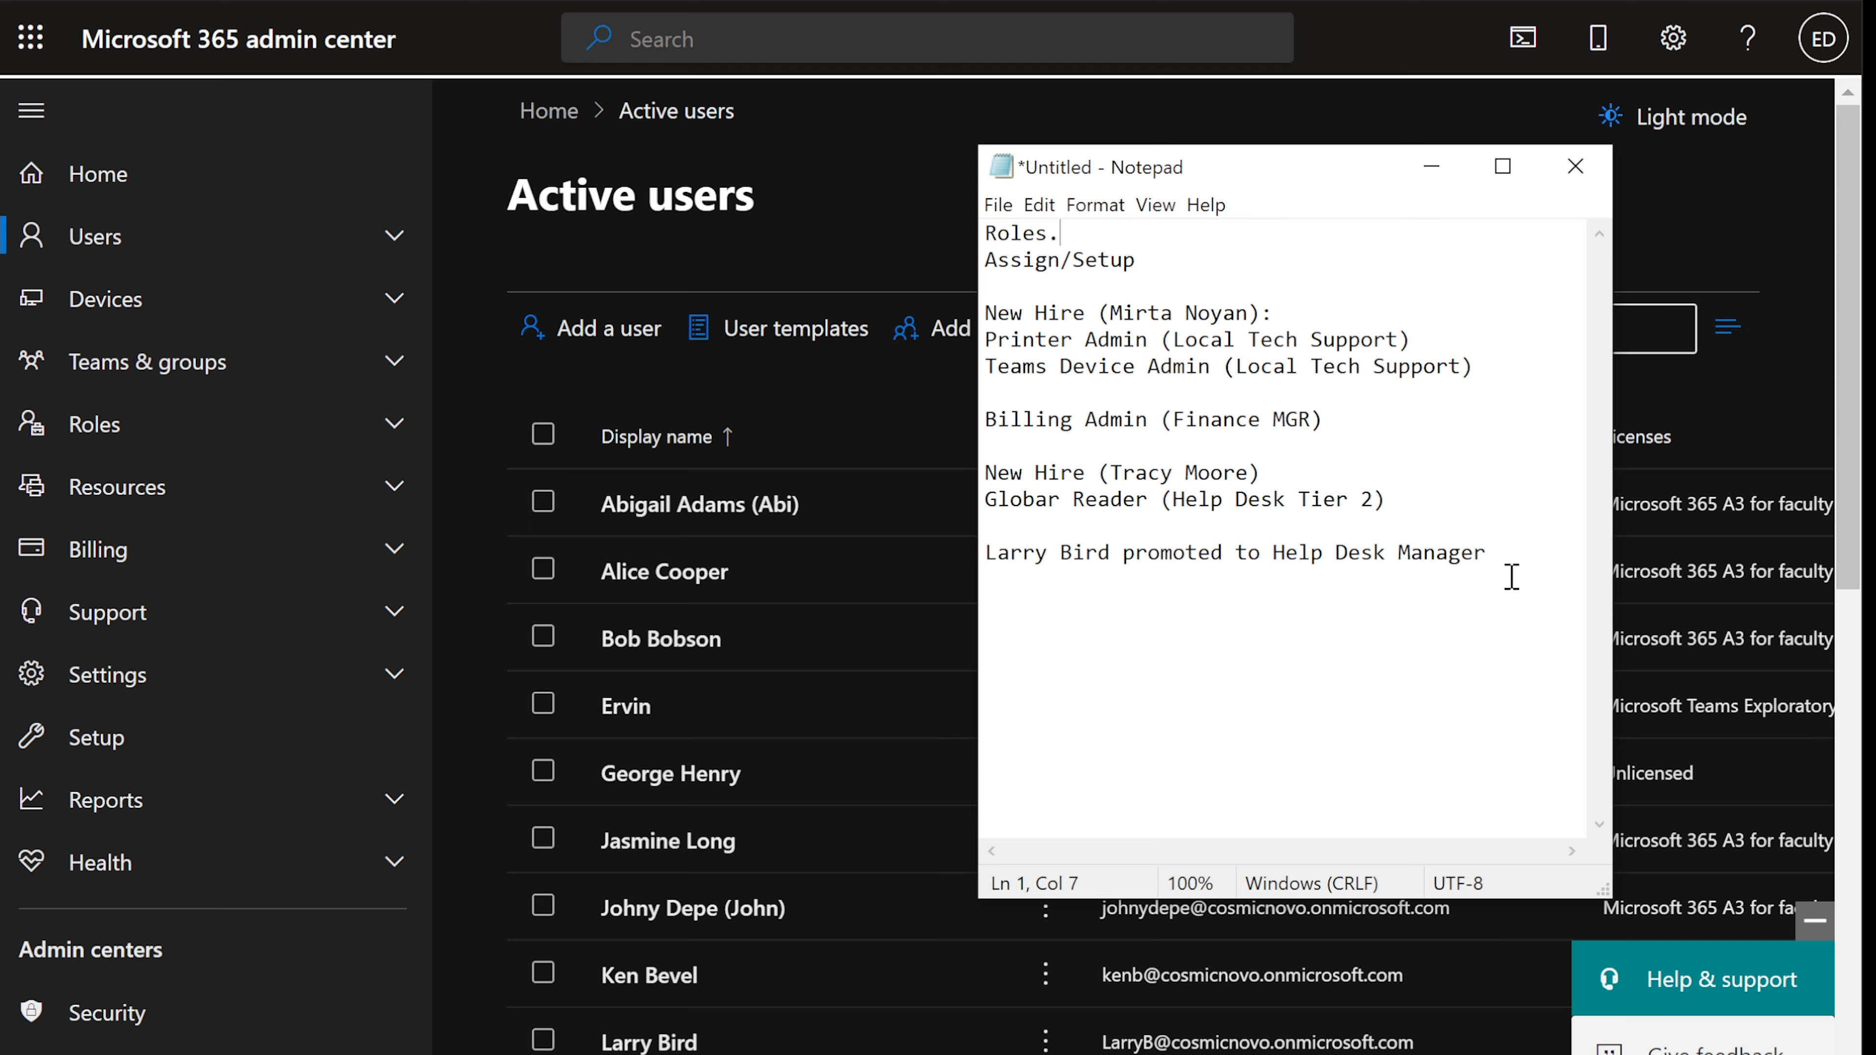
- Highlight the Roles heading, the first new hire's role lines and the Billing Admin (Finance MGR) line
{"action": "left_click_drag", "start_coordinate": [986, 233], "coordinate": [1076, 241]}
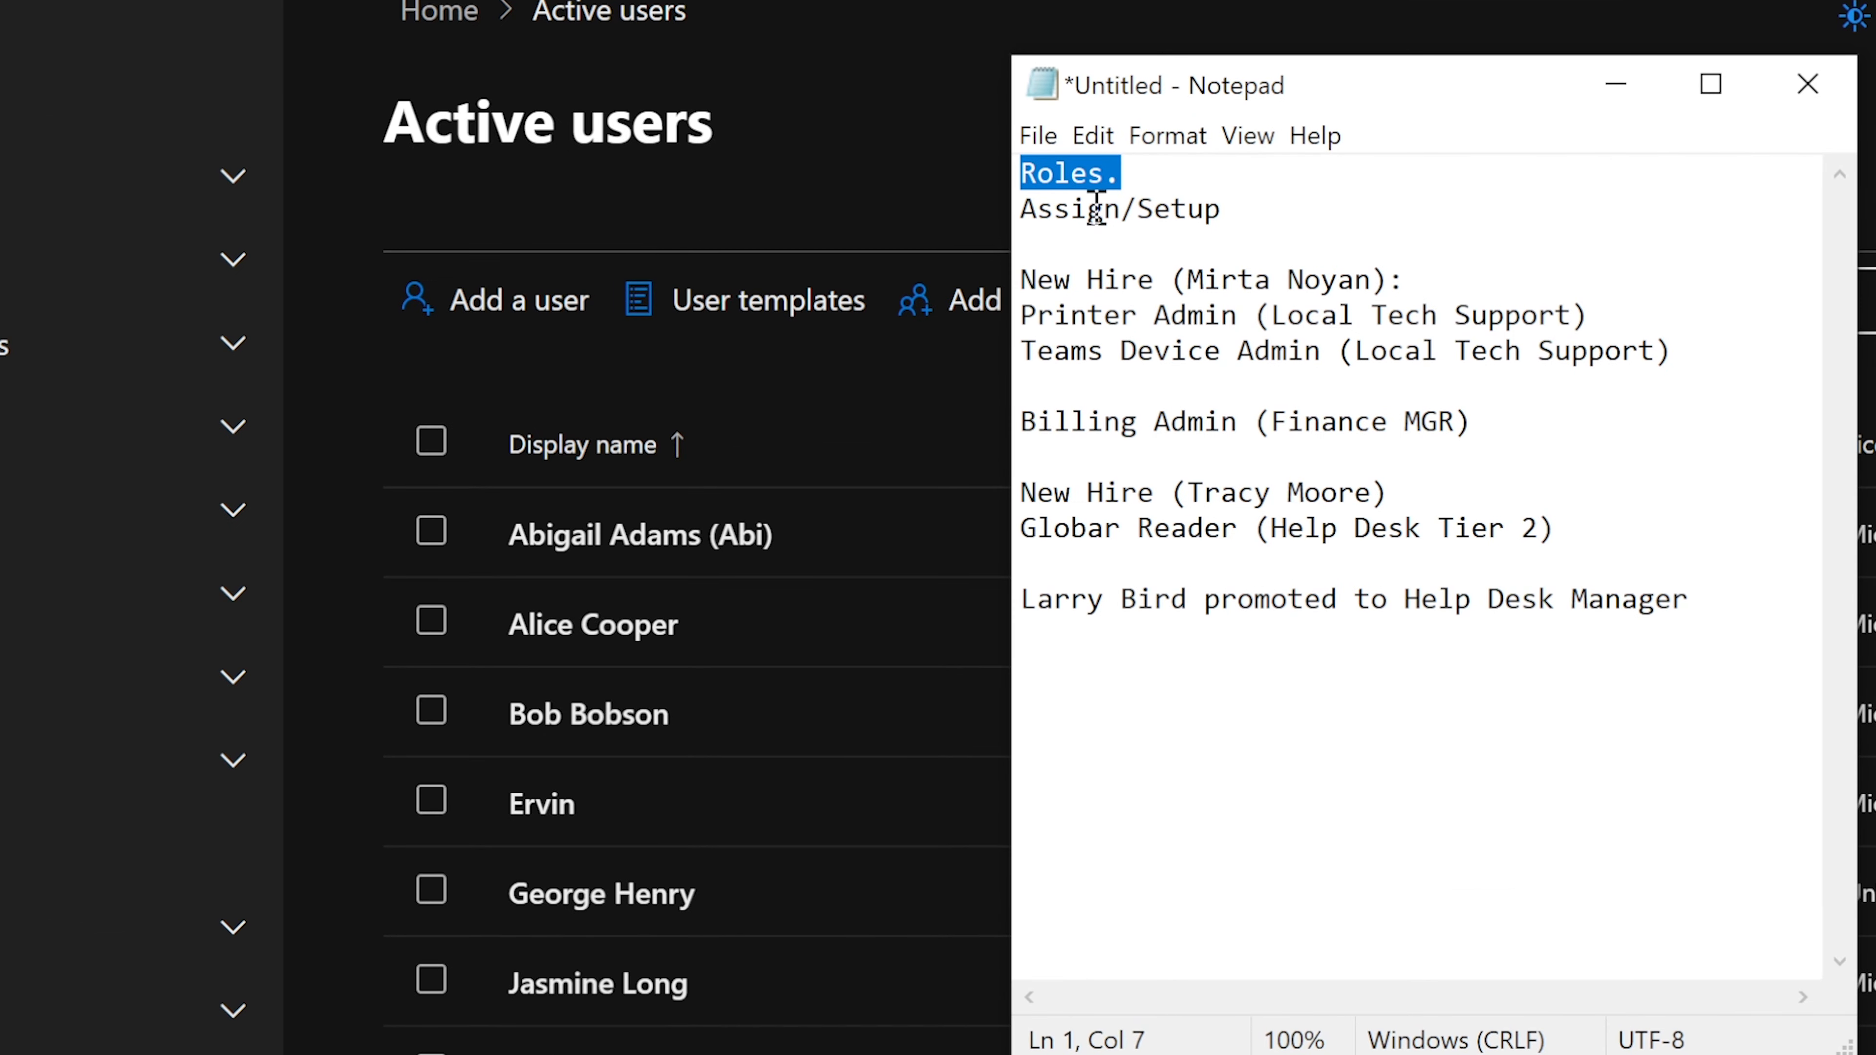
{"action": "left_click_drag", "start_coordinate": [1020, 209], "coordinate": [1222, 212]}
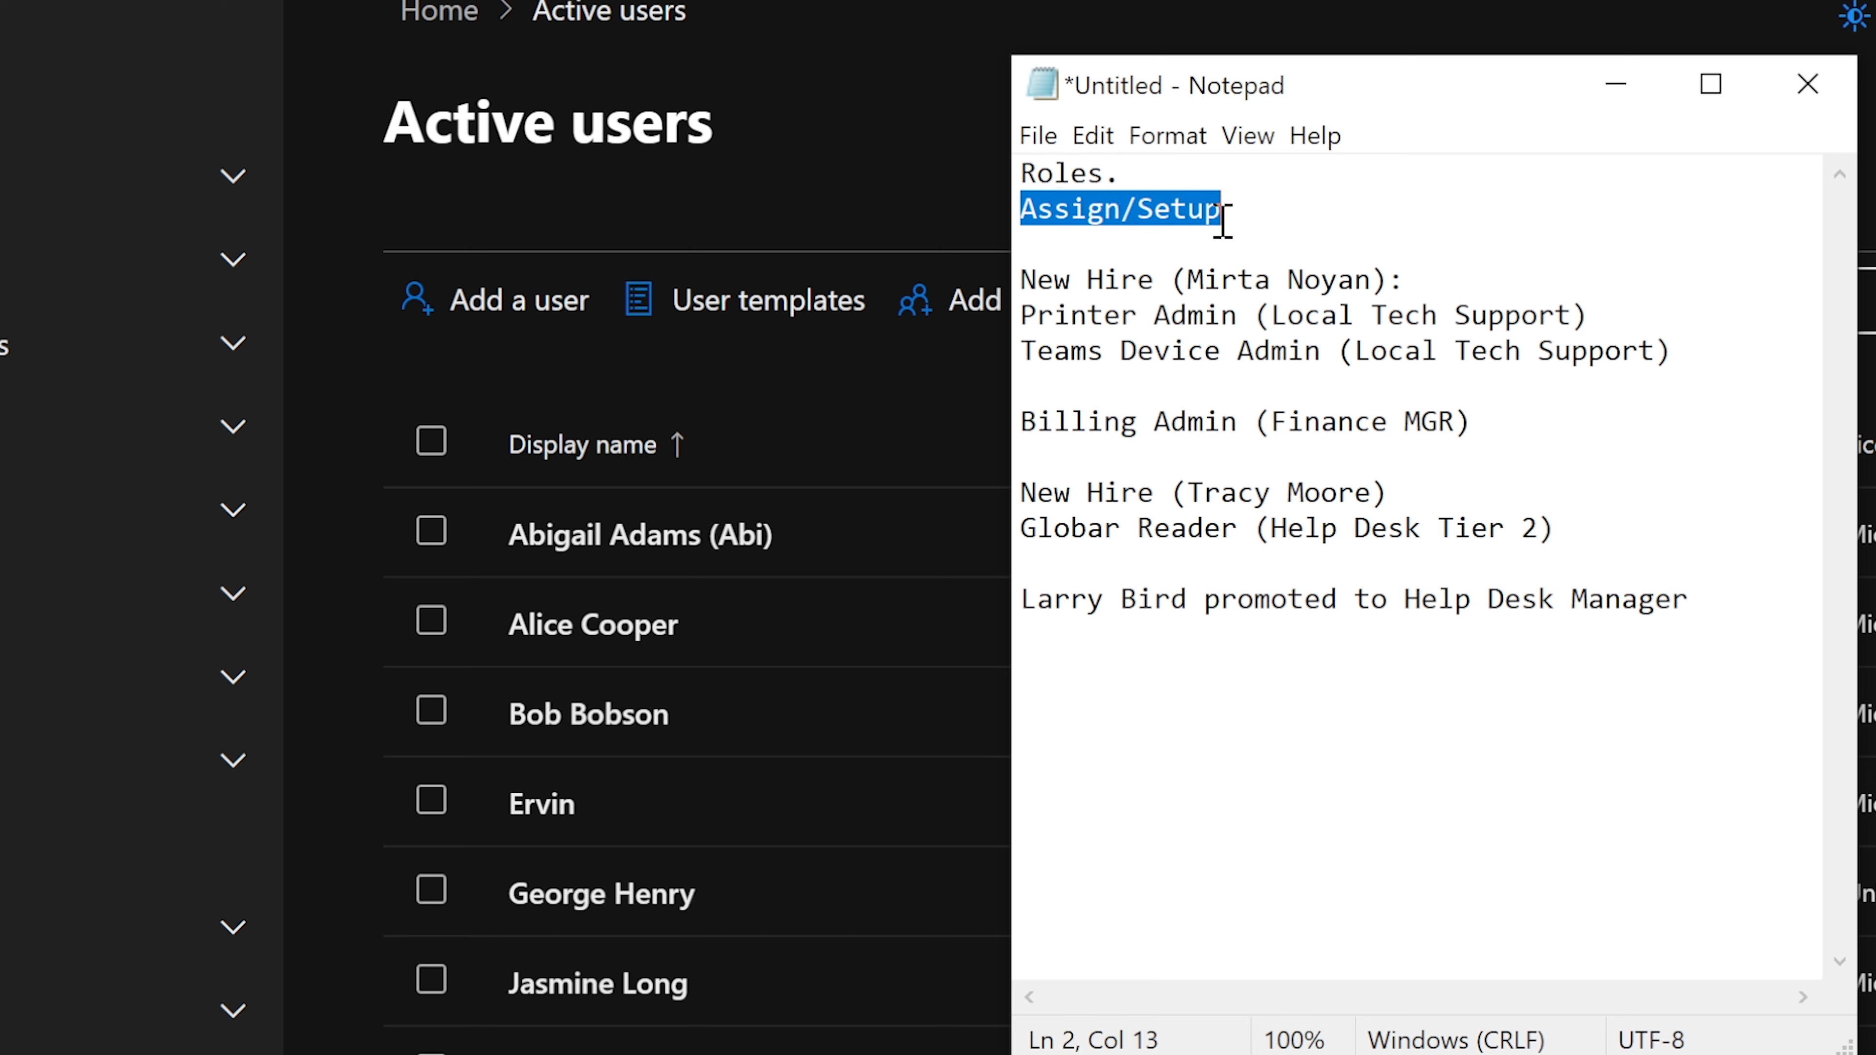
{"action": "left_click", "coordinate": [1221, 213]}
{"action": "left_click", "coordinate": [1022, 279]}
{"action": "left_click_drag", "start_coordinate": [1021, 279], "coordinate": [1418, 284]}
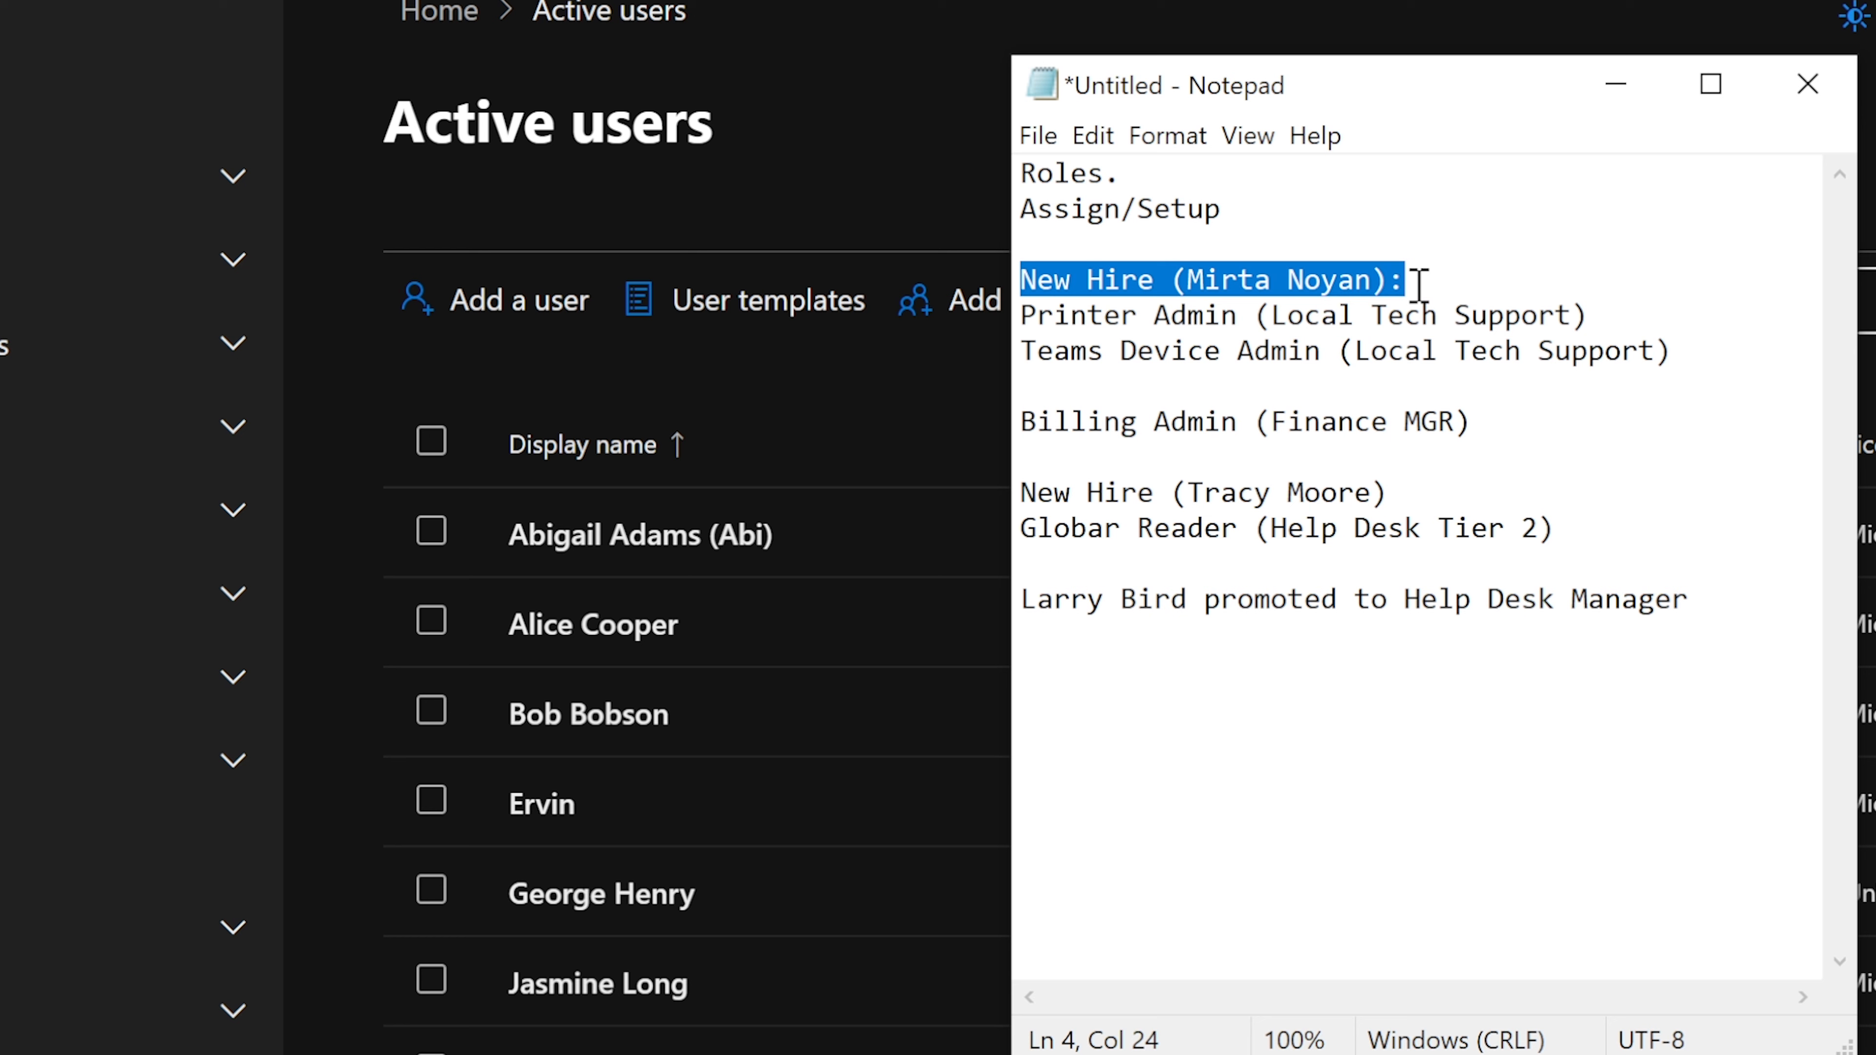
{"action": "left_click_drag", "start_coordinate": [1418, 285], "coordinate": [1663, 313]}
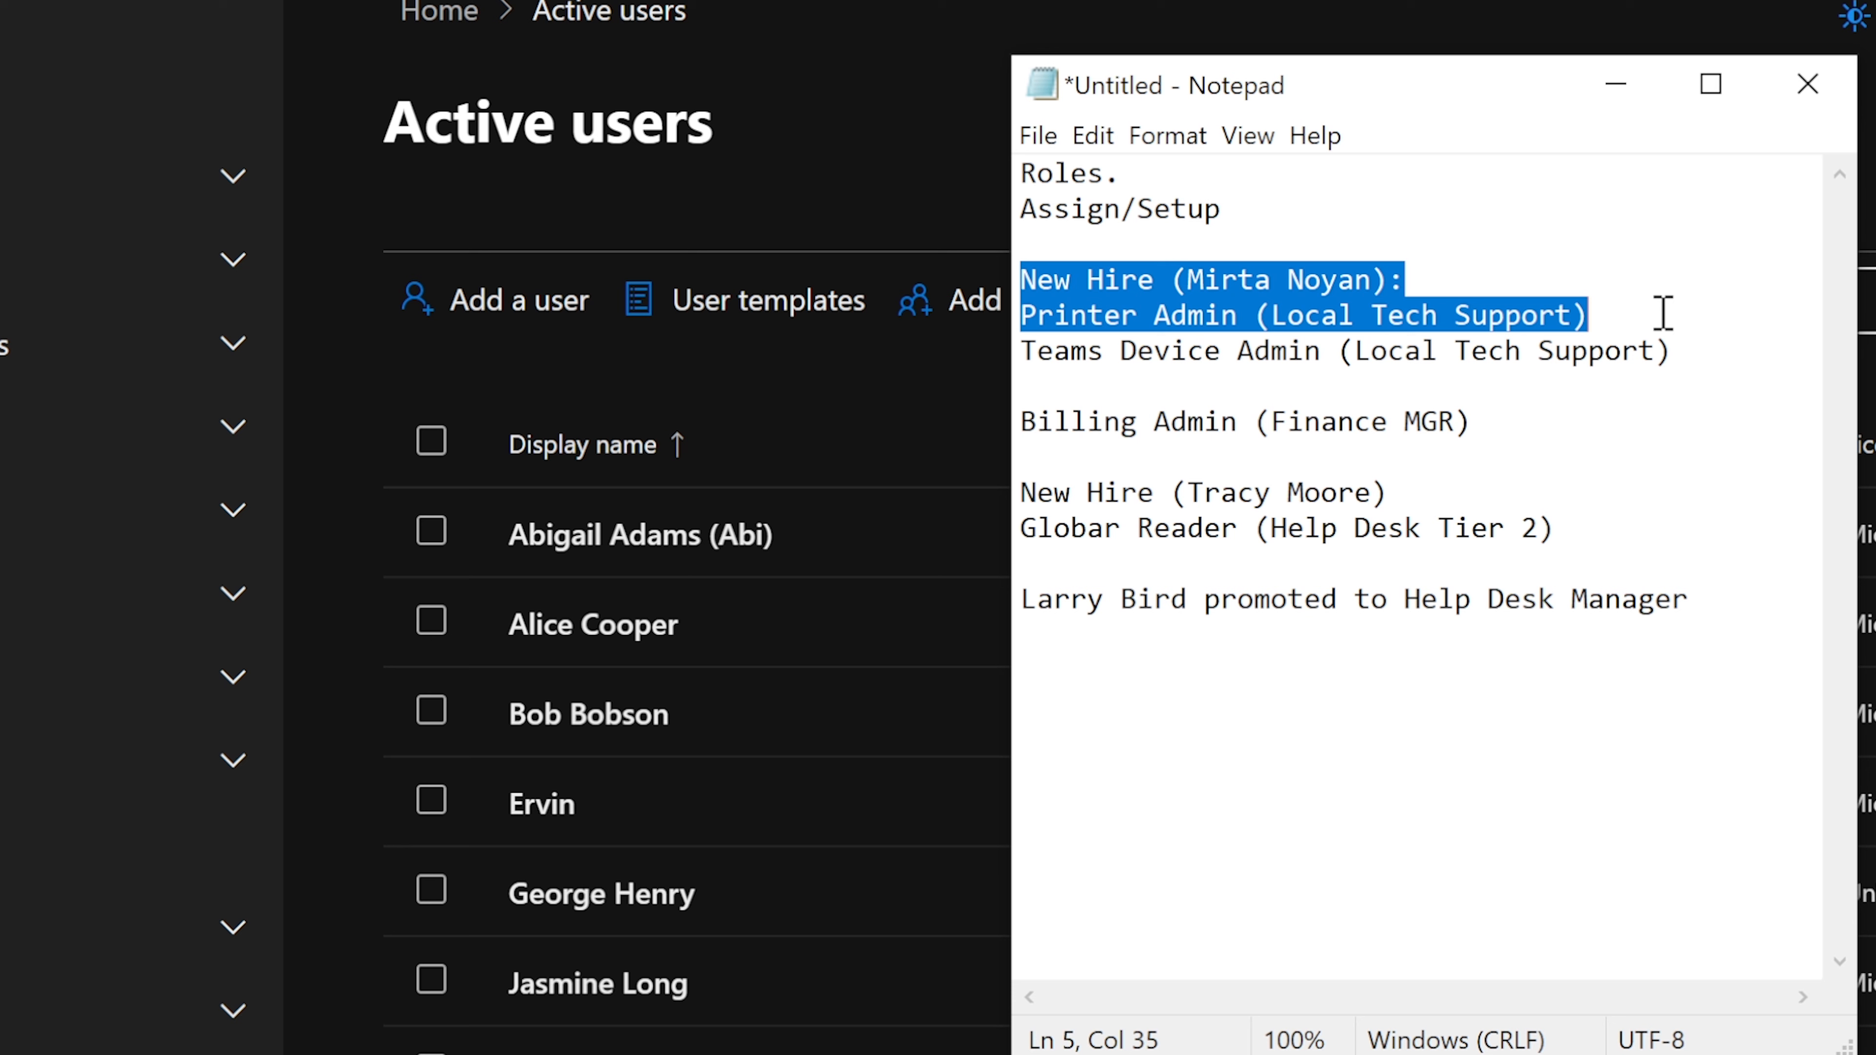
{"action": "left_click_drag", "start_coordinate": [1663, 313], "coordinate": [1672, 336]}
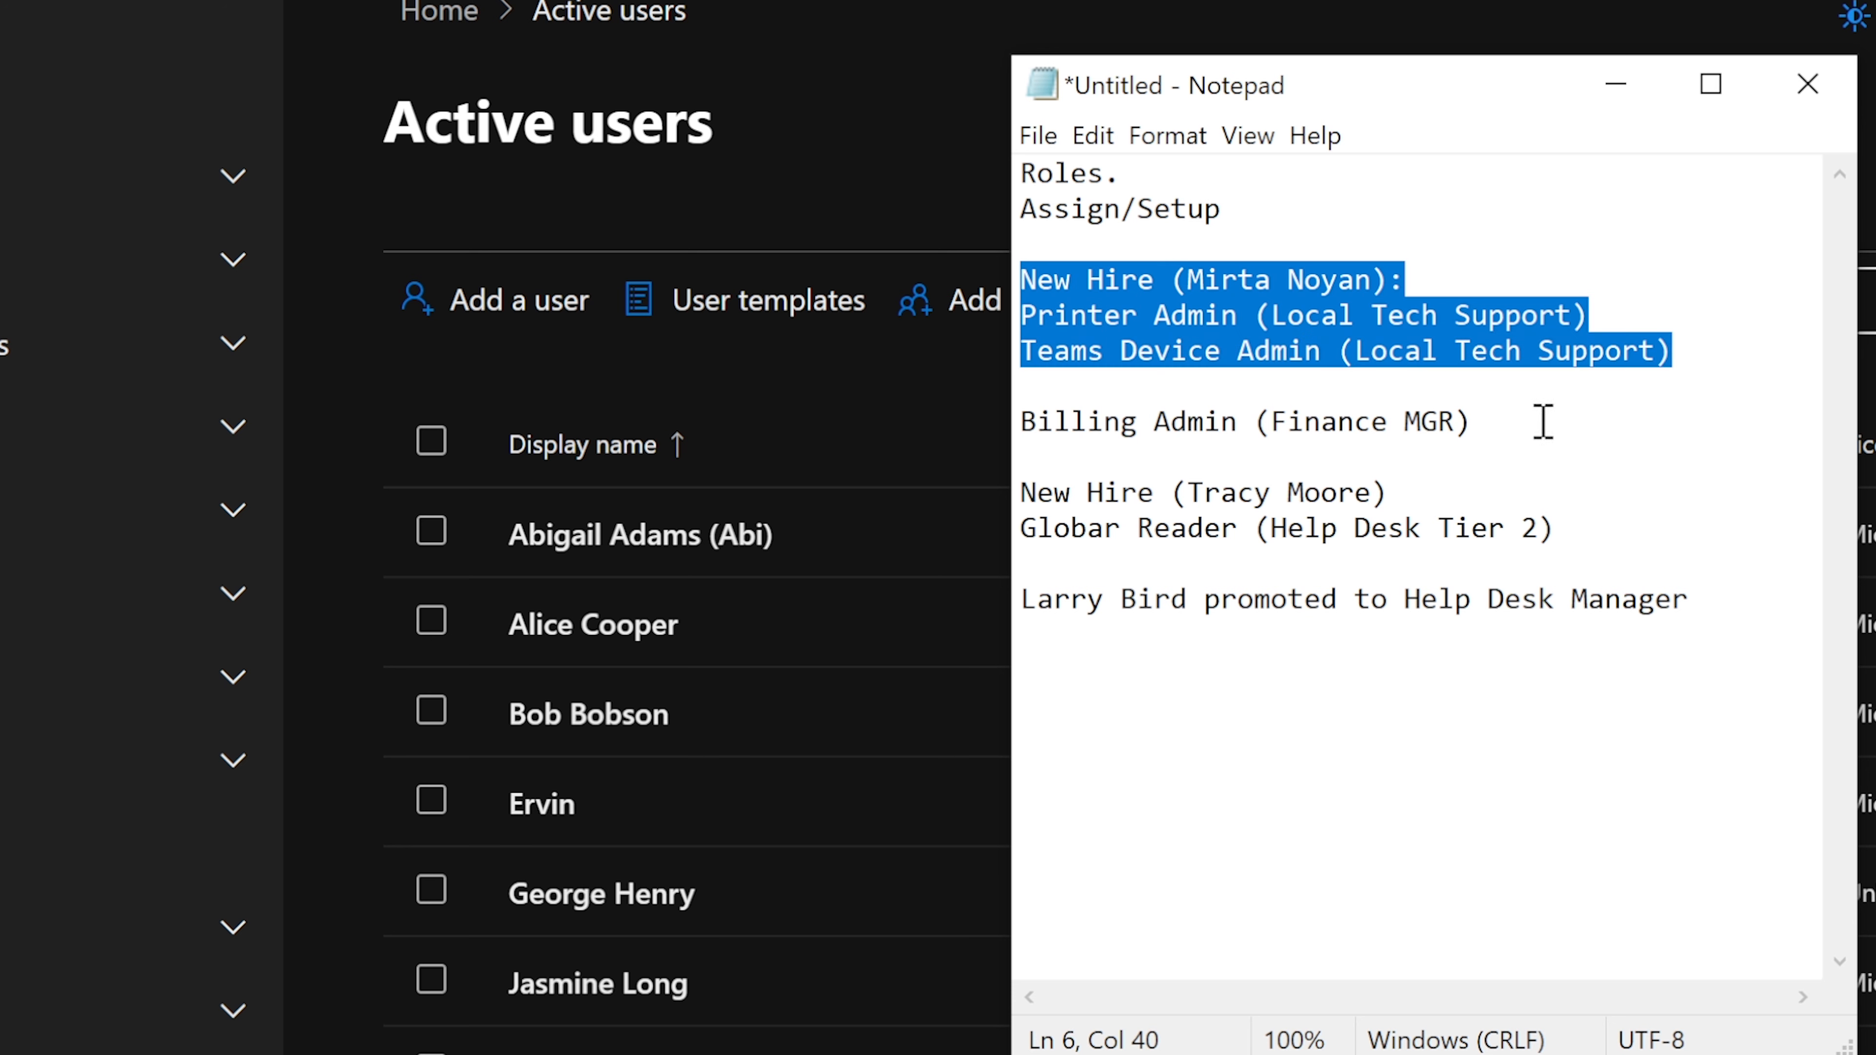
{"action": "left_click_drag", "start_coordinate": [1507, 421], "coordinate": [1011, 428]}
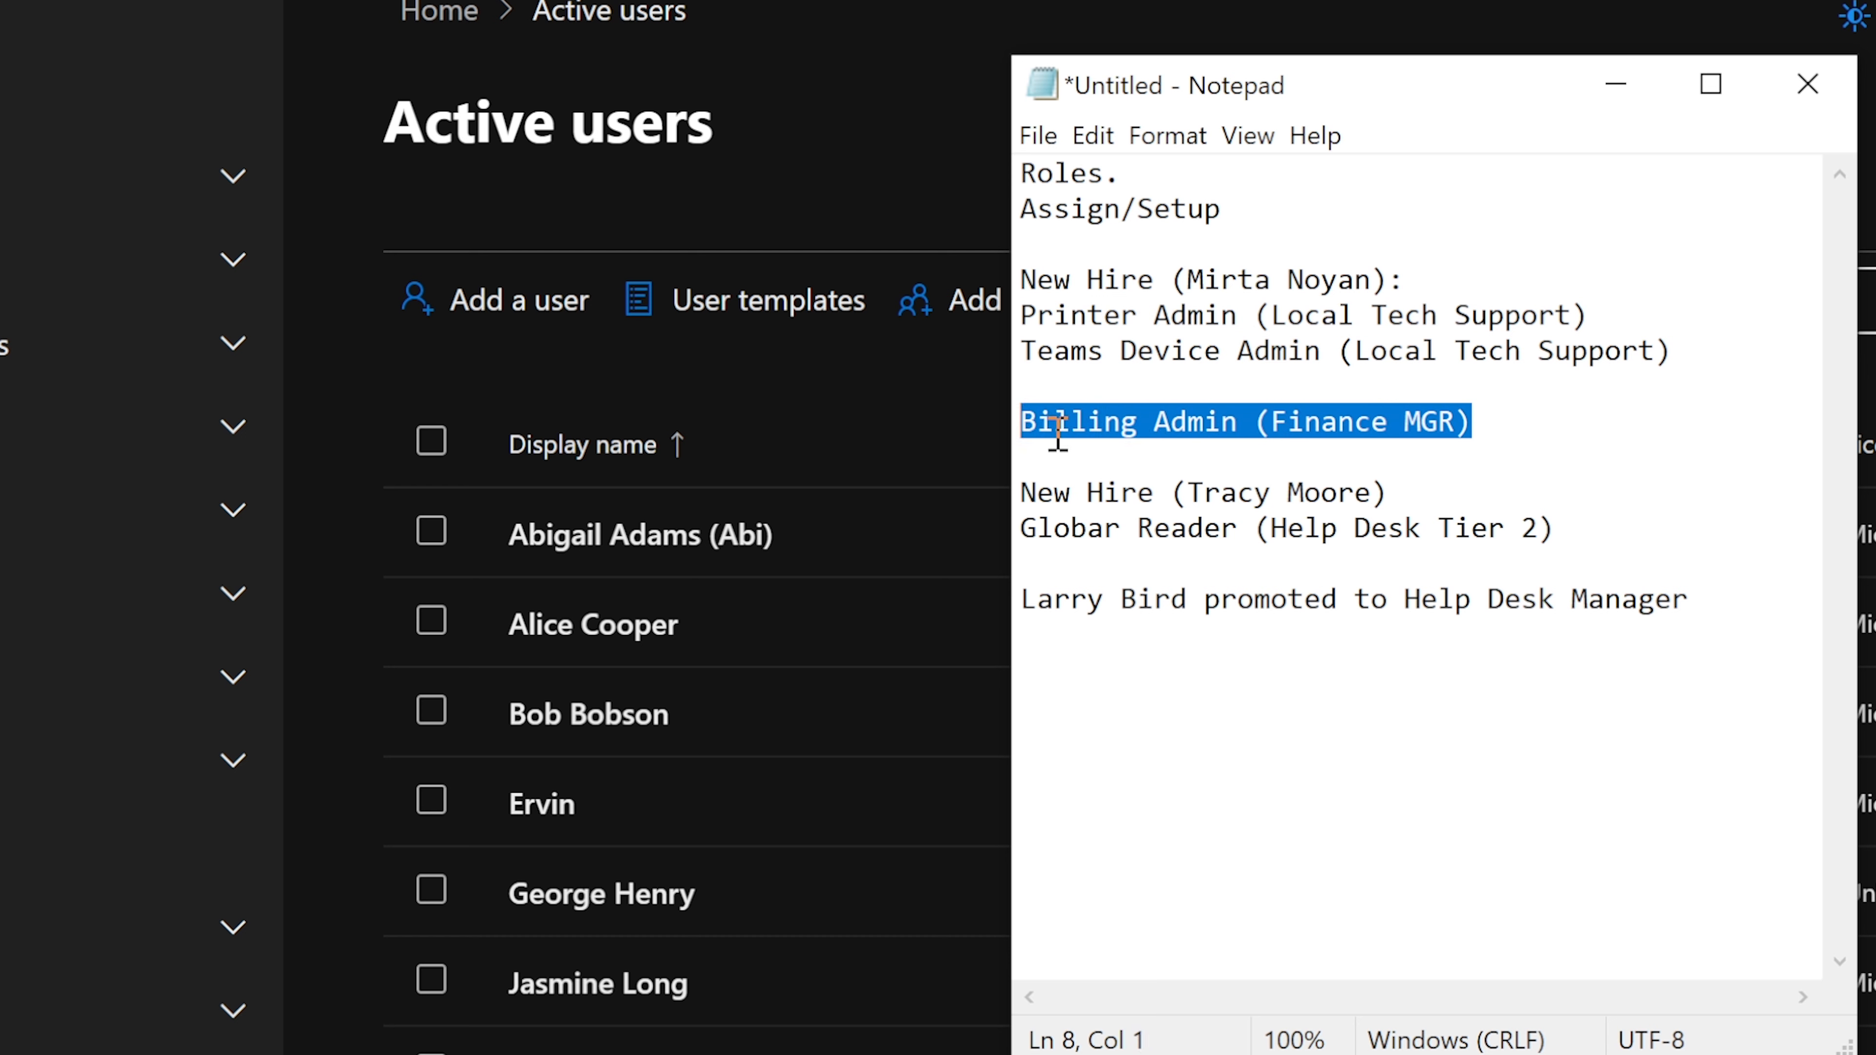
{"action": "left_click", "coordinate": [1267, 422]}
{"action": "left_click_drag", "start_coordinate": [1256, 421], "coordinate": [1474, 423]}
{"action": "left_click", "coordinate": [1535, 422]}
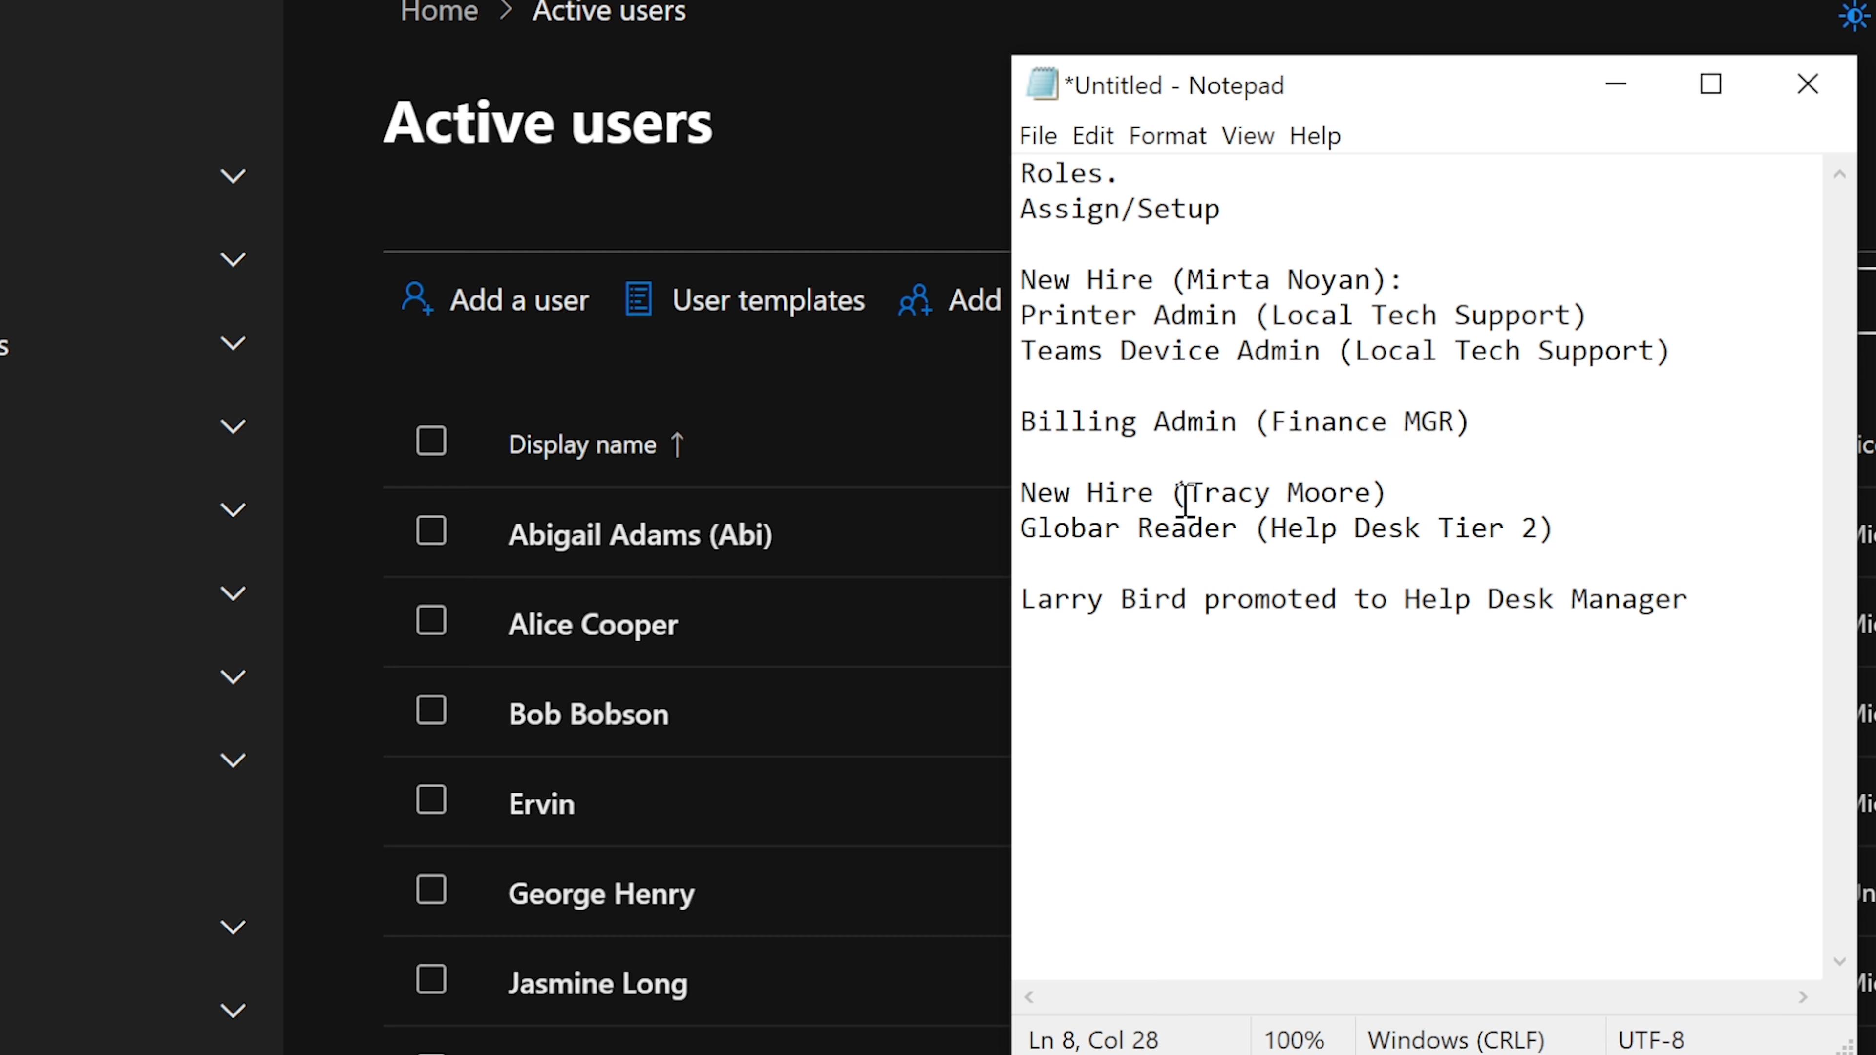
- Highlight the second new hire and Global Reader lines, then the Help Desk Manager promotion line
{"action": "left_click_drag", "start_coordinate": [1037, 492], "coordinate": [1137, 493]}
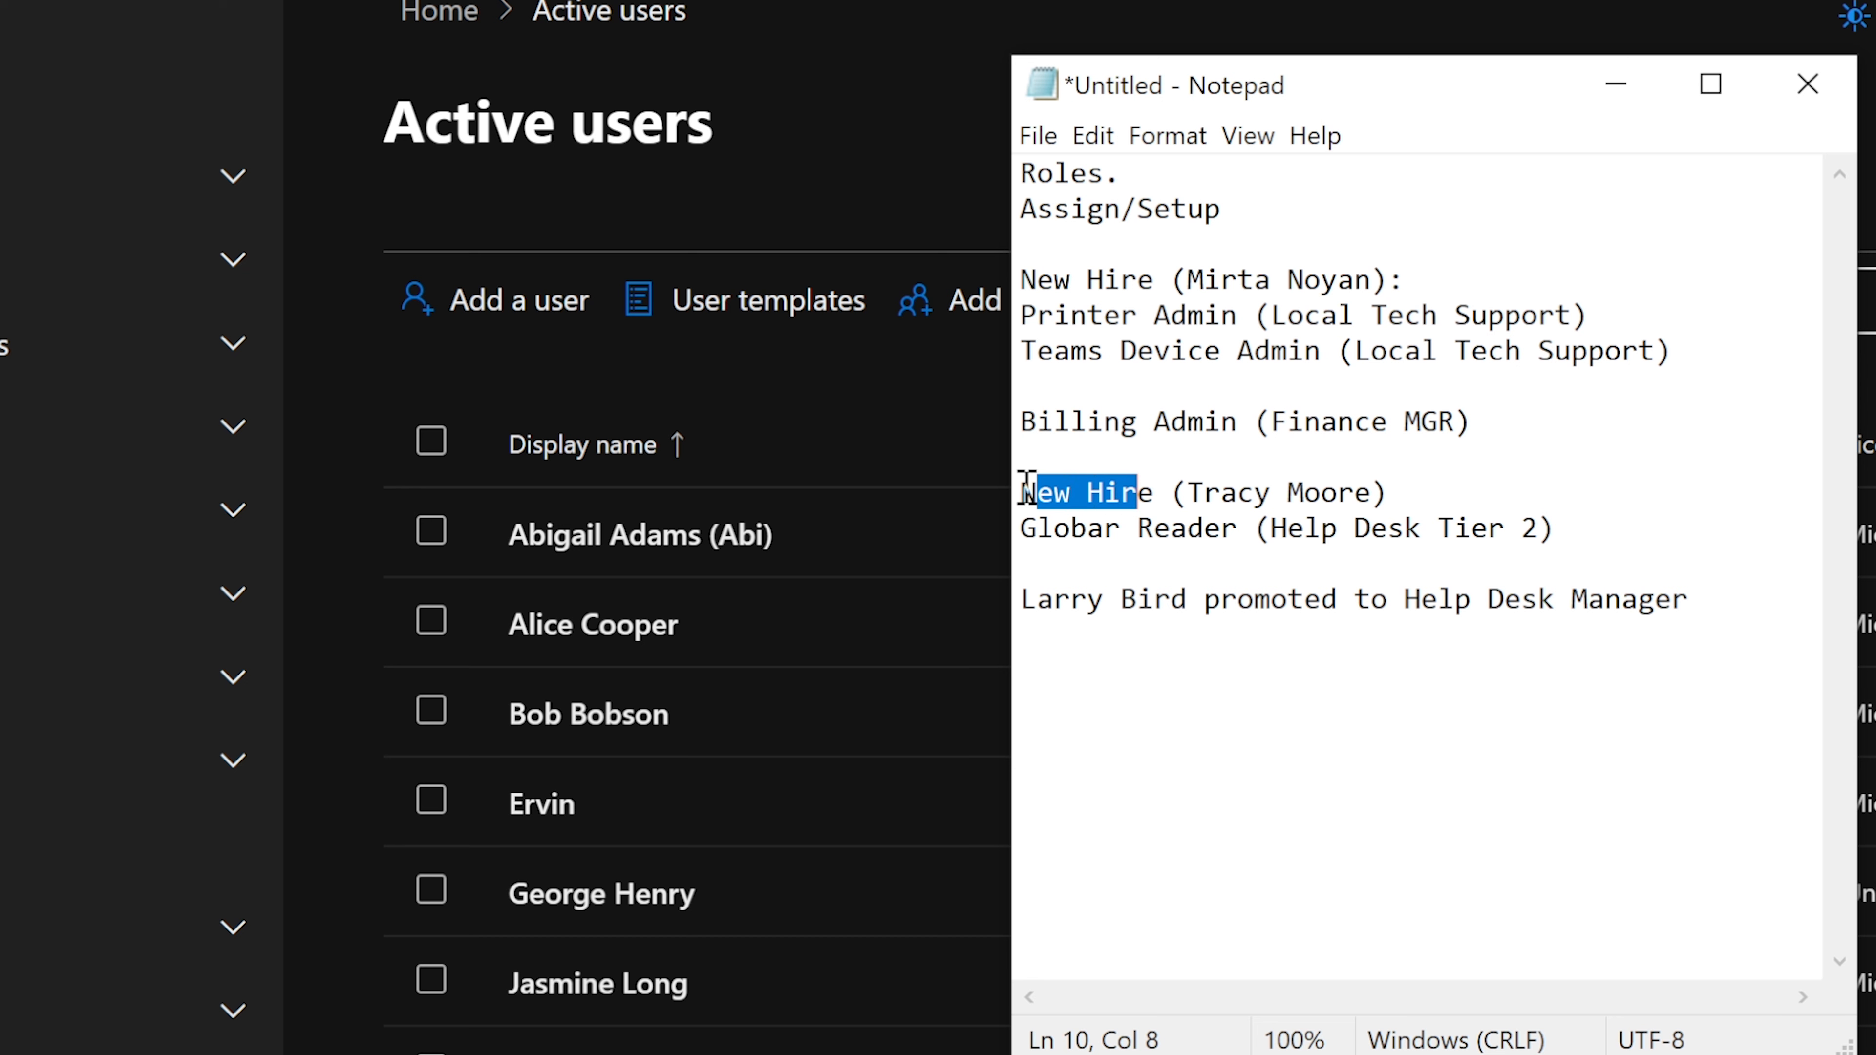
{"action": "left_click_drag", "start_coordinate": [1021, 492], "coordinate": [1411, 486]}
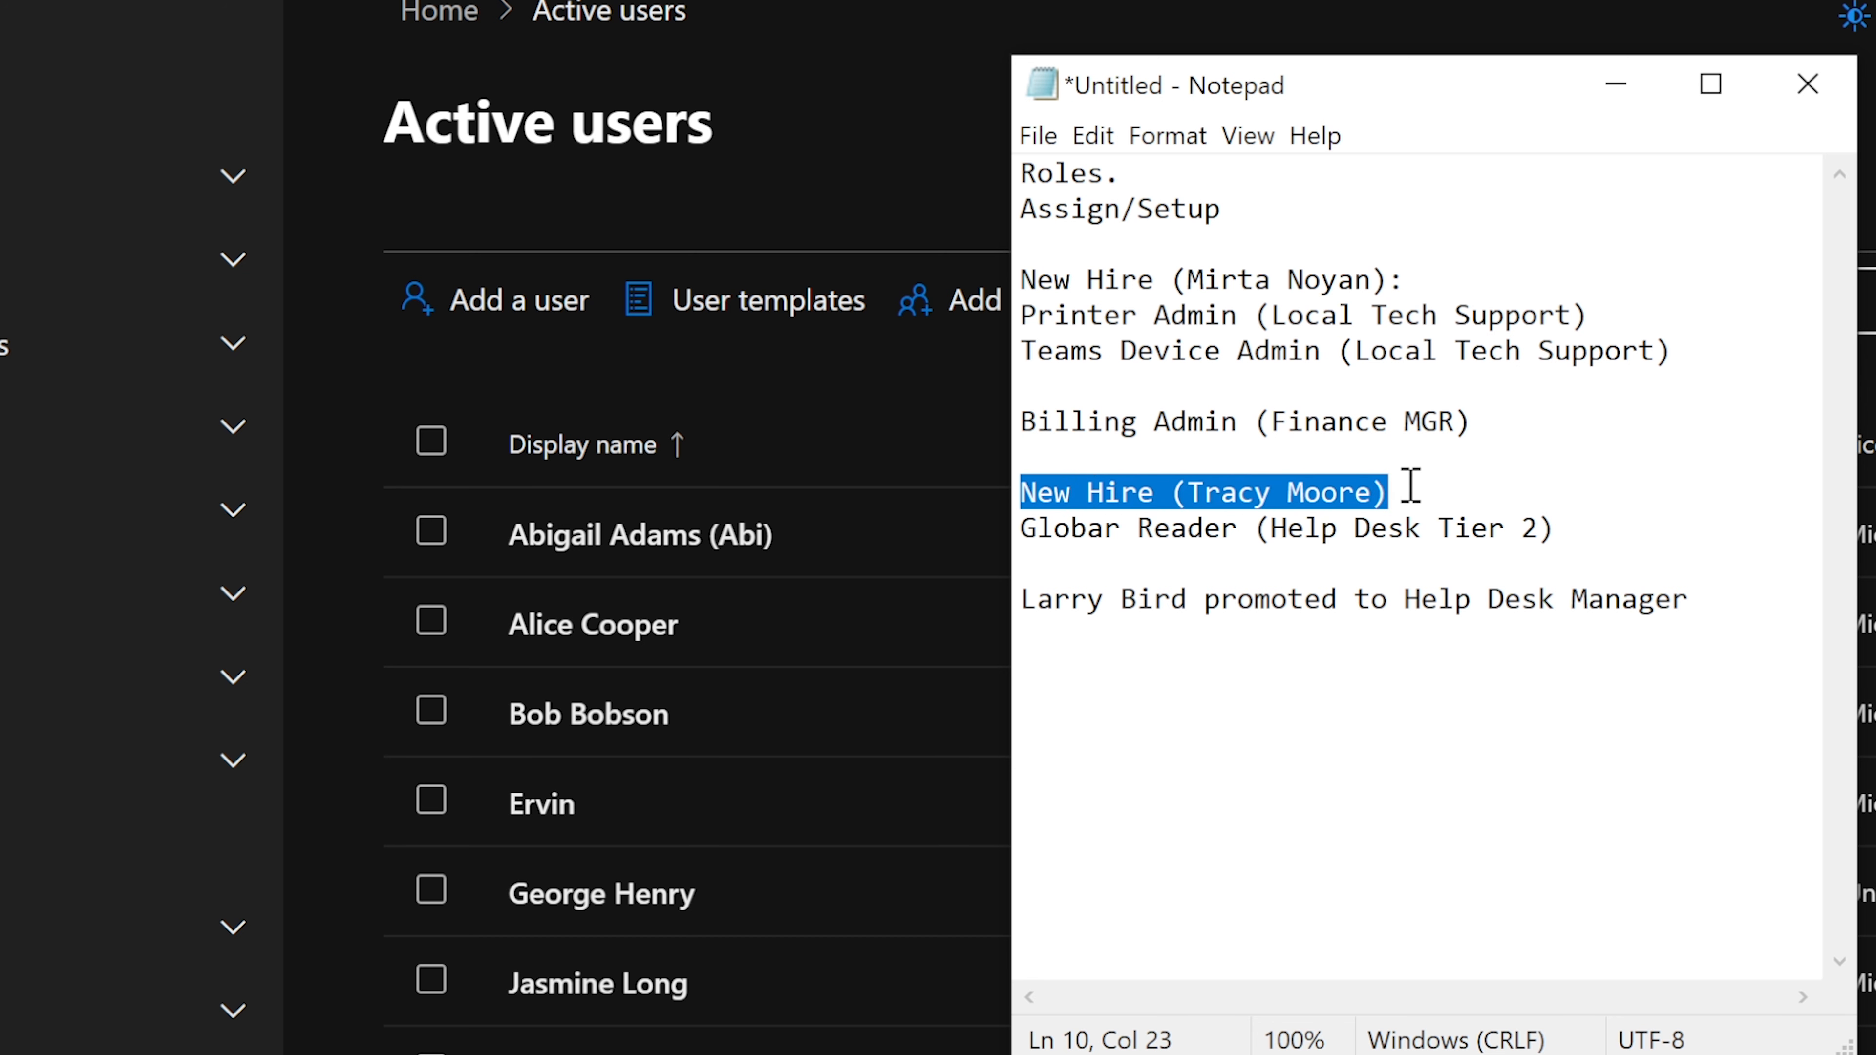
{"action": "left_click_drag", "start_coordinate": [1410, 486], "coordinate": [1583, 525]}
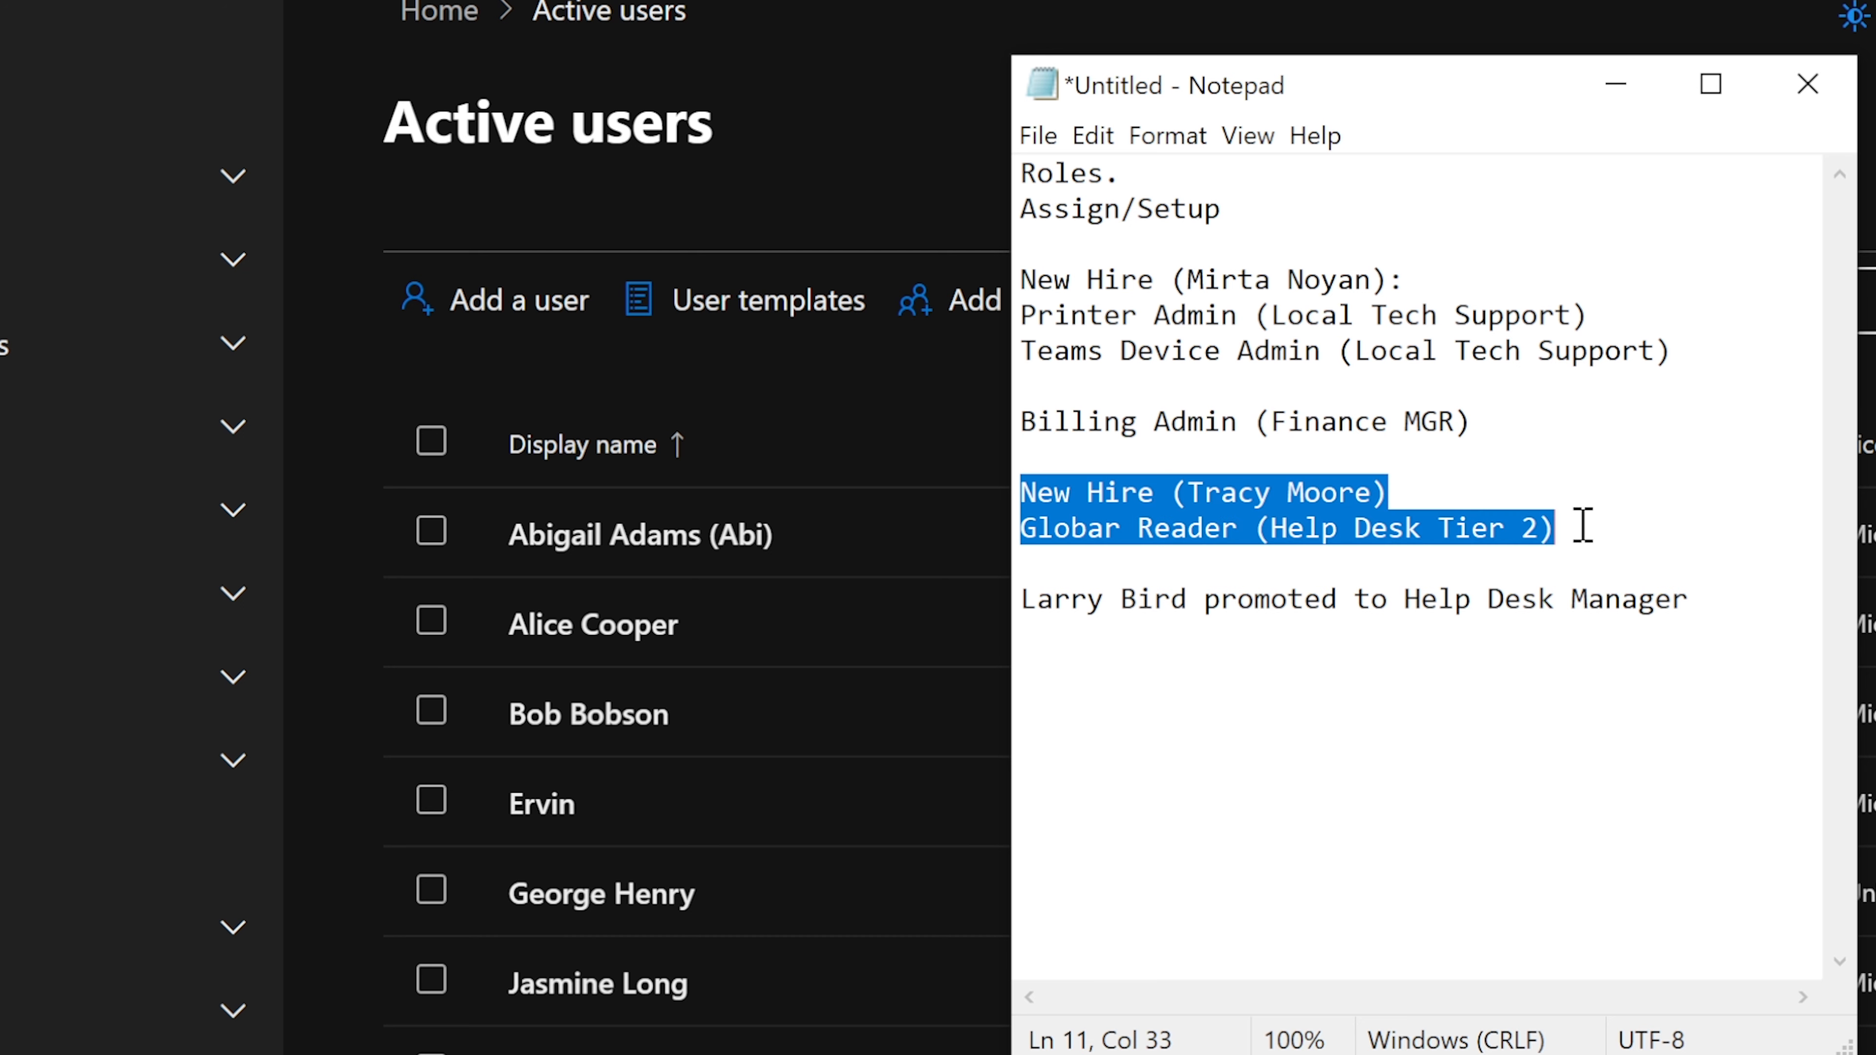
{"action": "left_click", "coordinate": [1582, 525]}
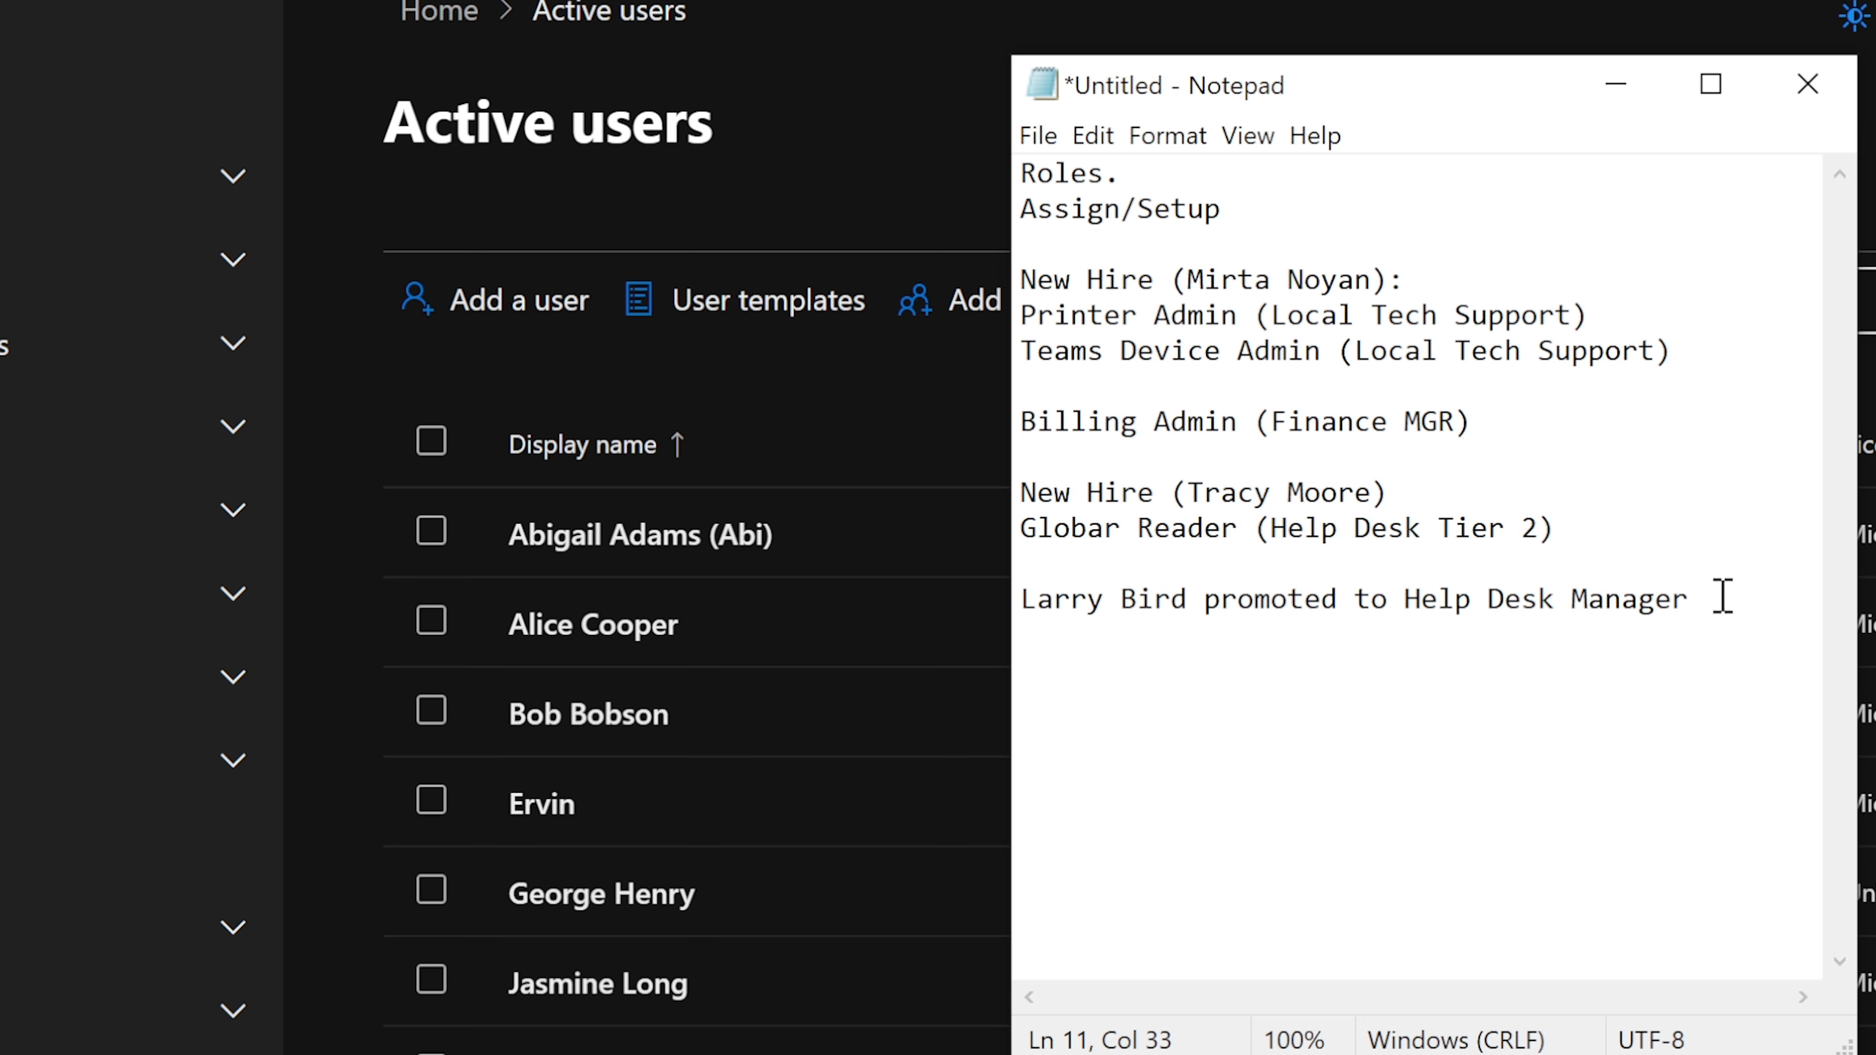
{"action": "left_click_drag", "start_coordinate": [1703, 604], "coordinate": [1030, 607]}
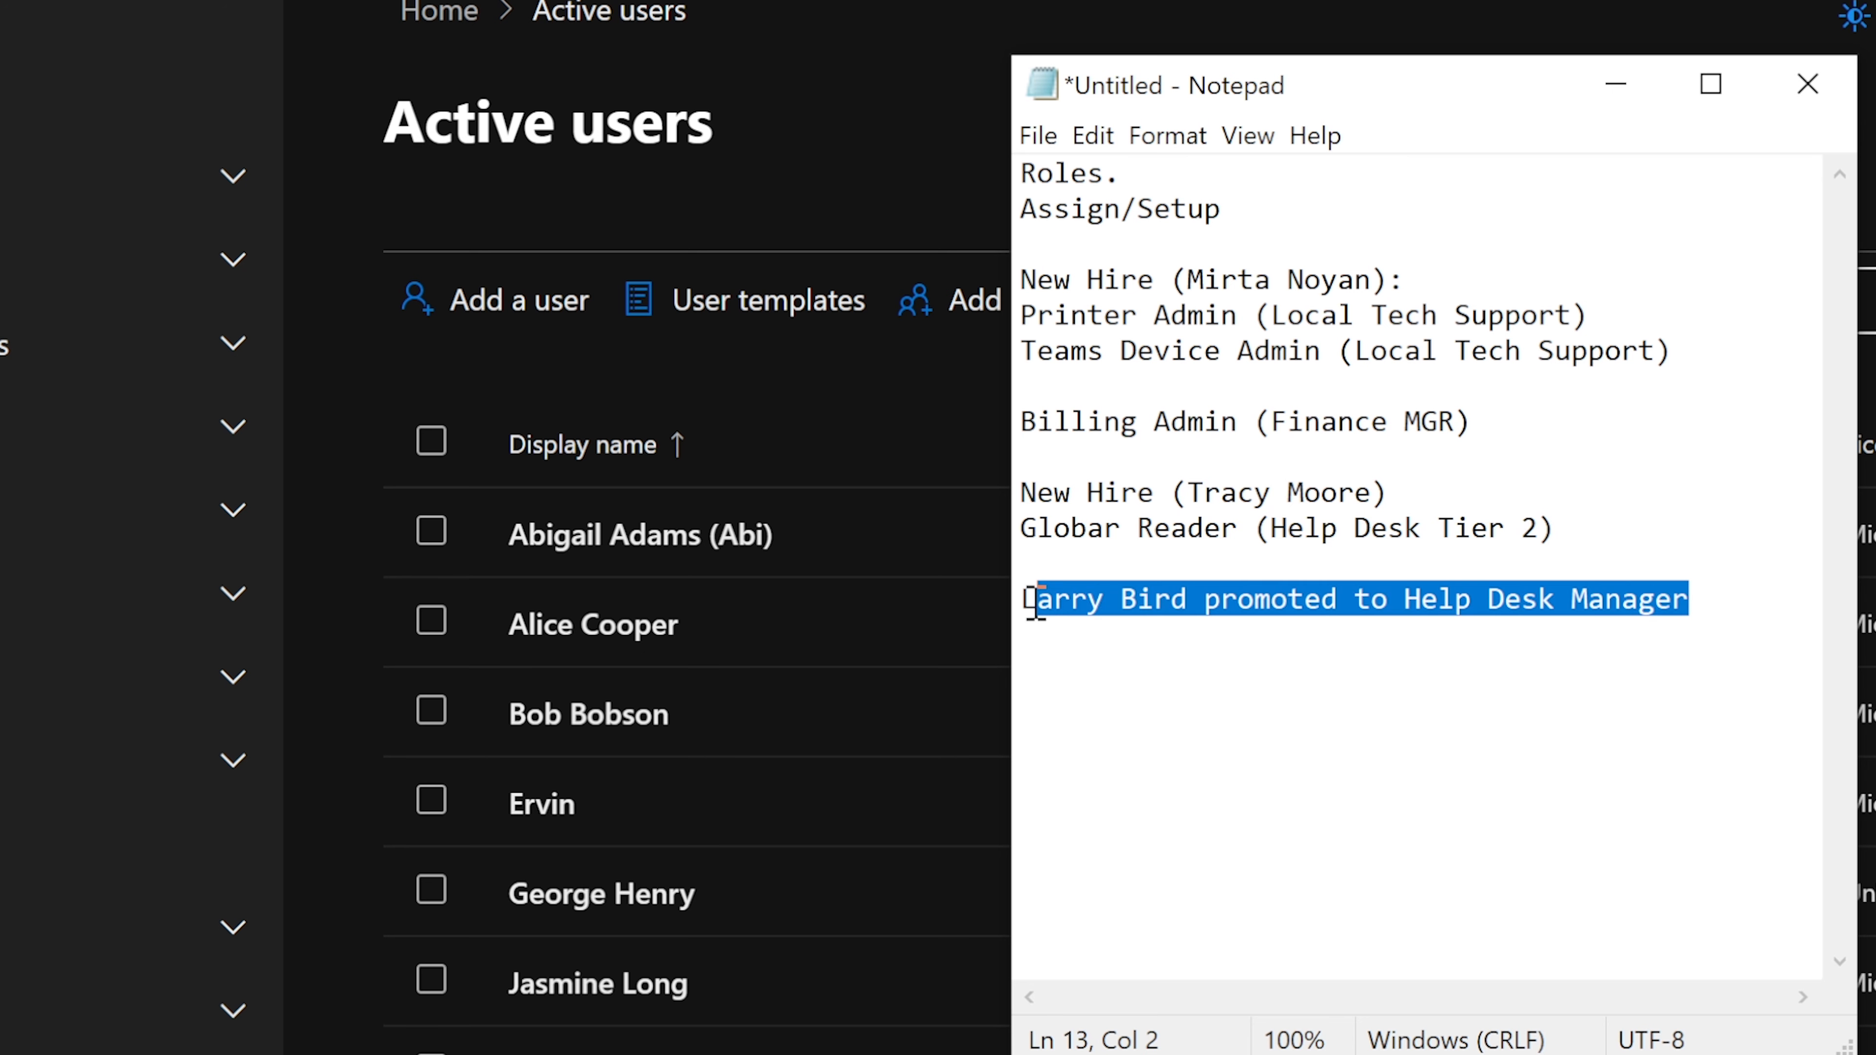
{"action": "left_click", "coordinate": [1609, 538]}
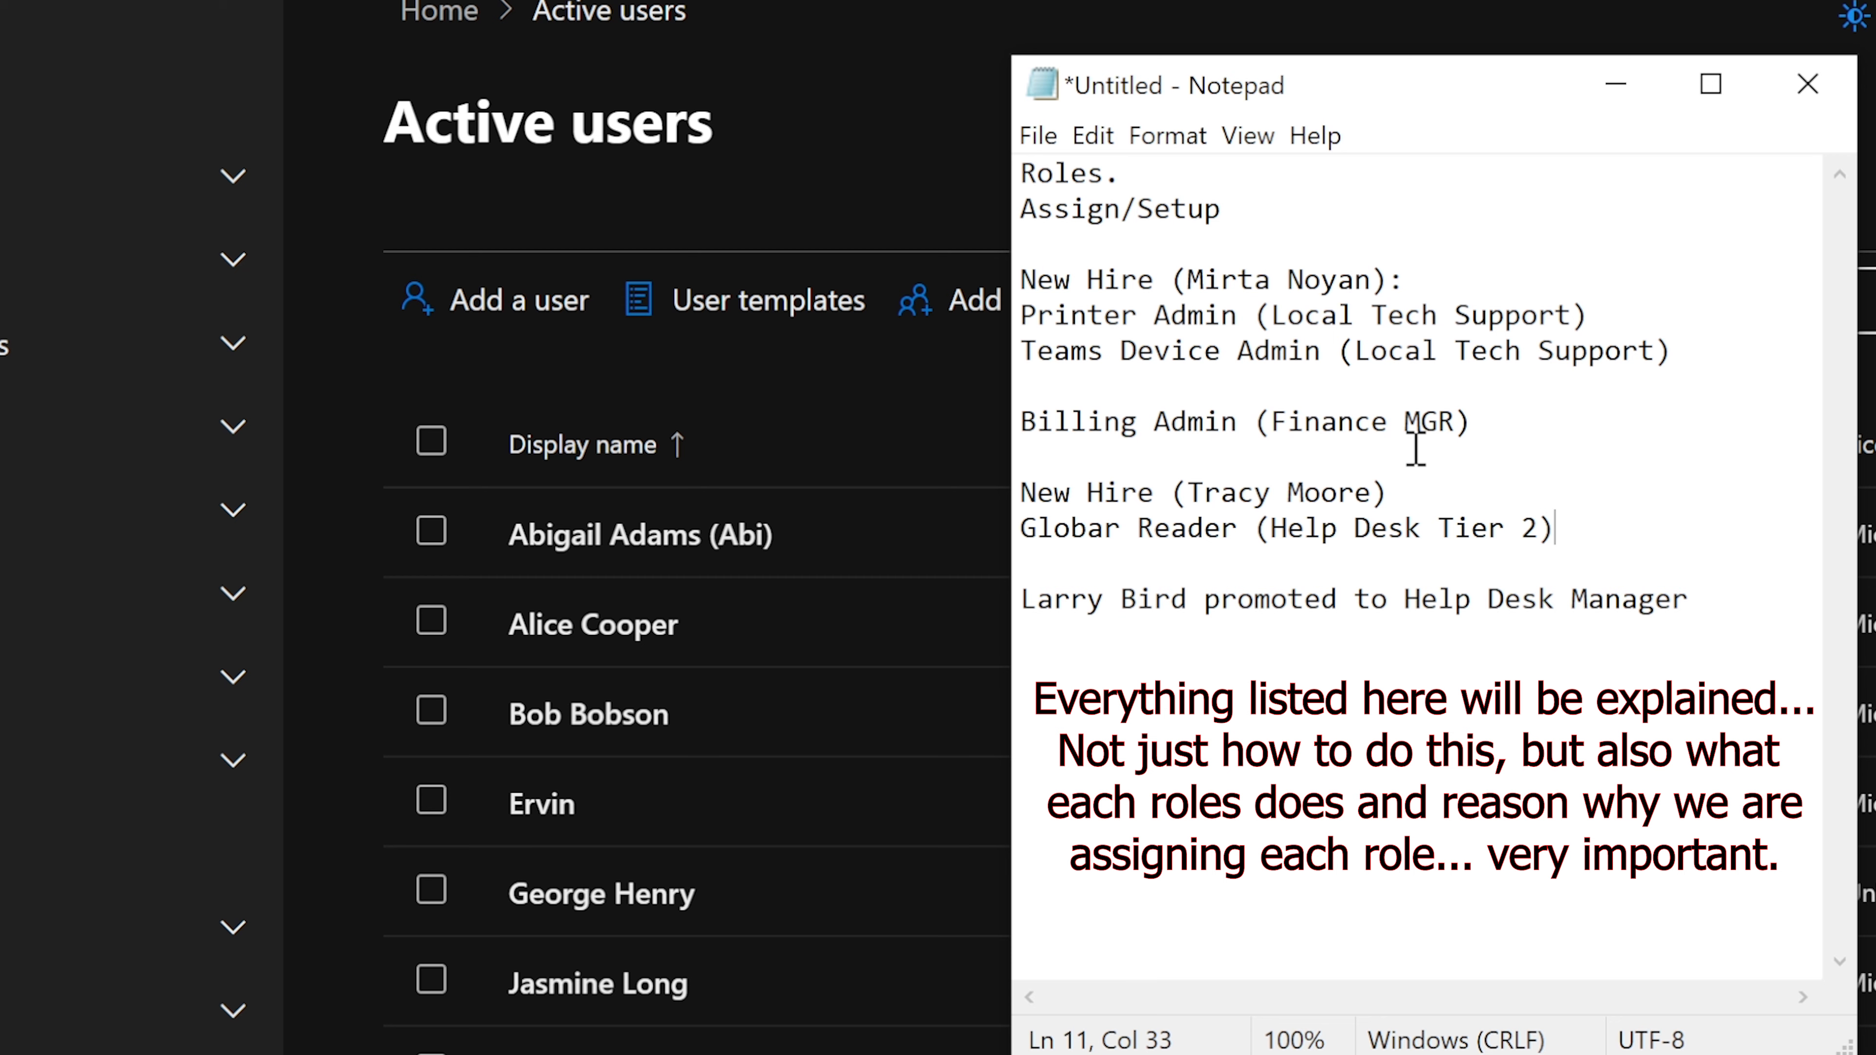
- Move the Notepad window down and left, then highlight the first New Hire line
{"action": "left_click_drag", "start_coordinate": [1428, 101], "coordinate": [1384, 193]}
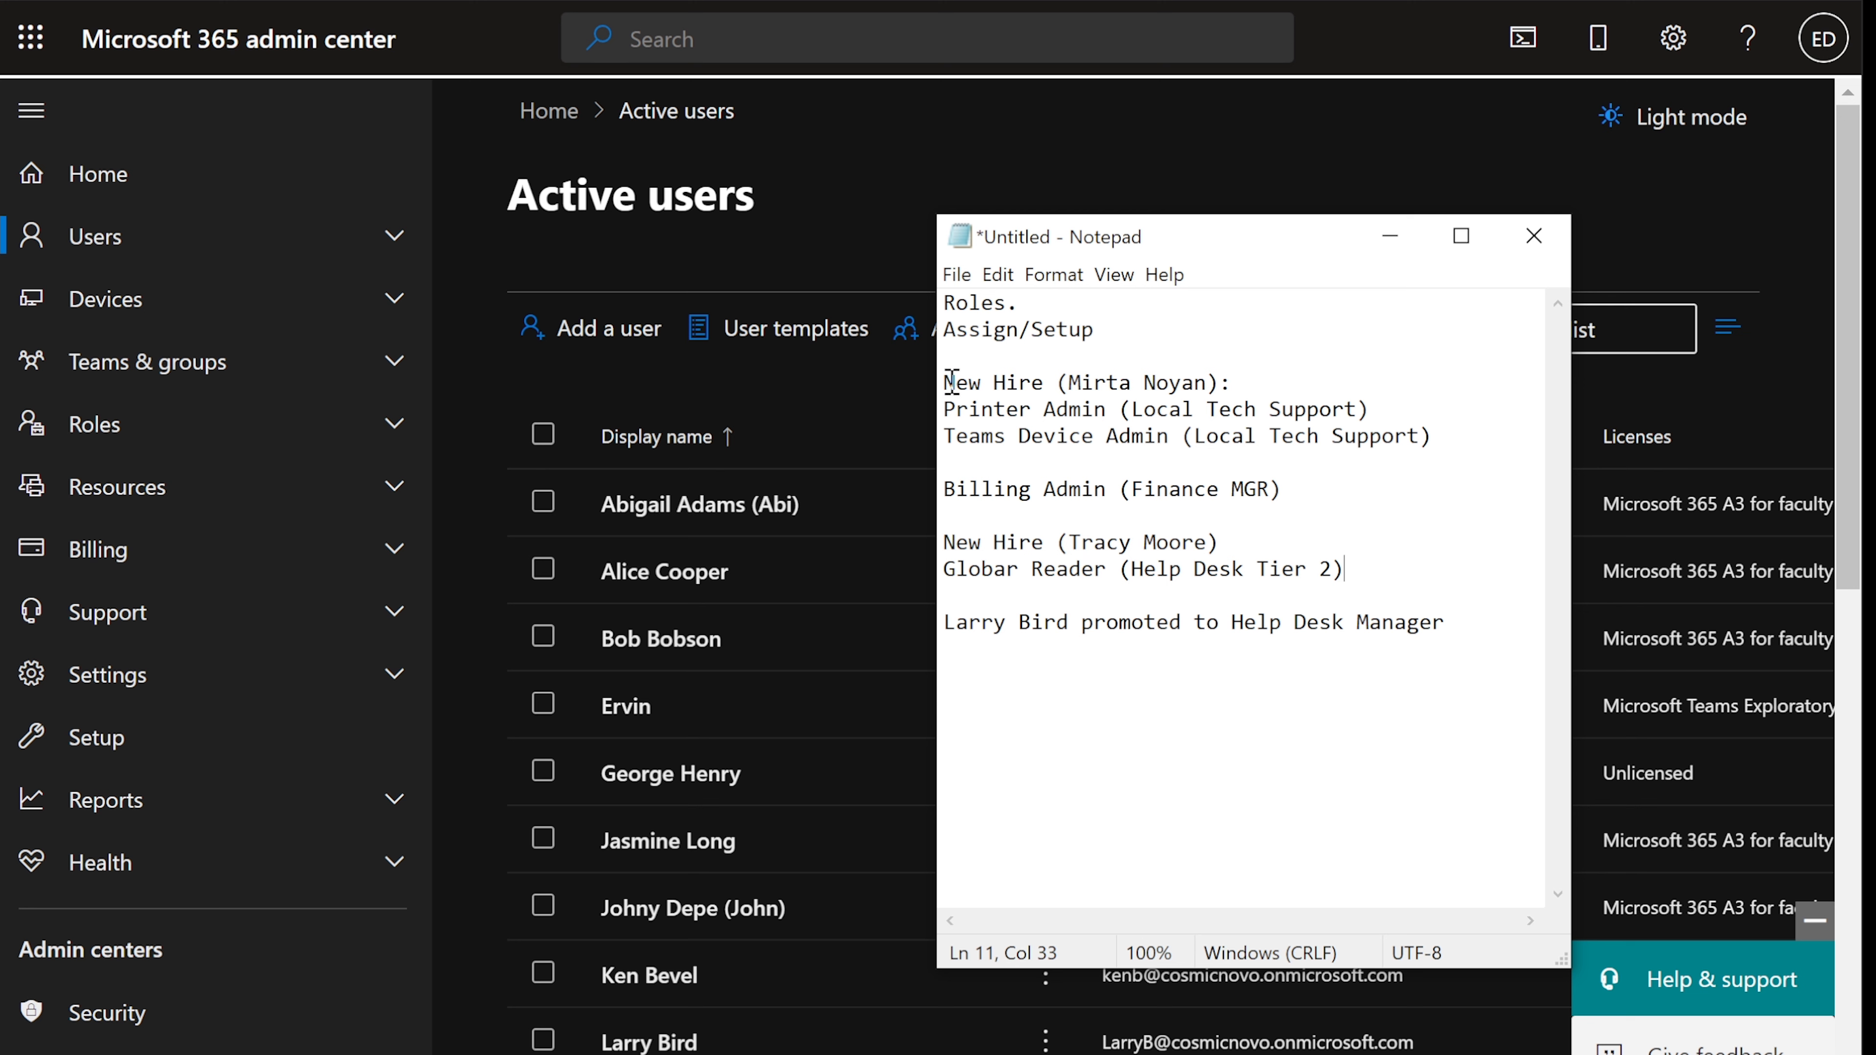
{"action": "left_click_drag", "start_coordinate": [956, 381], "coordinate": [1170, 381]}
{"action": "left_click", "coordinate": [1233, 380]}
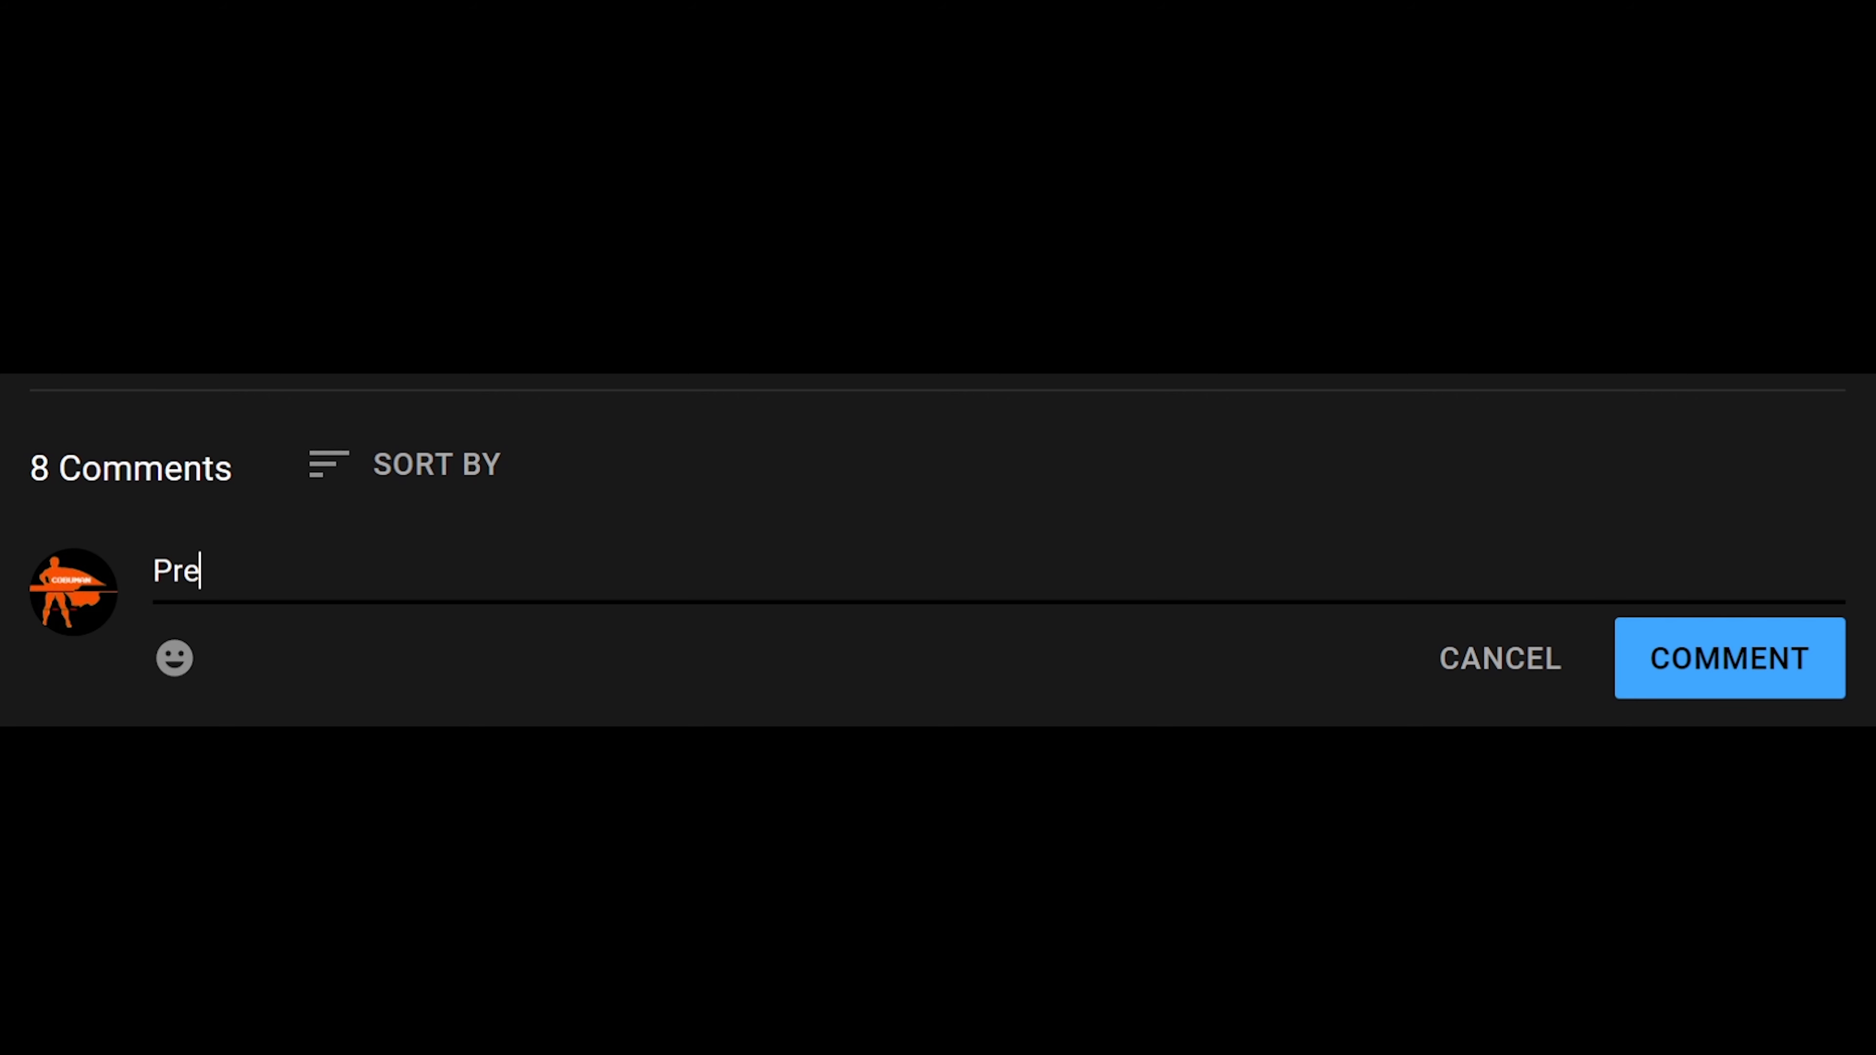
{"action": "type", "text": "sent!"}
{"action": "left_click", "coordinate": [1699, 673]}
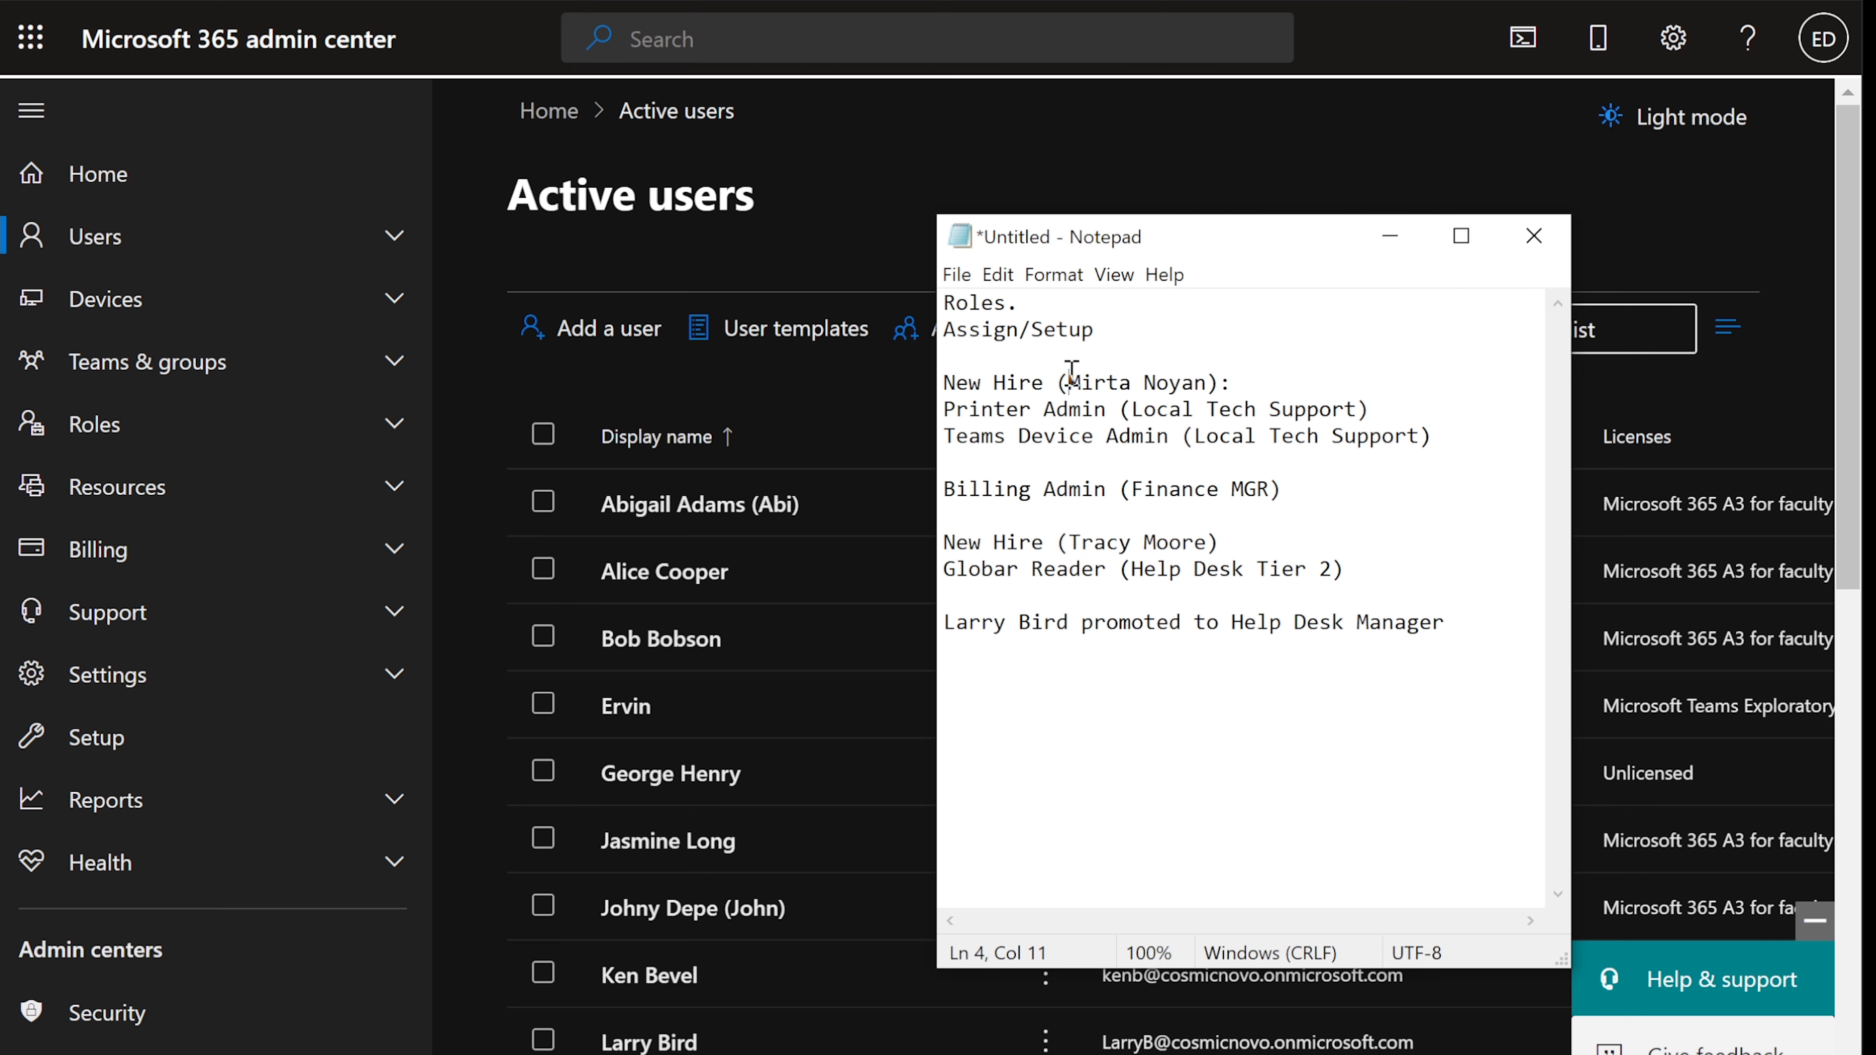
{"action": "left_click_drag", "start_coordinate": [1067, 382], "coordinate": [1205, 373]}
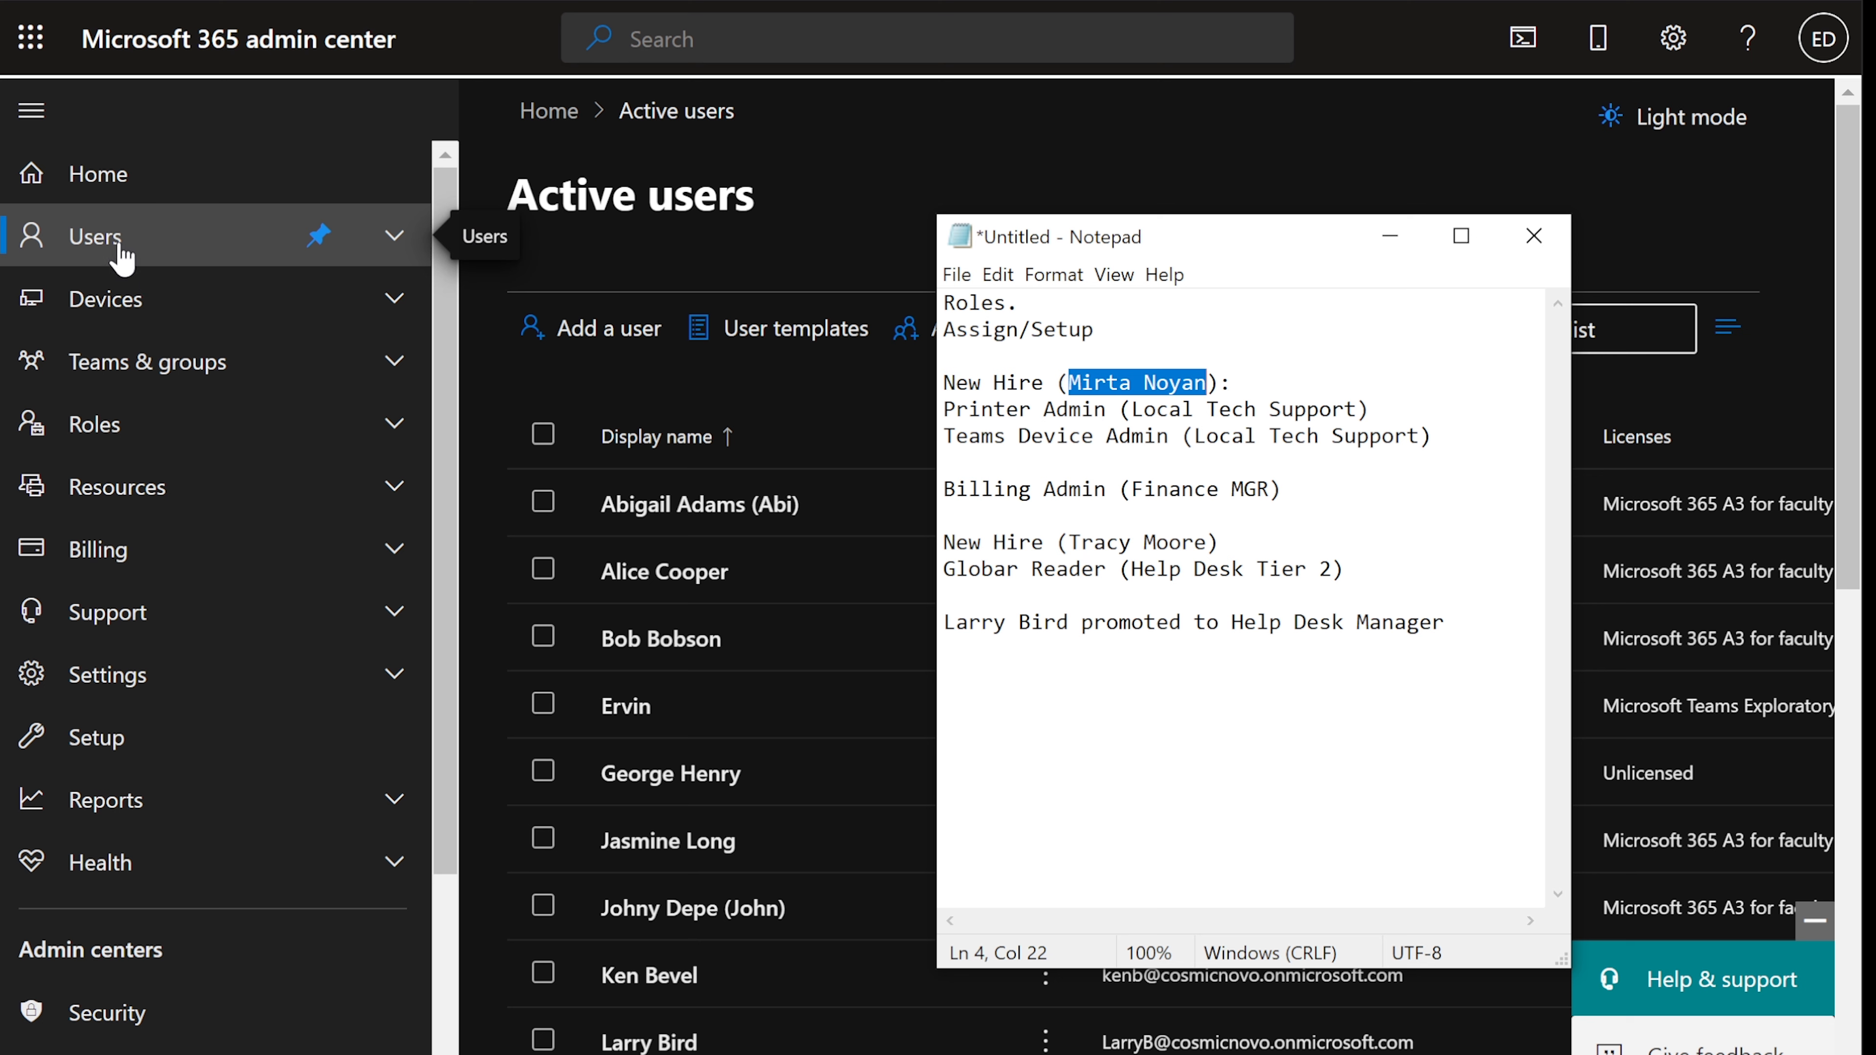
- Start a new user, entering the new hire's first and last name
{"action": "left_click", "coordinate": [1389, 235]}
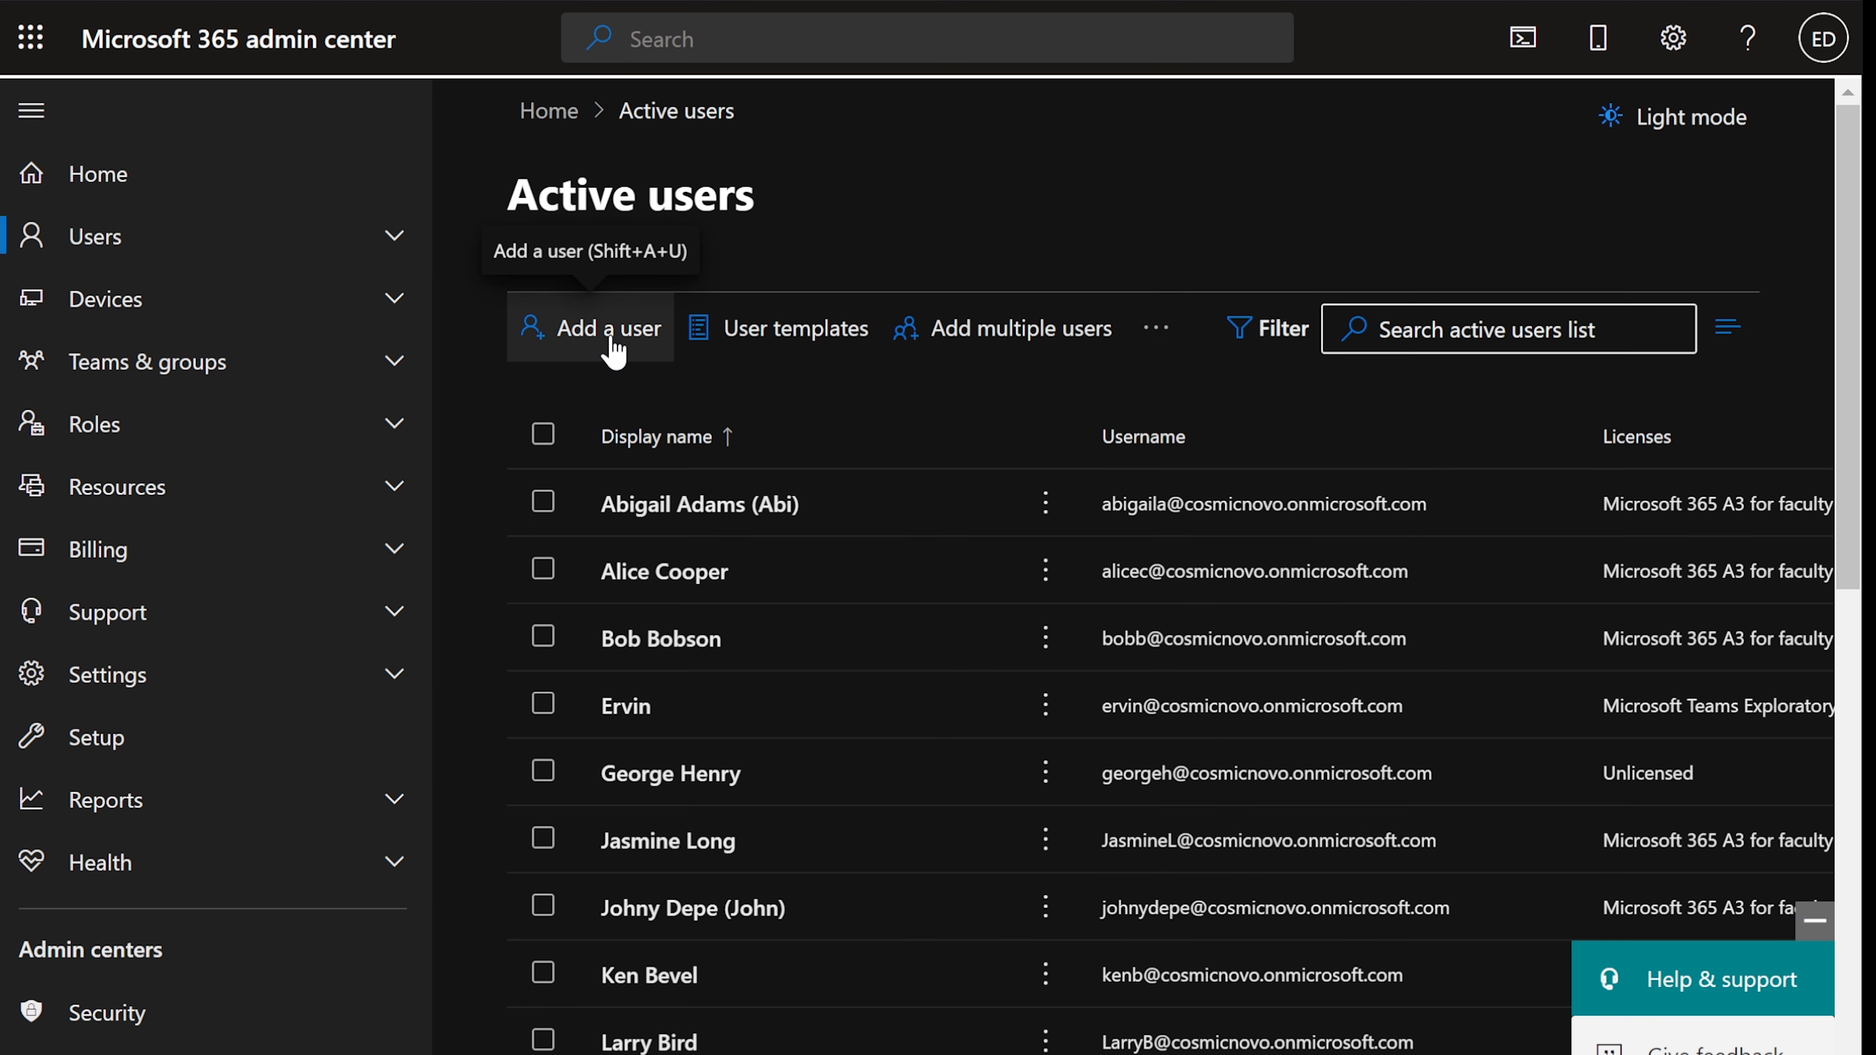
{"action": "left_click", "coordinate": [614, 353]}
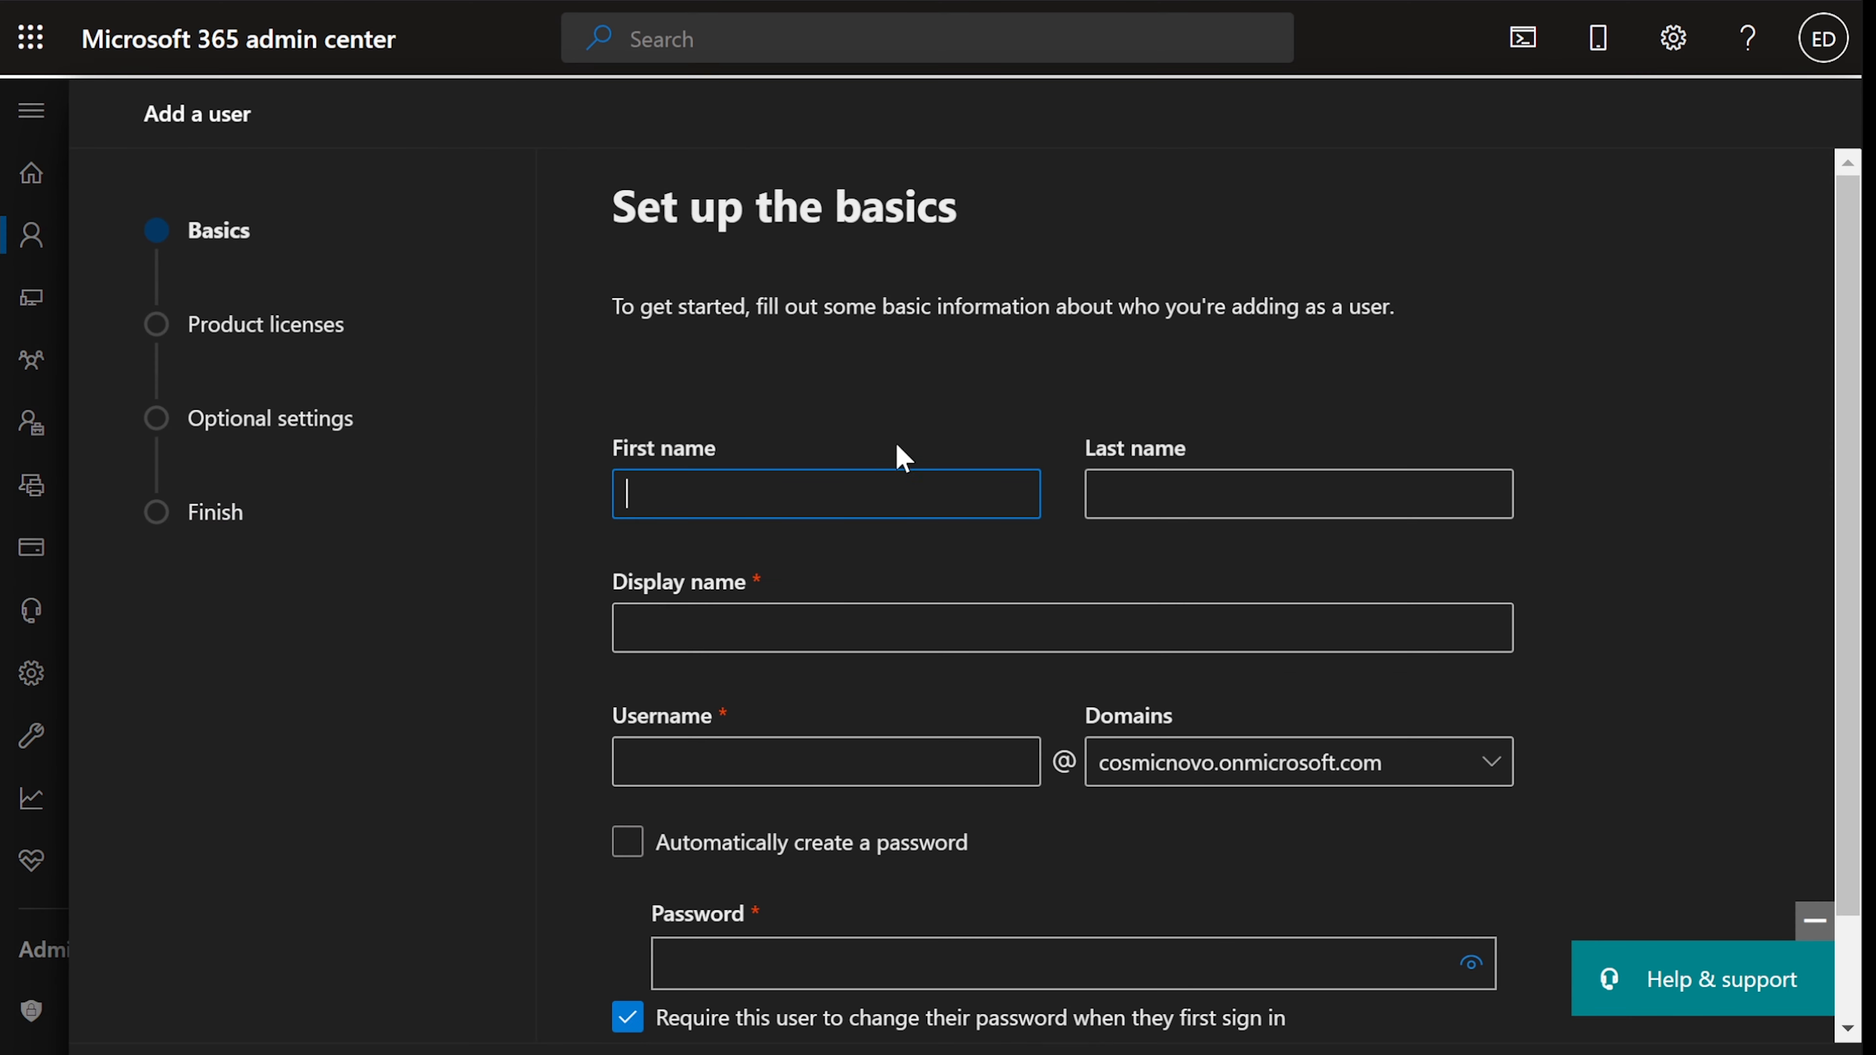
{"action": "key", "text": "Tab"}
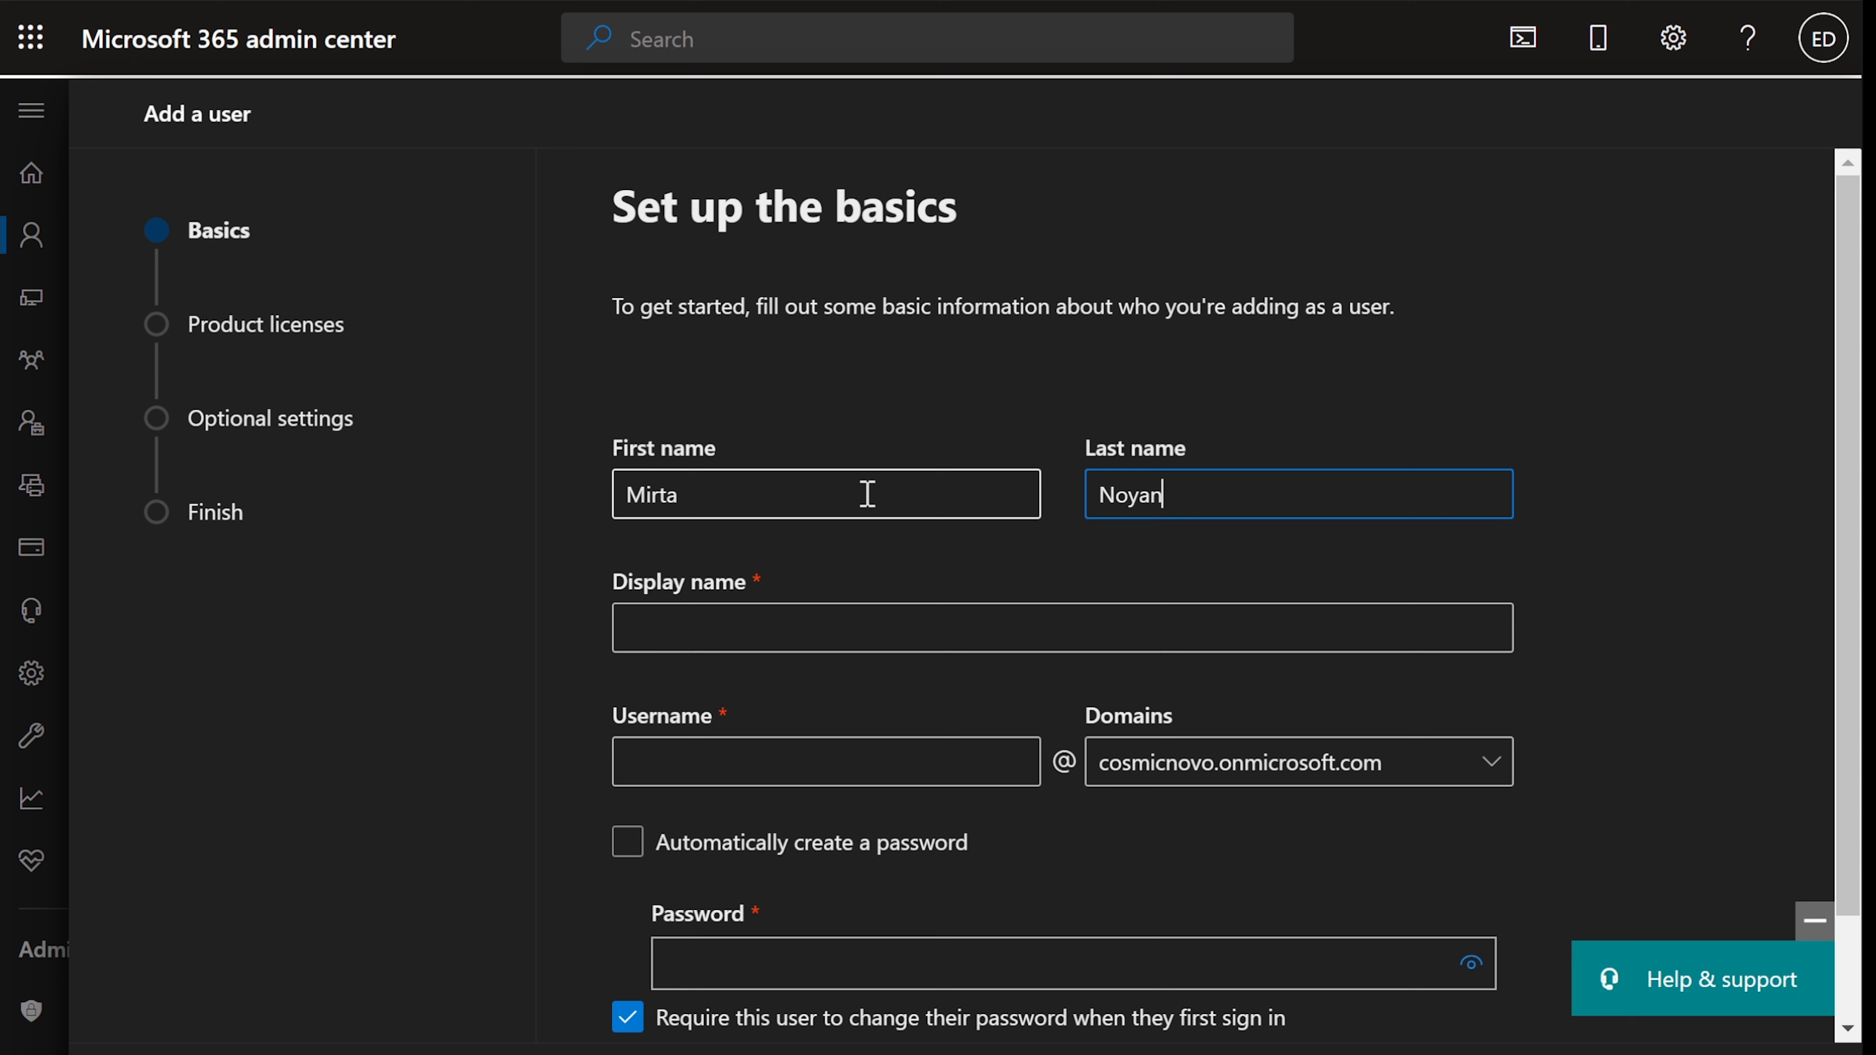
{"action": "key", "text": "Tab"}
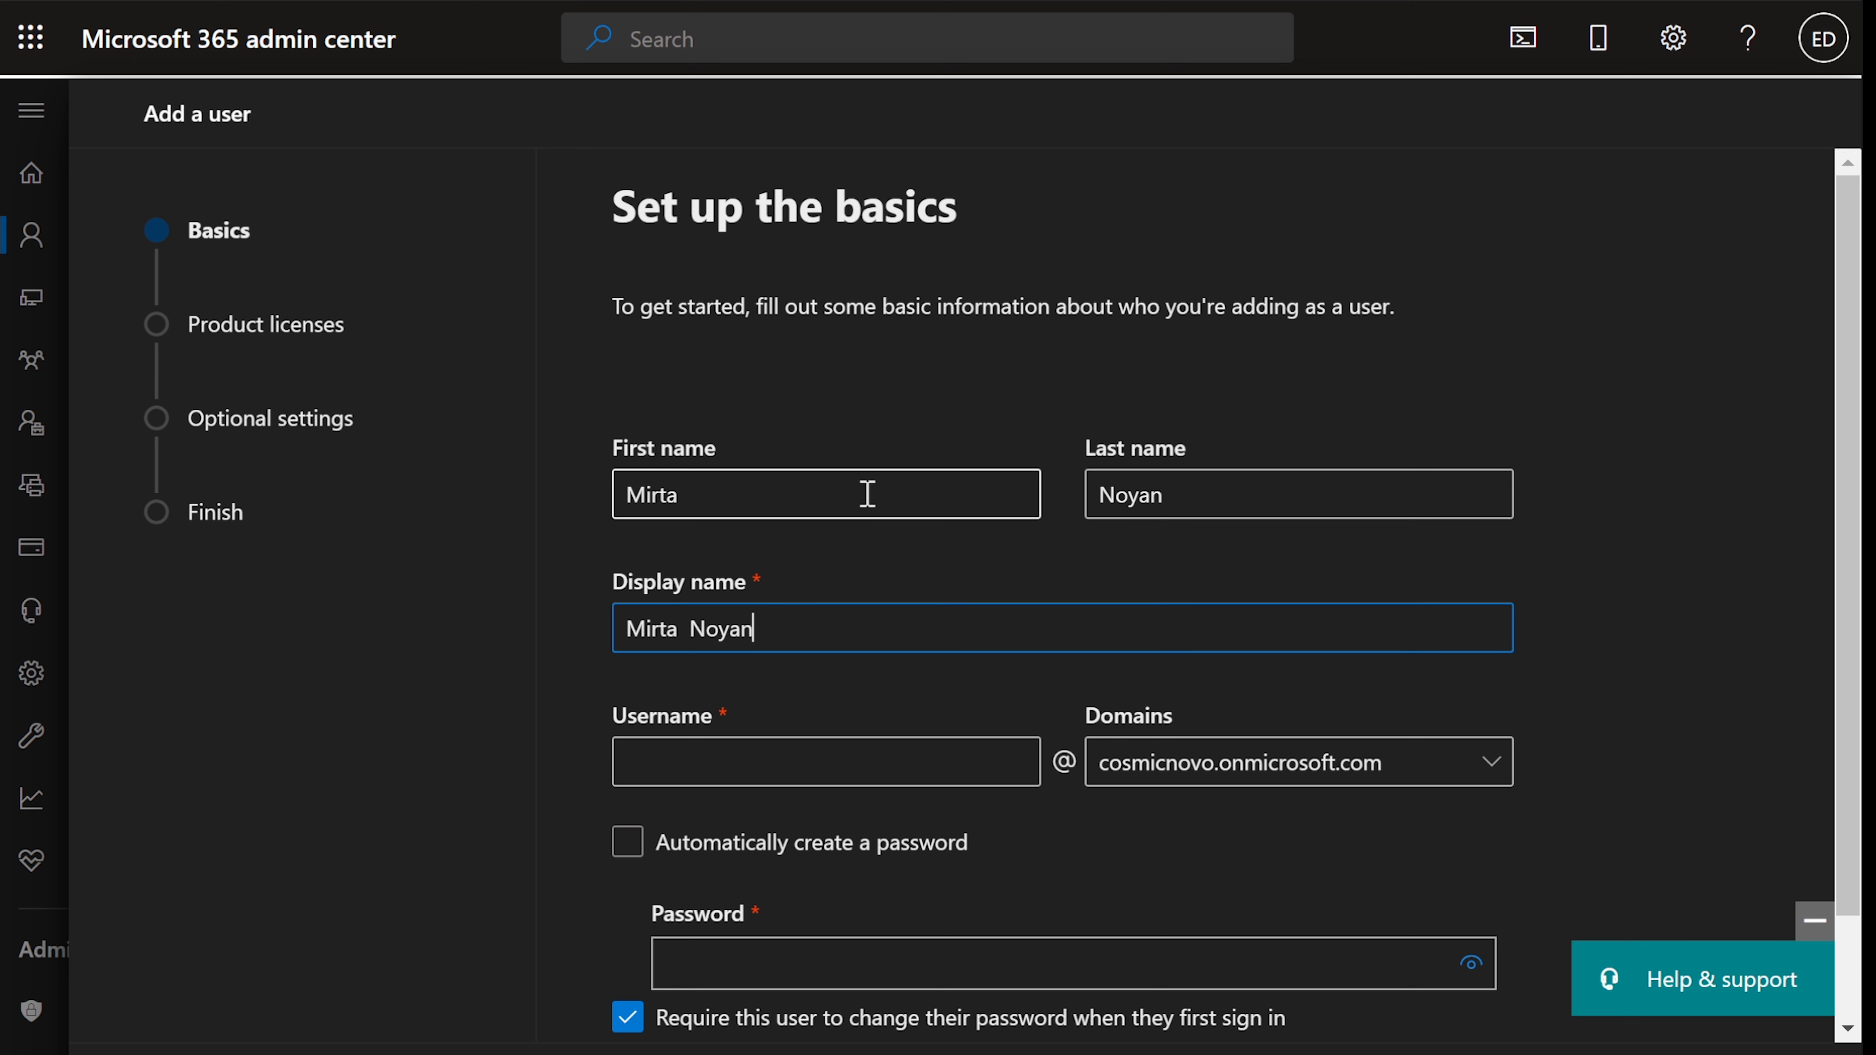
- Enter the new hire's username, verify the names, and set a manual account password
{"action": "left_click", "coordinate": [745, 765]}
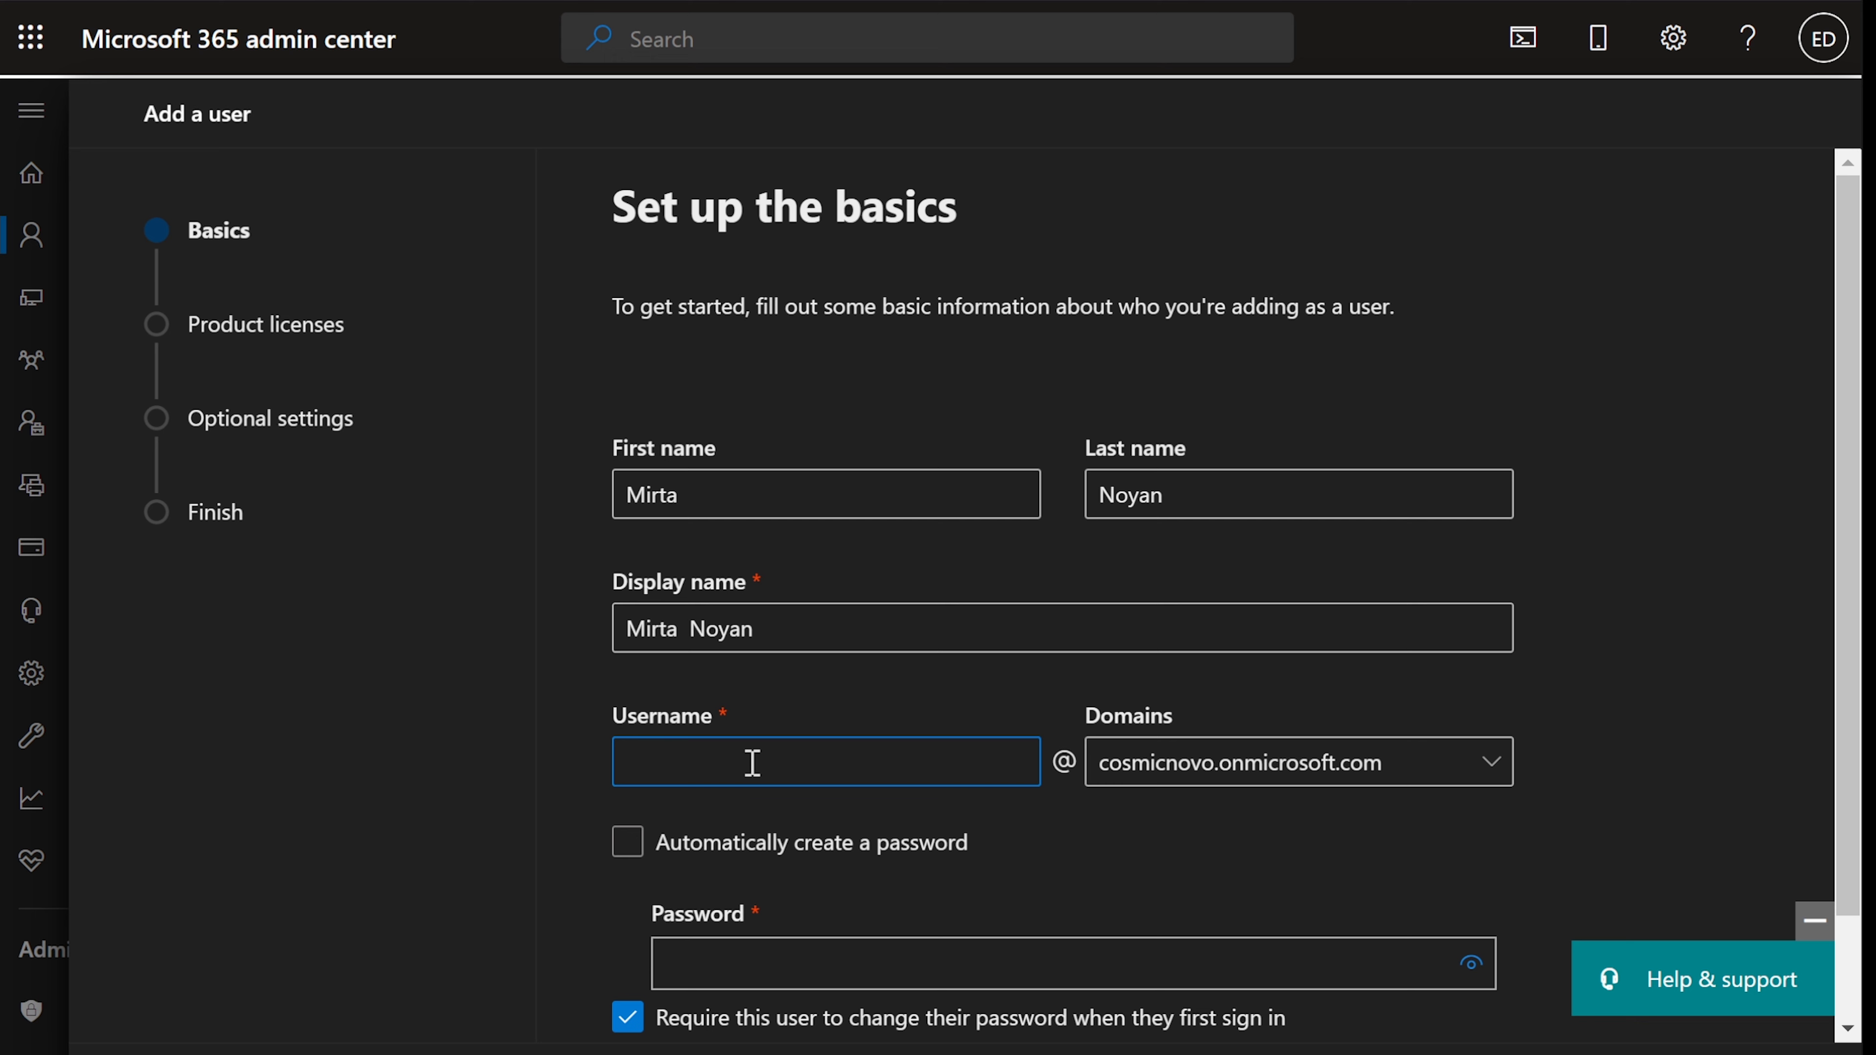
{"action": "scroll", "coordinate": [753, 762], "scroll_direction": "down", "scroll_amount": 2}
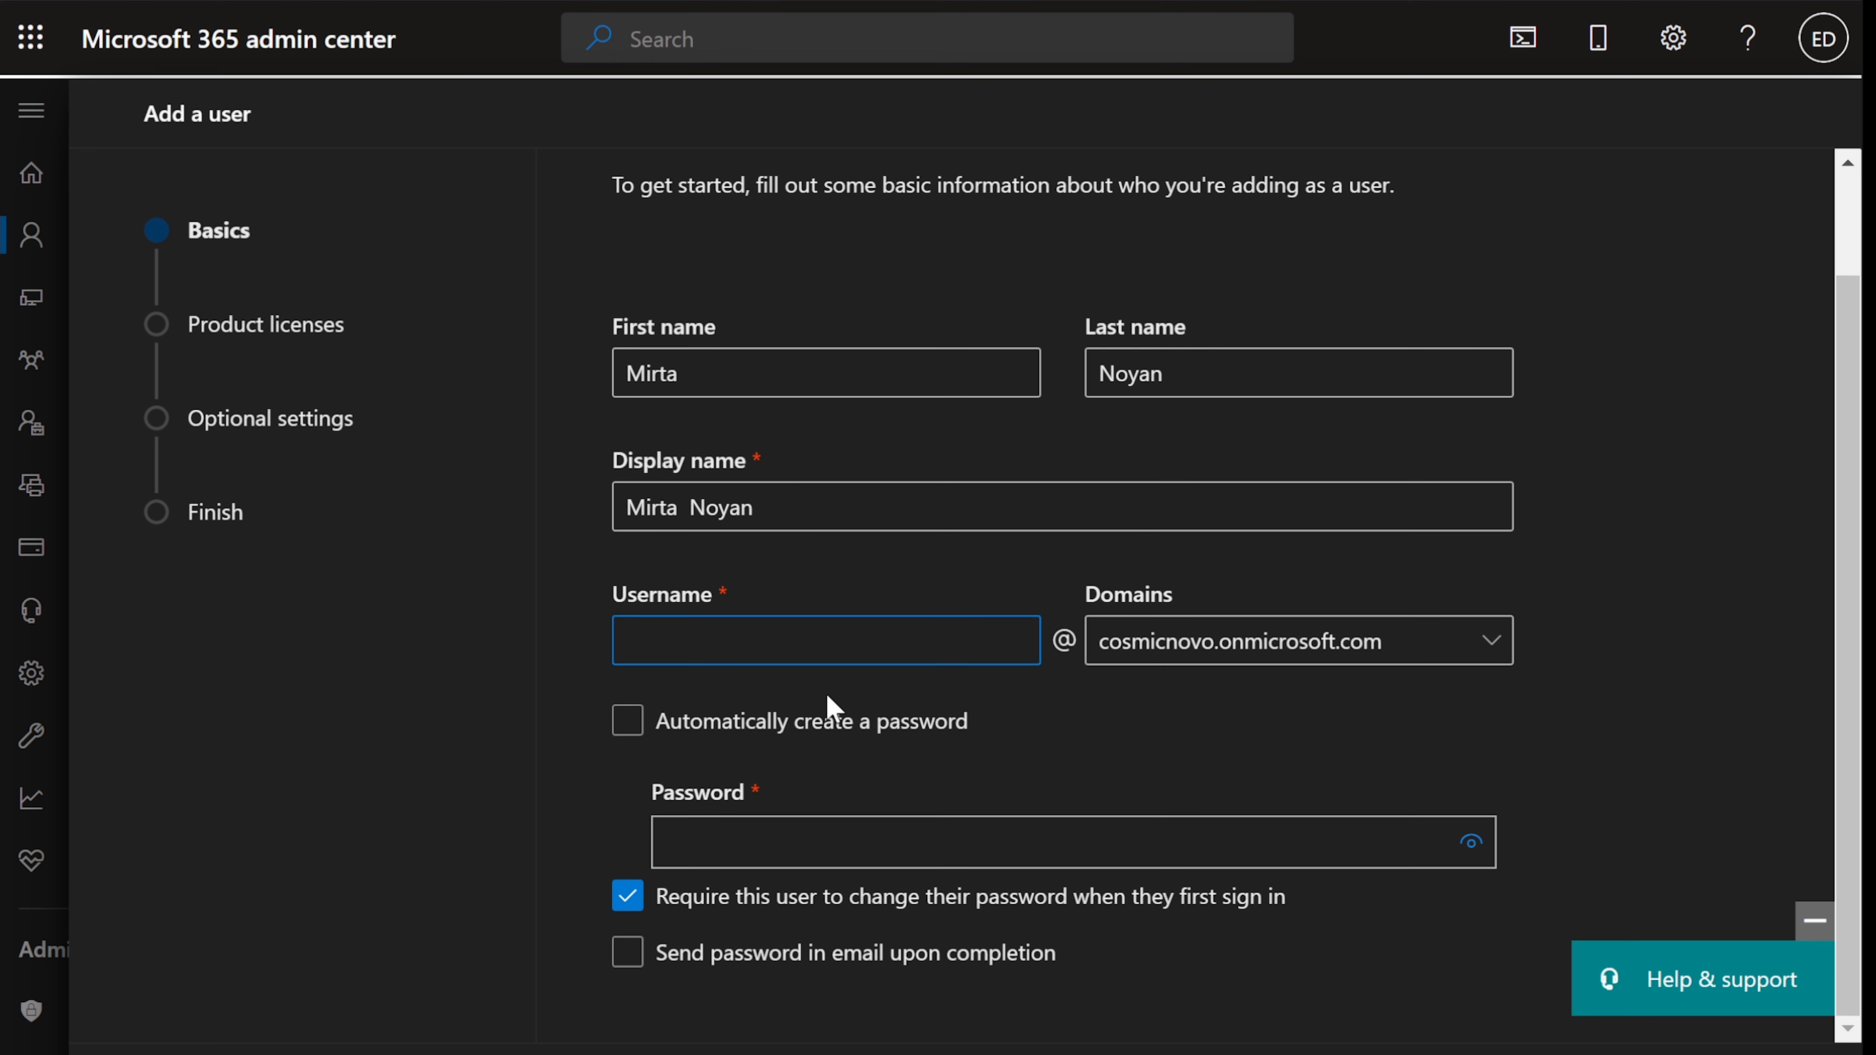
{"action": "type", "text": "mirtan"}
{"action": "key", "text": "Tab"}
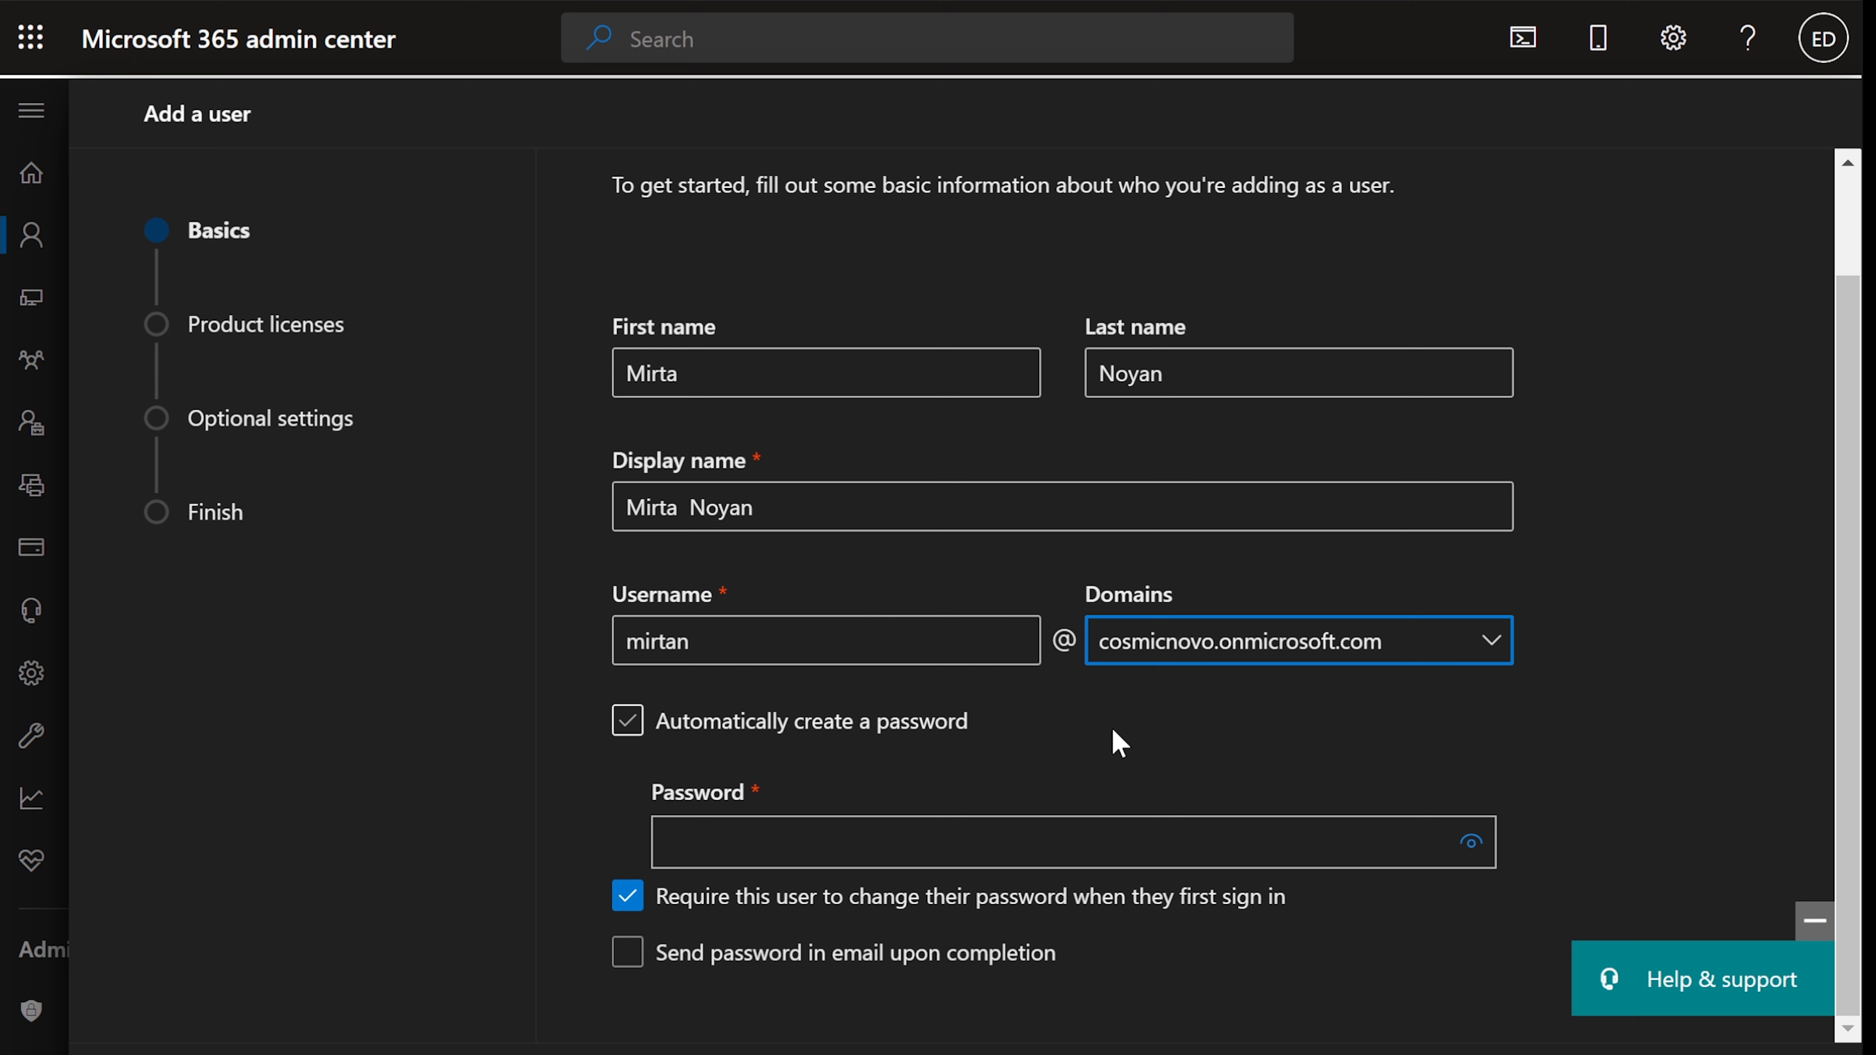
{"action": "left_click_drag", "start_coordinate": [733, 360], "coordinate": [557, 369]}
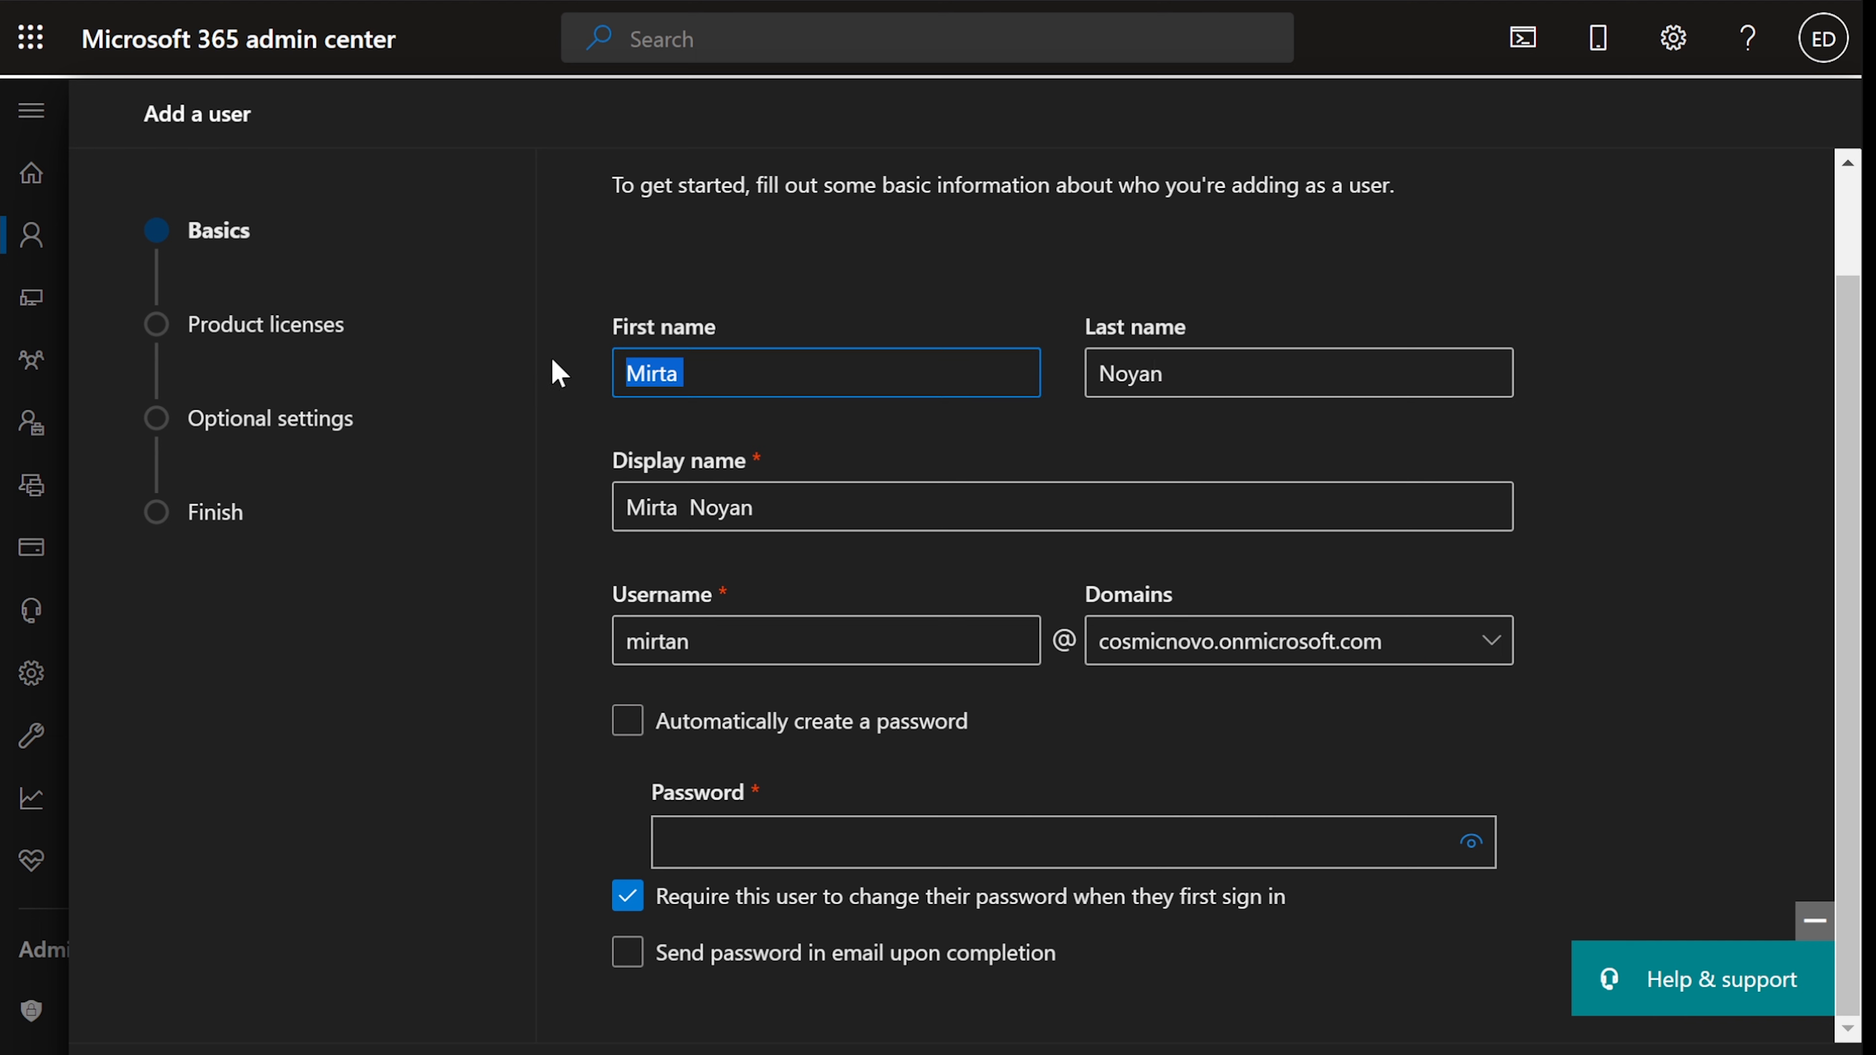
{"action": "left_click", "coordinate": [829, 503]}
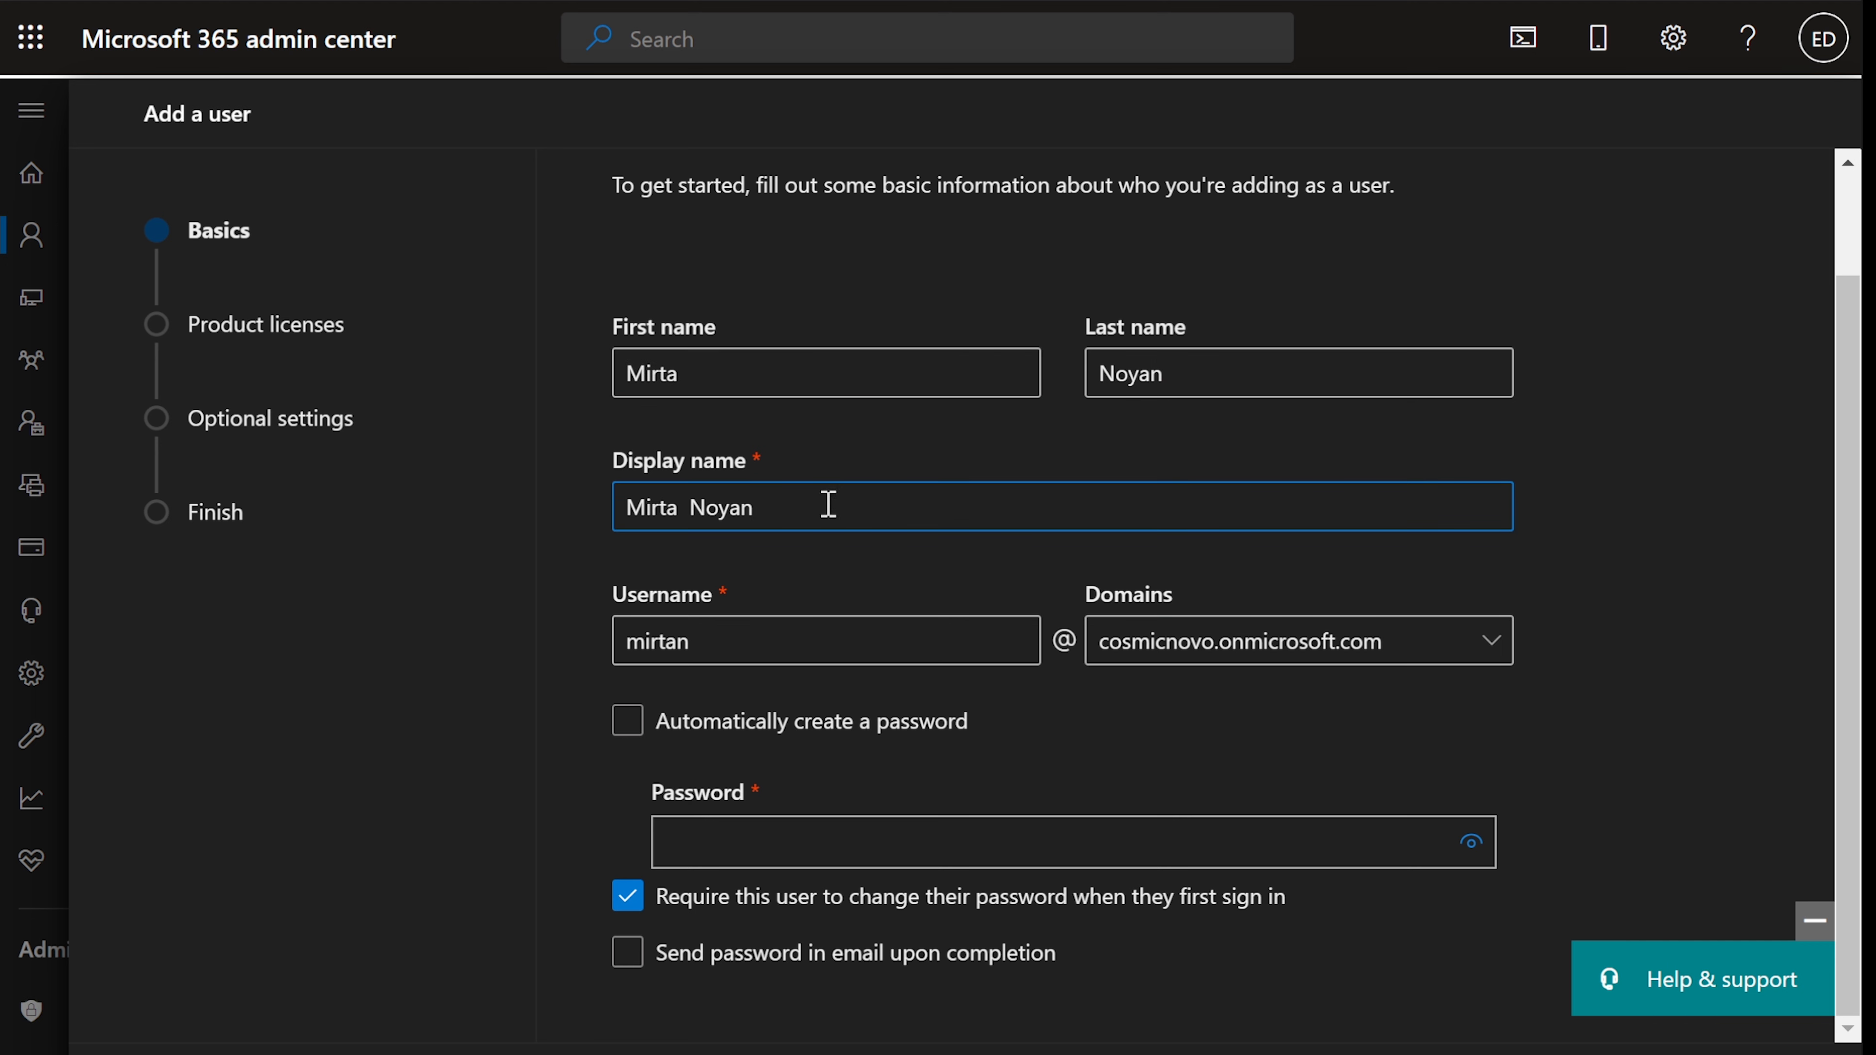
{"action": "left_click", "coordinate": [749, 648]}
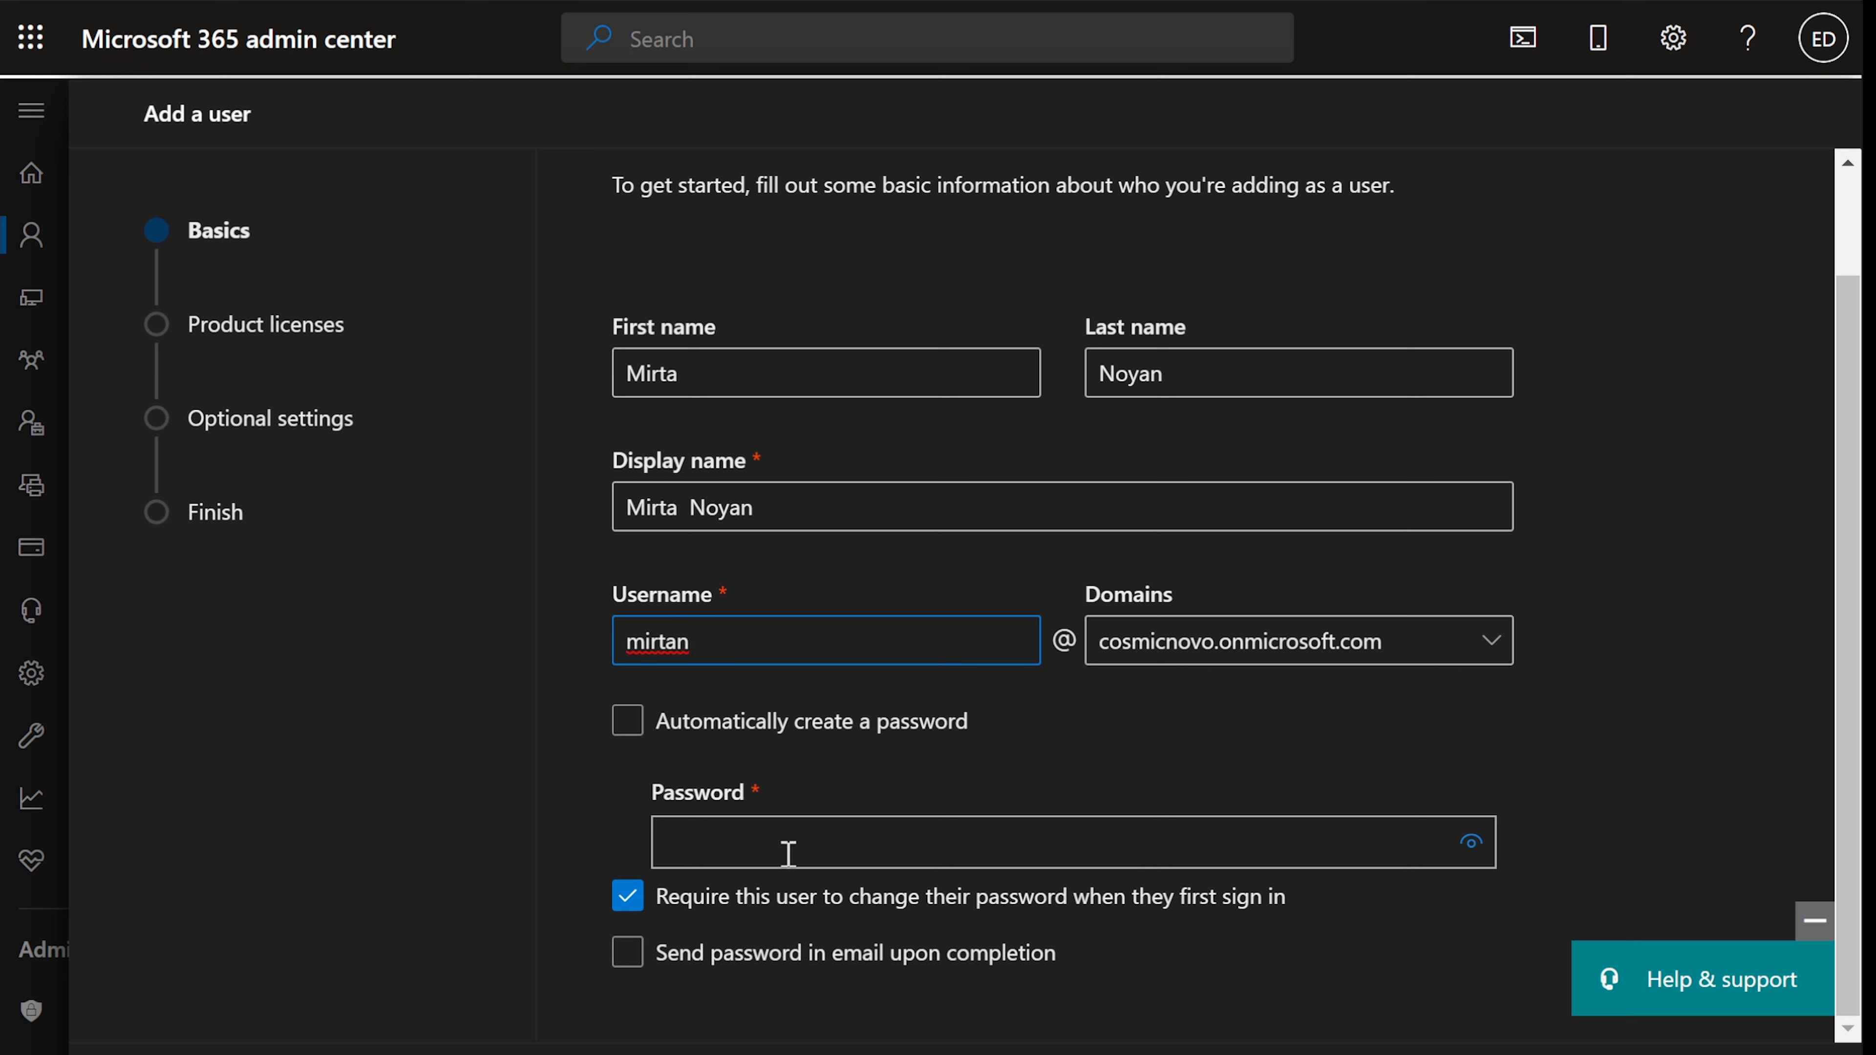
{"action": "left_click", "coordinate": [1242, 824]}
{"action": "type", "text": "Password1"}
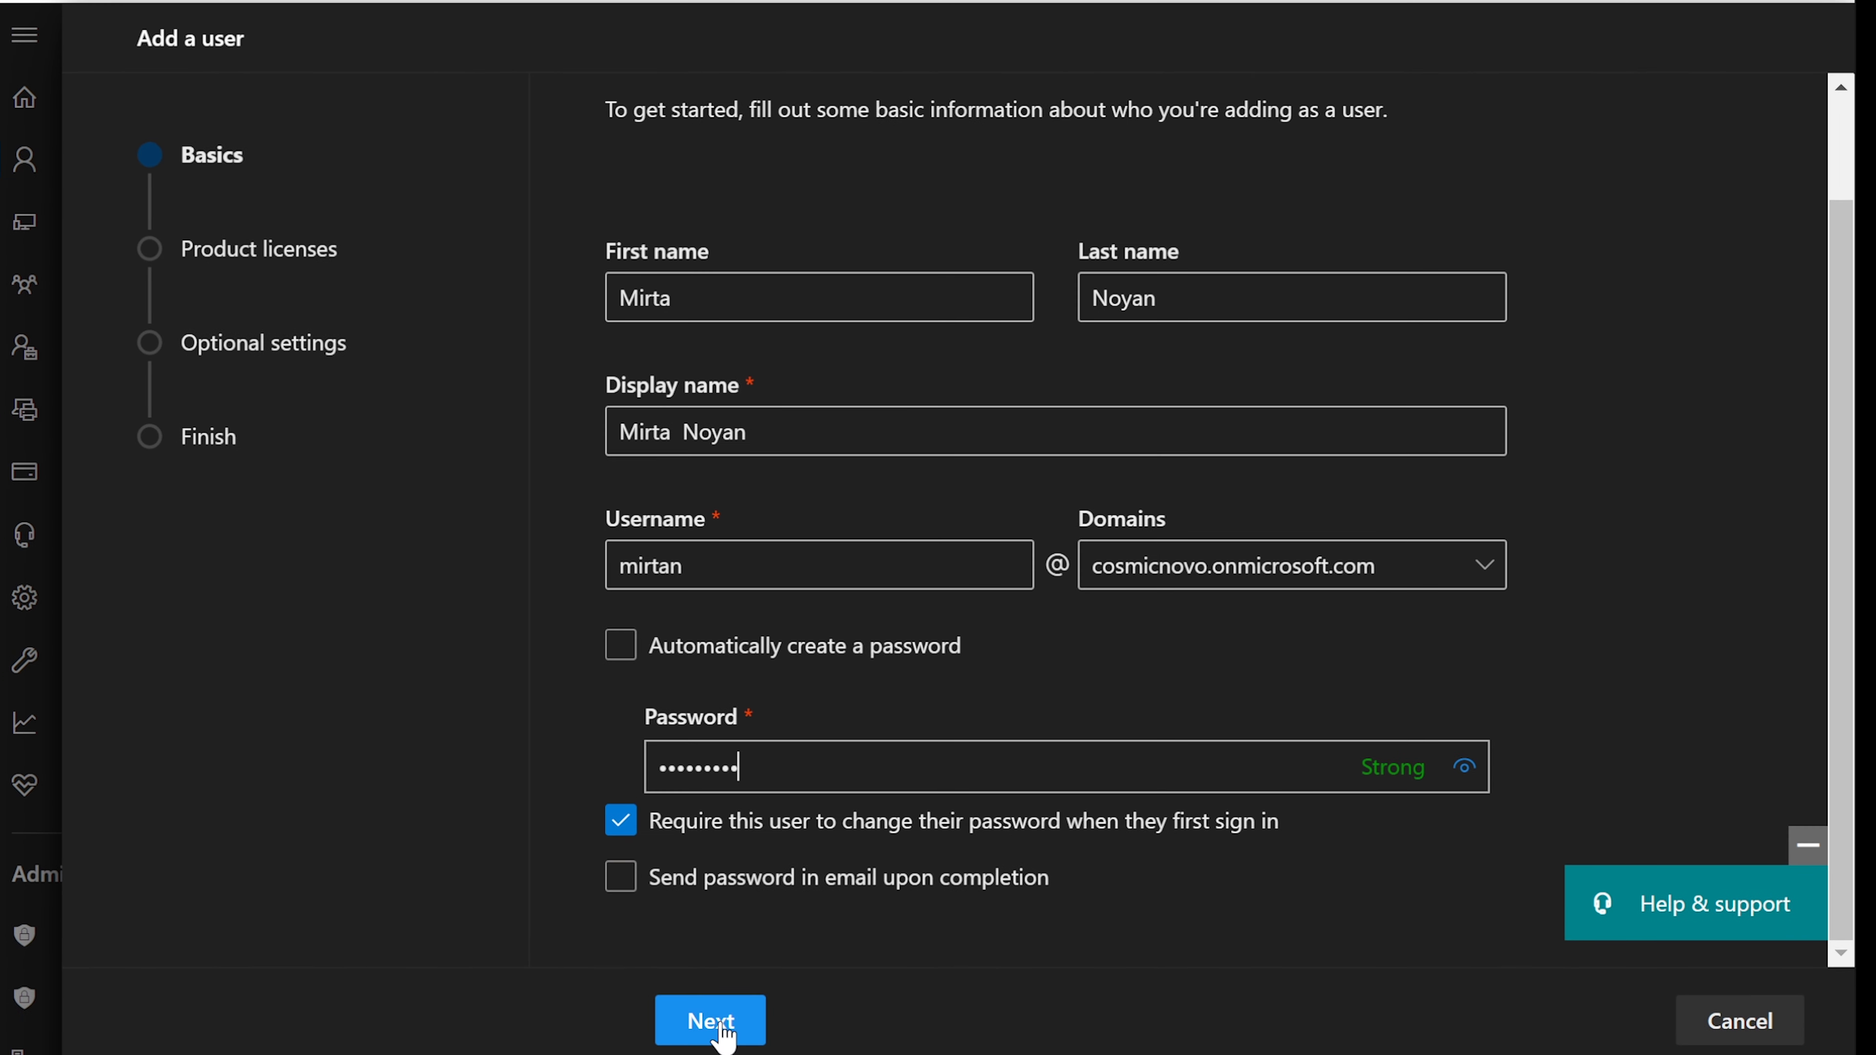
- Assign the Microsoft 365 A3 for faculty license and continue to Optional settings
{"action": "left_click", "coordinate": [720, 1042]}
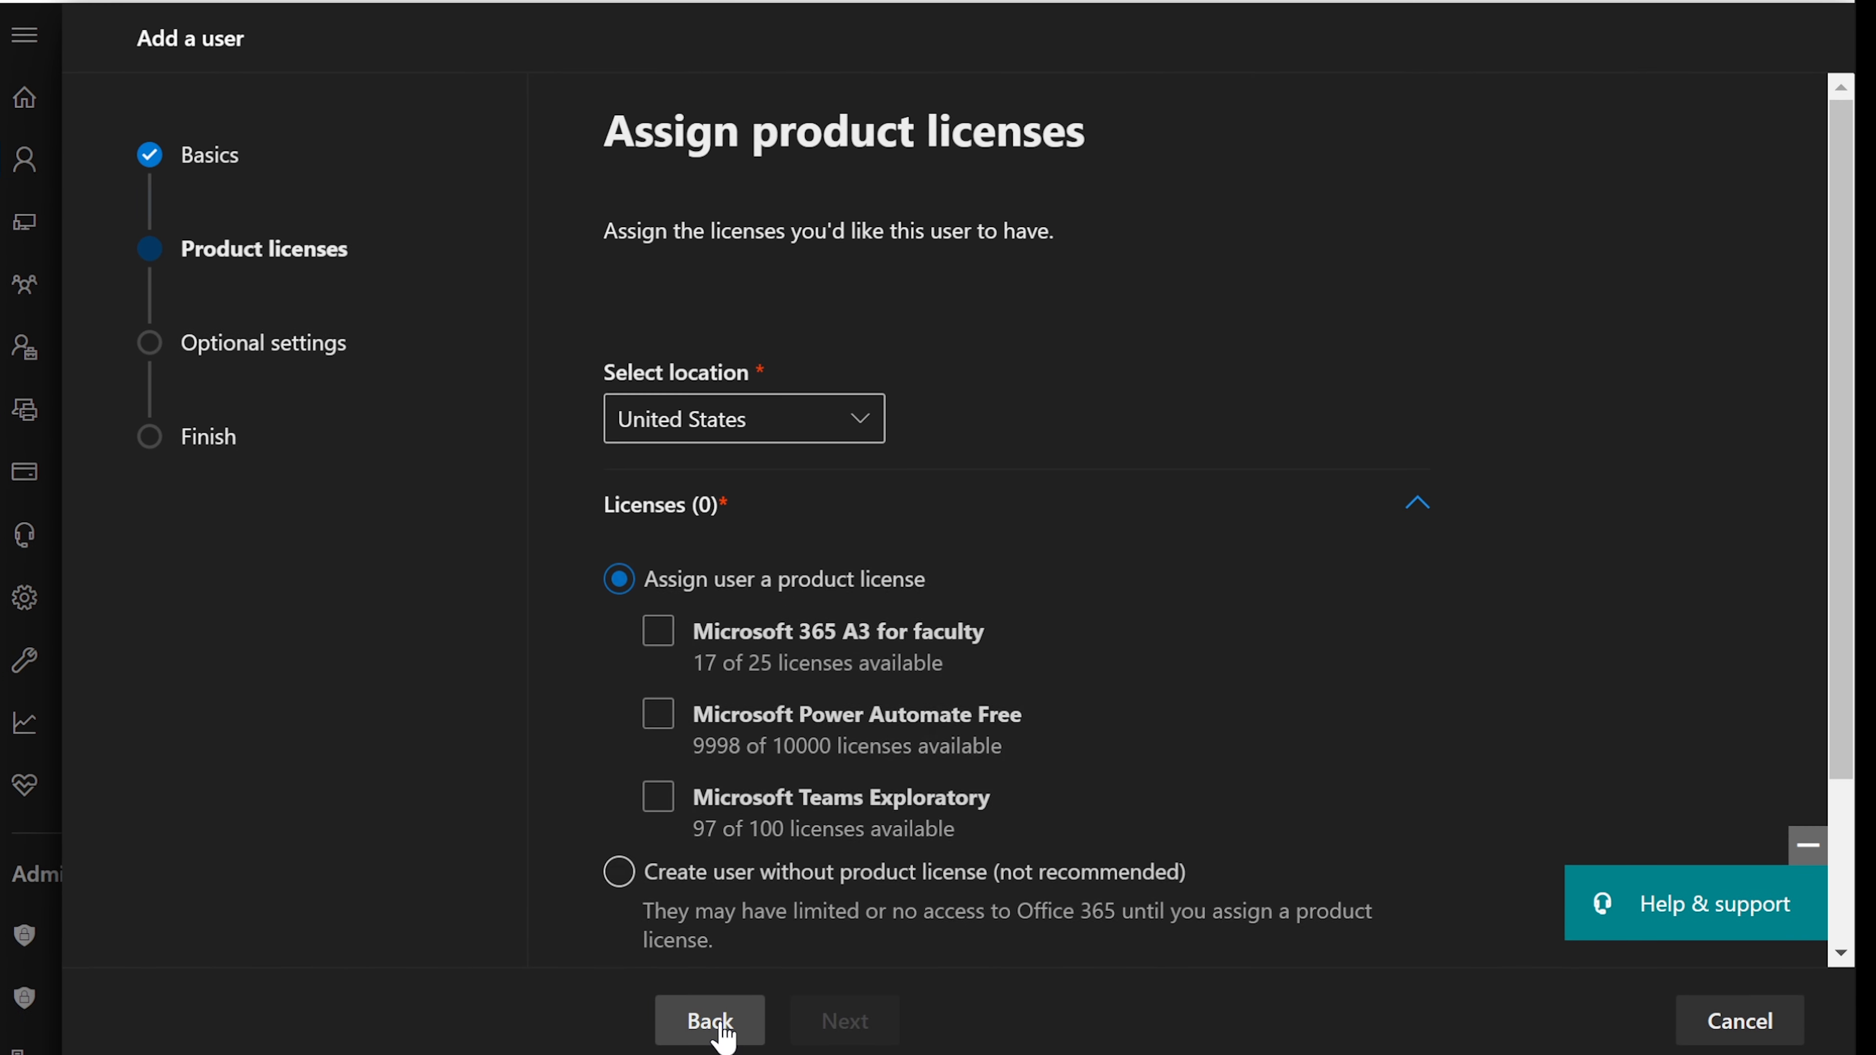
{"action": "left_click", "coordinate": [657, 634]}
{"action": "scroll", "coordinate": [815, 656], "scroll_direction": "down", "scroll_amount": 3}
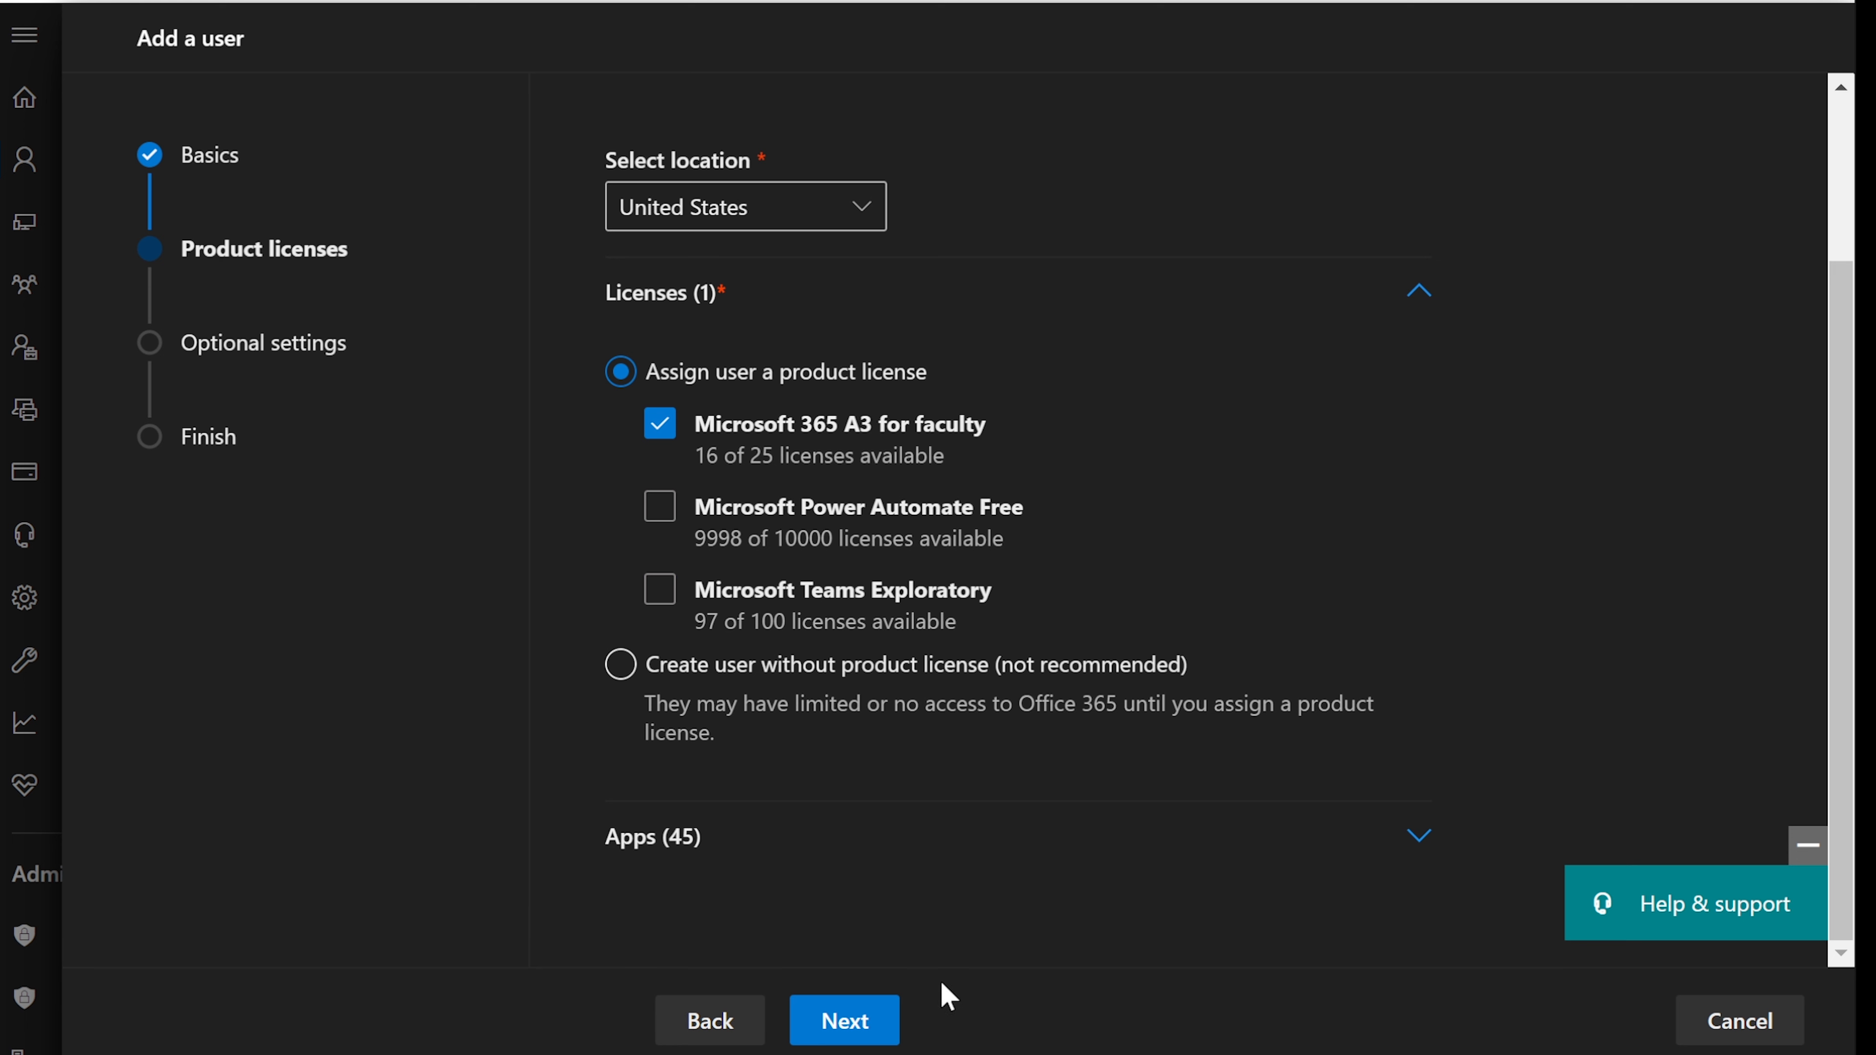
{"action": "left_click", "coordinate": [862, 1040]}
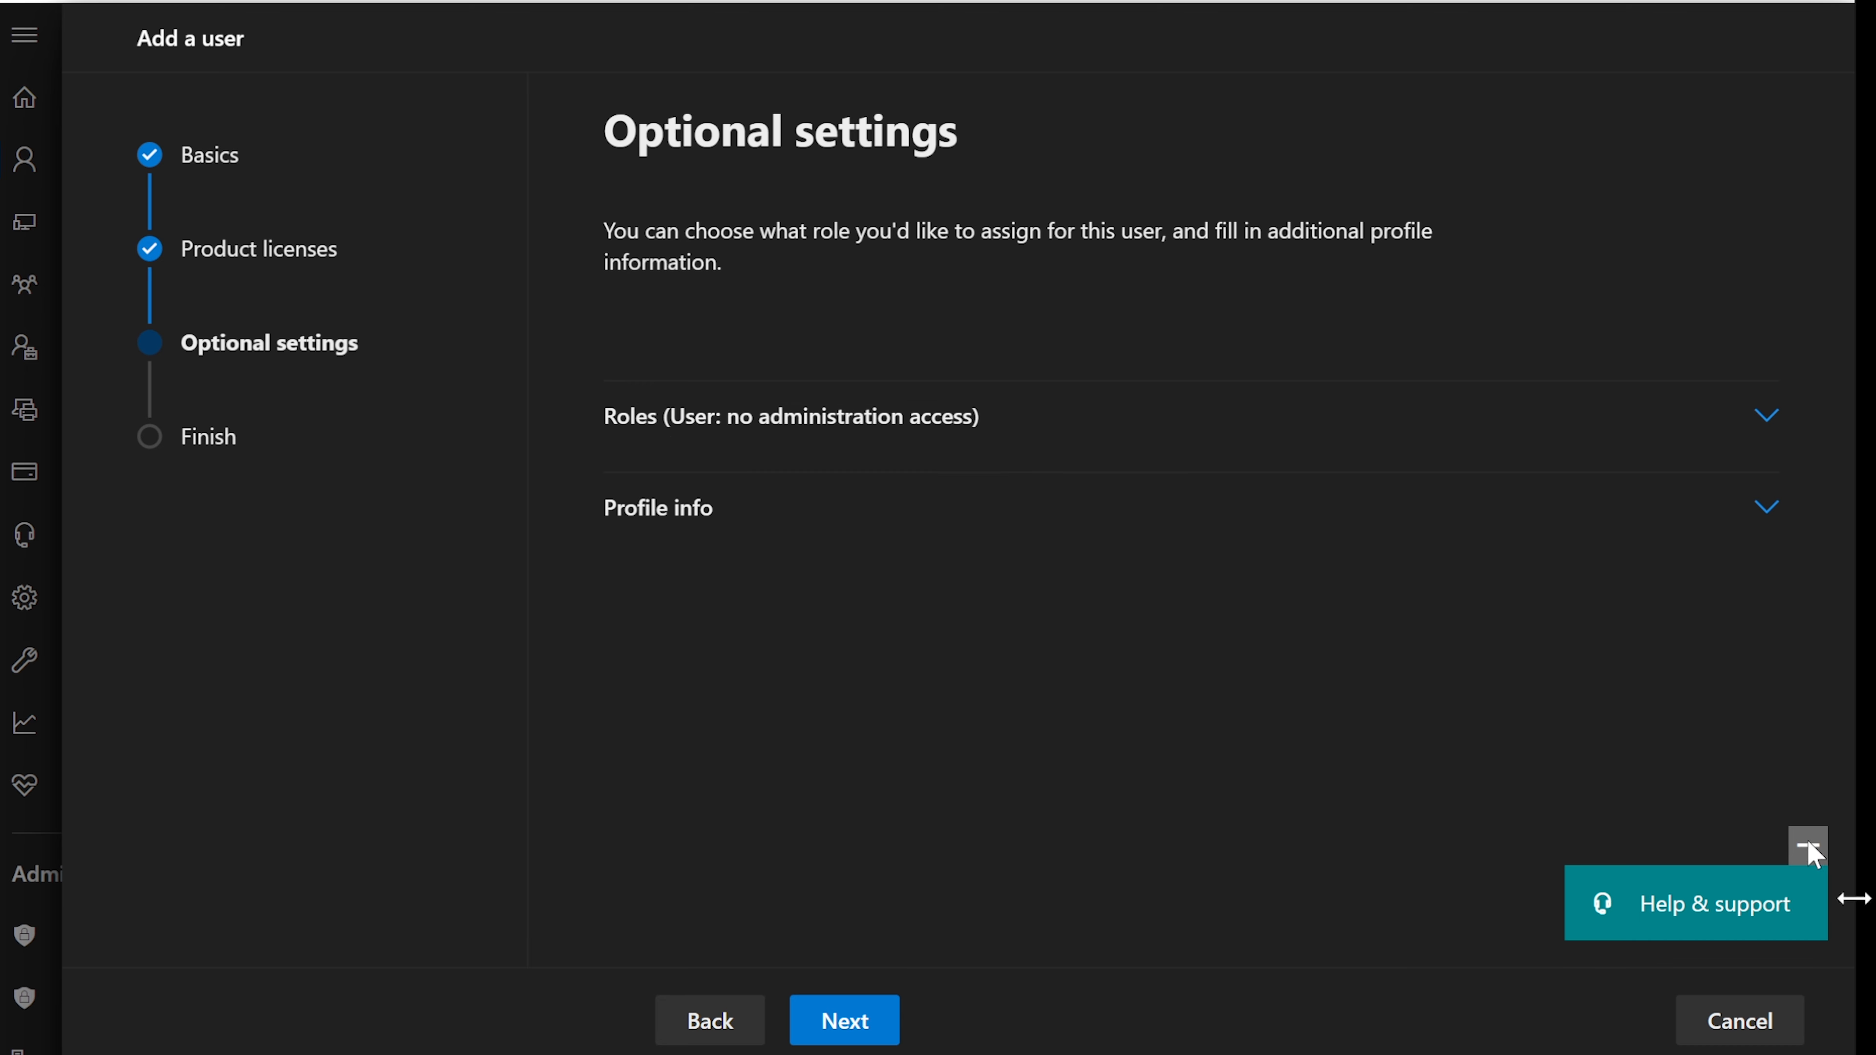
- Check the notes for the Printer Admin (Local Tech Support) and Teams Device Admin roles
{"action": "key", "text": "alt+Tab"}
{"action": "left_click", "coordinate": [848, 263]}
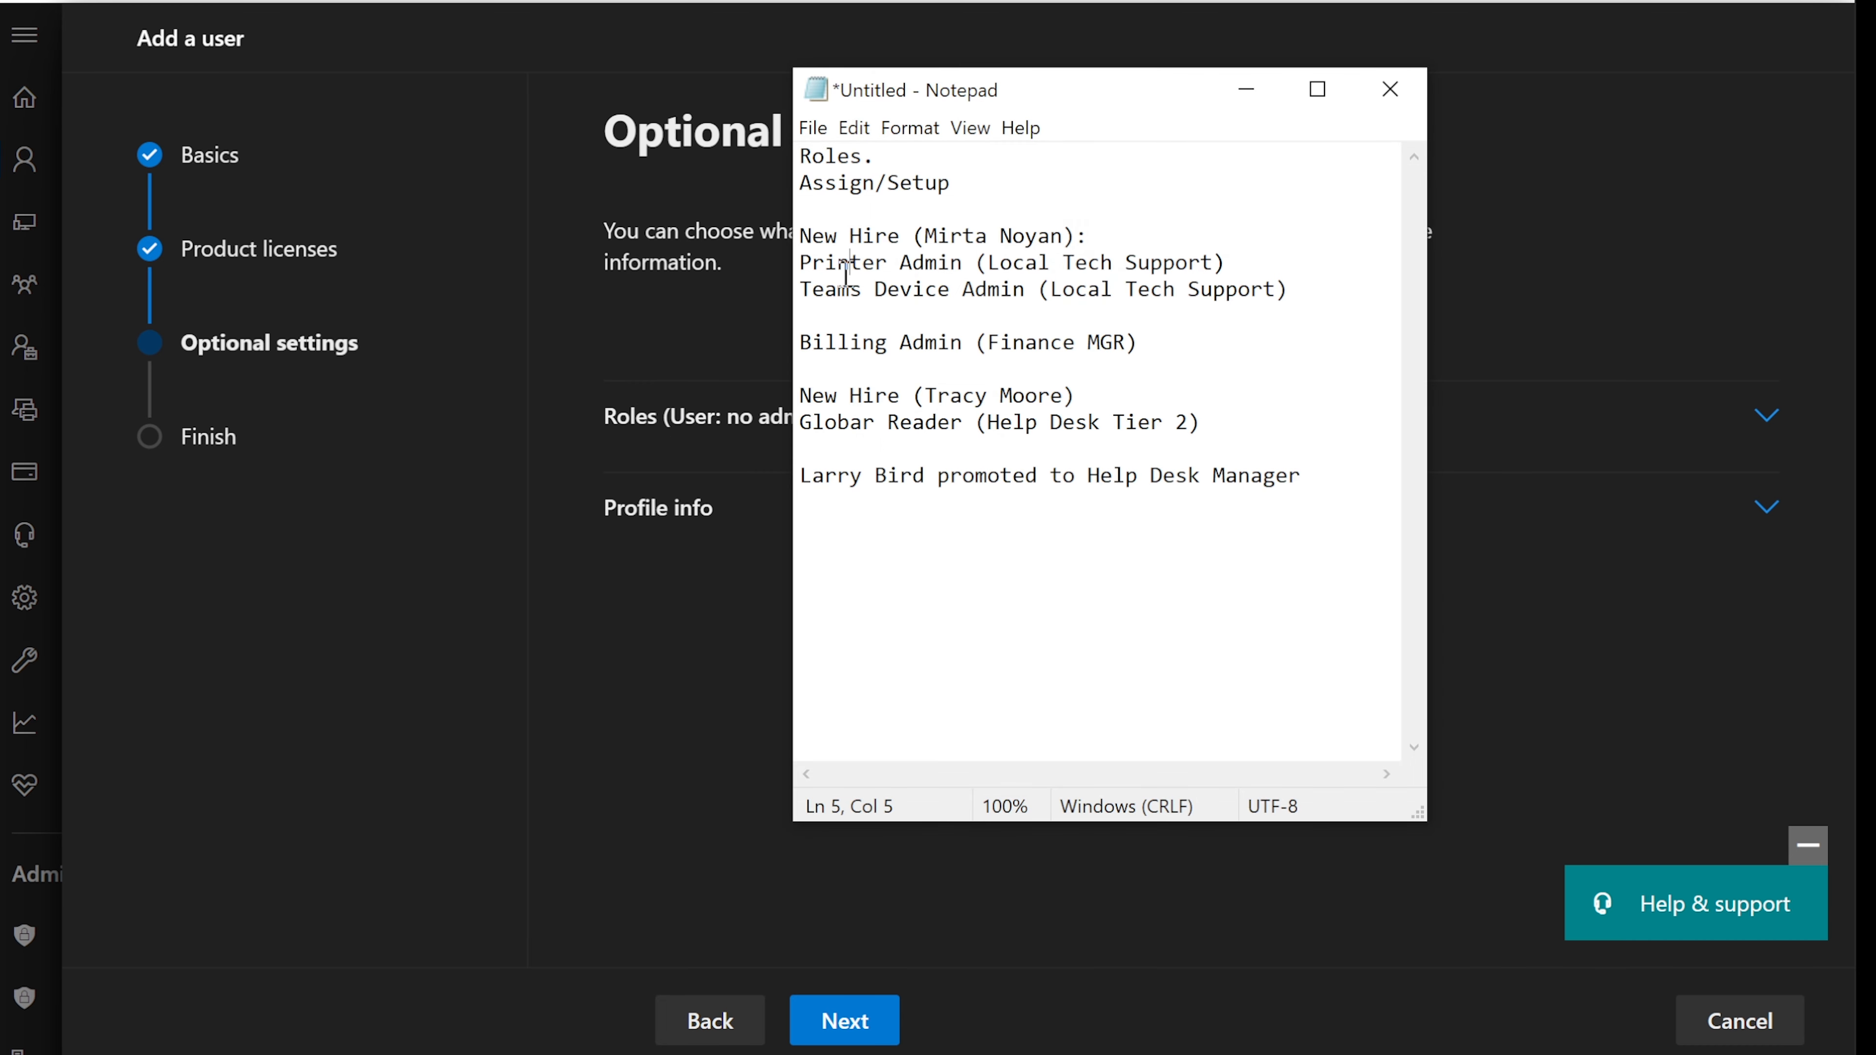
{"action": "left_click_drag", "start_coordinate": [803, 262], "coordinate": [1092, 260]}
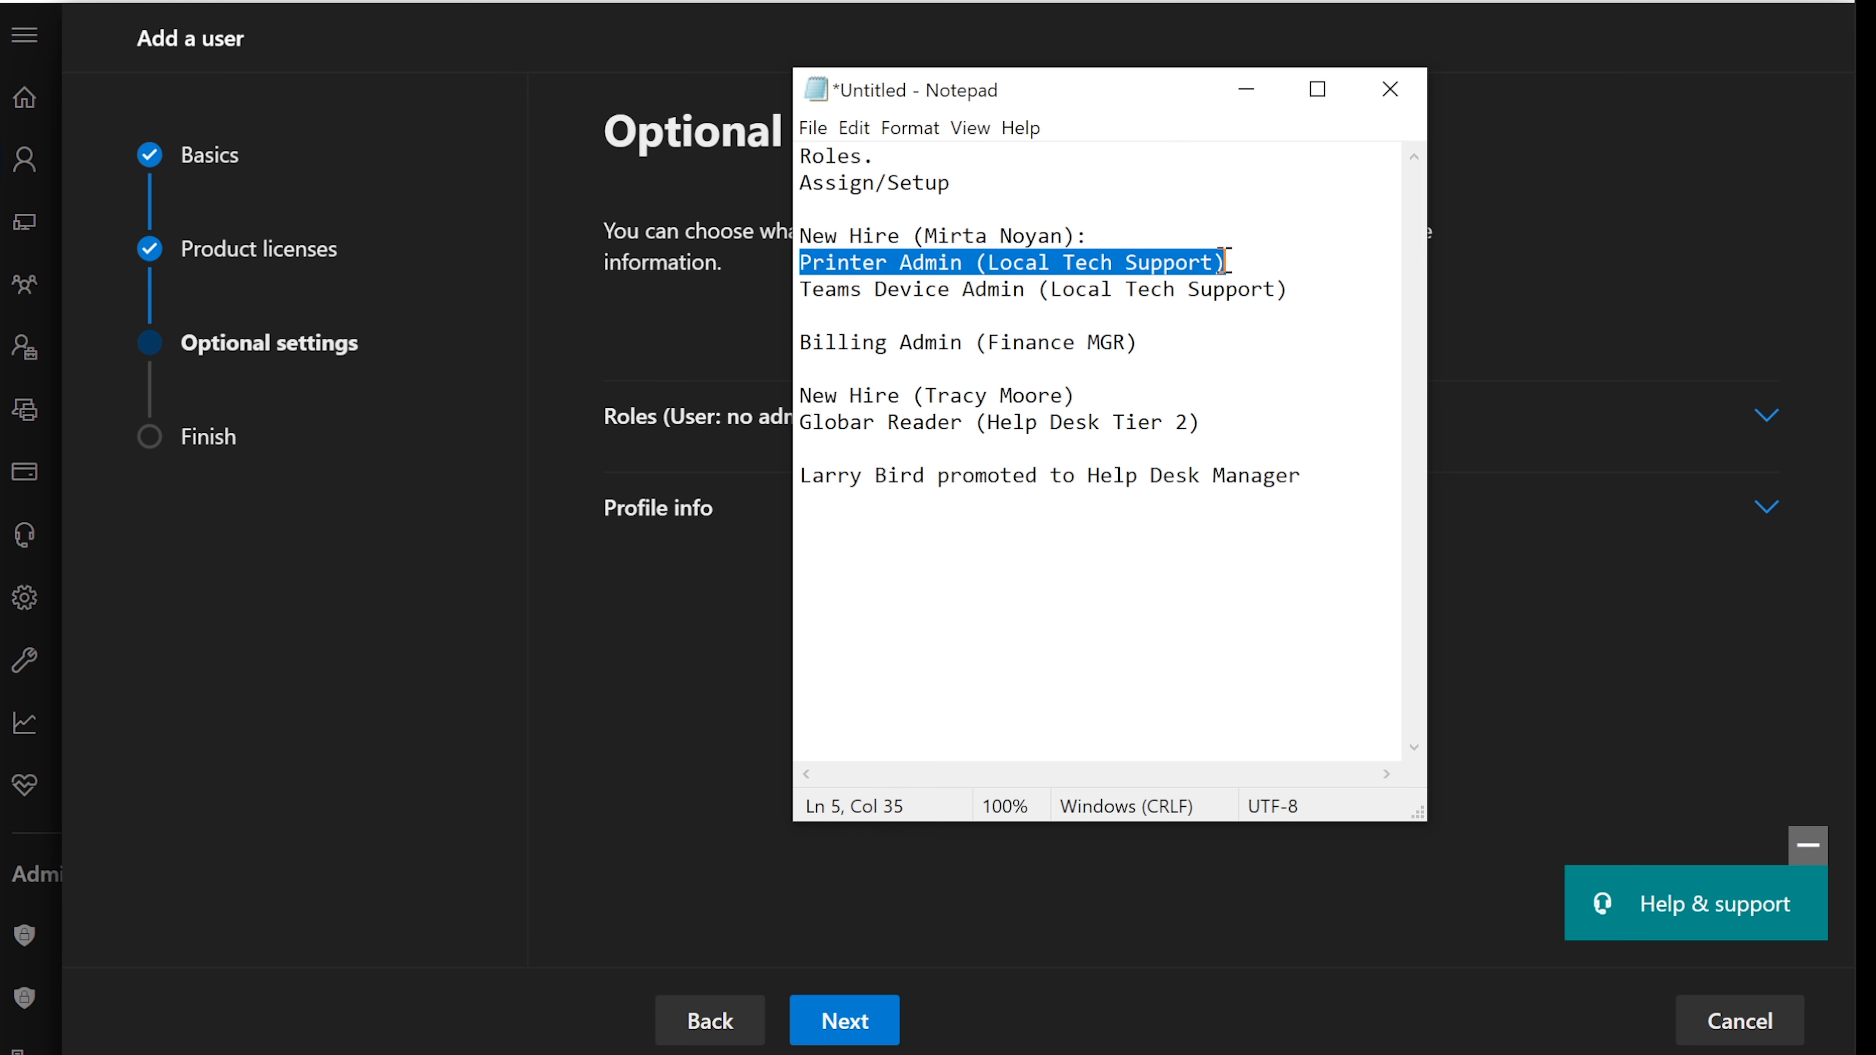
{"action": "left_click", "coordinate": [1247, 87]}
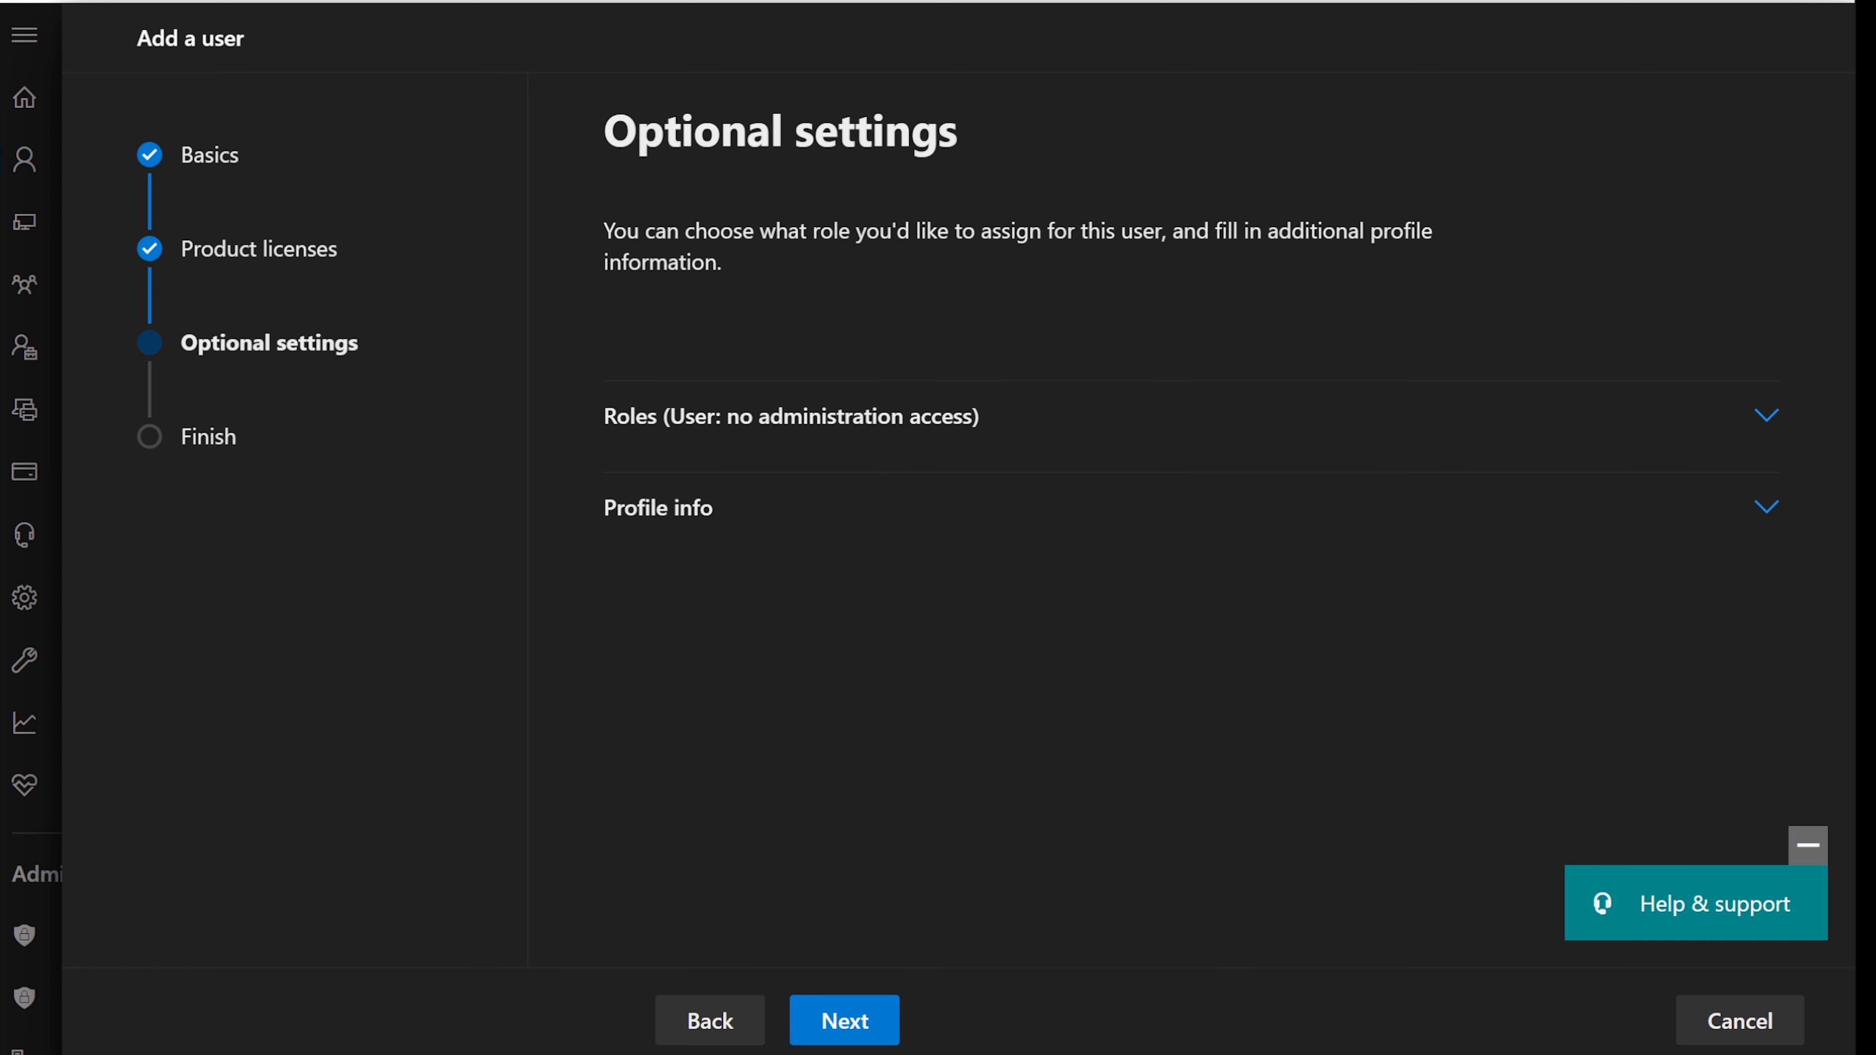
{"action": "key", "text": "alt+Tab"}
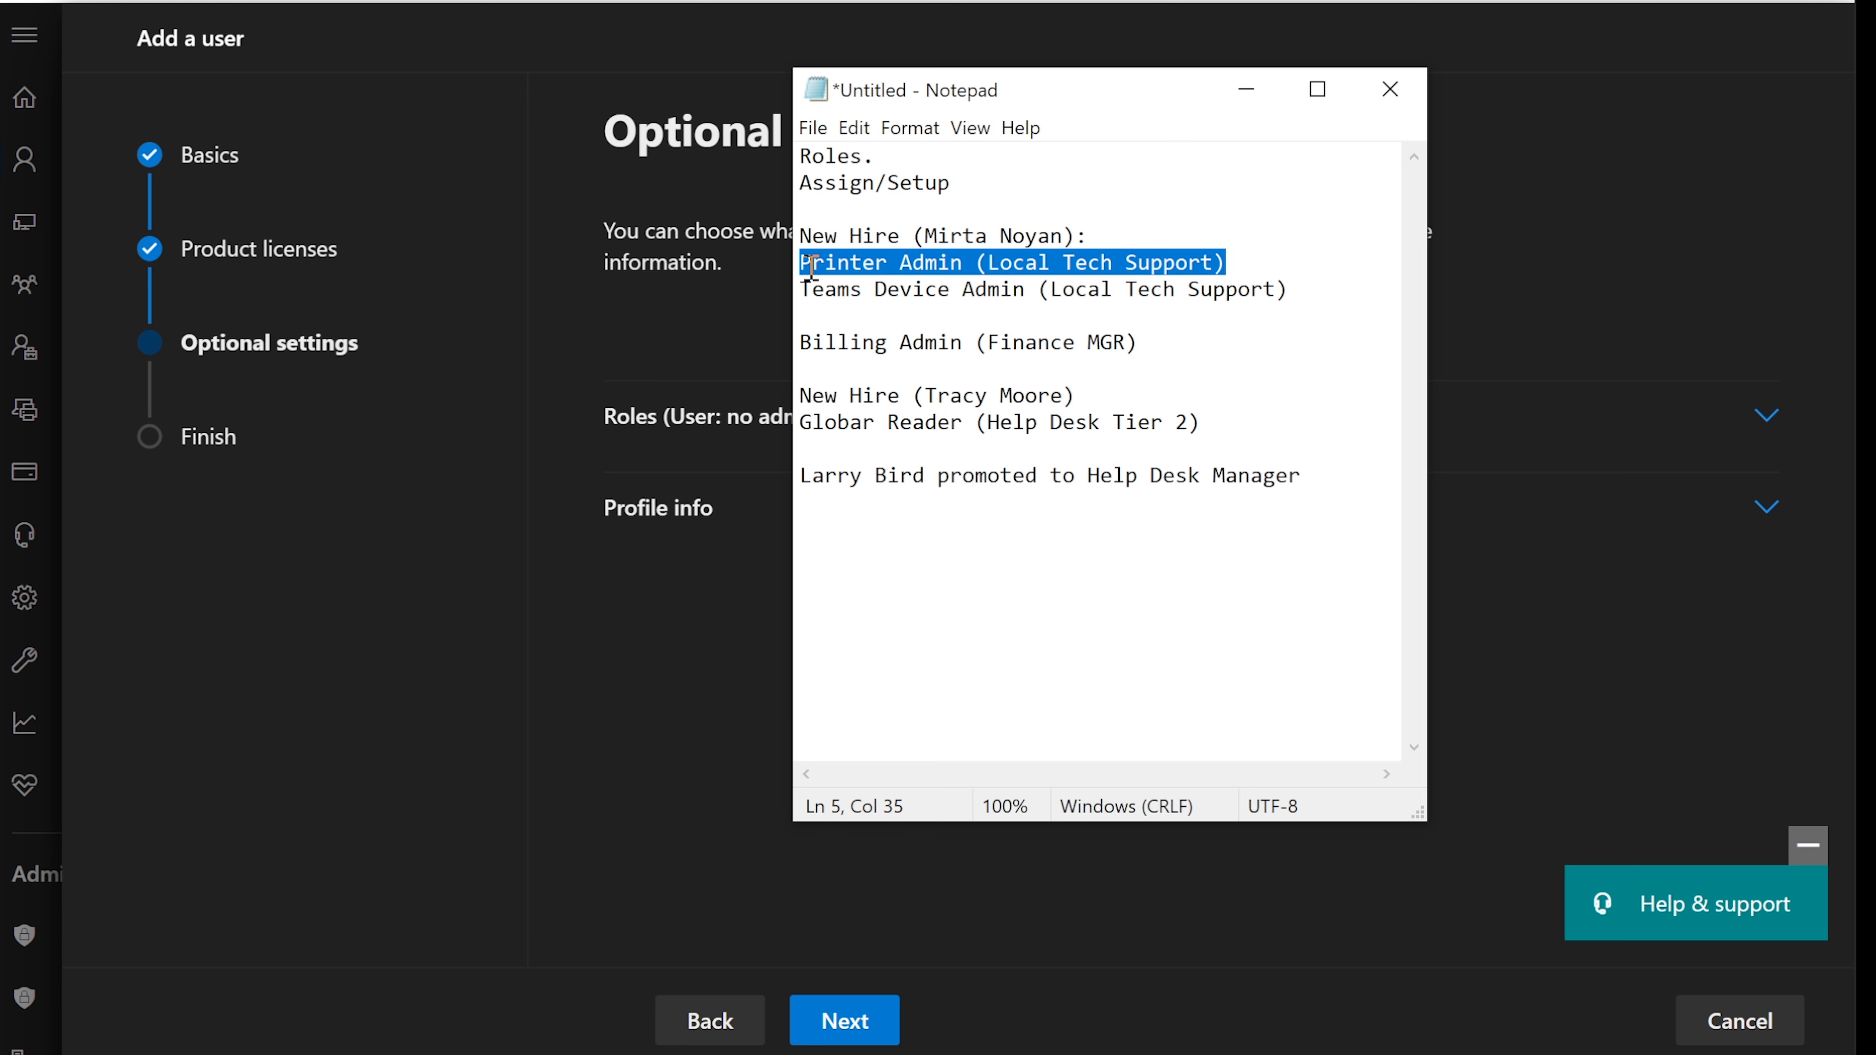
{"action": "left_click_drag", "start_coordinate": [801, 289], "coordinate": [1052, 291]}
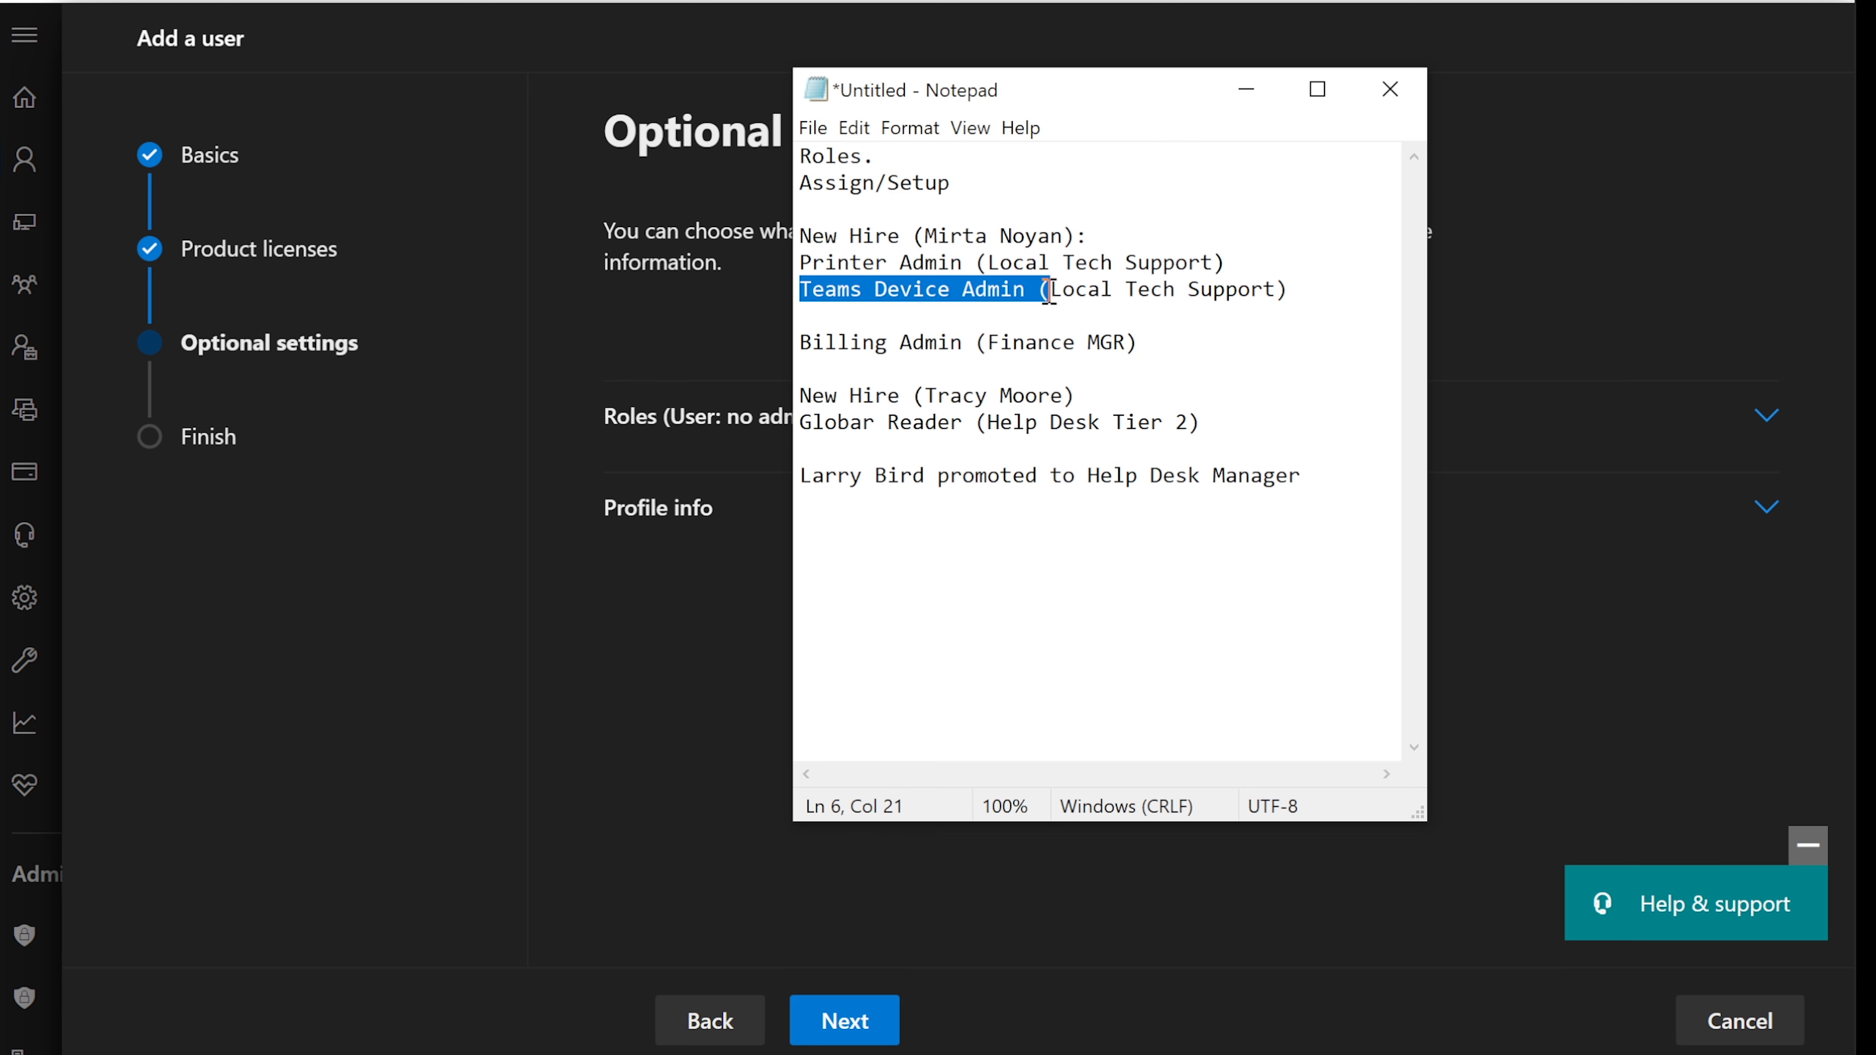
{"action": "left_click", "coordinate": [1246, 89]}
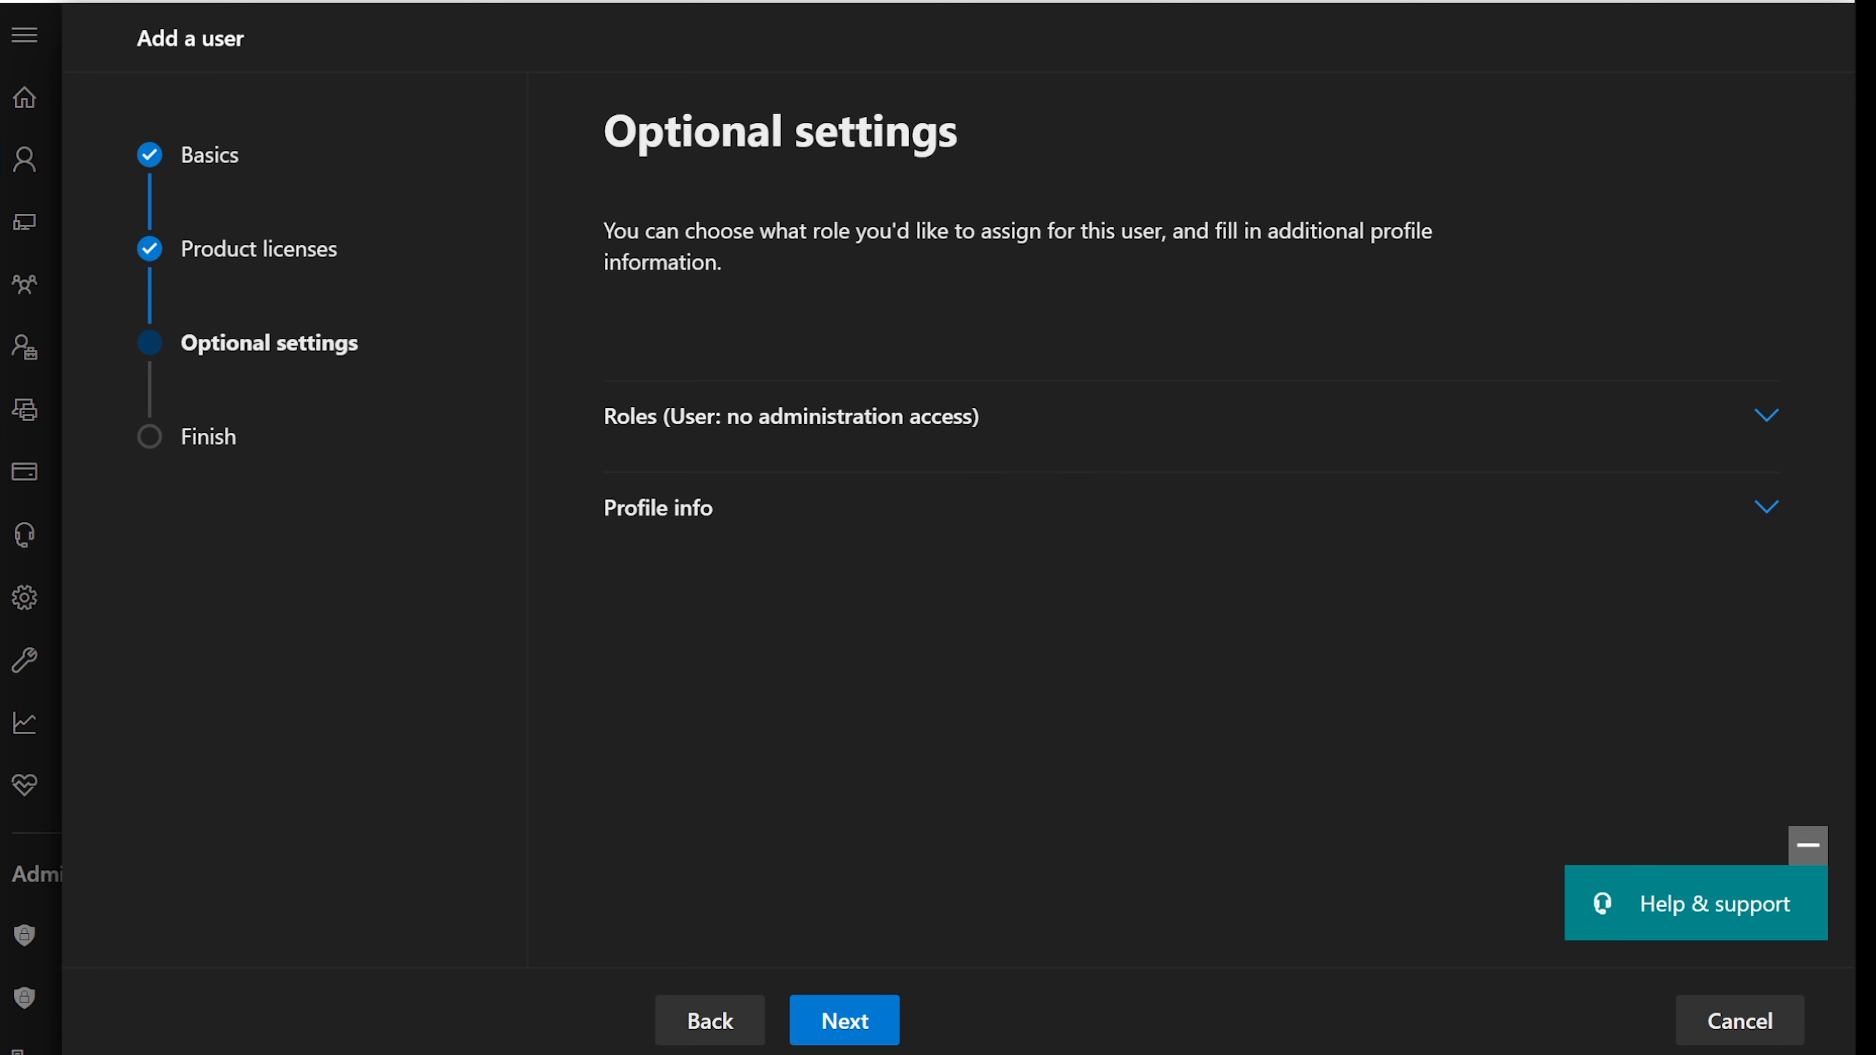
- Expand the Roles section to list the available admin roles
{"action": "key", "text": "alt+Tab"}
{"action": "key", "text": "alt+Tab"}
{"action": "left_click", "coordinate": [768, 418]}
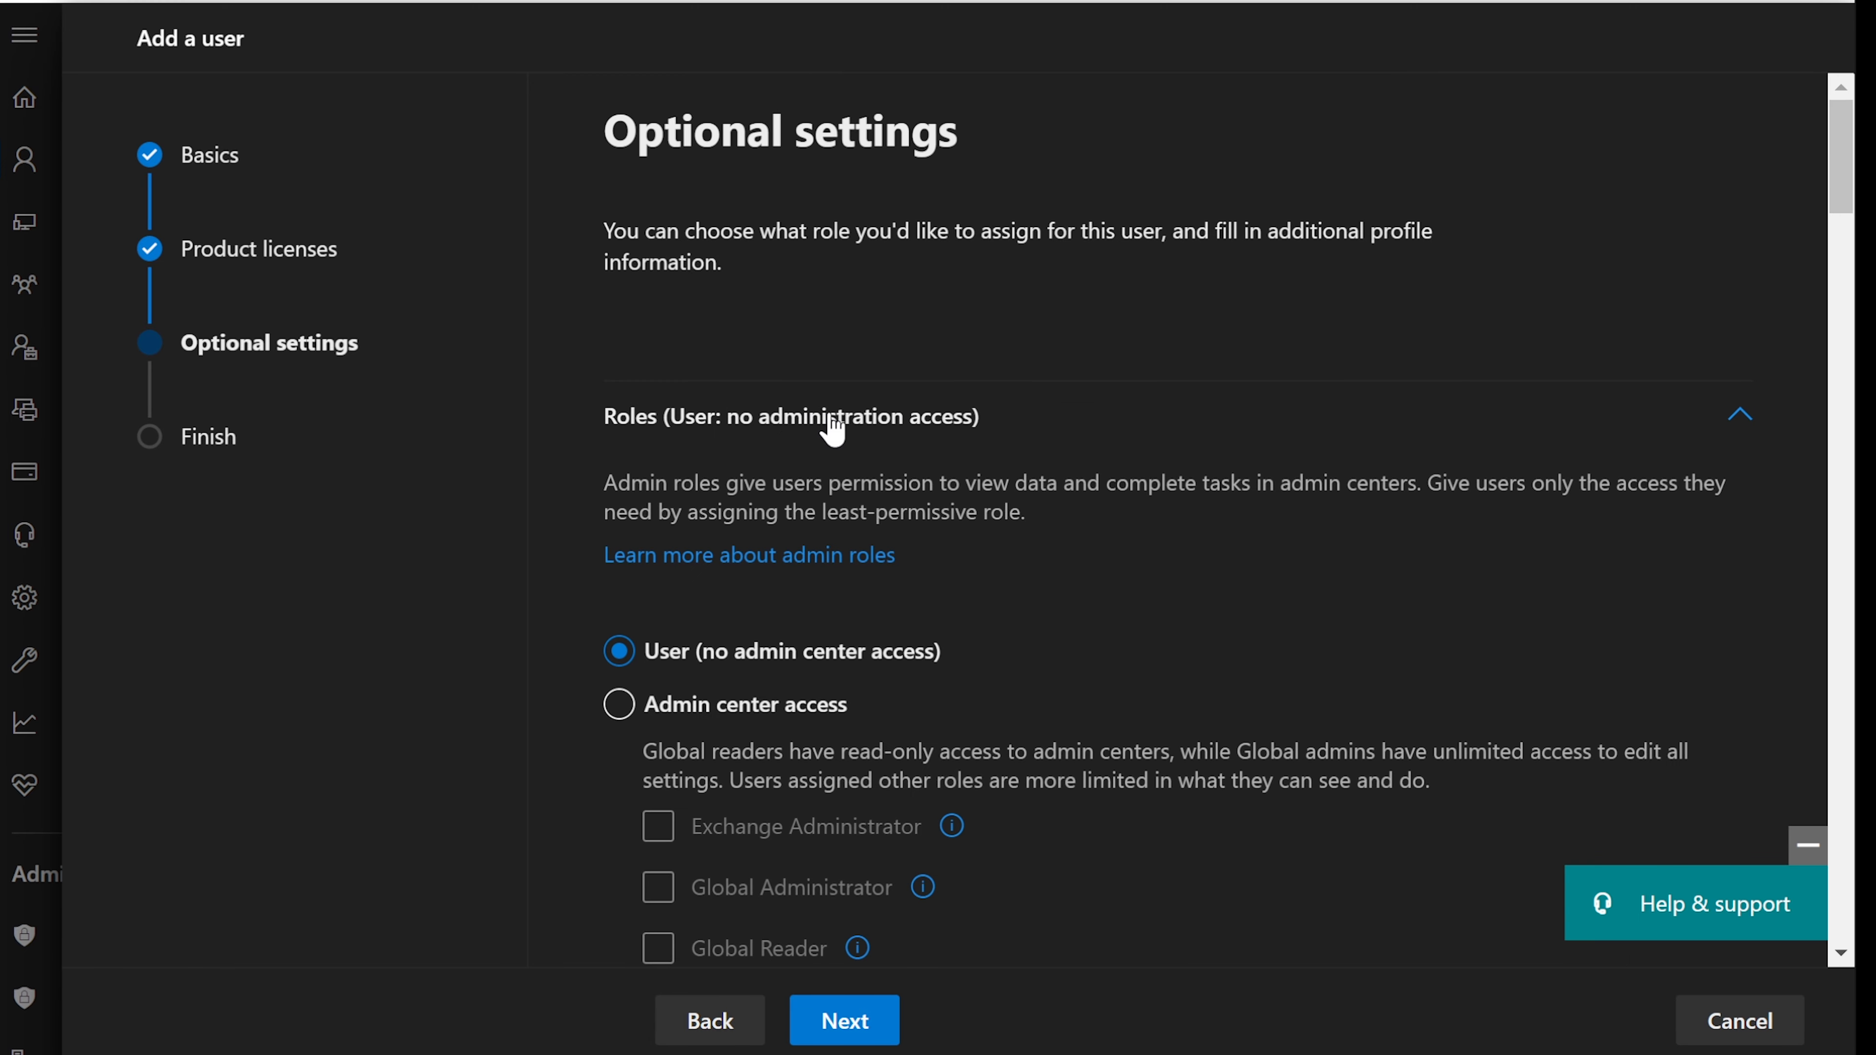
{"action": "scroll", "coordinate": [820, 465], "scroll_direction": "down", "scroll_amount": 2}
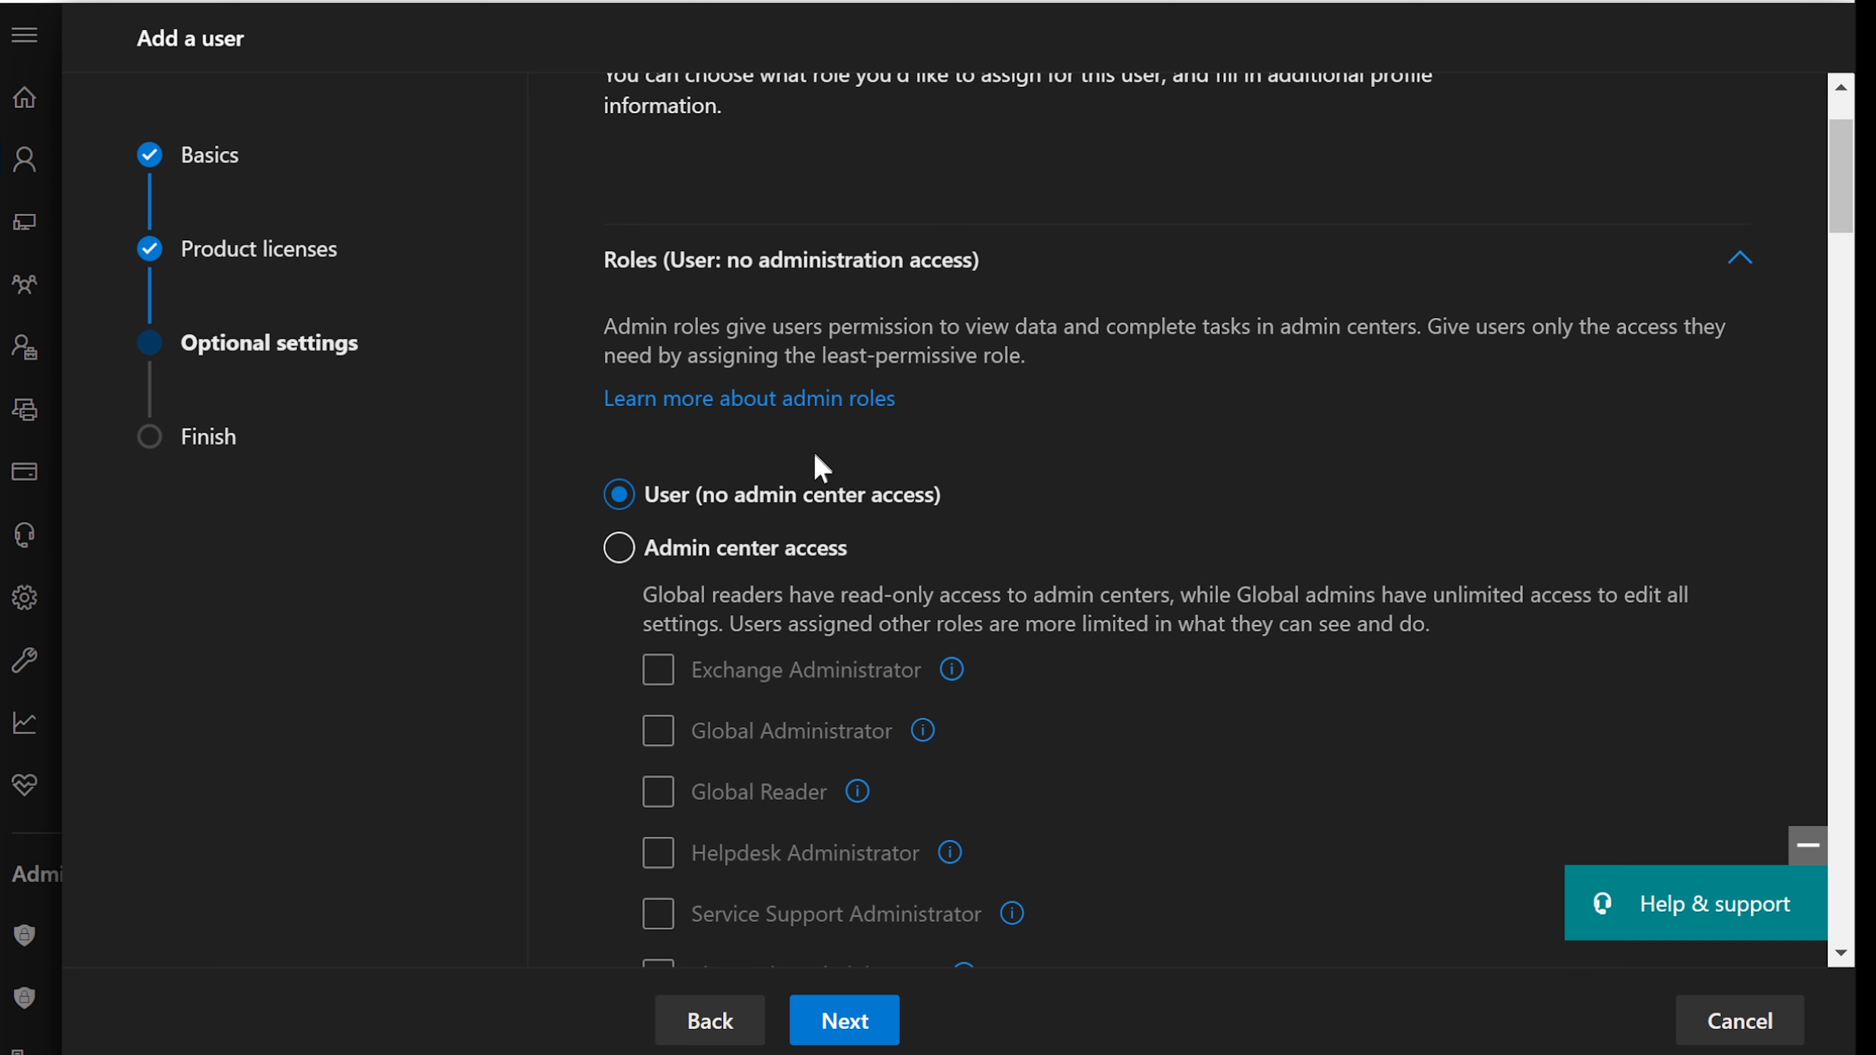
- Switch the user to Admin center access and tick Printer Administrator under Devices
{"action": "left_click", "coordinate": [621, 548]}
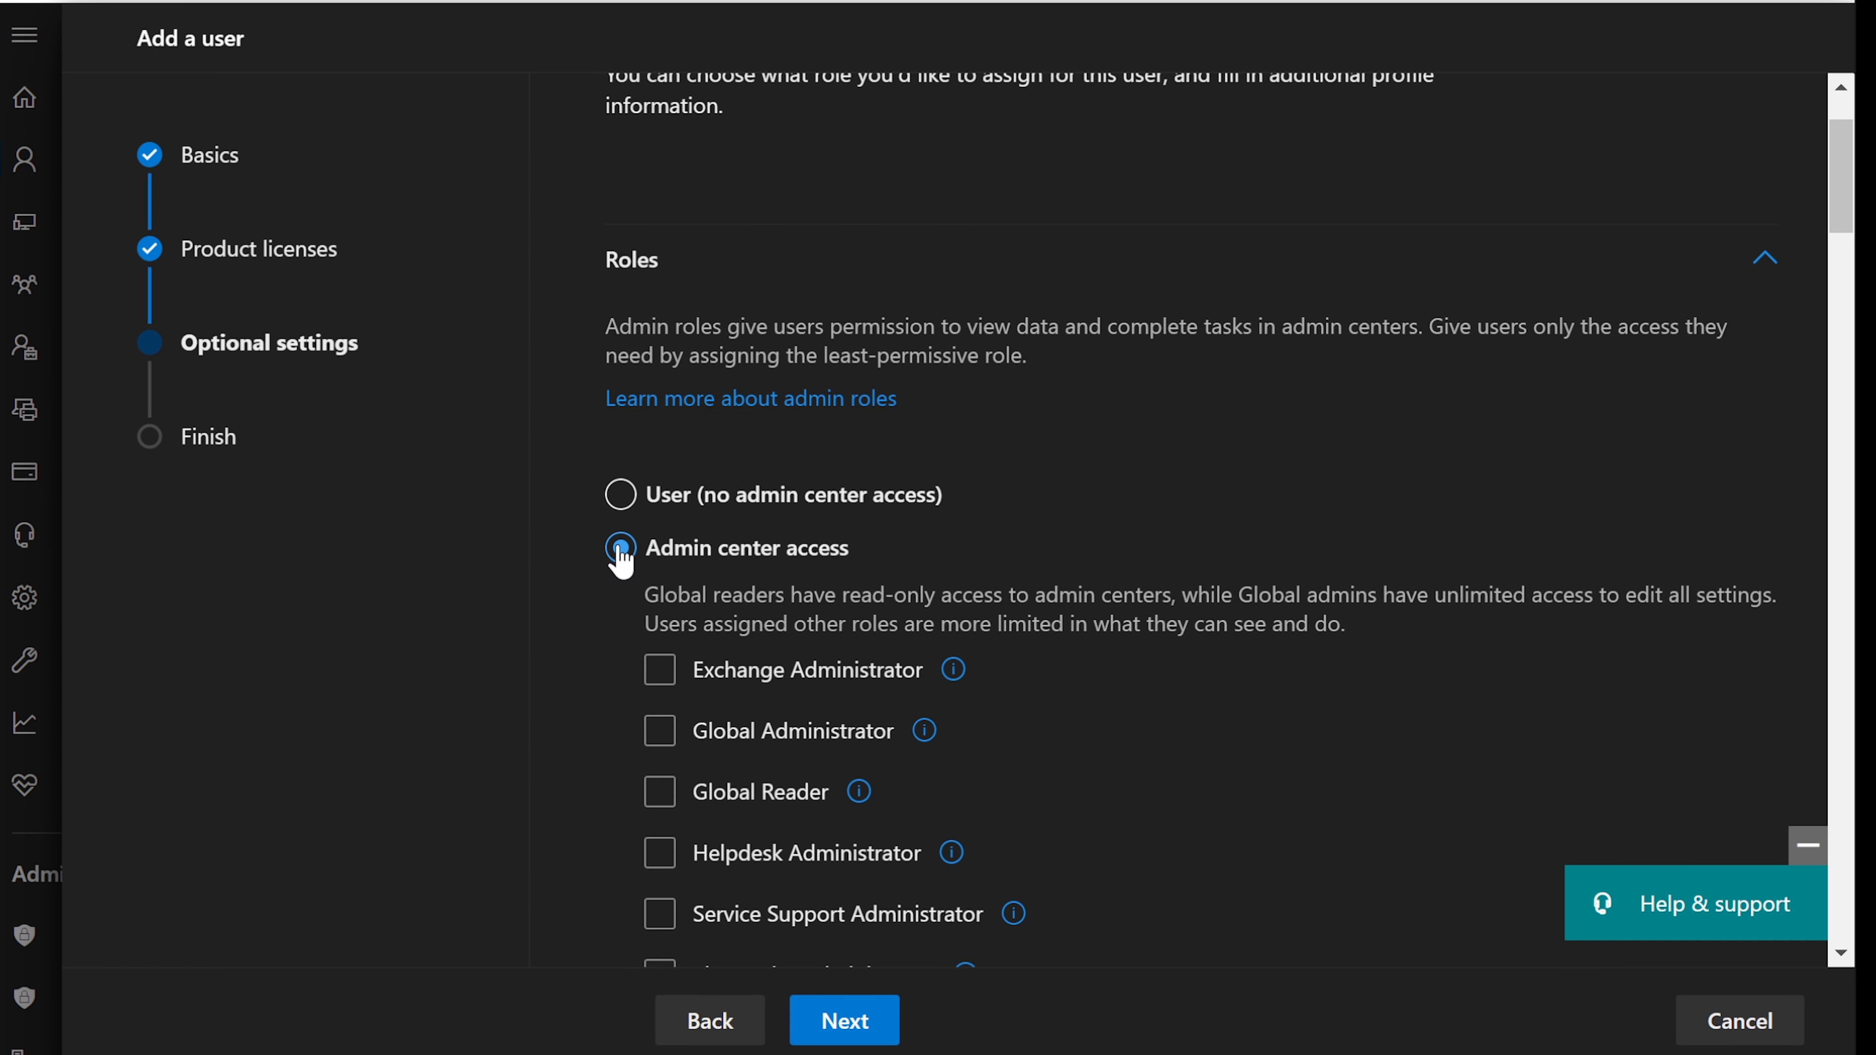
{"action": "scroll", "coordinate": [890, 569], "scroll_direction": "down", "scroll_amount": 10}
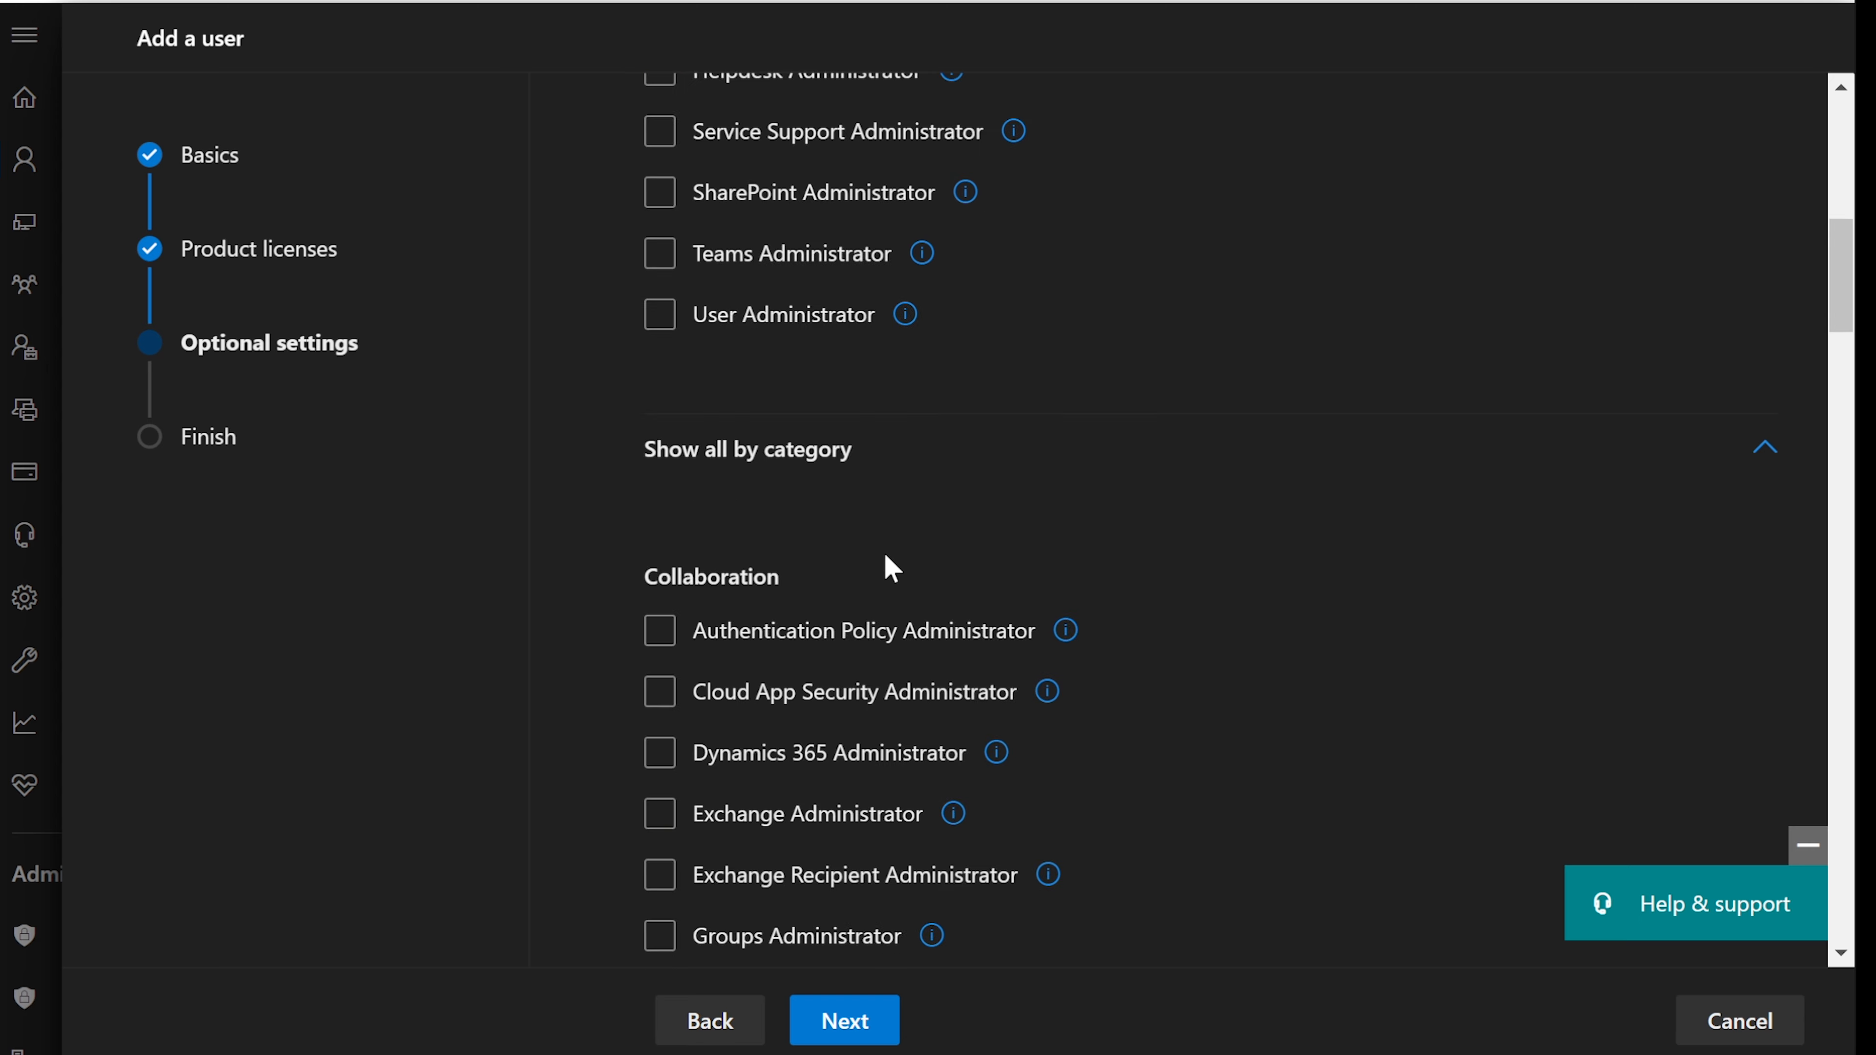
{"action": "scroll", "coordinate": [891, 569], "scroll_direction": "down", "scroll_amount": 6}
{"action": "scroll", "coordinate": [891, 569], "scroll_direction": "down", "scroll_amount": 15}
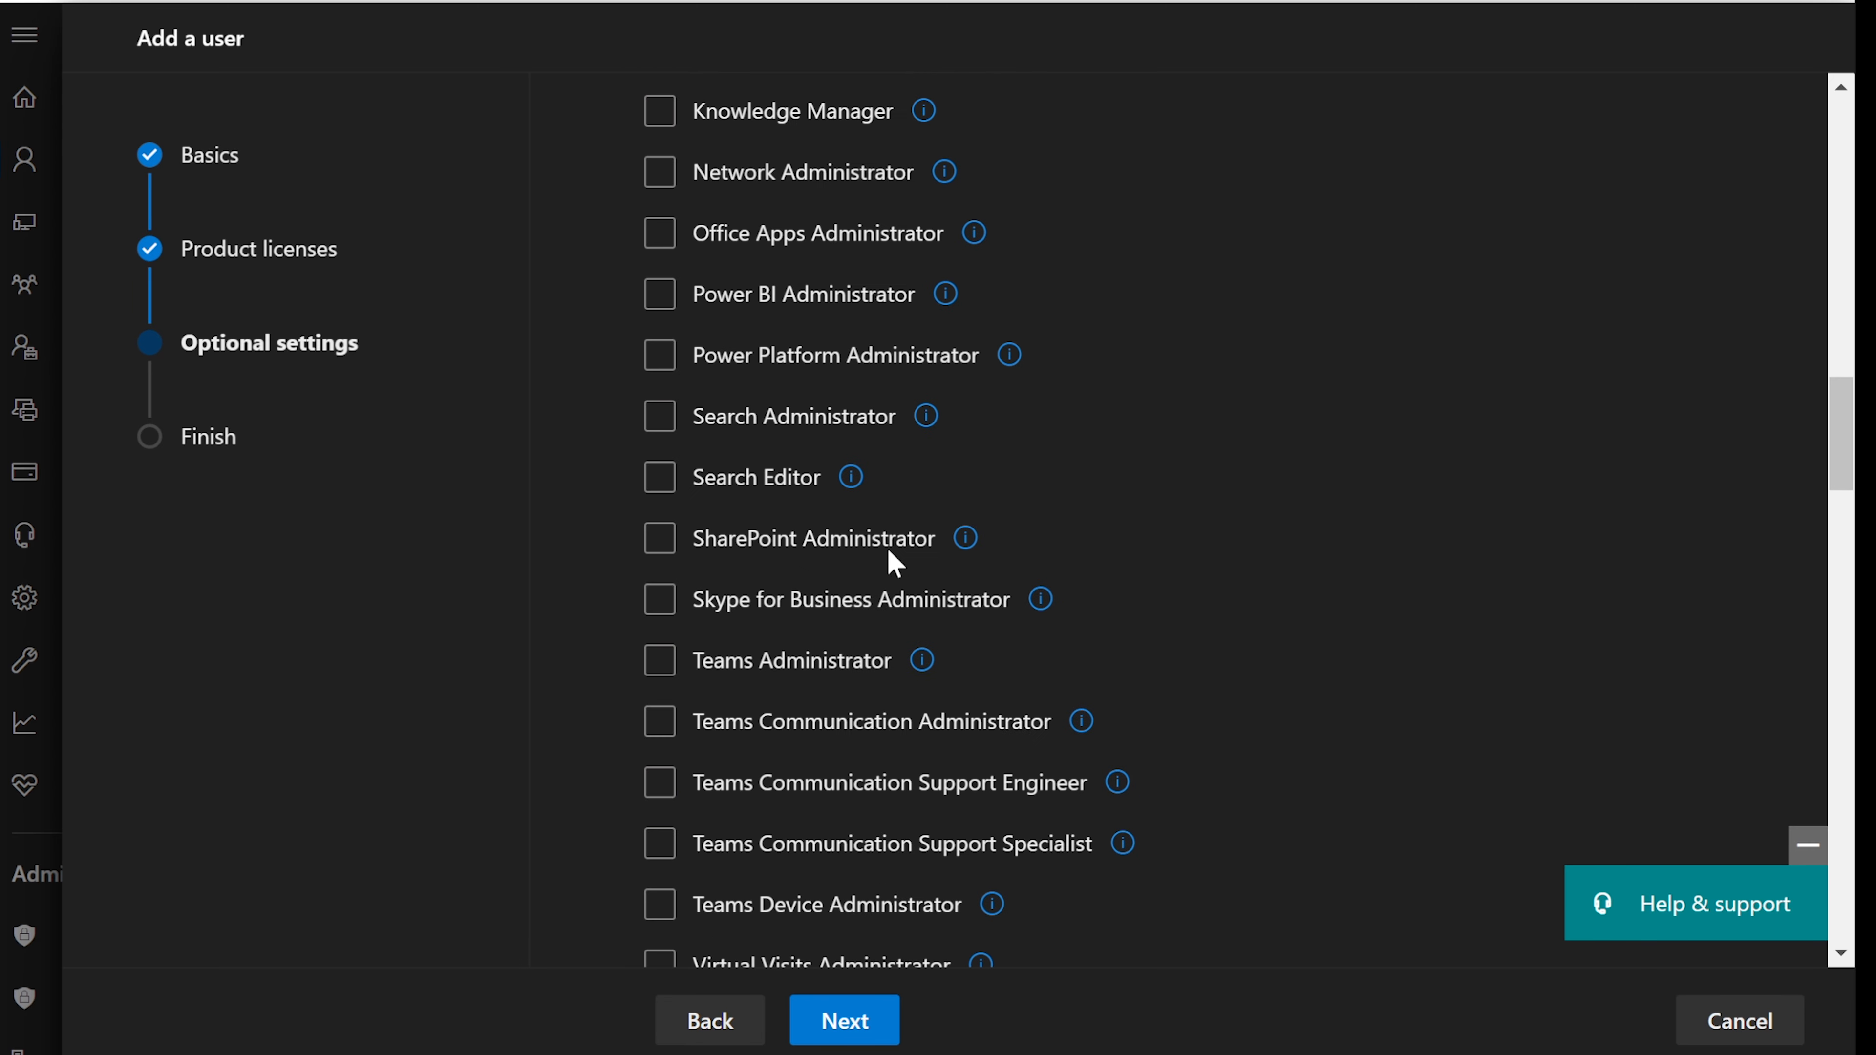
{"action": "left_click", "coordinate": [892, 561]}
{"action": "scroll", "coordinate": [891, 566], "scroll_direction": "down", "scroll_amount": 4}
{"action": "left_click", "coordinate": [892, 564]}
{"action": "scroll", "coordinate": [892, 565], "scroll_direction": "down", "scroll_amount": 11}
{"action": "scroll", "coordinate": [892, 565], "scroll_direction": "up", "scroll_amount": 10}
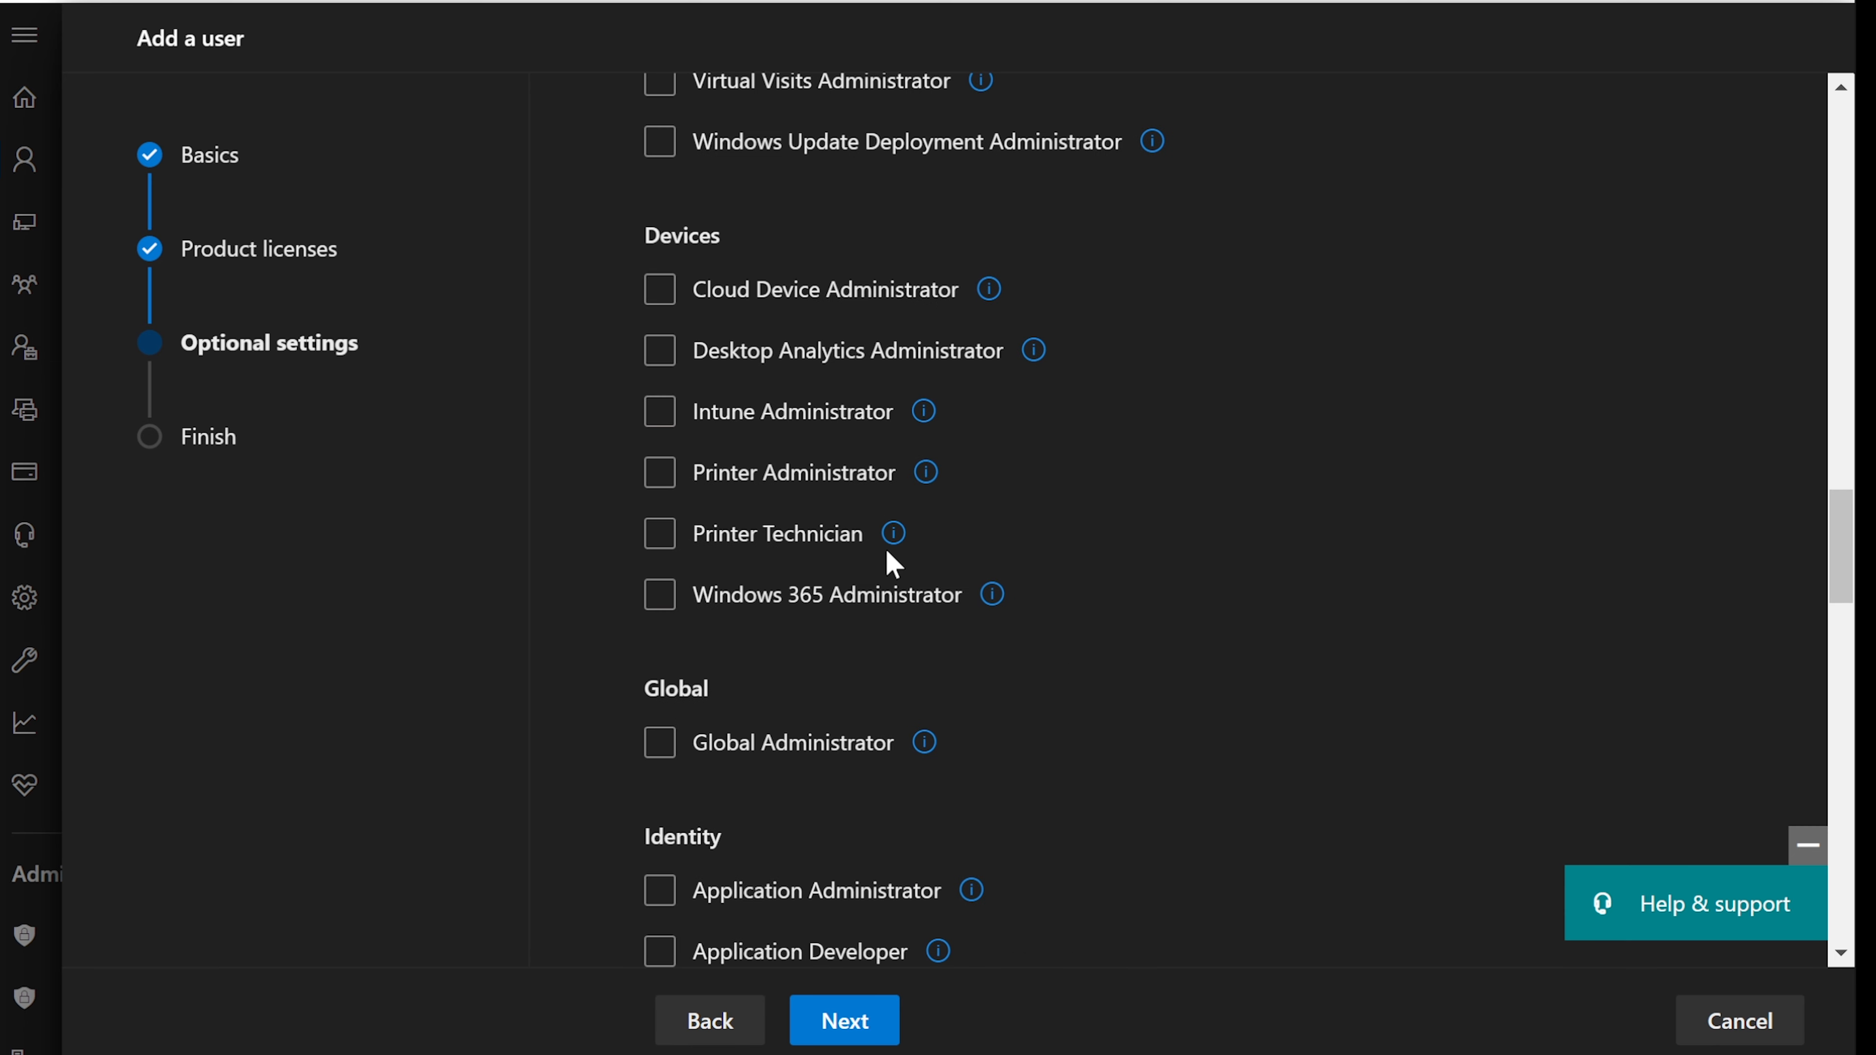
{"action": "left_click", "coordinate": [659, 472]}
{"action": "left_click", "coordinate": [669, 474]}
- Show the Printer Administrator role's description tooltip
{"action": "mouse_move", "coordinate": [924, 477]}
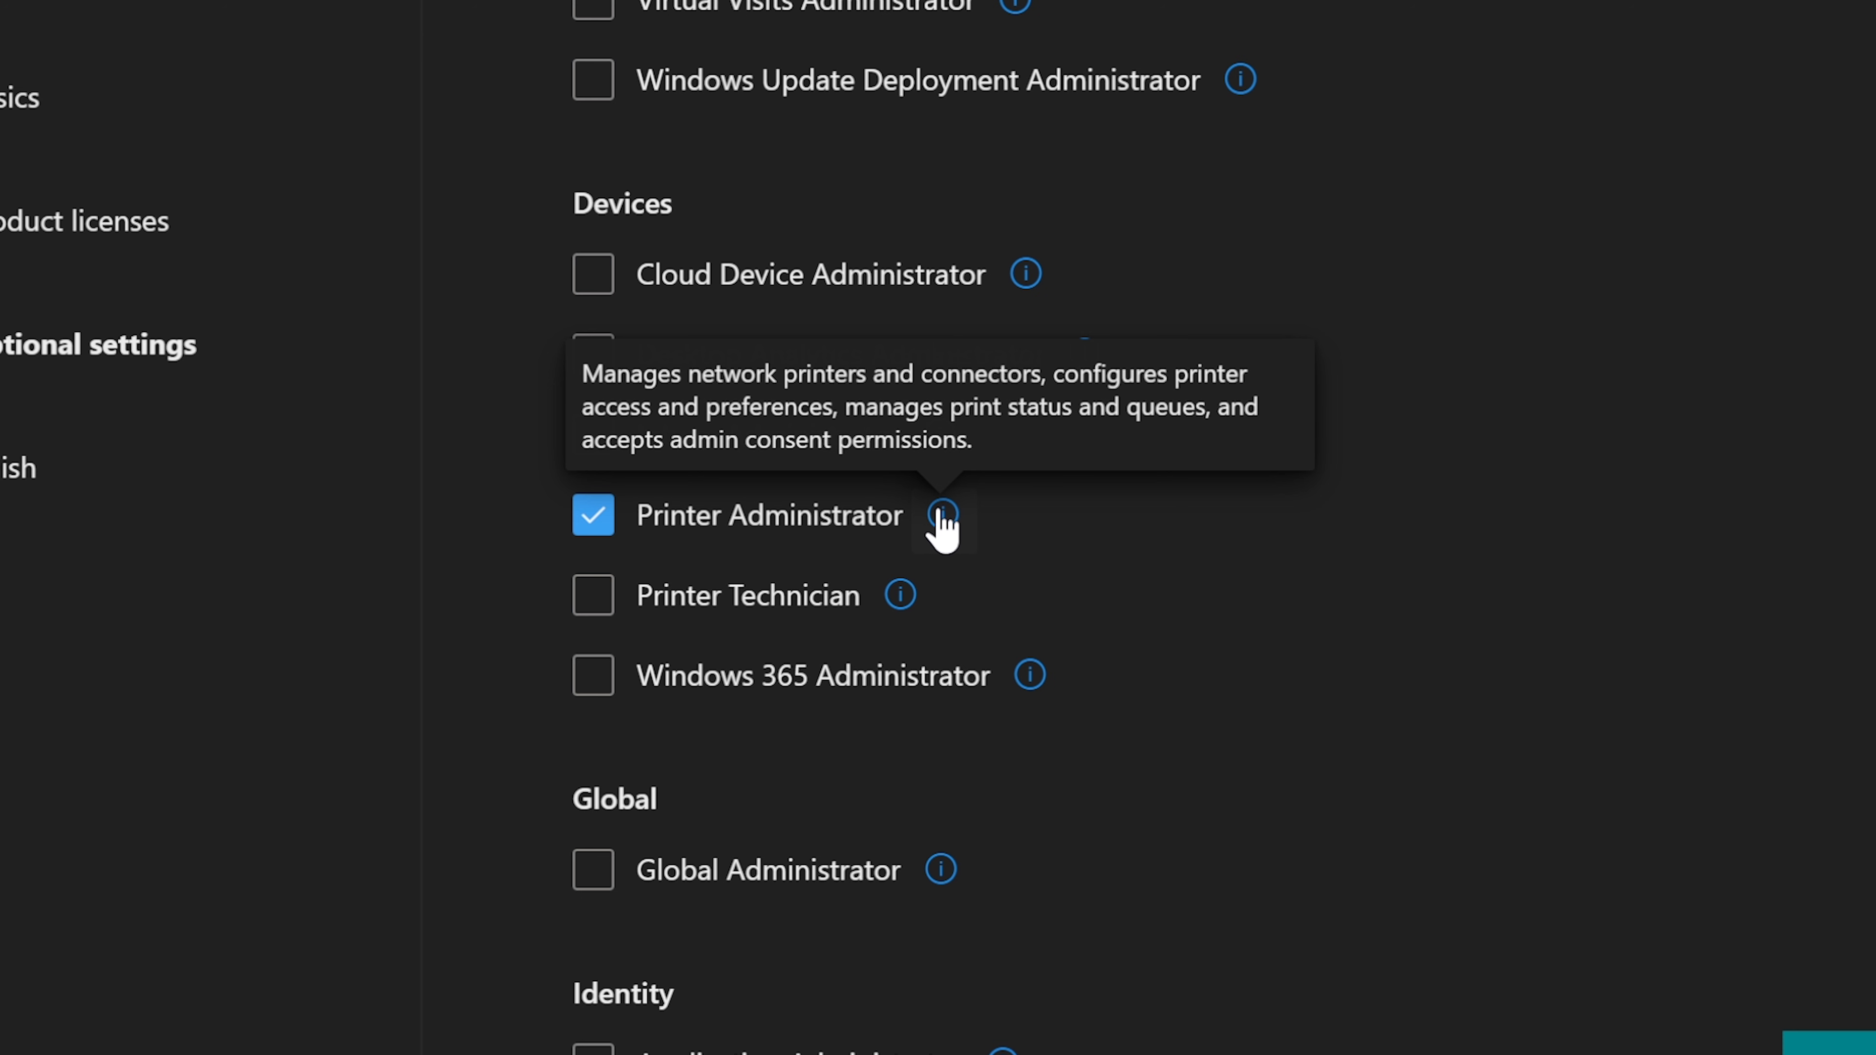
{"action": "left_click", "coordinate": [1462, 1053]}
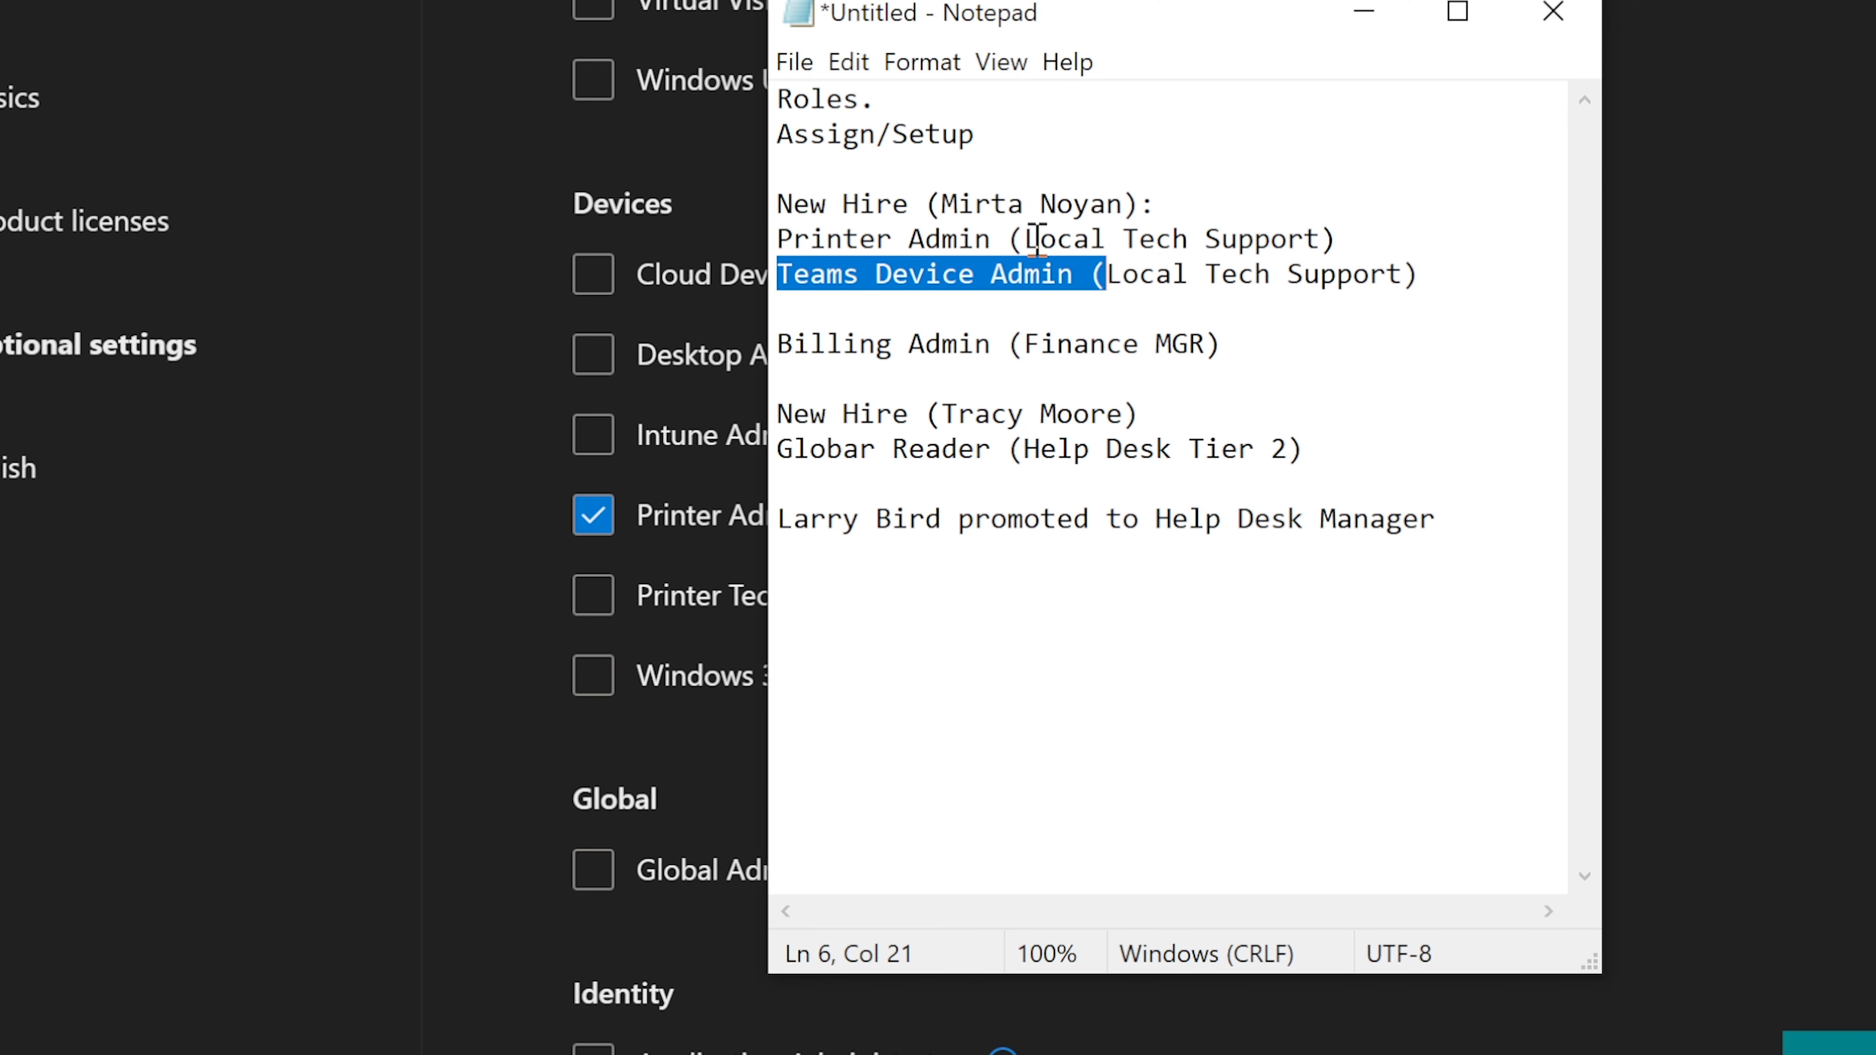
{"action": "left_click_drag", "start_coordinate": [1026, 239], "coordinate": [1320, 233]}
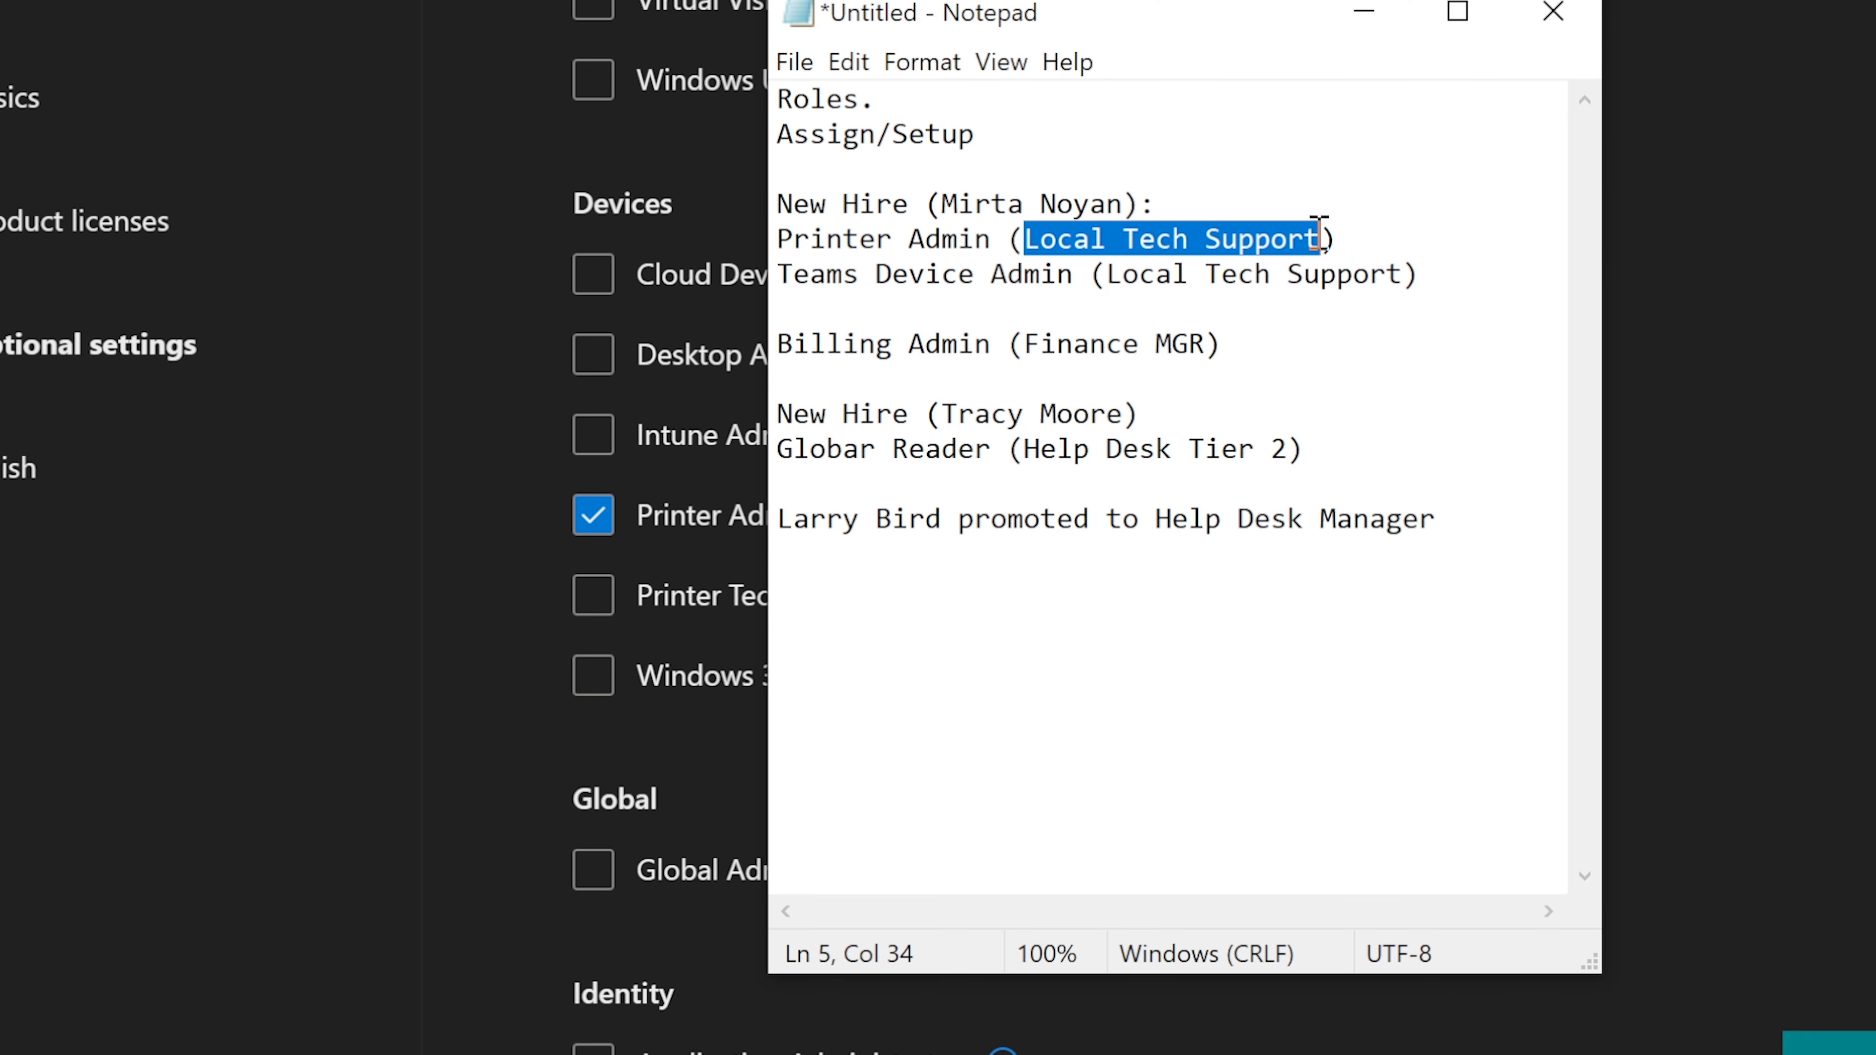
{"action": "left_click", "coordinate": [1381, 19]}
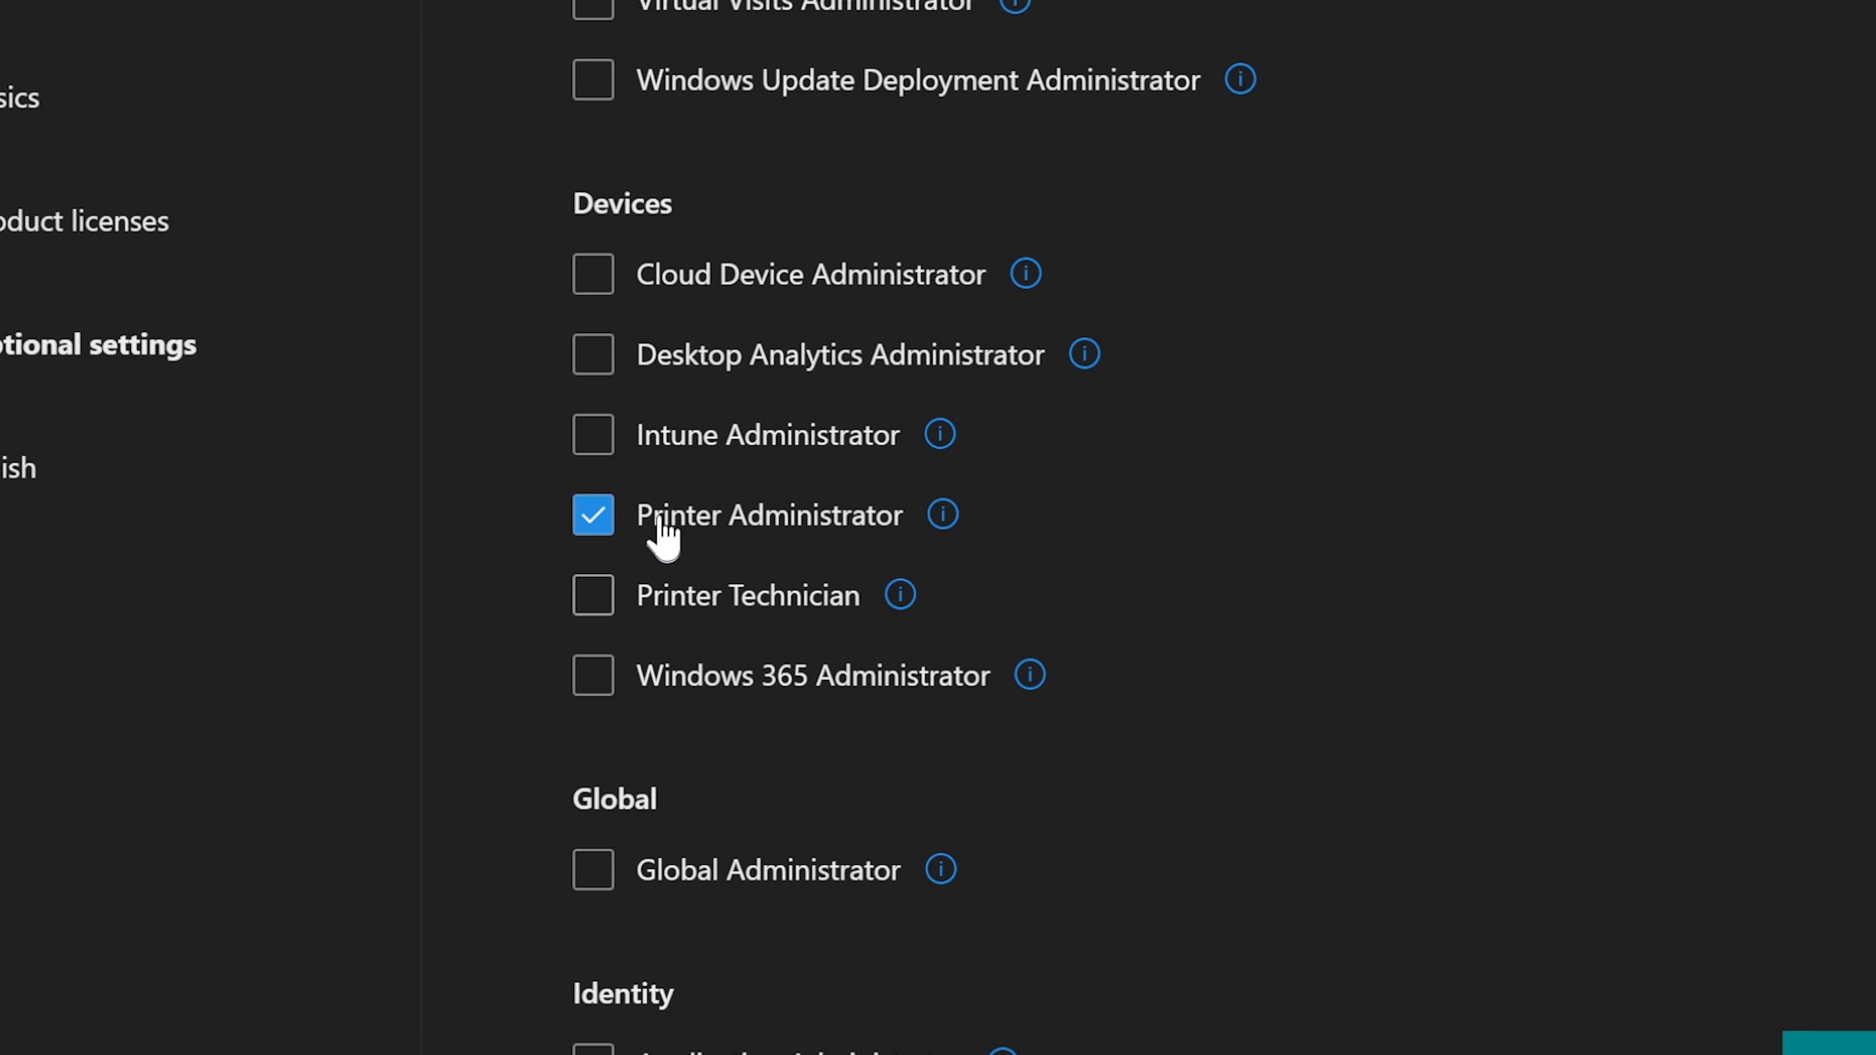
{"action": "key", "text": "alt+Tab"}
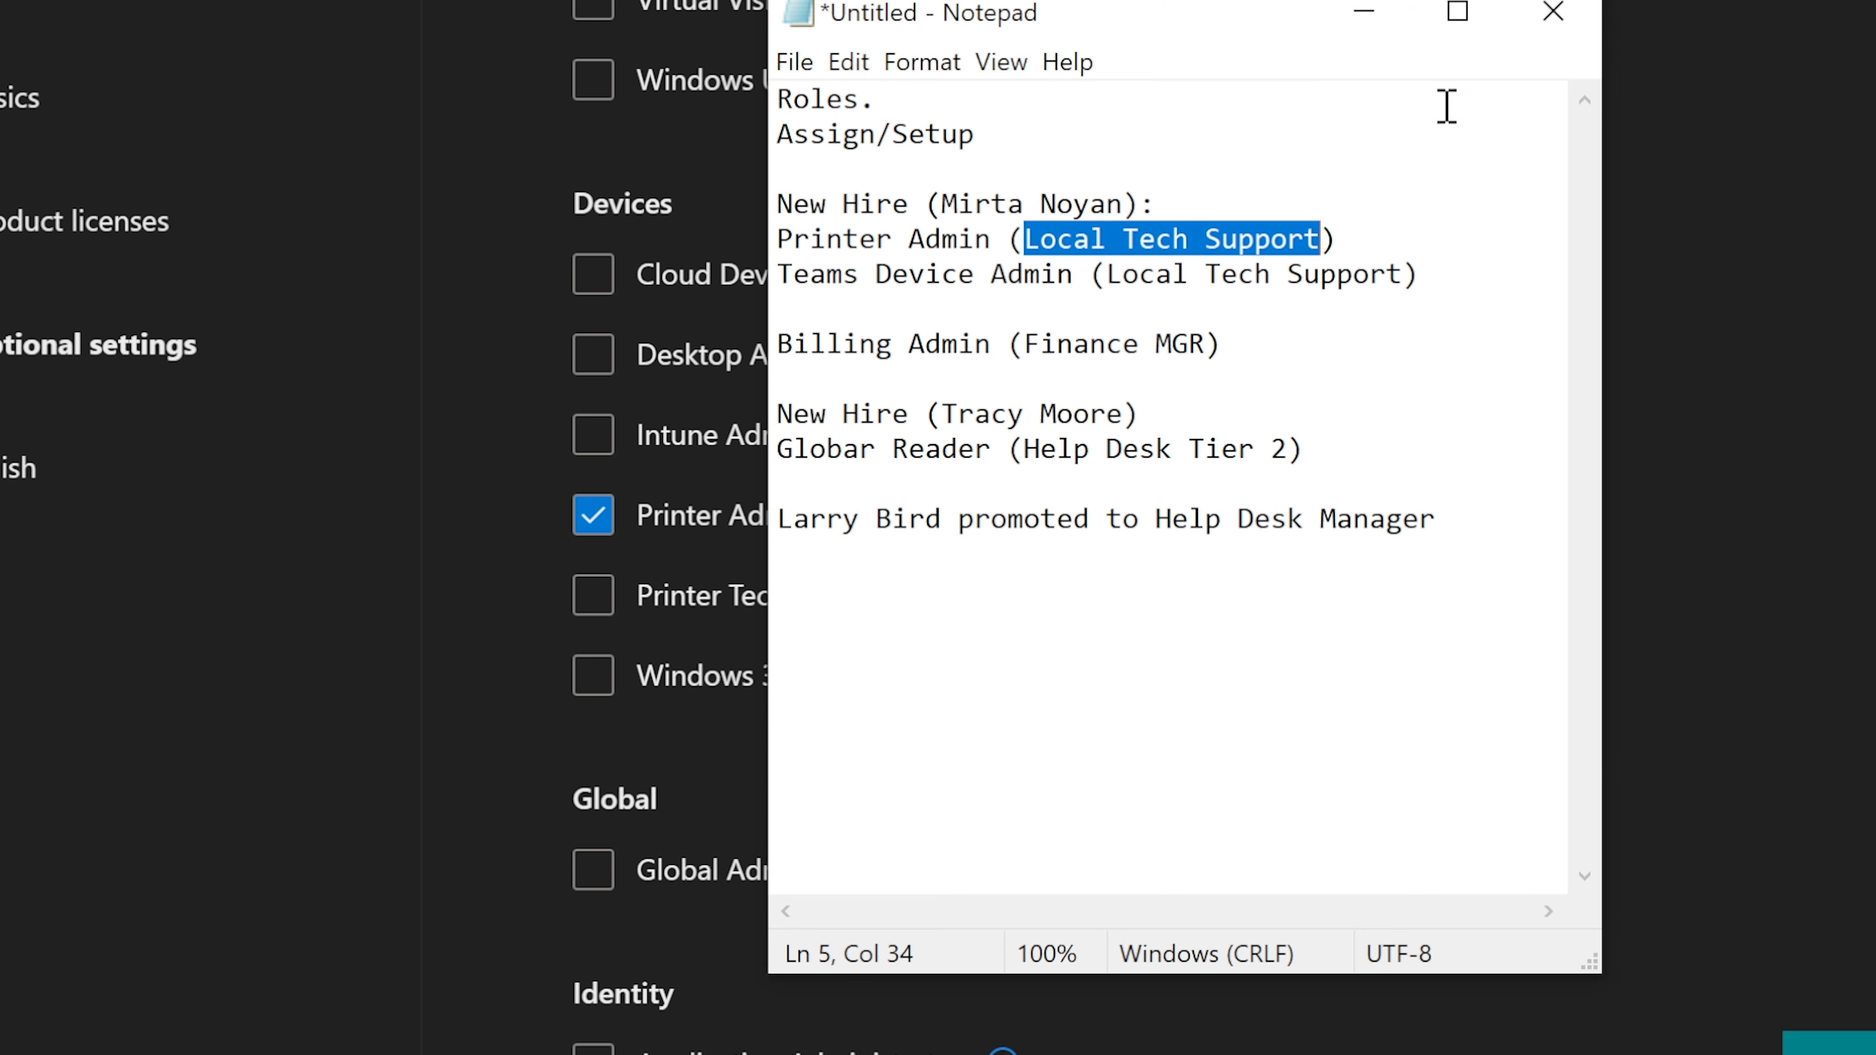
{"action": "left_click", "coordinate": [1364, 15]}
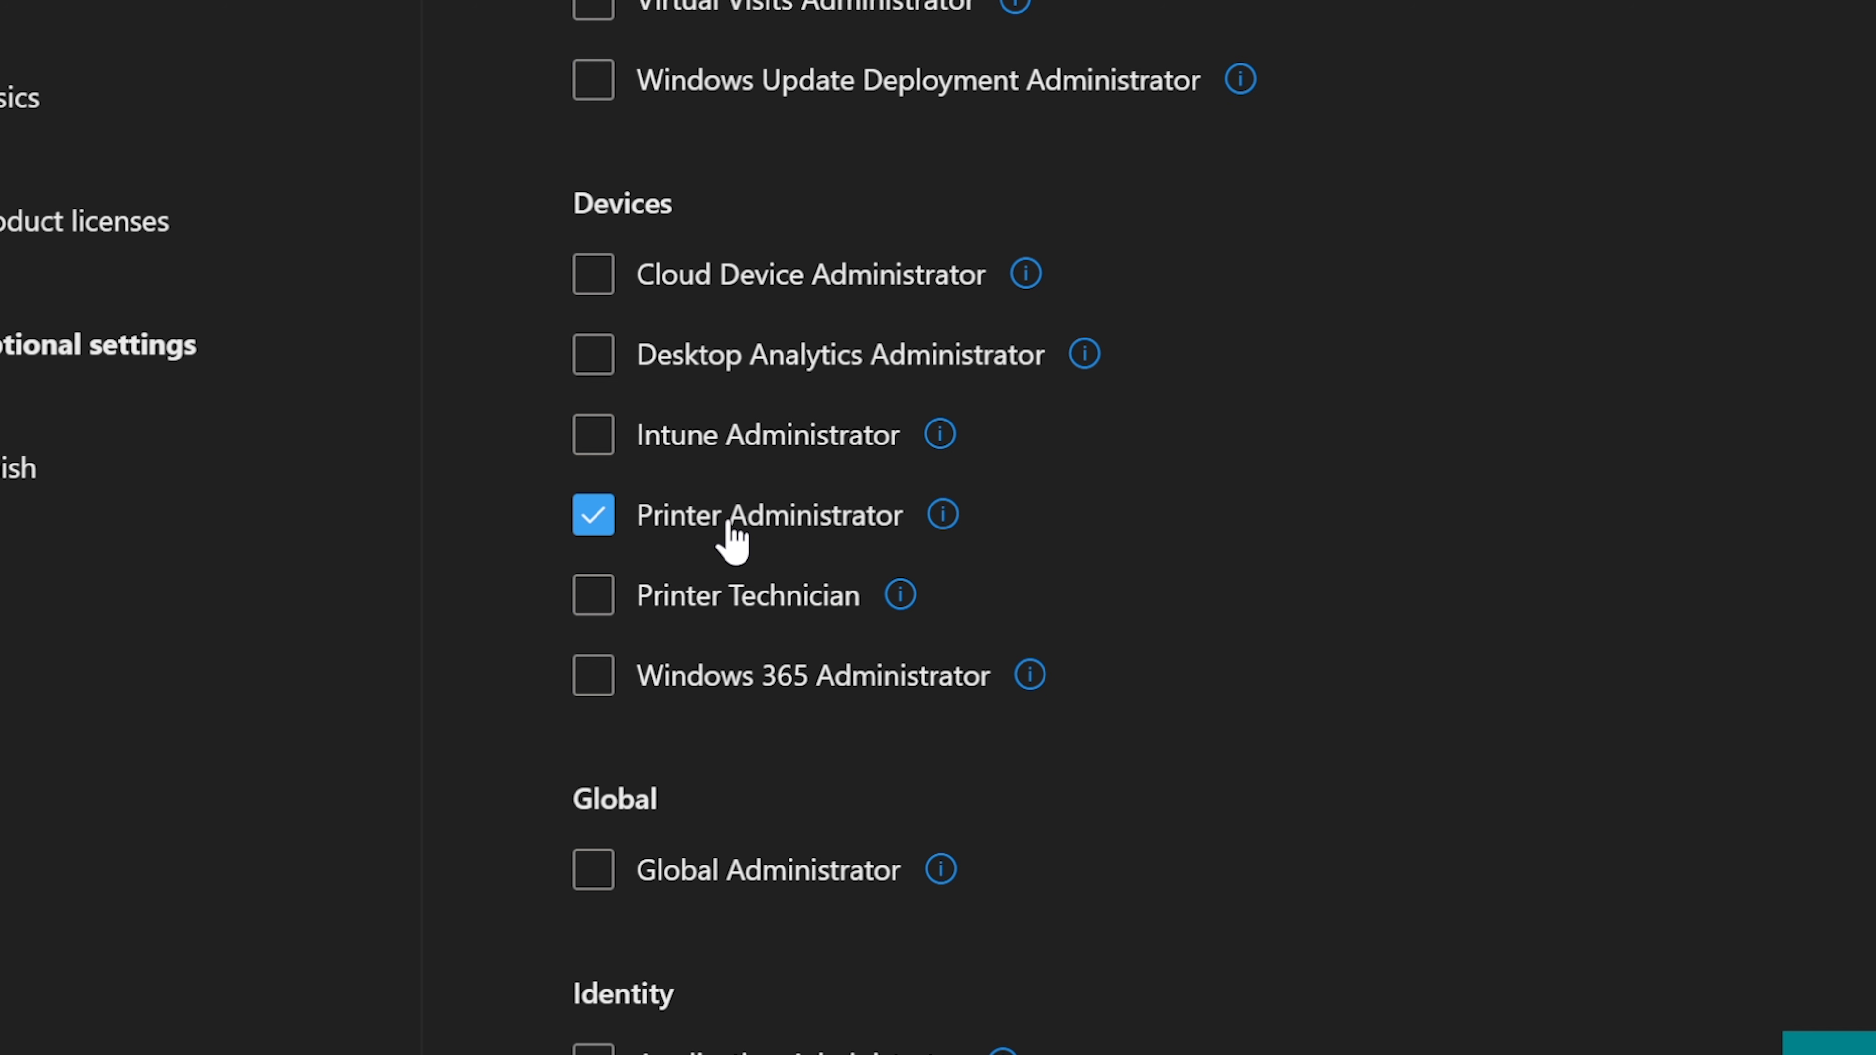
{"action": "mouse_move", "coordinate": [898, 606]}
{"action": "mouse_move", "coordinate": [958, 516]}
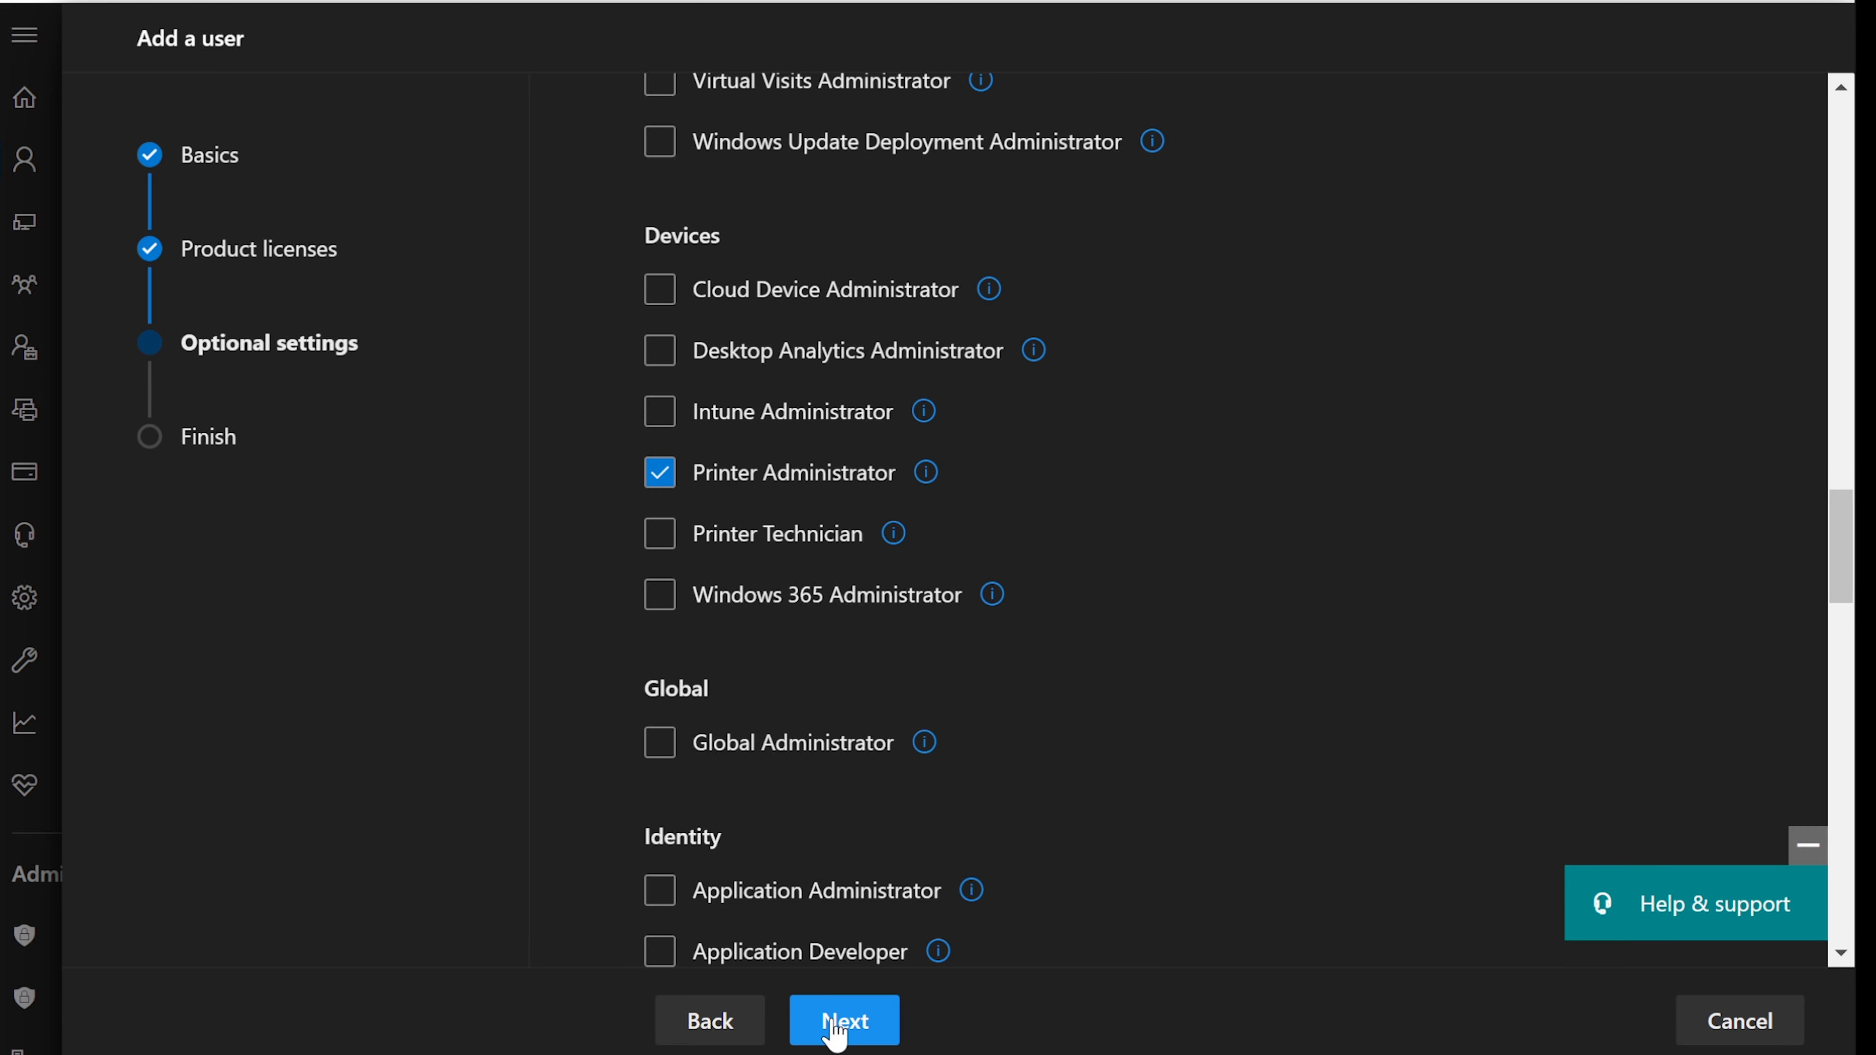
- Expand Profile info and place the cursor in the empty Job title box
{"action": "scroll", "coordinate": [1128, 687], "scroll_direction": "down", "scroll_amount": 5}
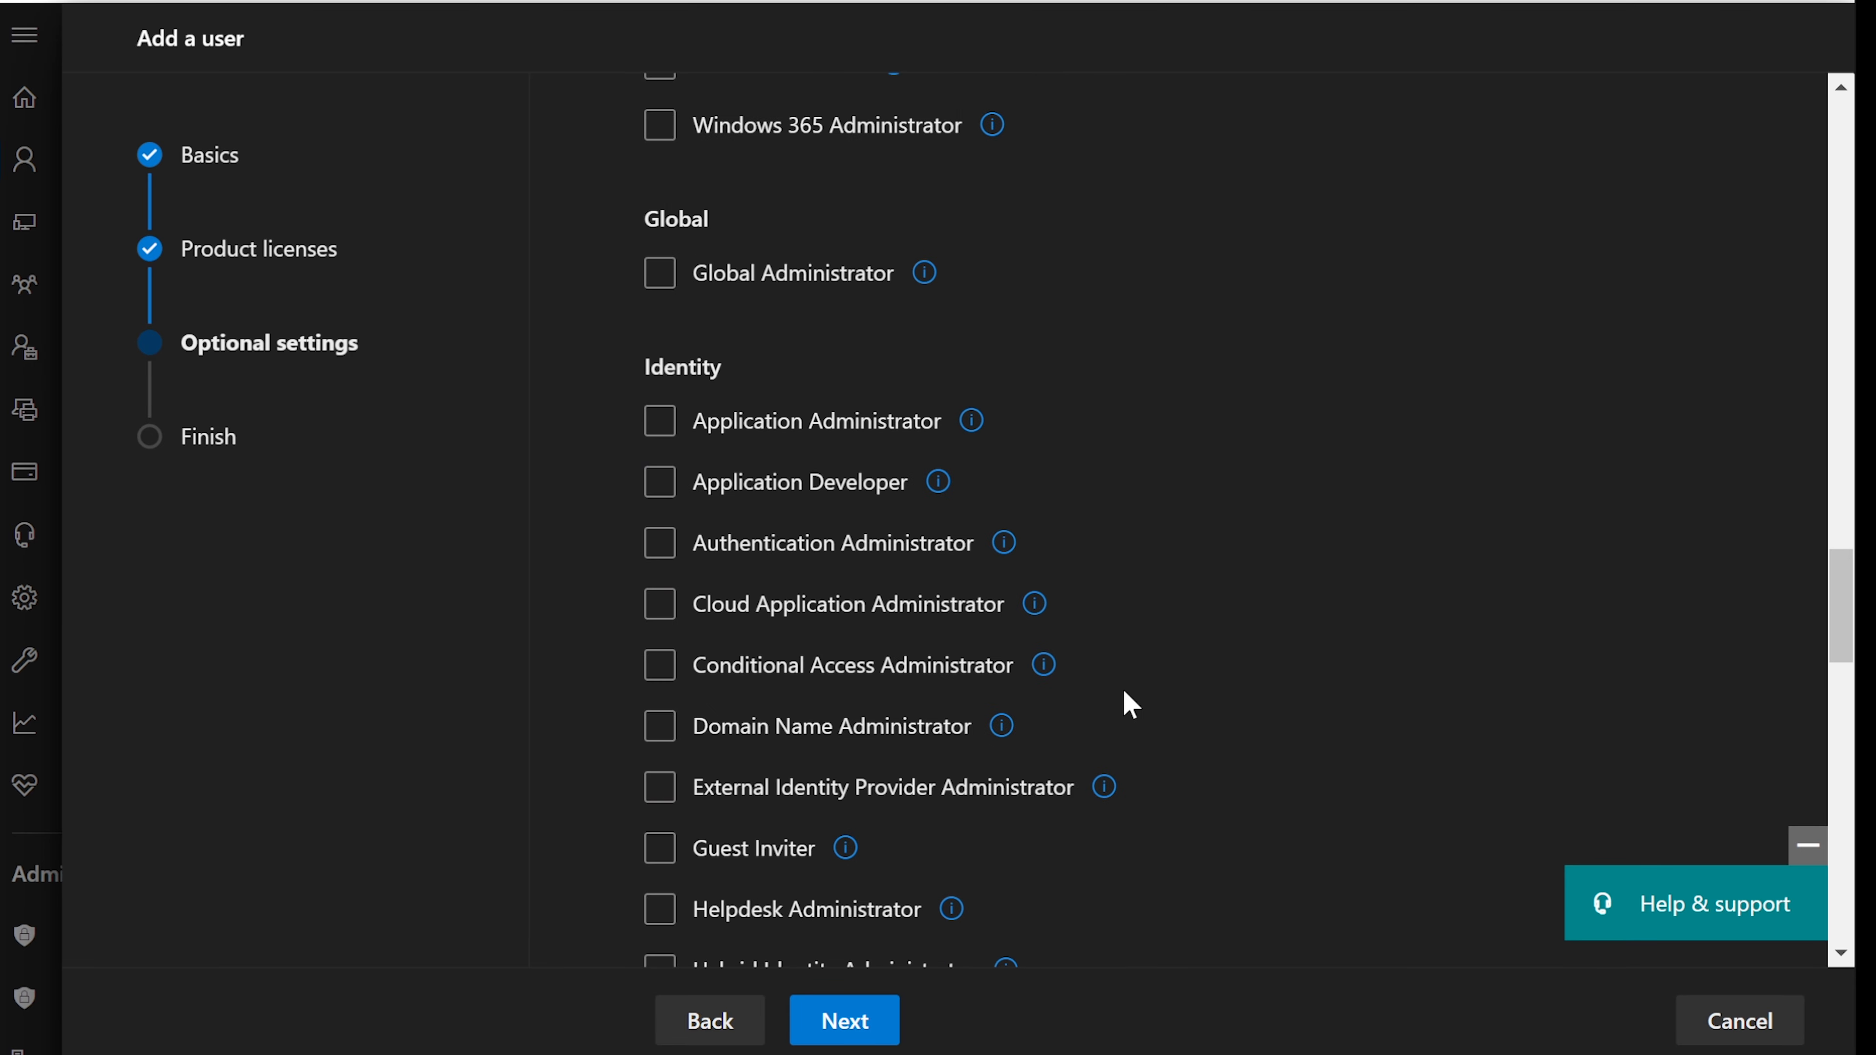
{"action": "scroll", "coordinate": [1128, 704], "scroll_direction": "up", "scroll_amount": 15}
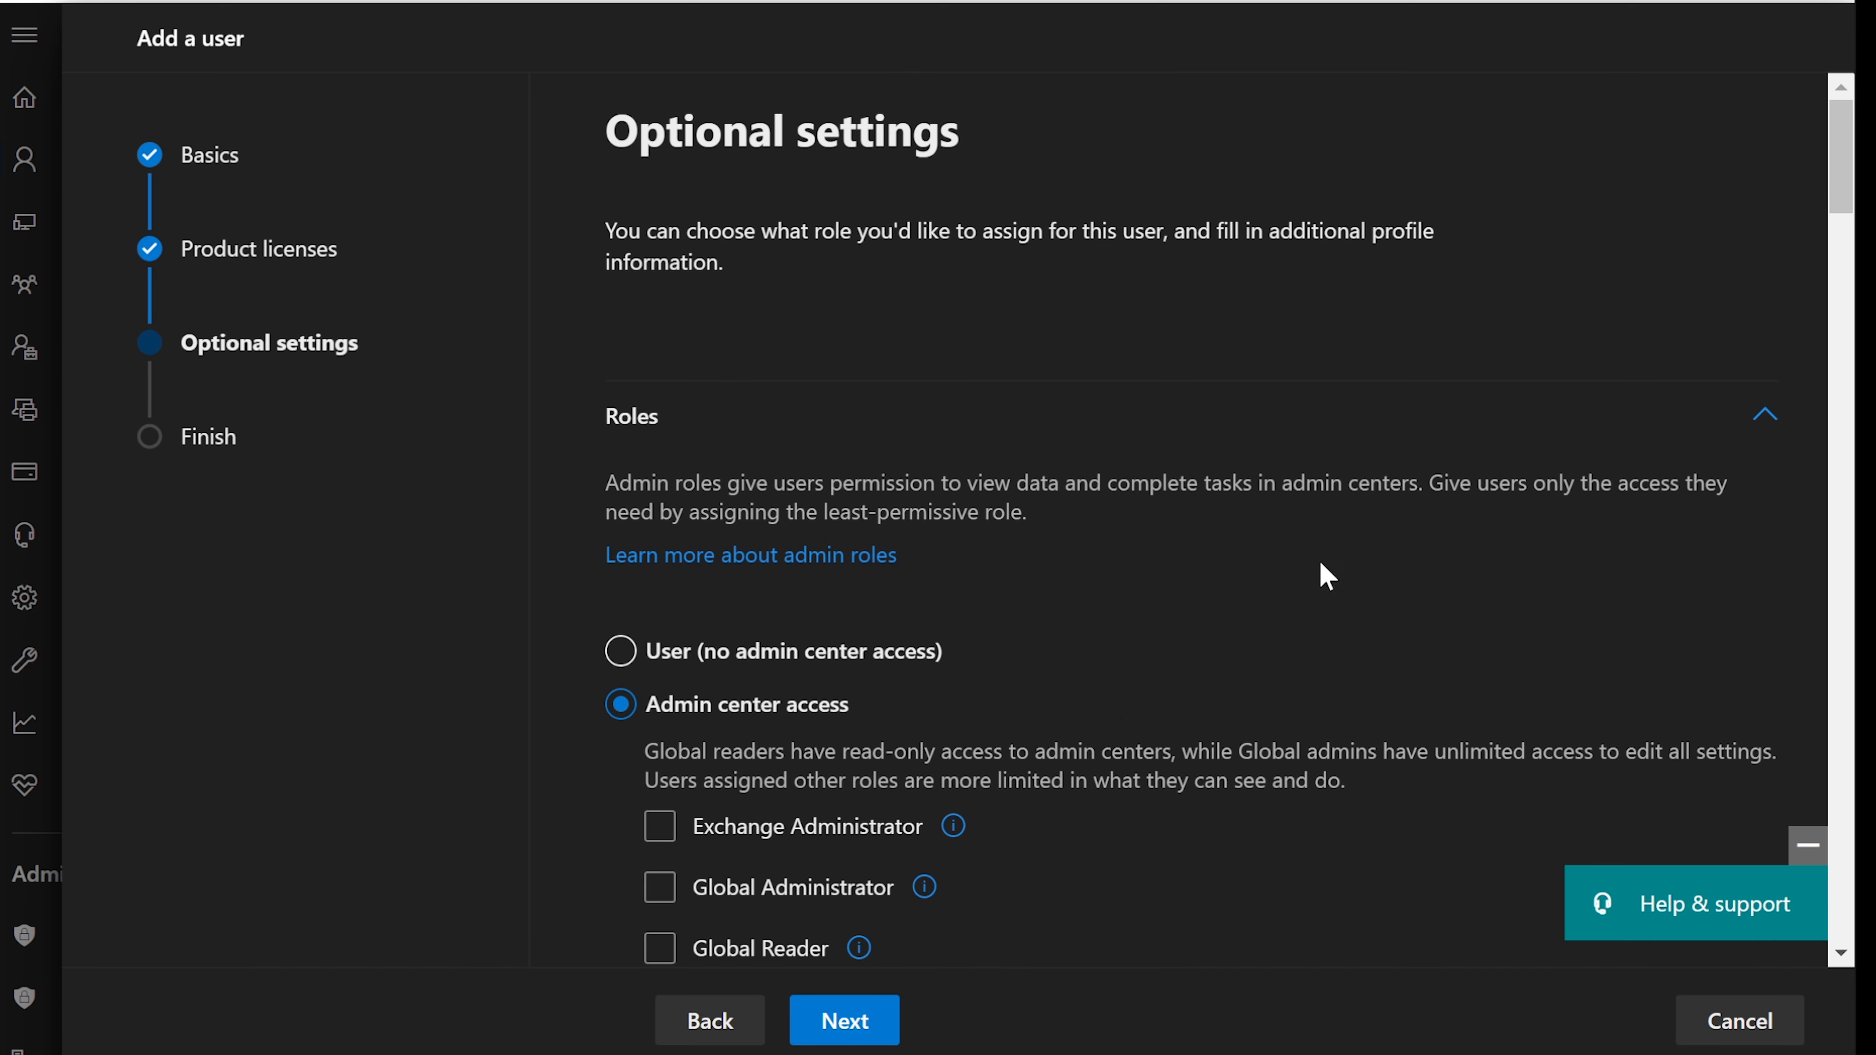
{"action": "scroll", "coordinate": [1314, 572], "scroll_direction": "down", "scroll_amount": 20}
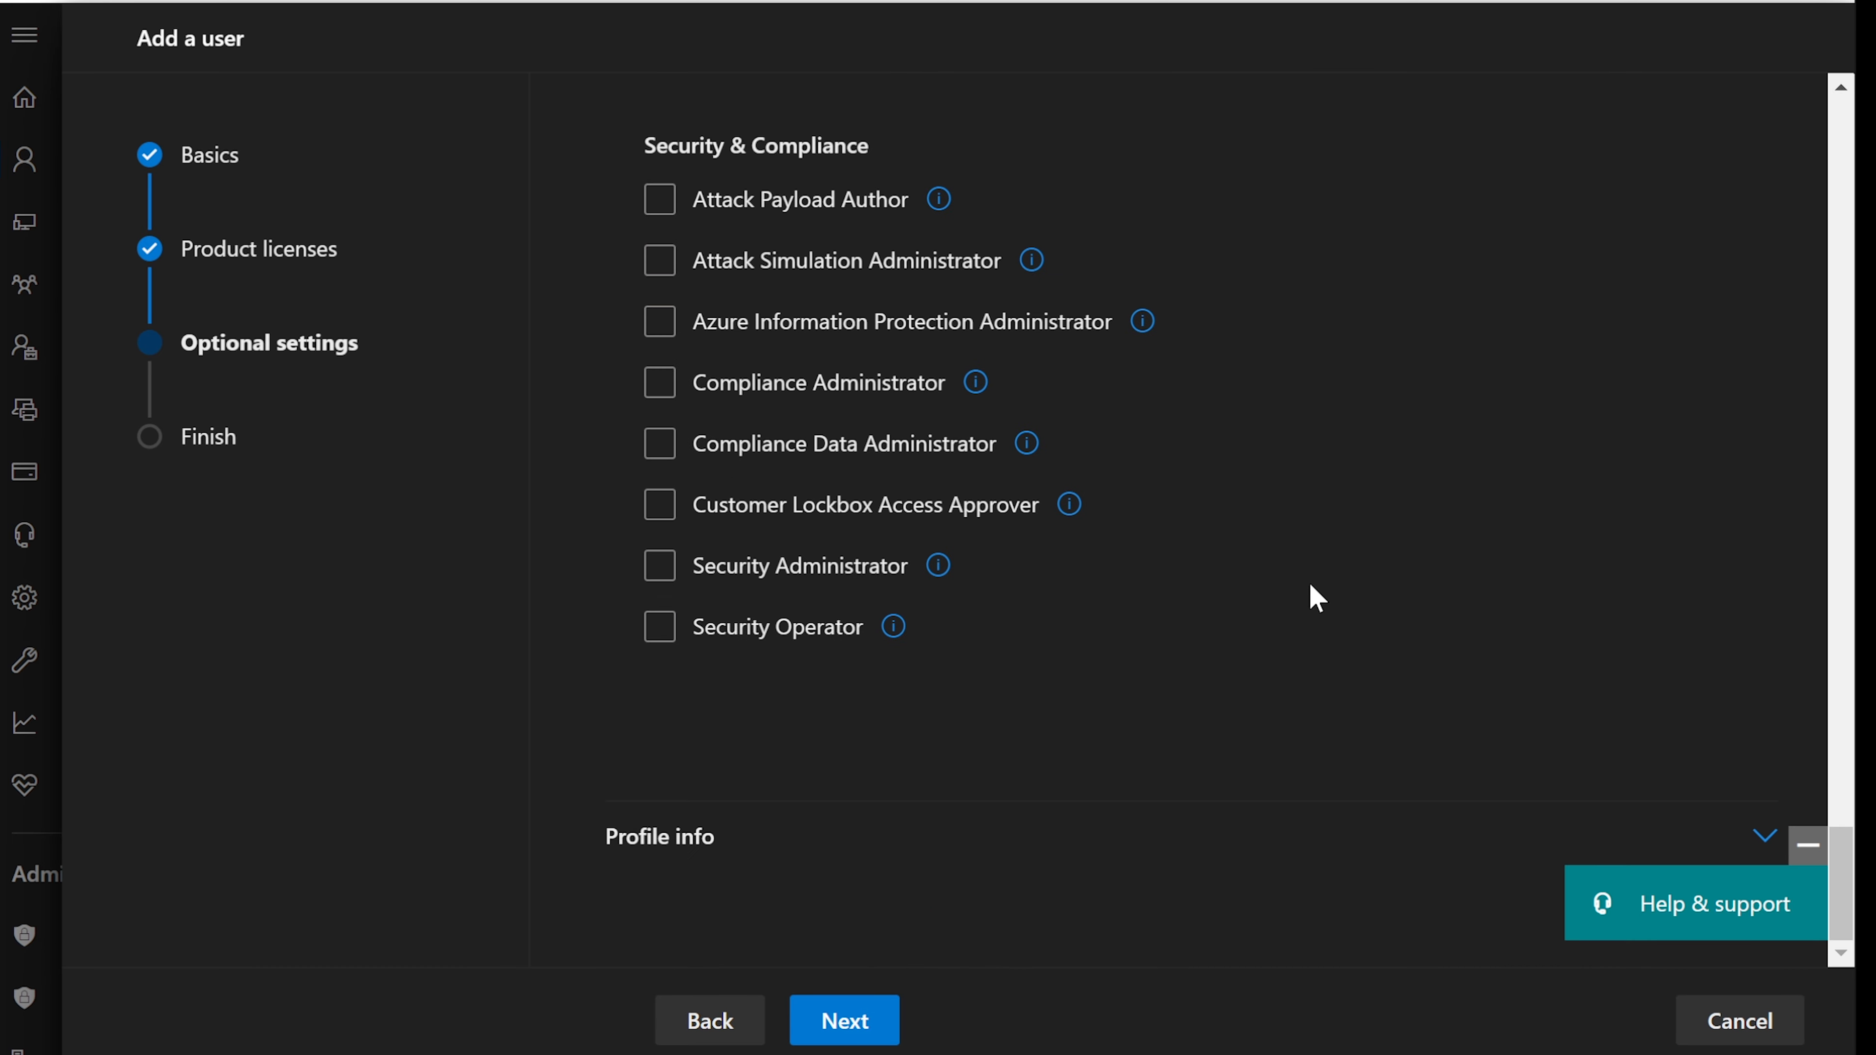
{"action": "left_click", "coordinate": [732, 837]}
{"action": "scroll", "coordinate": [971, 768], "scroll_direction": "down", "scroll_amount": 5}
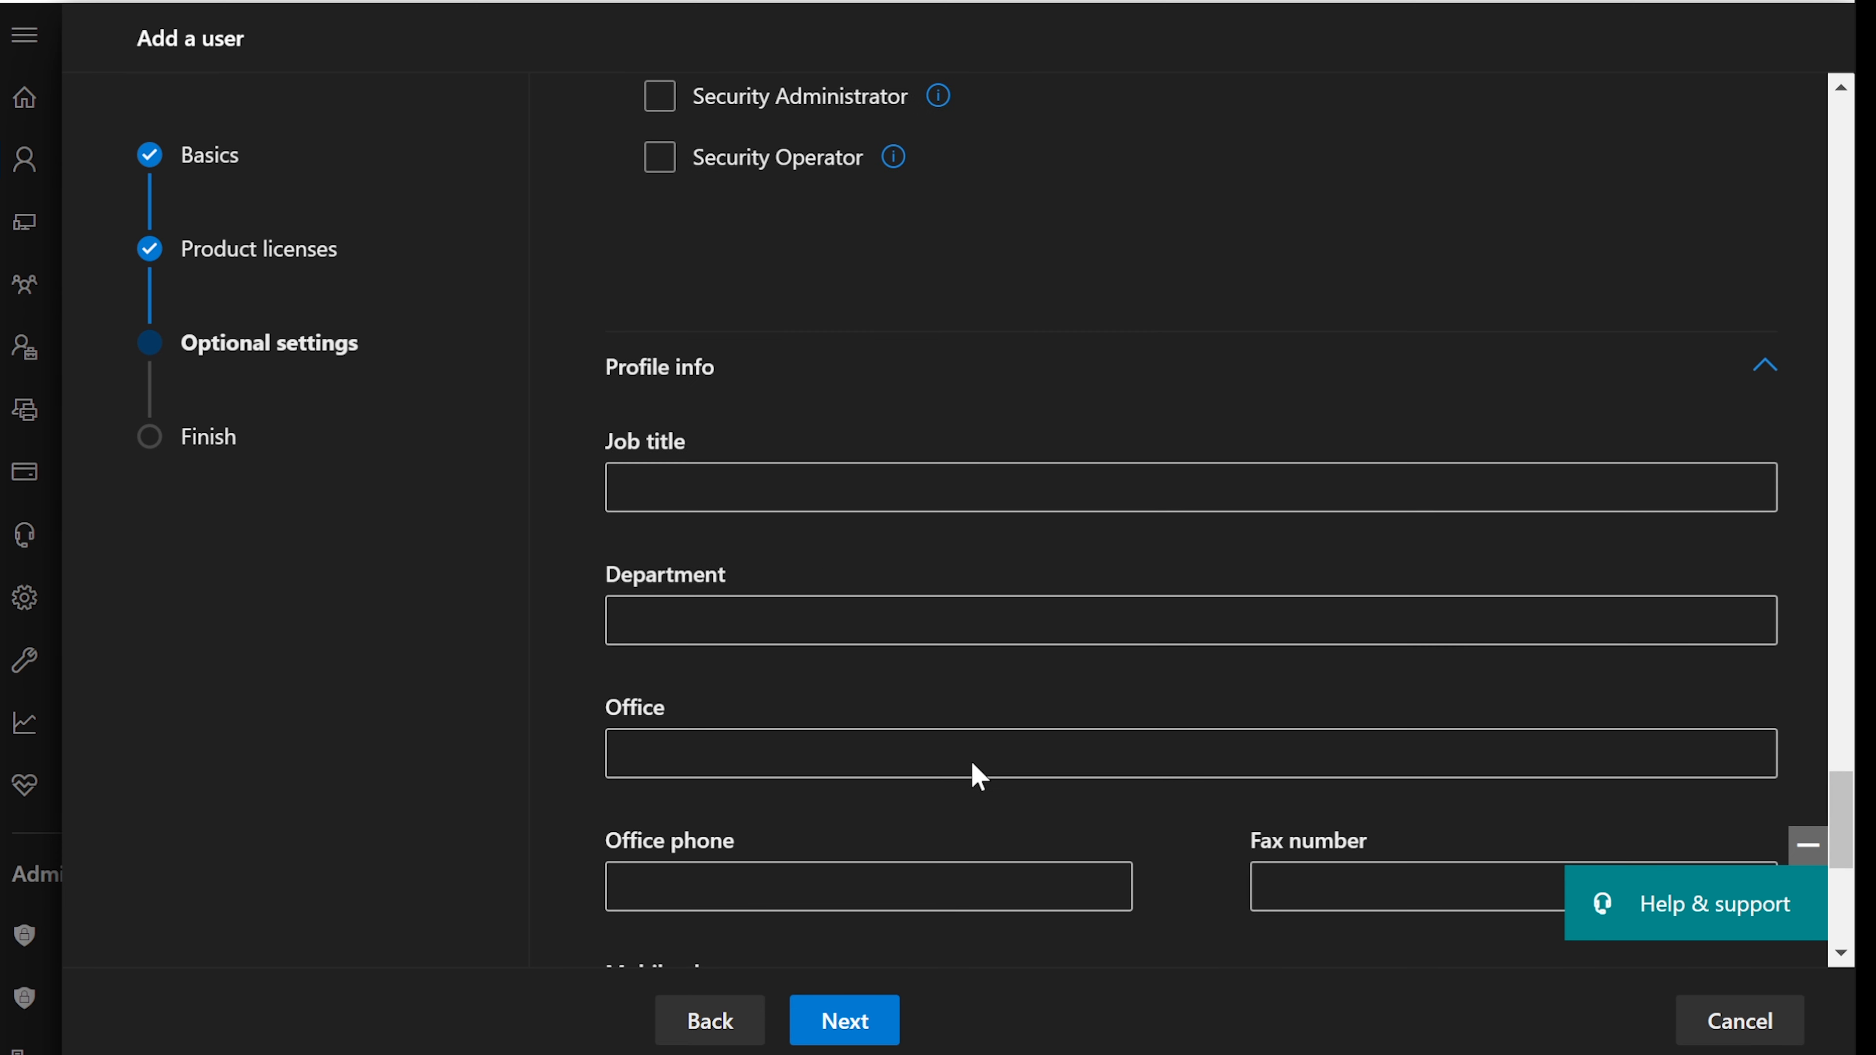
{"action": "left_click", "coordinate": [794, 496]}
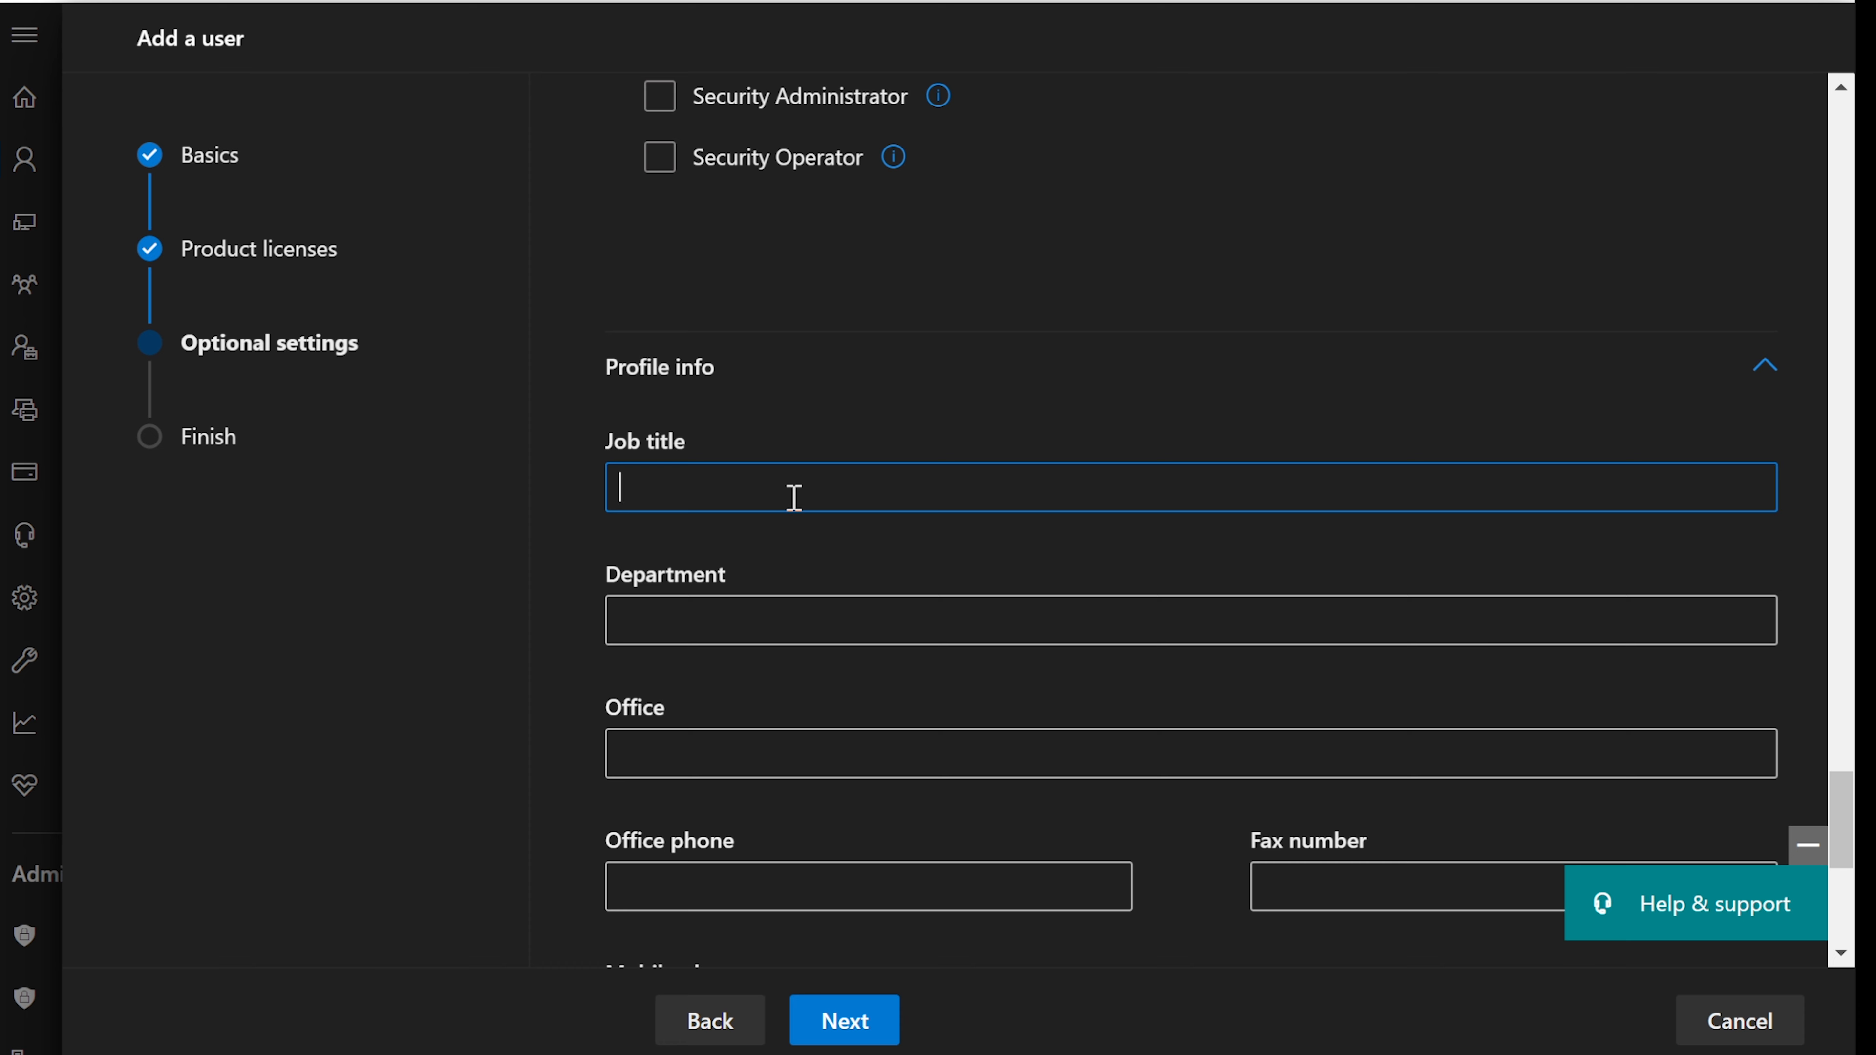
{"action": "scroll", "coordinate": [793, 496], "scroll_direction": "down", "scroll_amount": 2}
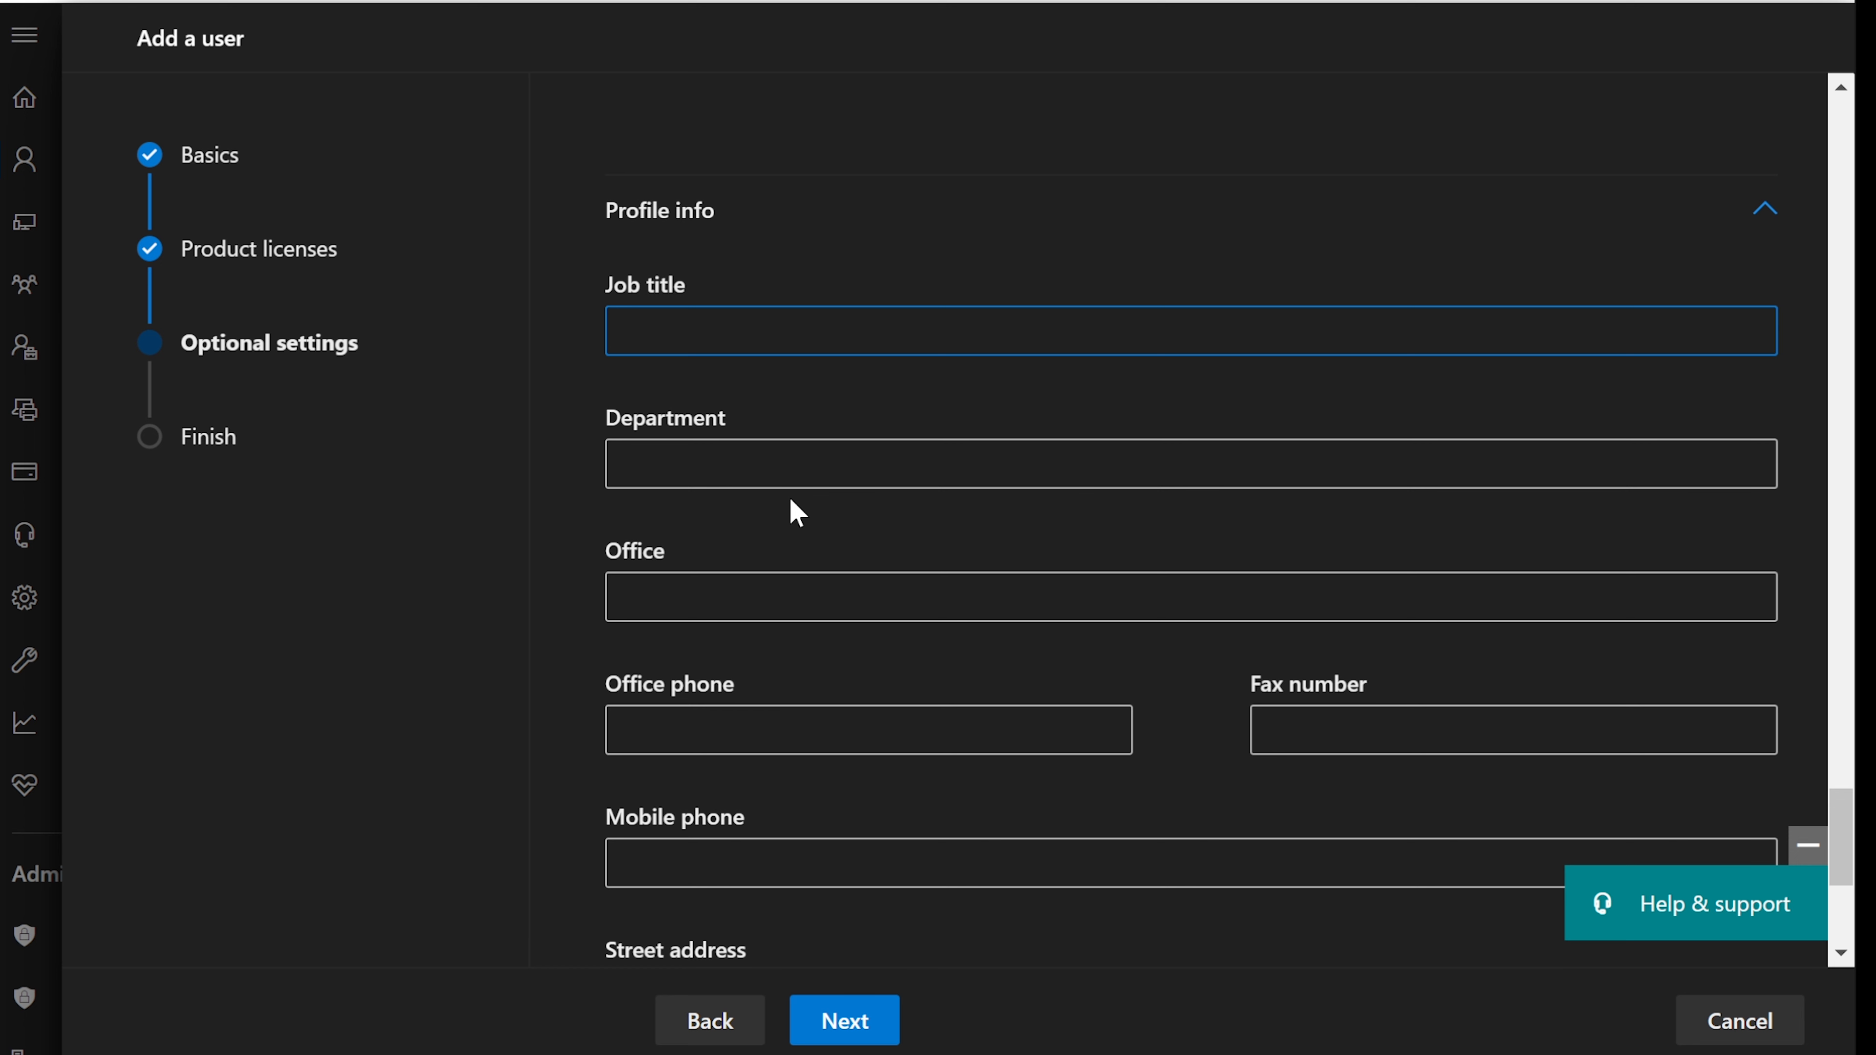
- Enter job title Tech Support Analyst, department IT (Local Tech Support), office 6500 and the office phone
{"action": "type", "text": "Tech Support Analy"}
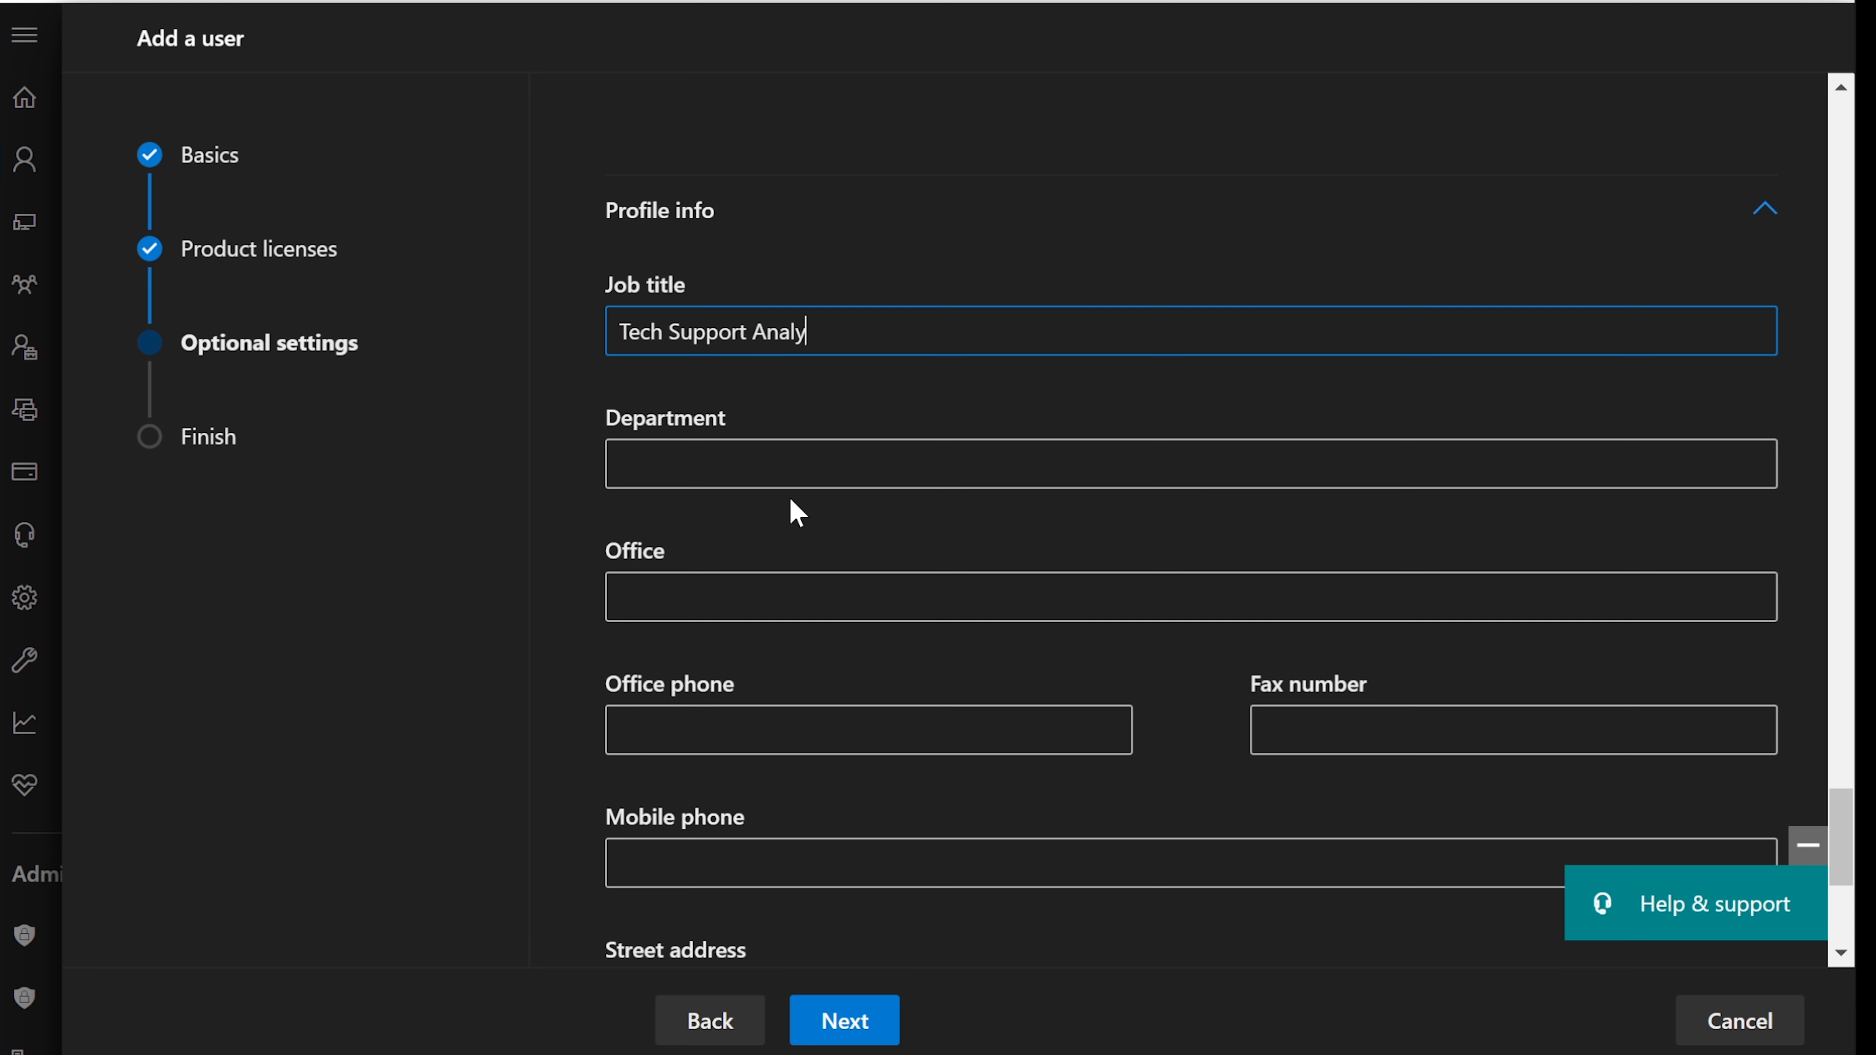
{"action": "type", "text": "st"}
{"action": "key", "text": "Tab"}
{"action": "type", "text": "I"}
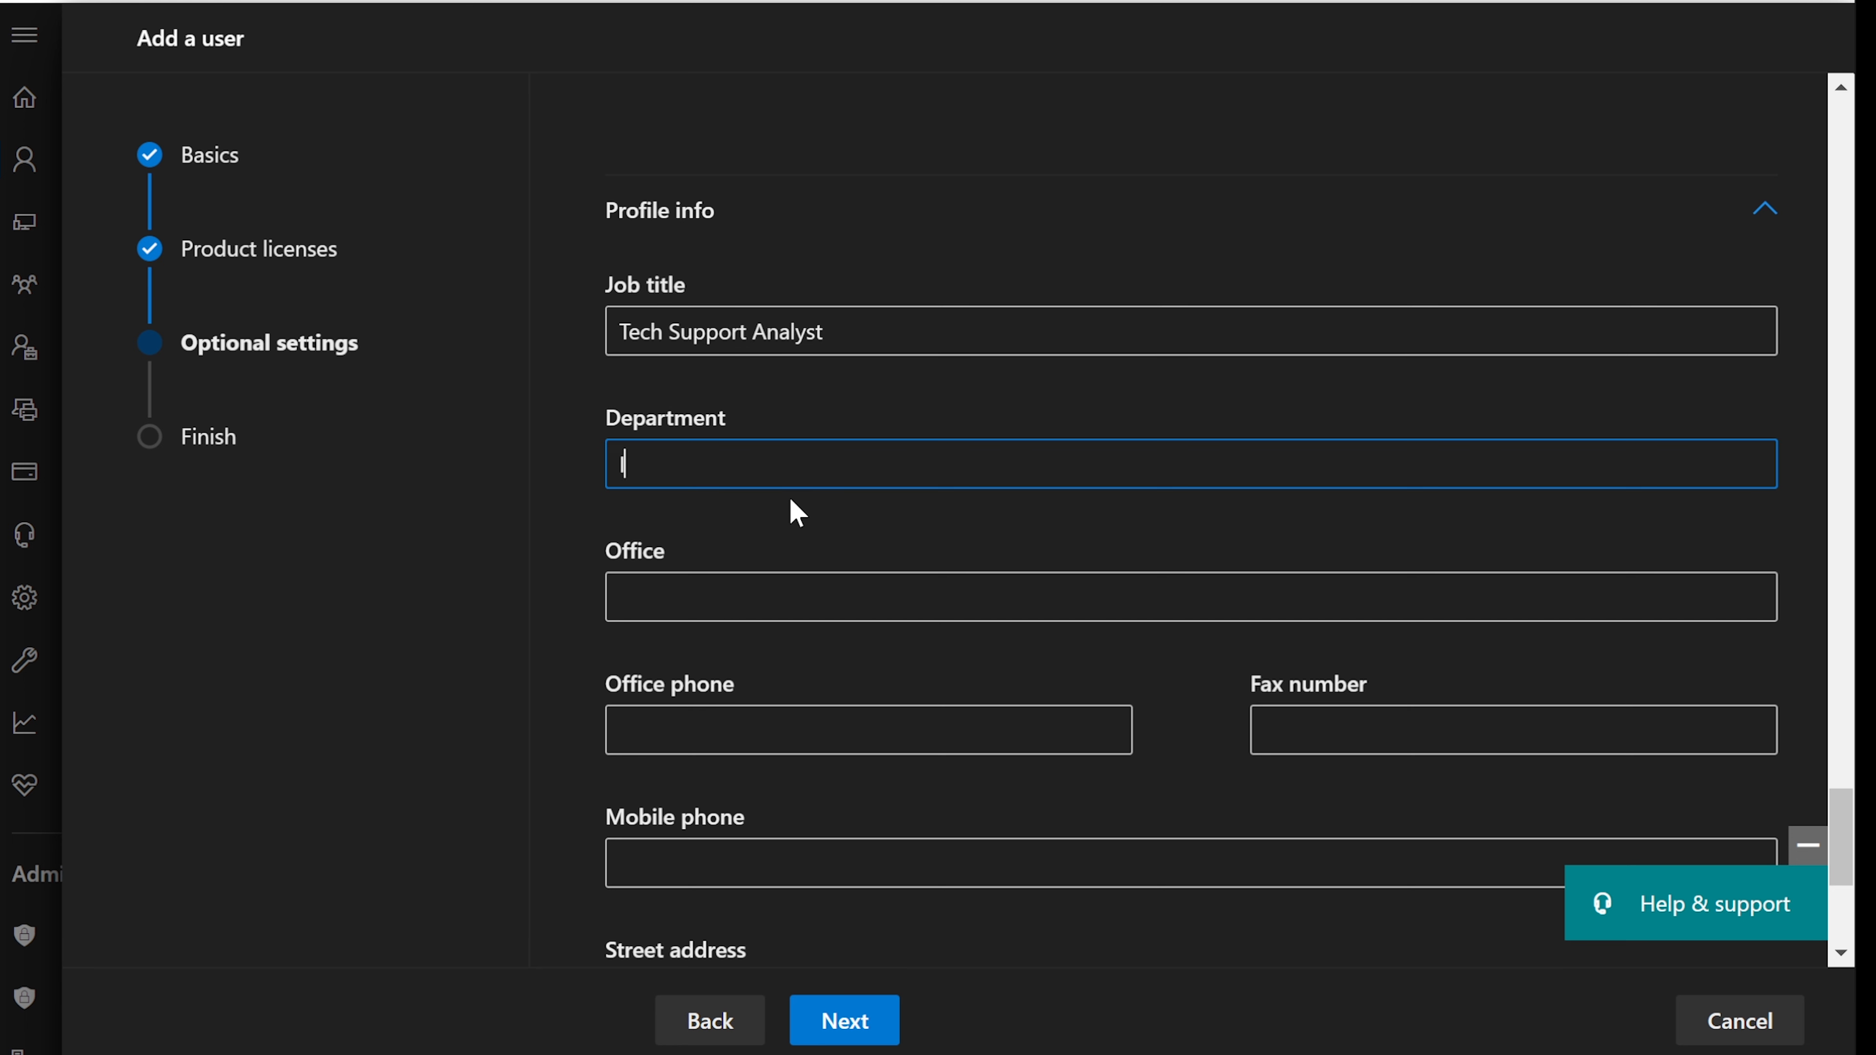
{"action": "type", "text": "T (Local Tech Su"}
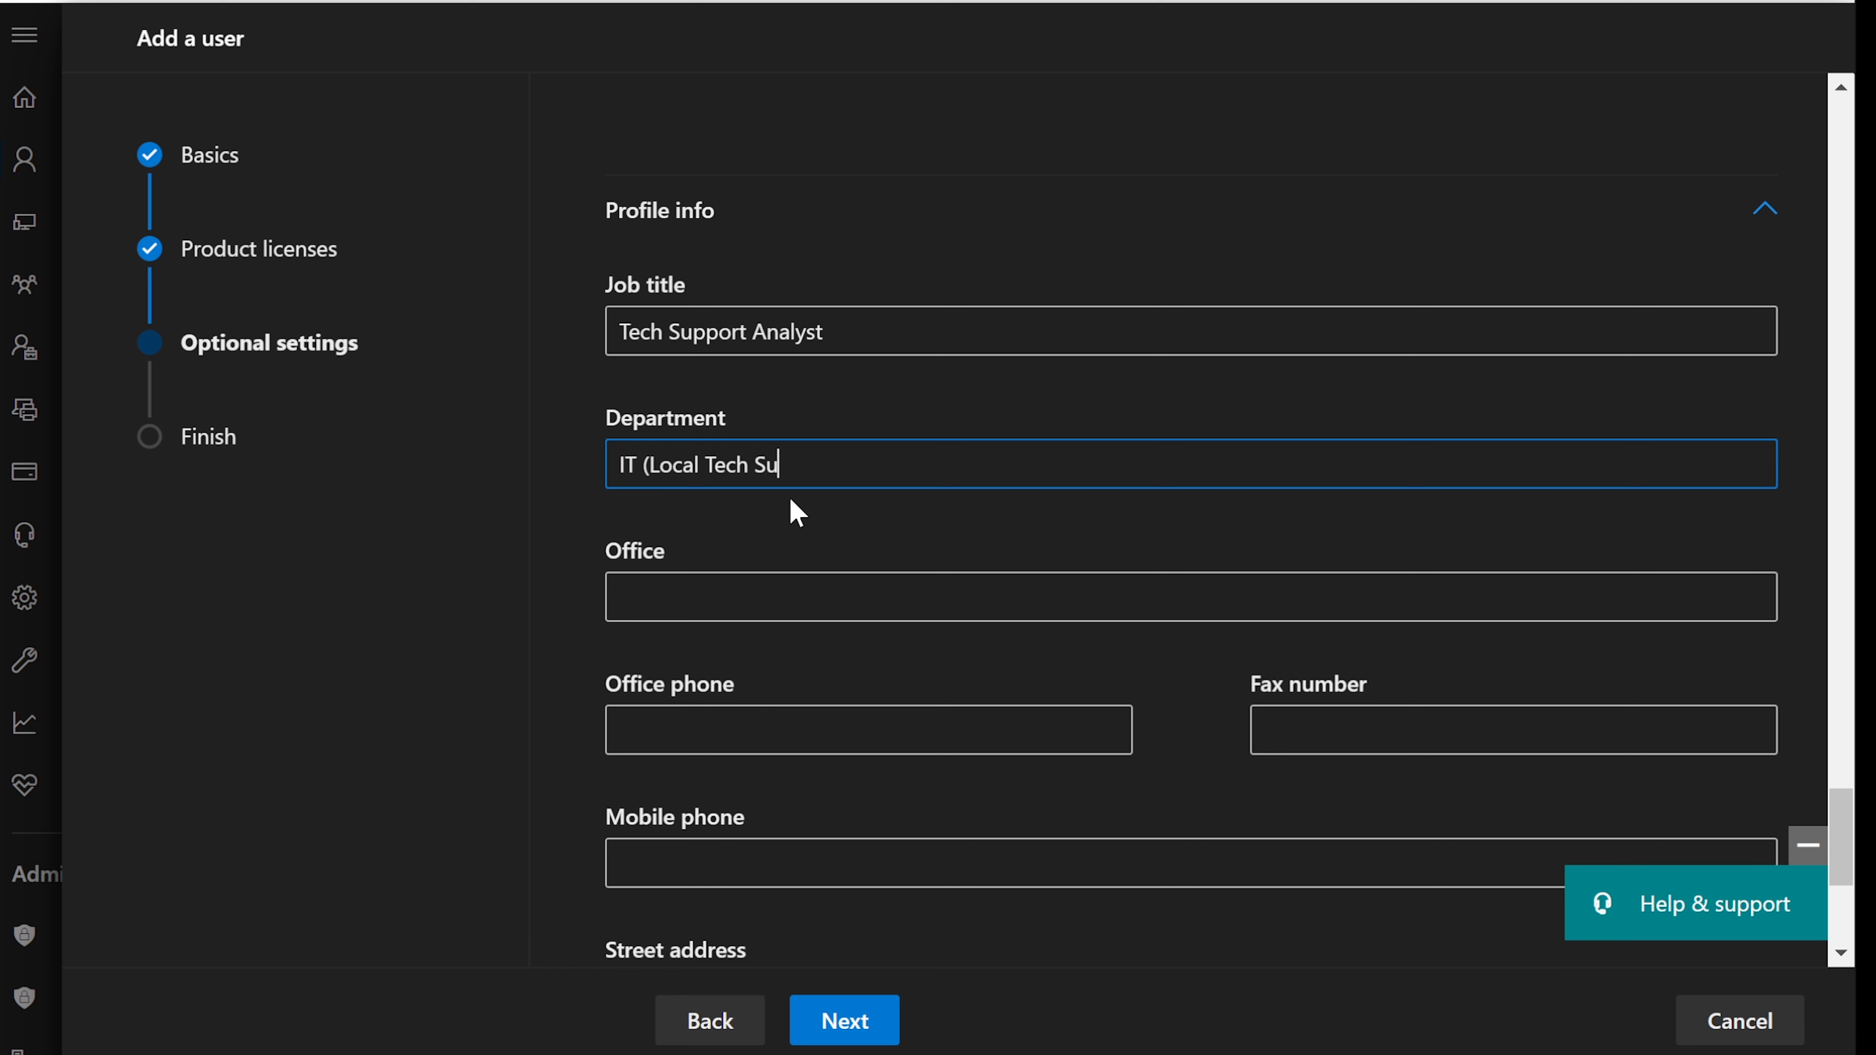
{"action": "type", "text": "pport)"}
{"action": "key", "text": "Tab"}
{"action": "type", "text": "6500"}
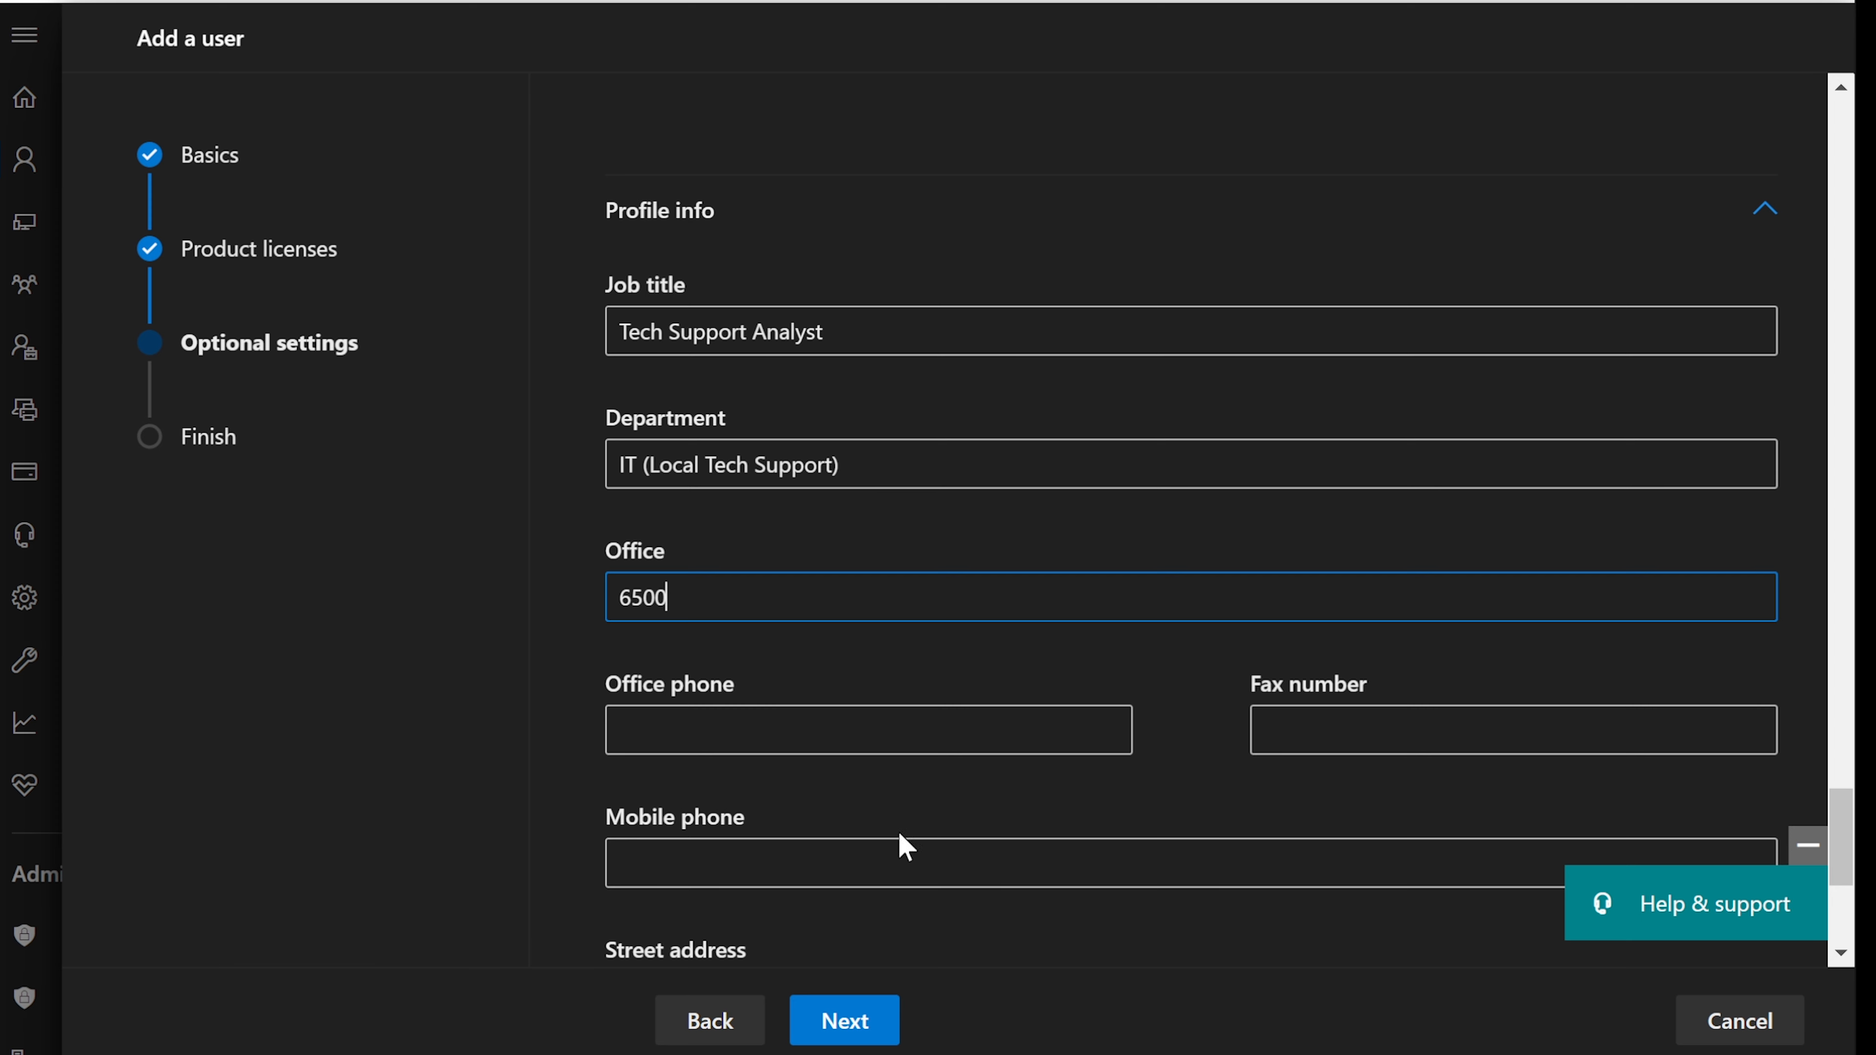
{"action": "scroll", "coordinate": [900, 842], "scroll_direction": "down", "scroll_amount": 2}
{"action": "left_click", "coordinate": [796, 581]}
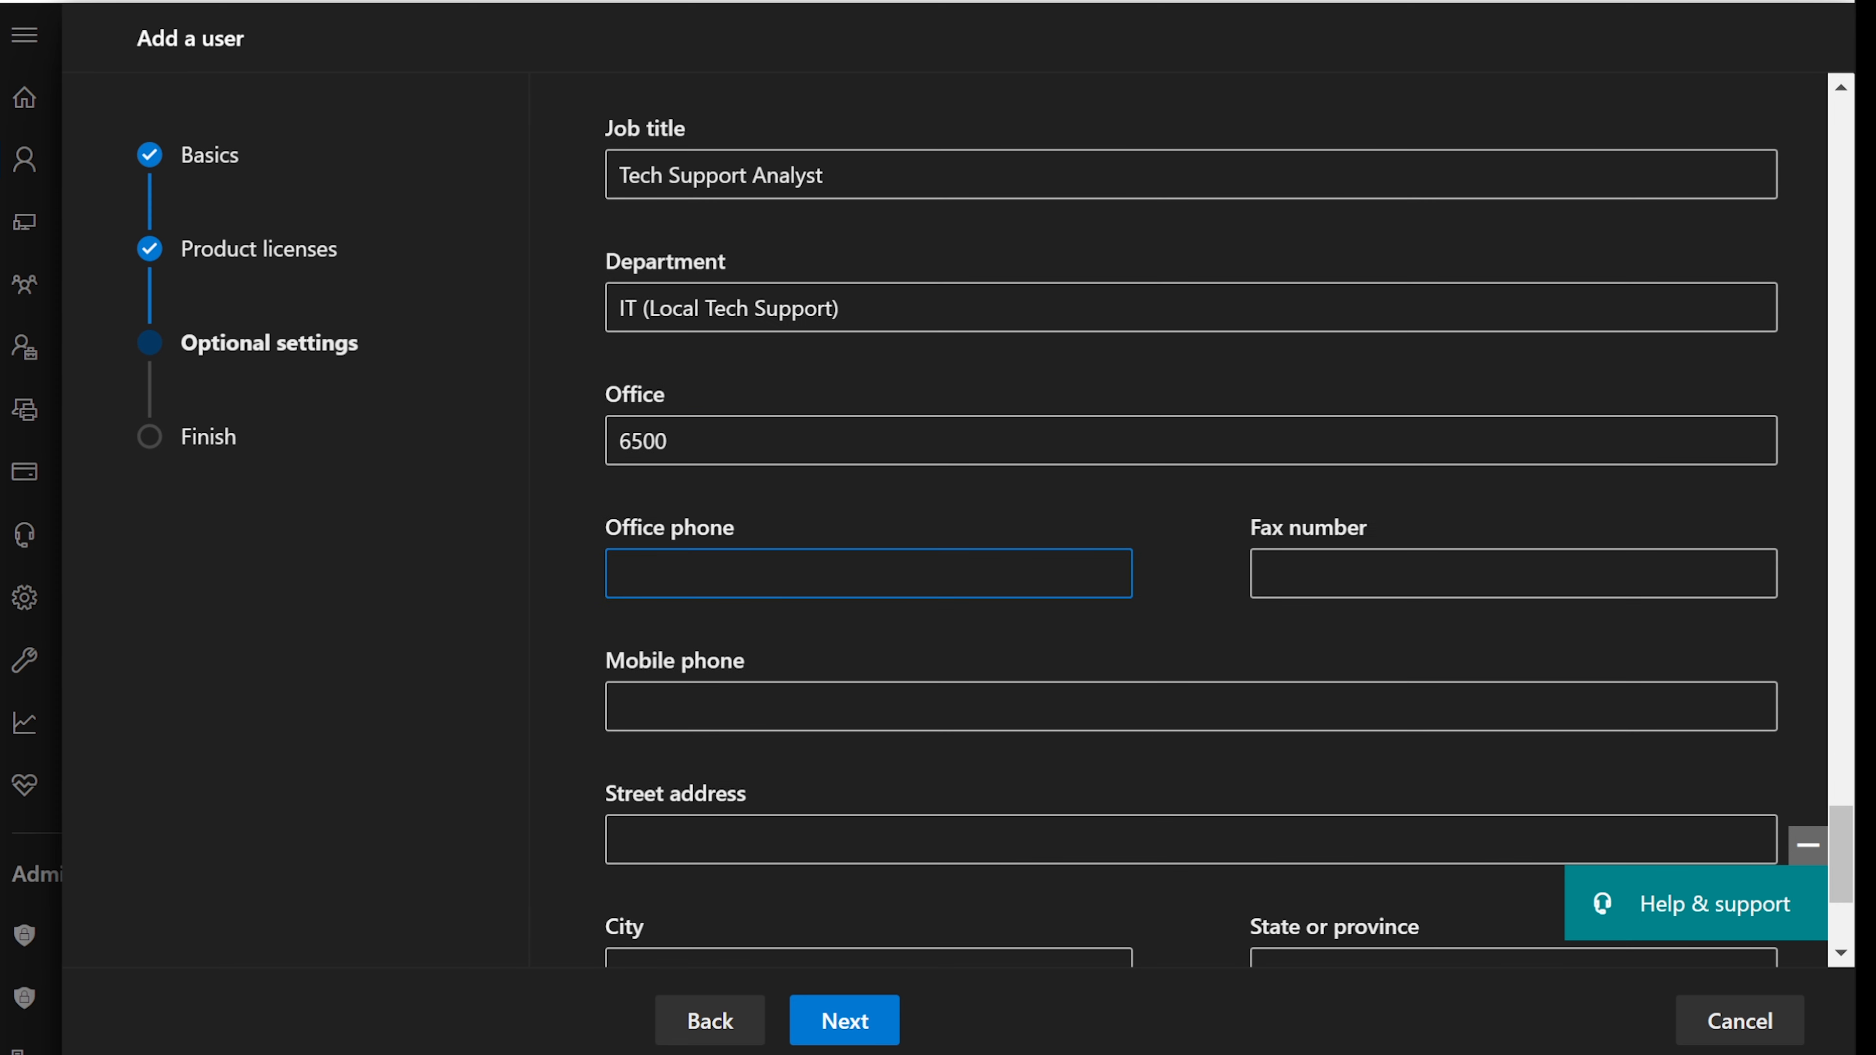
{"action": "type", "text": "555-555-5555"}
- Fill in the street address, city New York, state NY and the ZIP code
{"action": "scroll", "coordinate": [1022, 657], "scroll_direction": "down", "scroll_amount": 4}
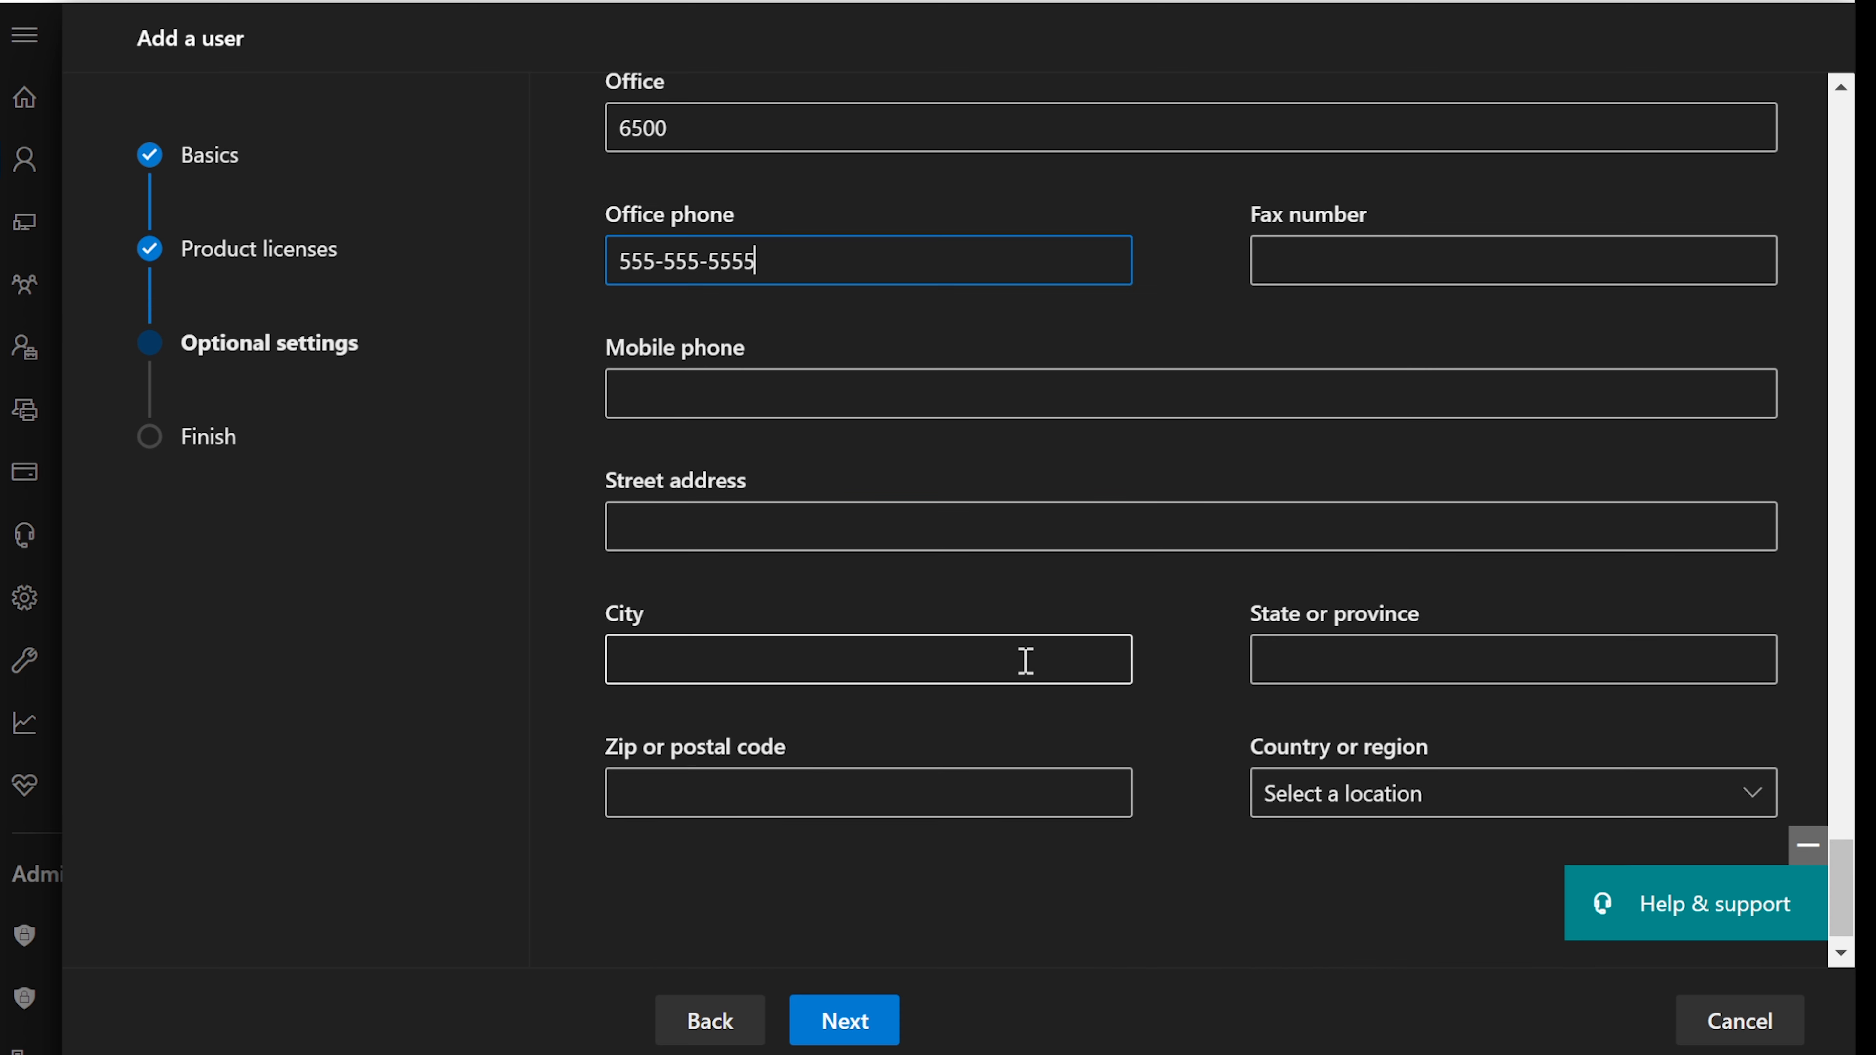
{"action": "left_click", "coordinate": [791, 522]}
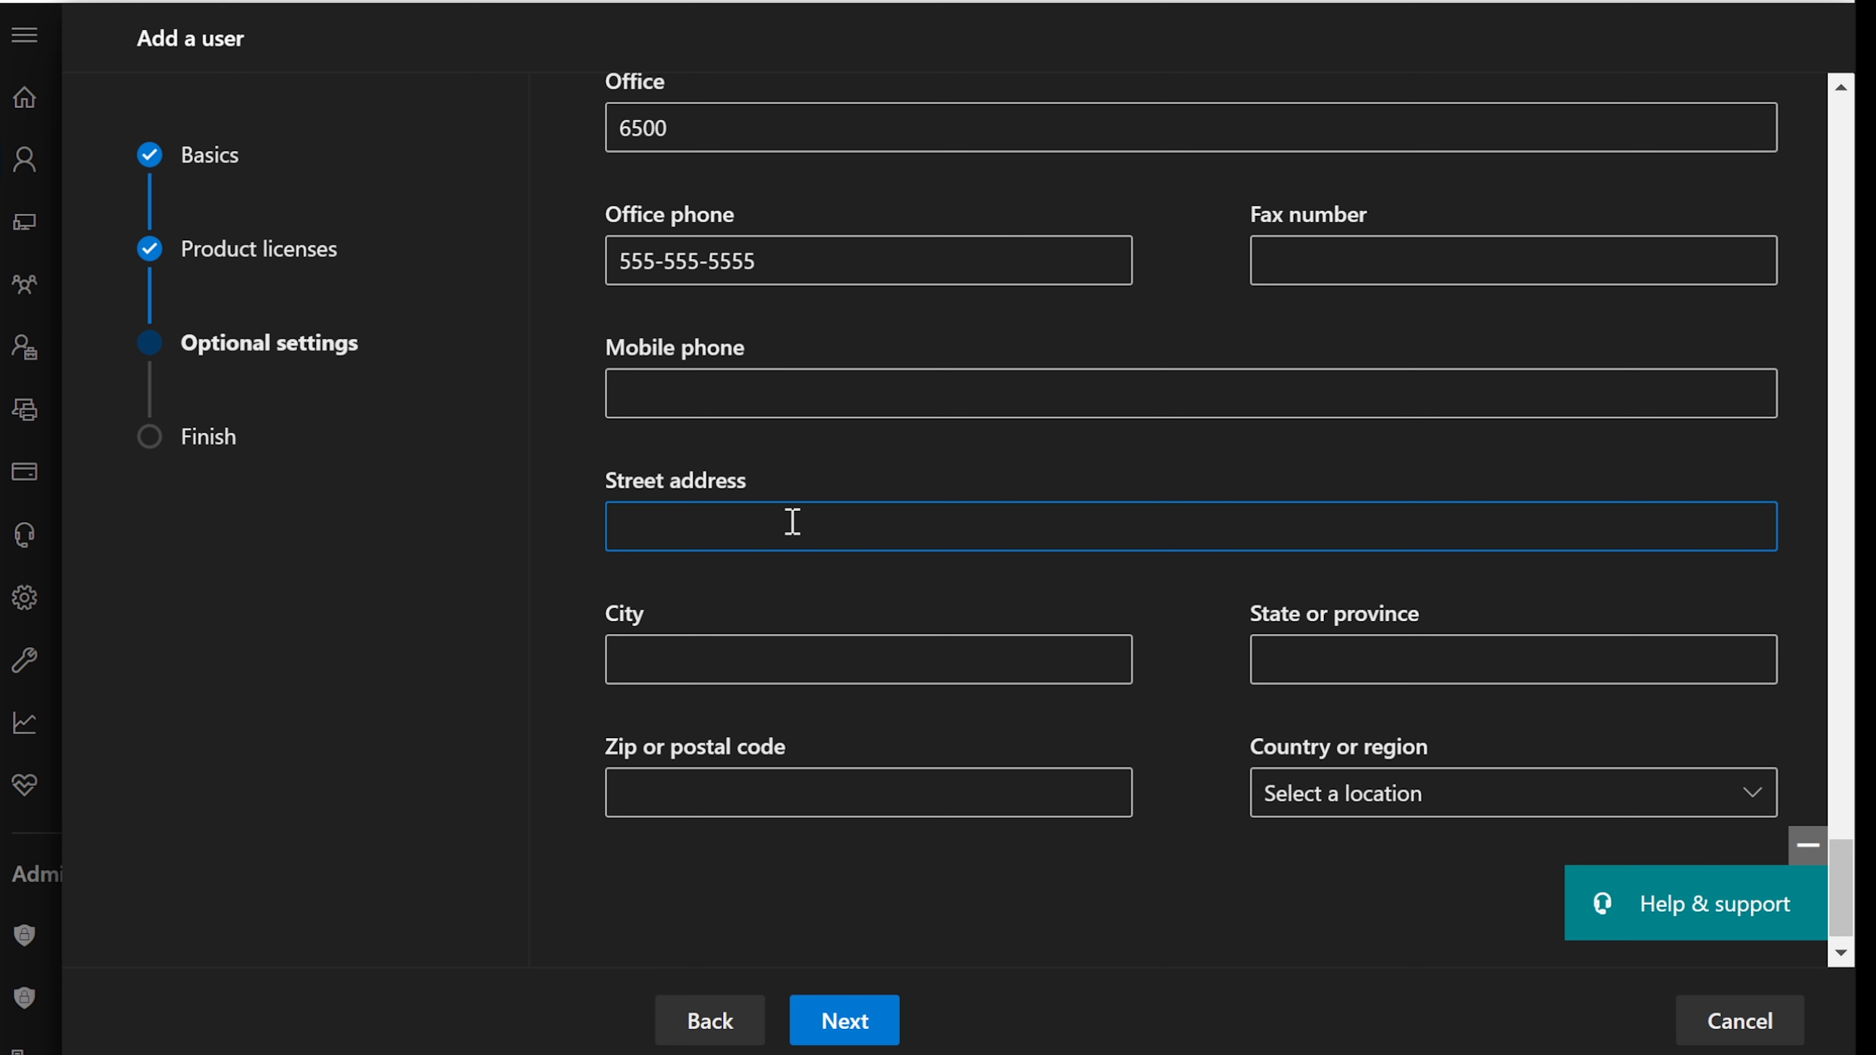
{"action": "key", "text": "Tab"}
{"action": "type", "text": "NY"}
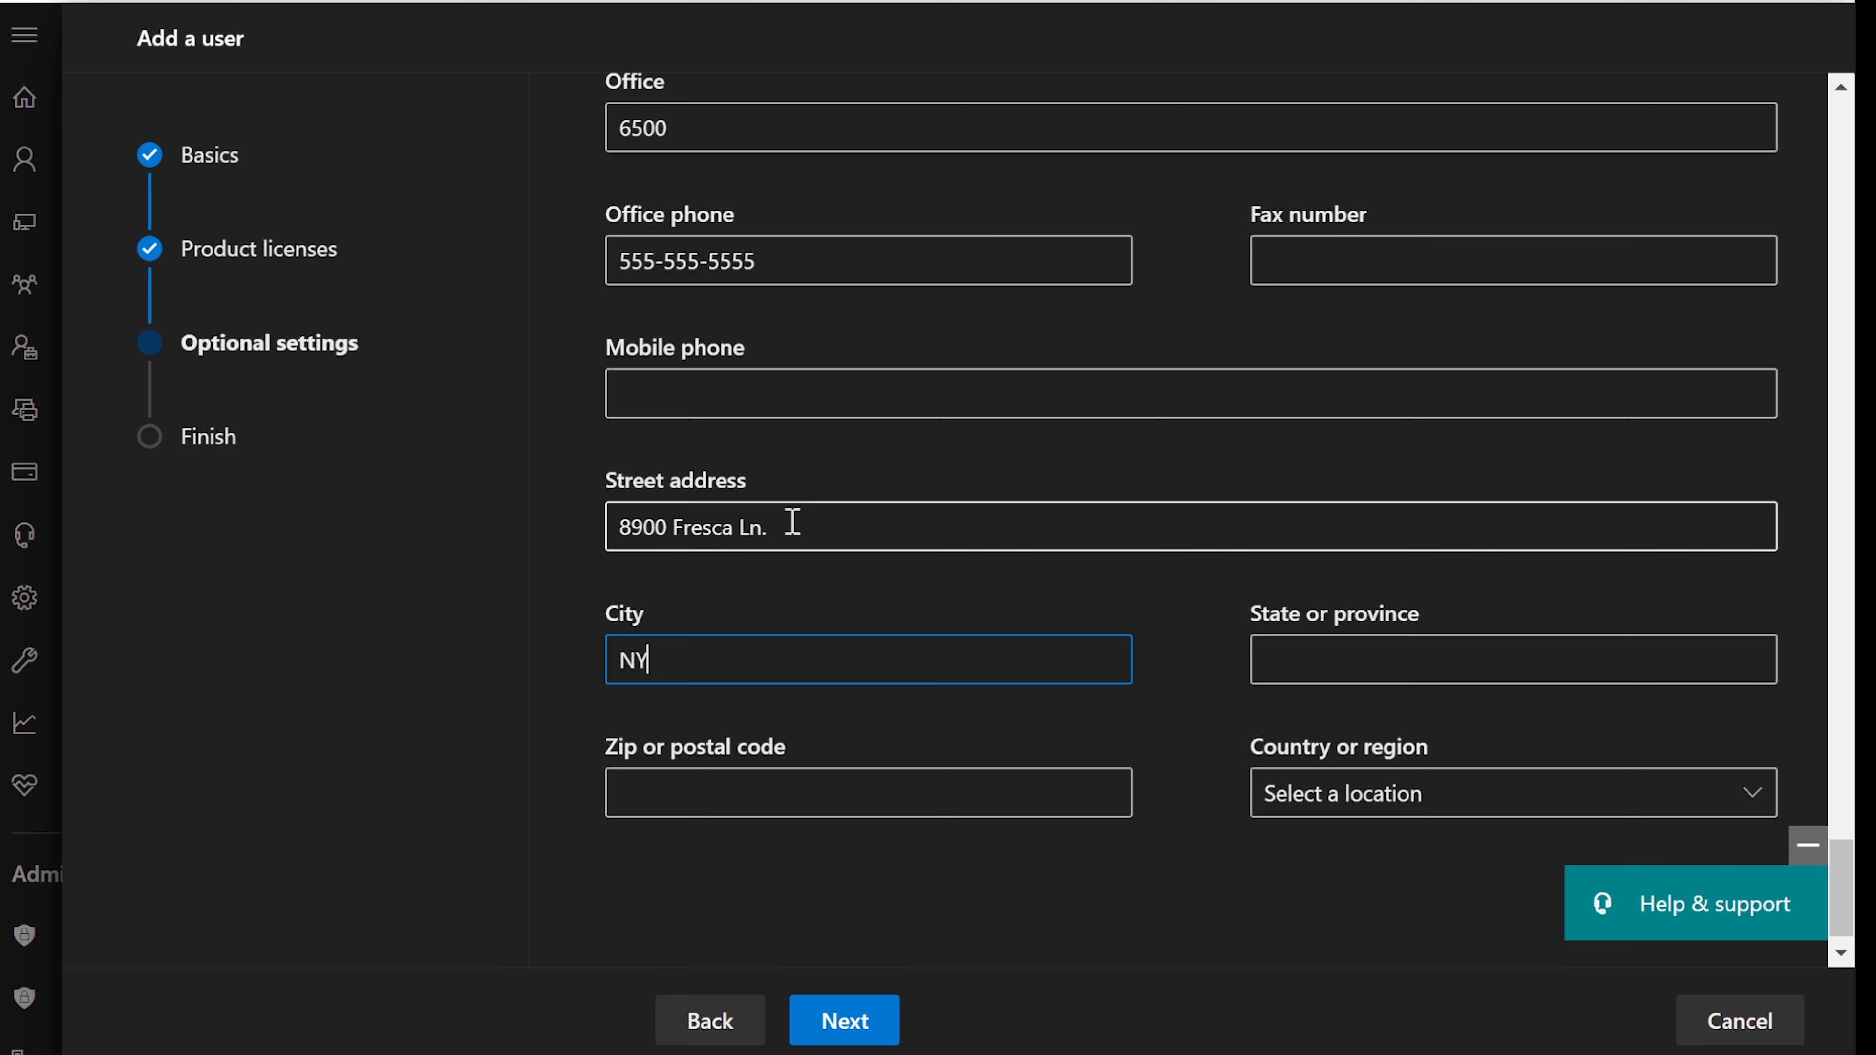
{"action": "key", "text": "Tab"}
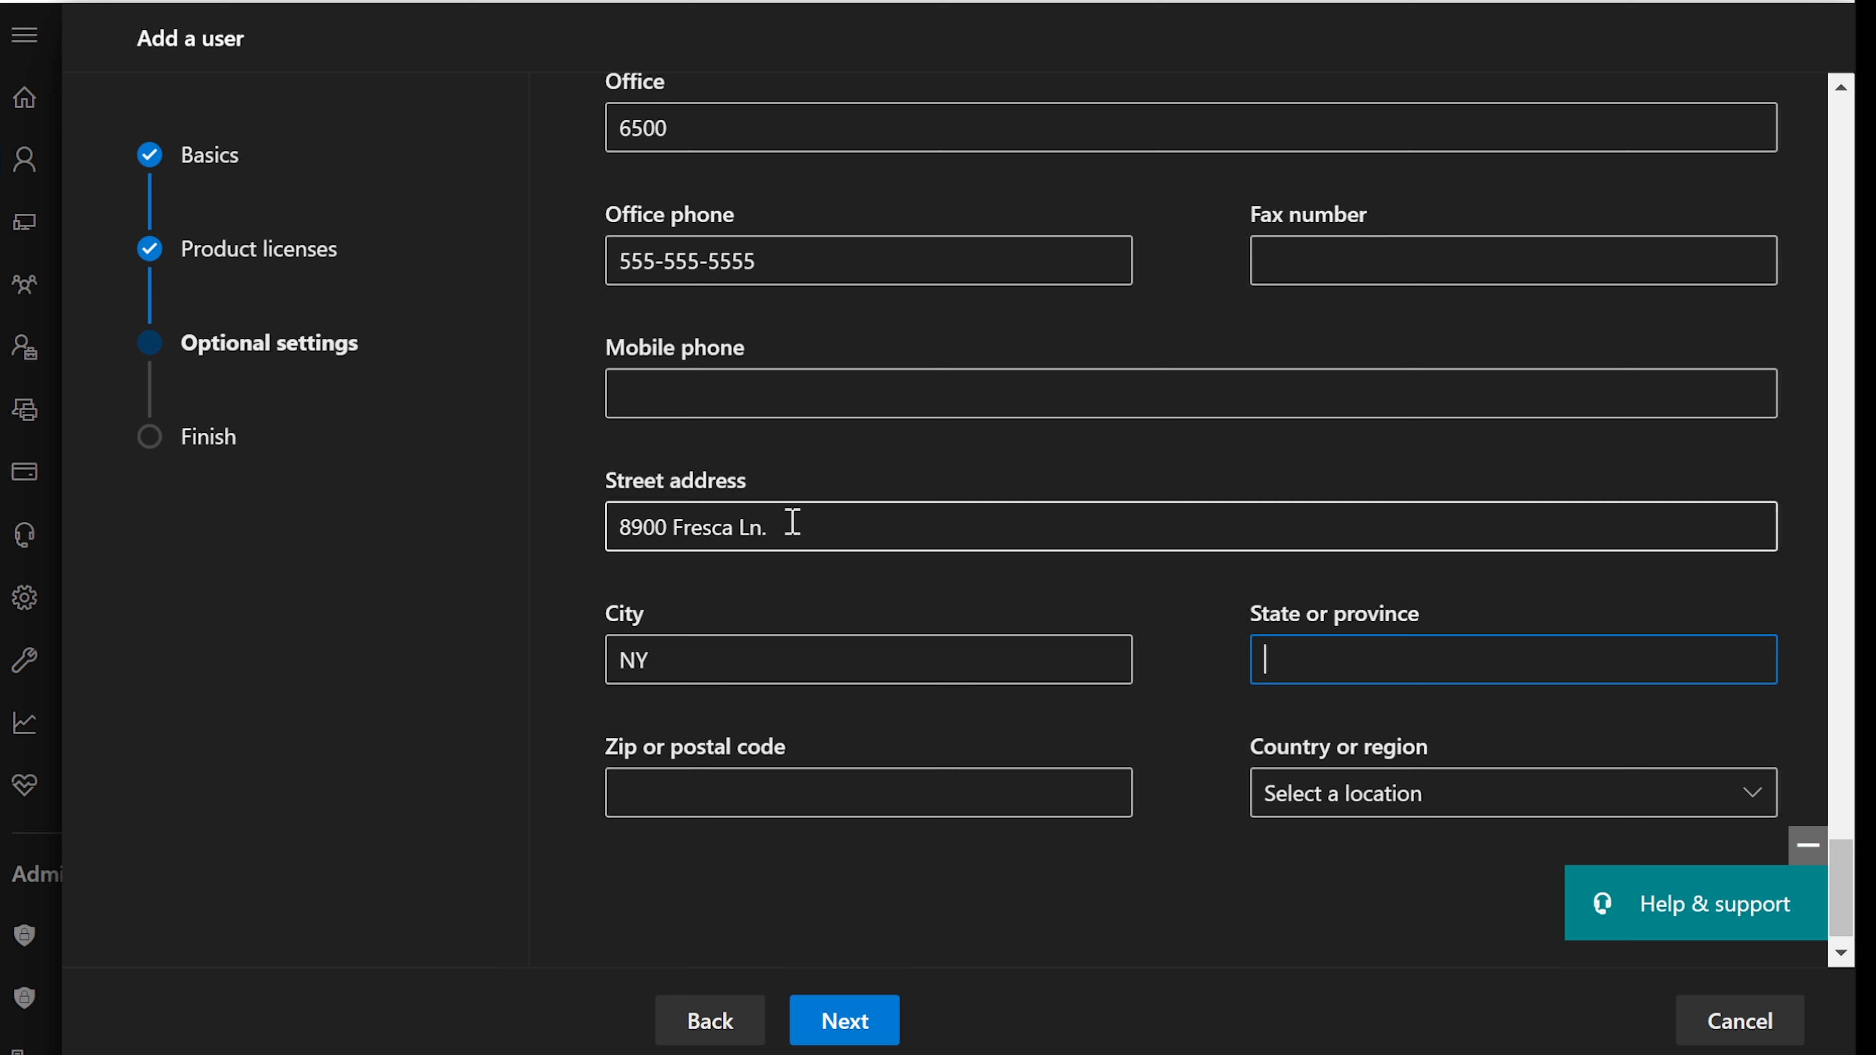
{"action": "type", "text": "NY"}
{"action": "double_click", "coordinate": [642, 660]}
{"action": "type", "text": "Ne"}
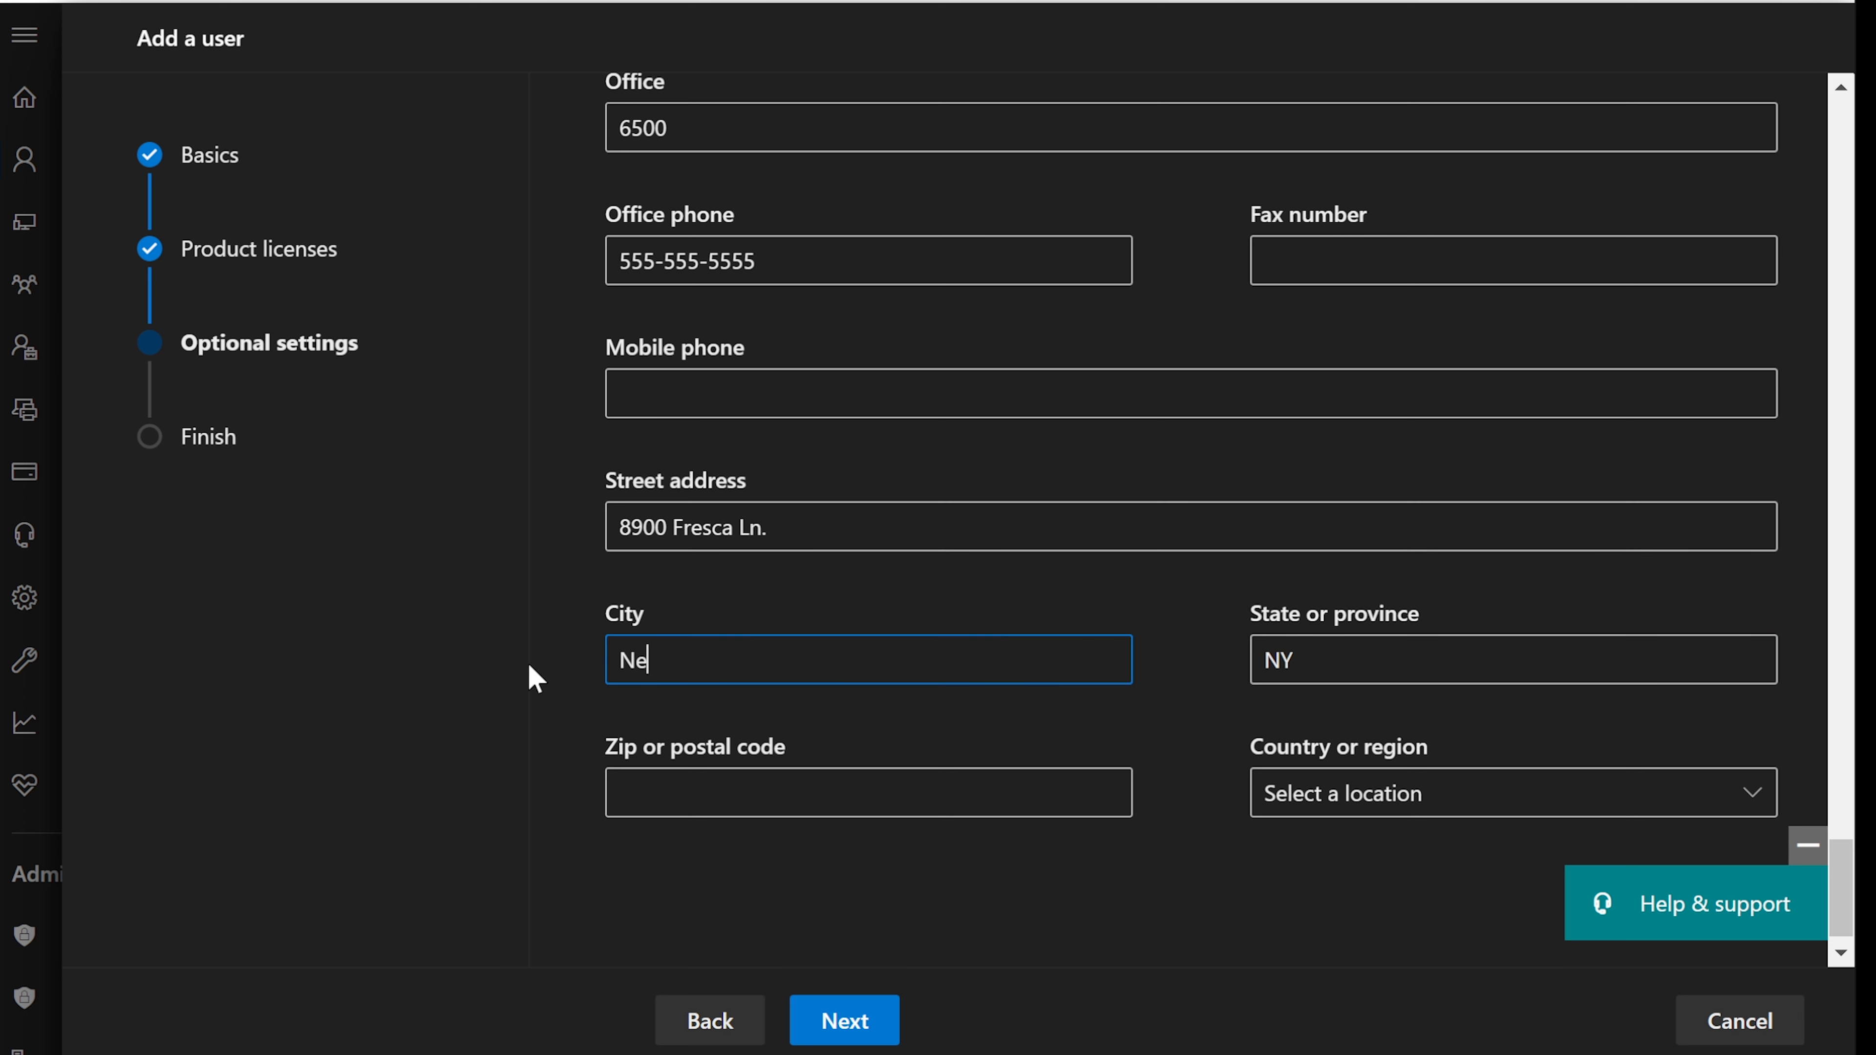
{"action": "type", "text": "w York"}
{"action": "key", "text": "Tab"}
{"action": "key", "text": "Tab"}
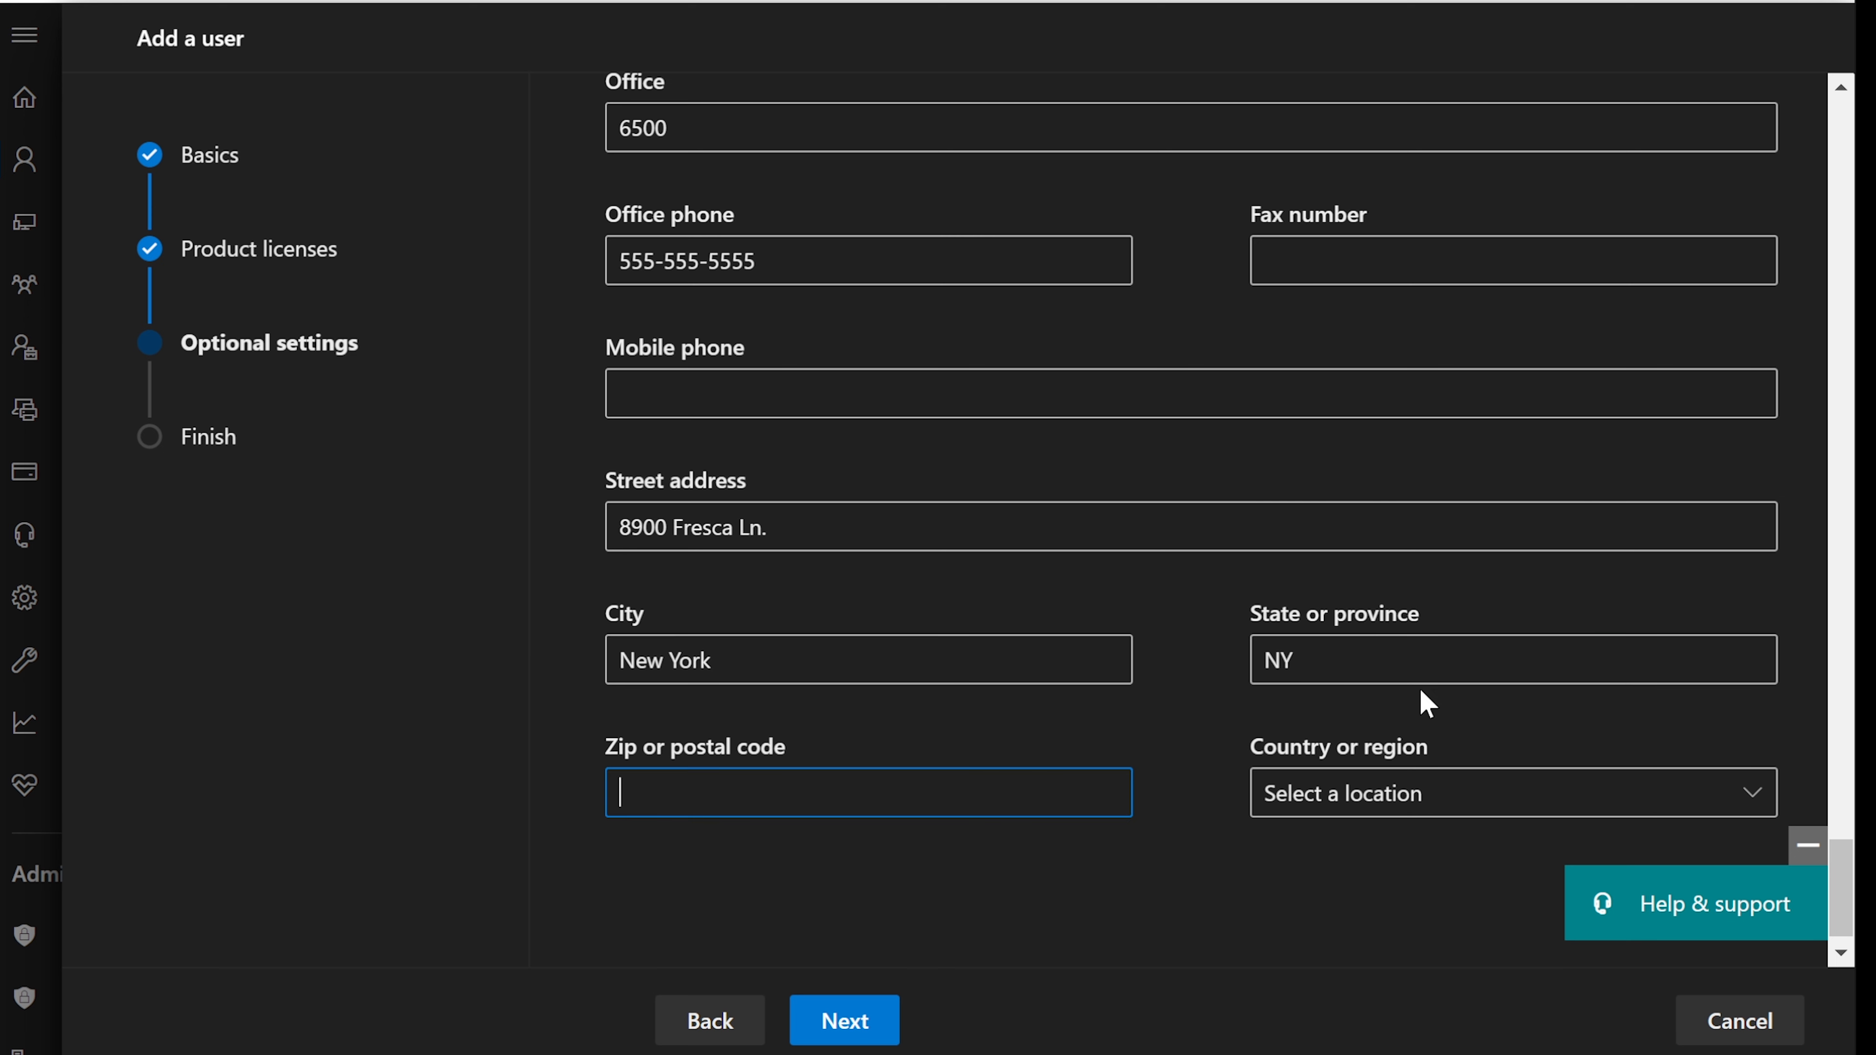
{"action": "type", "text": "65913"}
{"action": "left_click", "coordinate": [1474, 794]}
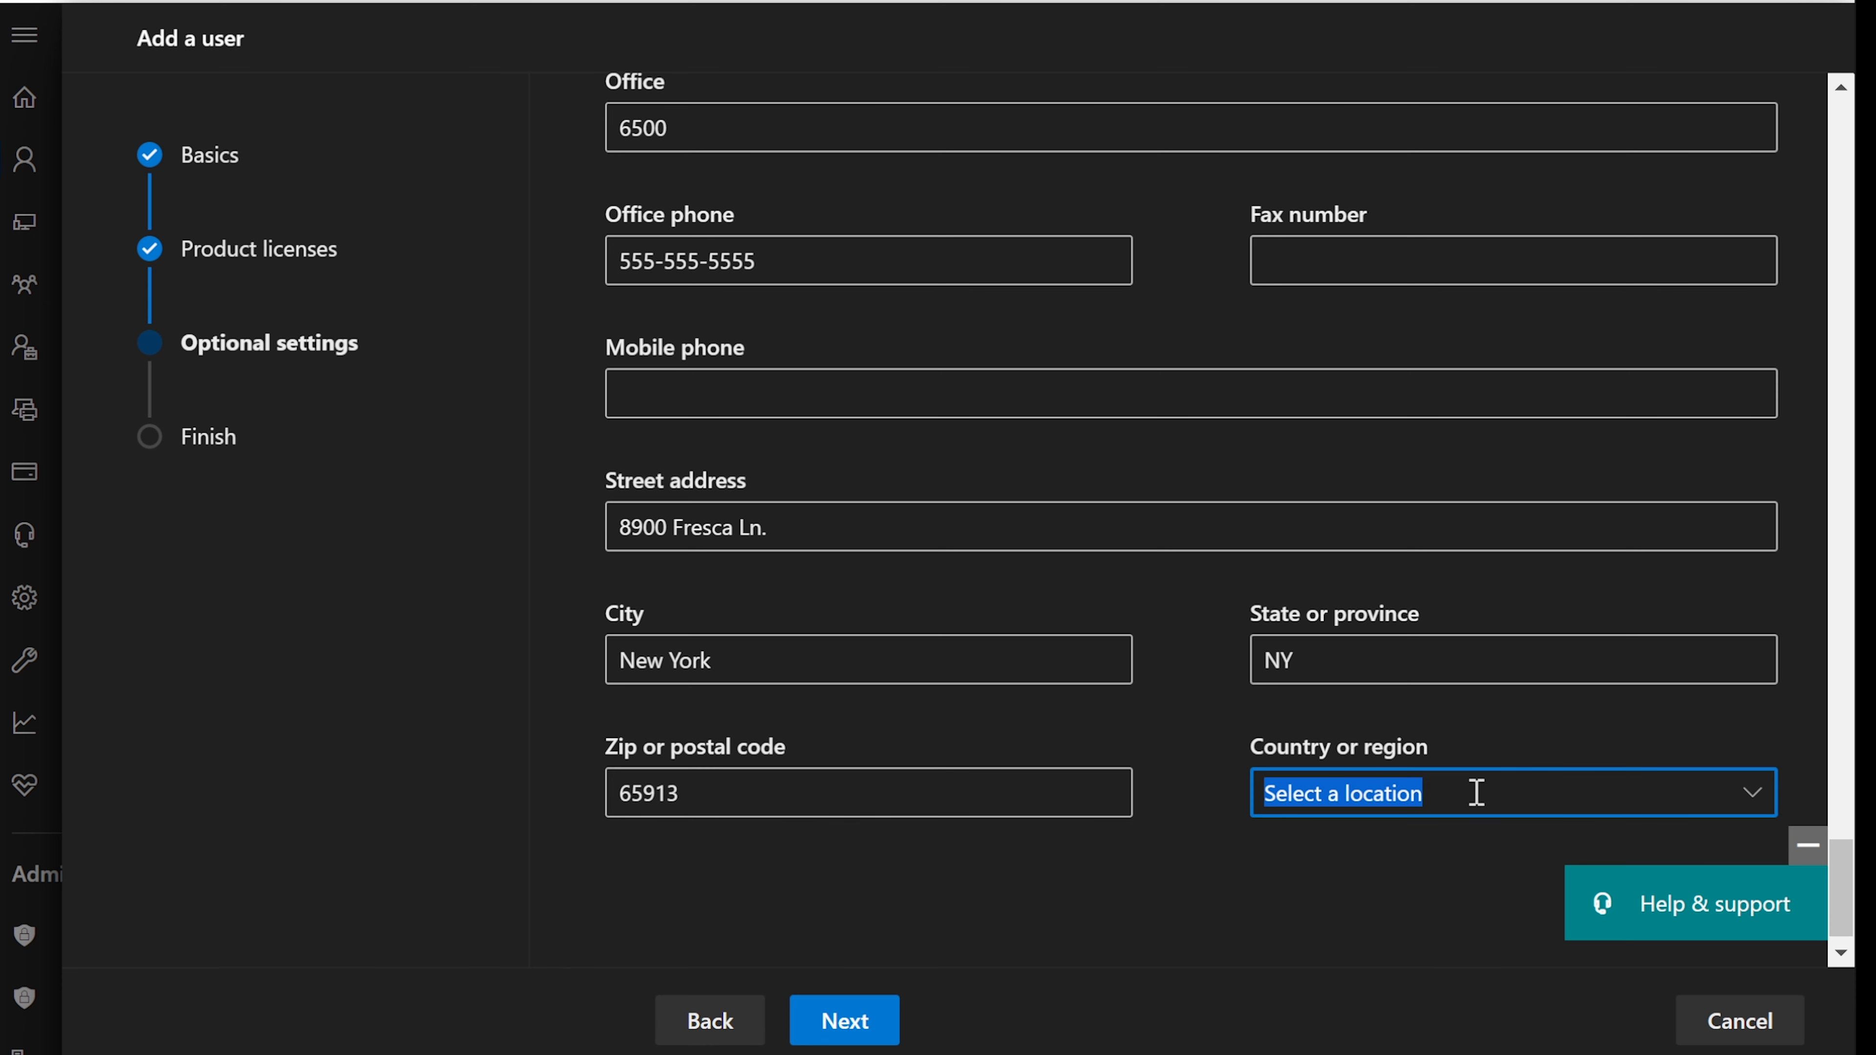
- Choose United States as the country, finish adding the user, and close back to Active users
{"action": "left_click", "coordinate": [1752, 789]}
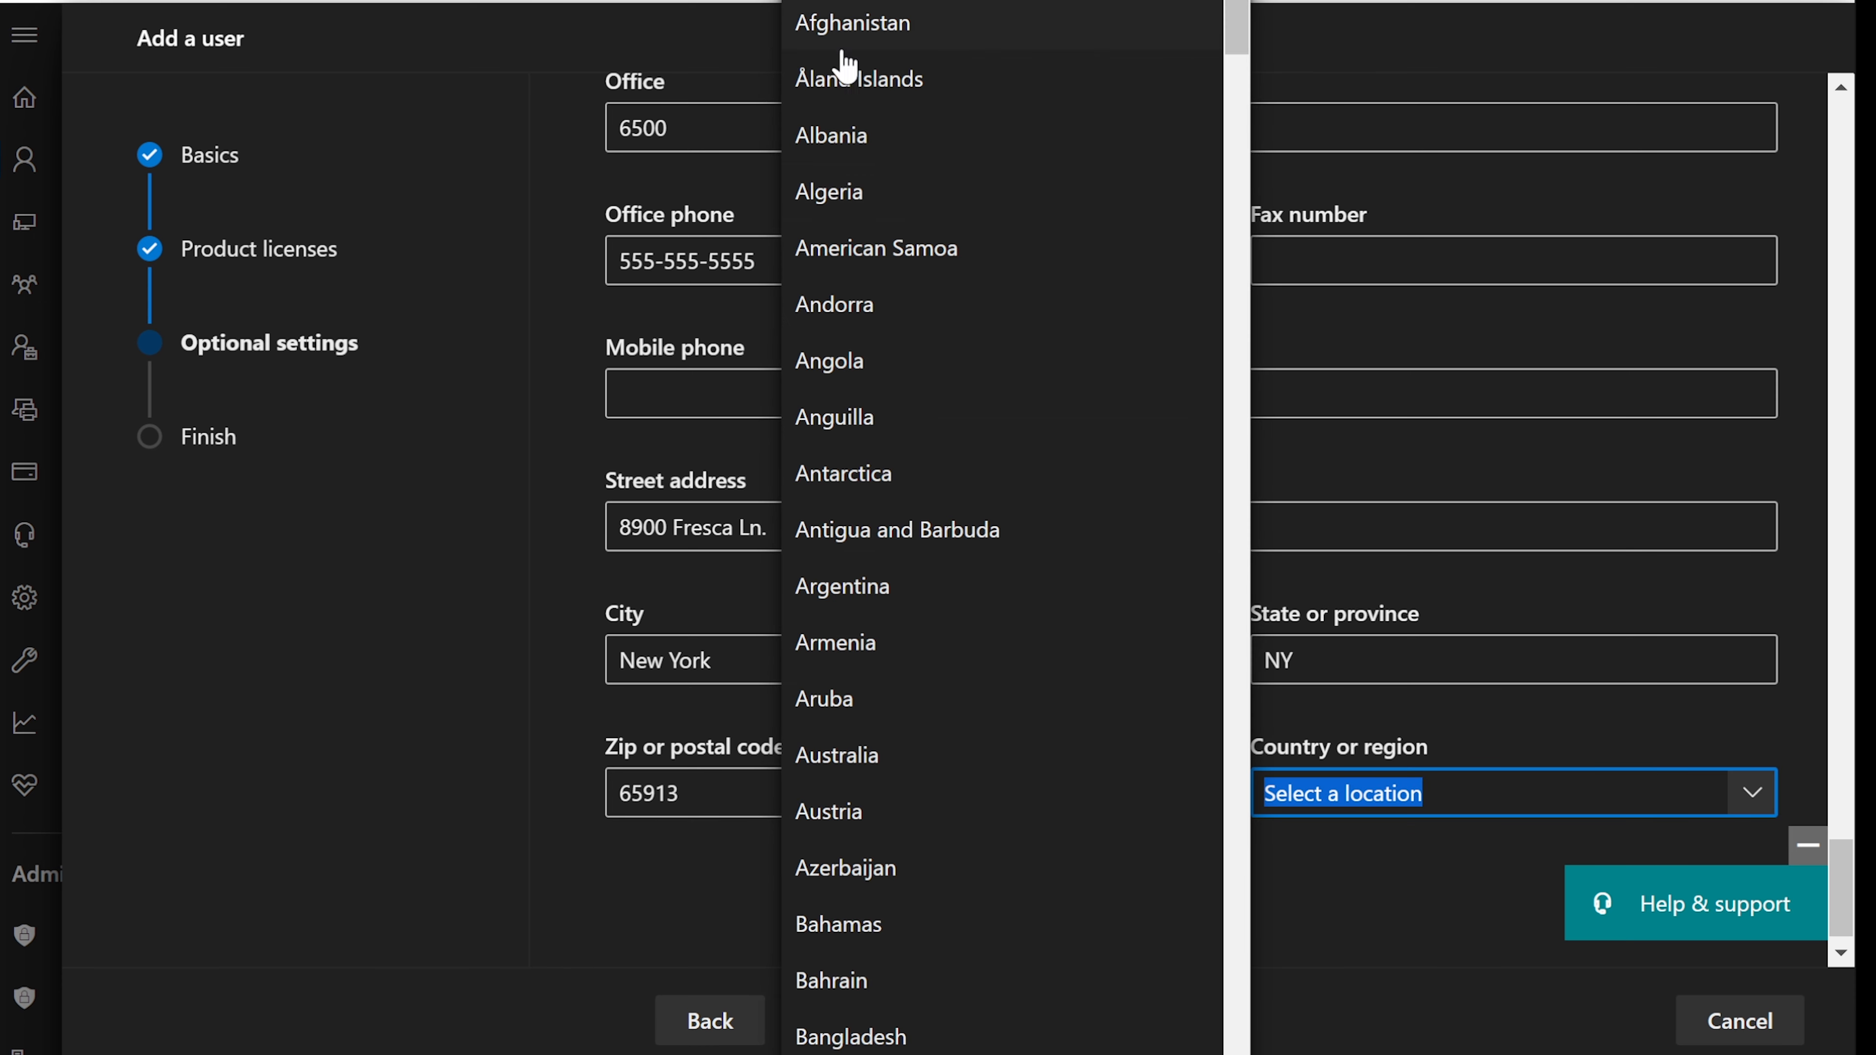
{"action": "left_click", "coordinate": [916, 3]}
{"action": "left_click", "coordinate": [841, 1017]}
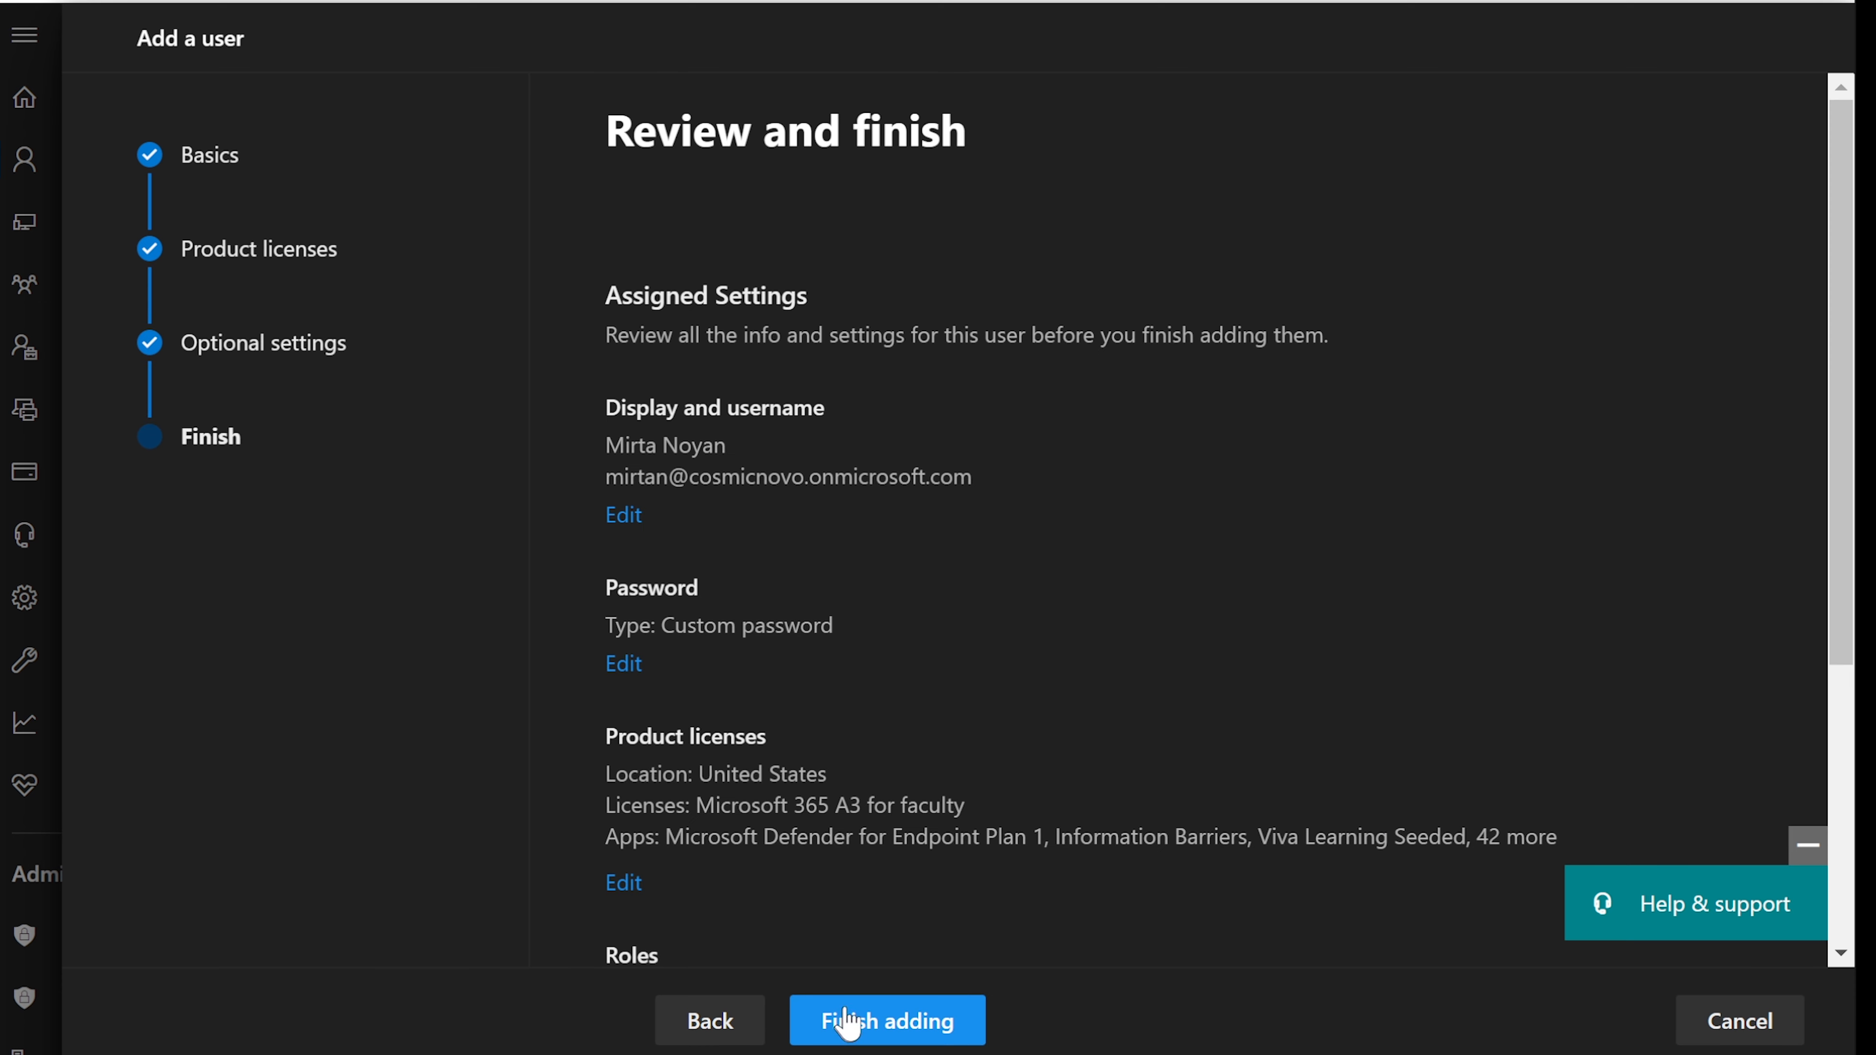
{"action": "scroll", "coordinate": [1015, 726], "scroll_direction": "down", "scroll_amount": 5}
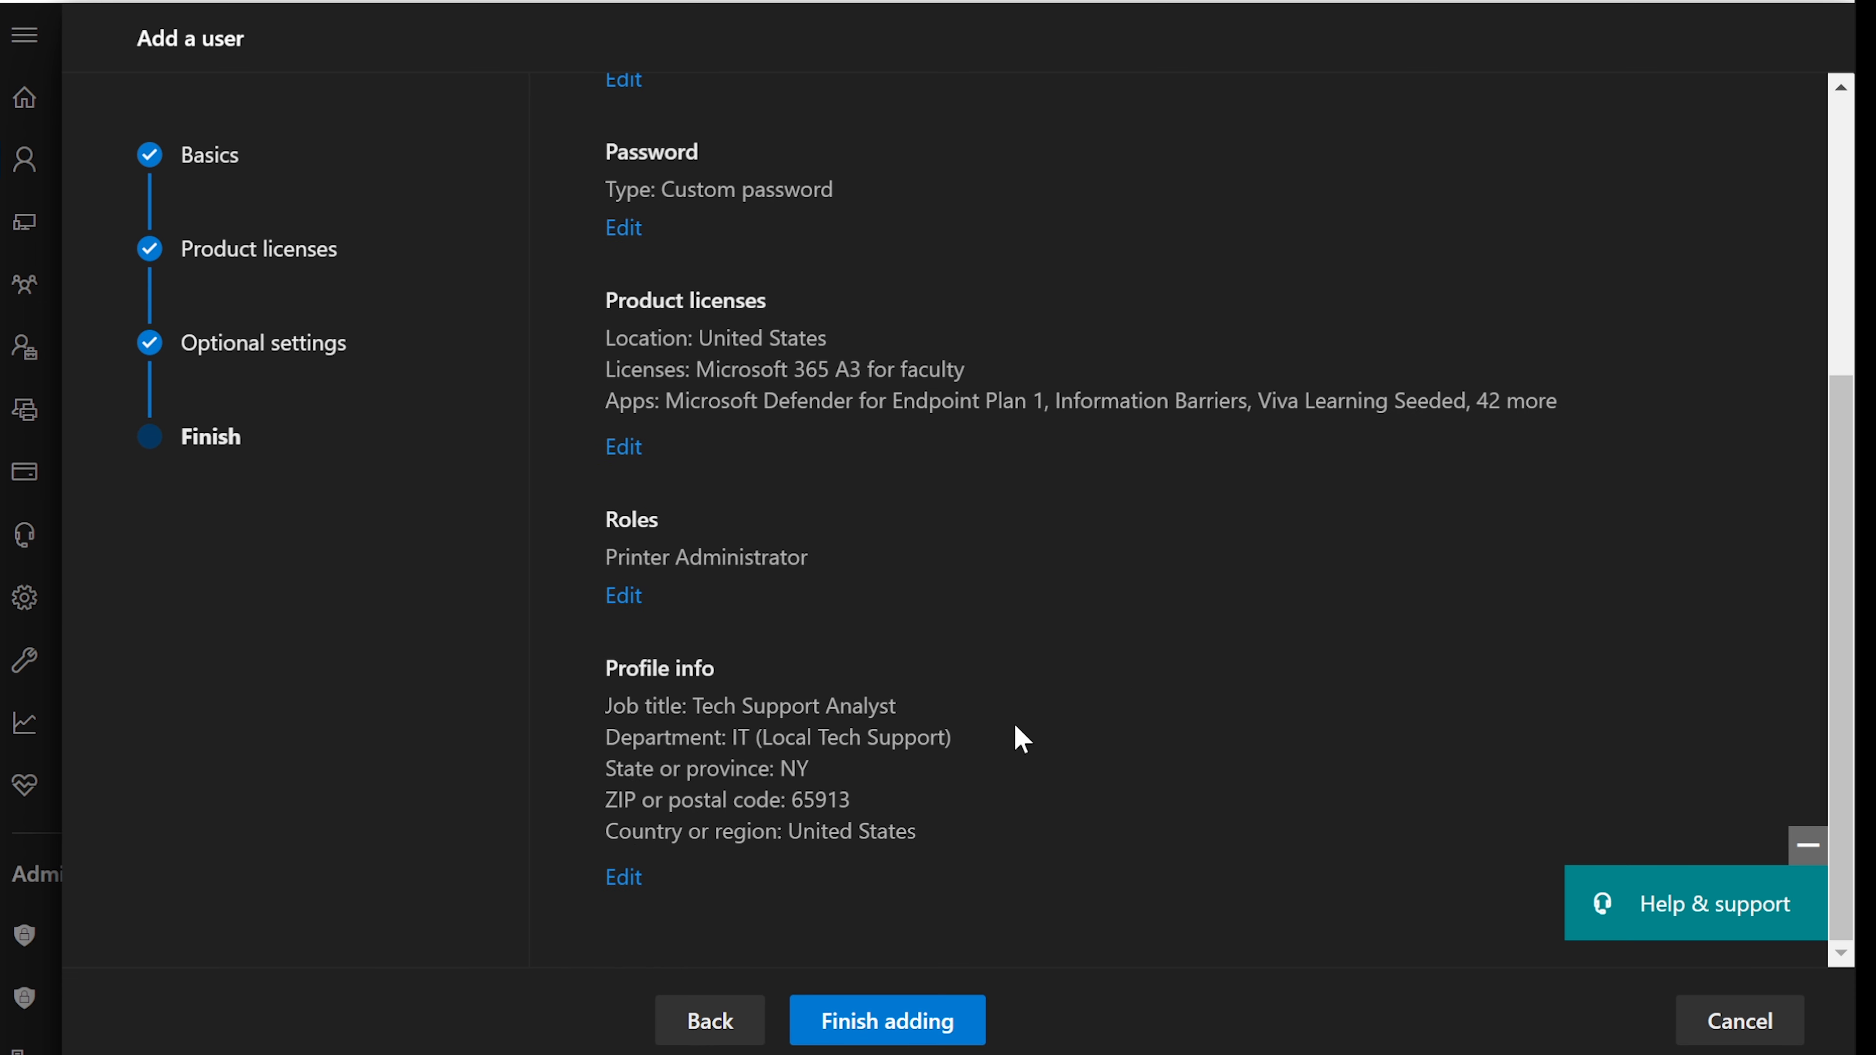
{"action": "left_click", "coordinate": [892, 1019]}
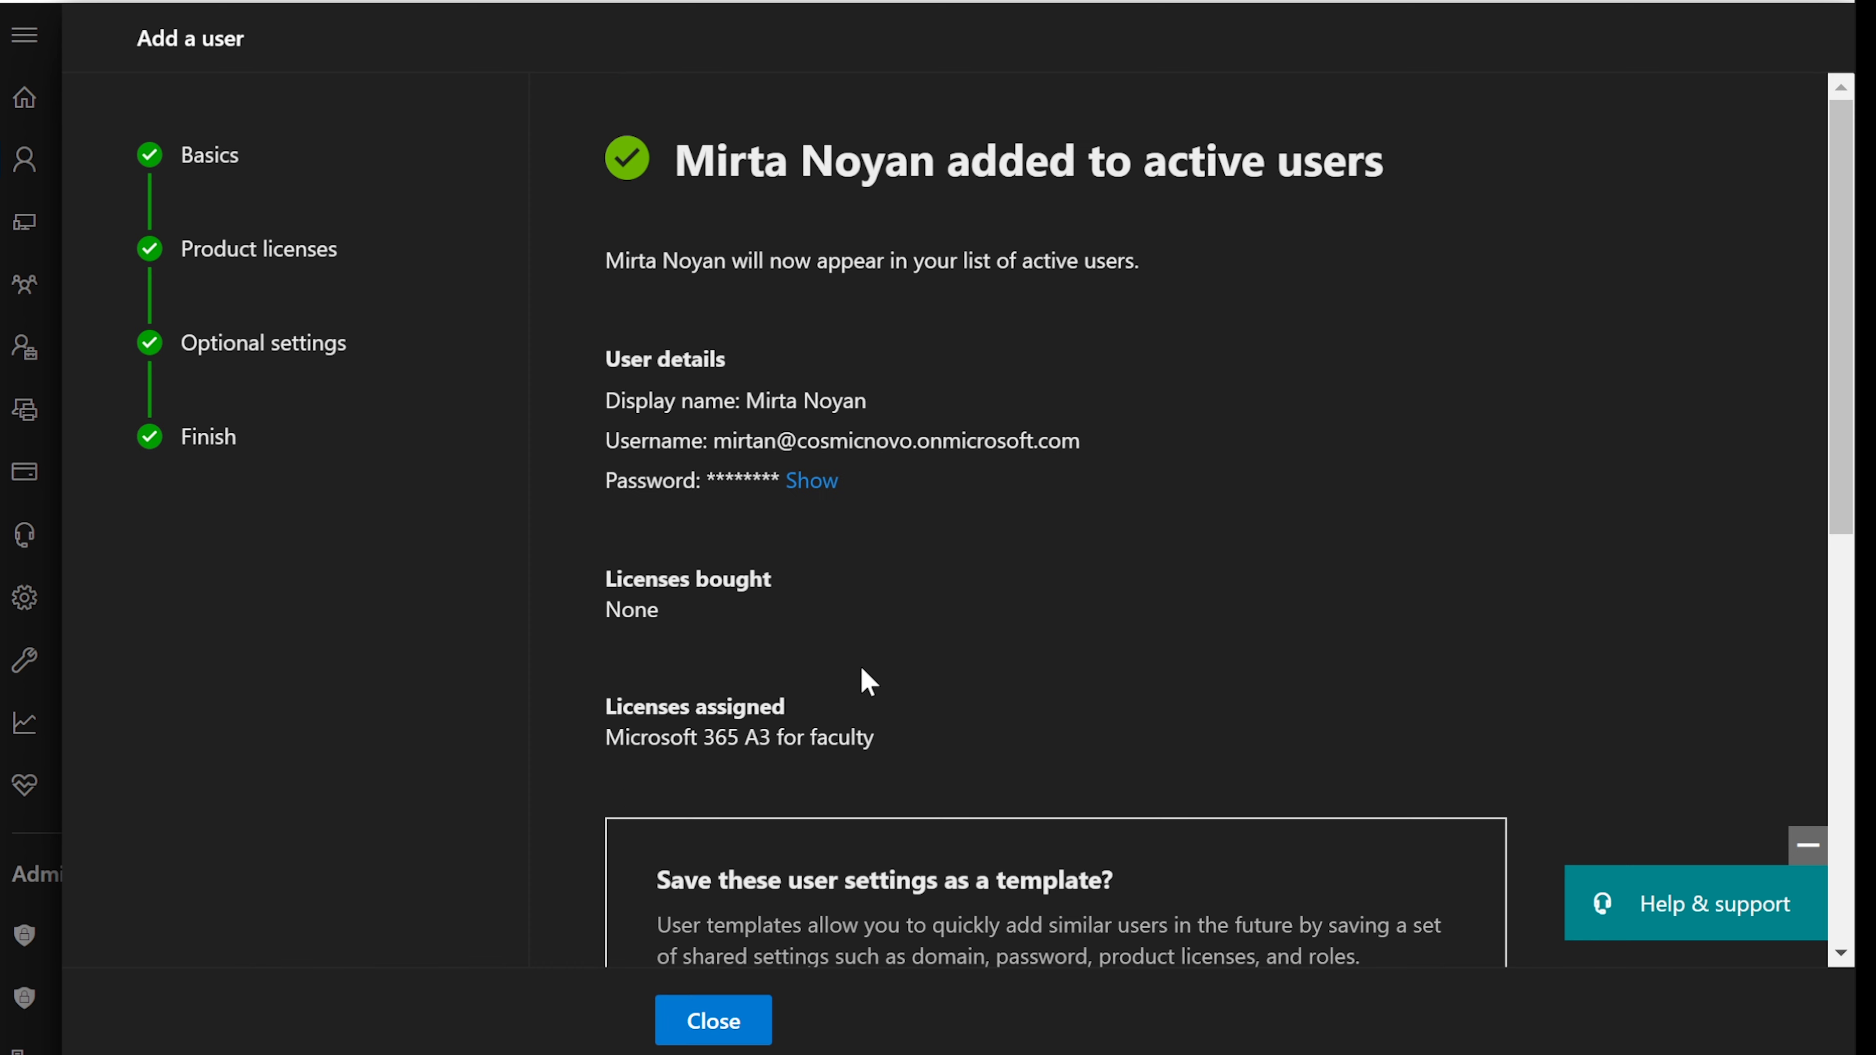
{"action": "scroll", "coordinate": [861, 669], "scroll_direction": "down", "scroll_amount": 10}
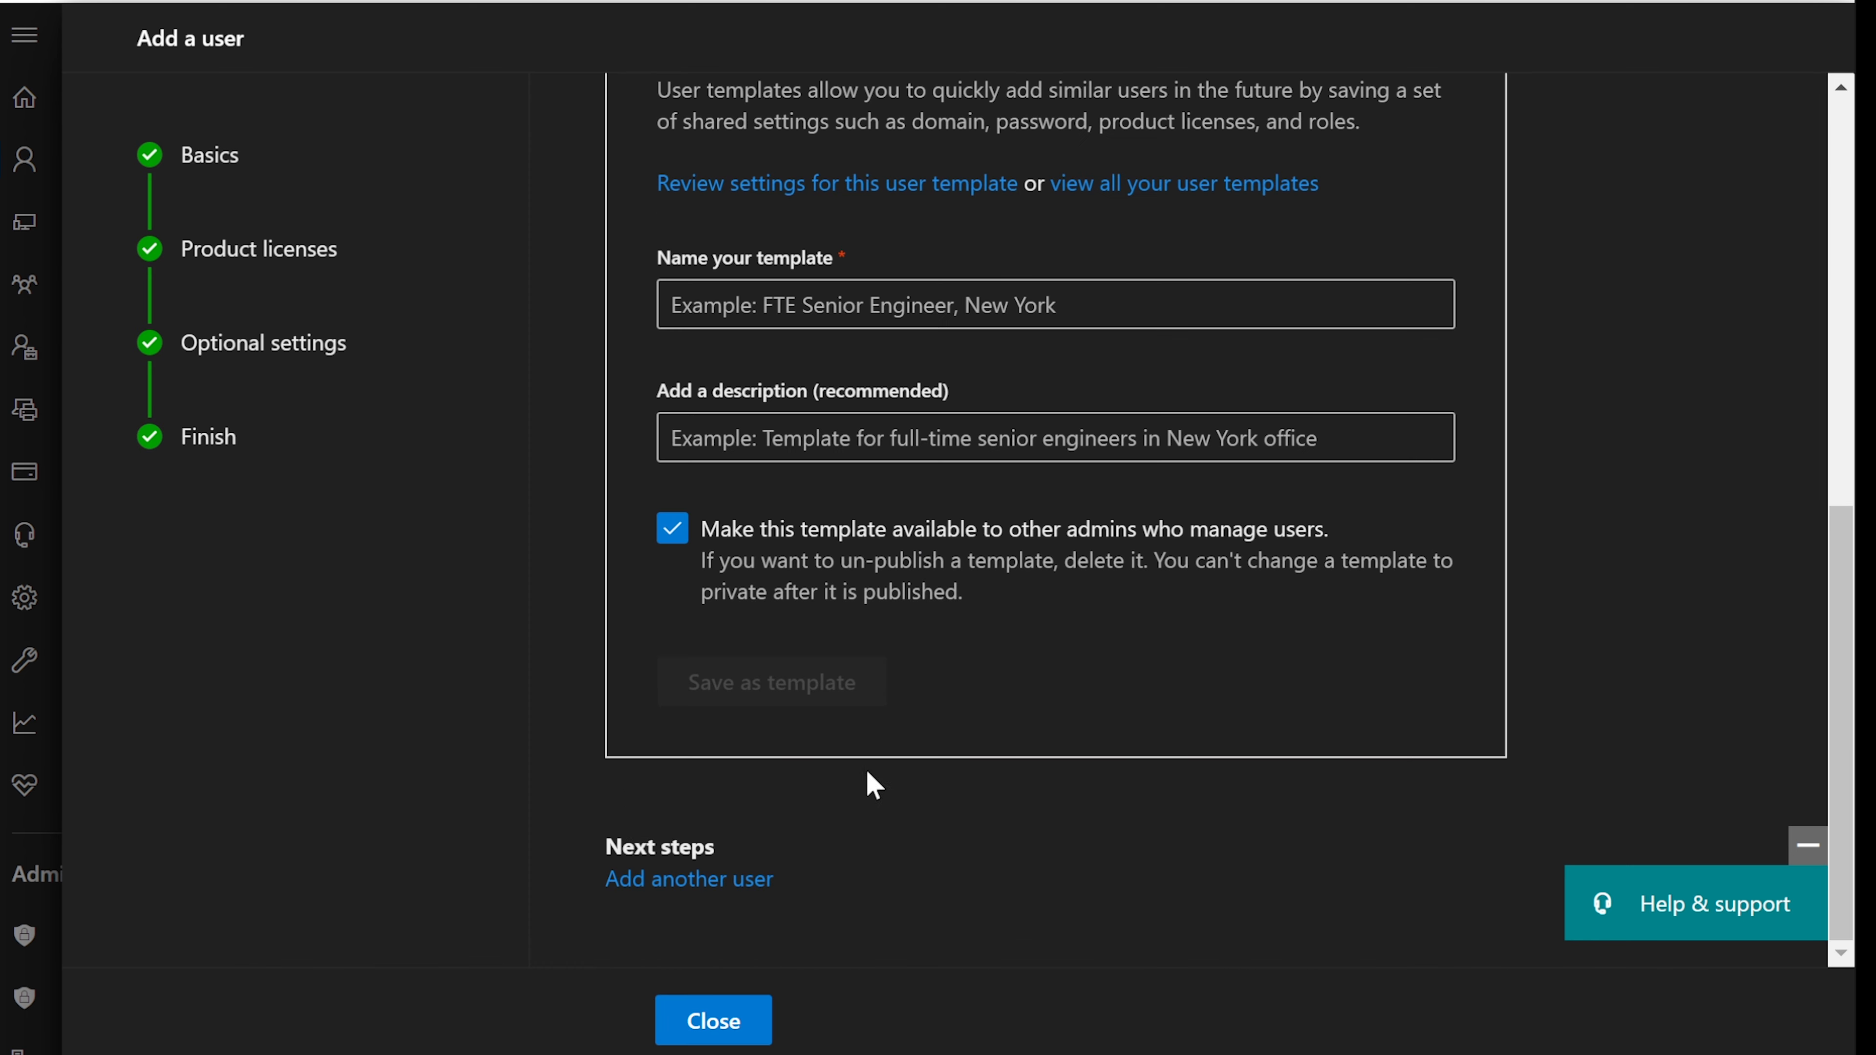
{"action": "left_click", "coordinate": [710, 1021]}
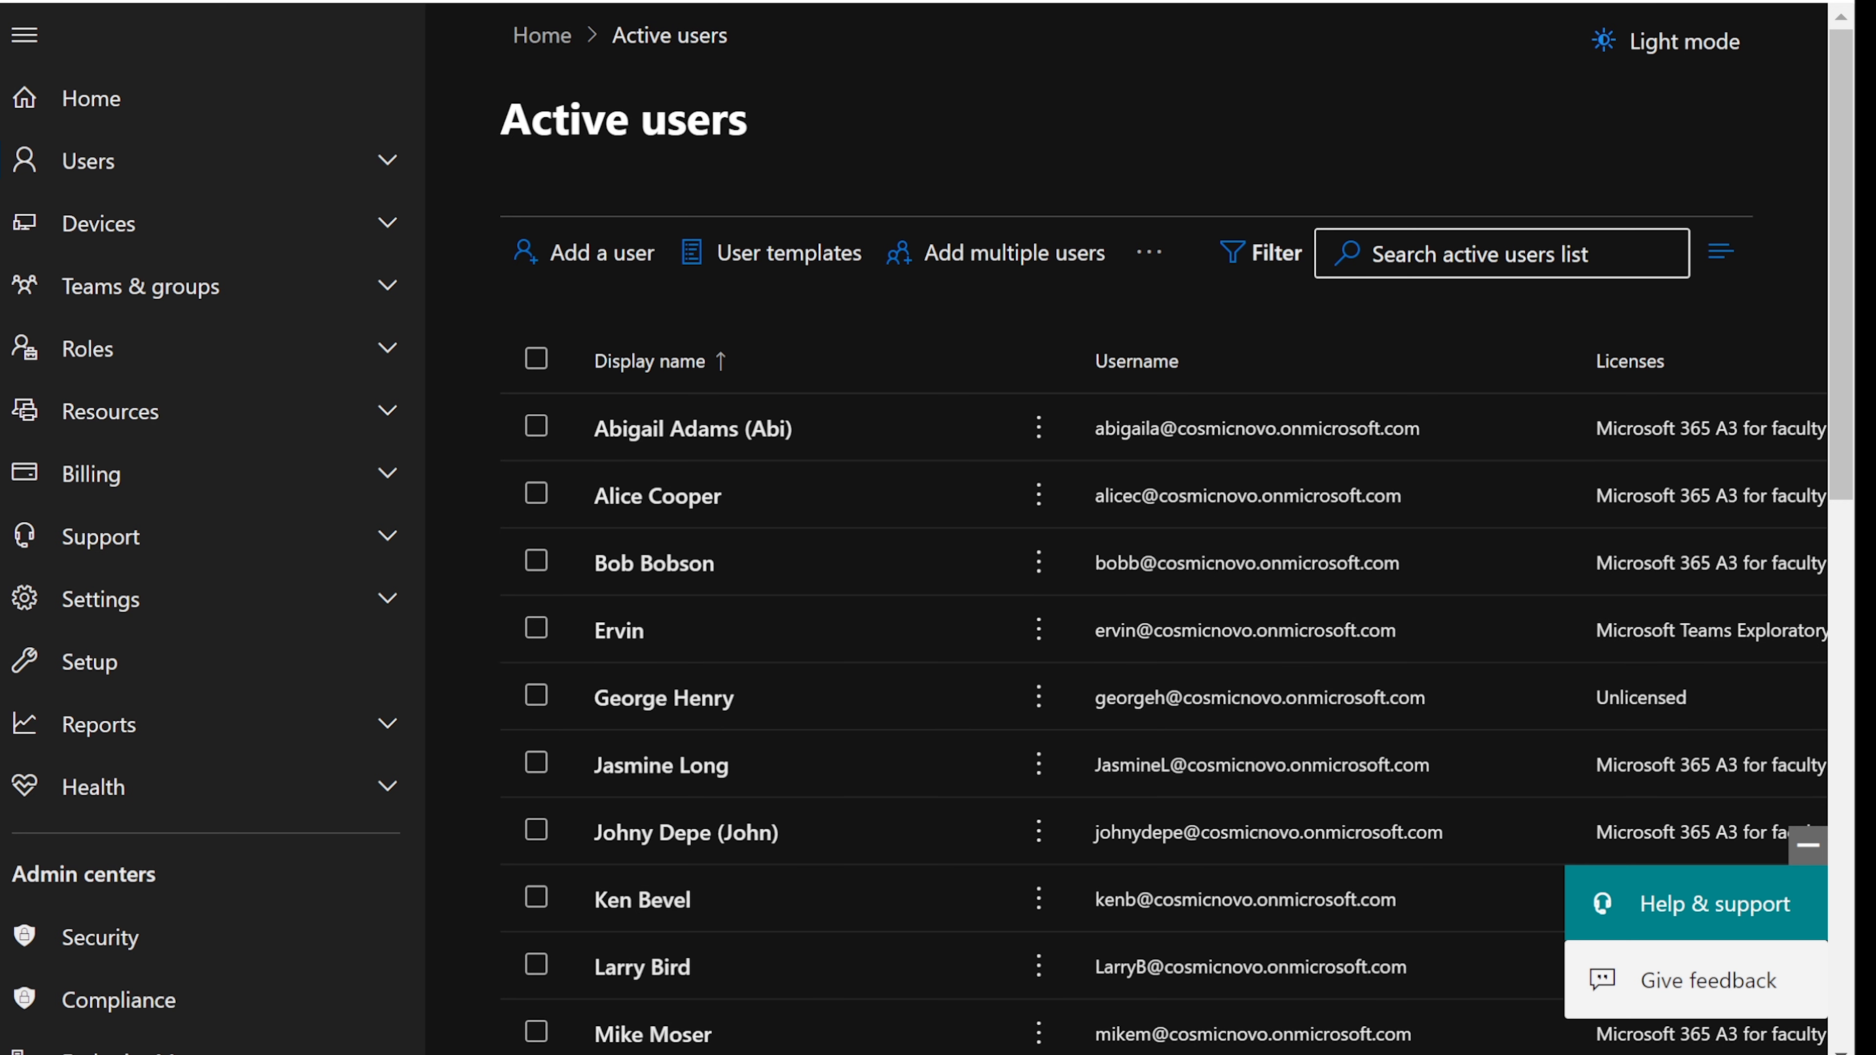
{"action": "mouse_move", "coordinate": [1644, 1053]}
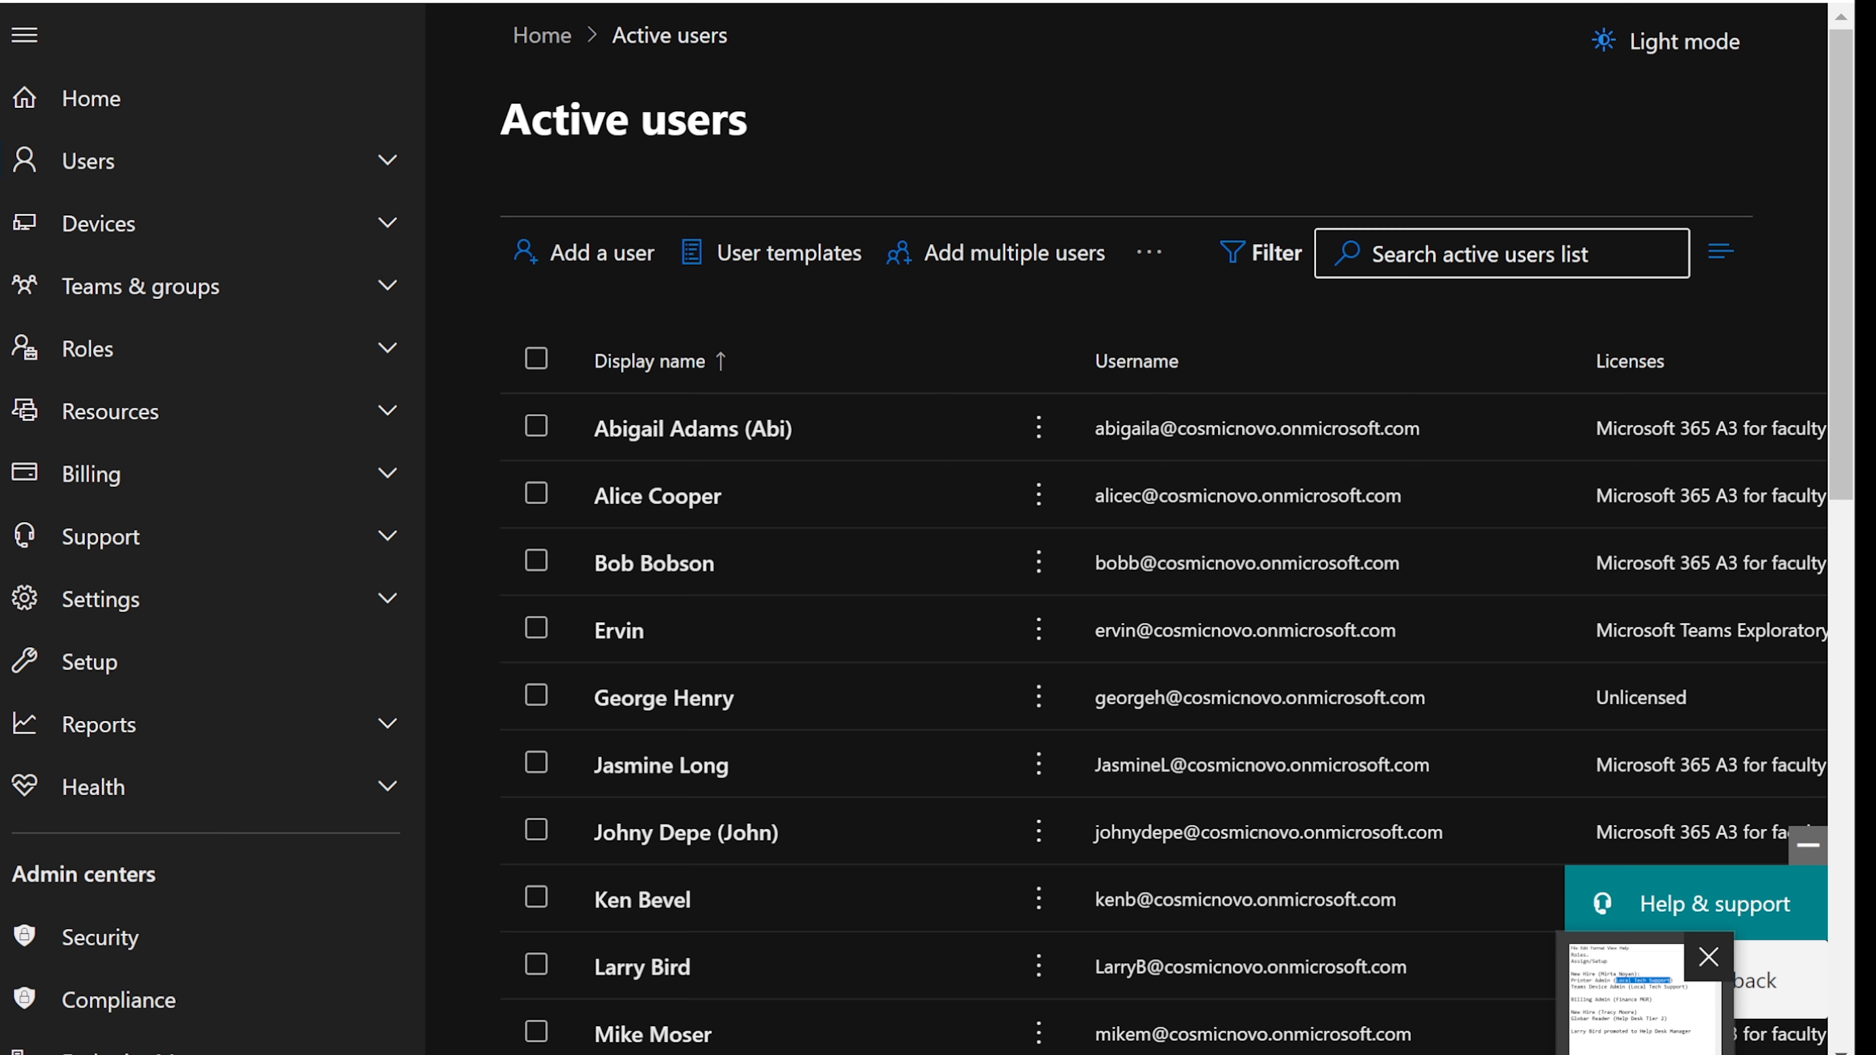
{"action": "left_click", "coordinate": [1639, 998]}
{"action": "left_click", "coordinate": [806, 290]}
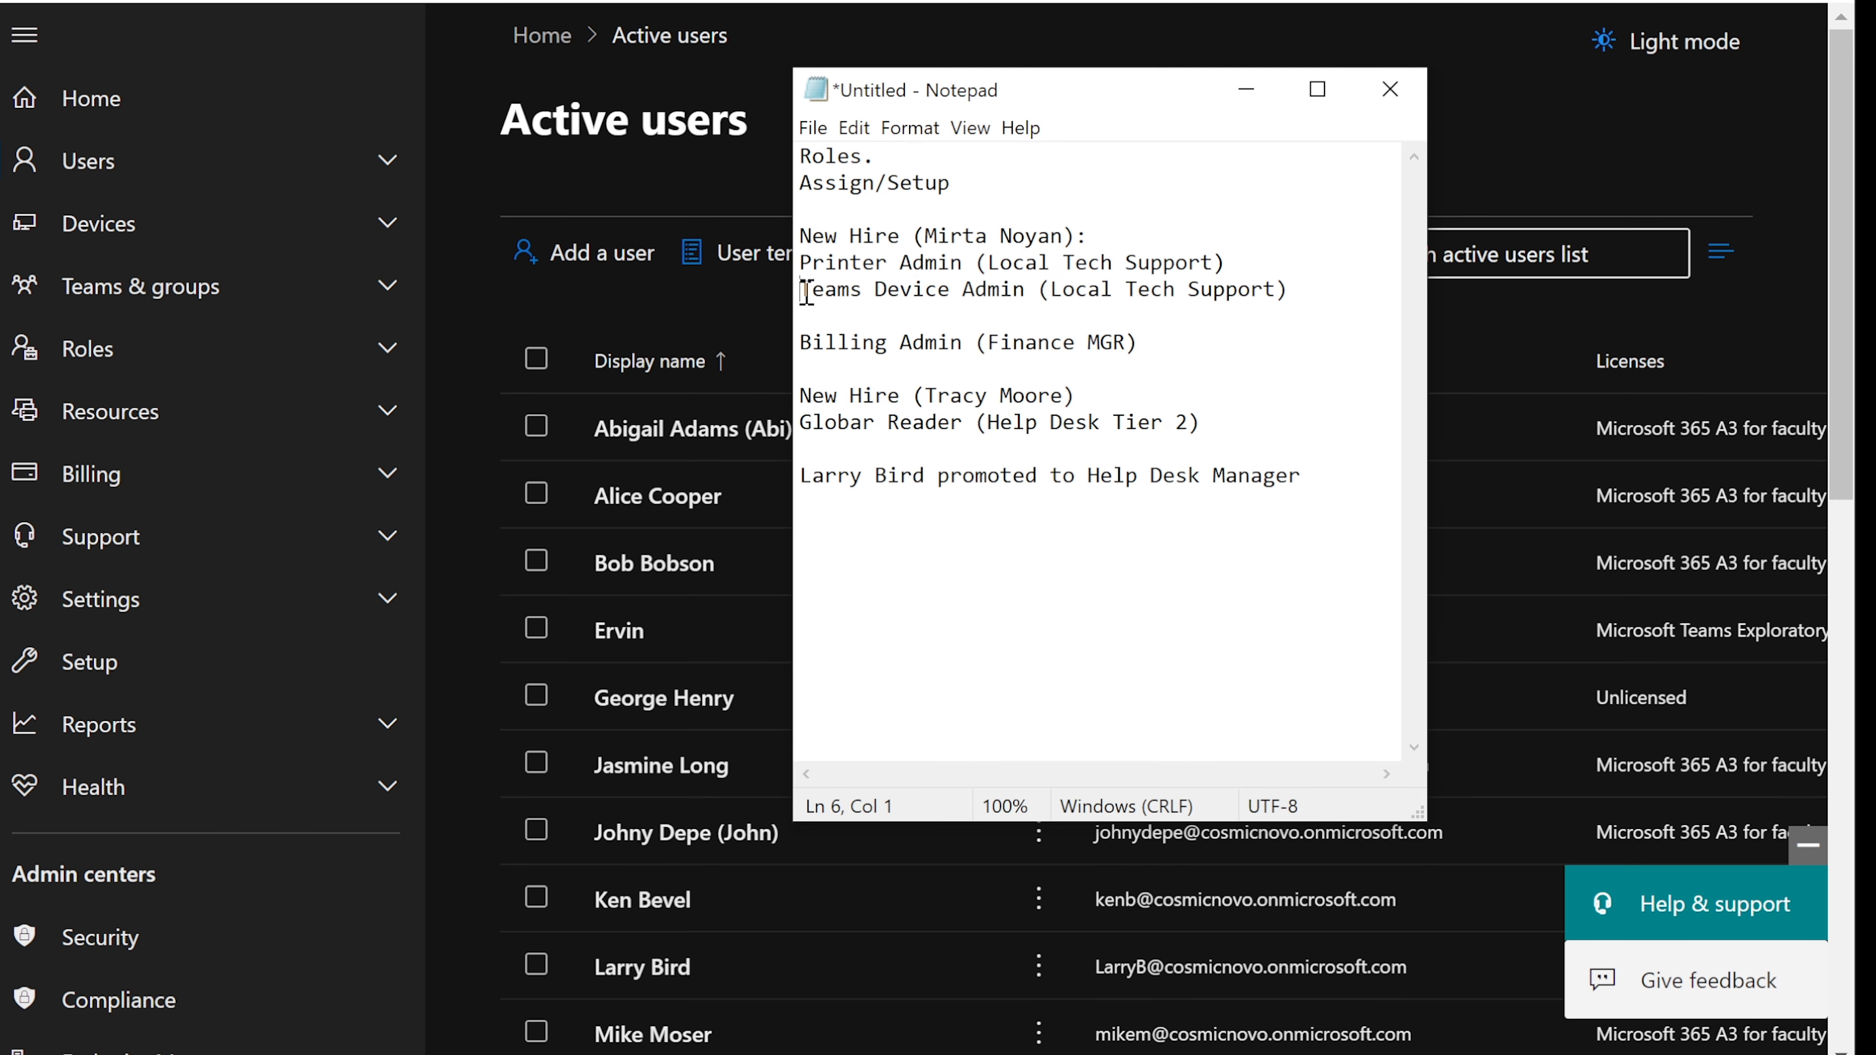
{"action": "left_click_drag", "start_coordinate": [806, 290], "coordinate": [1030, 294]}
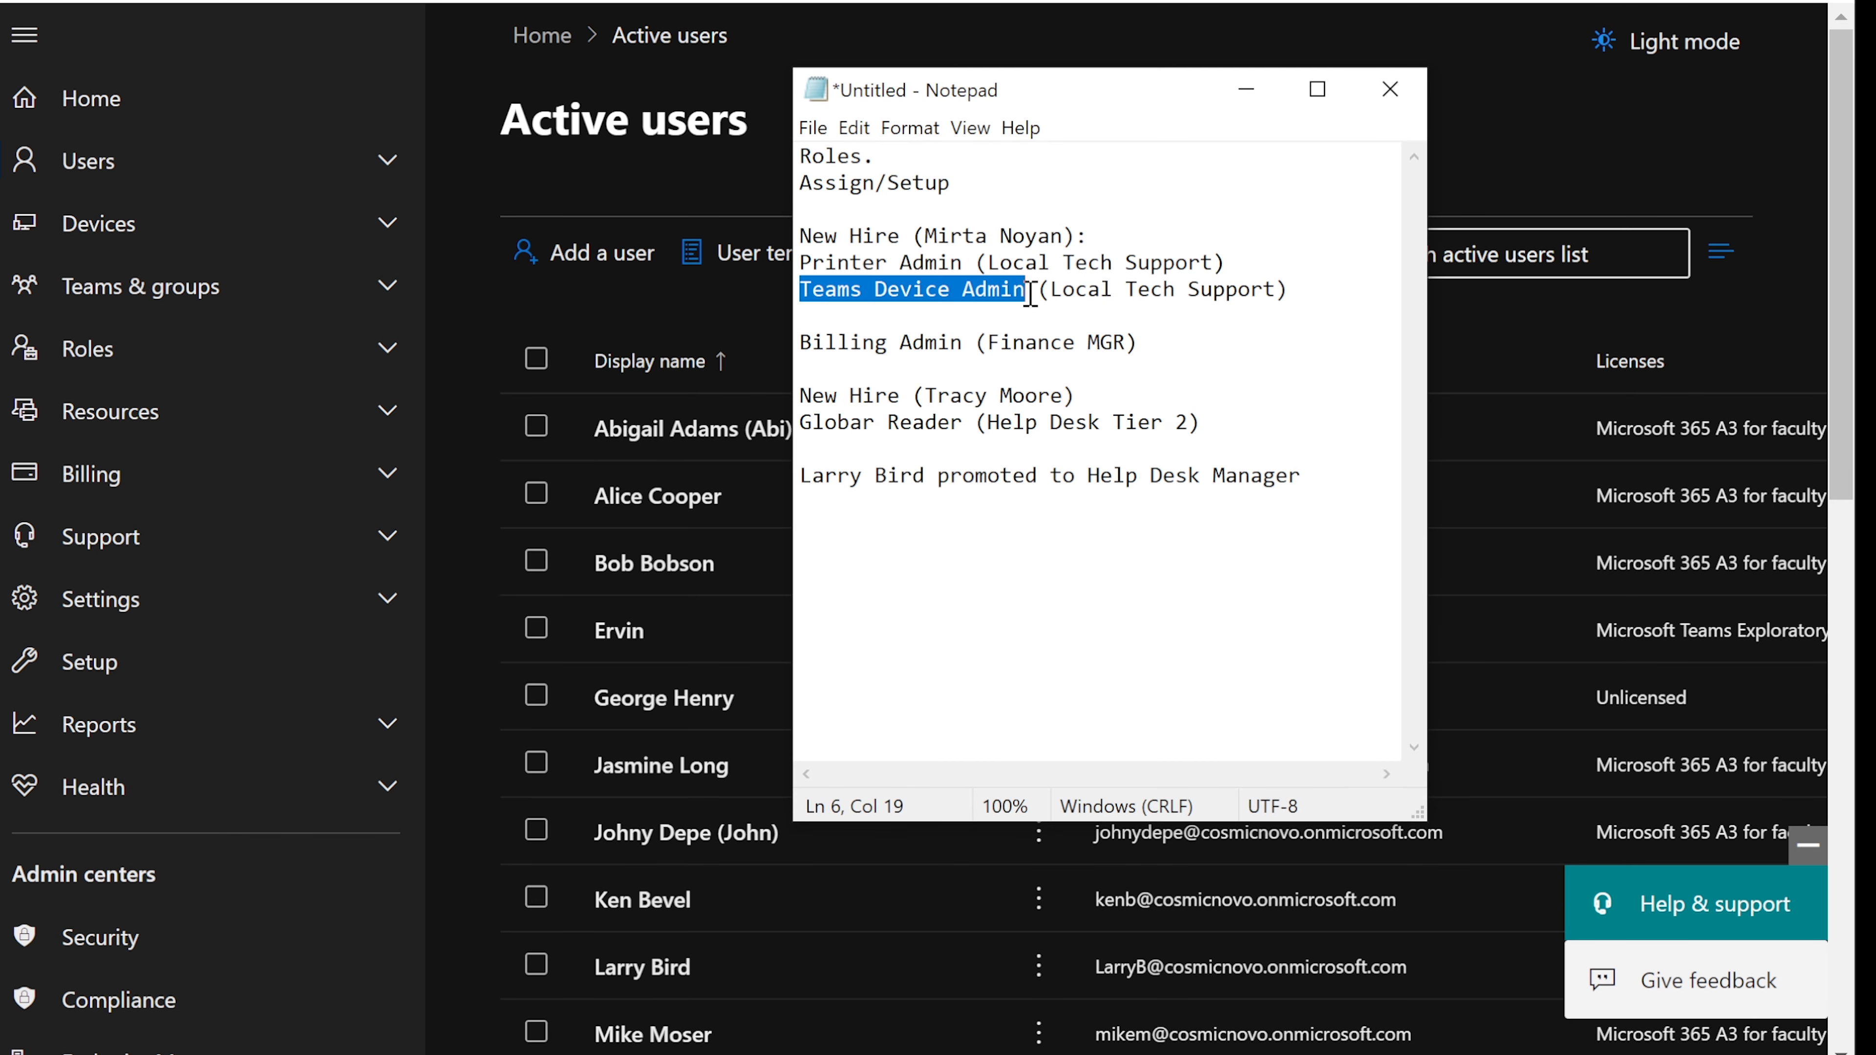
{"action": "left_click", "coordinate": [1229, 95]}
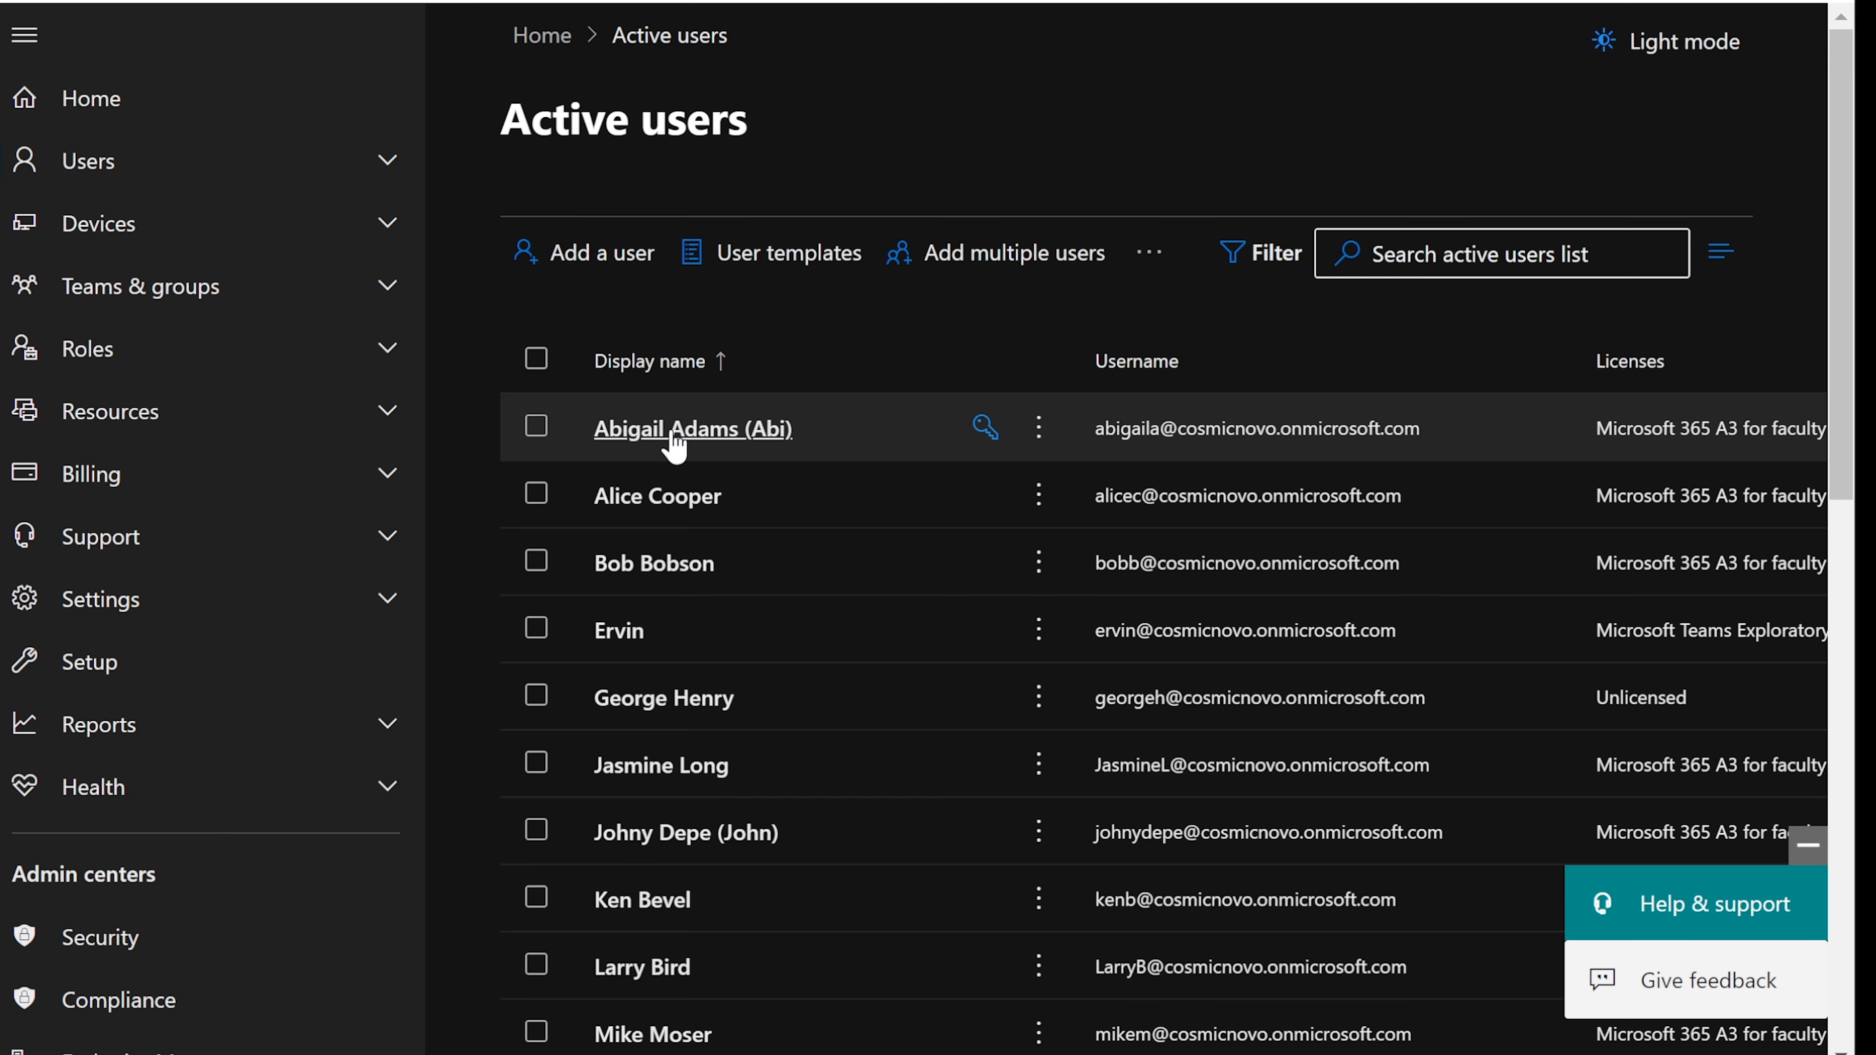
{"action": "scroll", "coordinate": [673, 439], "scroll_direction": "down", "scroll_amount": 2}
{"action": "scroll", "coordinate": [670, 421], "scroll_direction": "down", "scroll_amount": 2}
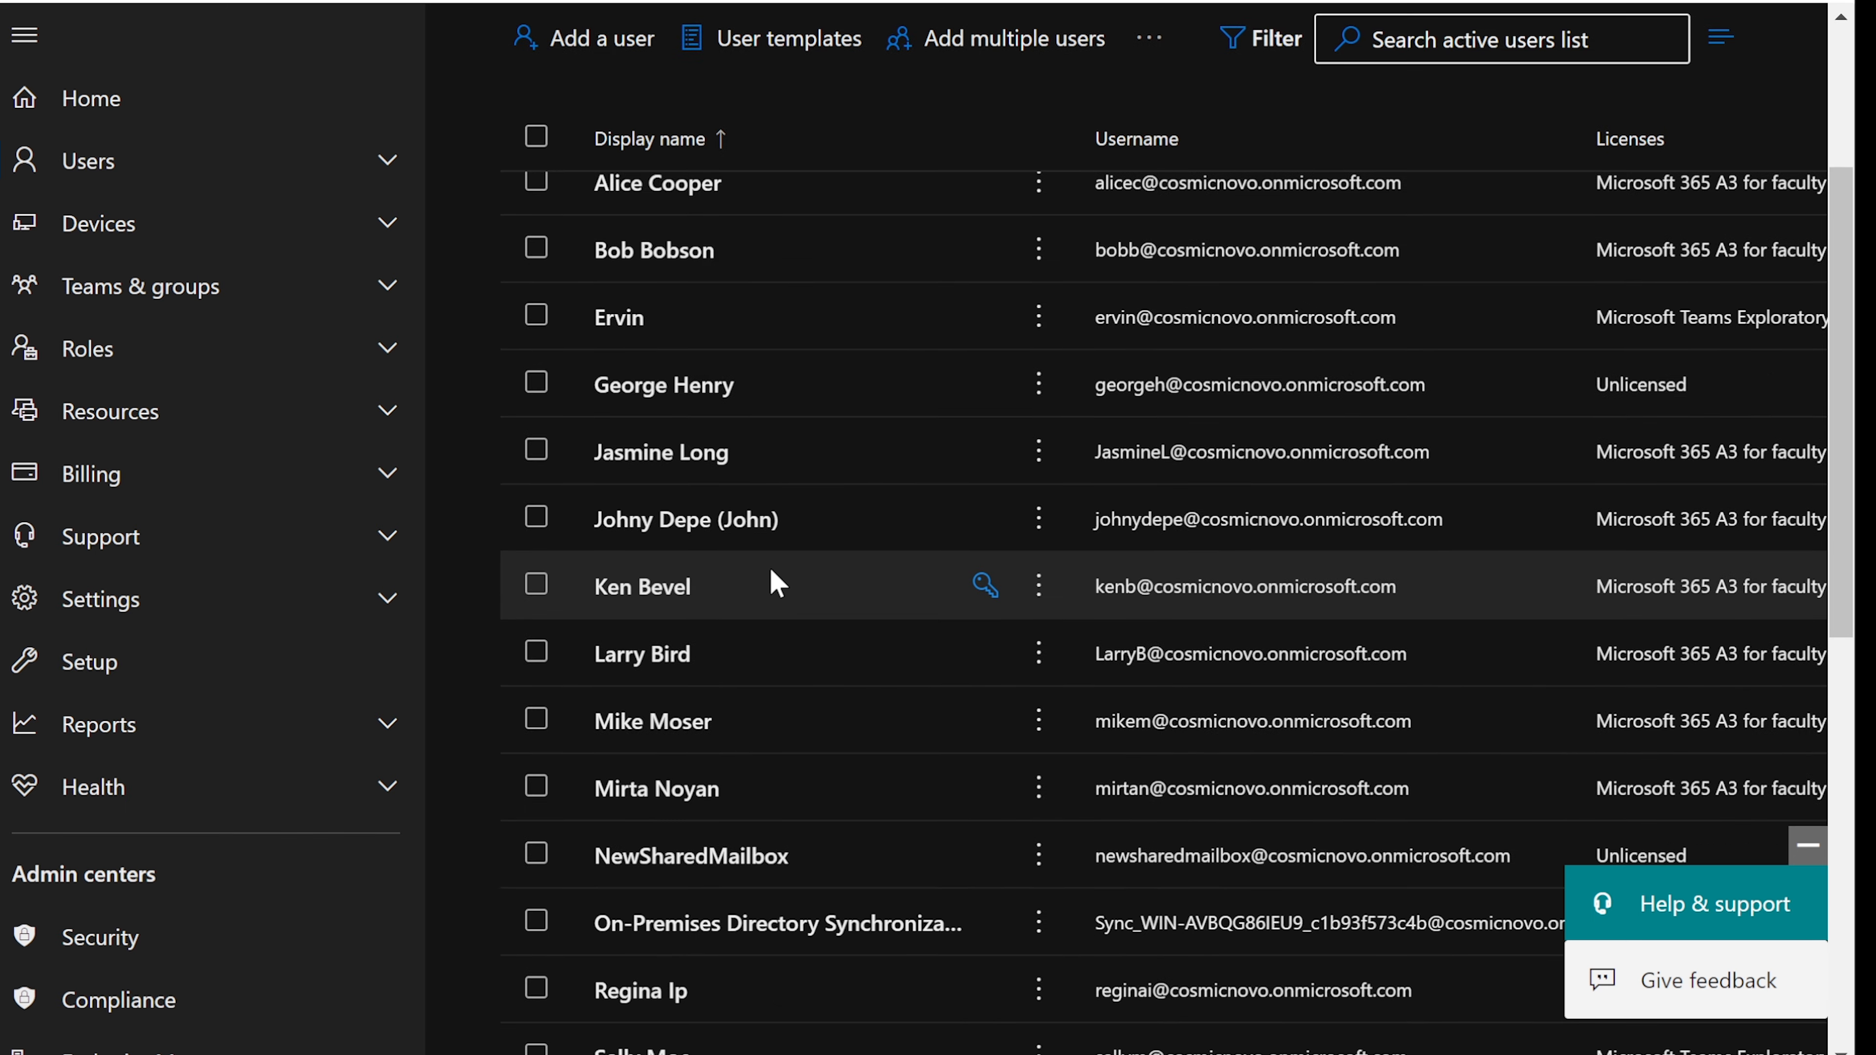
{"action": "scroll", "coordinate": [769, 569], "scroll_direction": "down", "scroll_amount": 2}
{"action": "left_click", "coordinate": [675, 583]}
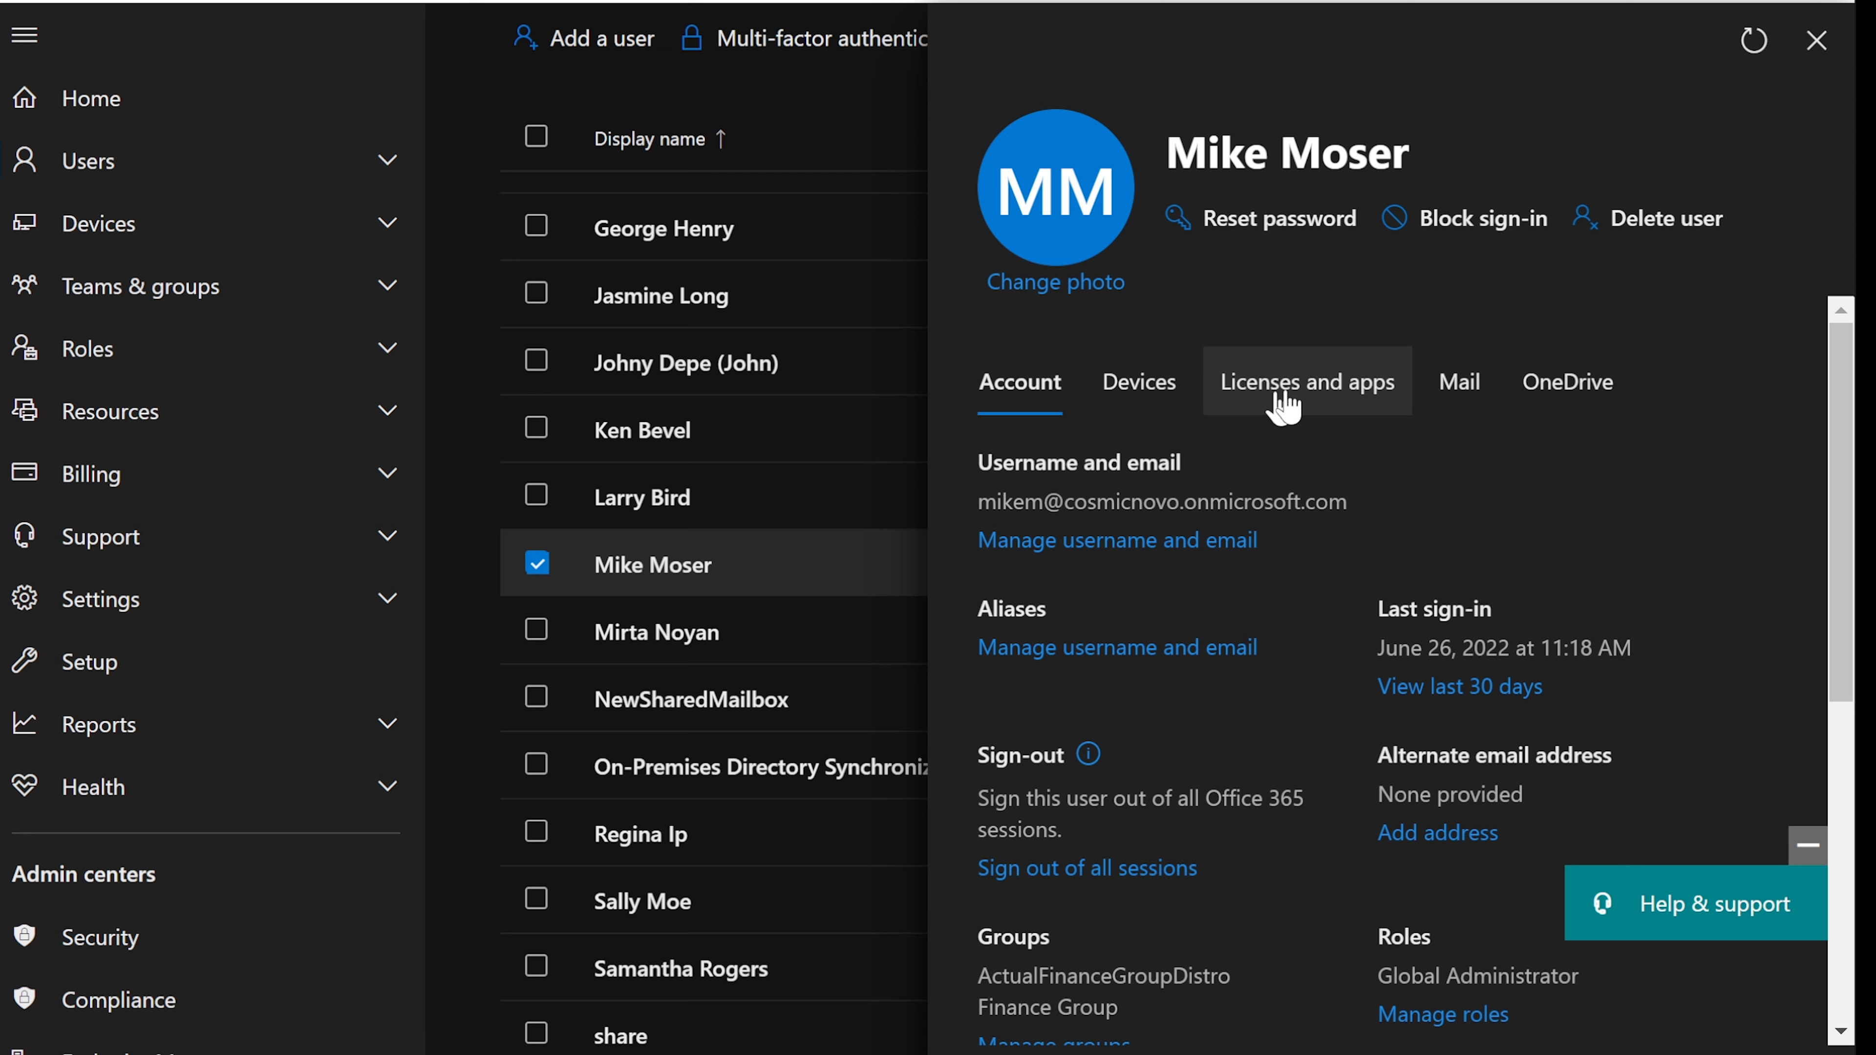
{"action": "left_click", "coordinate": [1324, 402]}
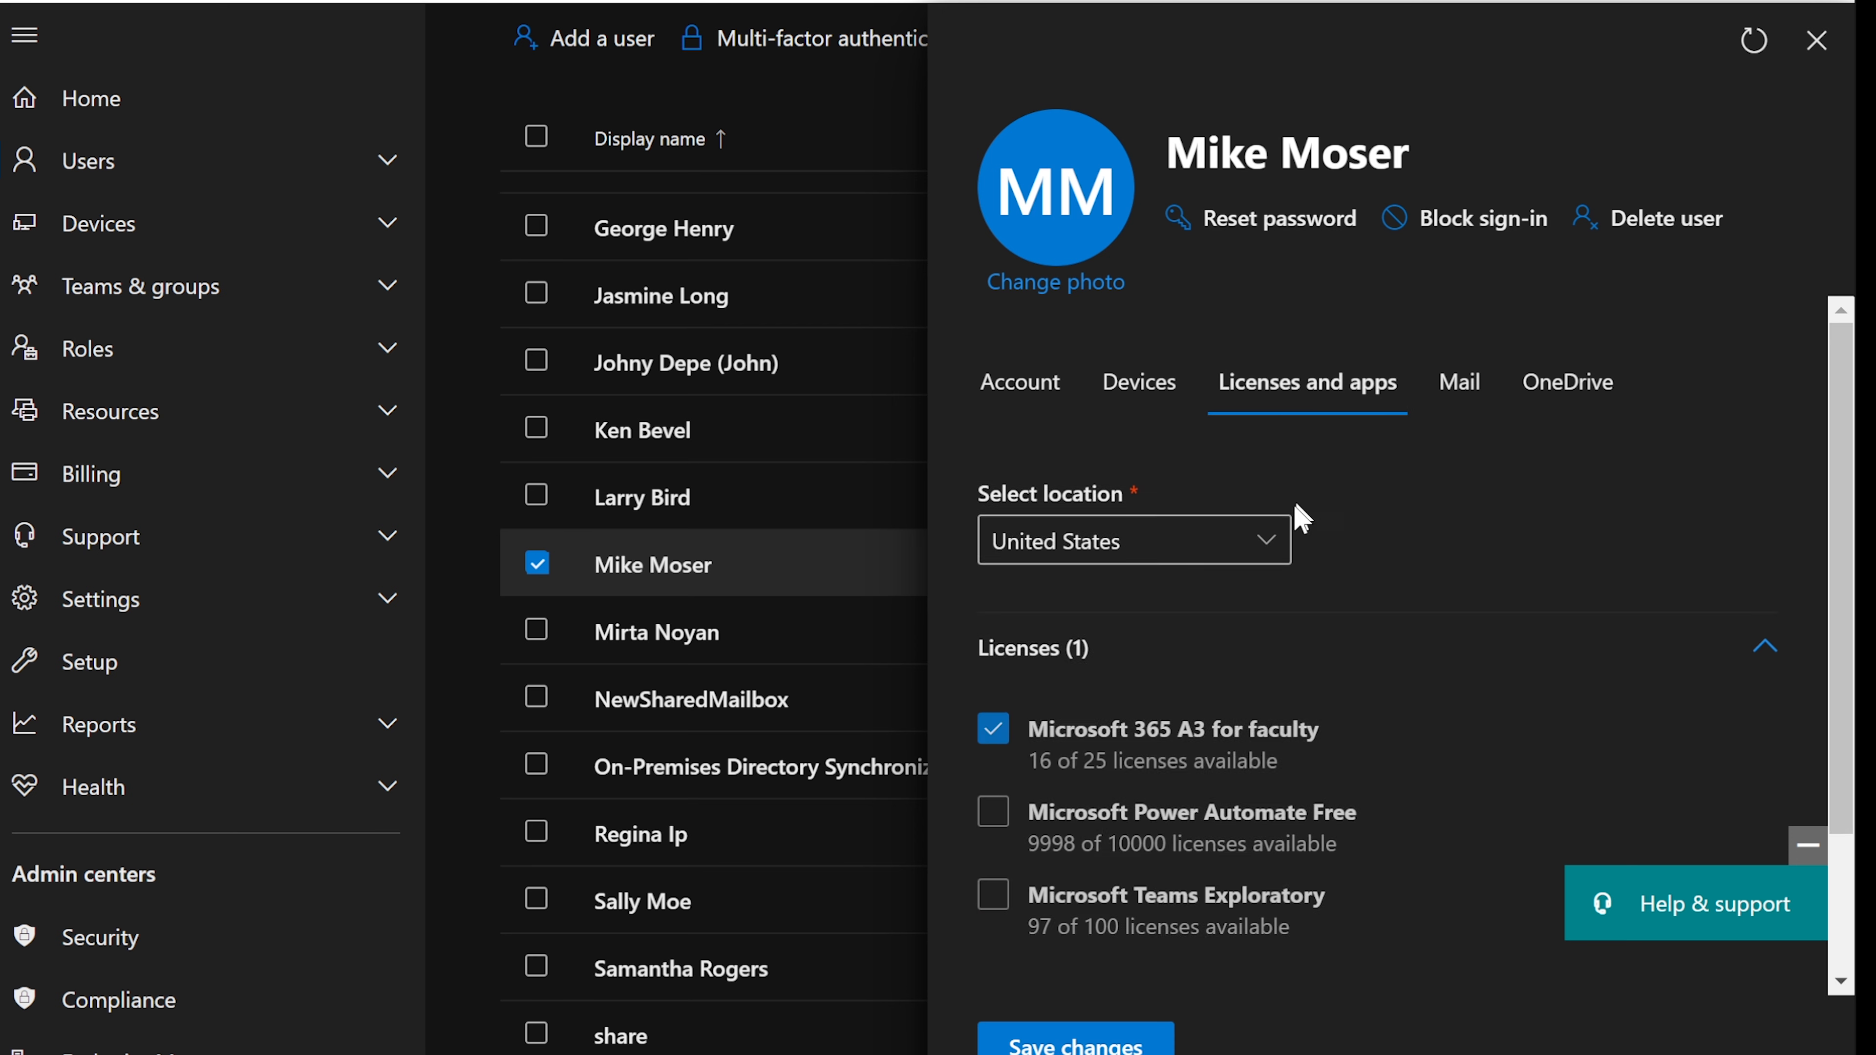
{"action": "scroll", "coordinate": [1292, 518], "scroll_direction": "down", "scroll_amount": 3}
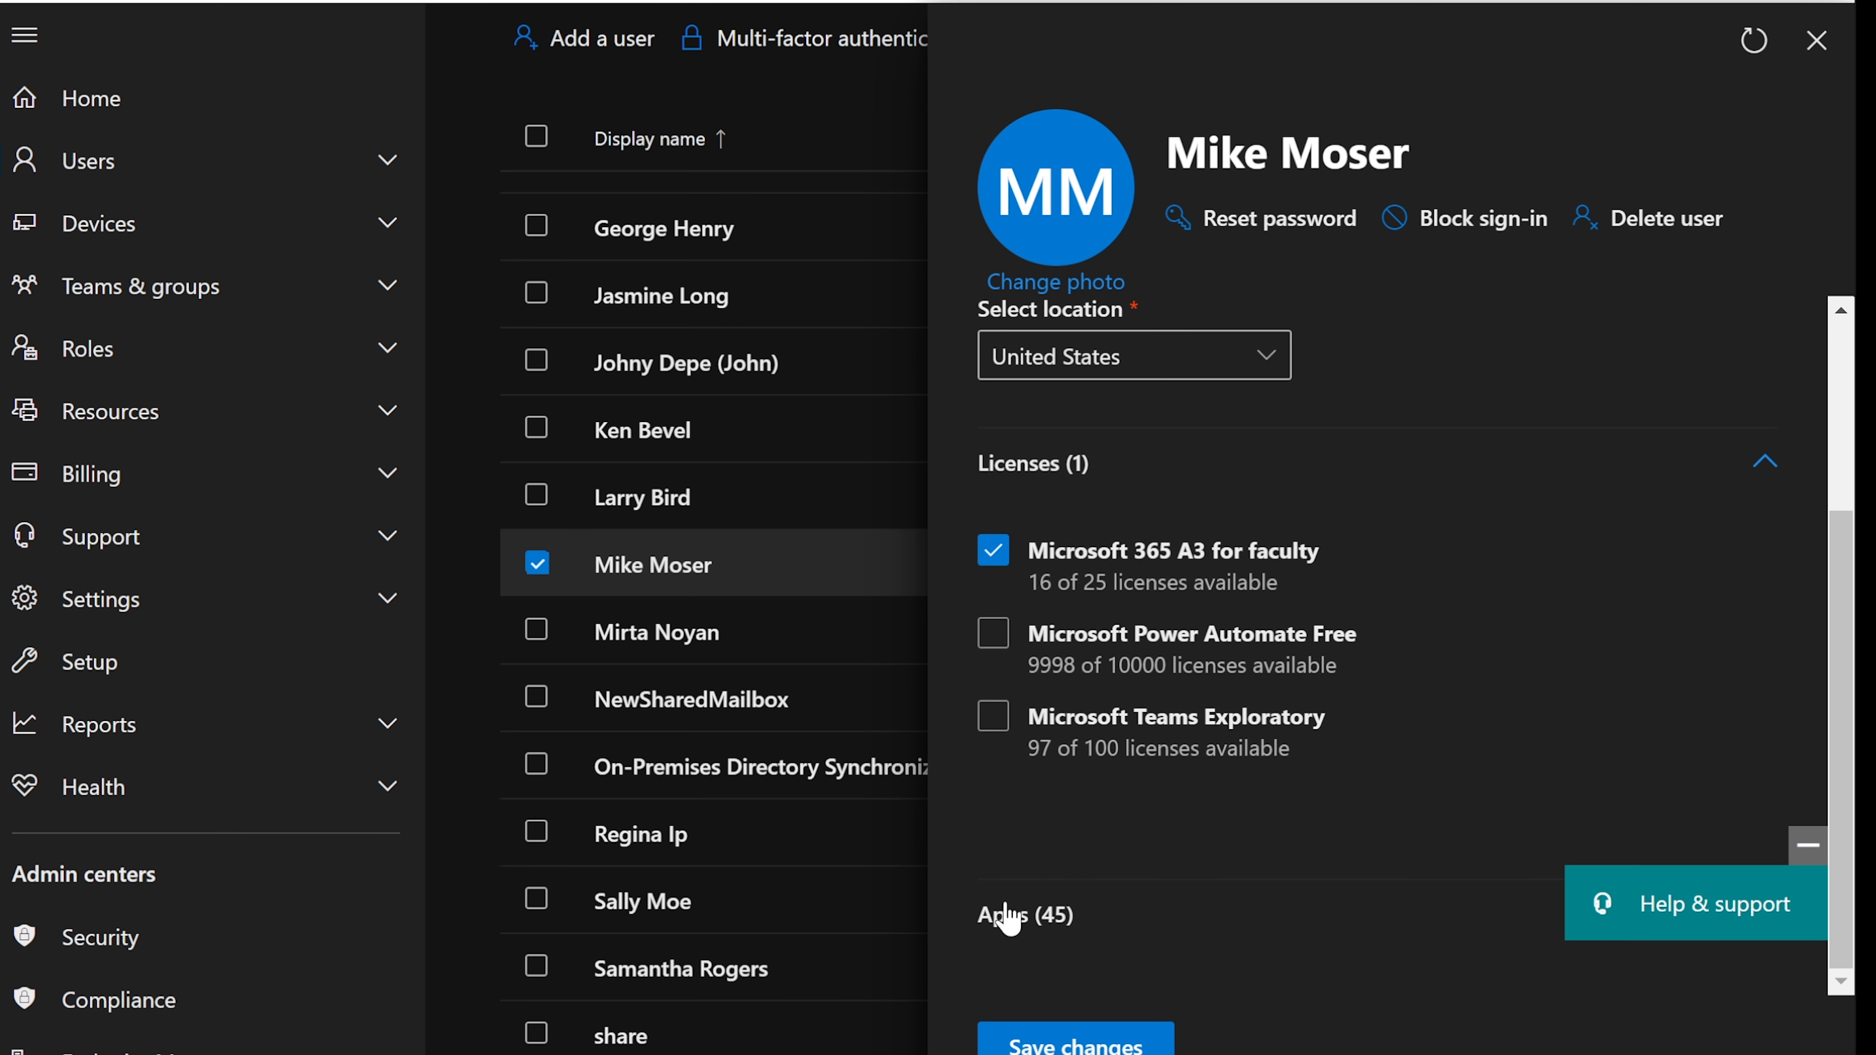
{"action": "left_click", "coordinate": [1041, 935]}
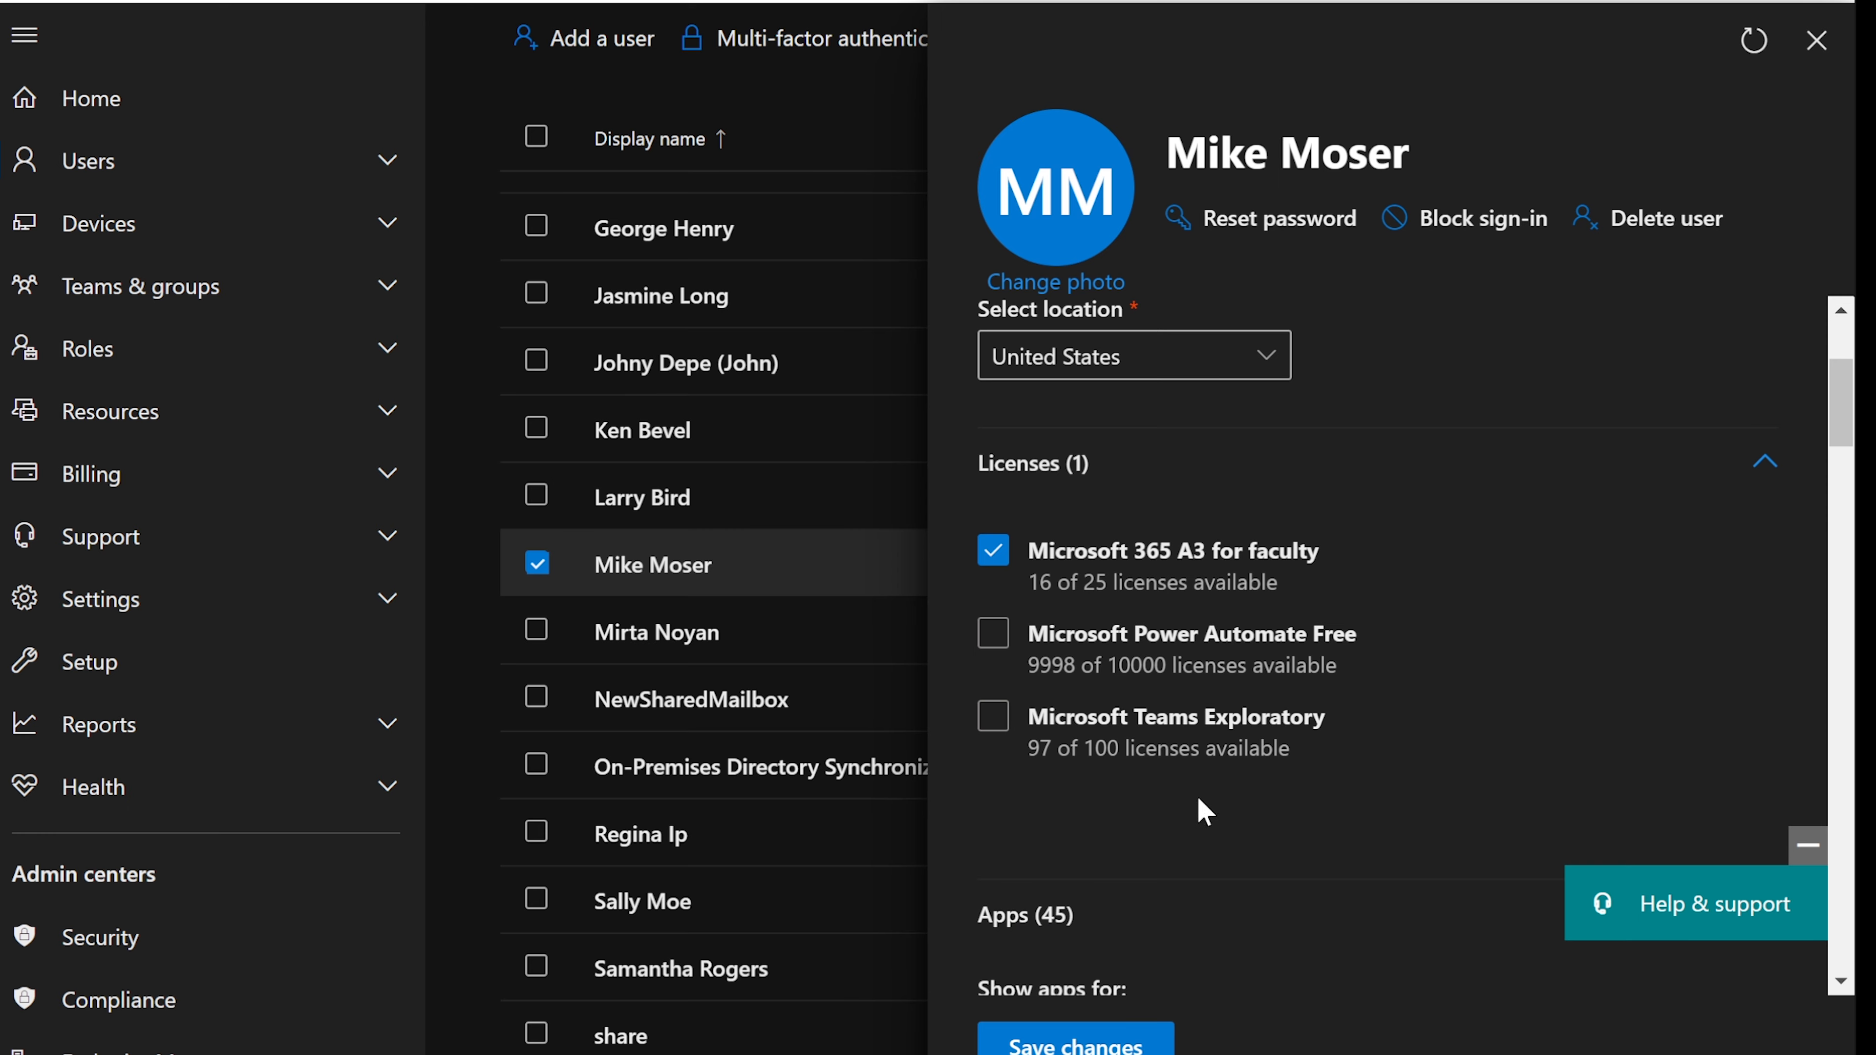
{"action": "scroll", "coordinate": [1201, 809], "scroll_direction": "down", "scroll_amount": 5}
{"action": "scroll", "coordinate": [1203, 813], "scroll_direction": "down", "scroll_amount": 2}
{"action": "scroll", "coordinate": [1203, 813], "scroll_direction": "down", "scroll_amount": 15}
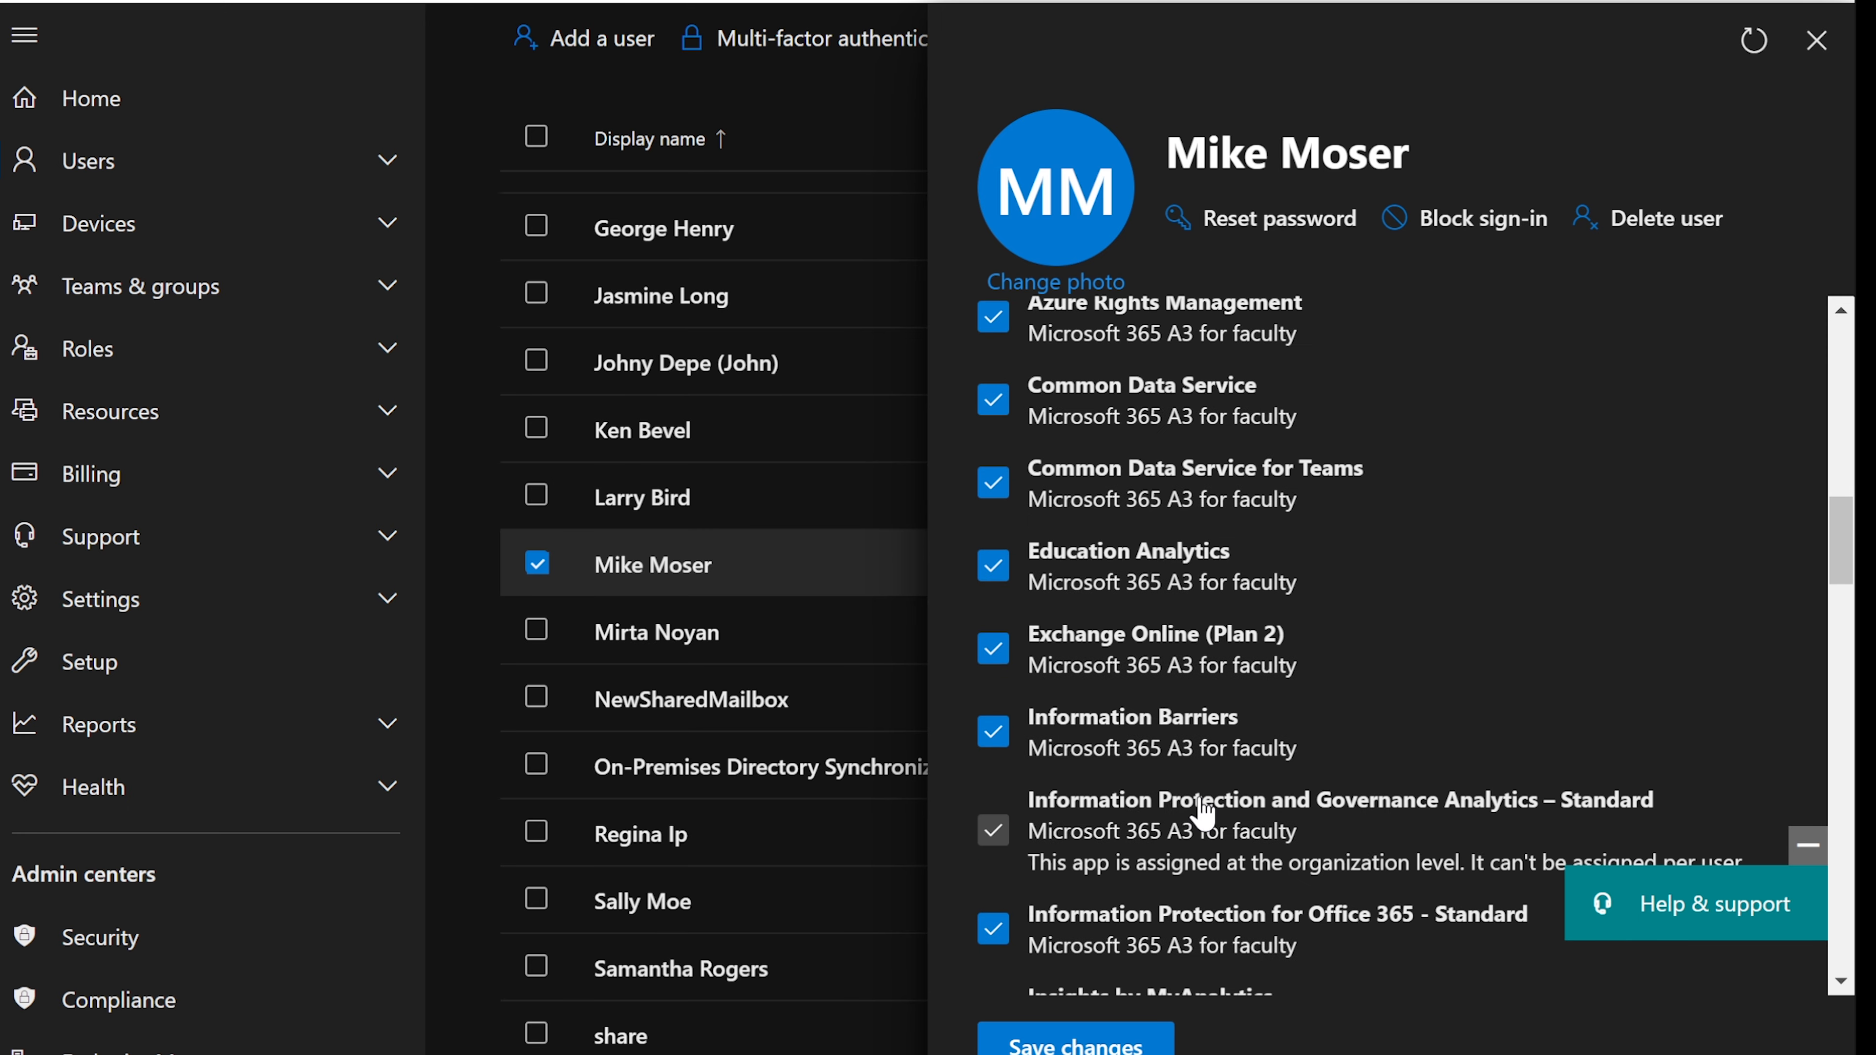
{"action": "scroll", "coordinate": [1203, 813], "scroll_direction": "down", "scroll_amount": 12}
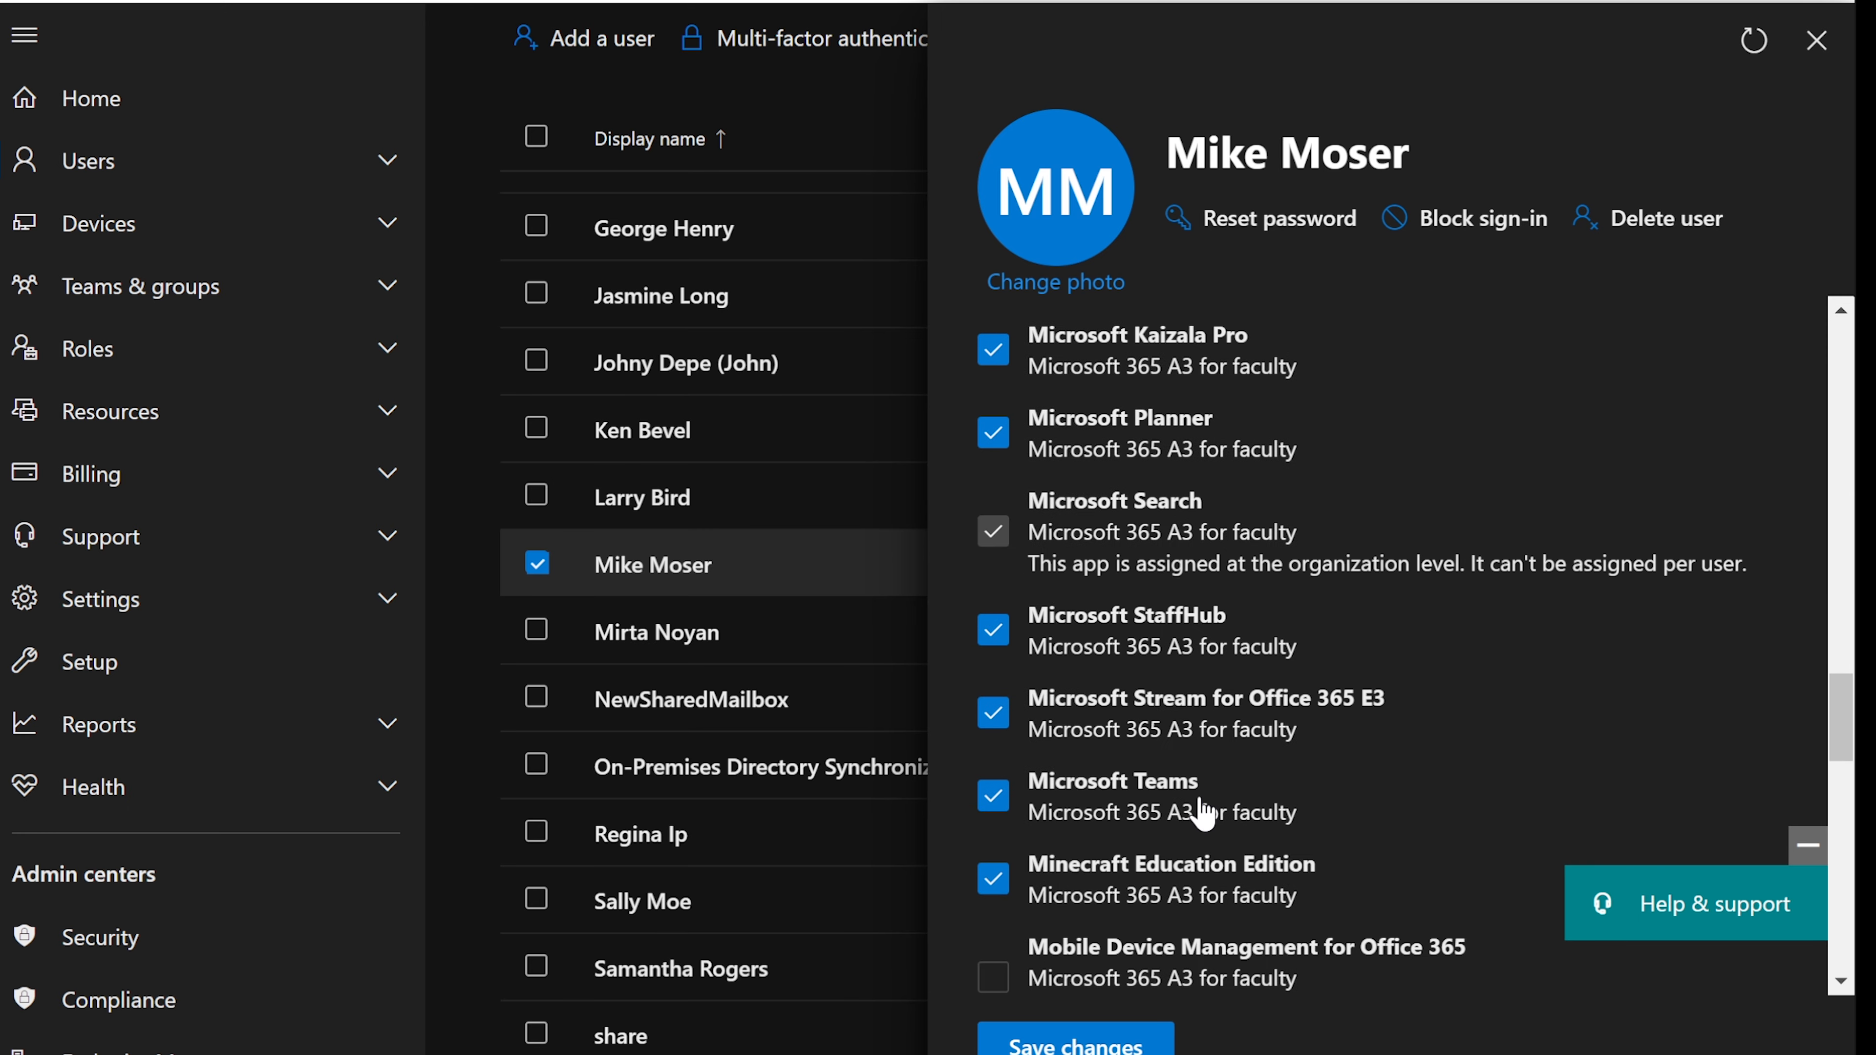
{"action": "scroll", "coordinate": [1203, 813], "scroll_direction": "down", "scroll_amount": 12}
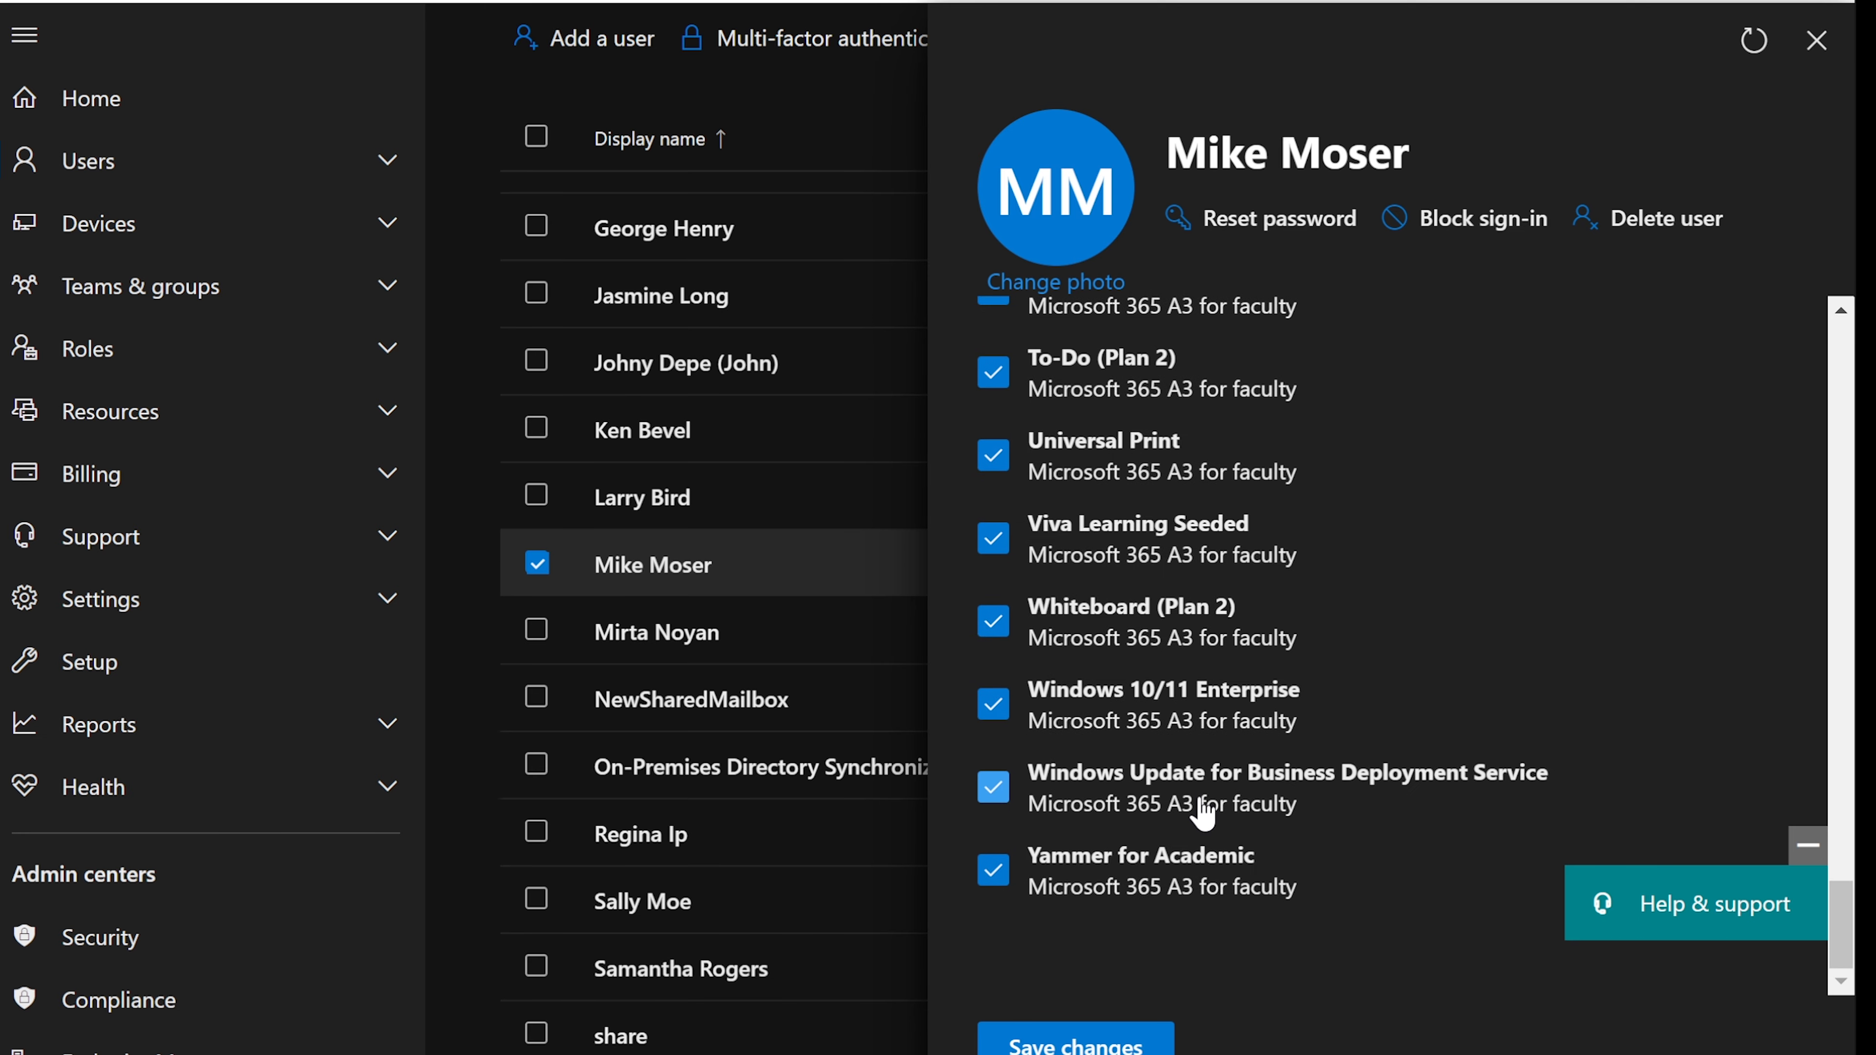
{"action": "scroll", "coordinate": [1204, 816], "scroll_direction": "up", "scroll_amount": 2}
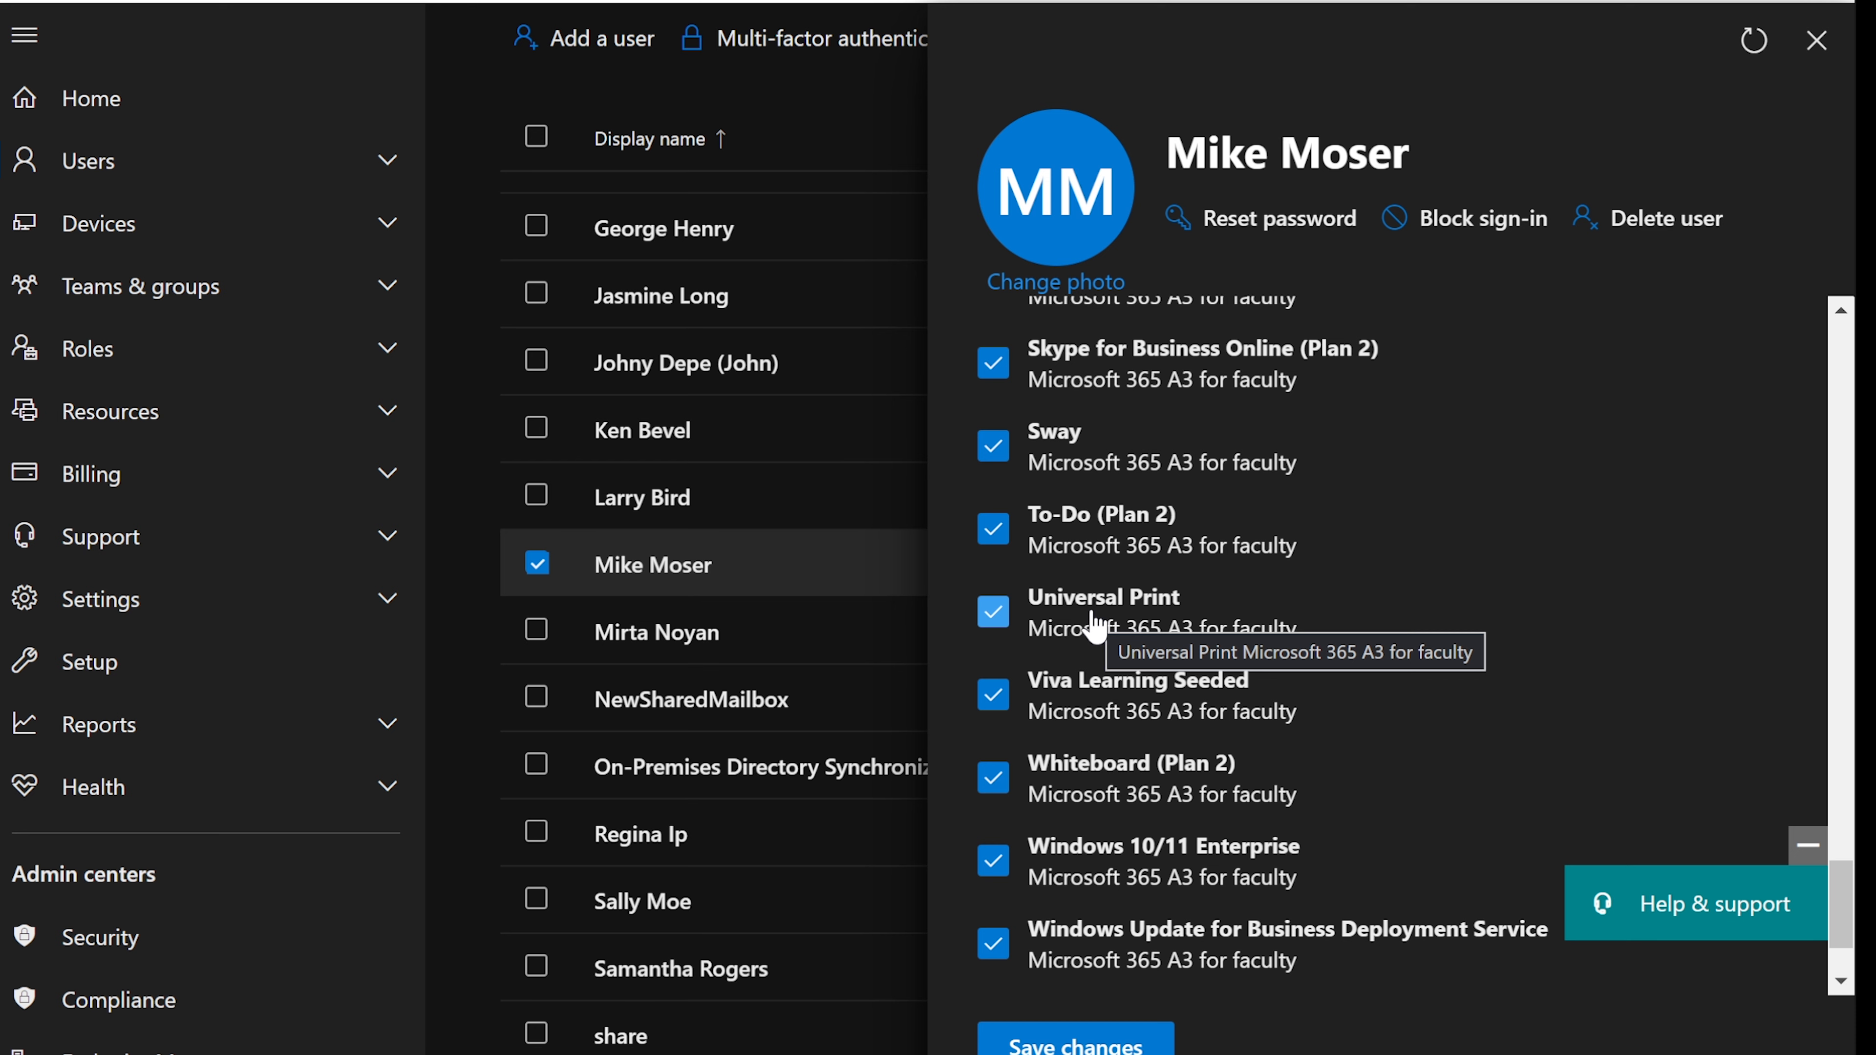
{"action": "left_click", "coordinate": [1815, 41]}
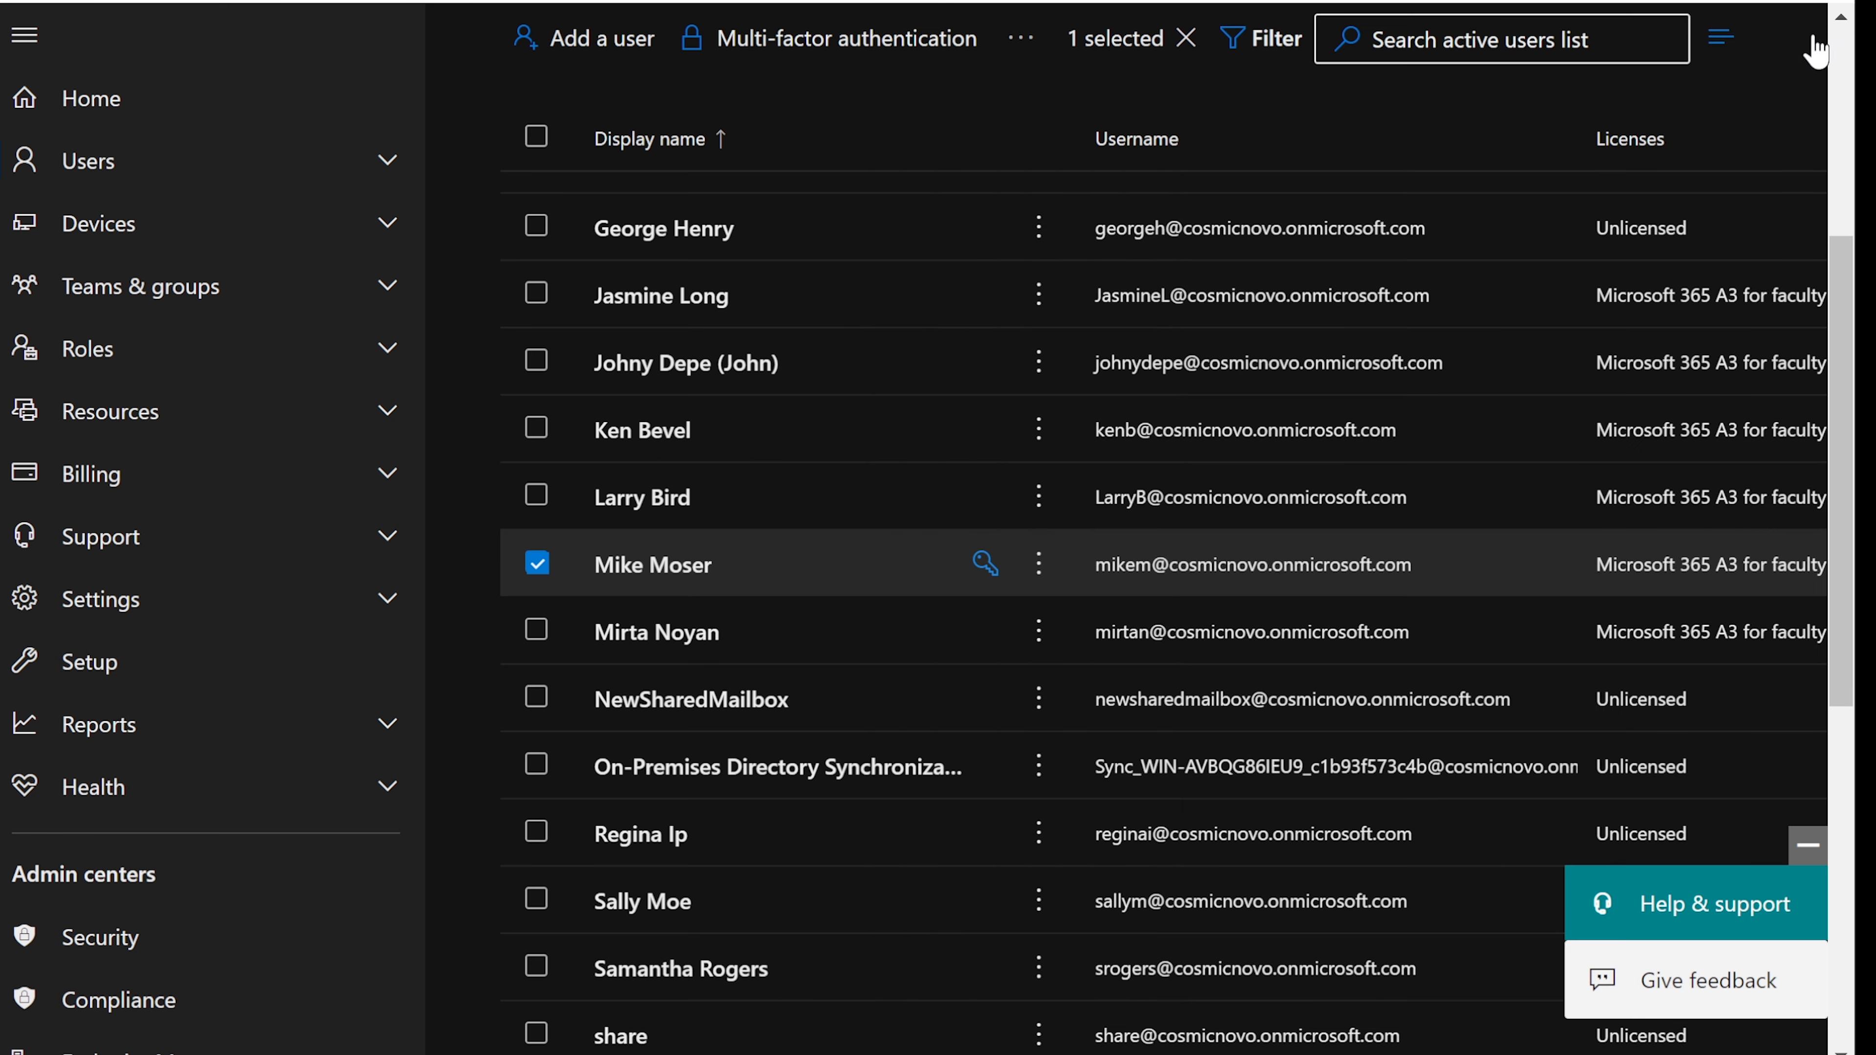
- Select the Printer Admin role name in the notes and scroll the admin center's left navigation
{"action": "key", "text": "alt+Tab"}
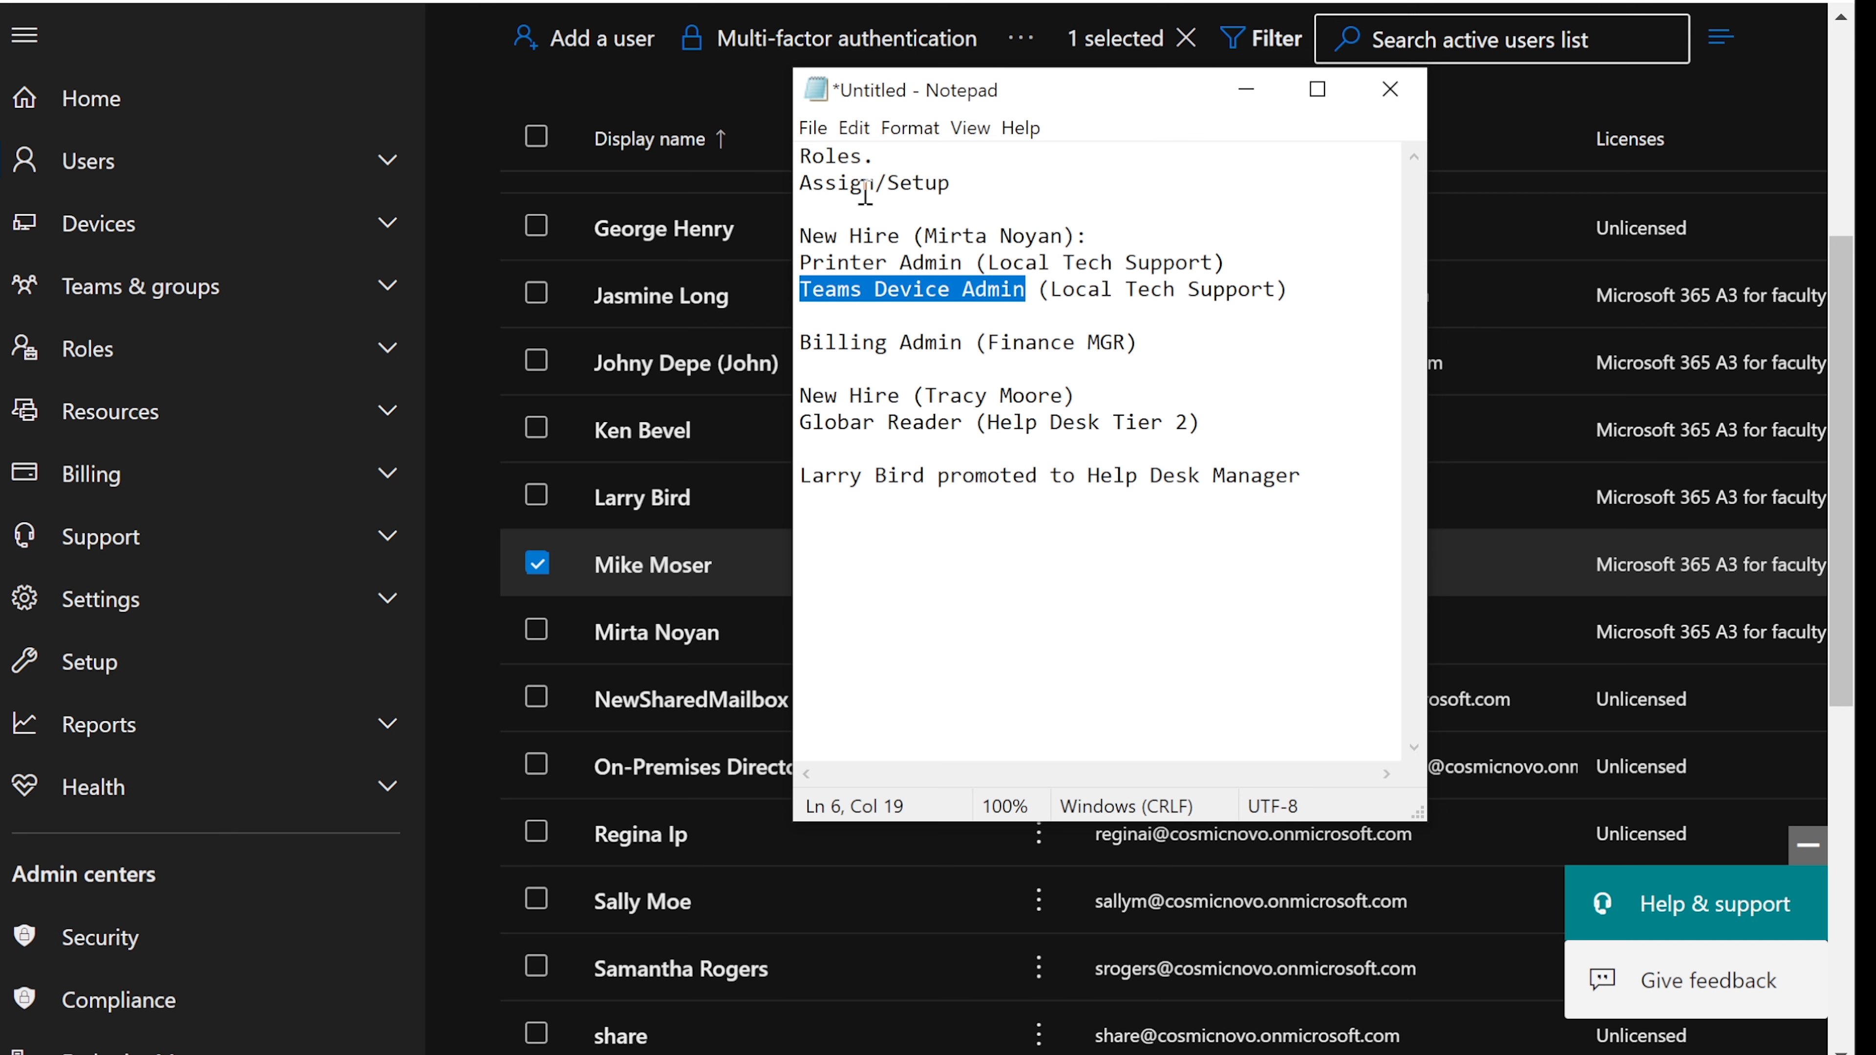
{"action": "left_click_drag", "start_coordinate": [800, 263], "coordinate": [960, 263]}
{"action": "left_click", "coordinate": [1245, 89]}
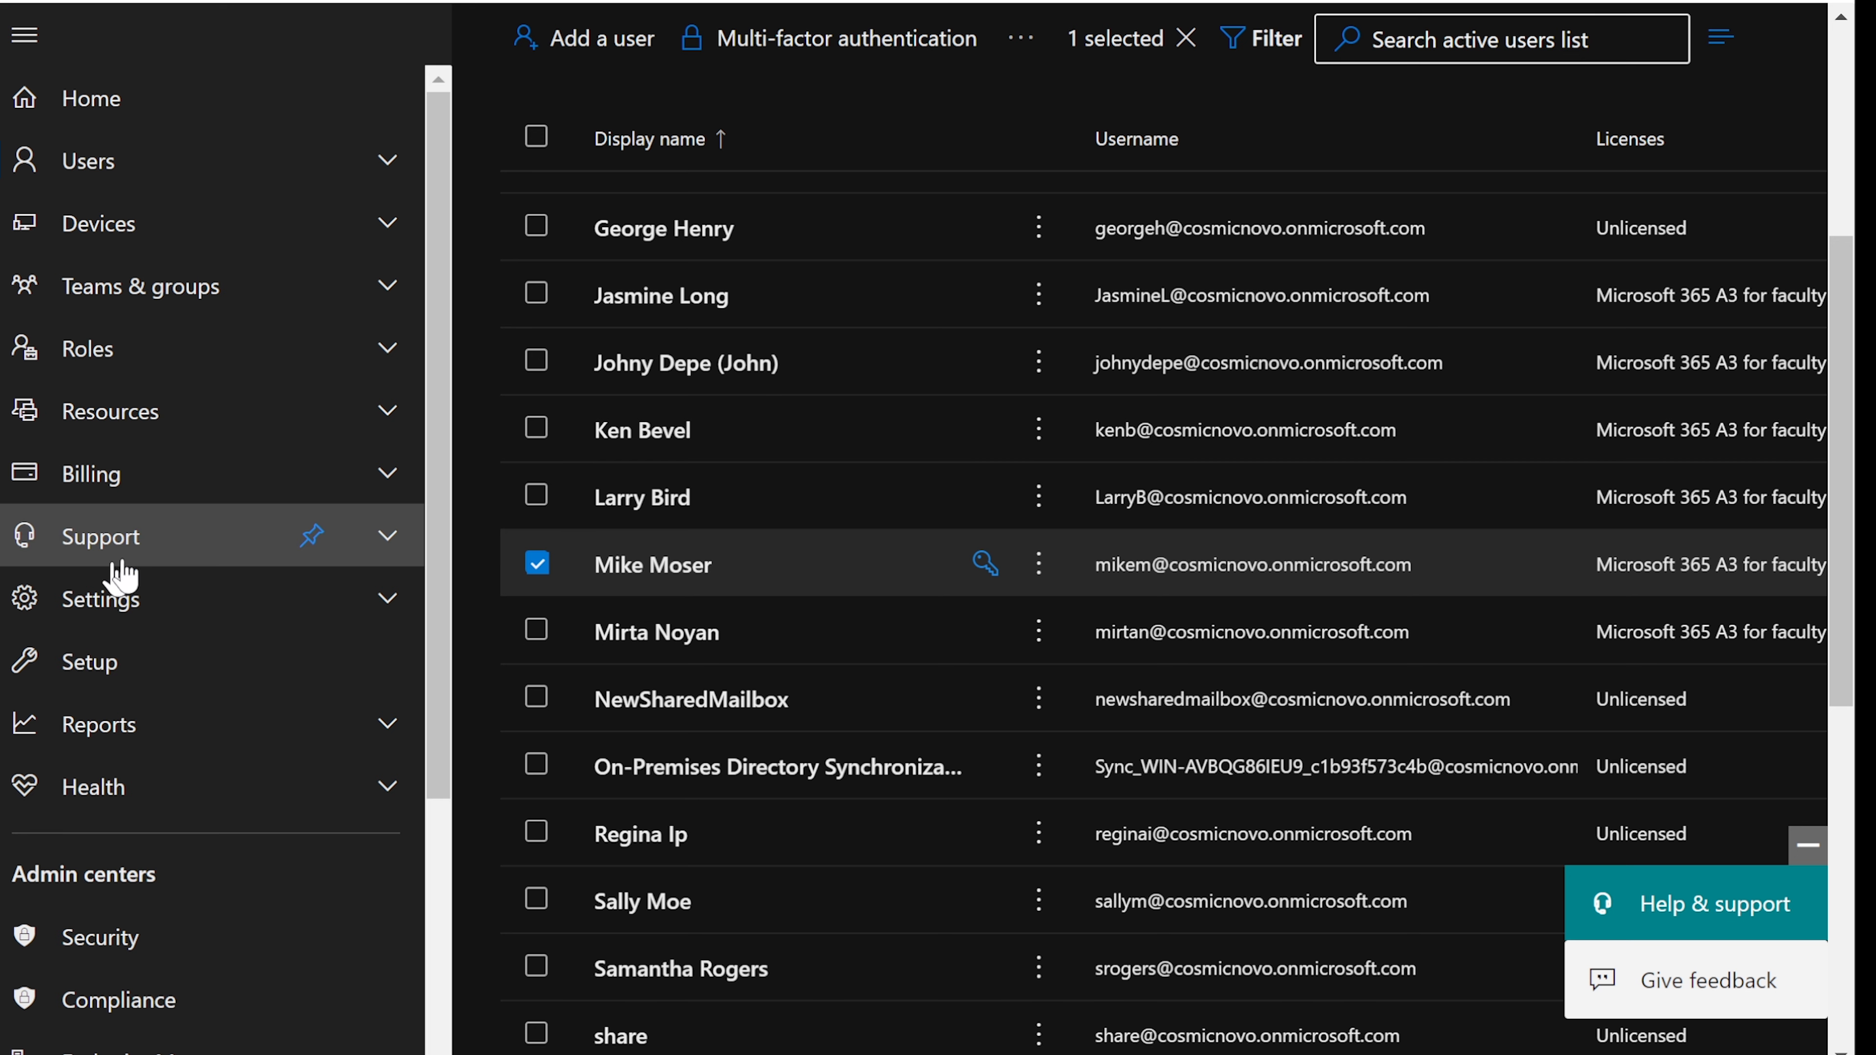
{"action": "scroll", "coordinate": [237, 765], "scroll_direction": "down", "scroll_amount": 4}
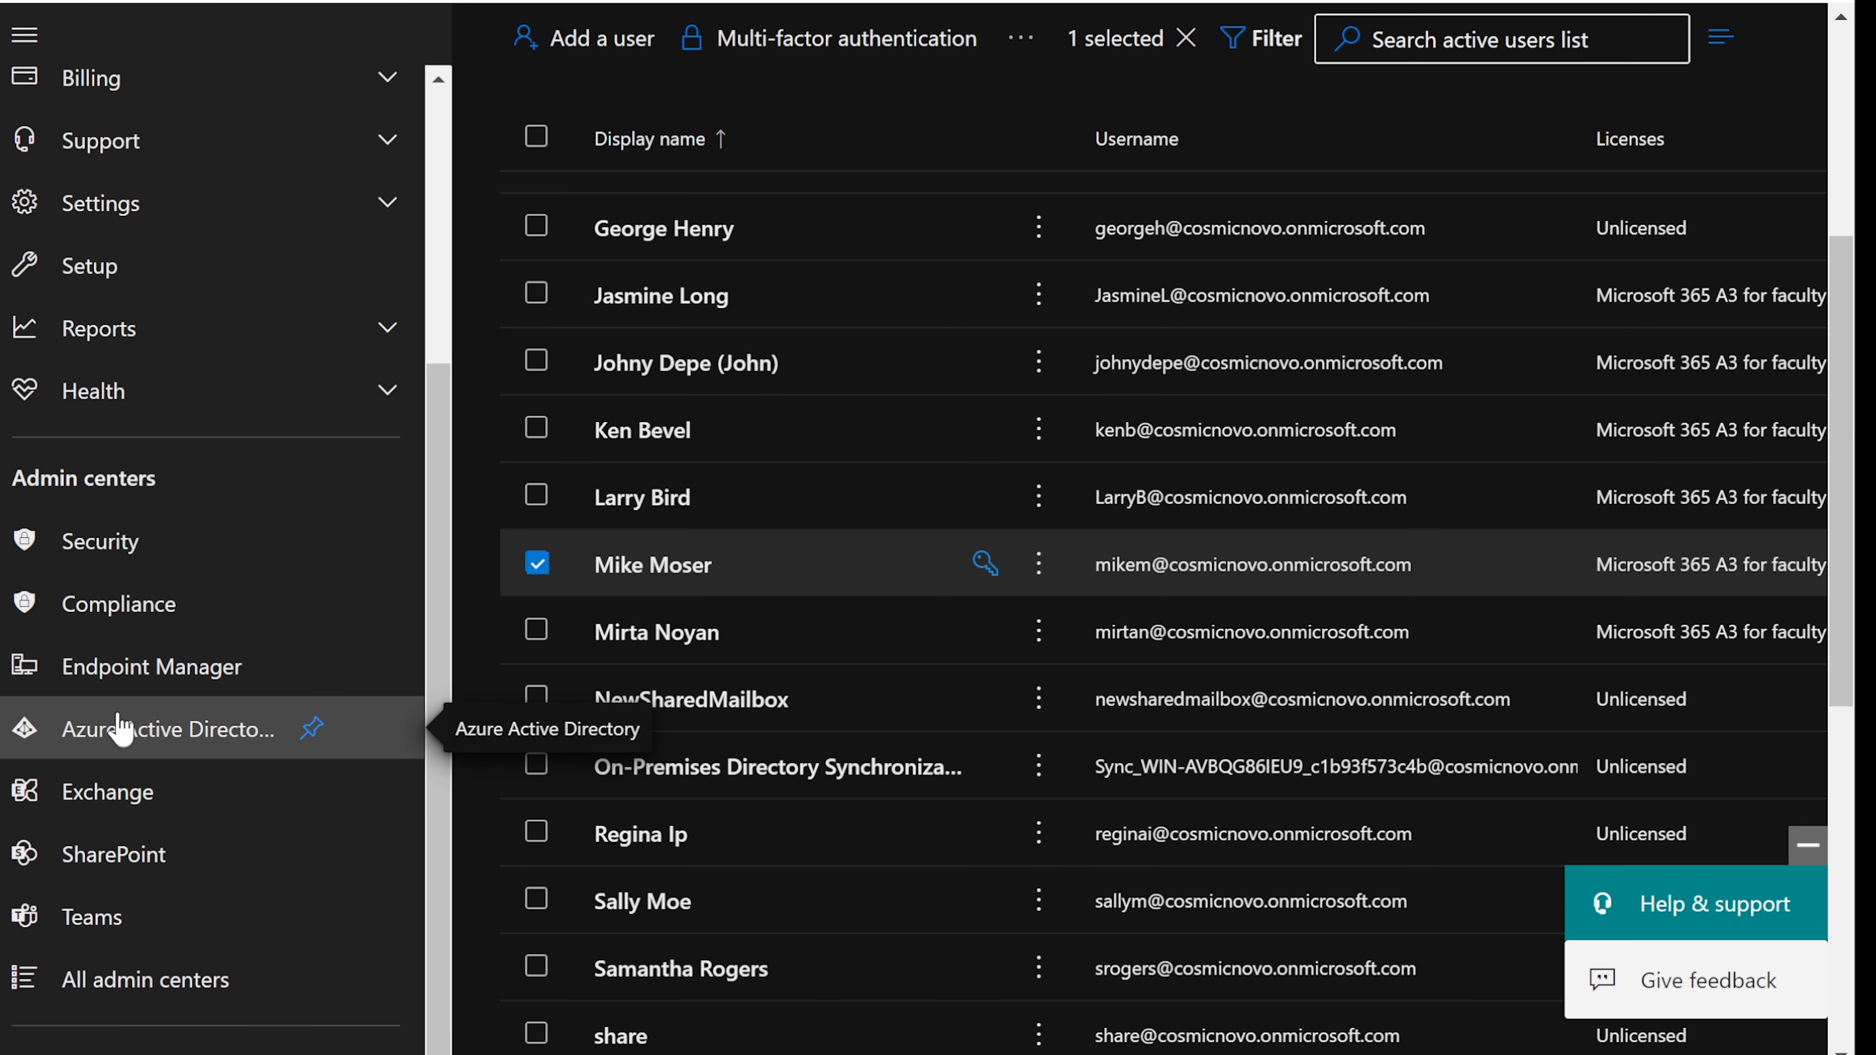
- Open the Azure AD admin center, then trim its address to portal.azure.com to load the Azure portal home
{"action": "left_click", "coordinate": [111, 727]}
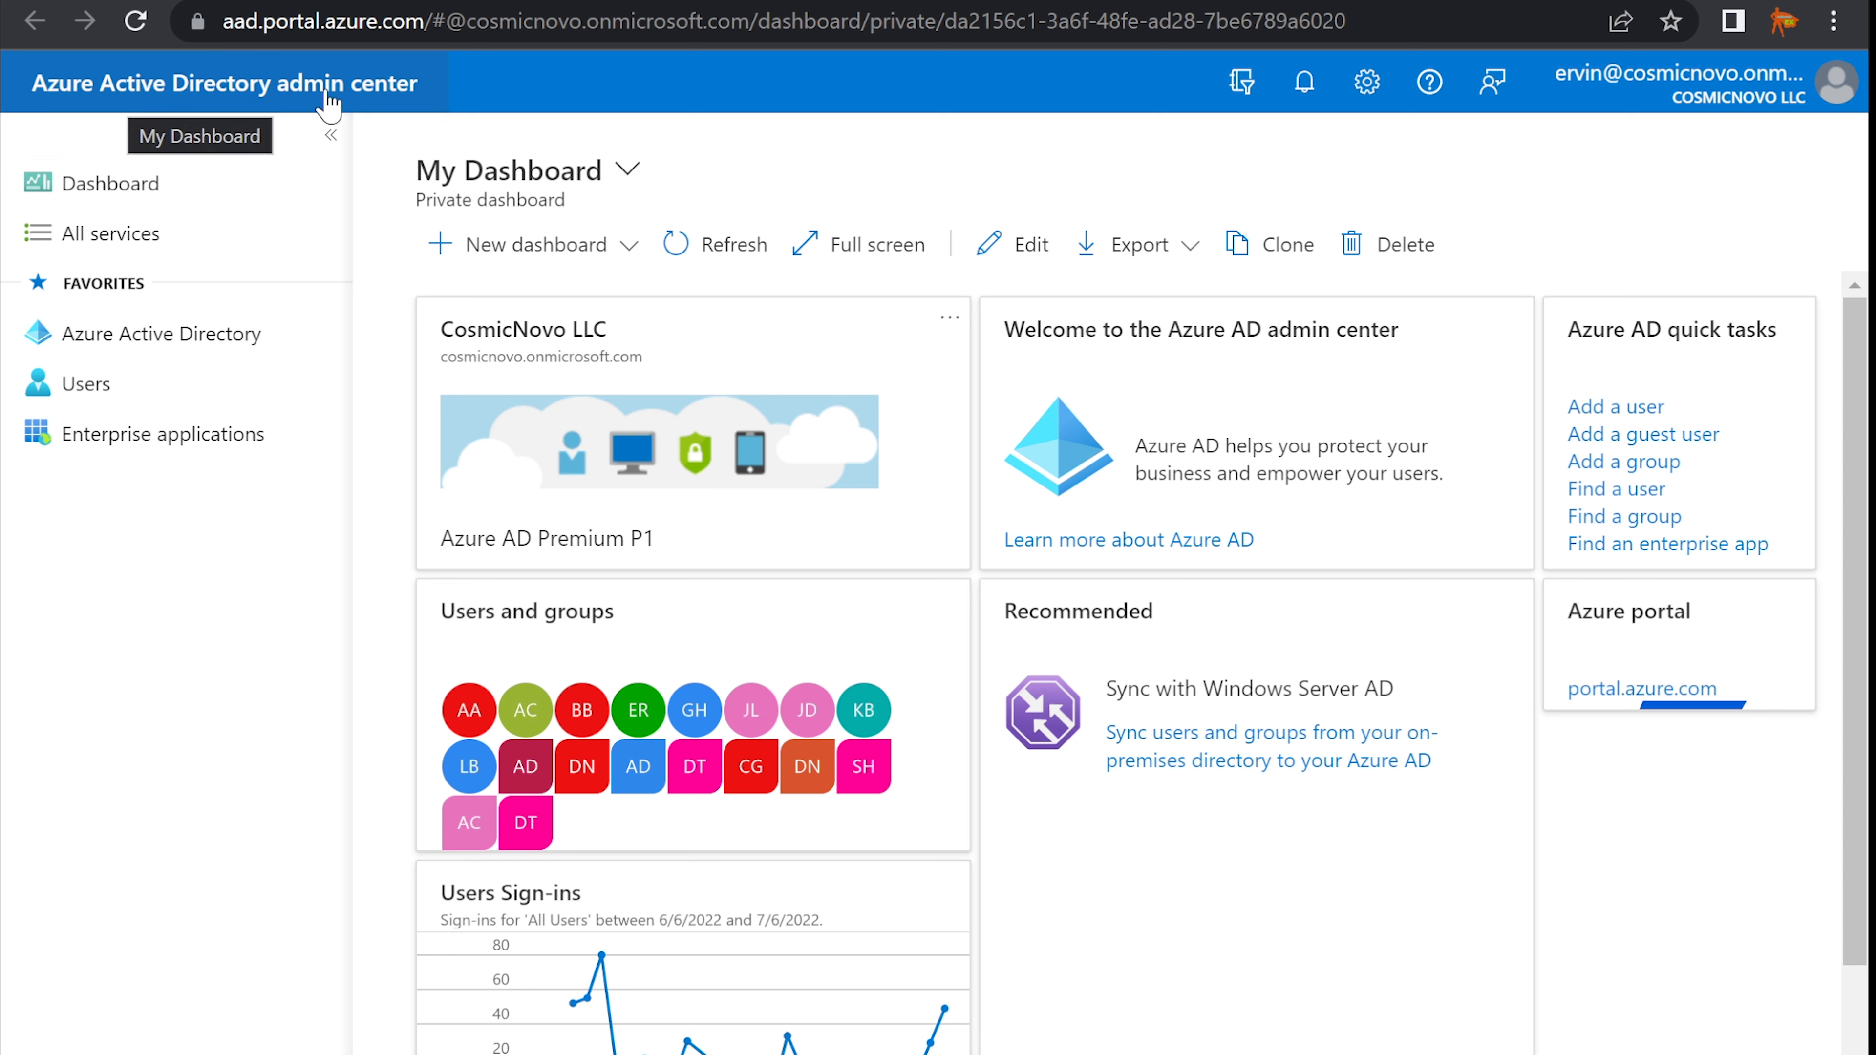
{"action": "left_click", "coordinate": [264, 19]}
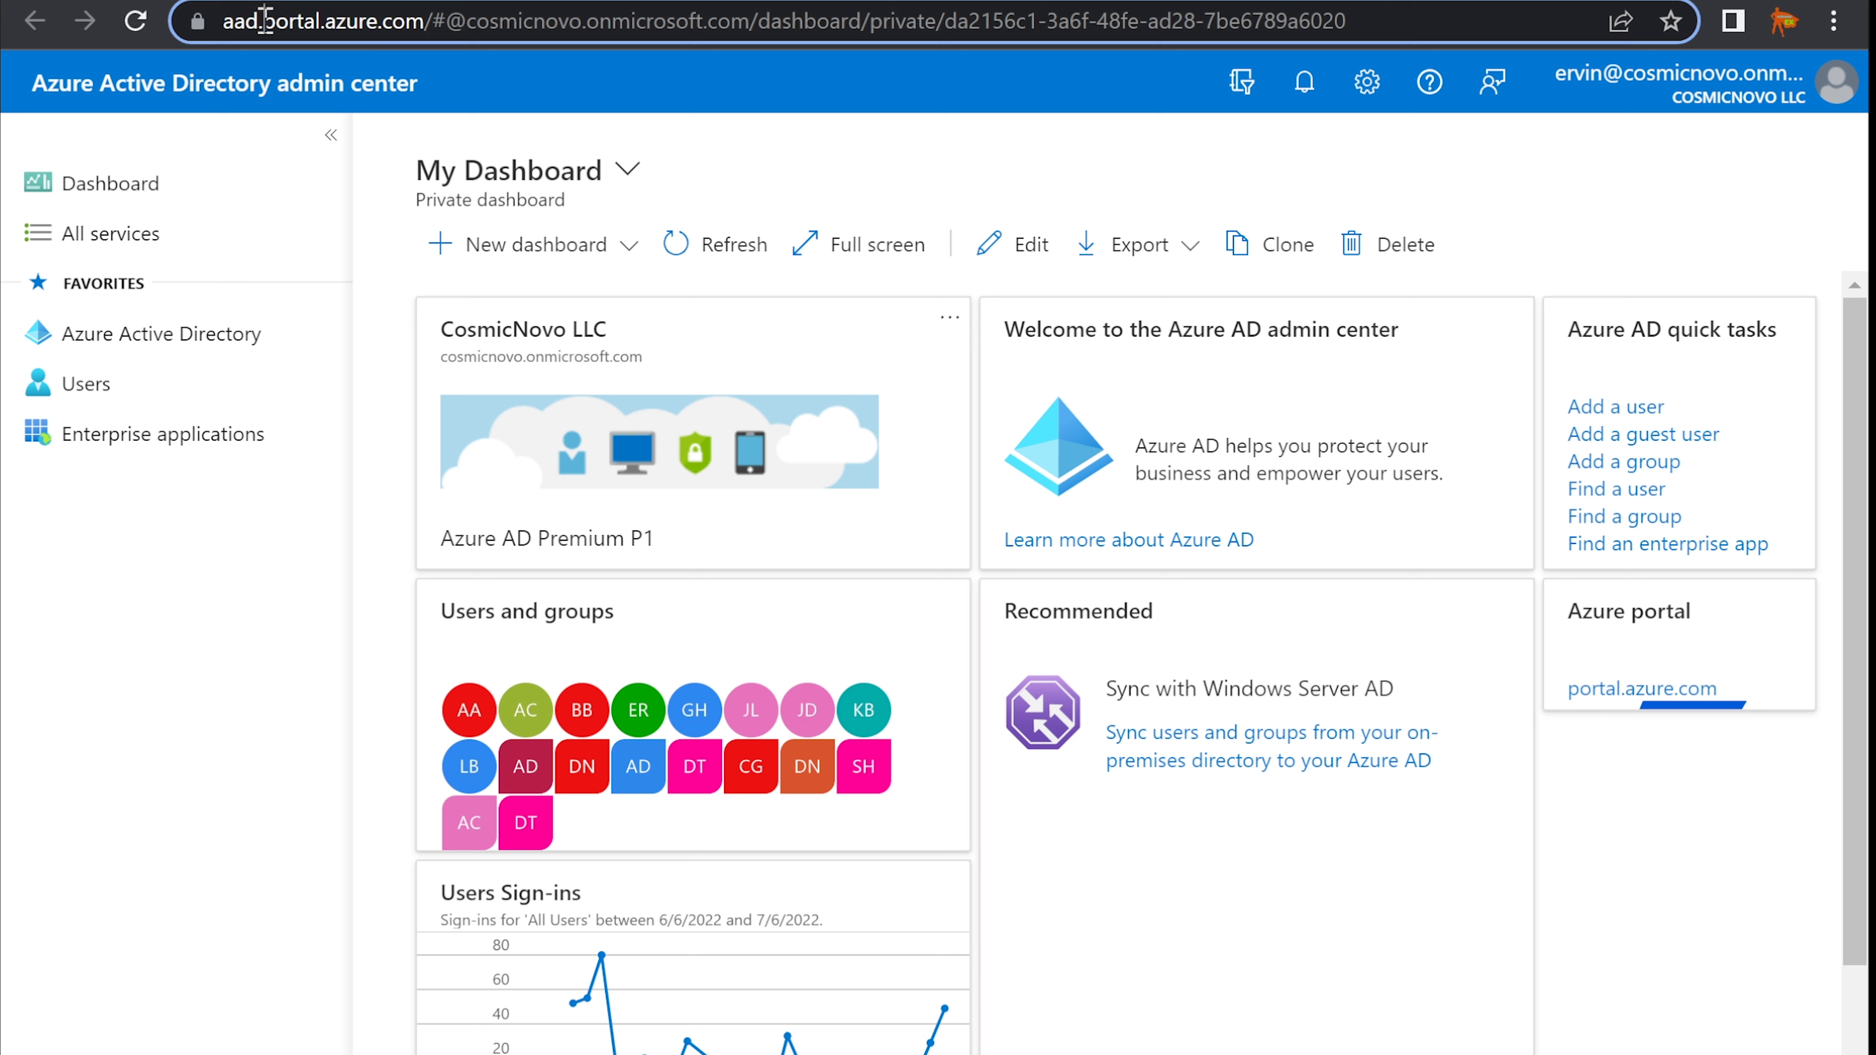
{"action": "double_click", "coordinate": [260, 20]}
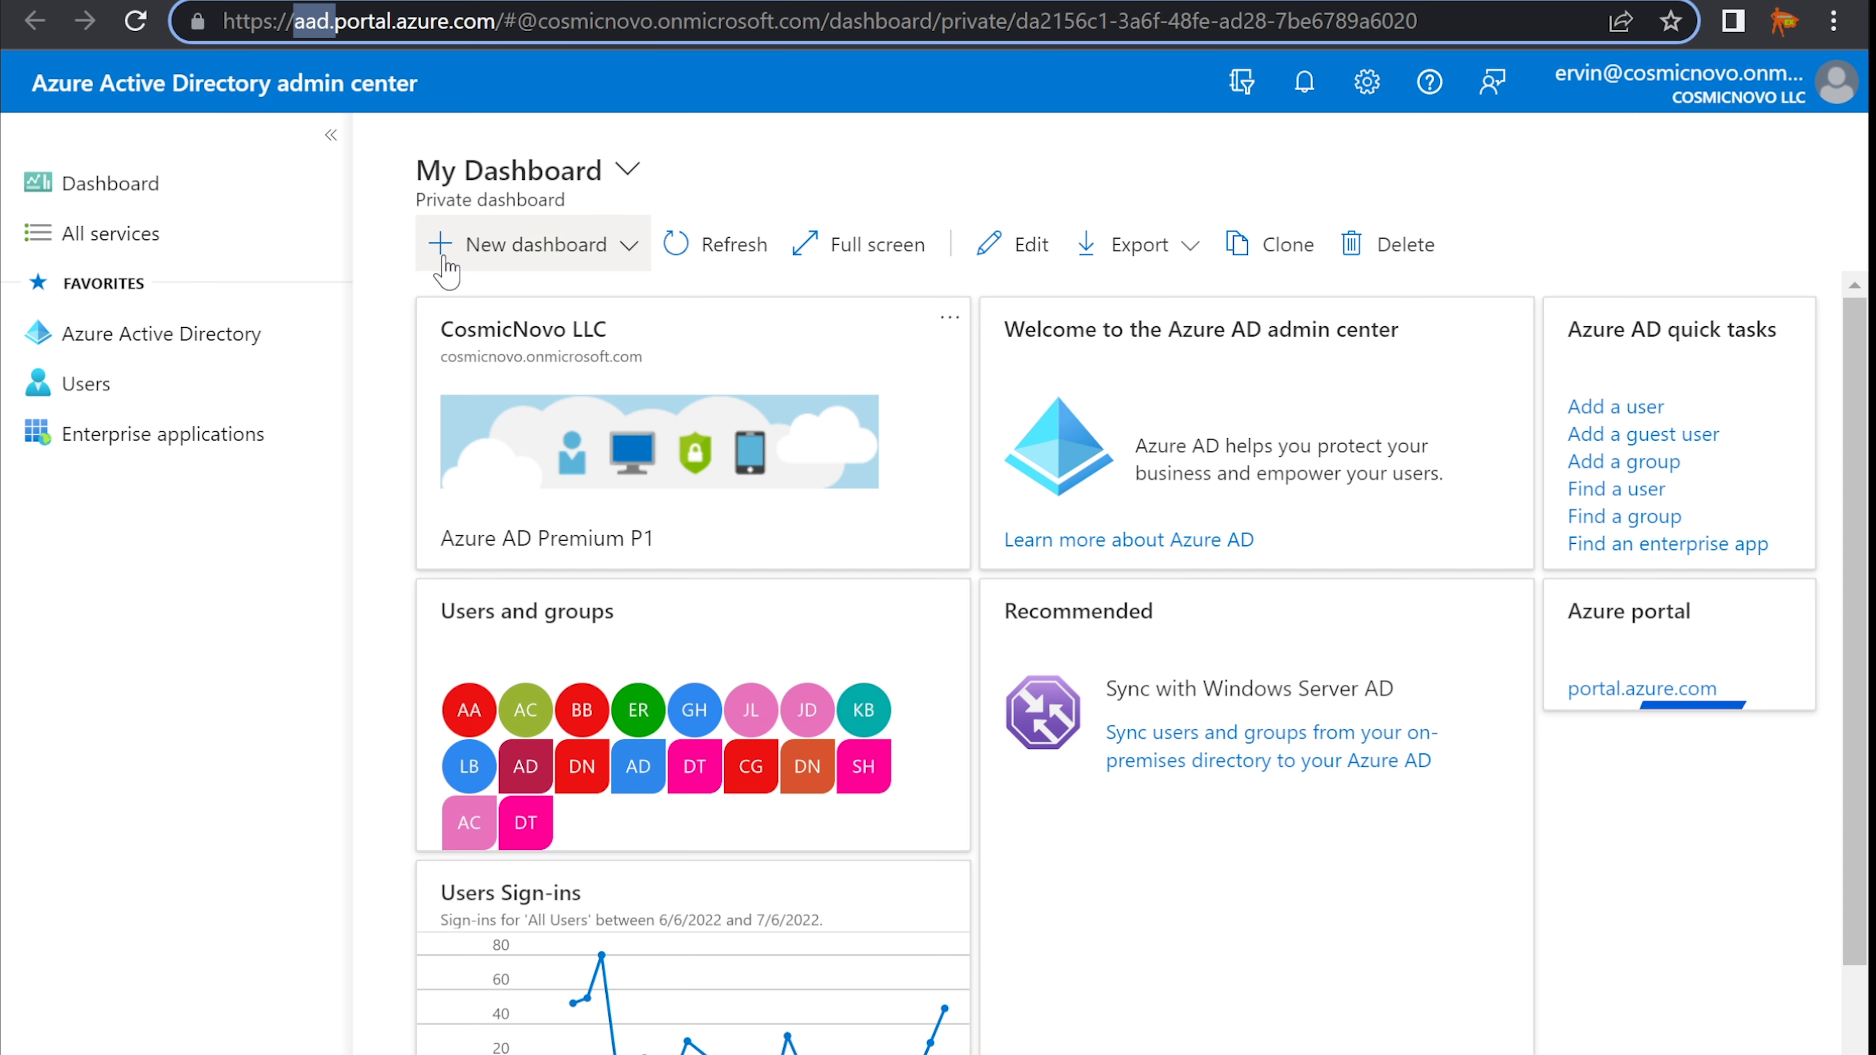
{"action": "key", "text": "Delete"}
{"action": "key", "text": "Delete"}
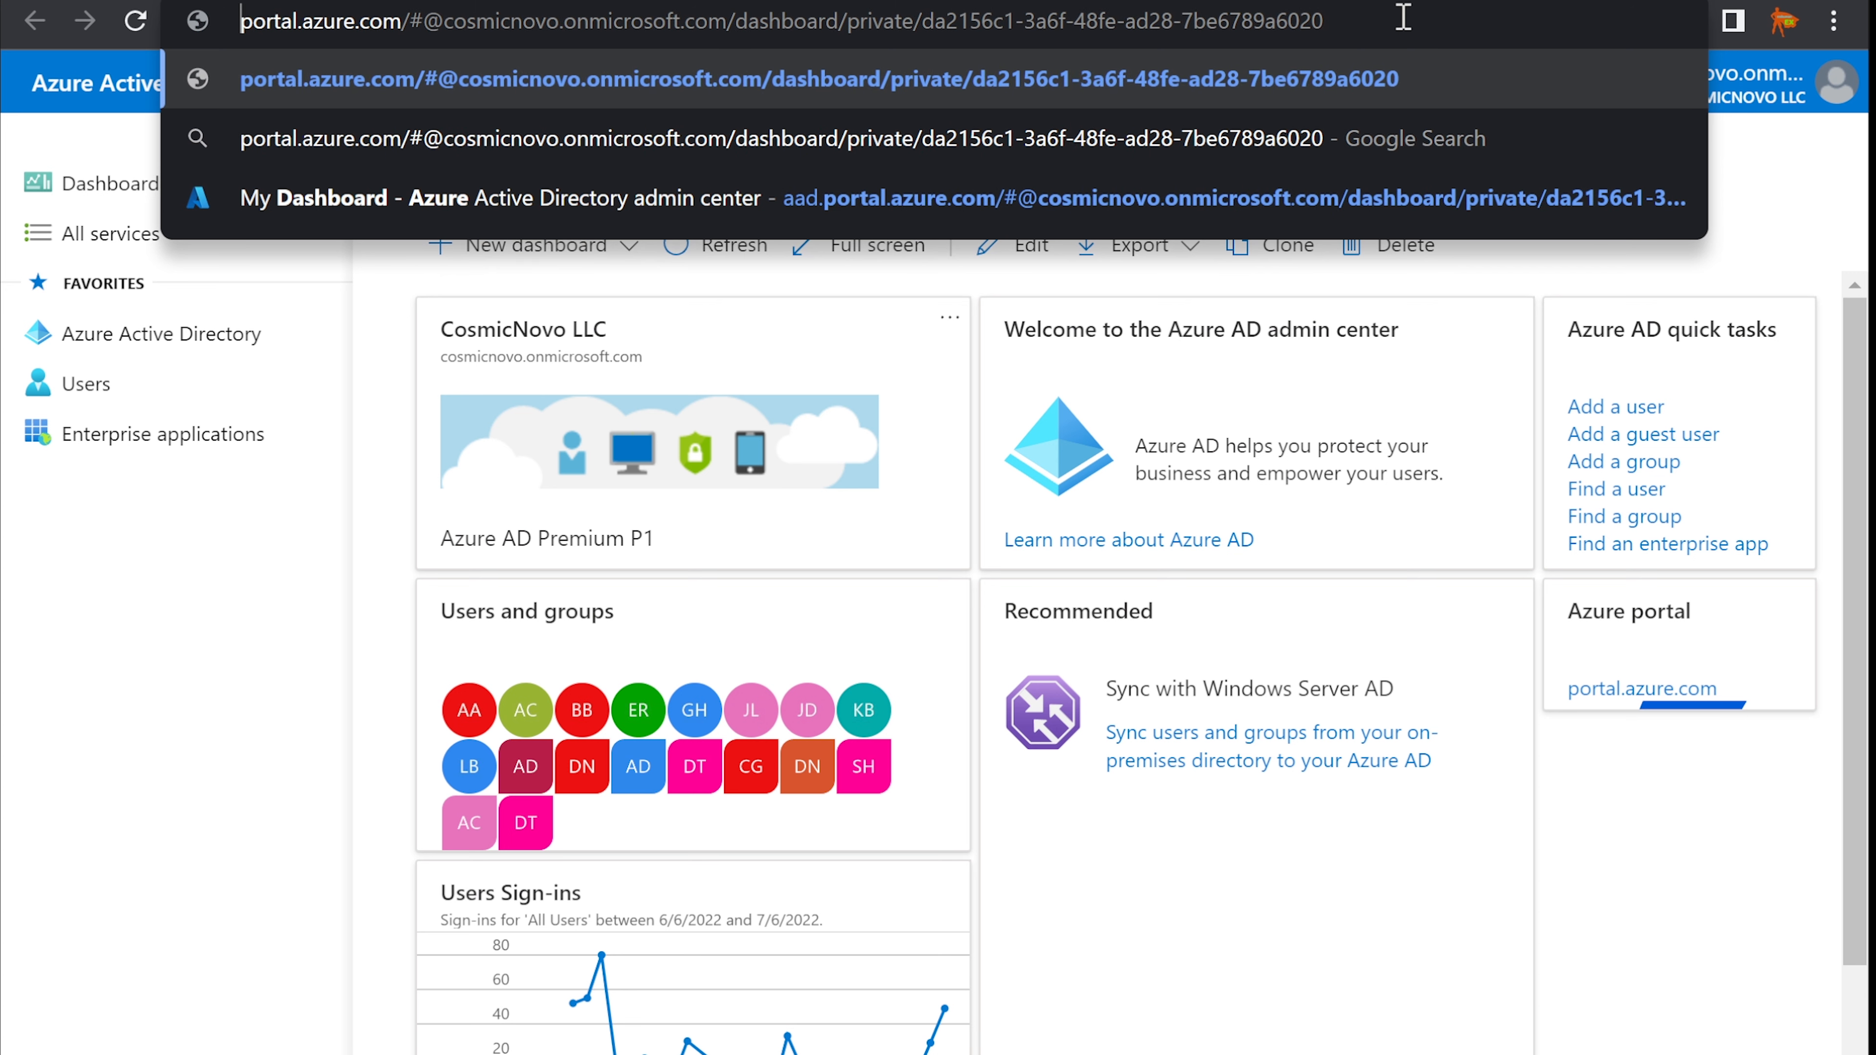
{"action": "left_click_drag", "start_coordinate": [1402, 20], "coordinate": [418, 29]}
{"action": "key", "text": "Delete"}
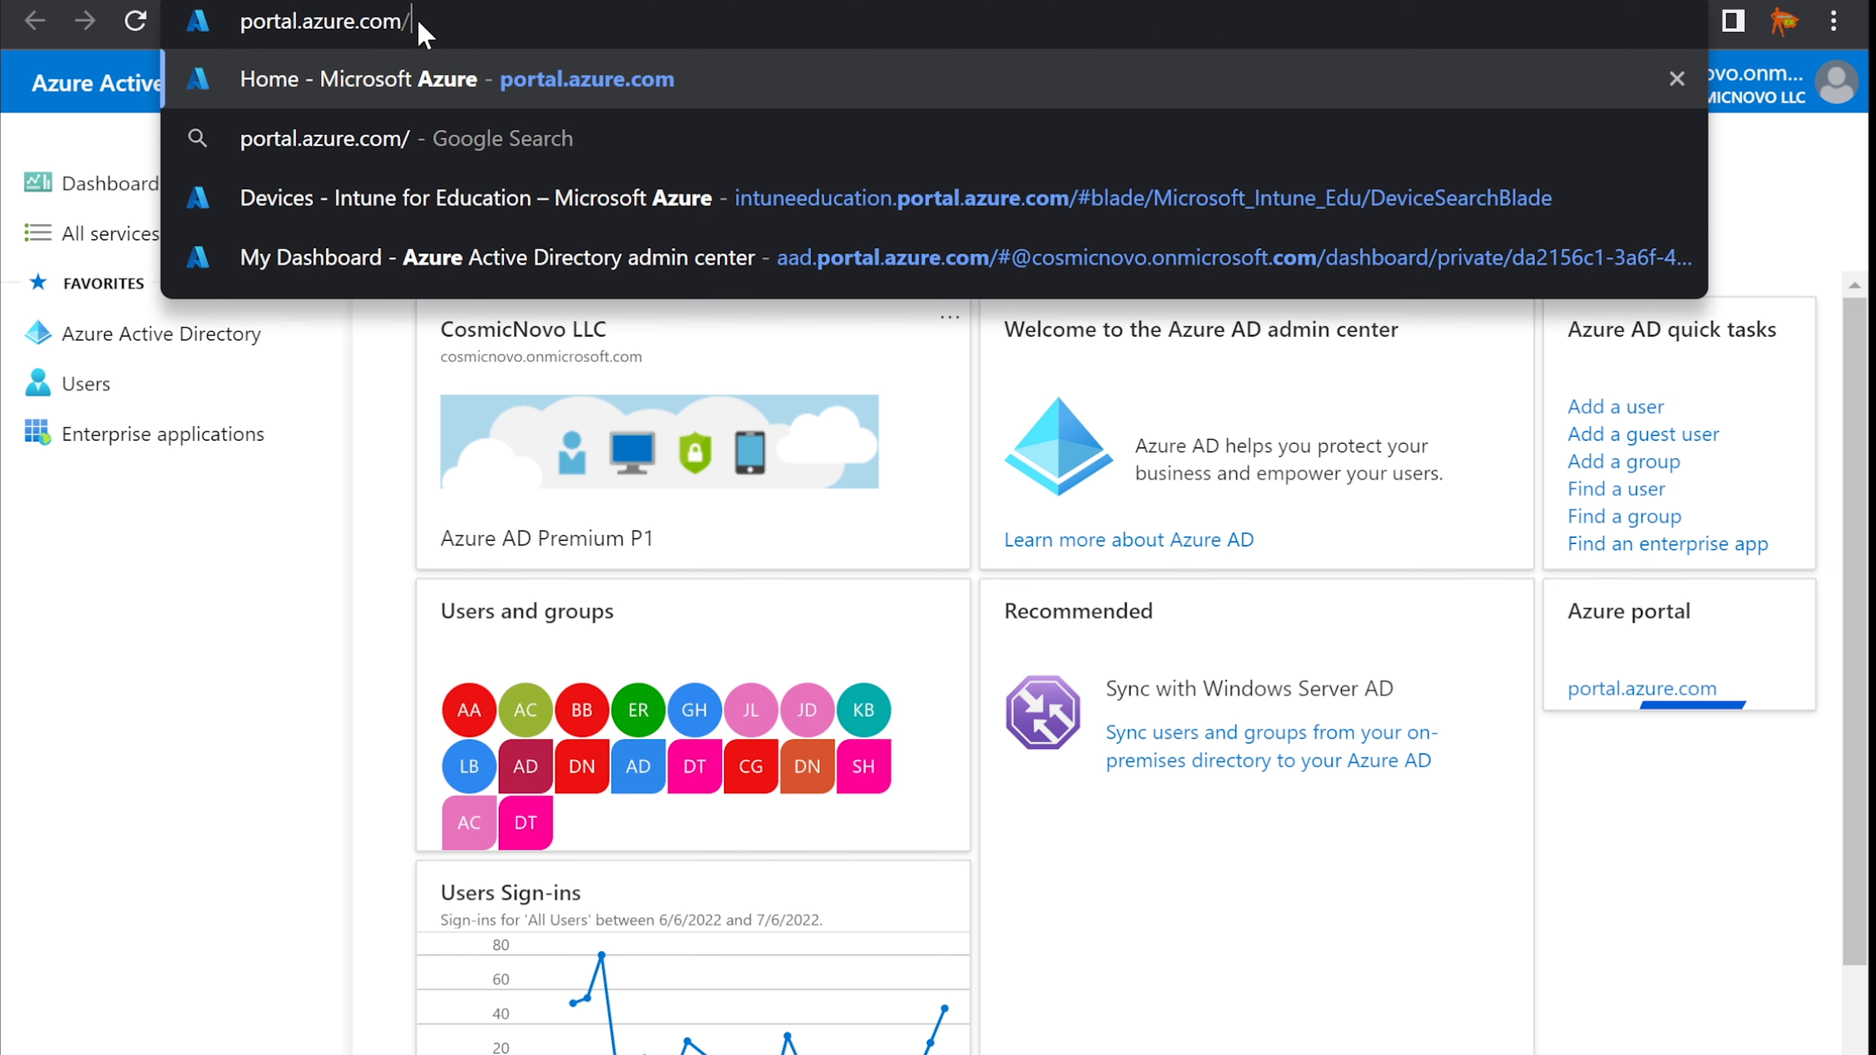
{"action": "key", "text": "Return"}
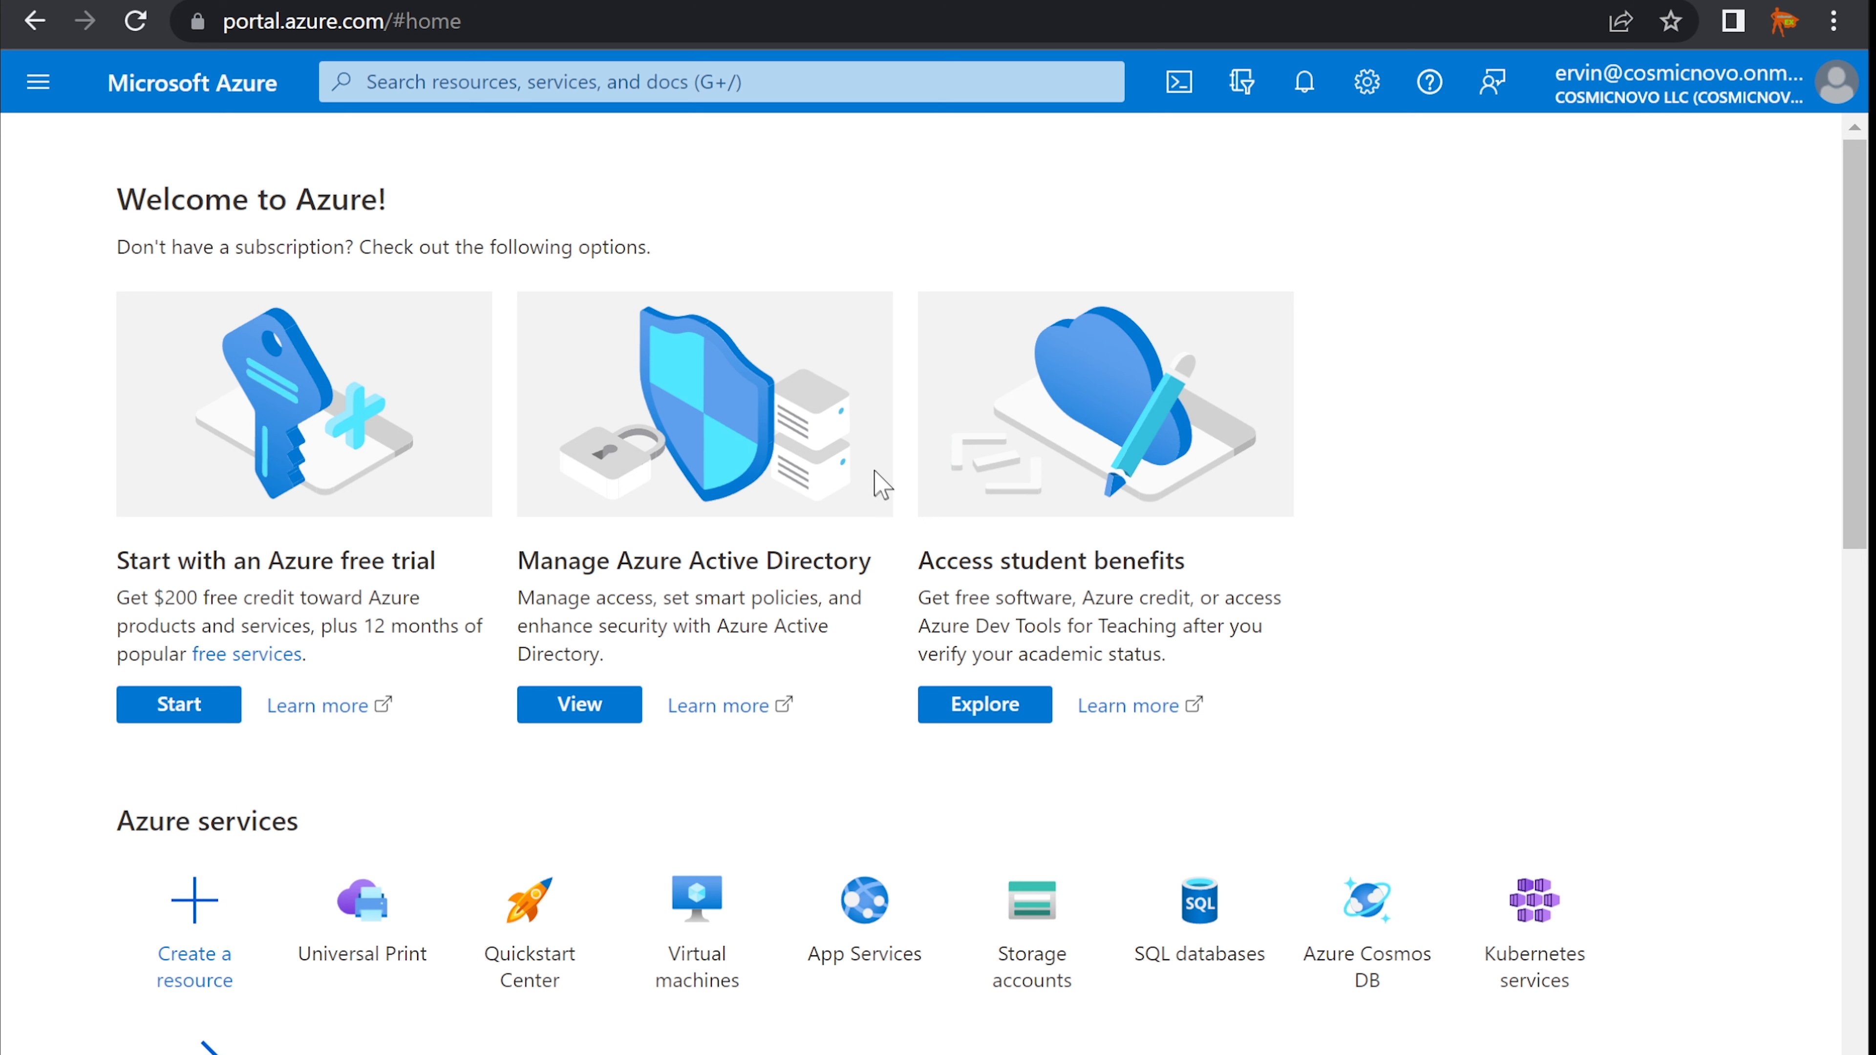
- Search the Azure portal for 'universal' and open the Universal Print service
{"action": "left_click", "coordinate": [47, 93]}
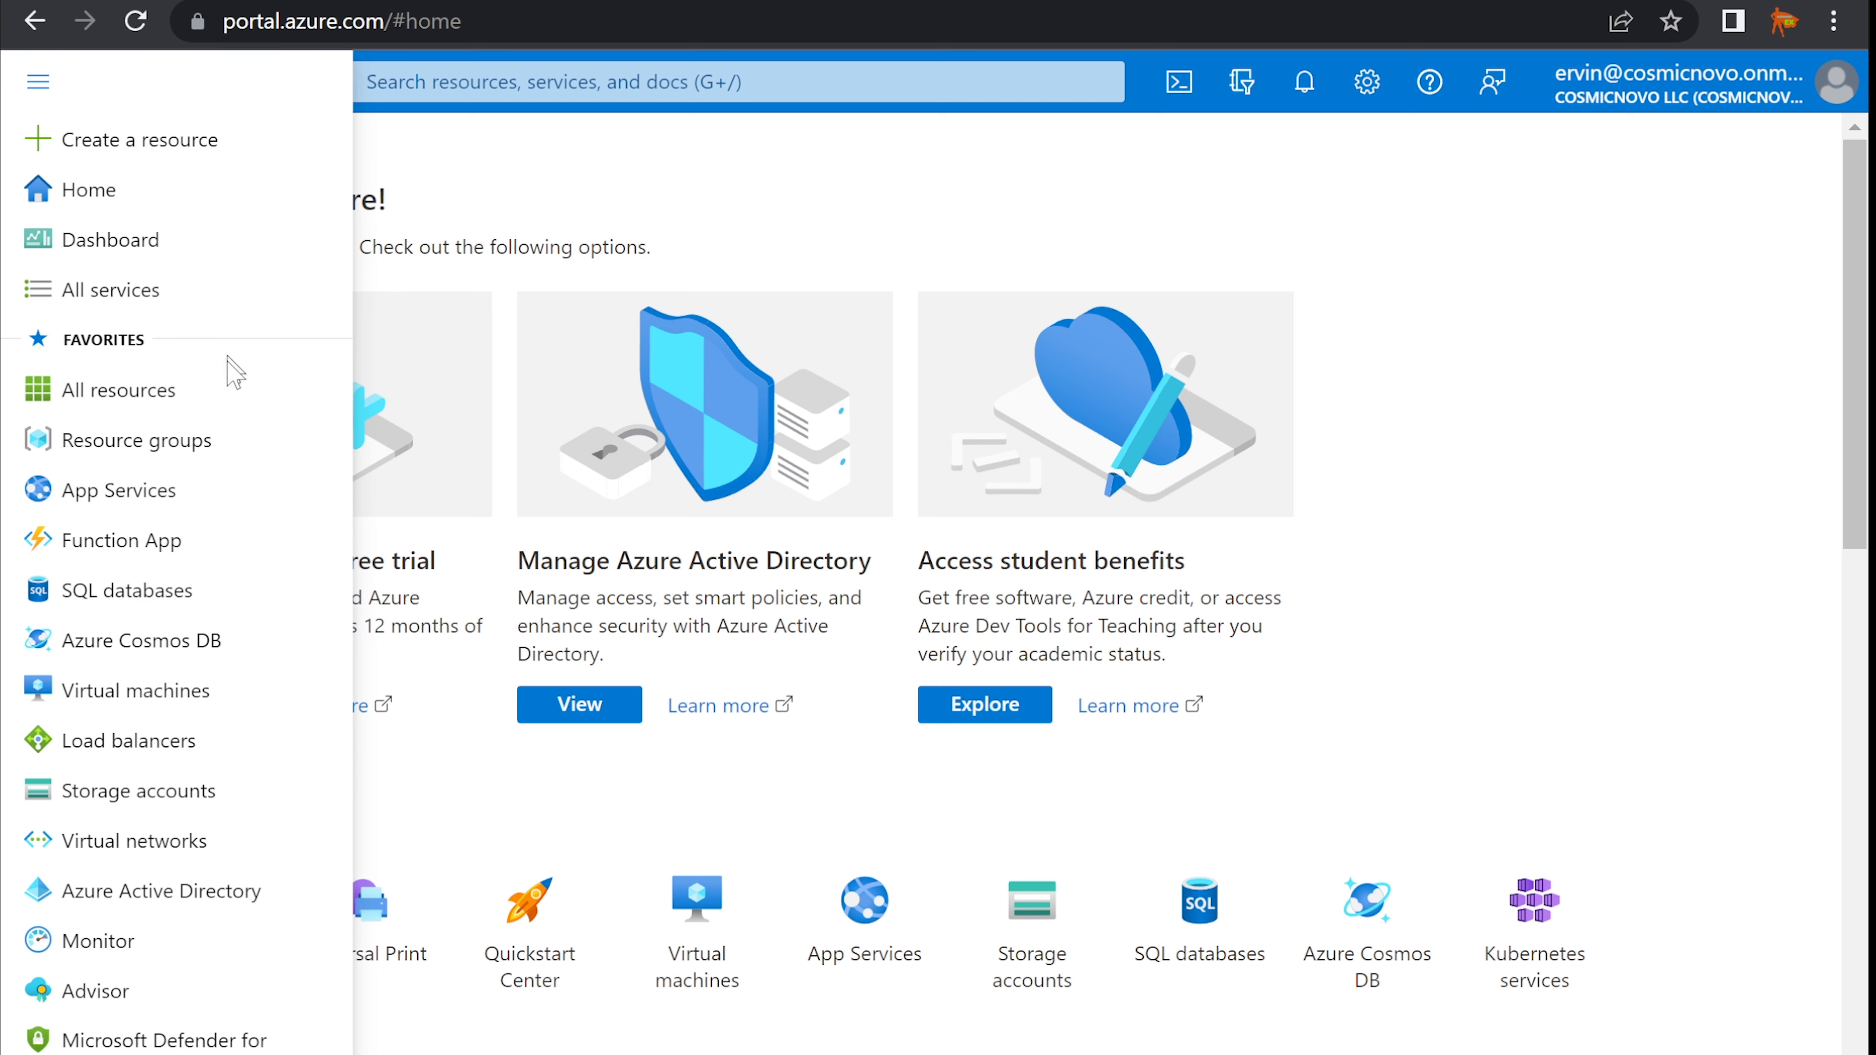
{"action": "mouse_move", "coordinate": [214, 645]}
{"action": "mouse_move", "coordinate": [172, 406]}
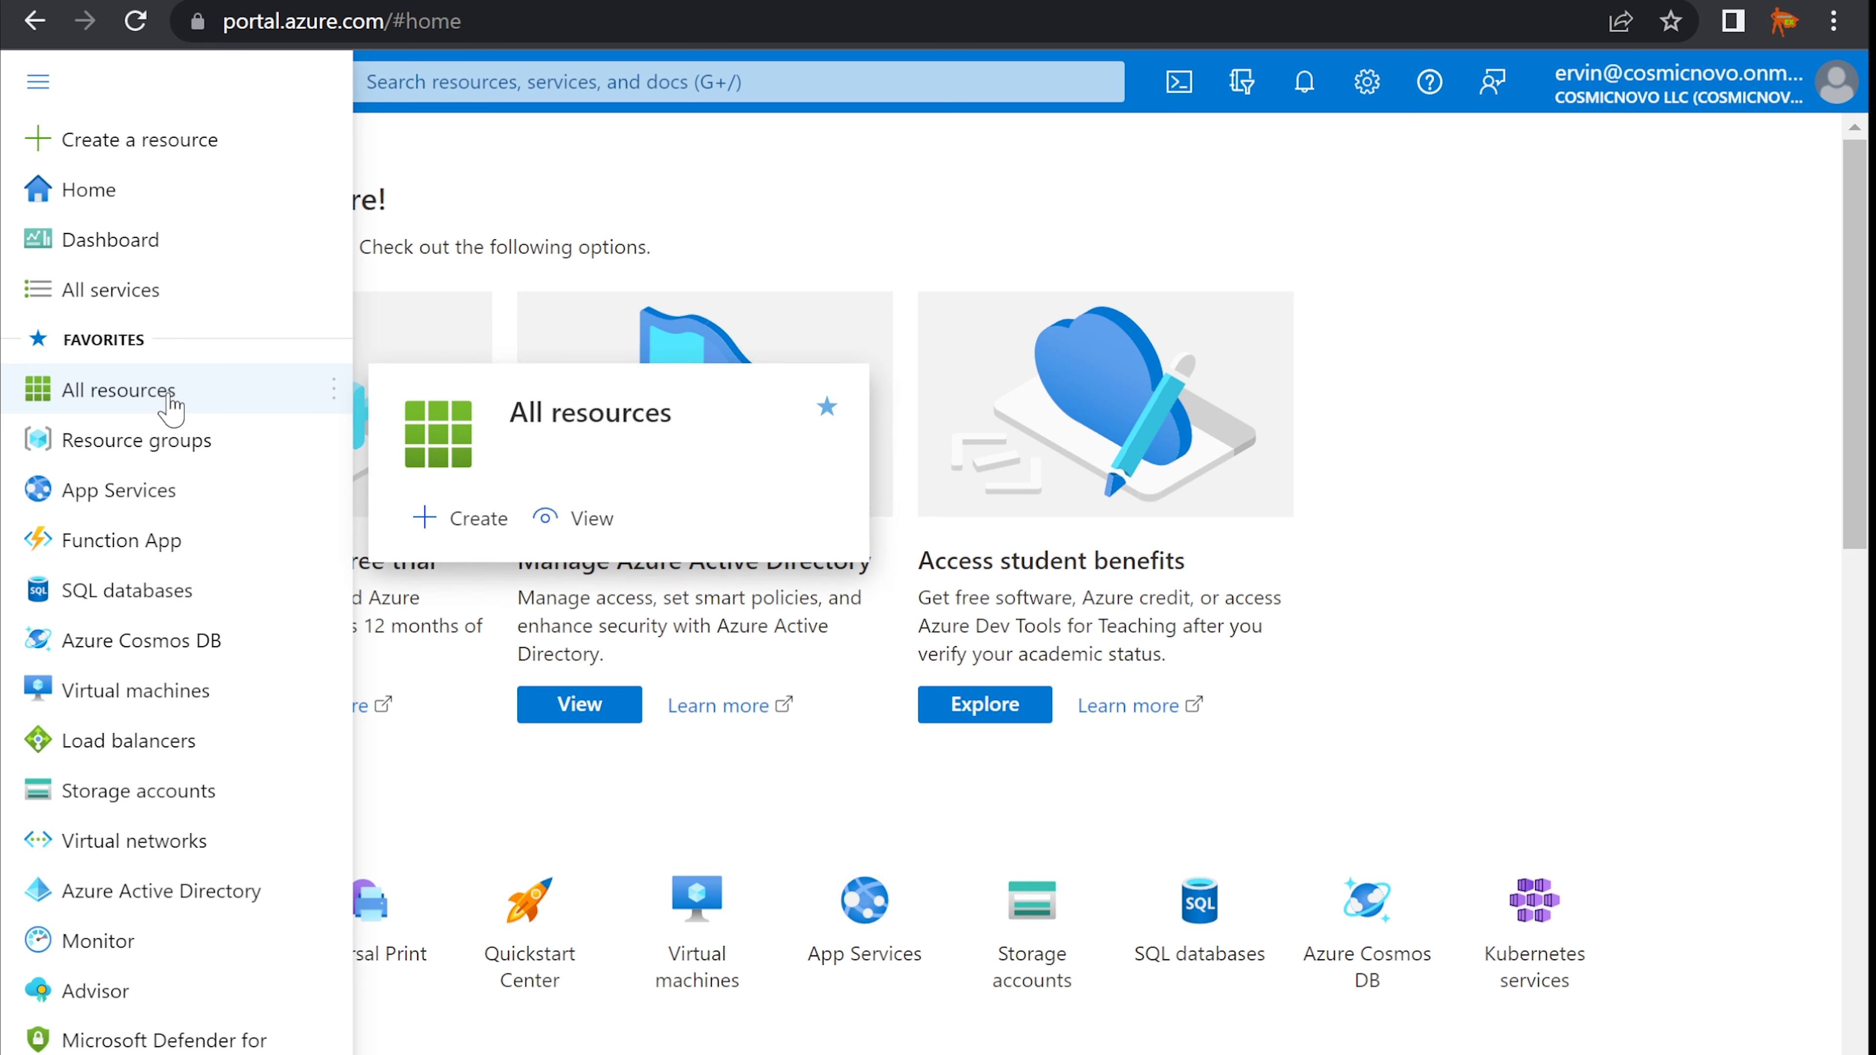
{"action": "left_click", "coordinate": [521, 85]}
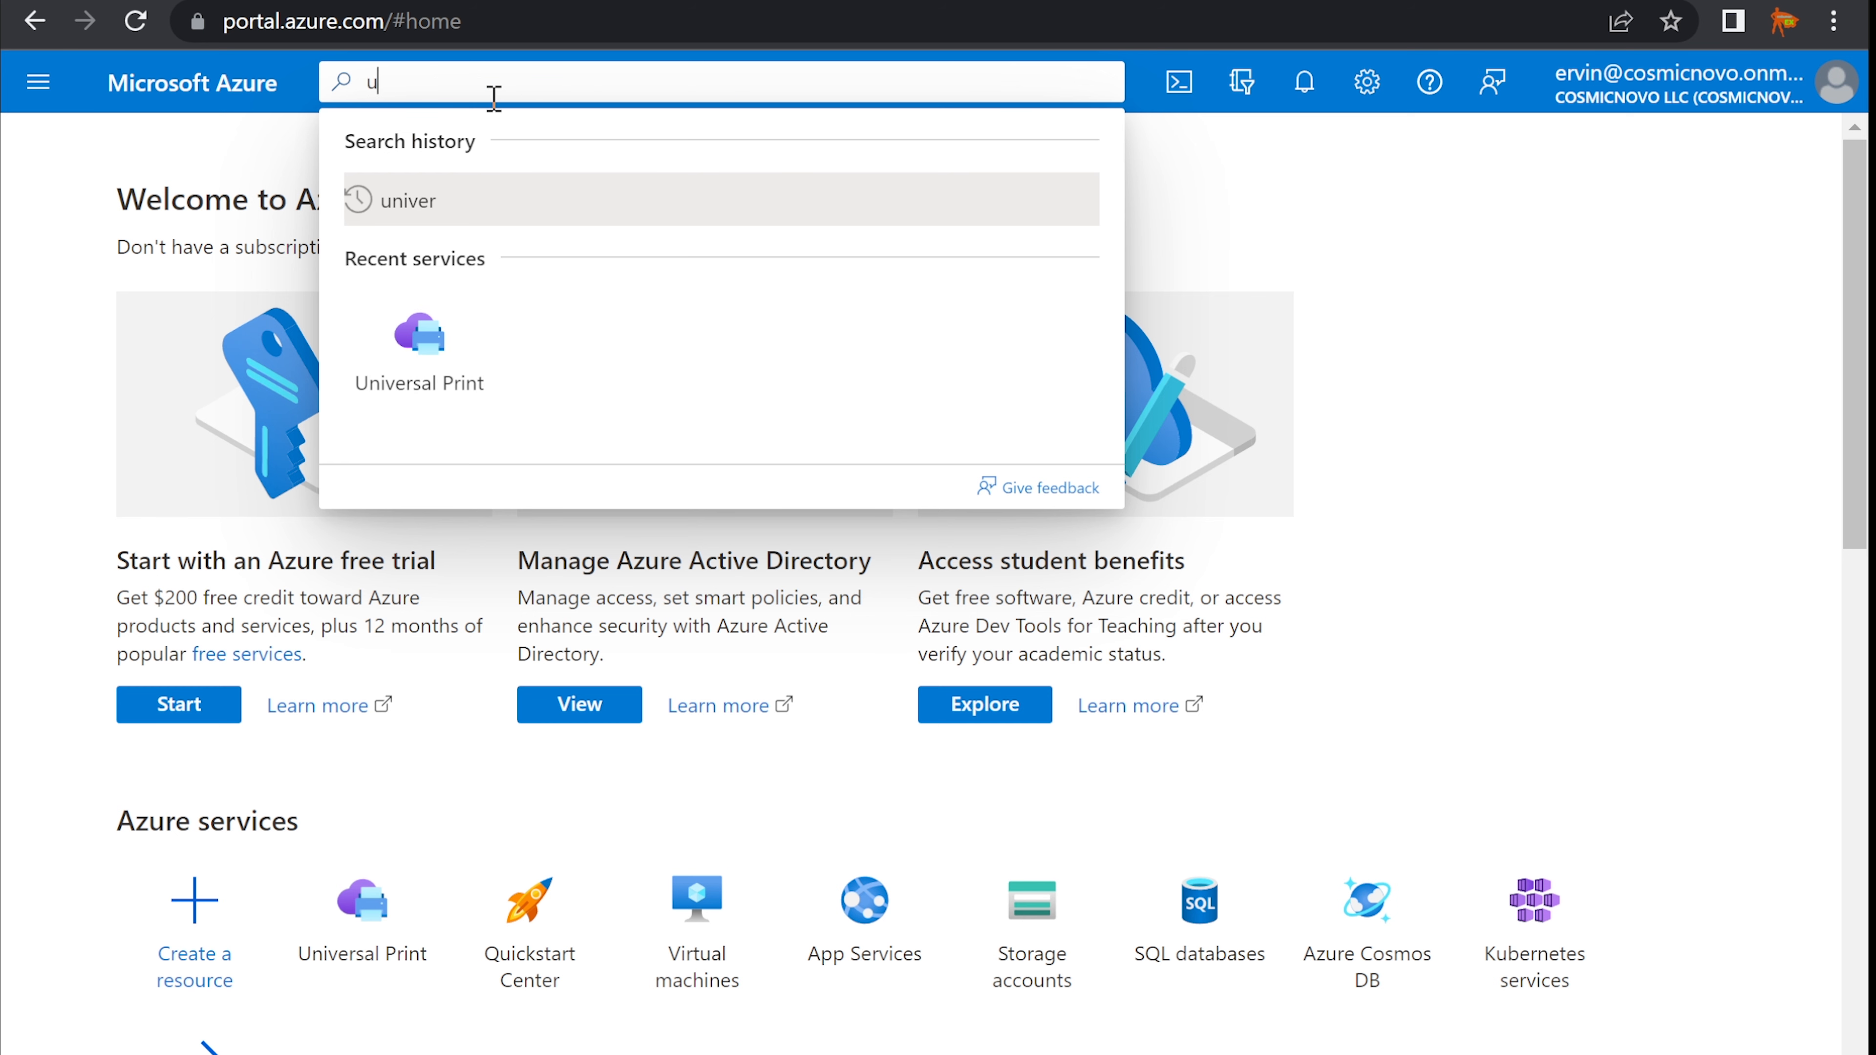
{"action": "type", "text": "univer"}
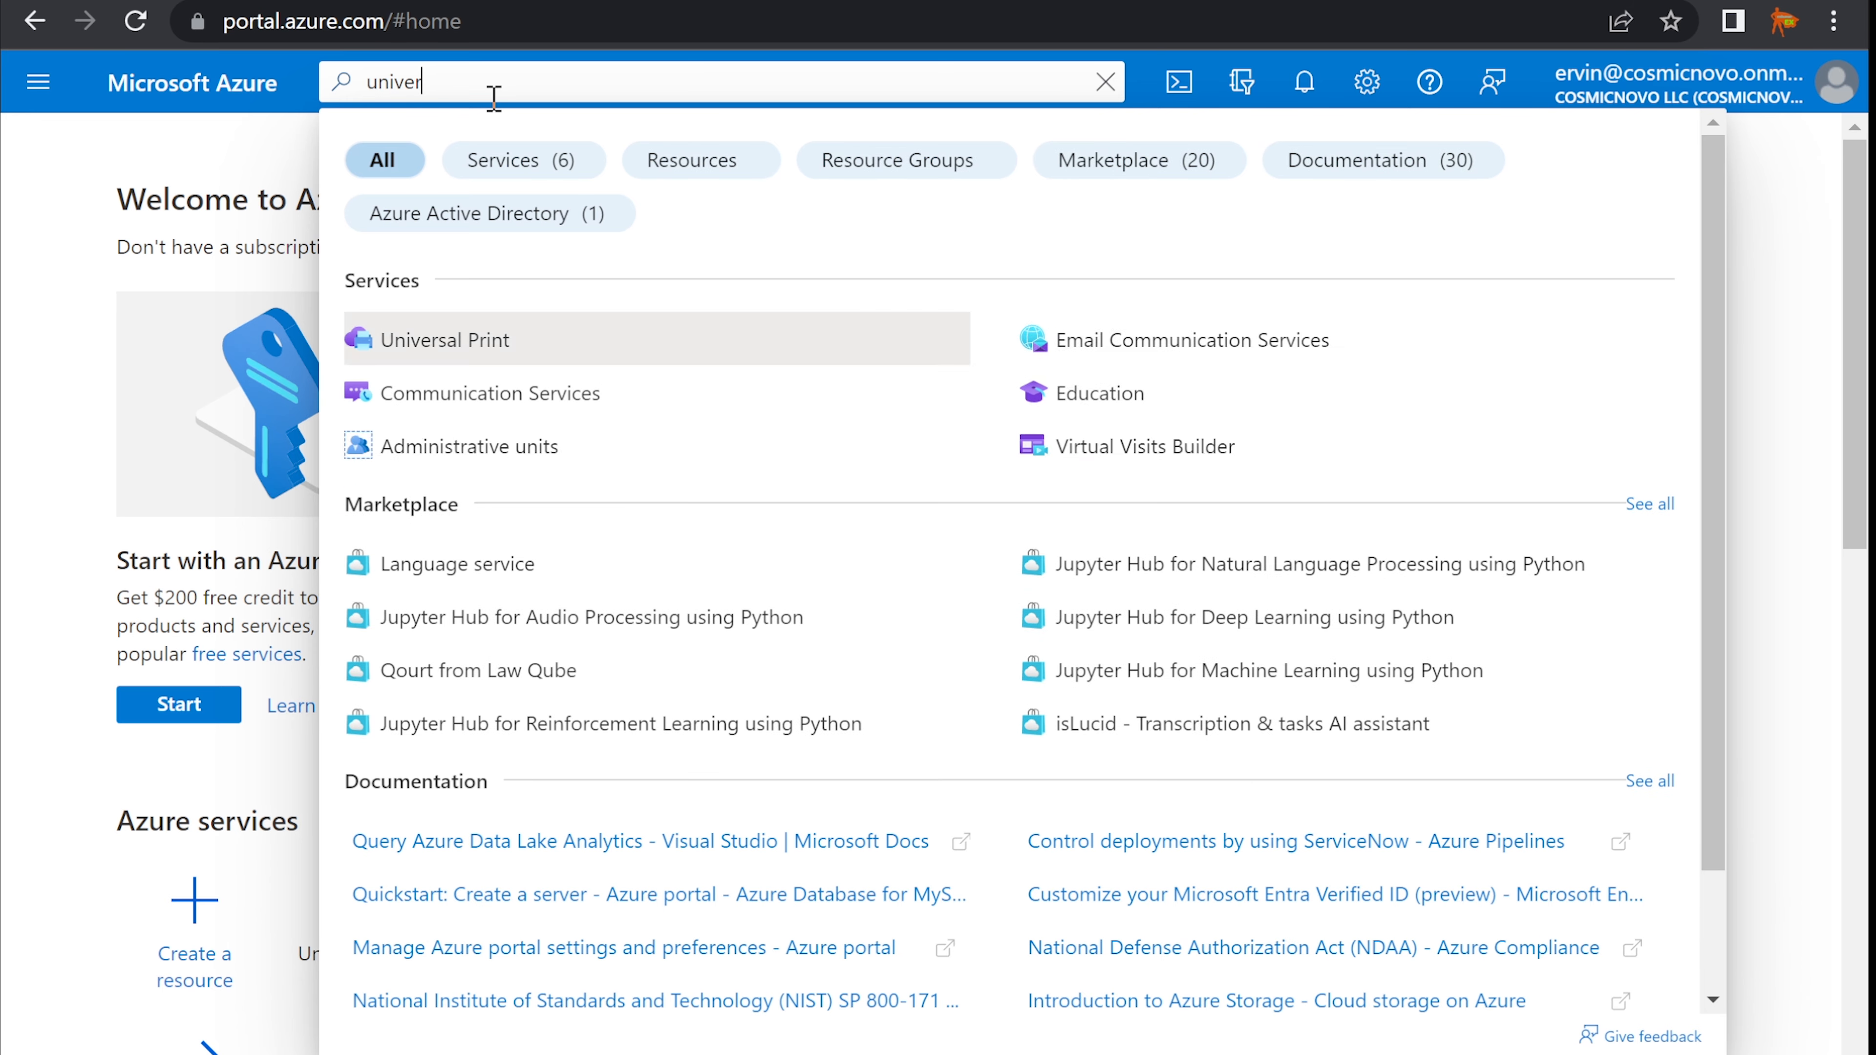
{"action": "type", "text": "sal"}
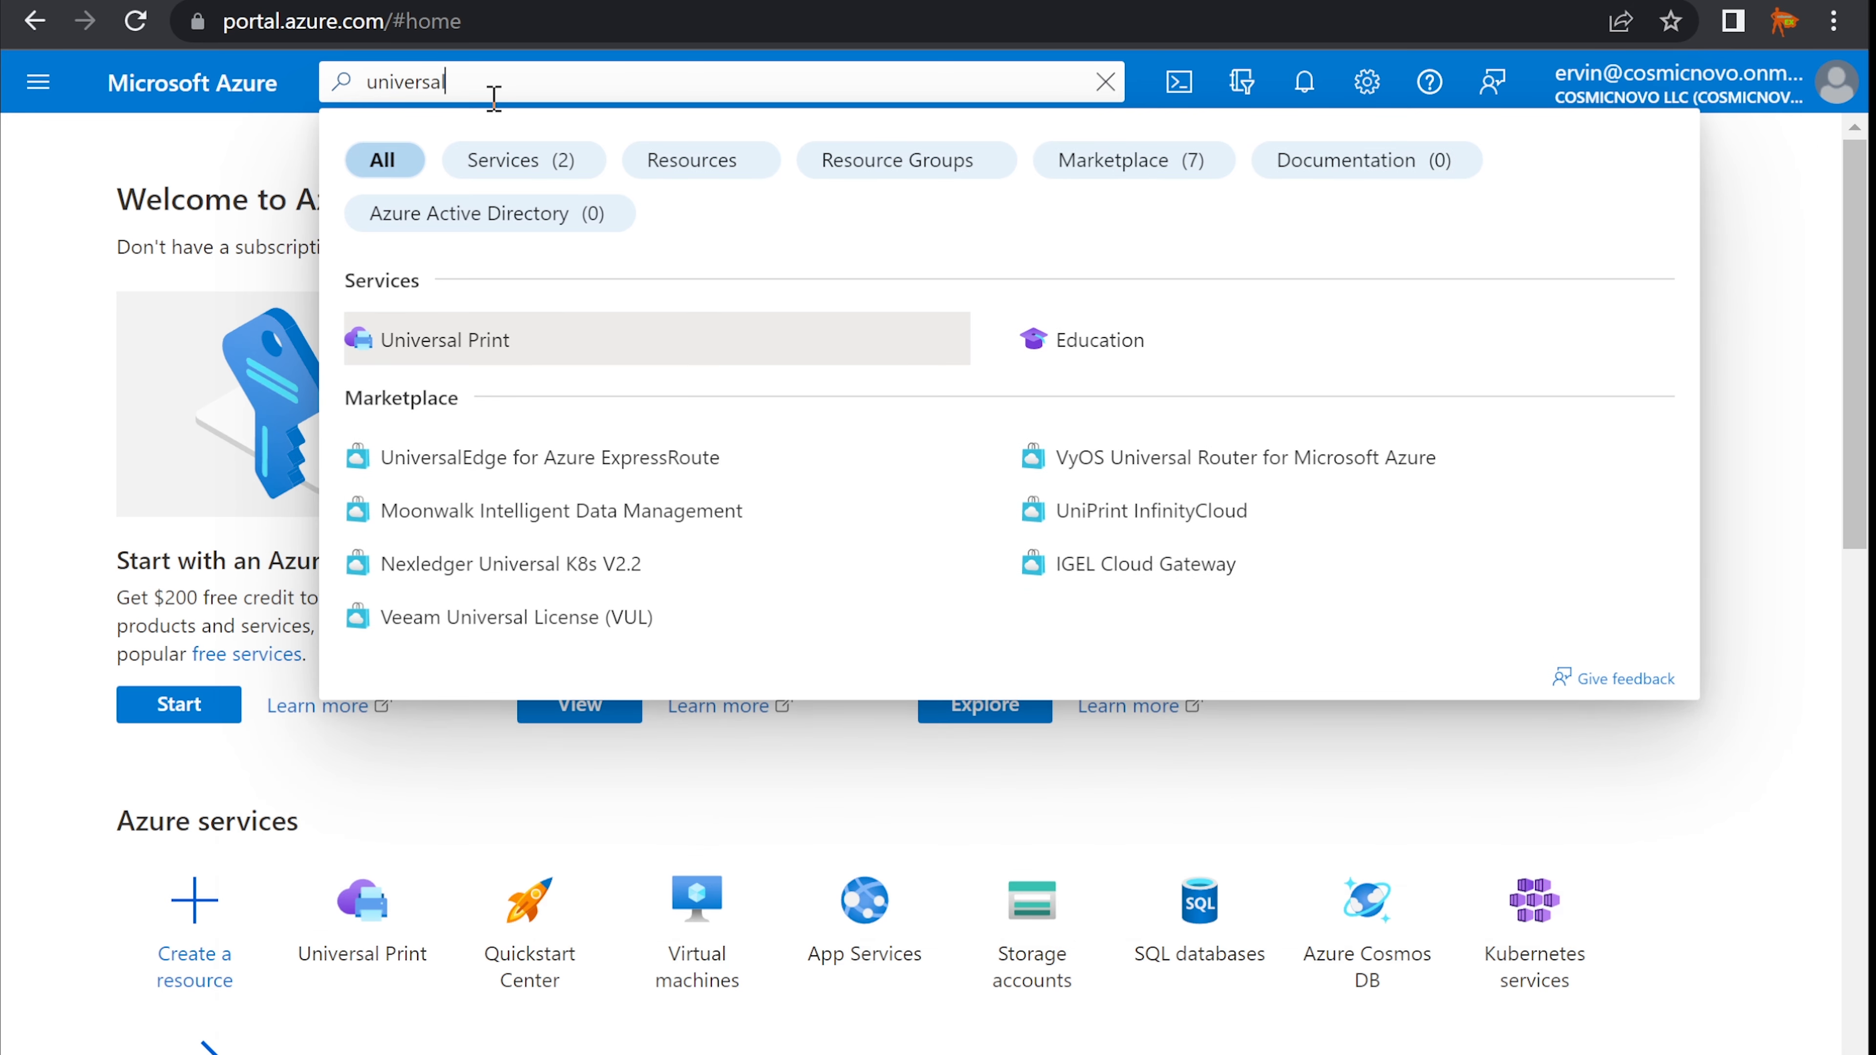
{"action": "left_click", "coordinate": [502, 350]}
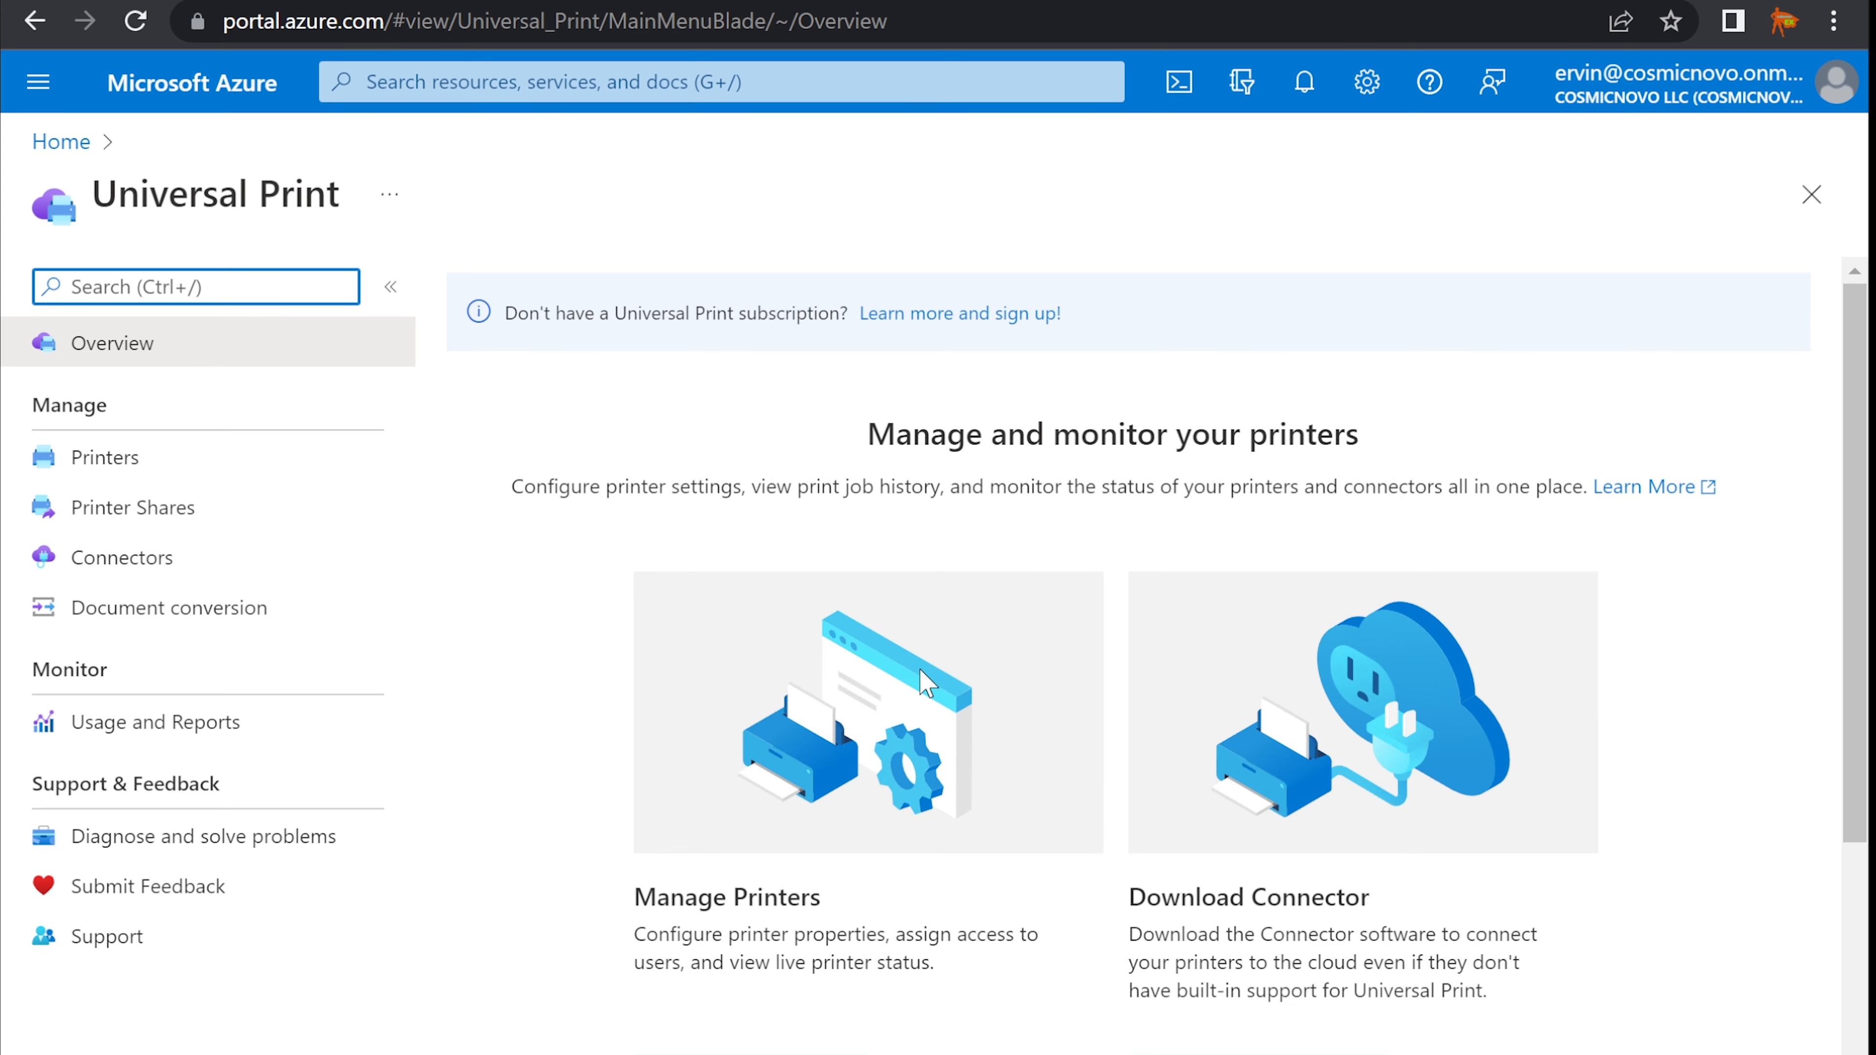
- Read through the Universal Print overview, then open Printers, which reports Access denied
{"action": "scroll", "coordinate": [927, 683], "scroll_direction": "down", "scroll_amount": 4}
{"action": "scroll", "coordinate": [926, 683], "scroll_direction": "up", "scroll_amount": 4}
{"action": "scroll", "coordinate": [879, 690], "scroll_direction": "down", "scroll_amount": 2}
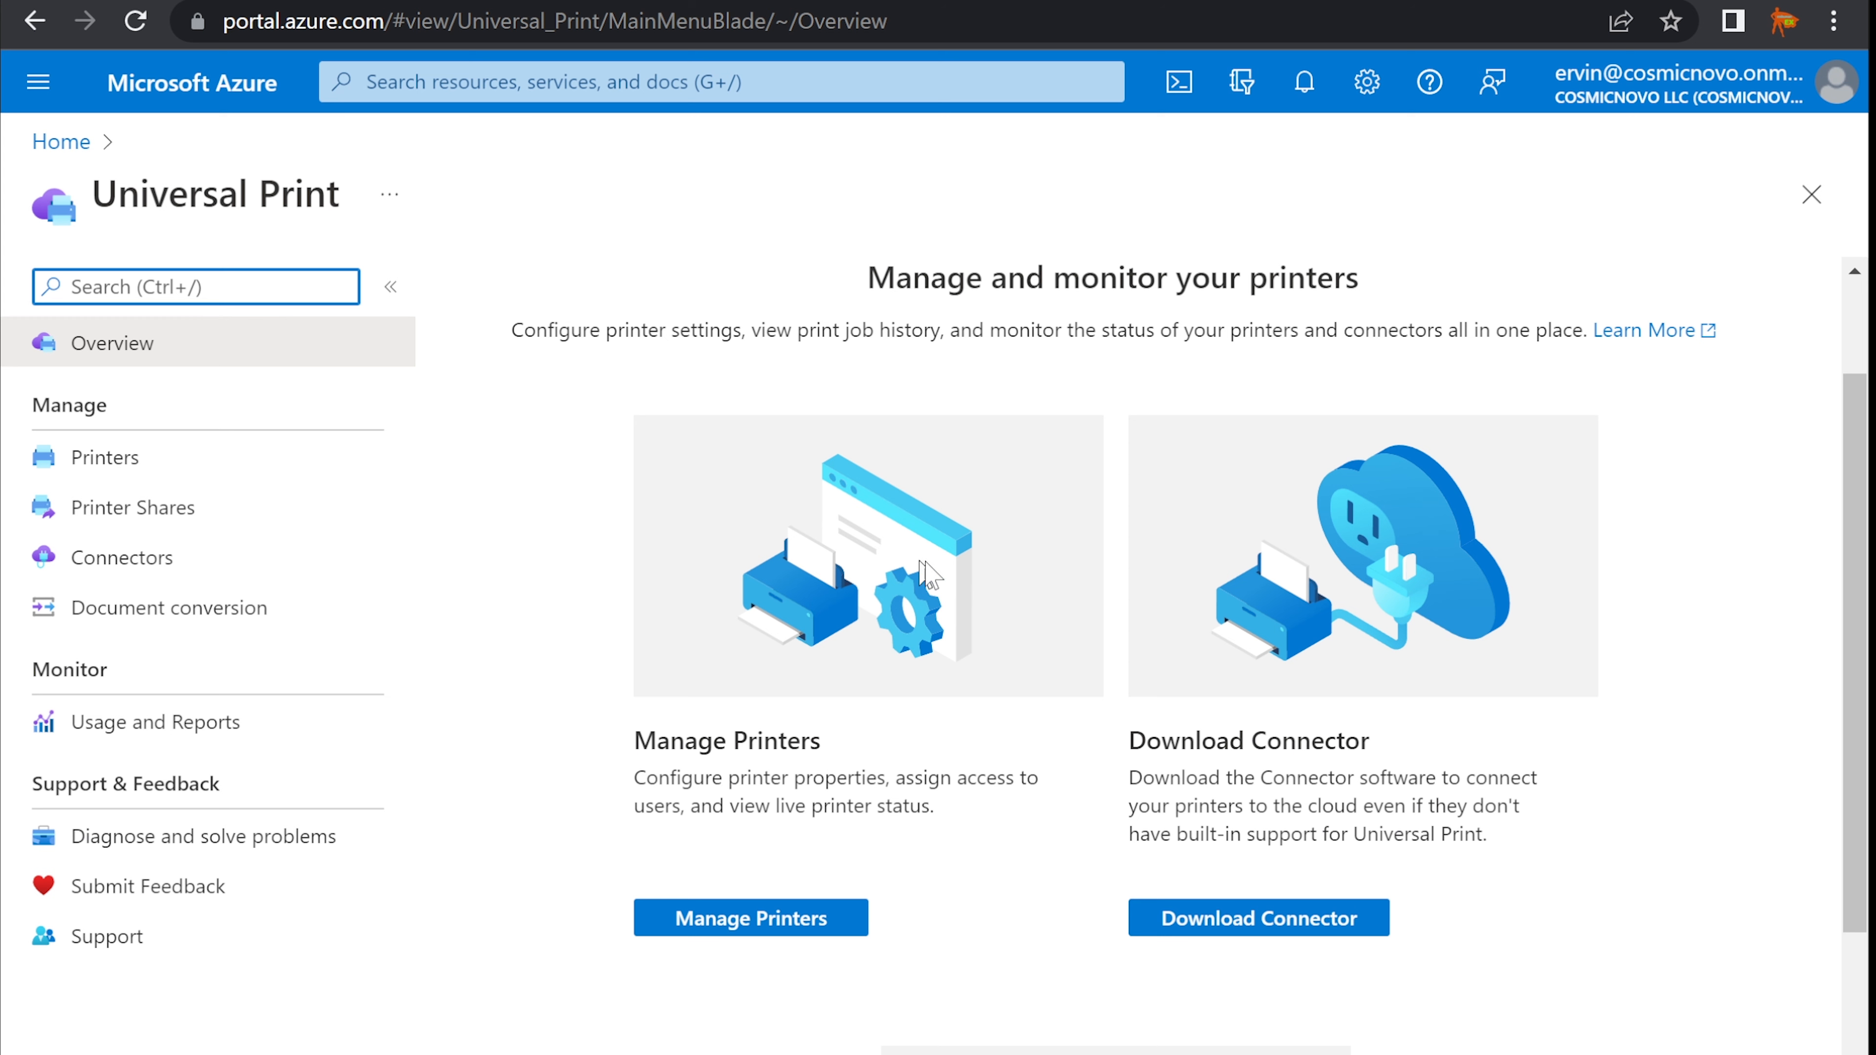
{"action": "scroll", "coordinate": [1201, 672], "scroll_direction": "down", "scroll_amount": 2}
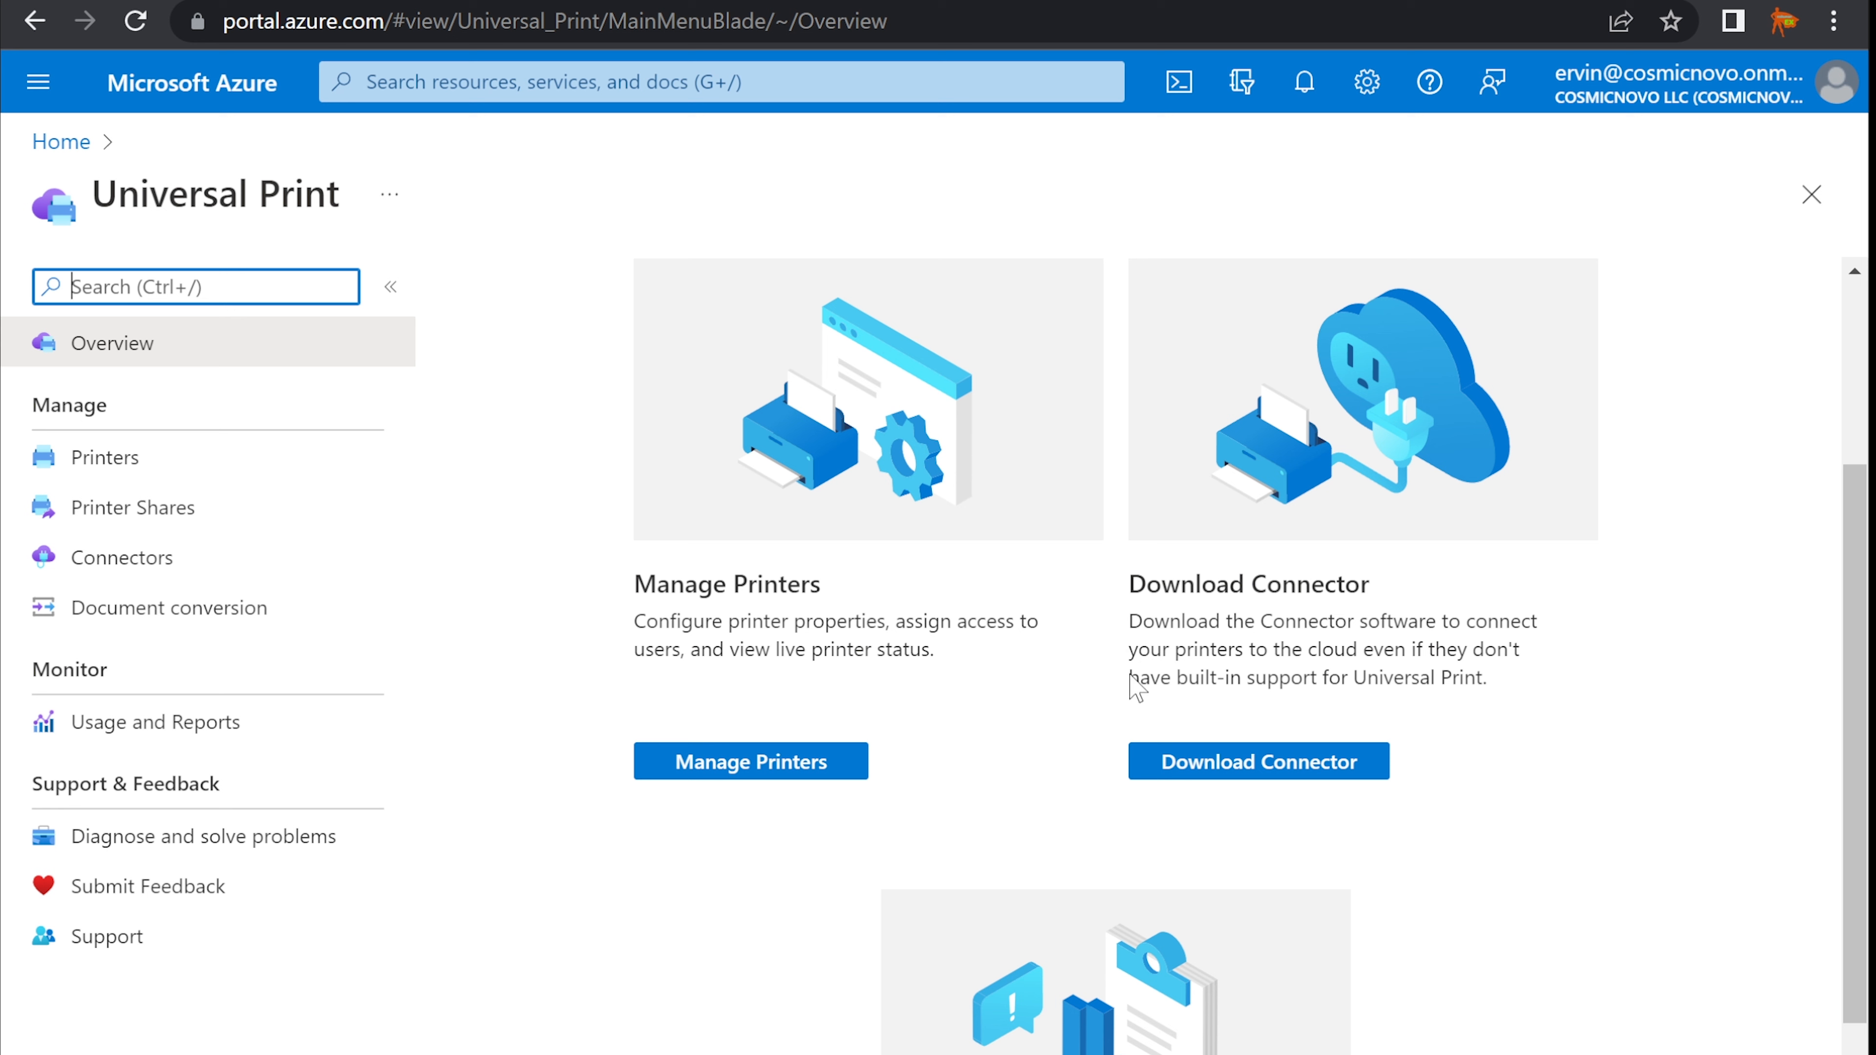
{"action": "left_click_drag", "start_coordinate": [1176, 677], "coordinate": [1483, 668]}
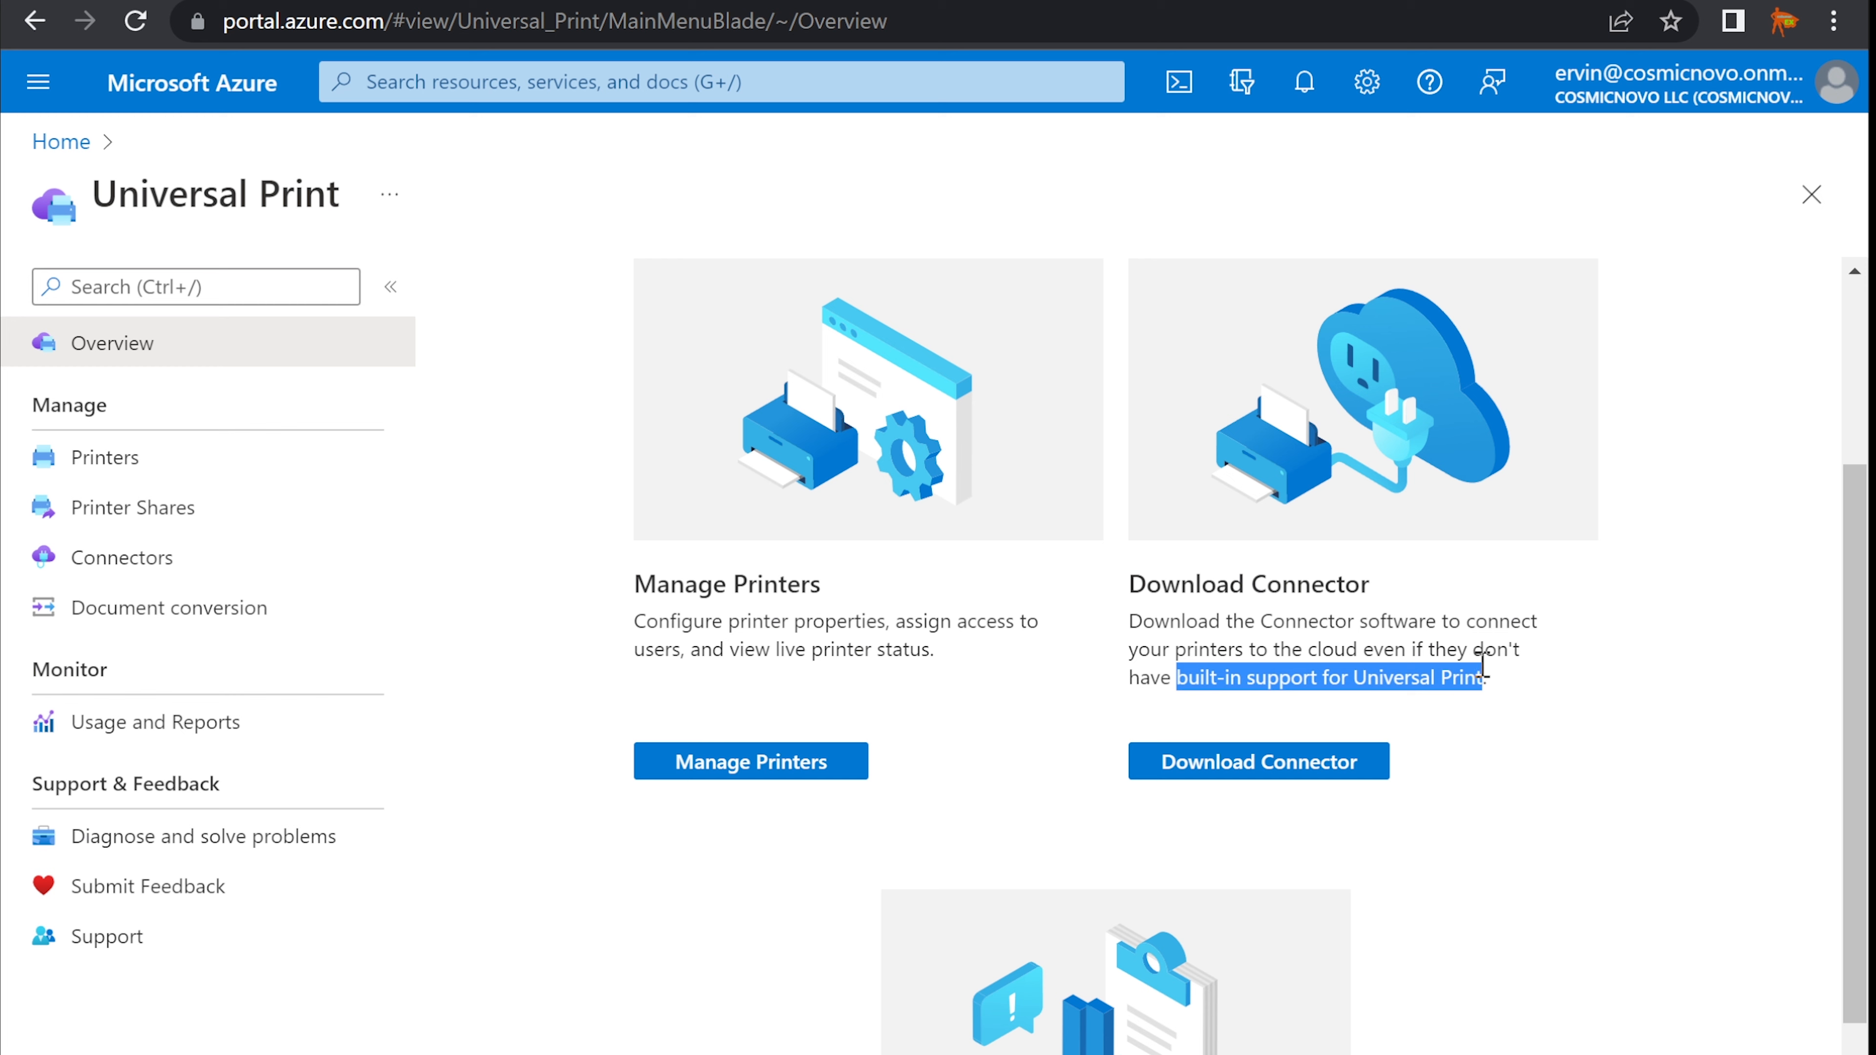
{"action": "scroll", "coordinate": [1451, 702], "scroll_direction": "down", "scroll_amount": 4}
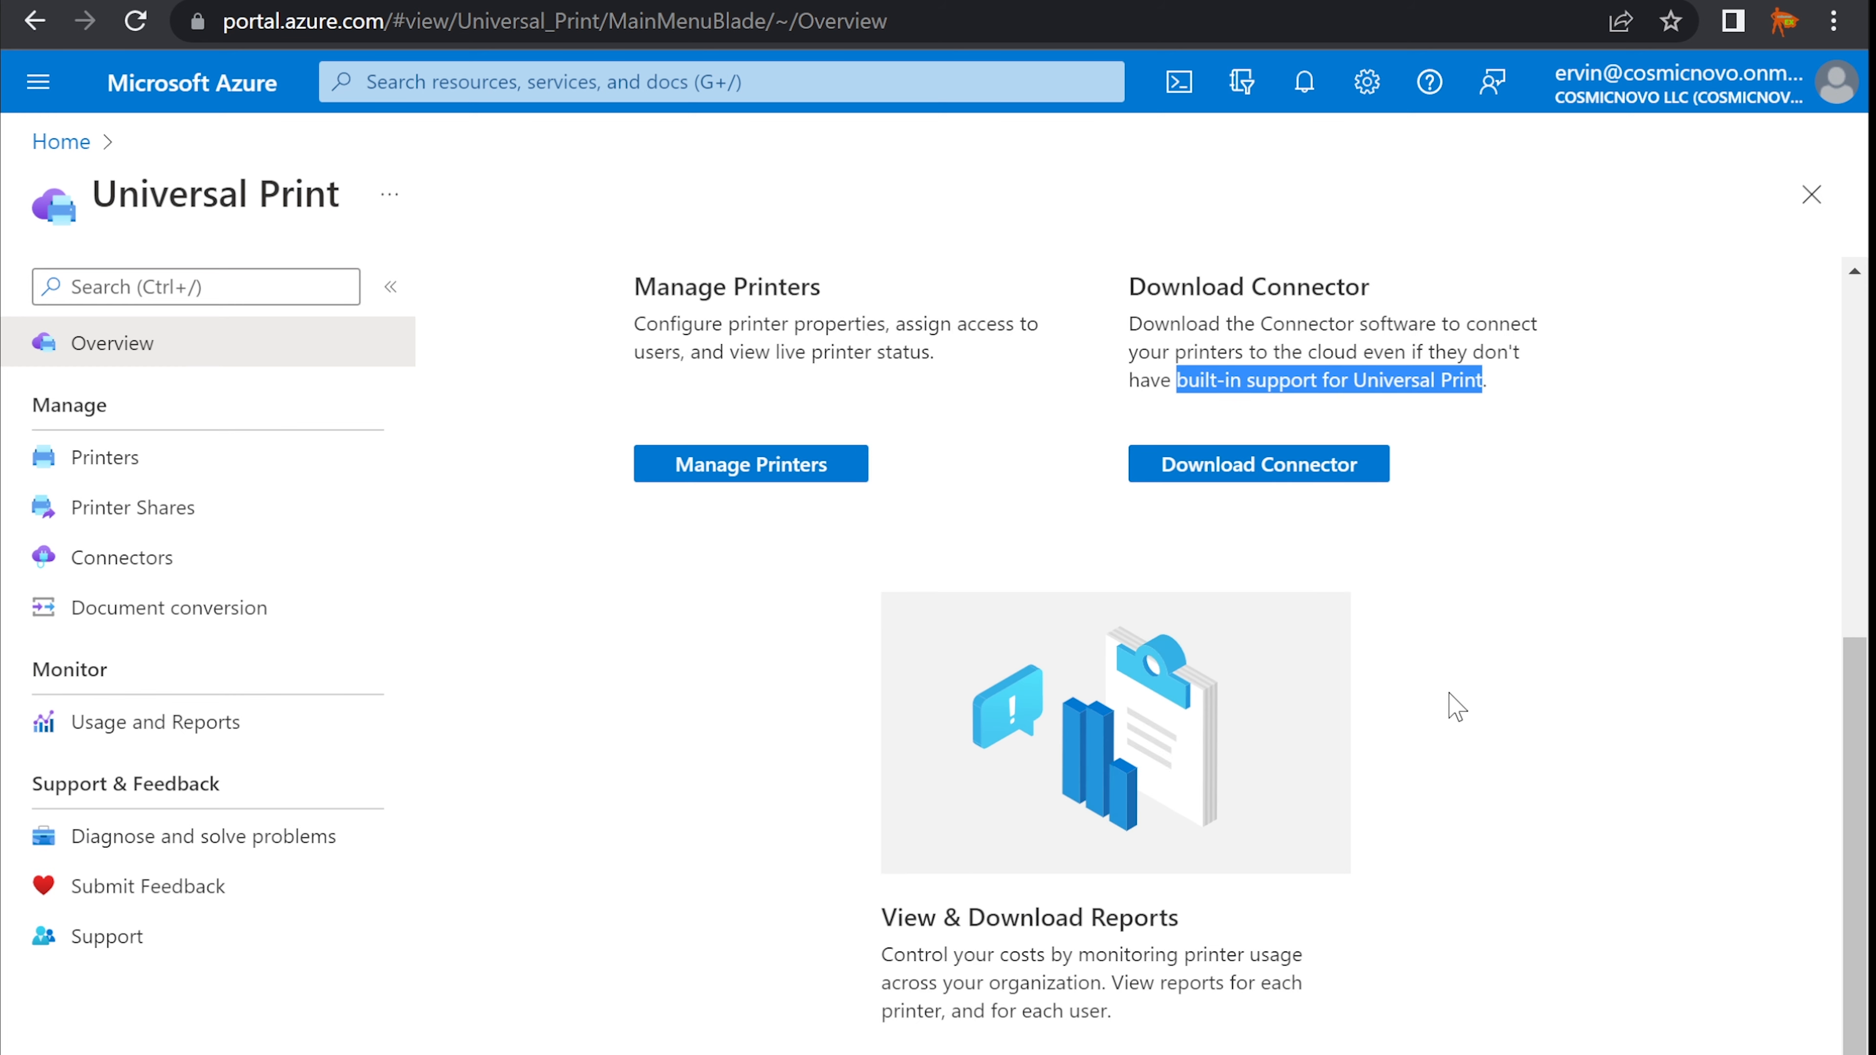
{"action": "scroll", "coordinate": [1433, 702], "scroll_direction": "up", "scroll_amount": 4}
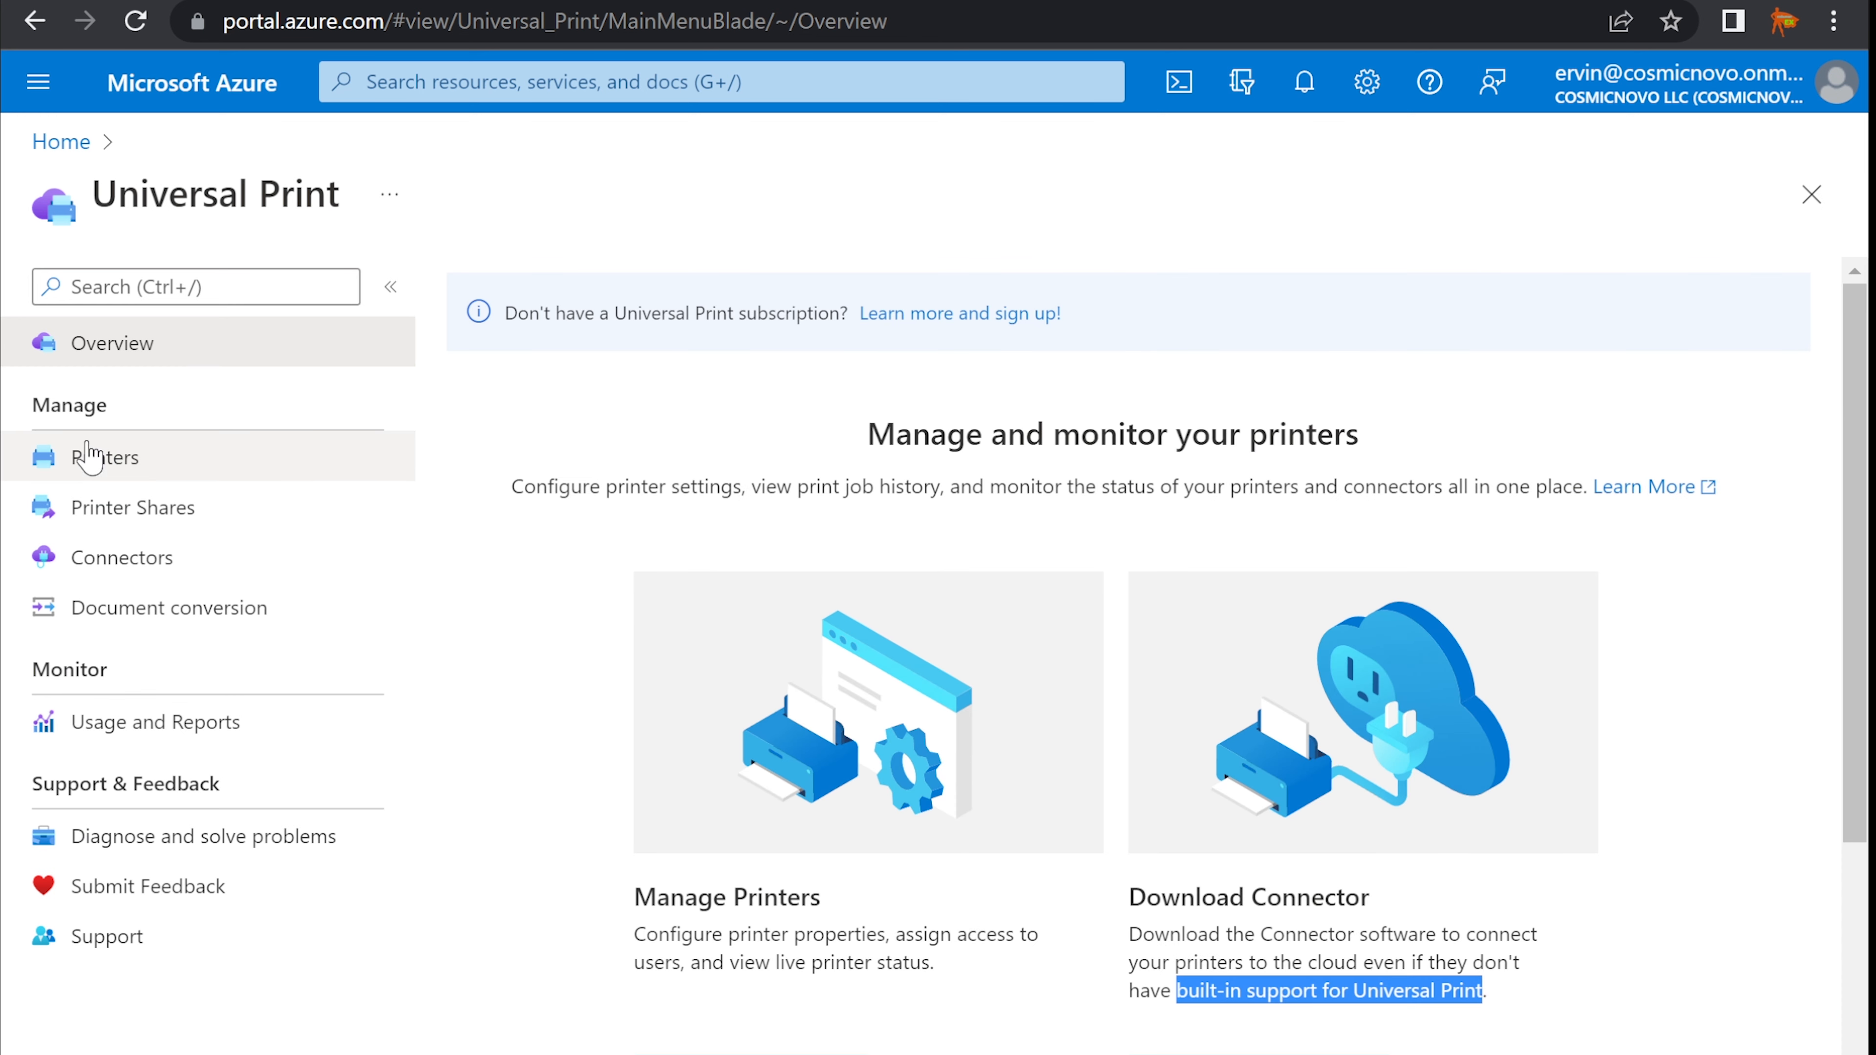
{"action": "left_click", "coordinate": [112, 461]}
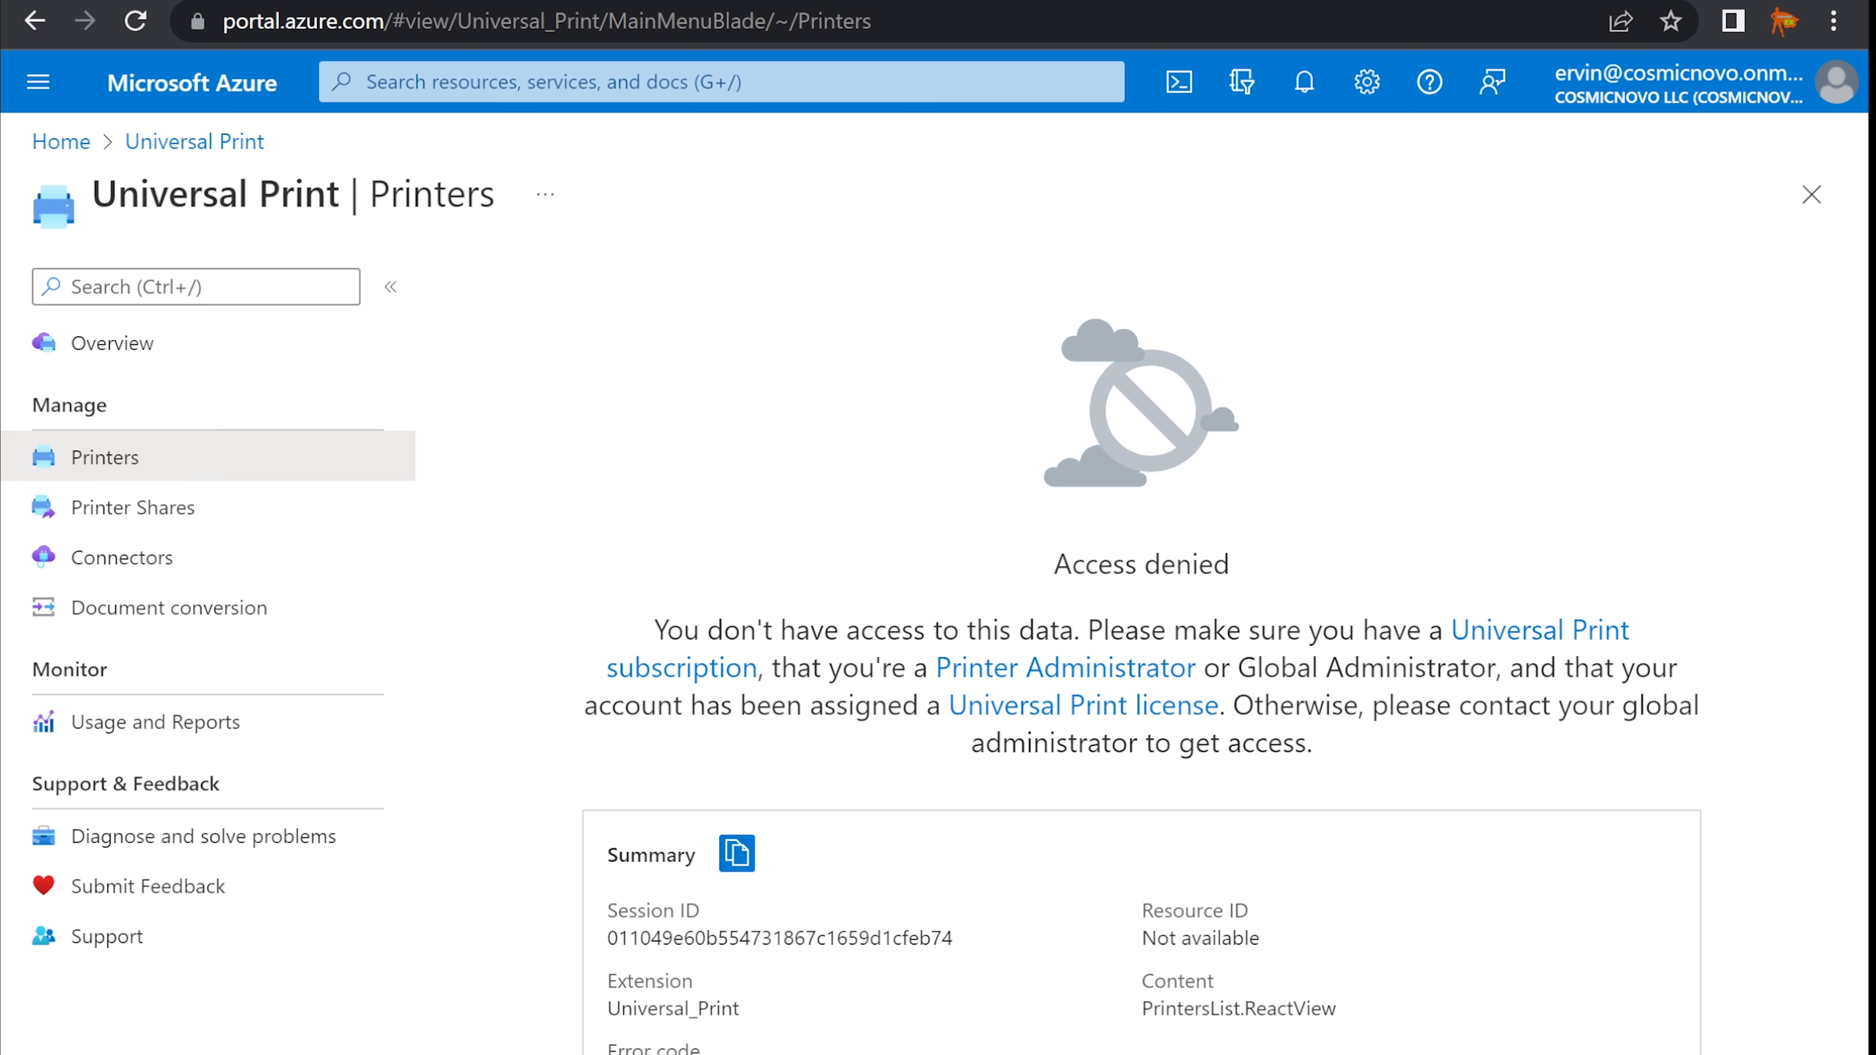
- Check the new hire's name in the Notepad notes, then return to the admin center's Active users tab
{"action": "key", "text": "alt+Tab"}
{"action": "left_click_drag", "start_coordinate": [939, 361], "coordinate": [1076, 361]}
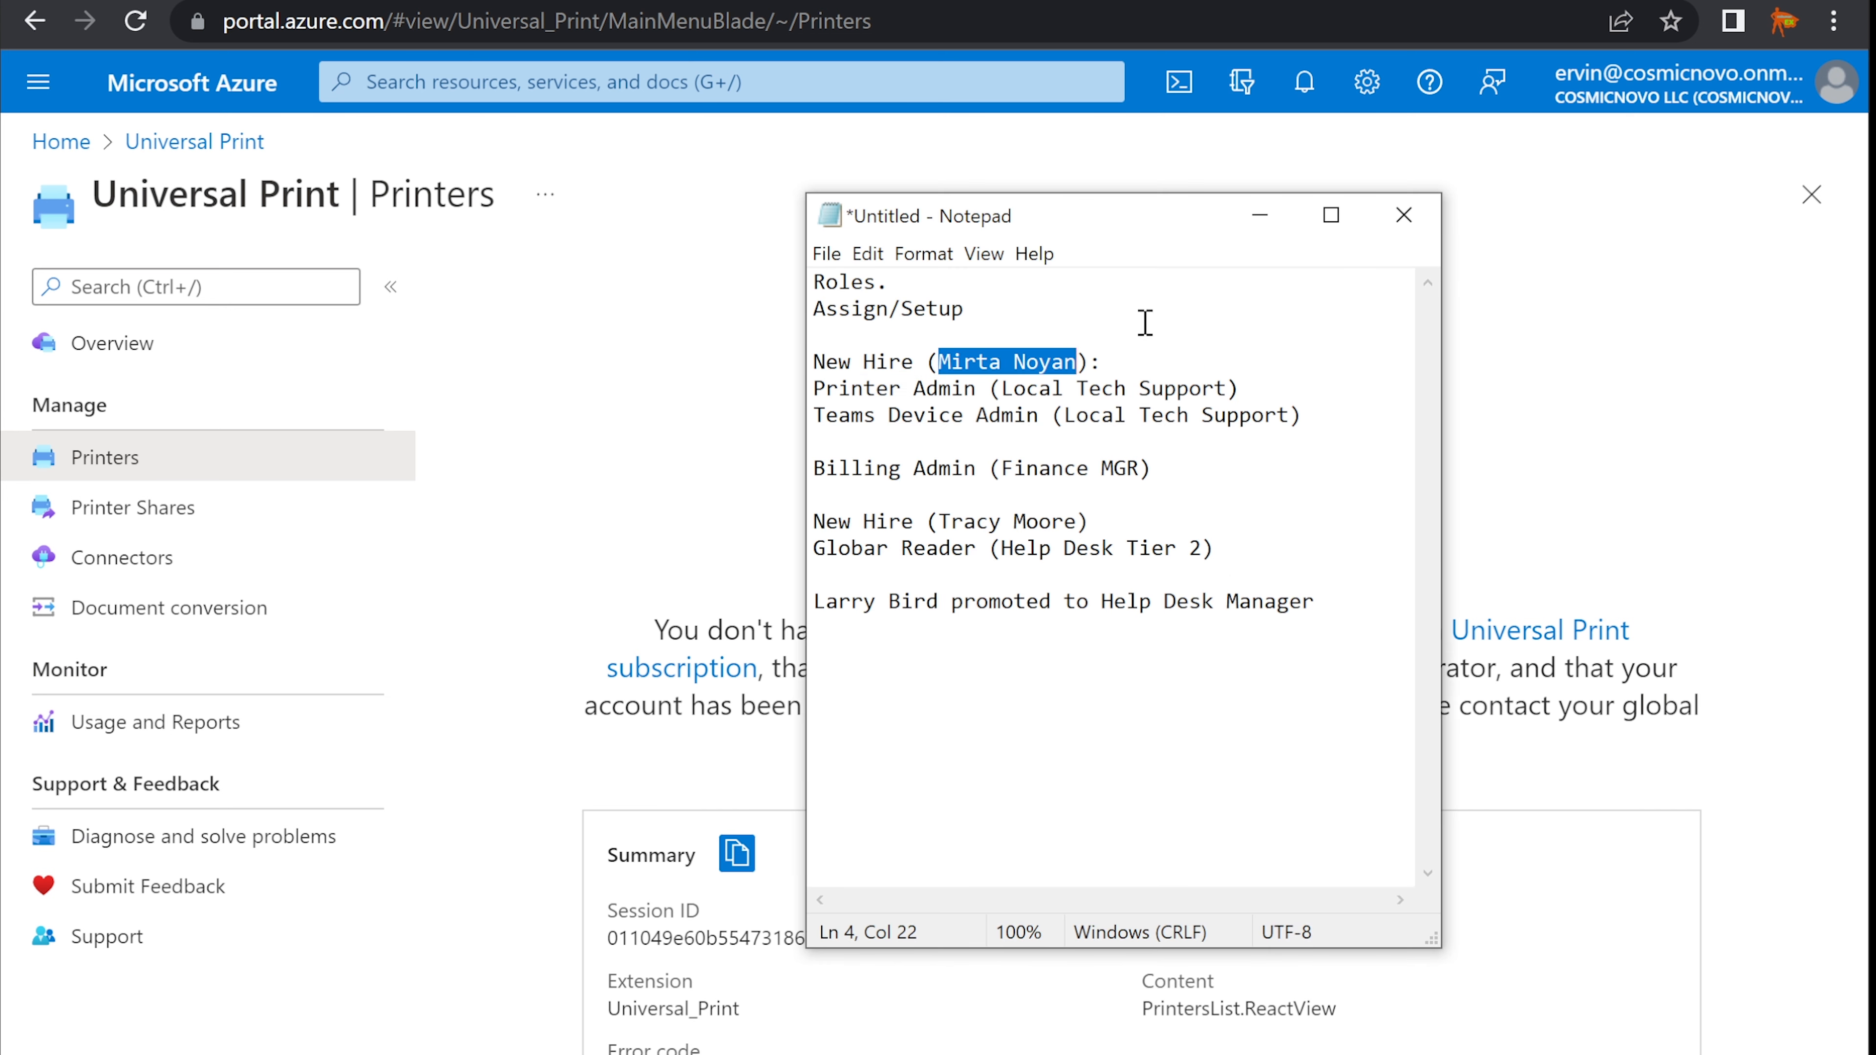
{"action": "left_click", "coordinate": [1259, 215]}
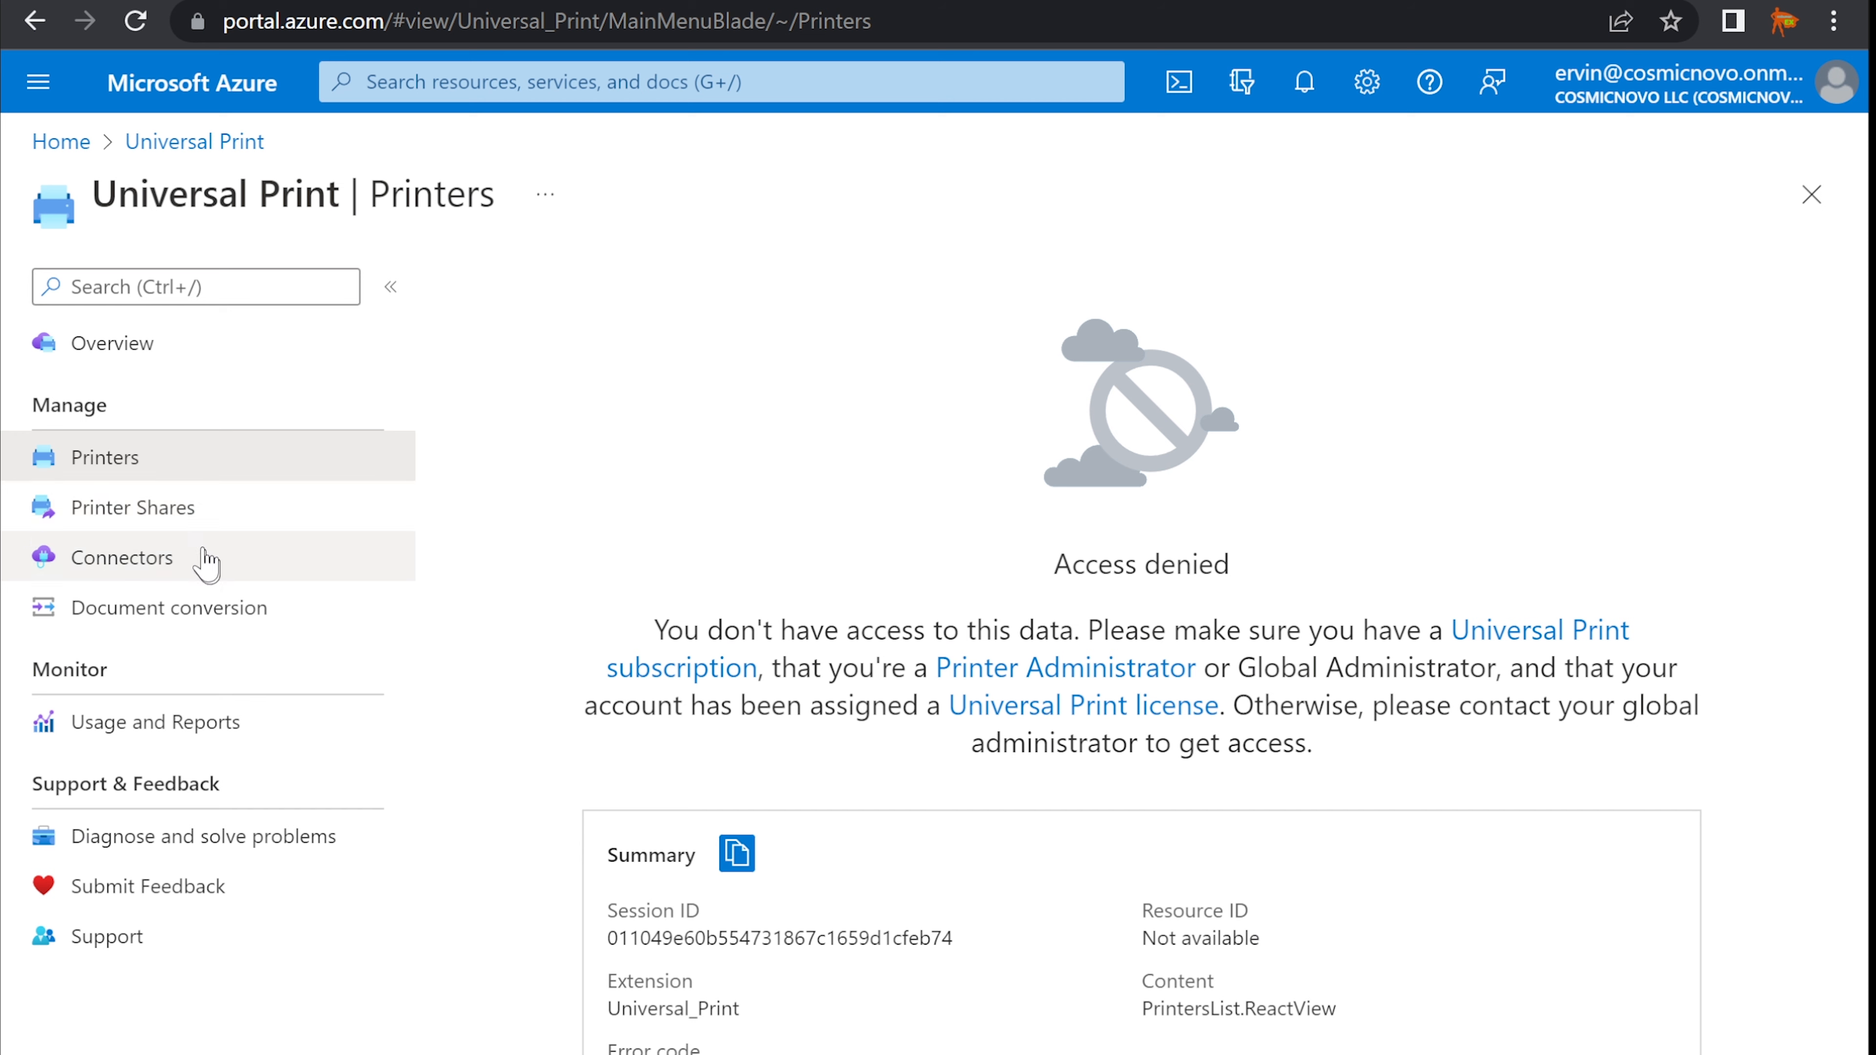
{"action": "key", "text": "ctrl+shift+Tab"}
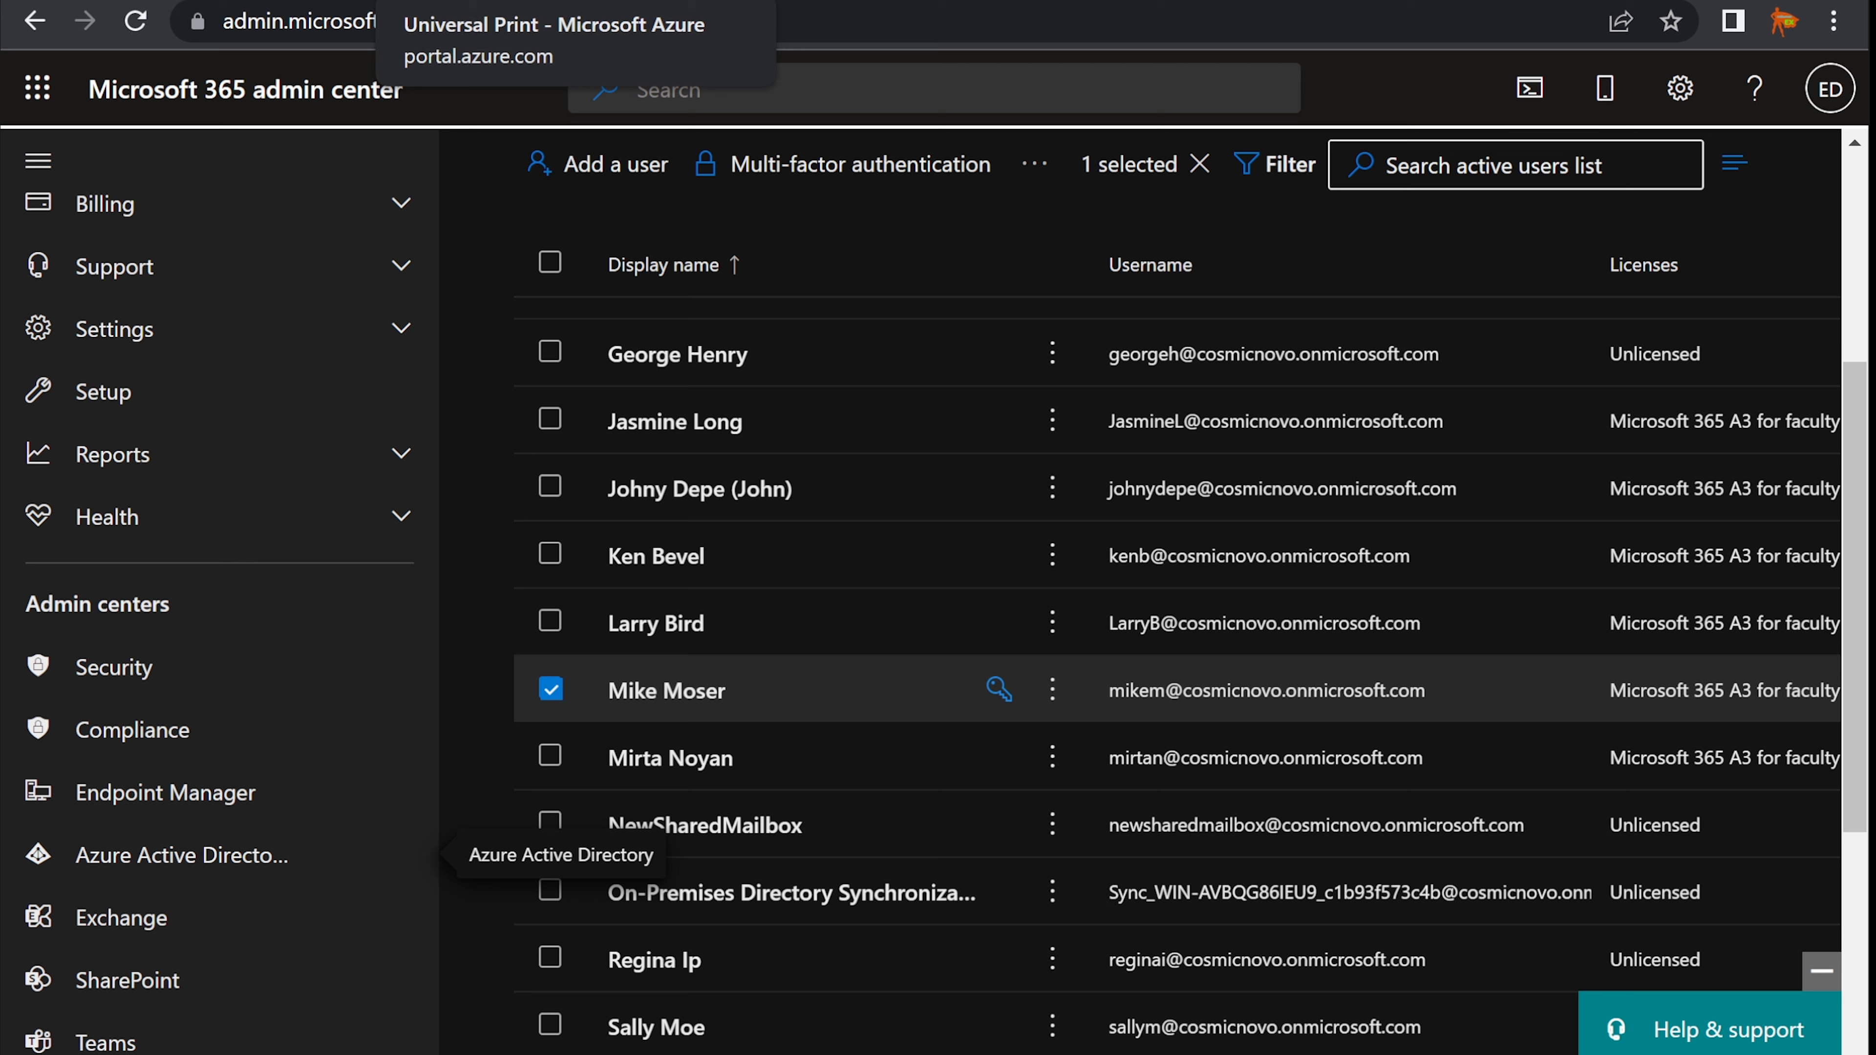
{"action": "left_click", "coordinate": [550, 691]}
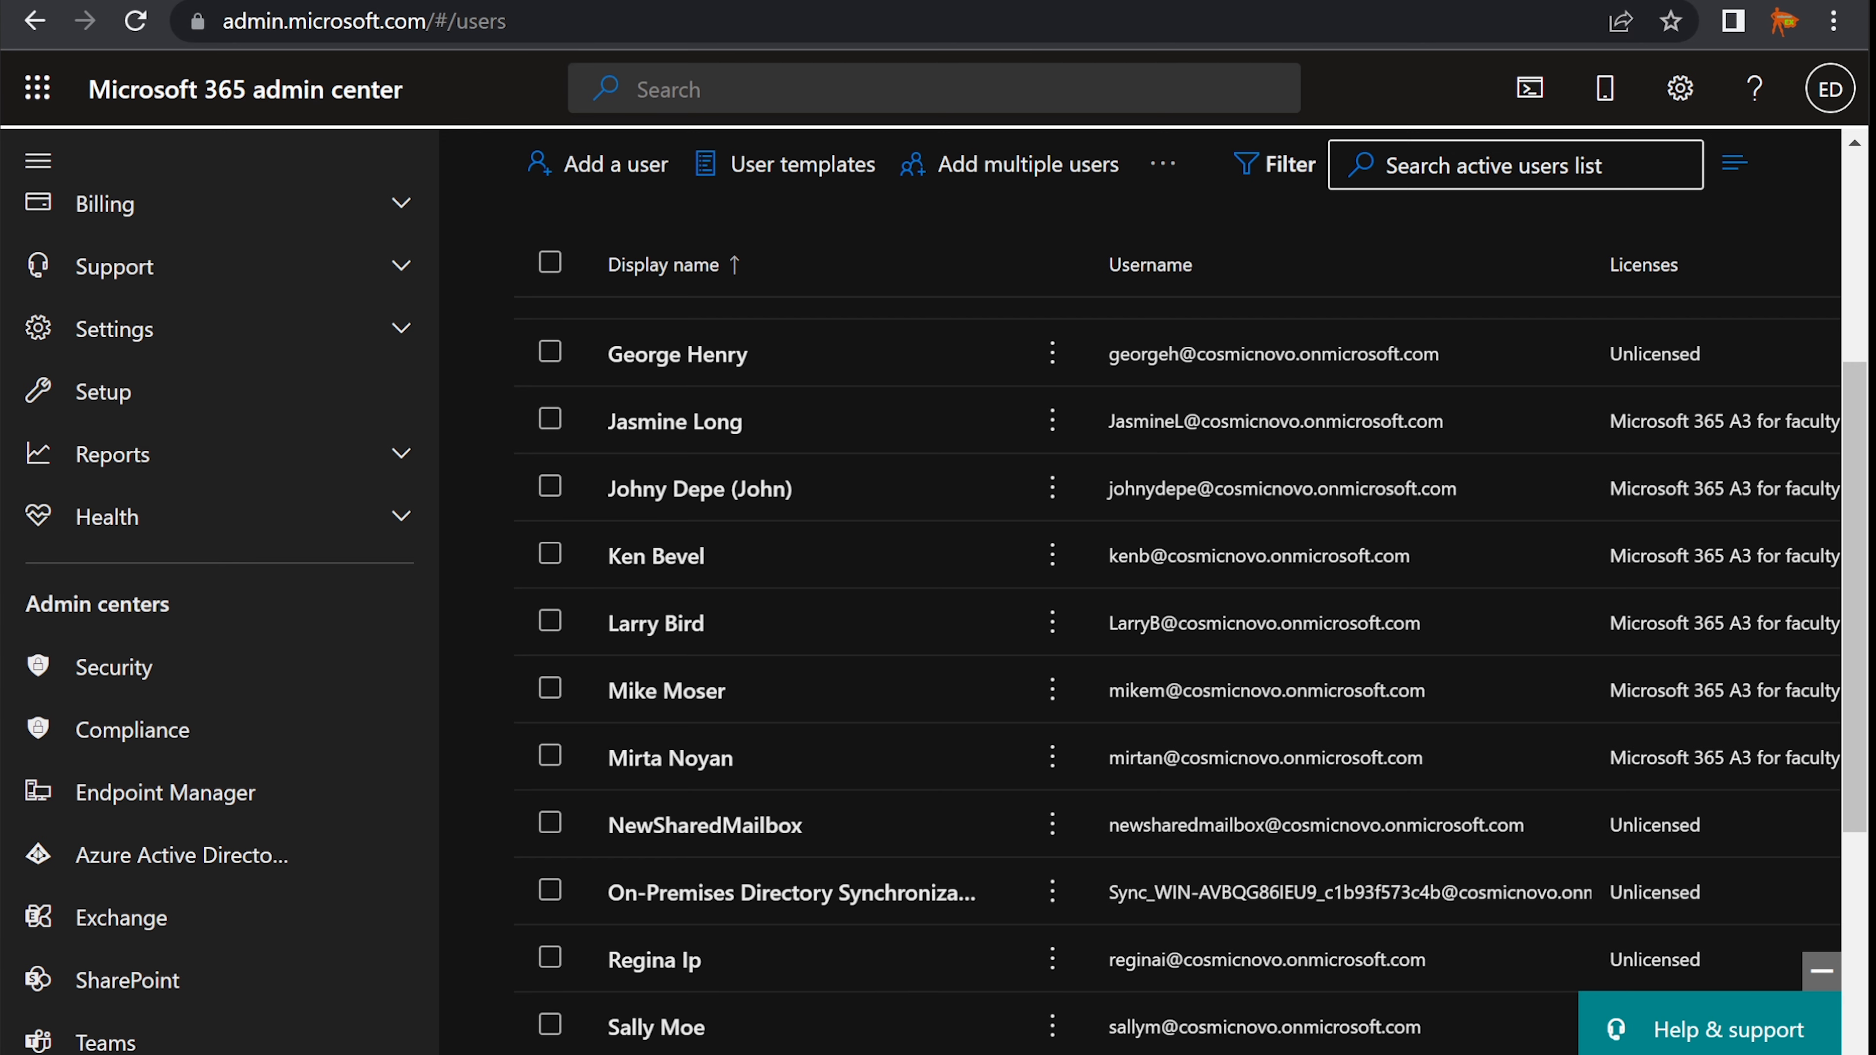
{"action": "key", "text": "alt+Tab"}
{"action": "left_click", "coordinate": [938, 413]}
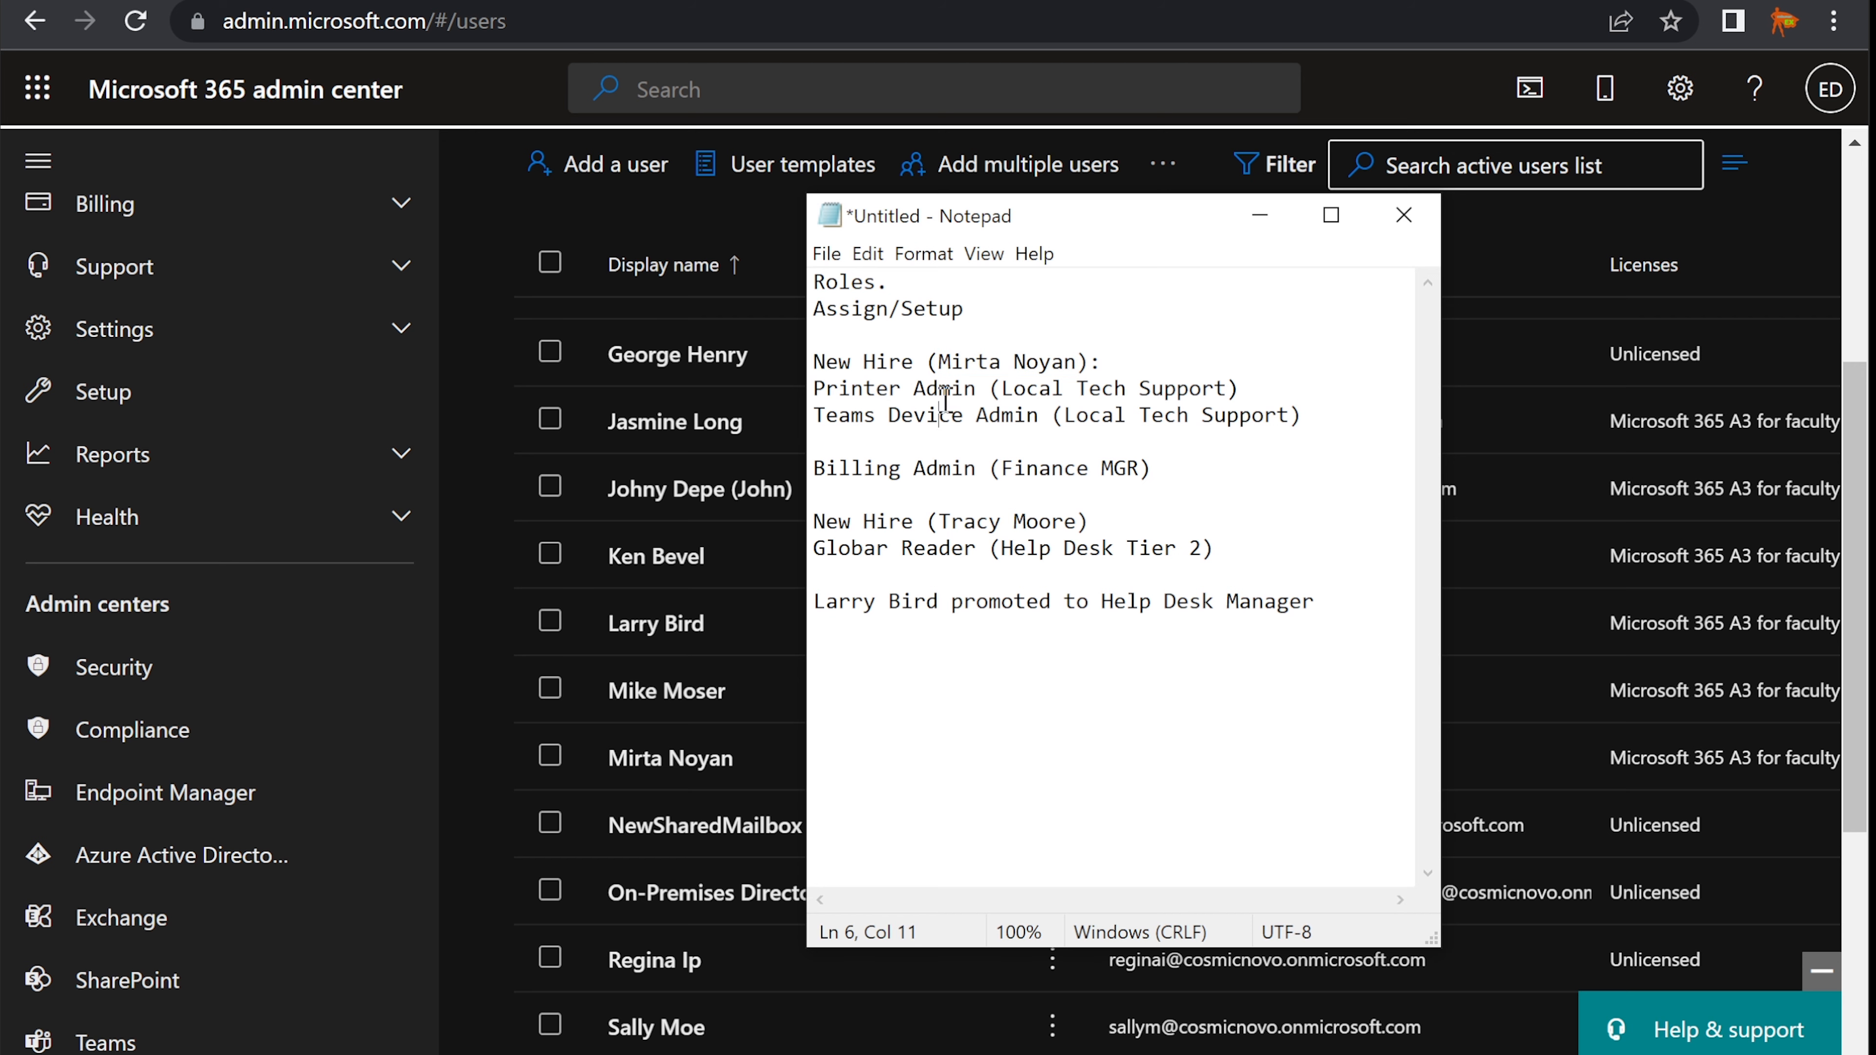
{"action": "left_click_drag", "start_coordinate": [975, 387], "coordinate": [815, 385]}
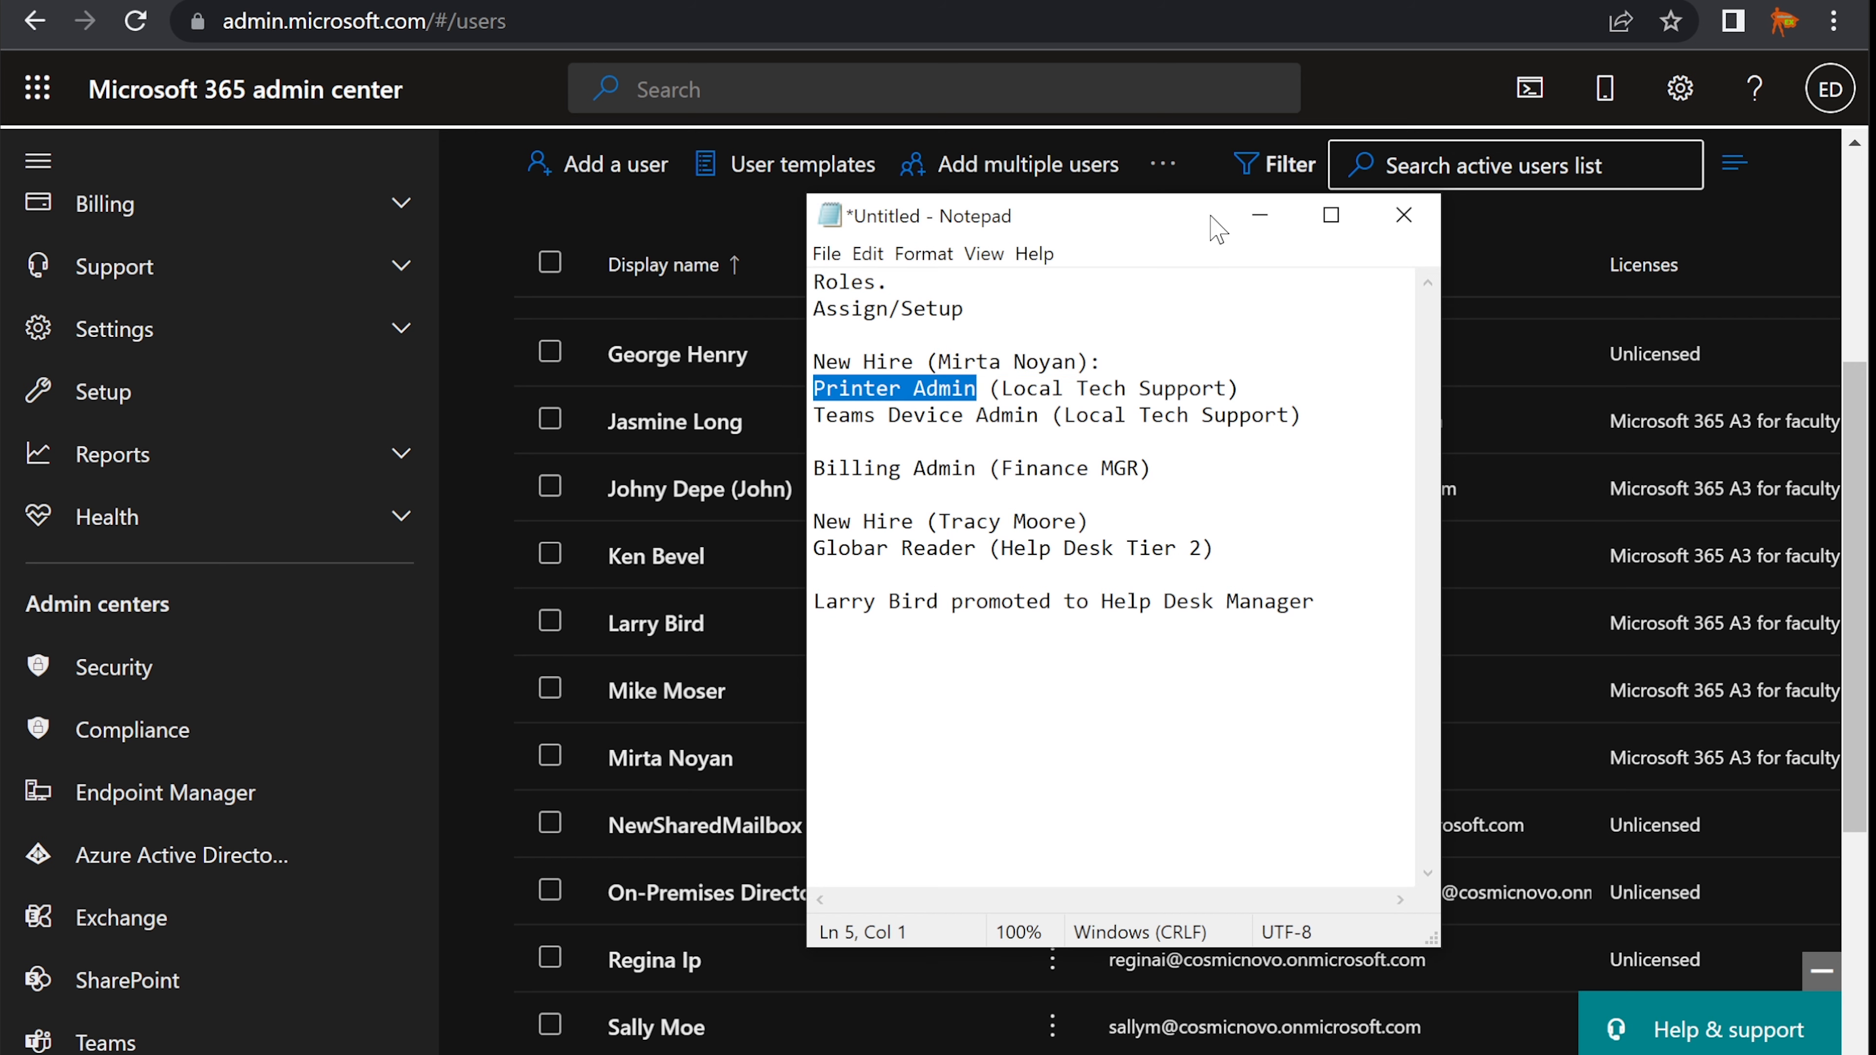
{"action": "left_click", "coordinate": [1255, 222]}
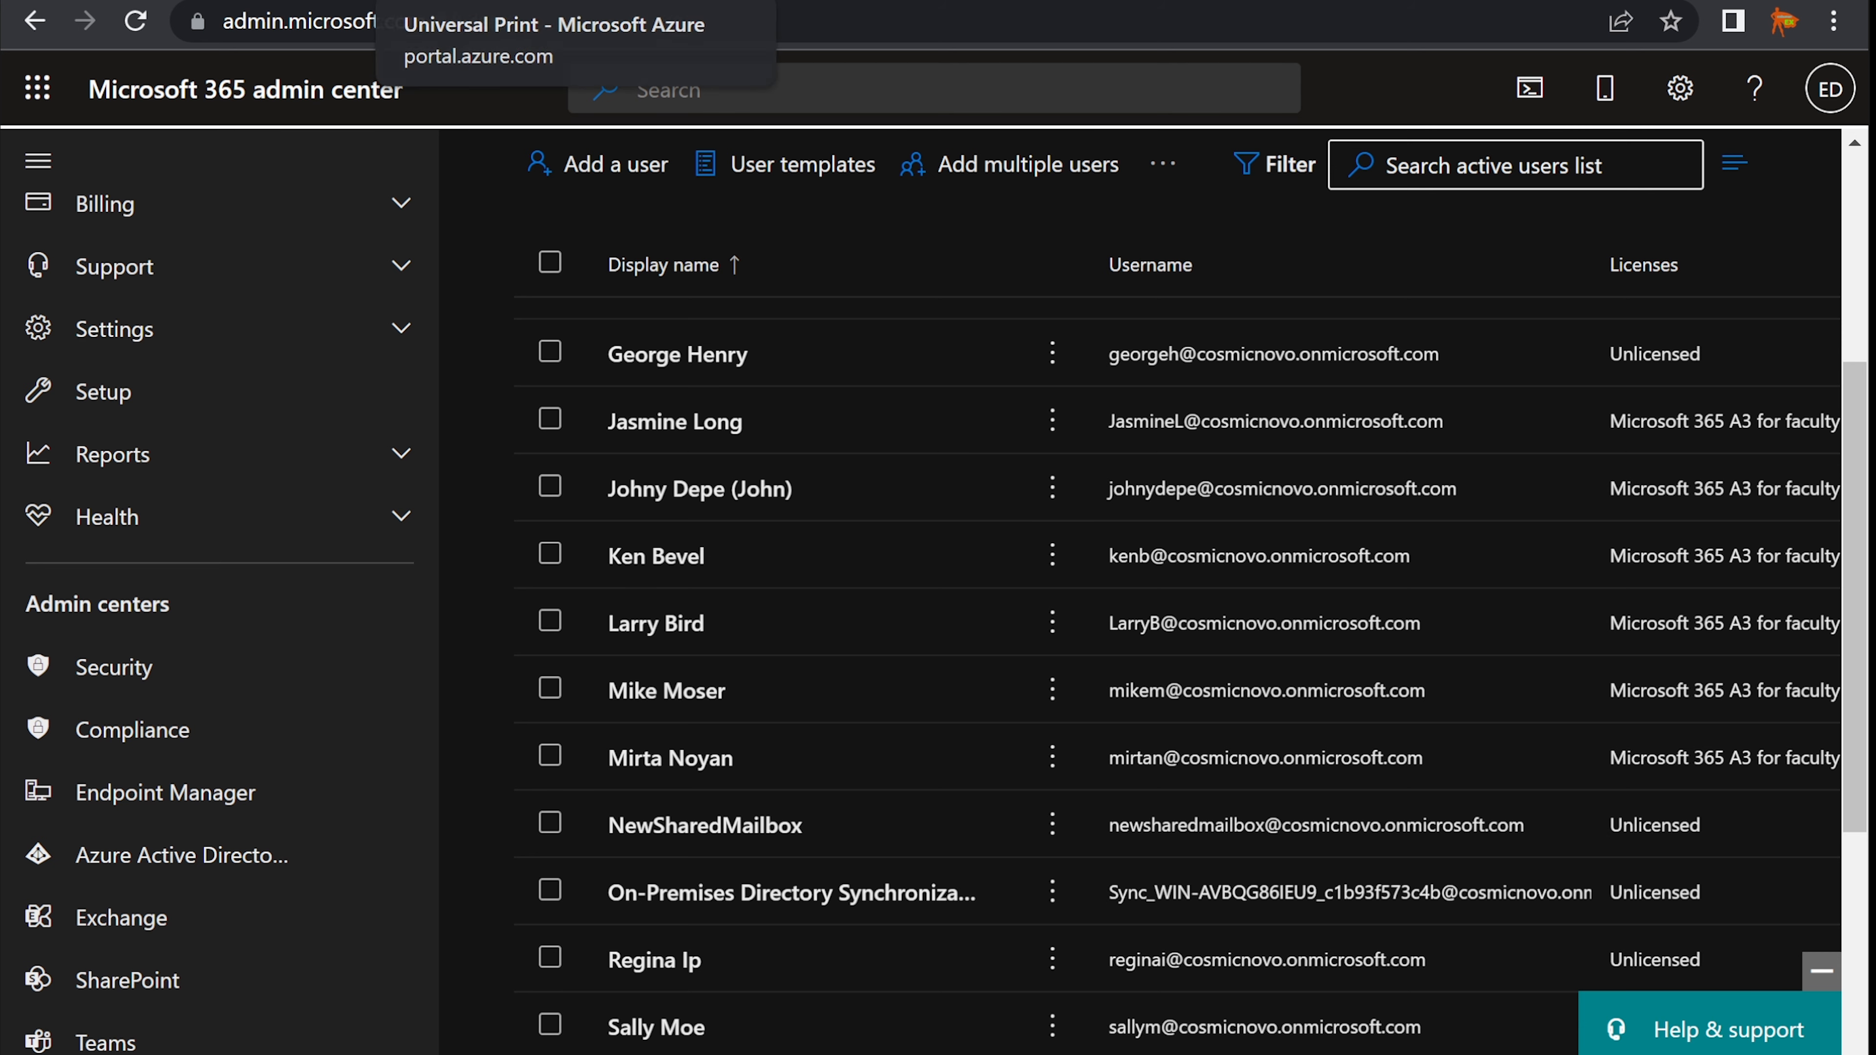
{"action": "scroll", "coordinate": [713, 509], "scroll_direction": "up", "scroll_amount": 5}
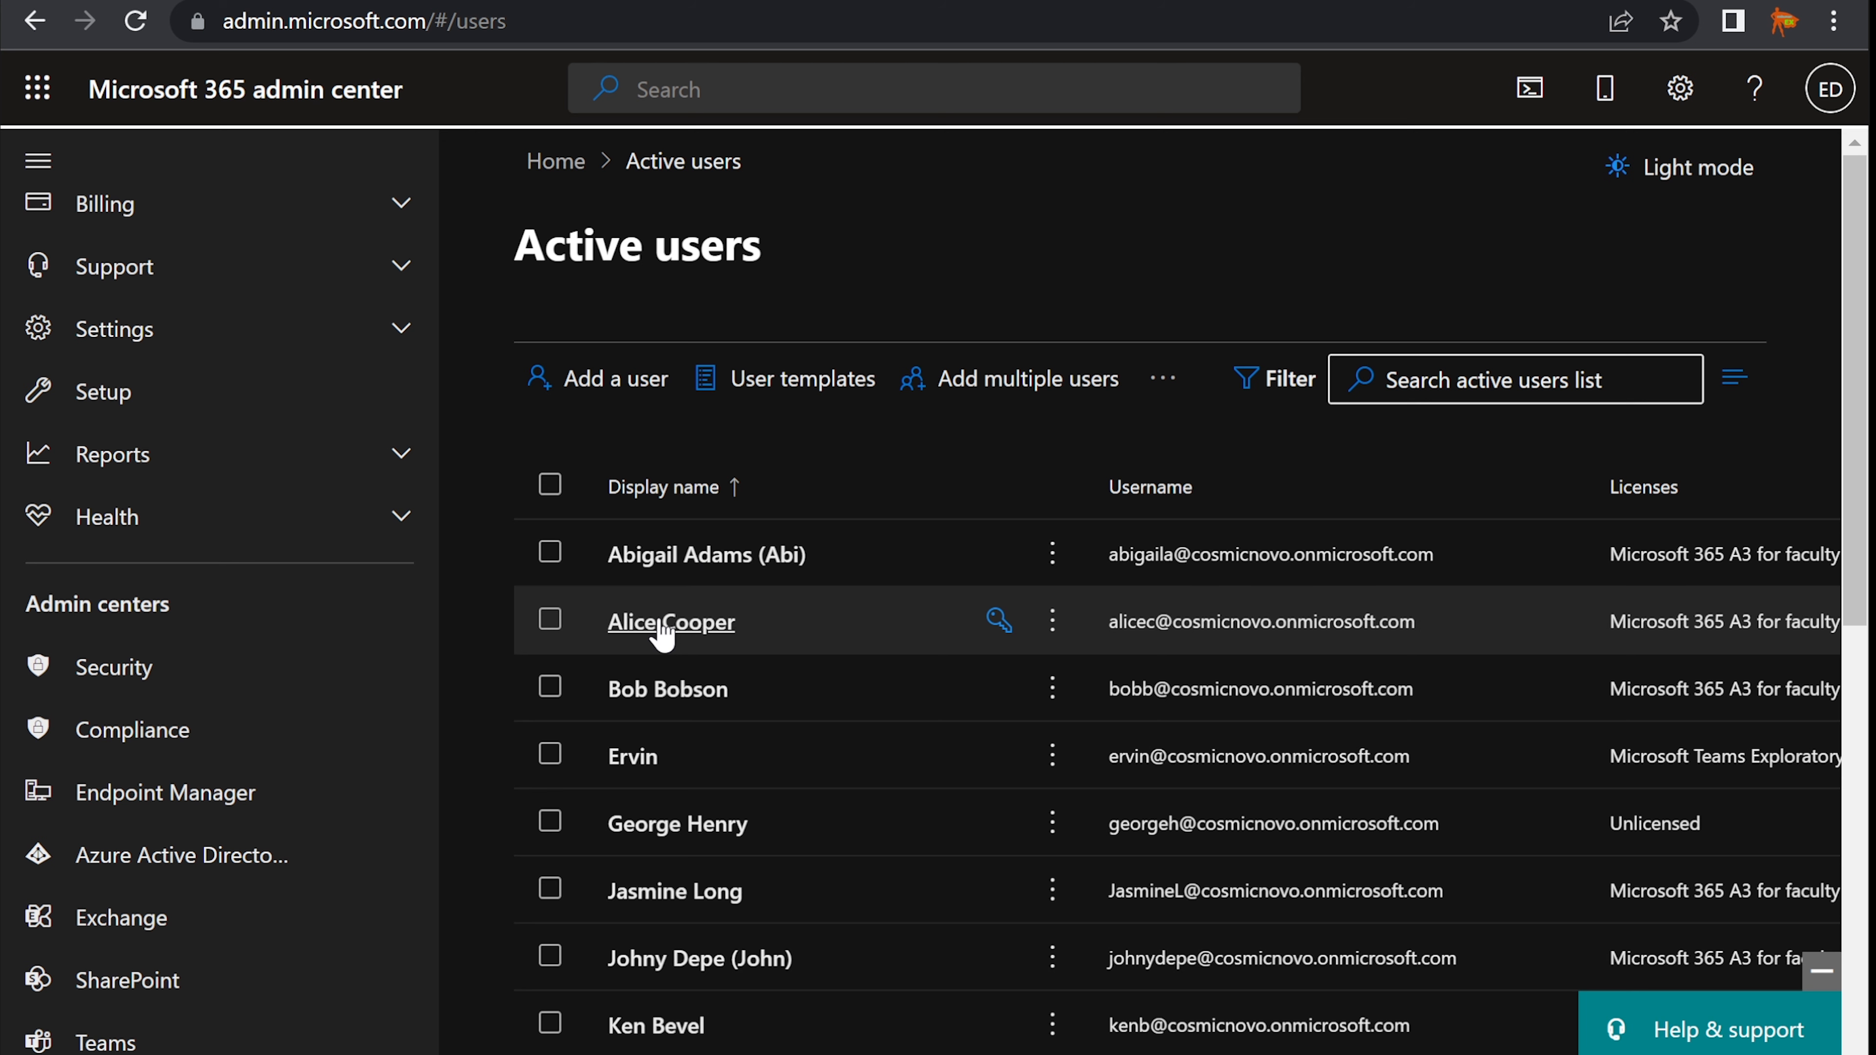
- Open the first user's Licenses and apps and scroll down to the Apps list
{"action": "left_click", "coordinate": [702, 565]}
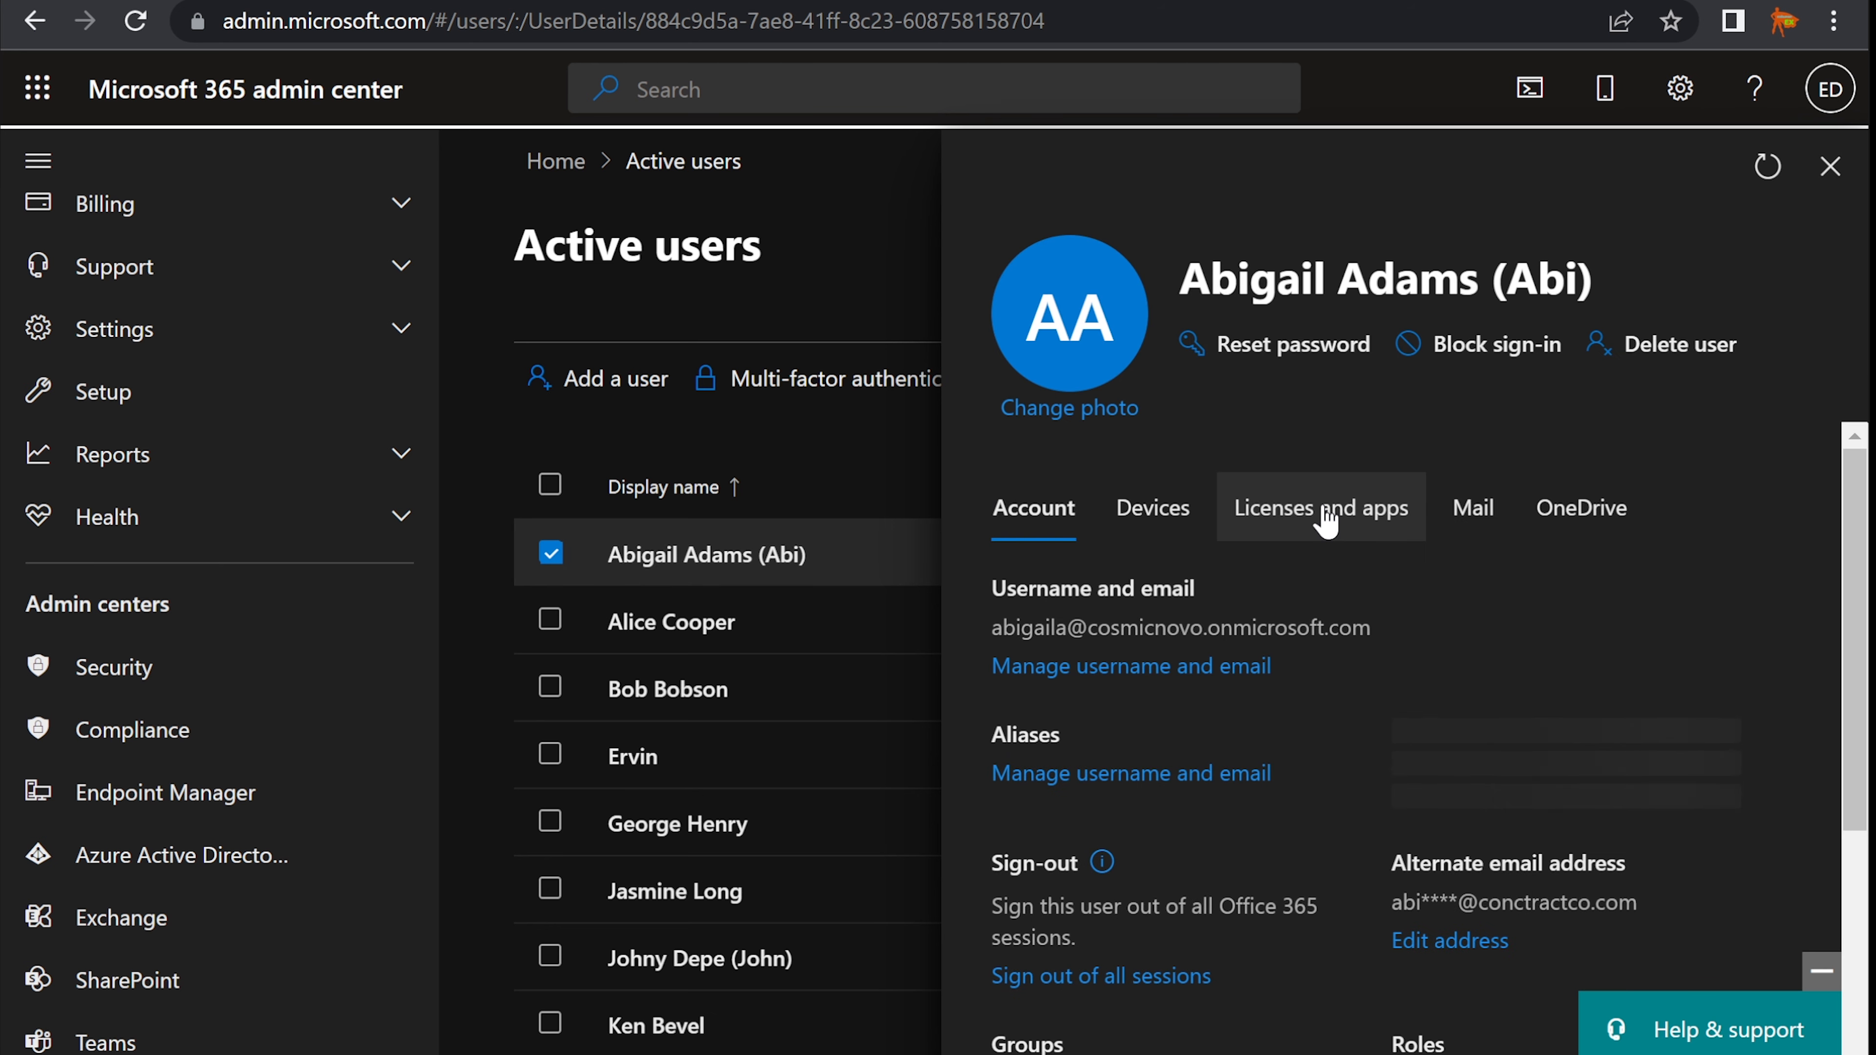
{"action": "left_click", "coordinate": [1326, 517]}
{"action": "scroll", "coordinate": [1132, 1045], "scroll_direction": "down", "scroll_amount": 3}
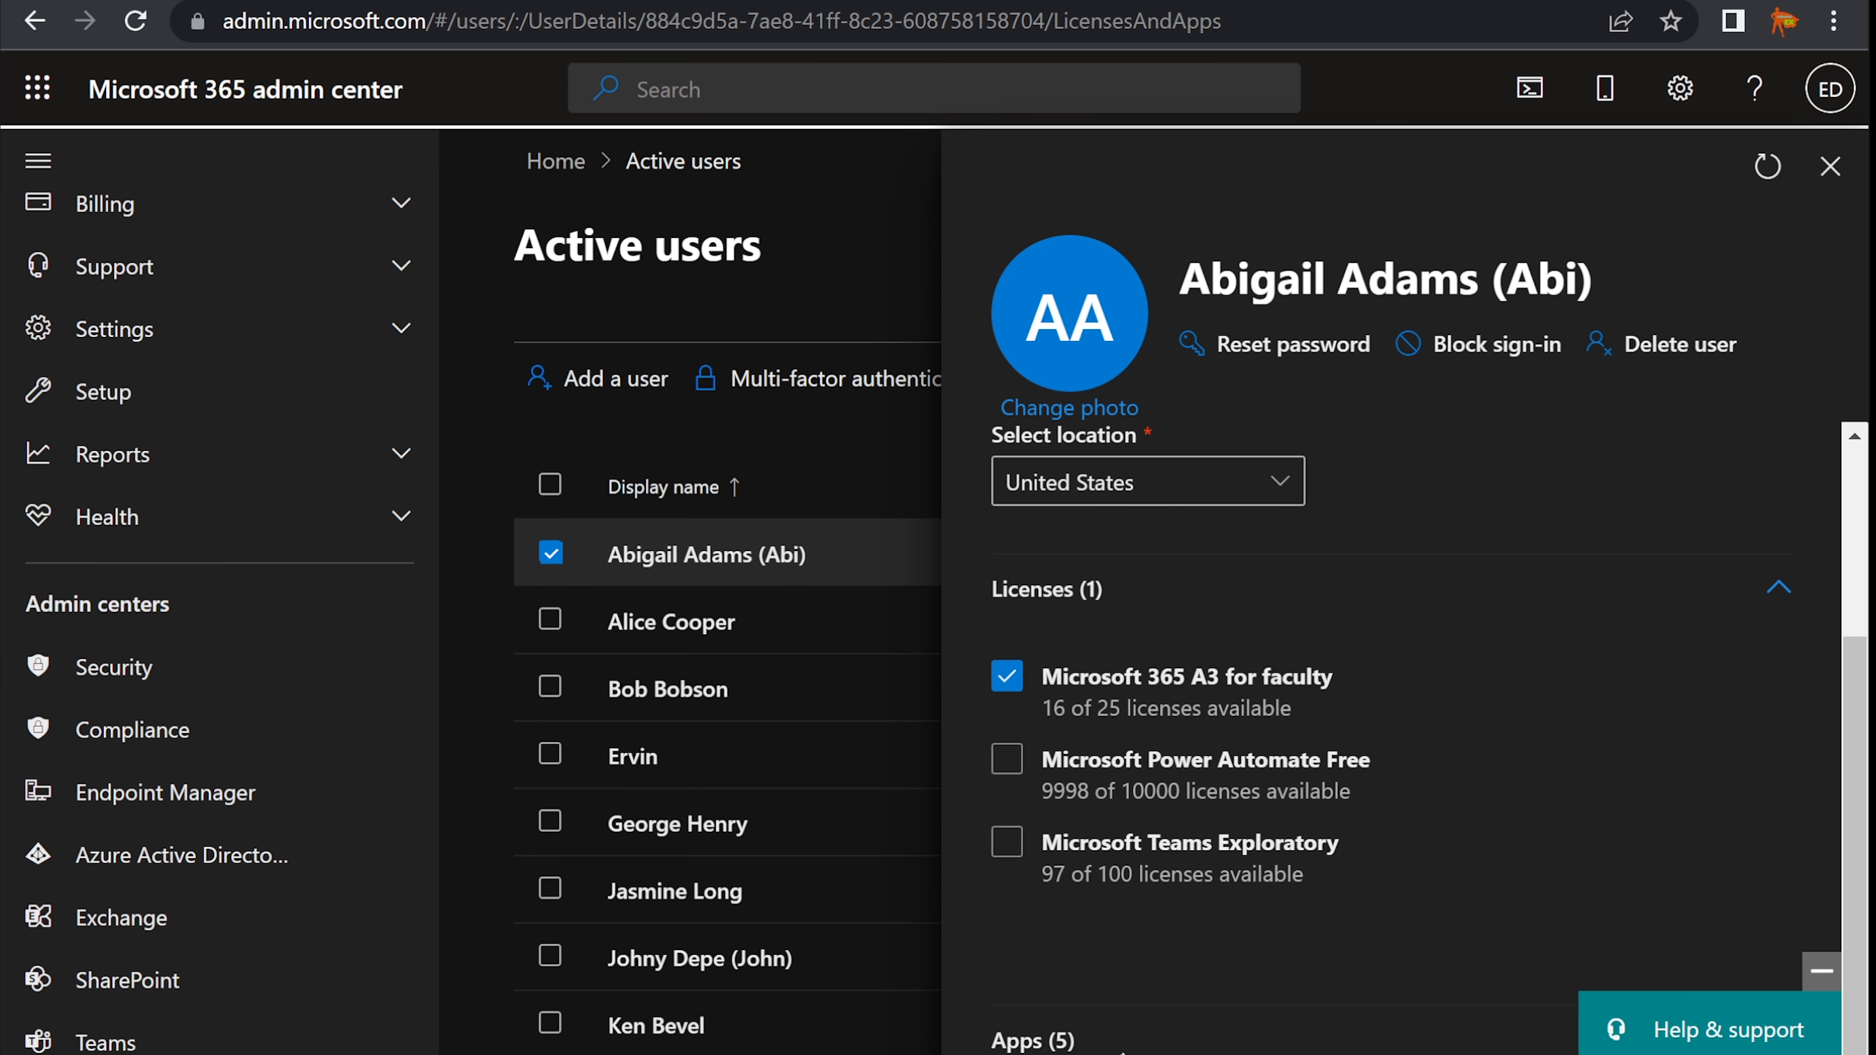
{"action": "scroll", "coordinate": [1145, 983], "scroll_direction": "down", "scroll_amount": 10}
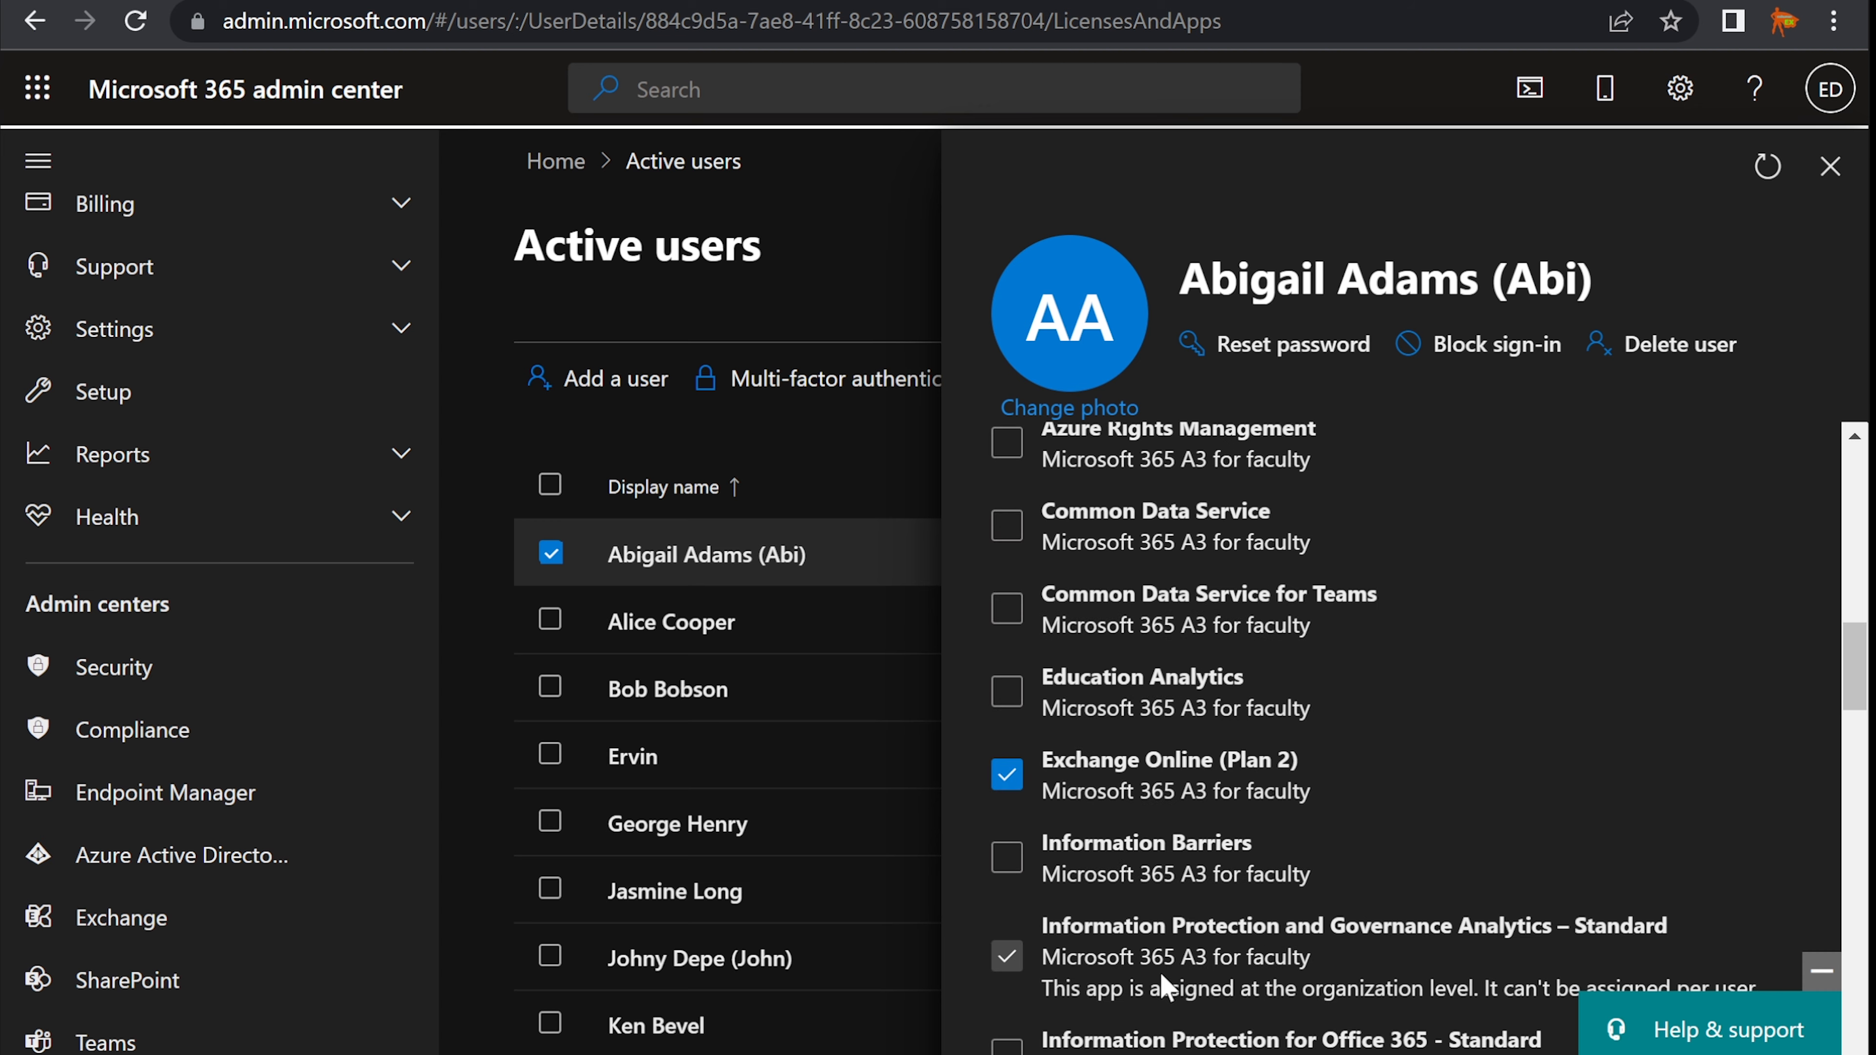
{"action": "scroll", "coordinate": [1160, 986], "scroll_direction": "down", "scroll_amount": 5}
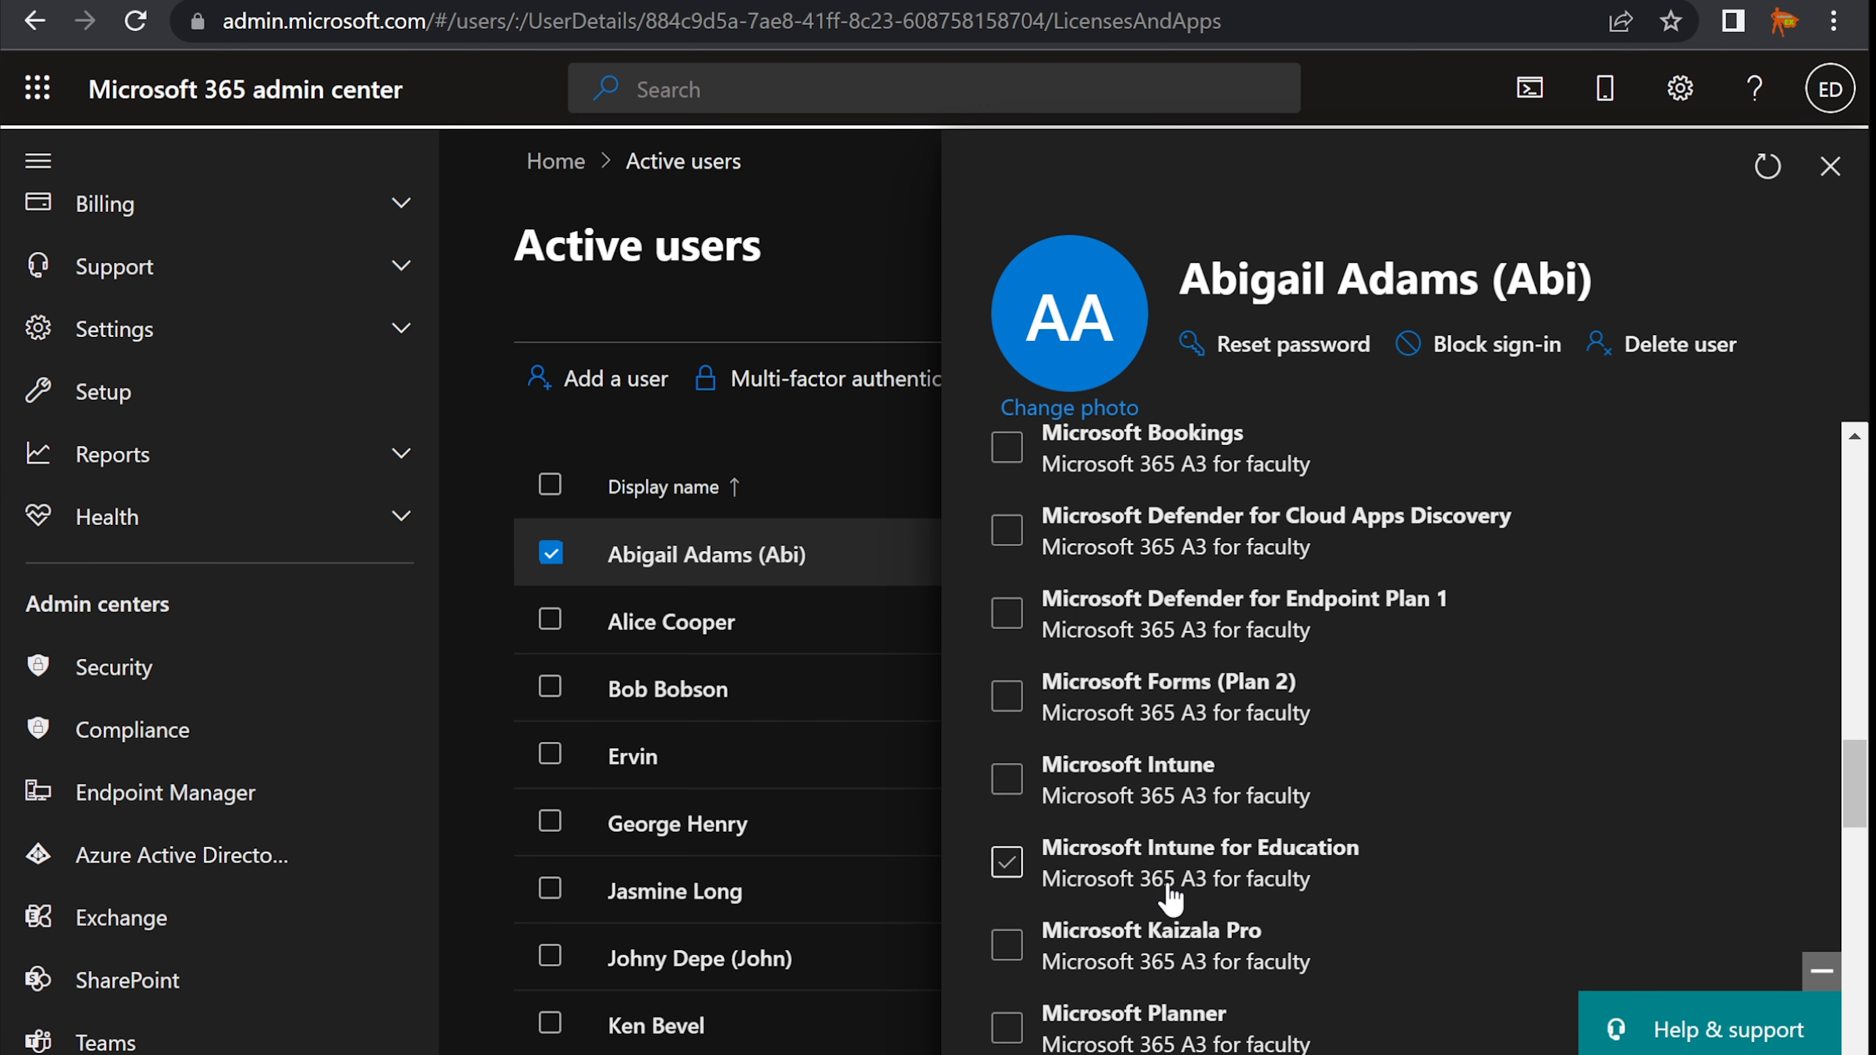
{"action": "scroll", "coordinate": [1168, 879], "scroll_direction": "down", "scroll_amount": 4}
{"action": "scroll", "coordinate": [1169, 898], "scroll_direction": "down", "scroll_amount": 4}
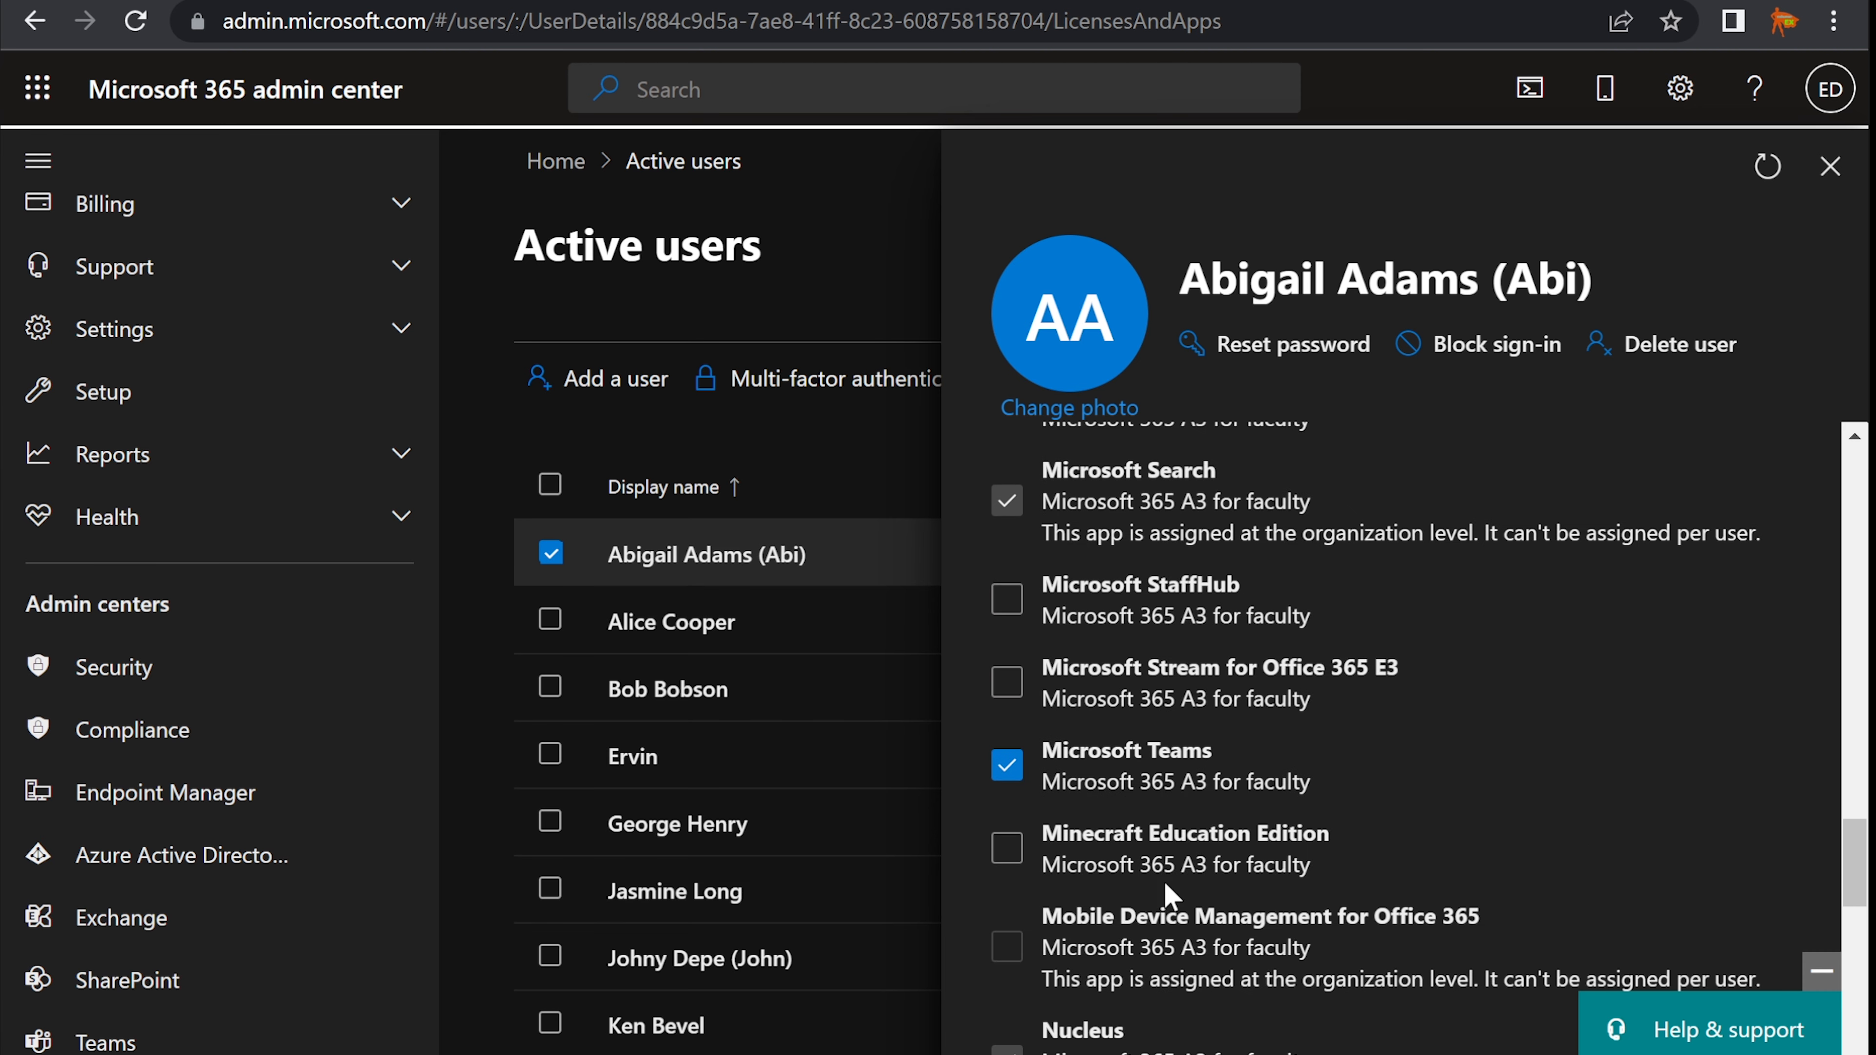
{"action": "scroll", "coordinate": [1168, 896], "scroll_direction": "down", "scroll_amount": 4}
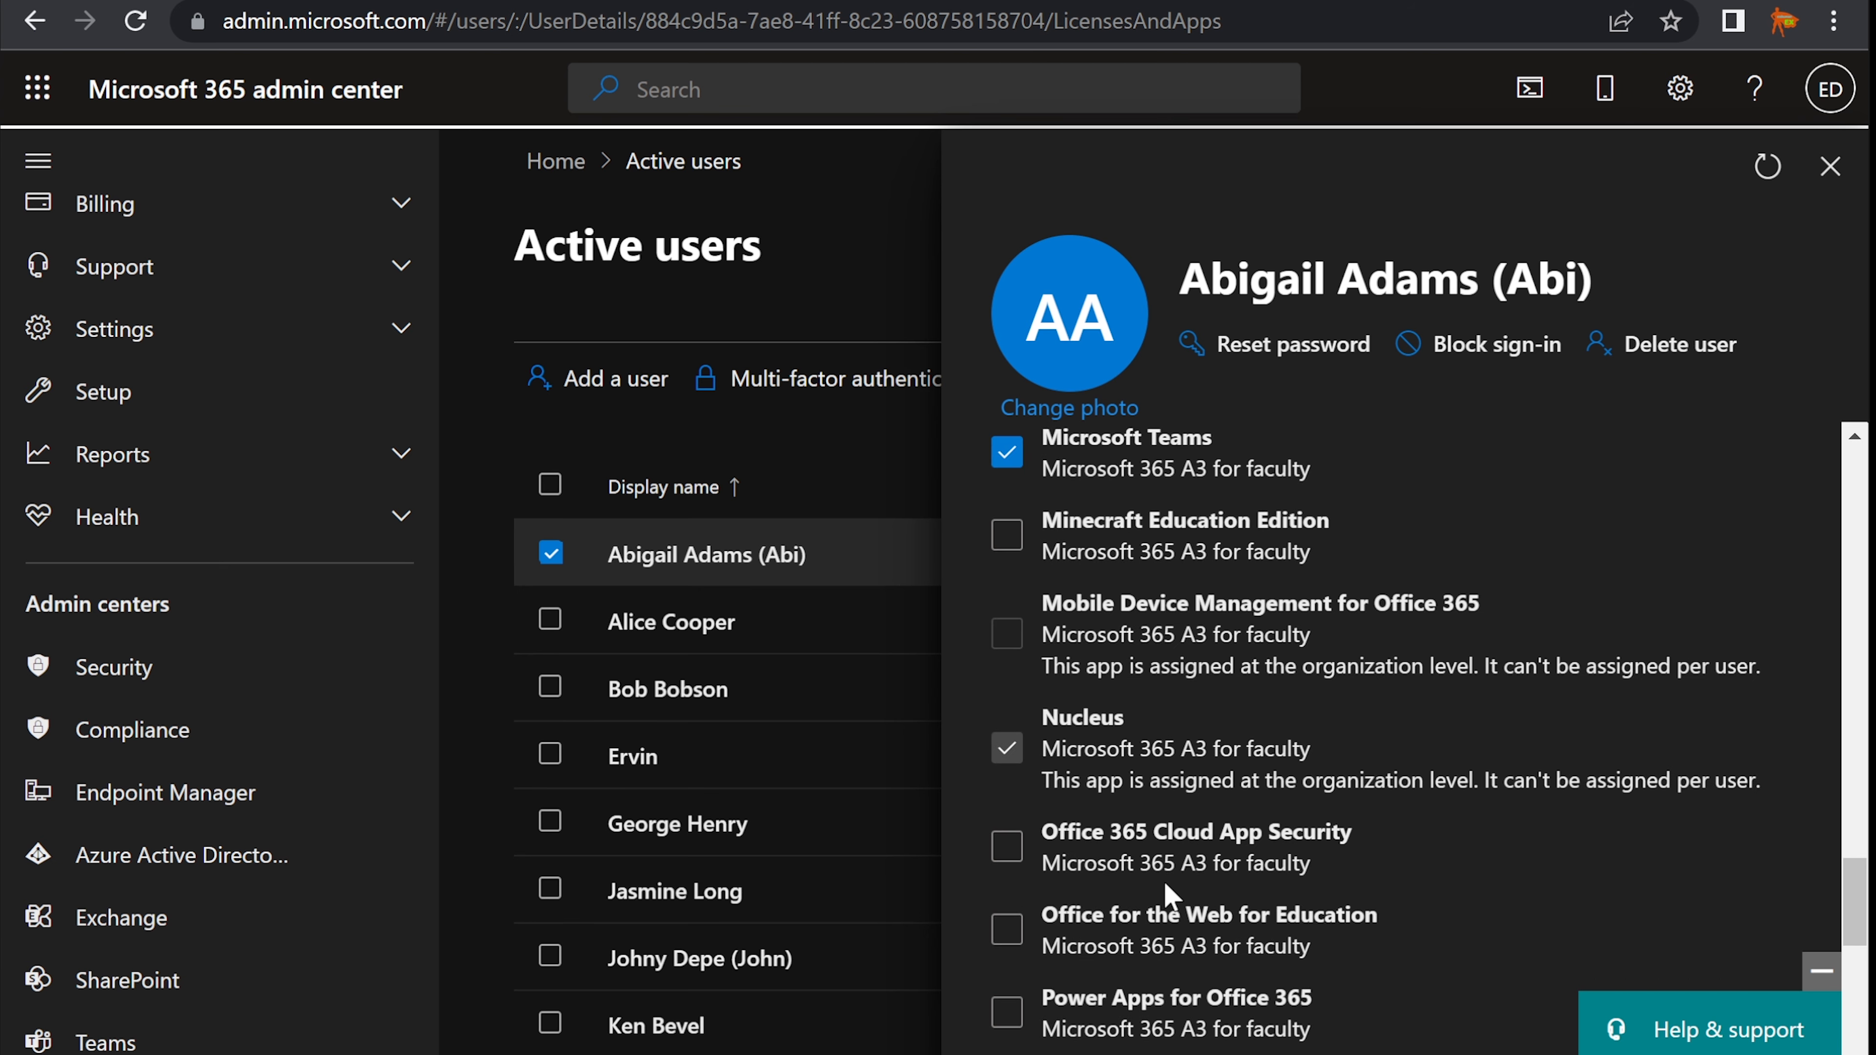
{"action": "scroll", "coordinate": [1173, 897], "scroll_direction": "up", "scroll_amount": 4}
{"action": "scroll", "coordinate": [1172, 897], "scroll_direction": "down", "scroll_amount": 13}
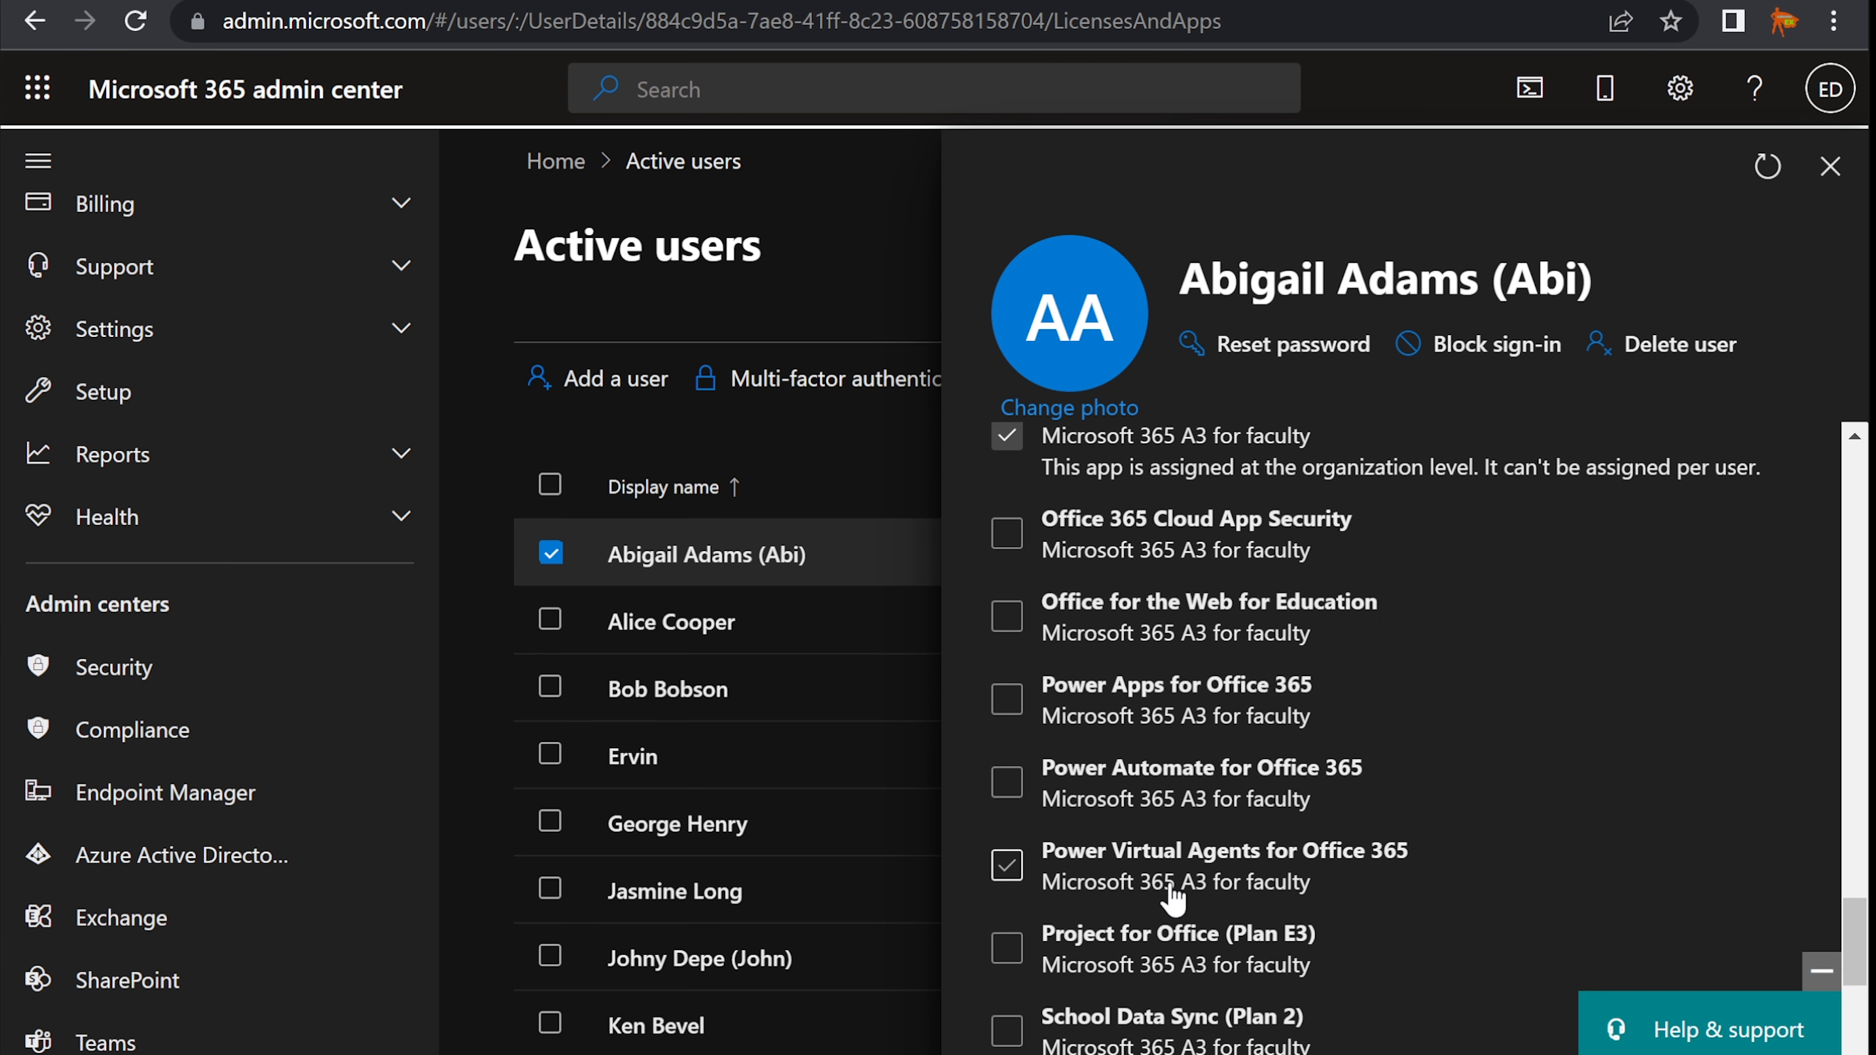
{"action": "scroll", "coordinate": [1171, 890], "scroll_direction": "down", "scroll_amount": 3}
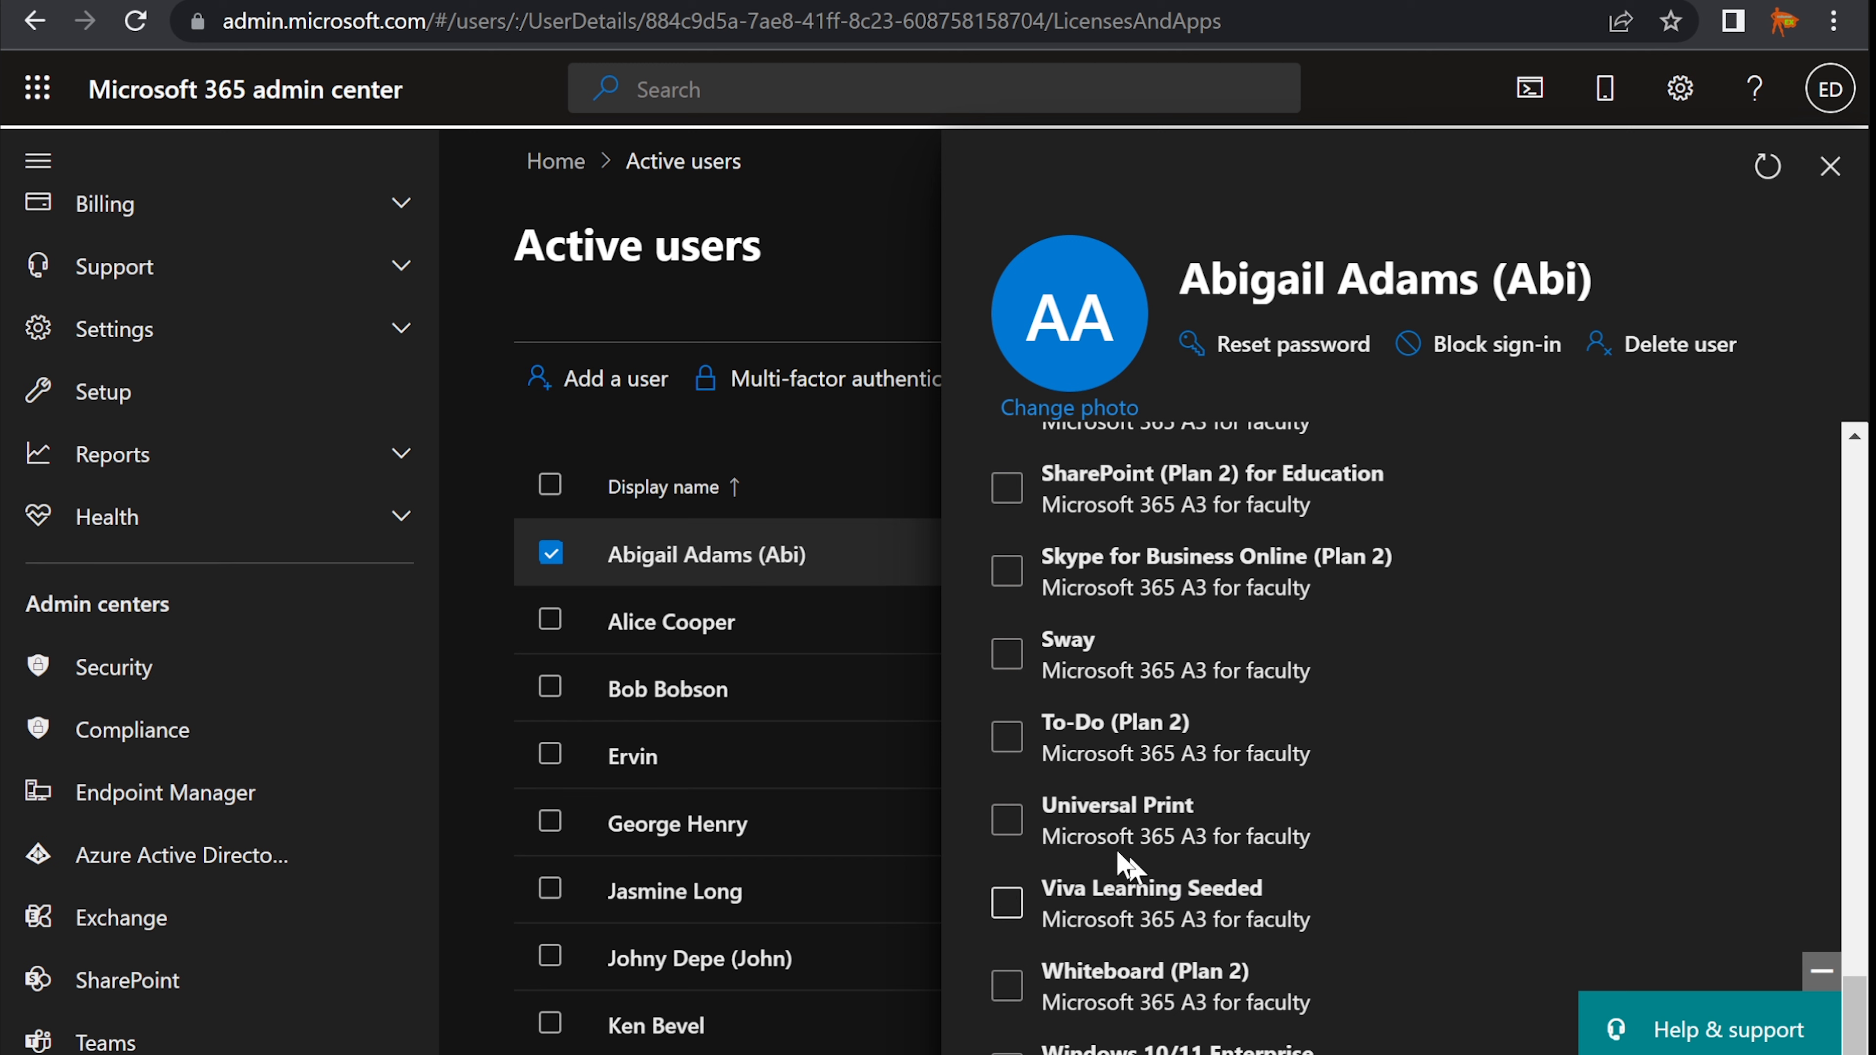
- Enable Universal Print in the user's apps, save the changes, and close the panel
{"action": "left_click", "coordinate": [1013, 826]}
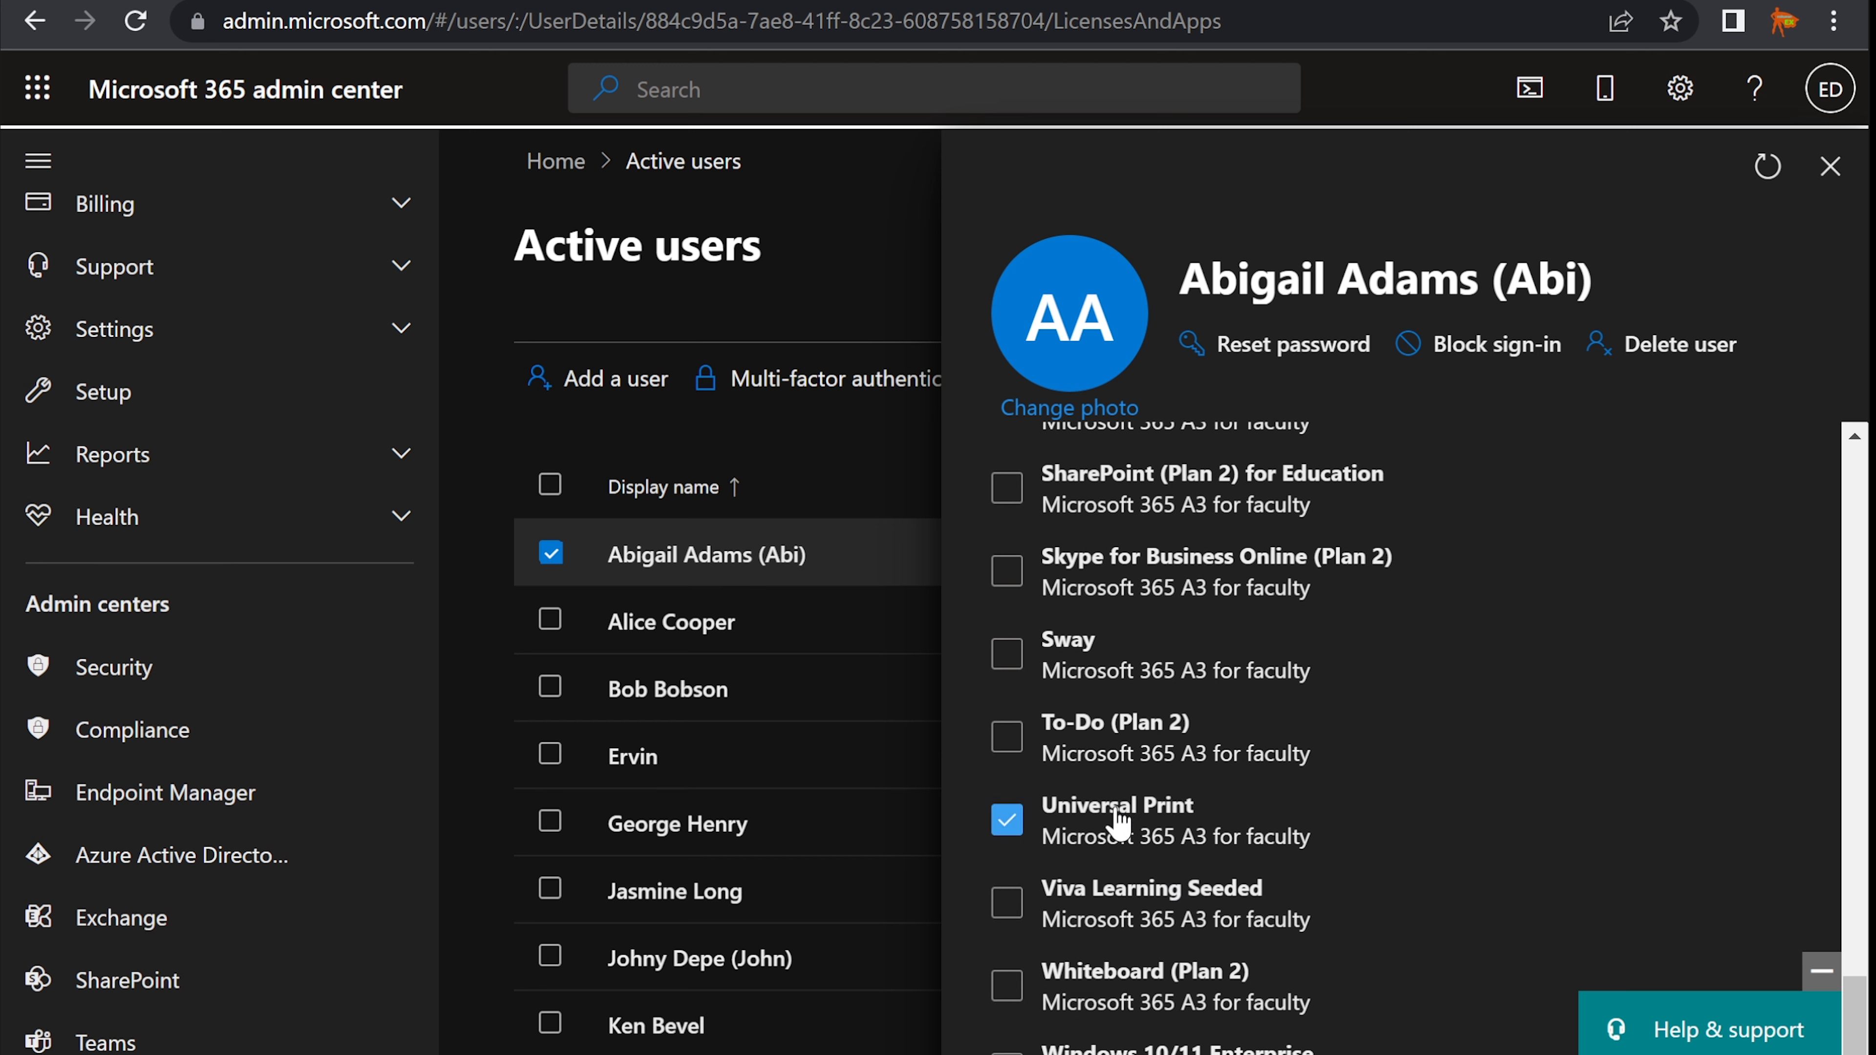
{"action": "left_click", "coordinate": [1056, 1053]}
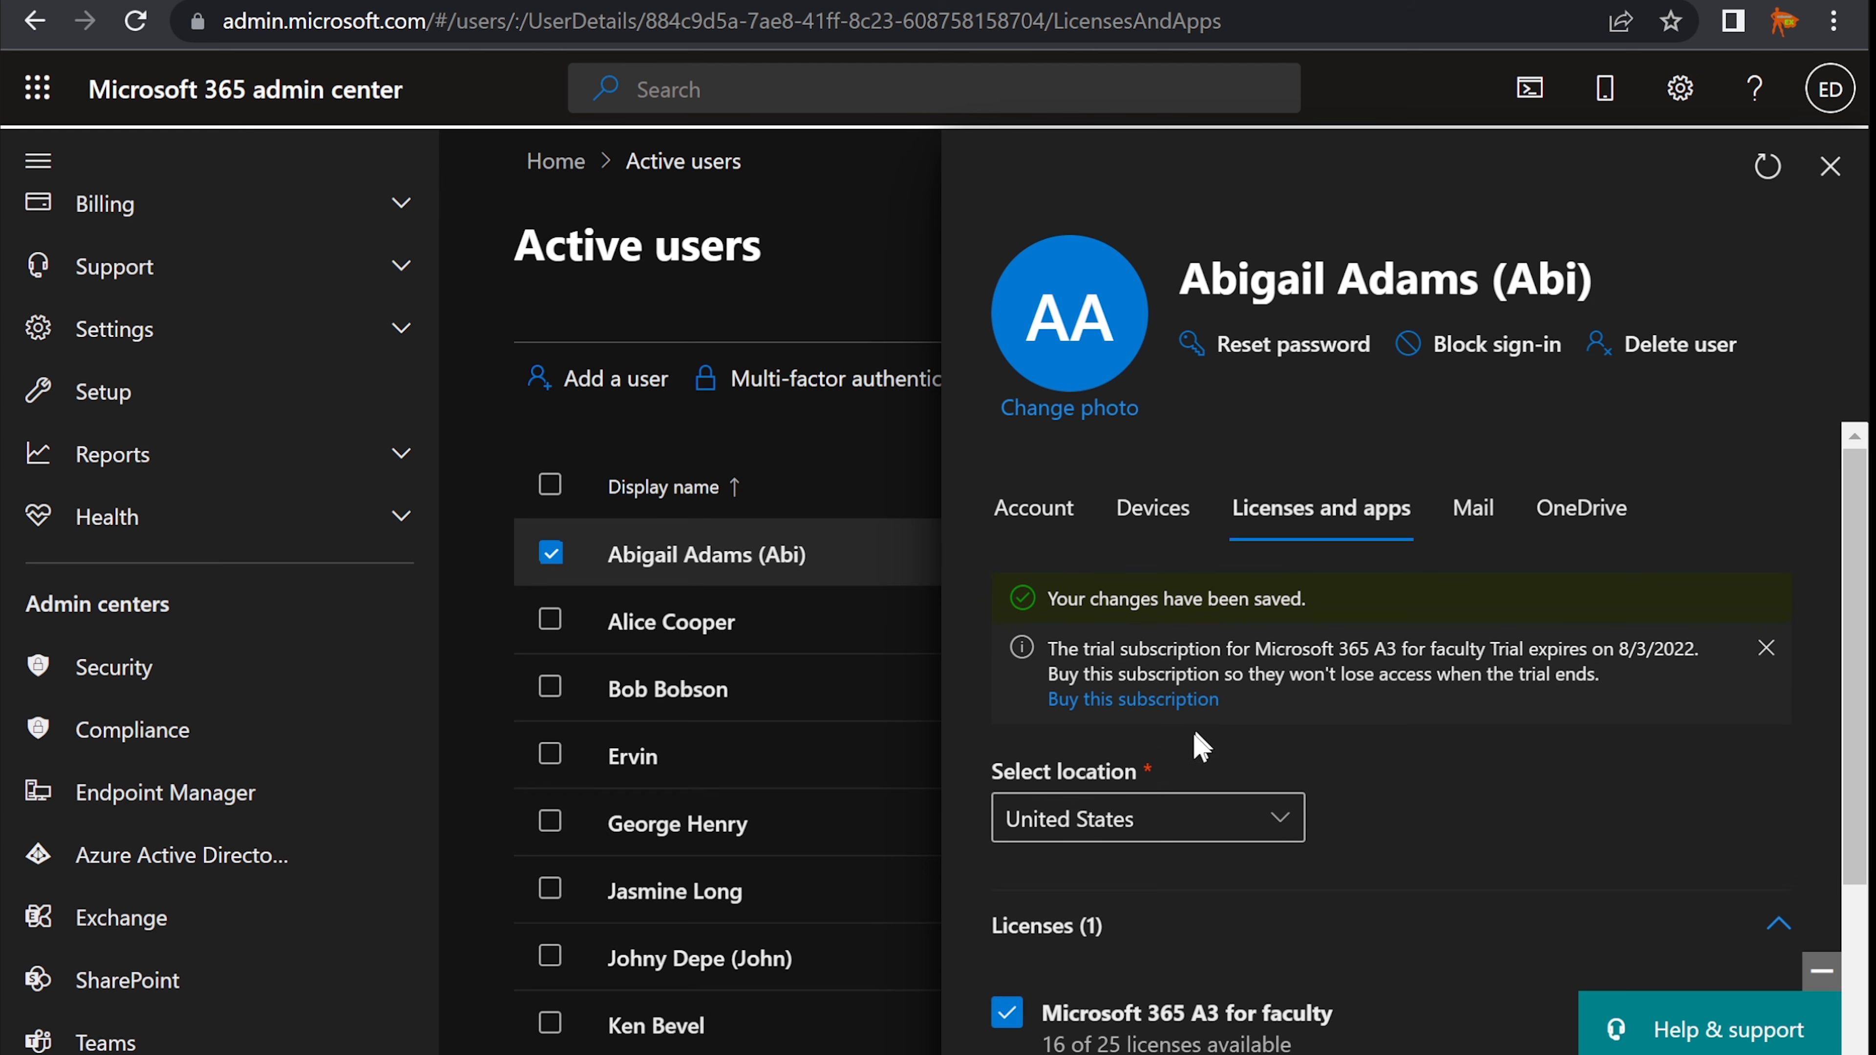
{"action": "left_click", "coordinate": [1828, 178]}
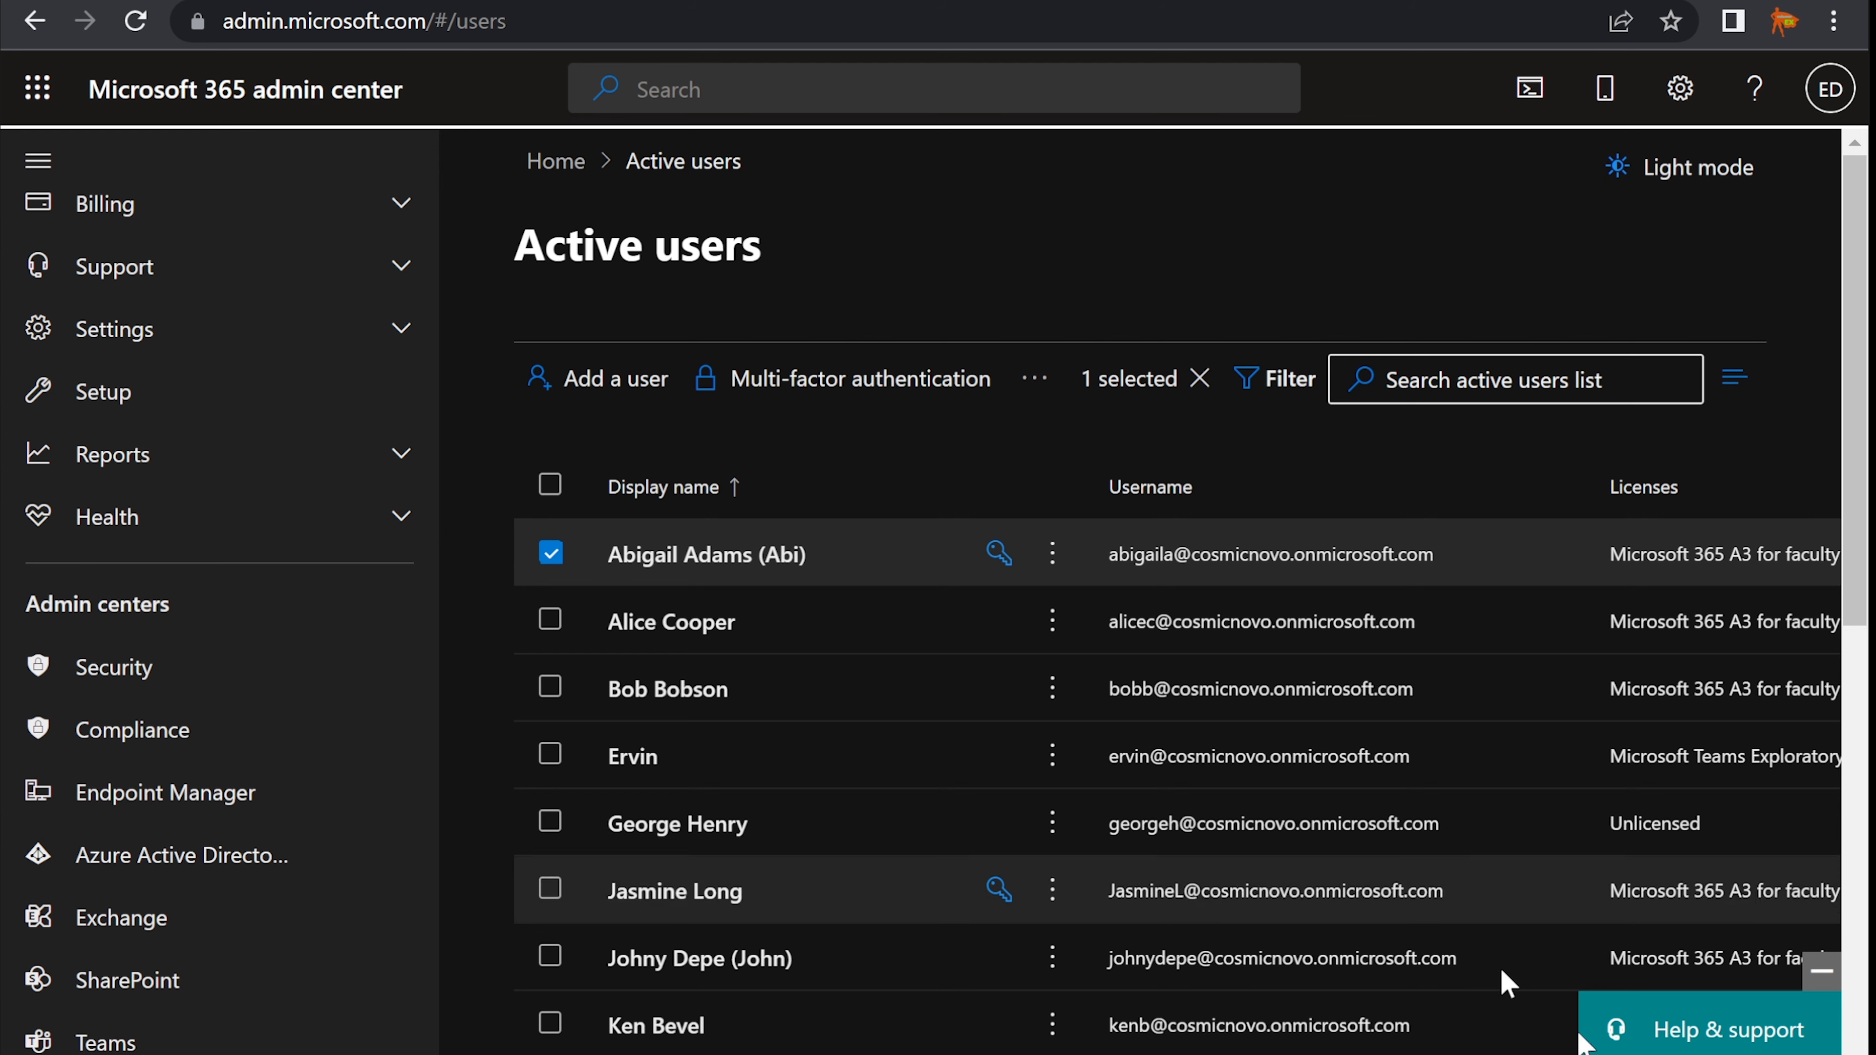
{"action": "left_click", "coordinate": [1521, 1054]}
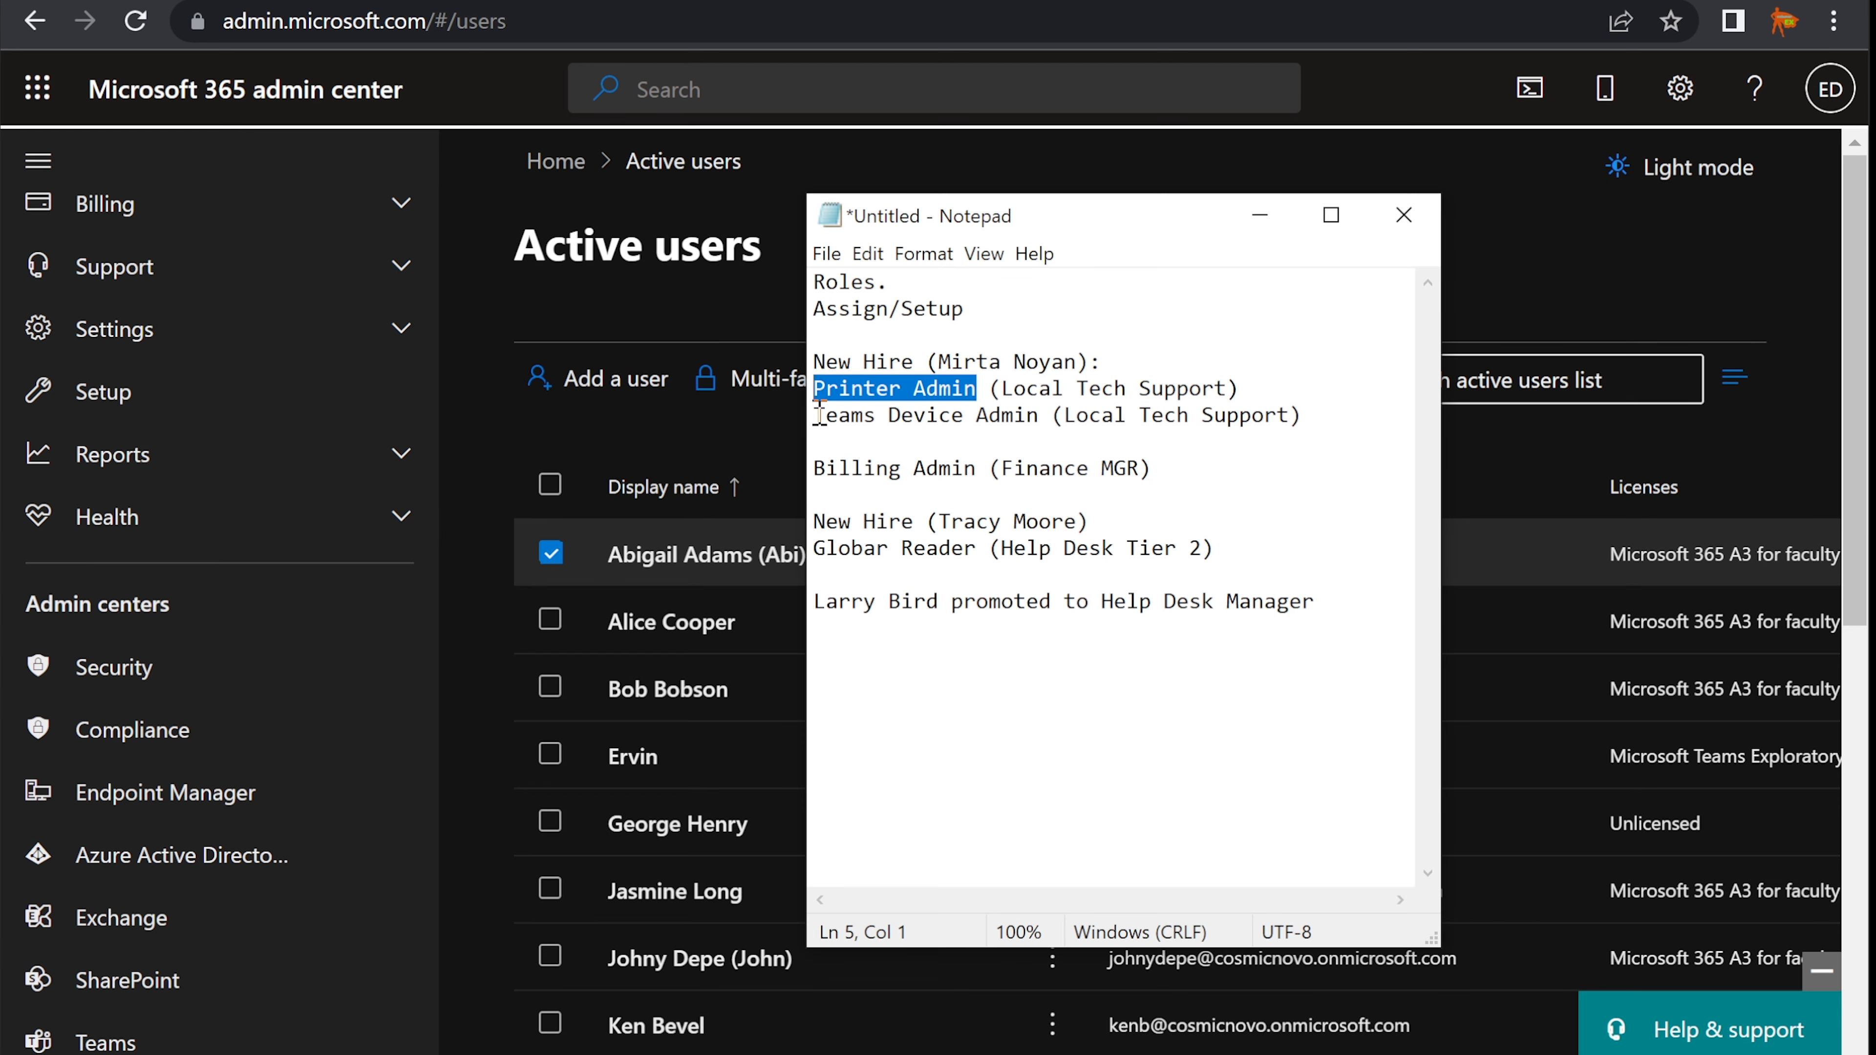
{"action": "left_click_drag", "start_coordinate": [814, 415], "coordinate": [1304, 412]}
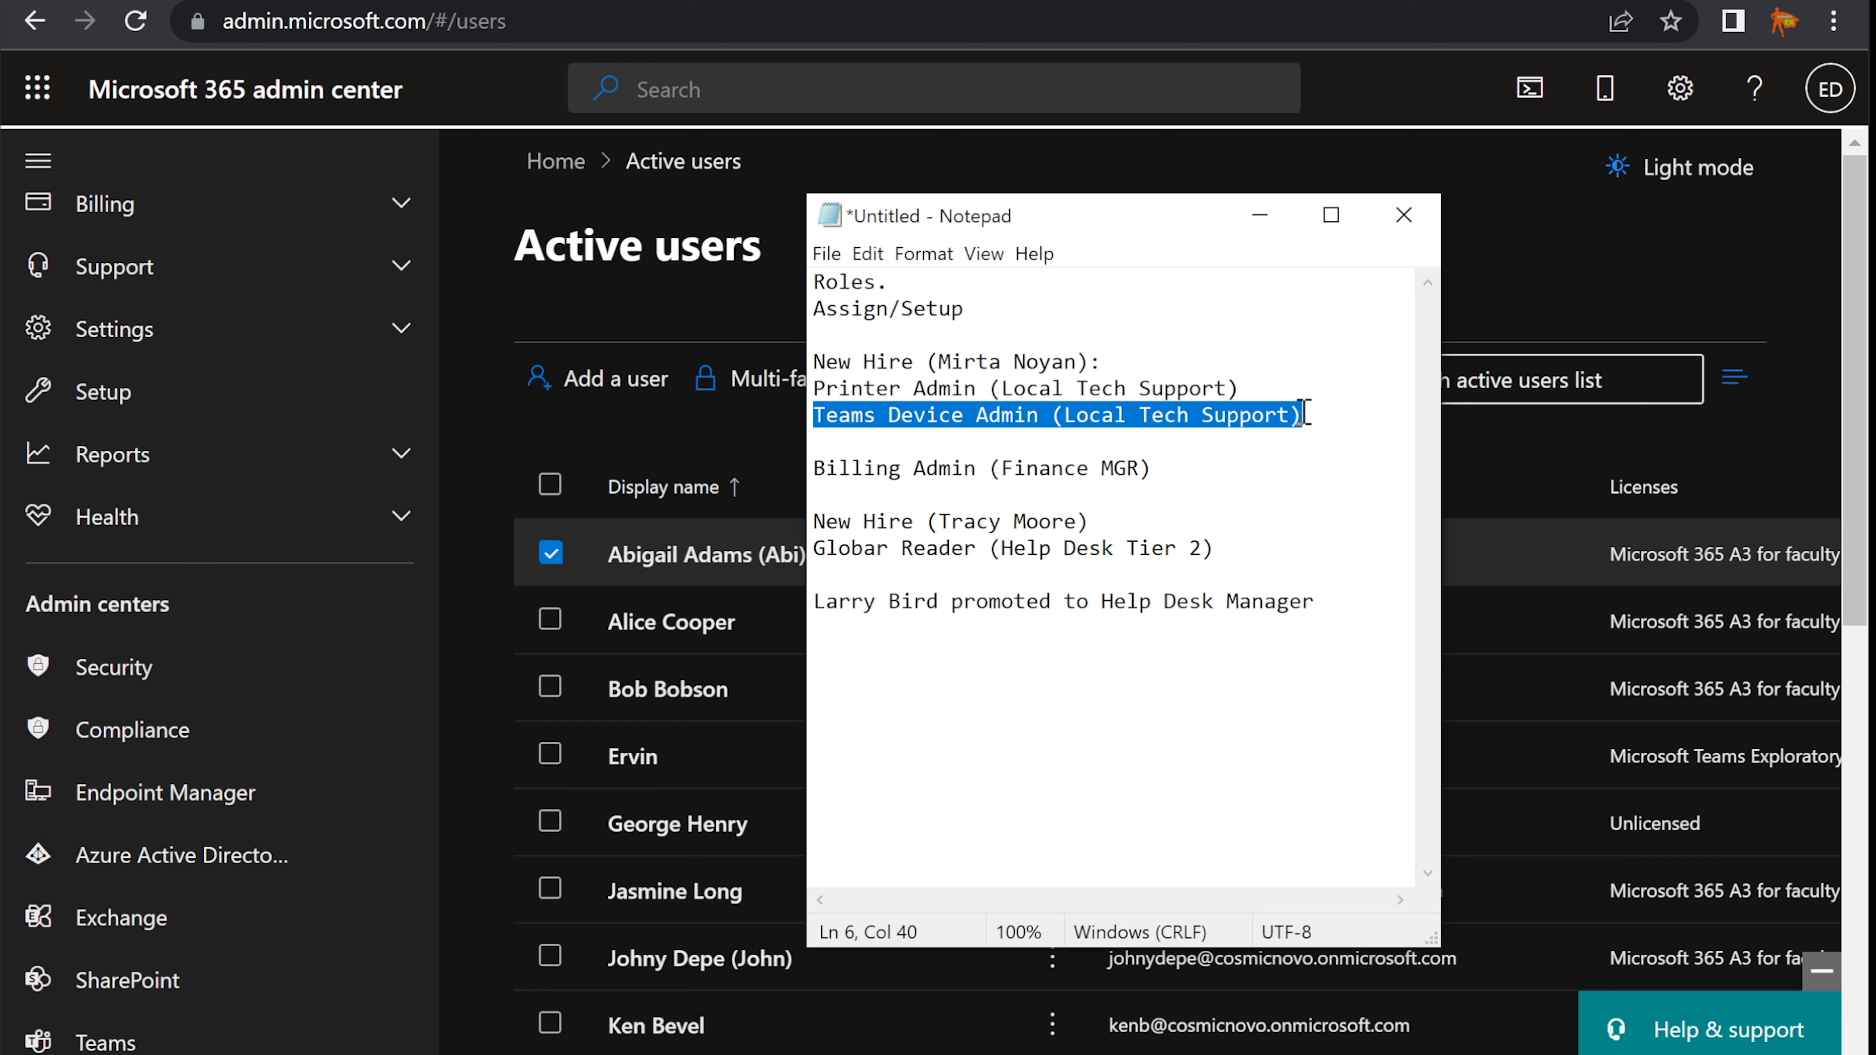
{"action": "left_click", "coordinate": [1304, 412]}
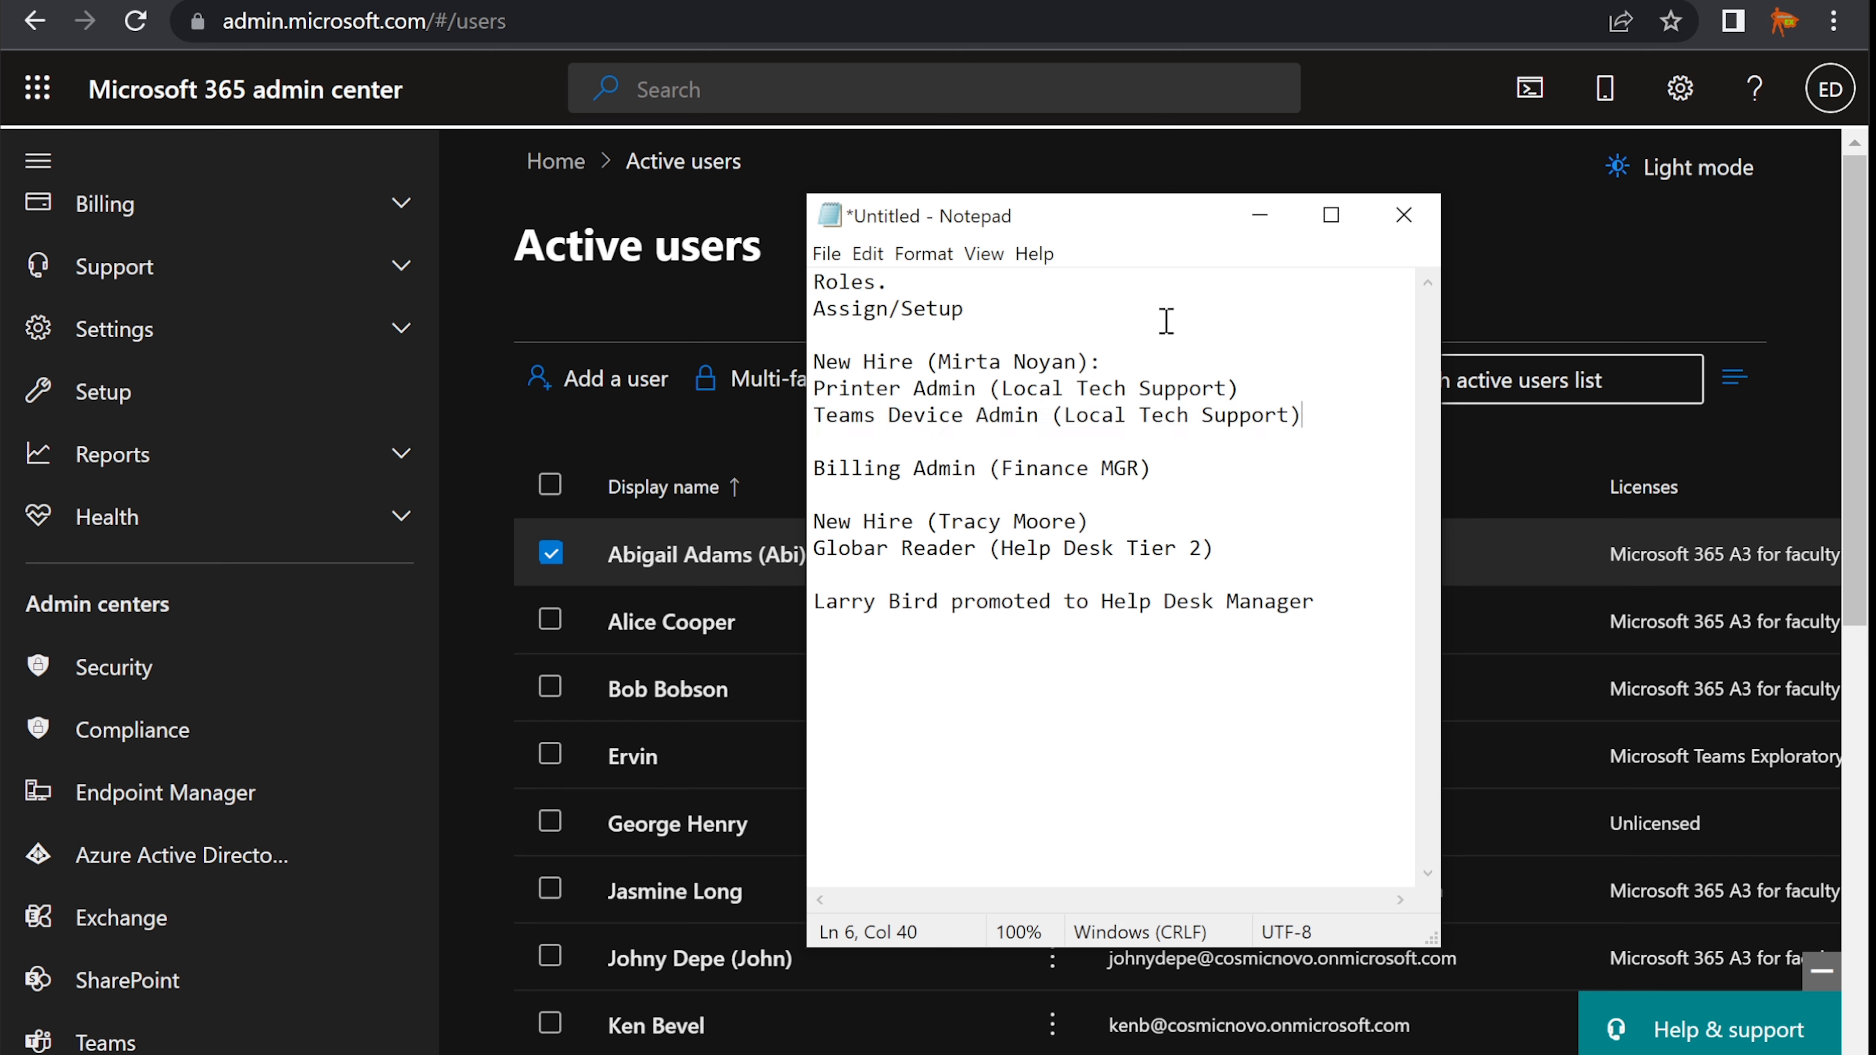
{"action": "left_click", "coordinate": [1259, 225]}
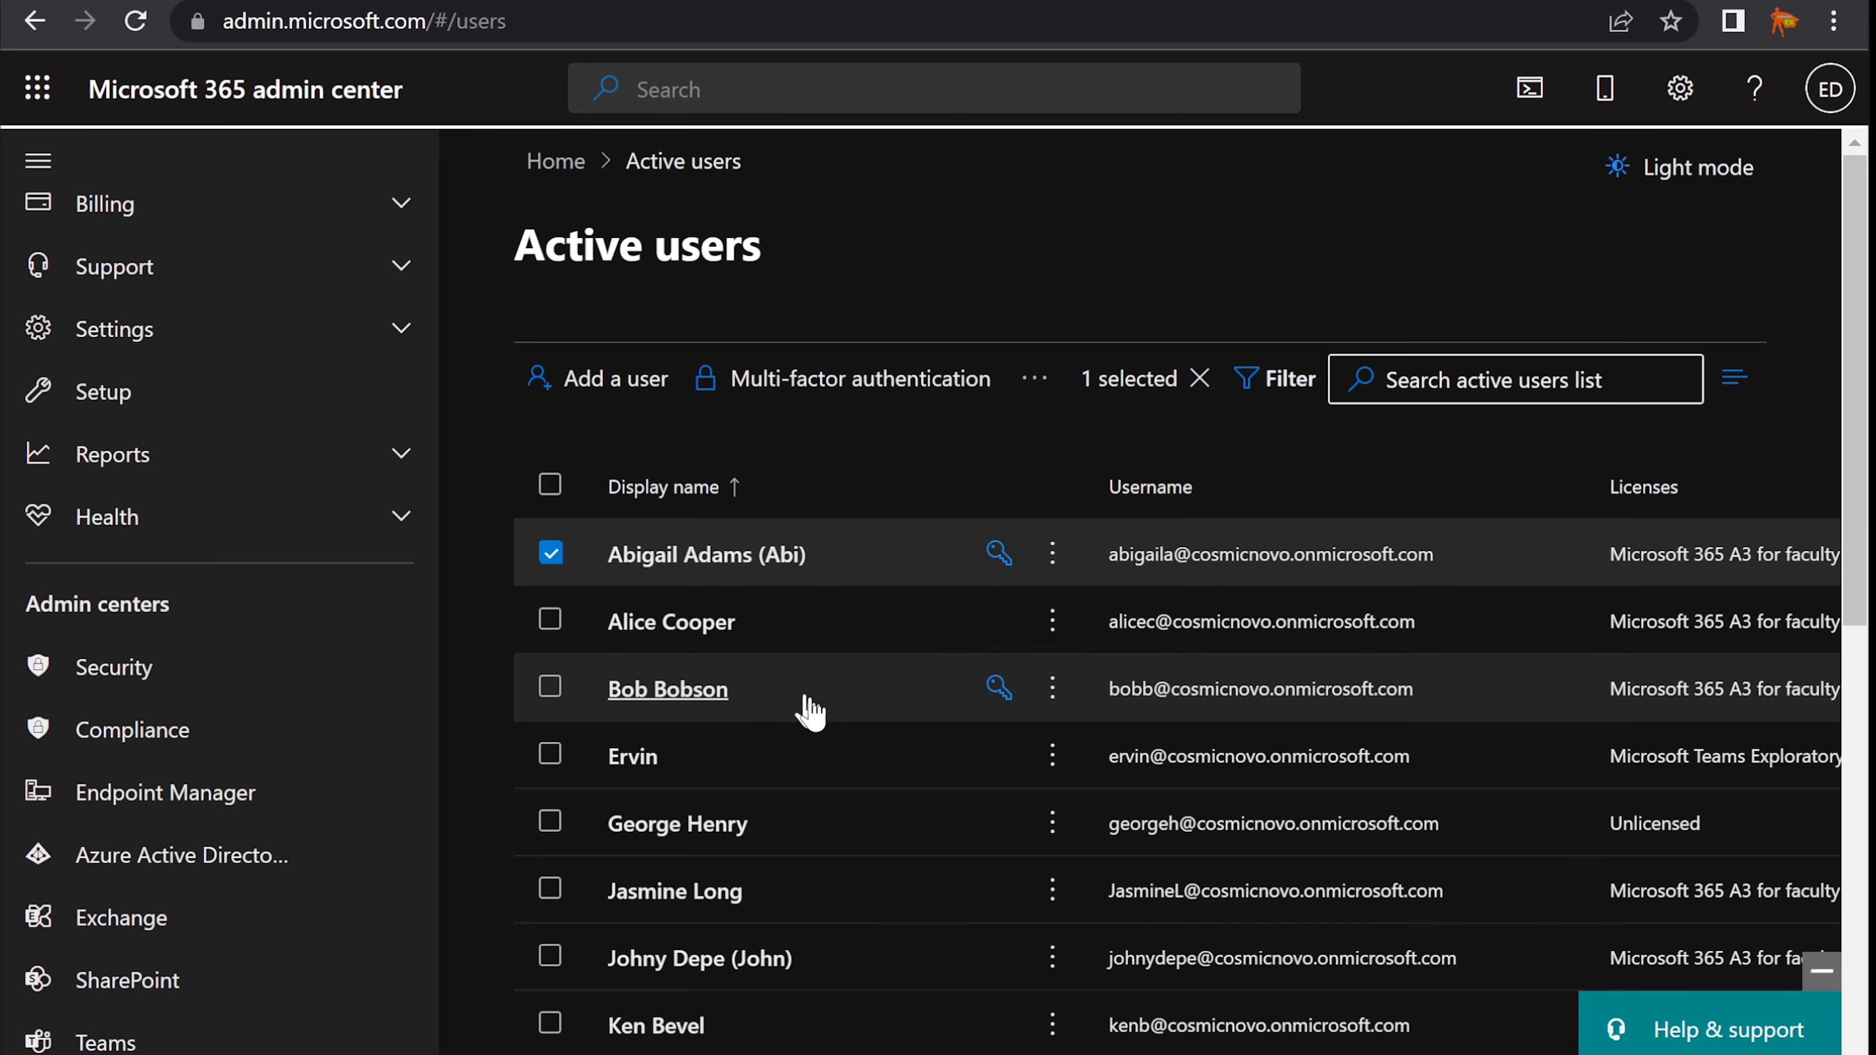
- Deselect the checked user and go to Roles > Role assignments
{"action": "left_click", "coordinate": [551, 555]}
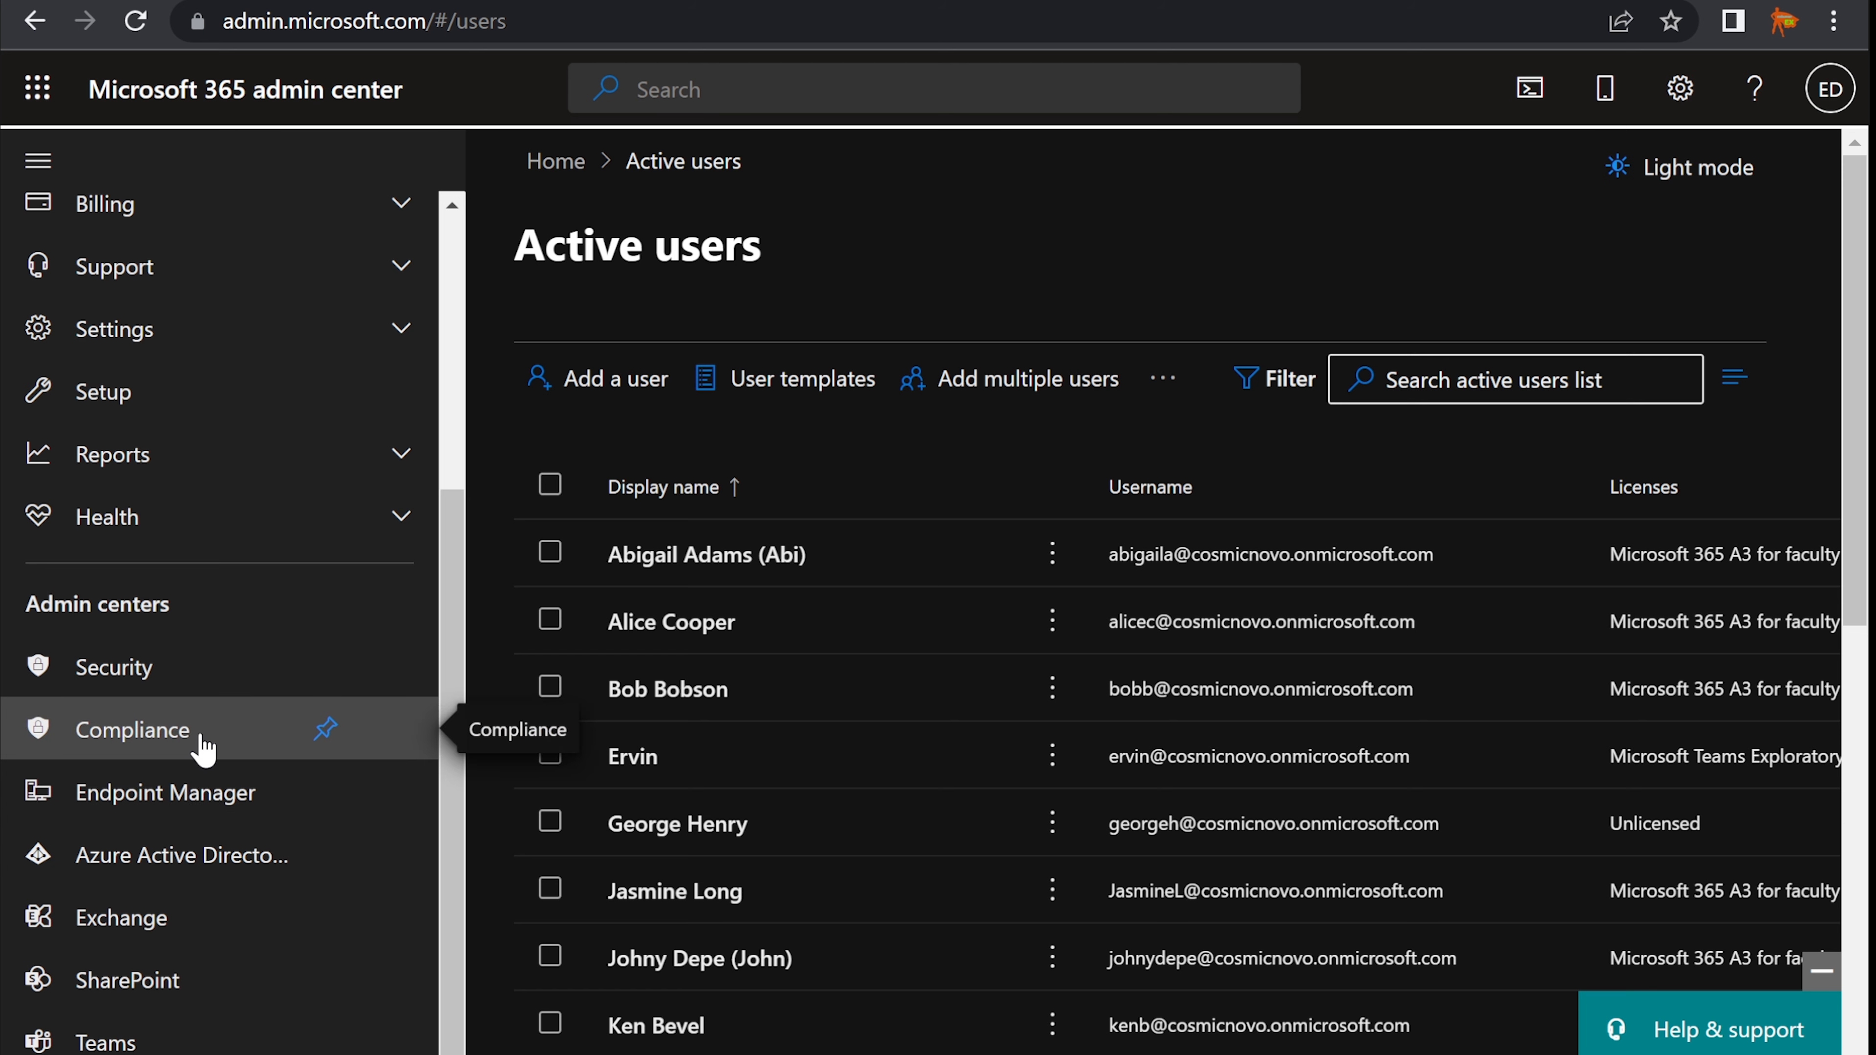
{"action": "scroll", "coordinate": [203, 747], "scroll_direction": "up", "scroll_amount": 4}
{"action": "scroll", "coordinate": [314, 473], "scroll_direction": "up", "scroll_amount": 2}
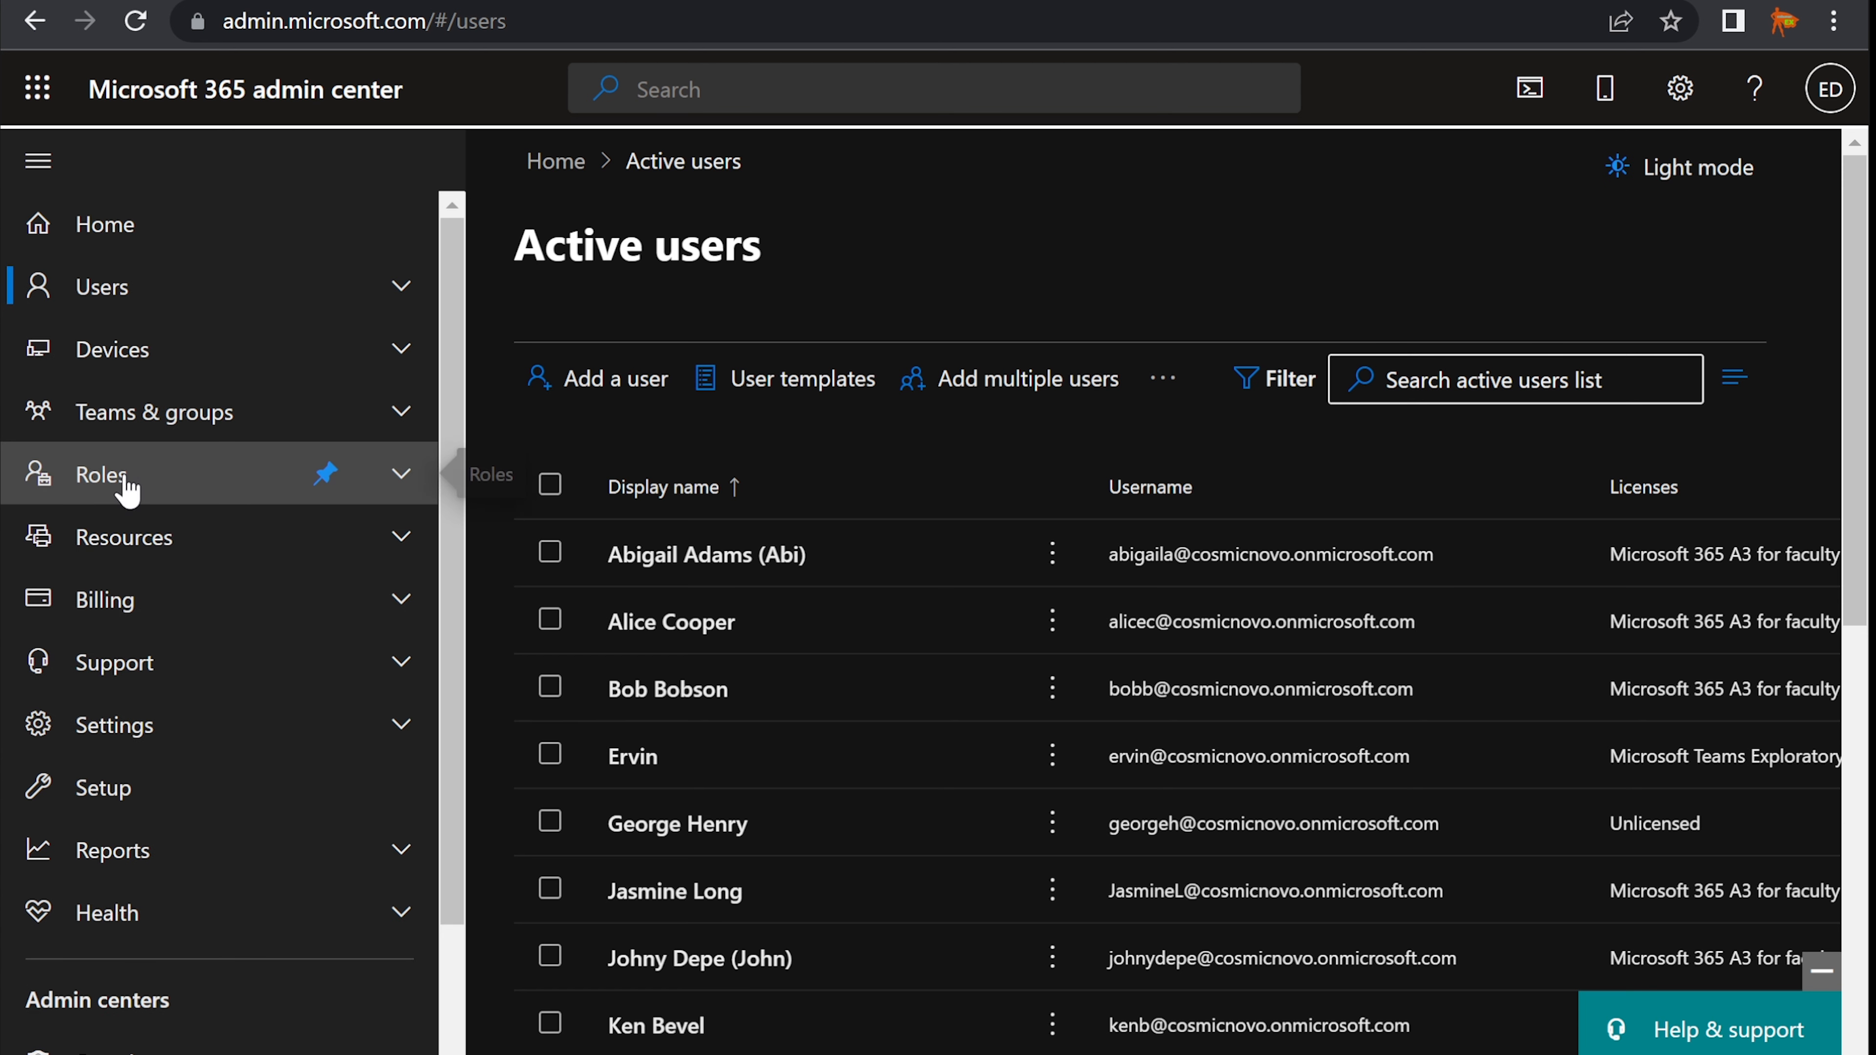
{"action": "scroll", "coordinate": [263, 733], "scroll_direction": "down", "scroll_amount": 1}
{"action": "scroll", "coordinate": [237, 739], "scroll_direction": "down", "scroll_amount": 2}
{"action": "scroll", "coordinate": [214, 761], "scroll_direction": "up", "scroll_amount": 3}
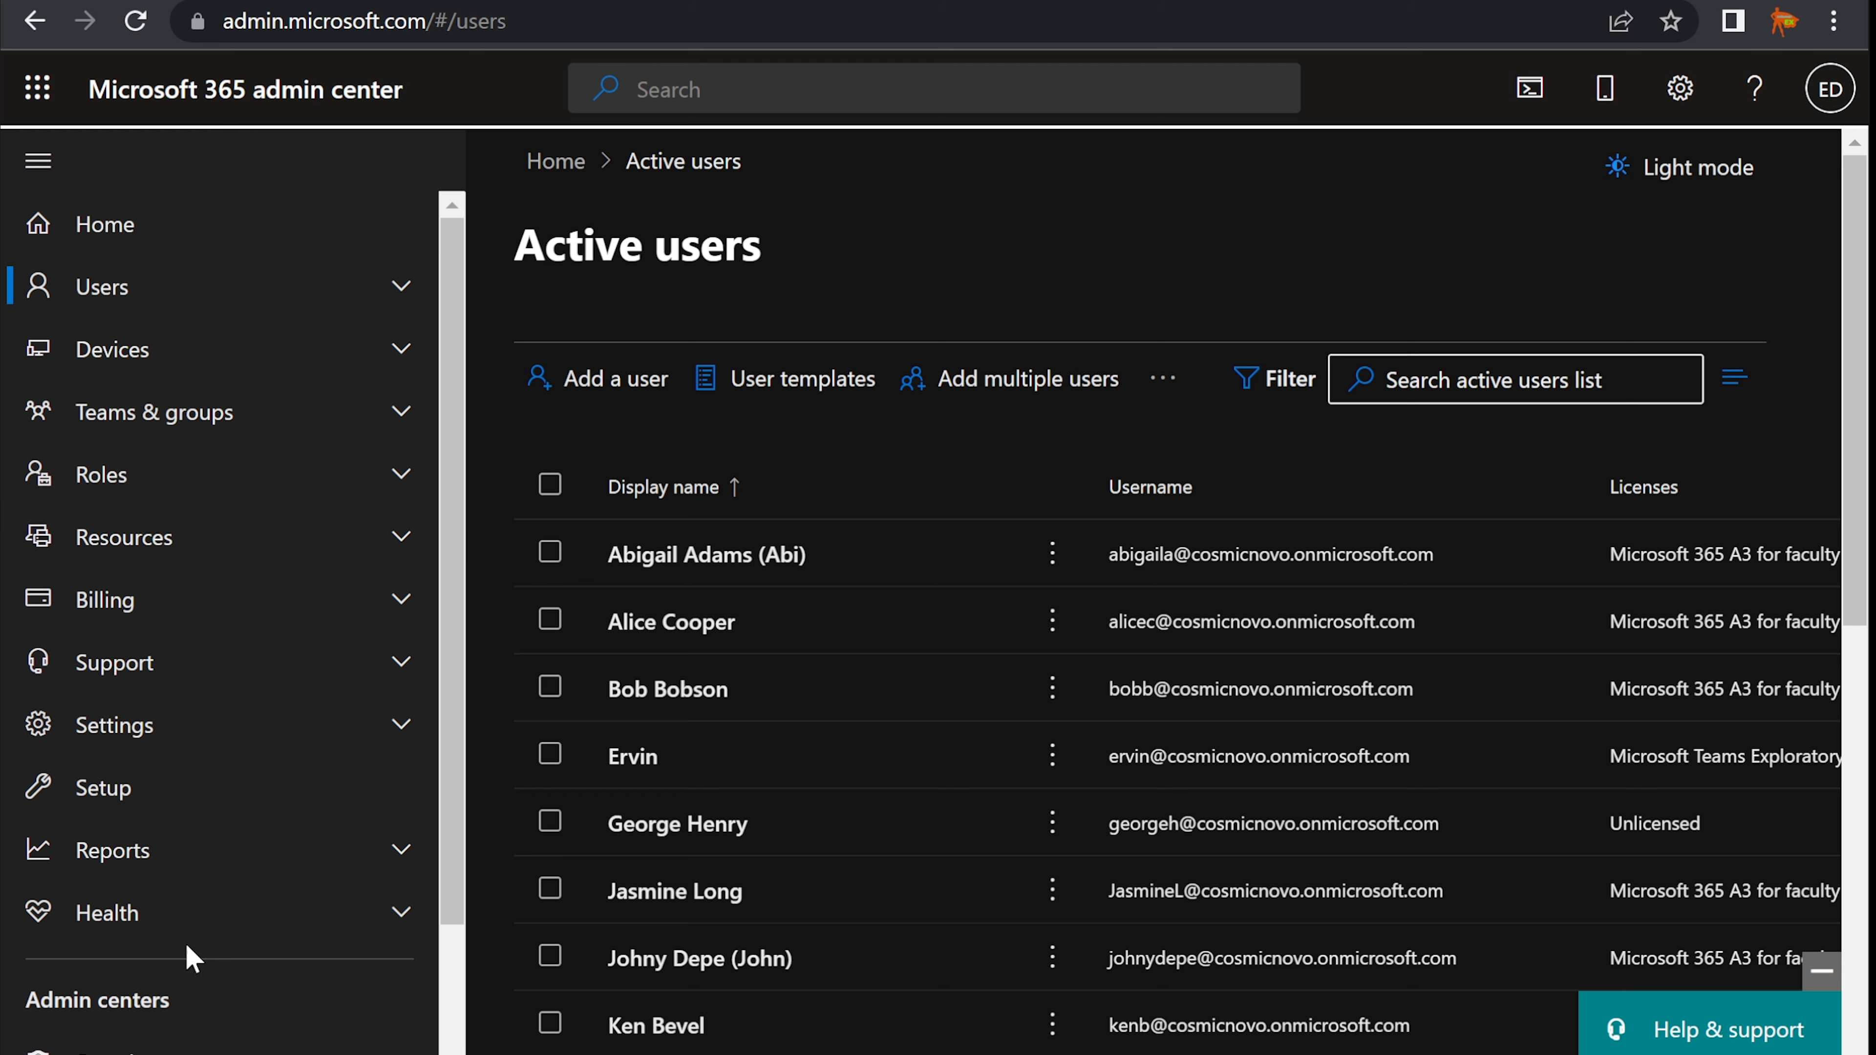
{"action": "left_click", "coordinate": [98, 475]}
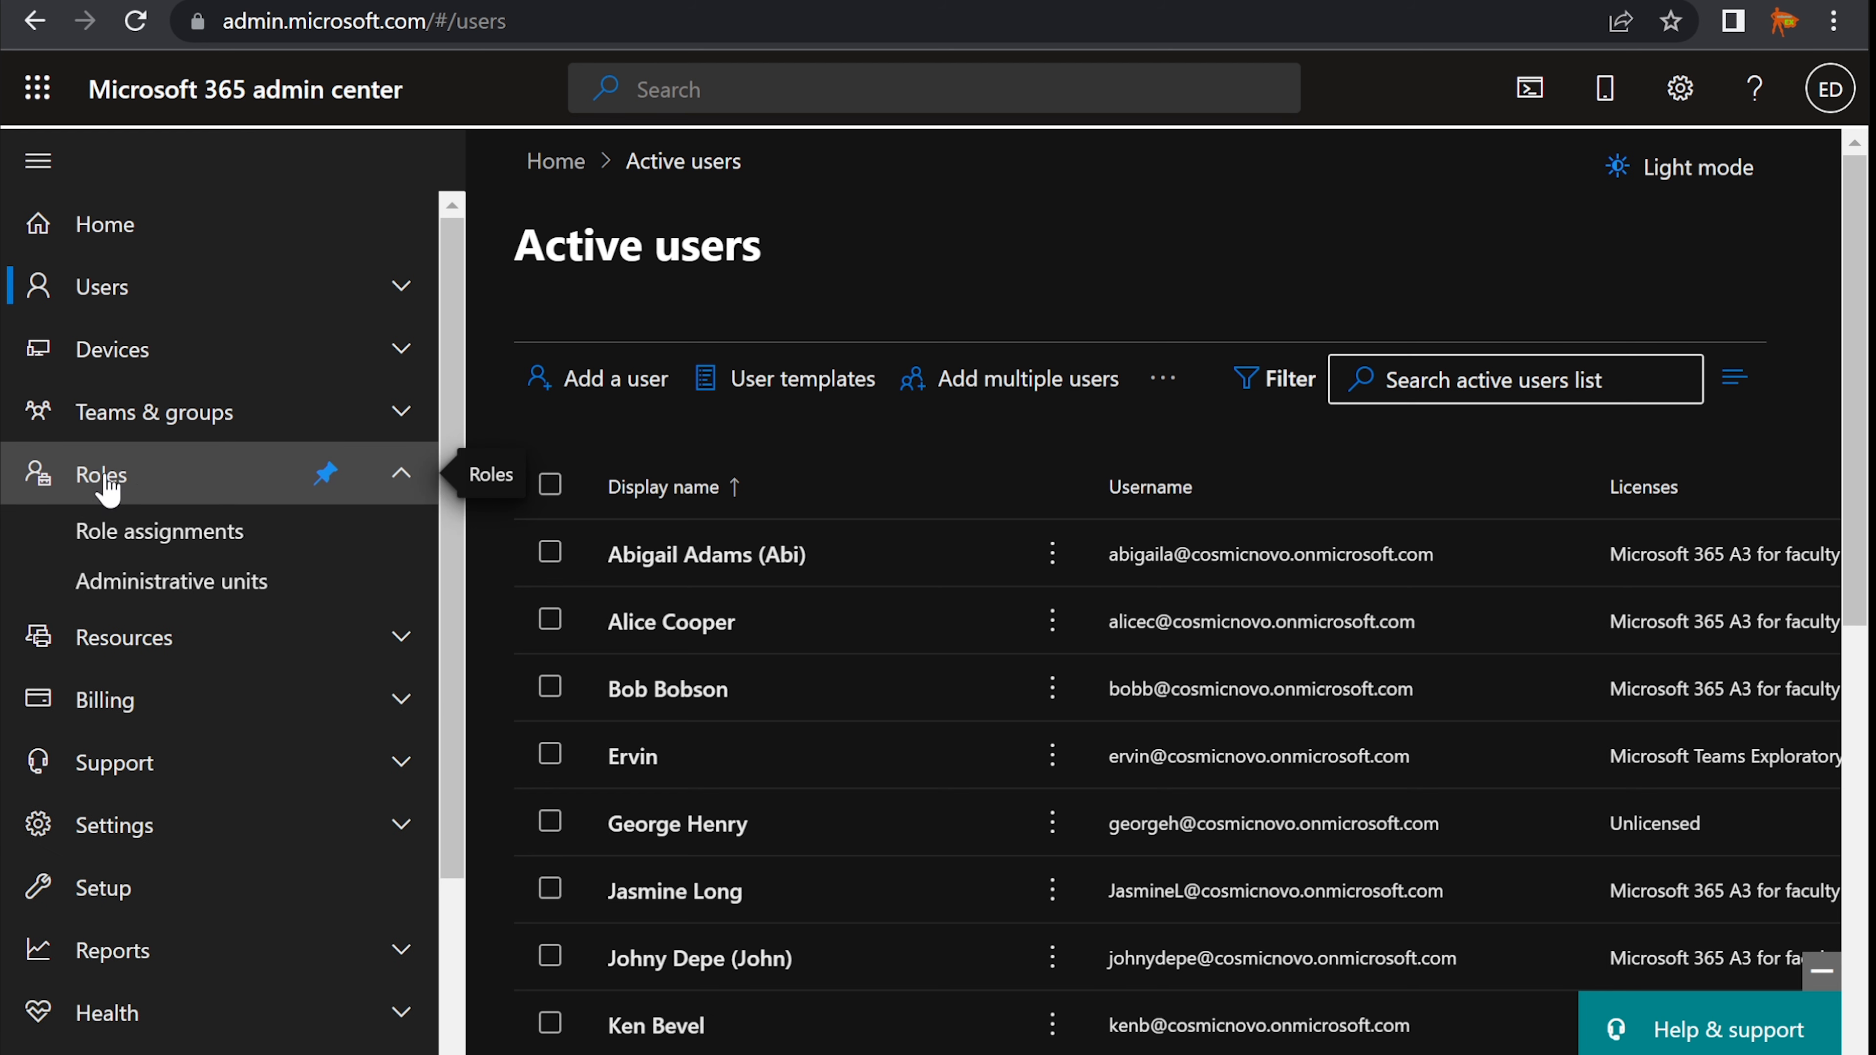
{"action": "left_click", "coordinate": [183, 542]}
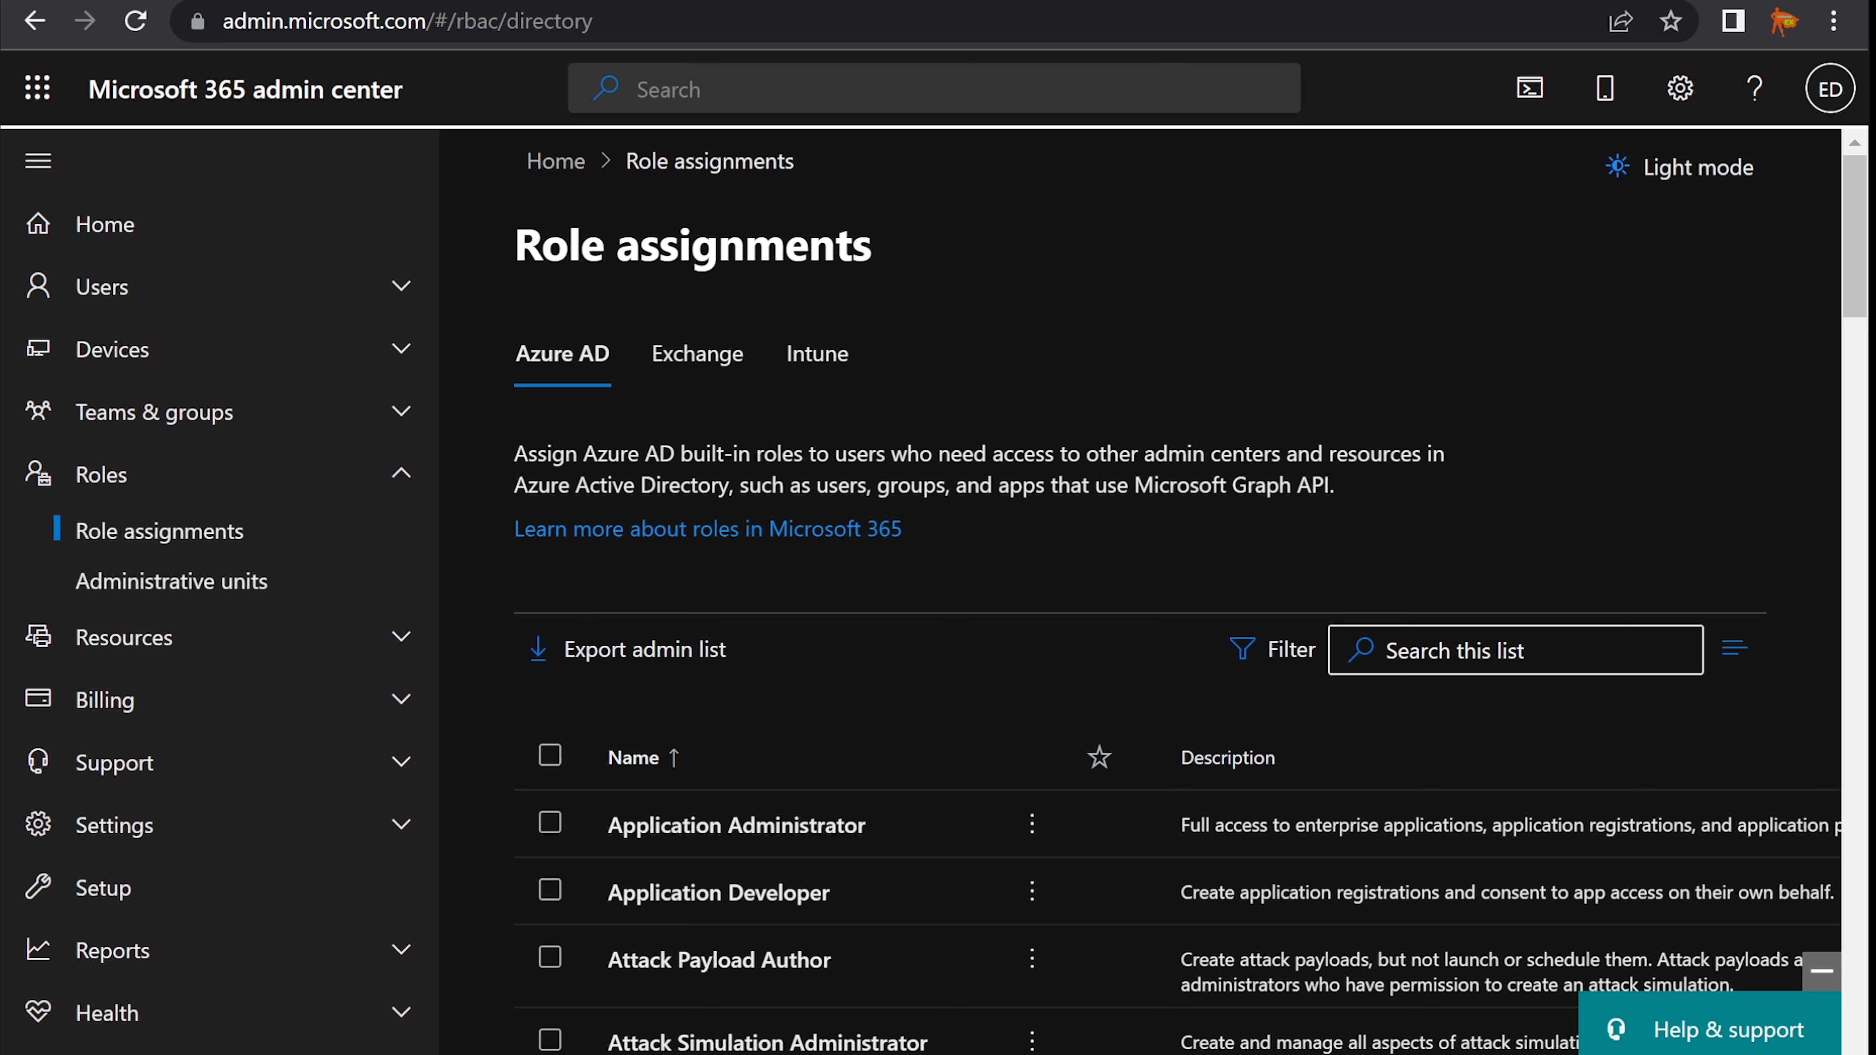
- Filter the roles with 't' and open the Teams Device Administrator role
{"action": "key", "text": "alt+Tab"}
{"action": "key", "text": "alt+Tab"}
{"action": "left_click", "coordinate": [1487, 663]}
{"action": "type", "text": "teams"}
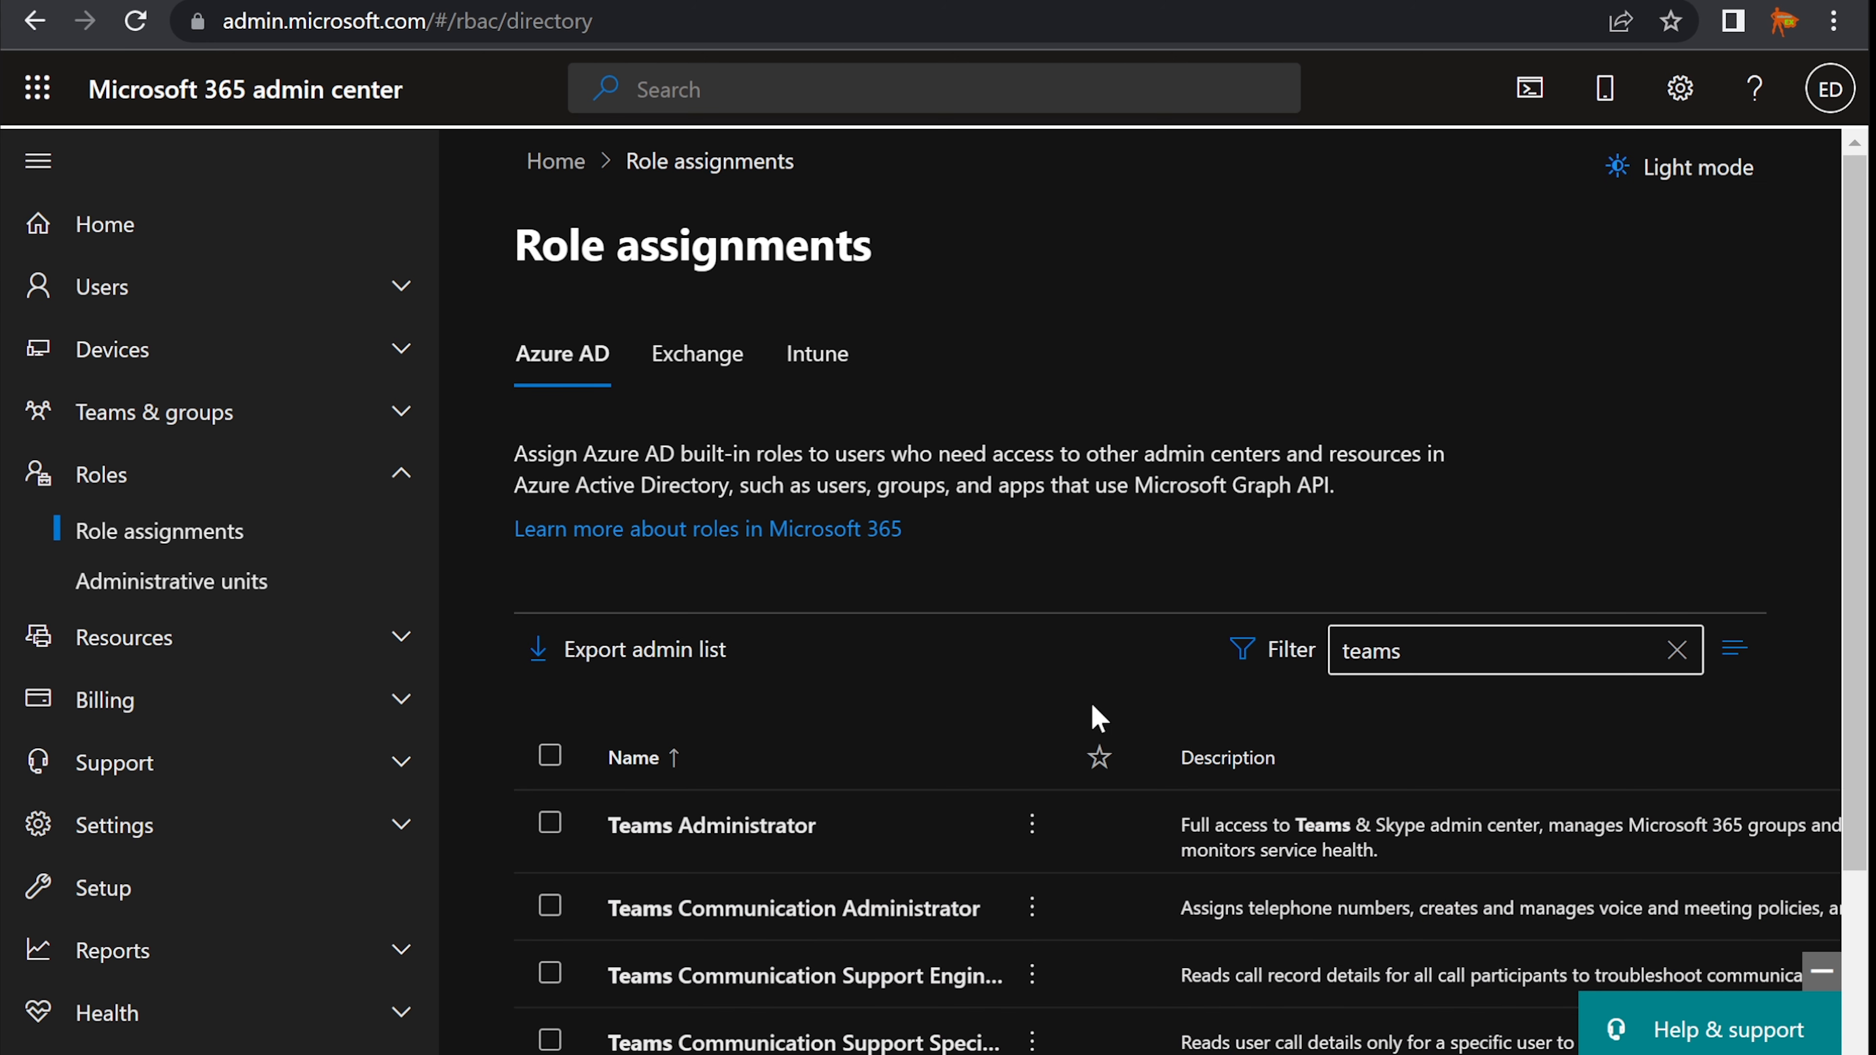
{"action": "scroll", "coordinate": [1098, 716], "scroll_direction": "down", "scroll_amount": 4}
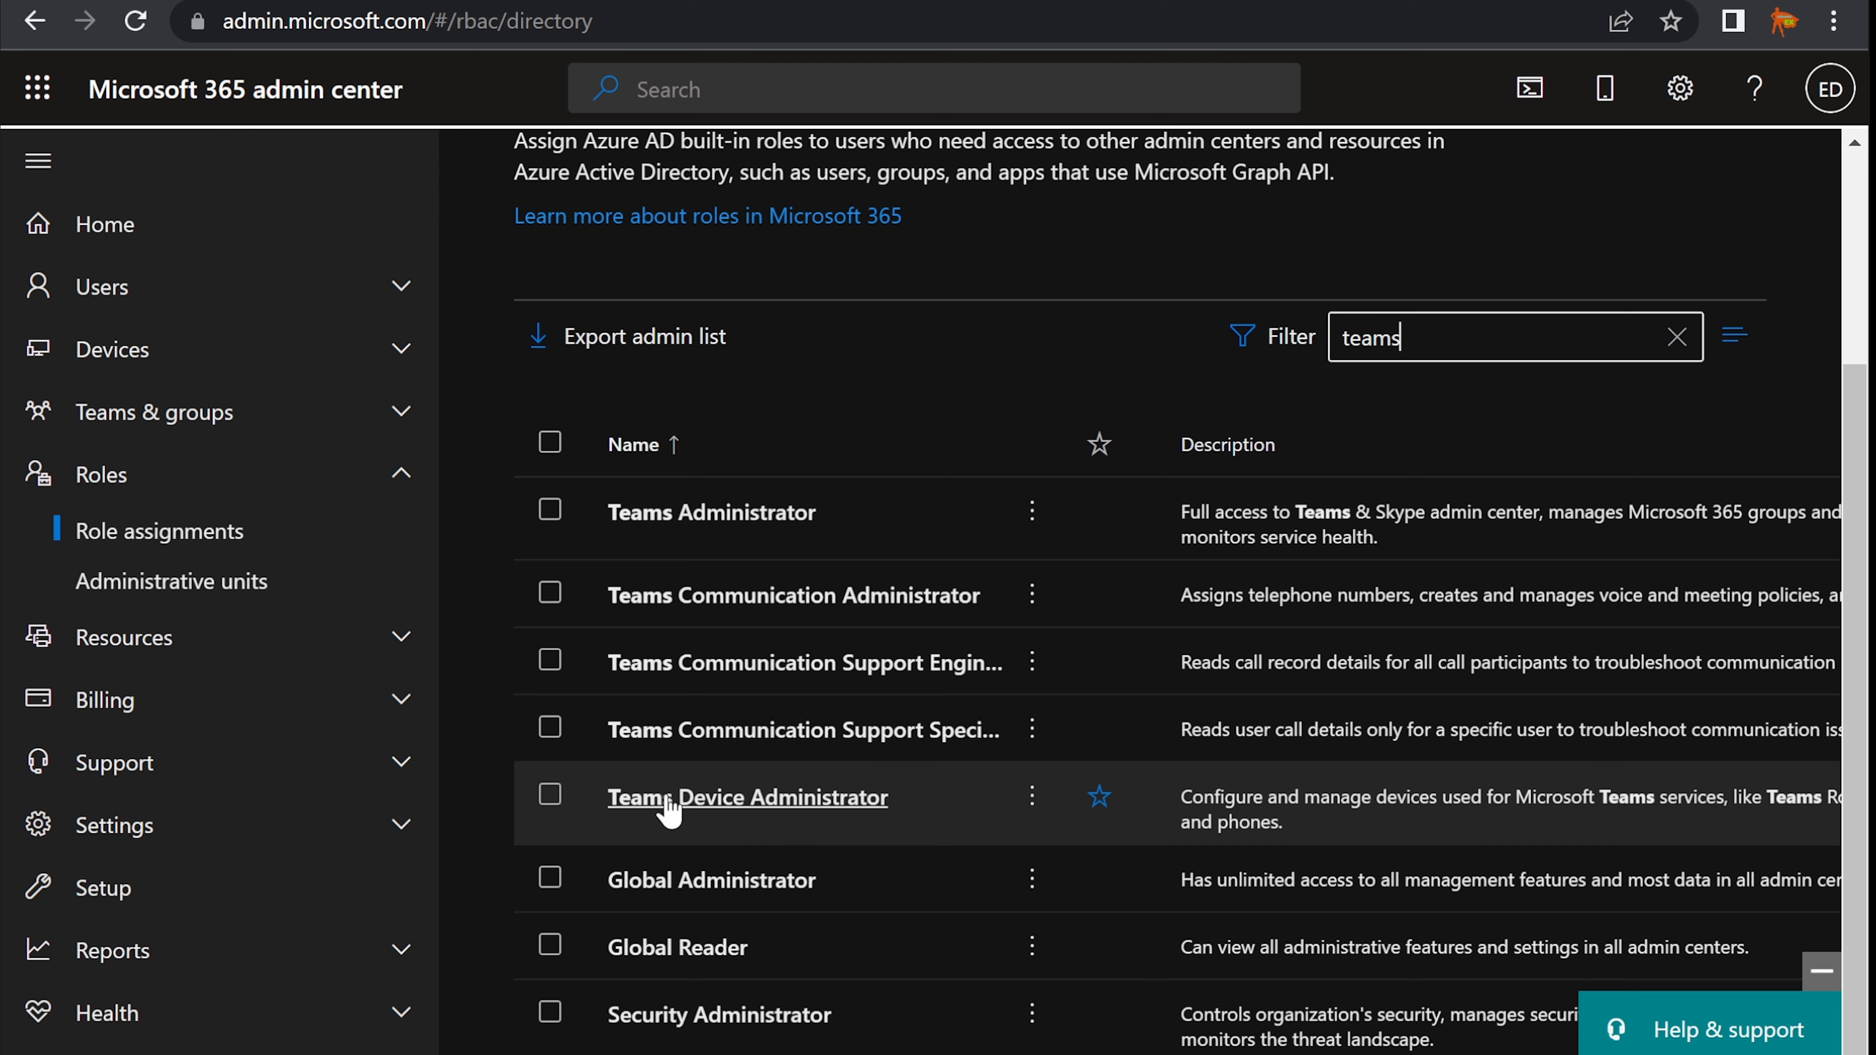
{"action": "left_click", "coordinate": [738, 802]}
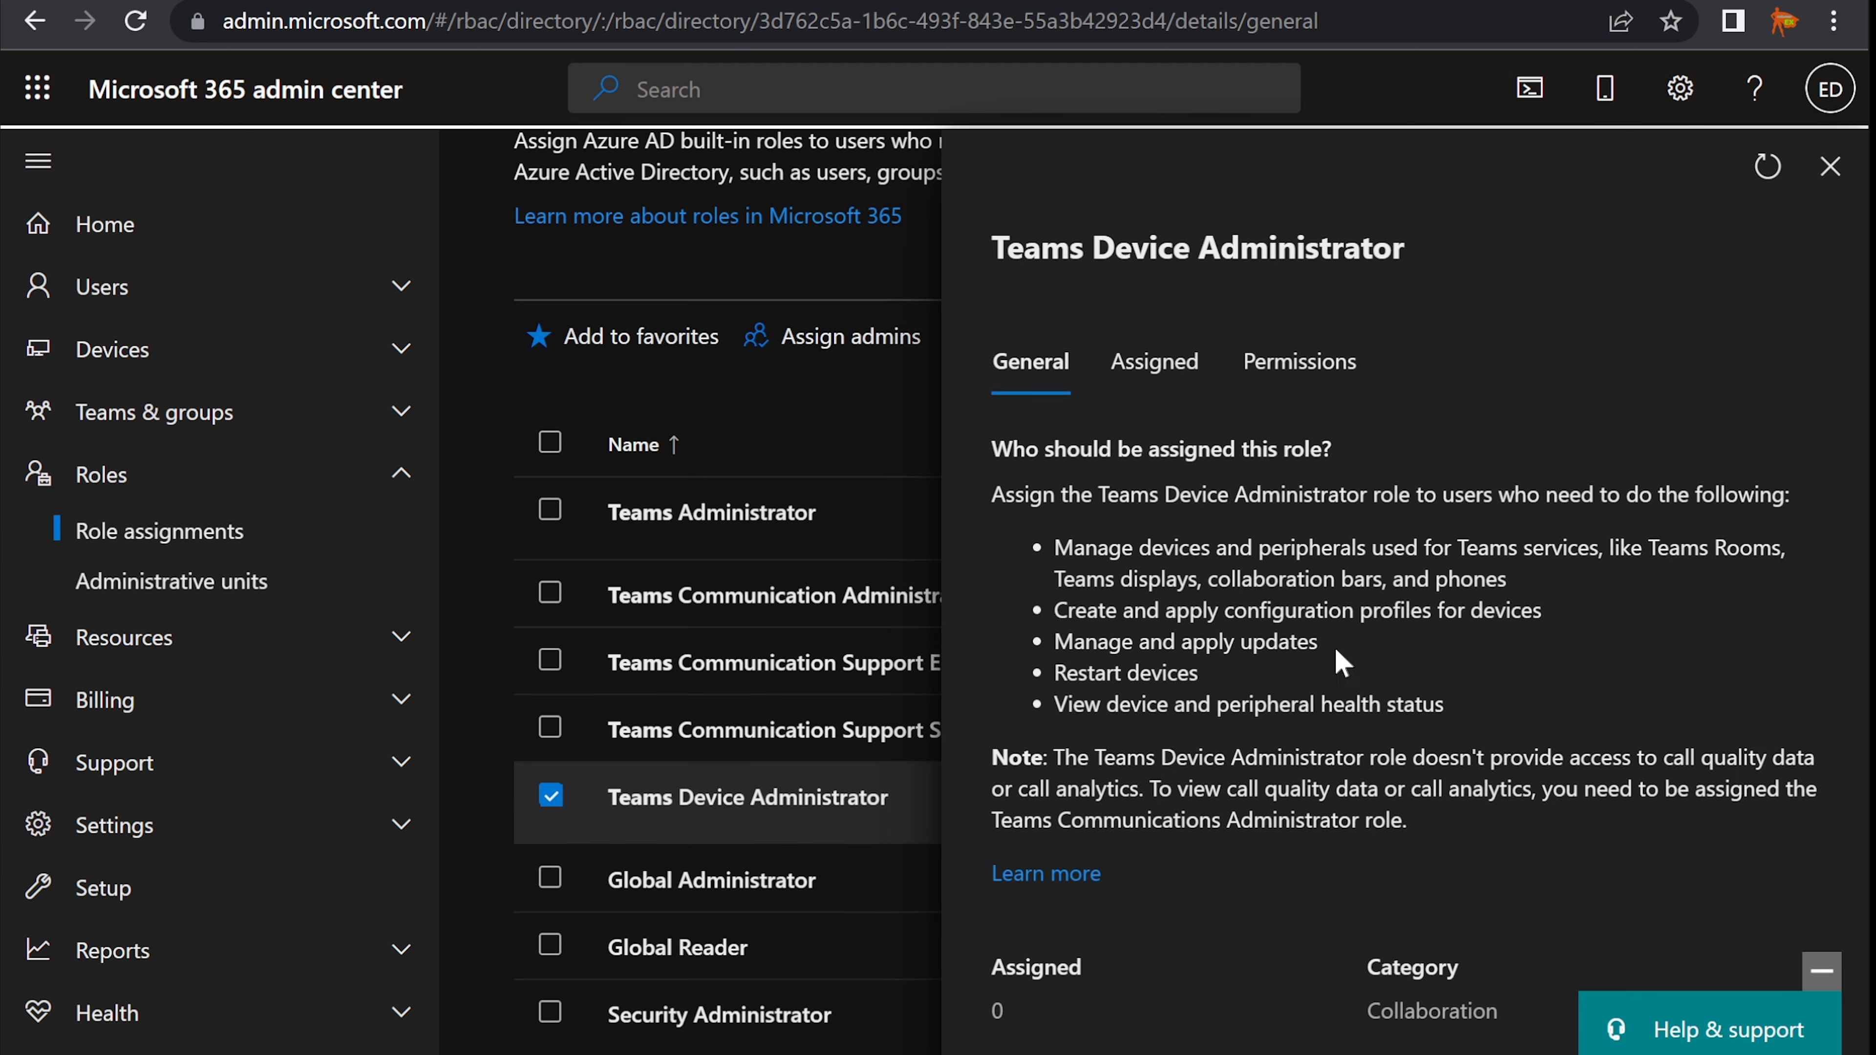
- Add the new hire to the role's Assigned users and close the role panel
{"action": "left_click", "coordinate": [1171, 376]}
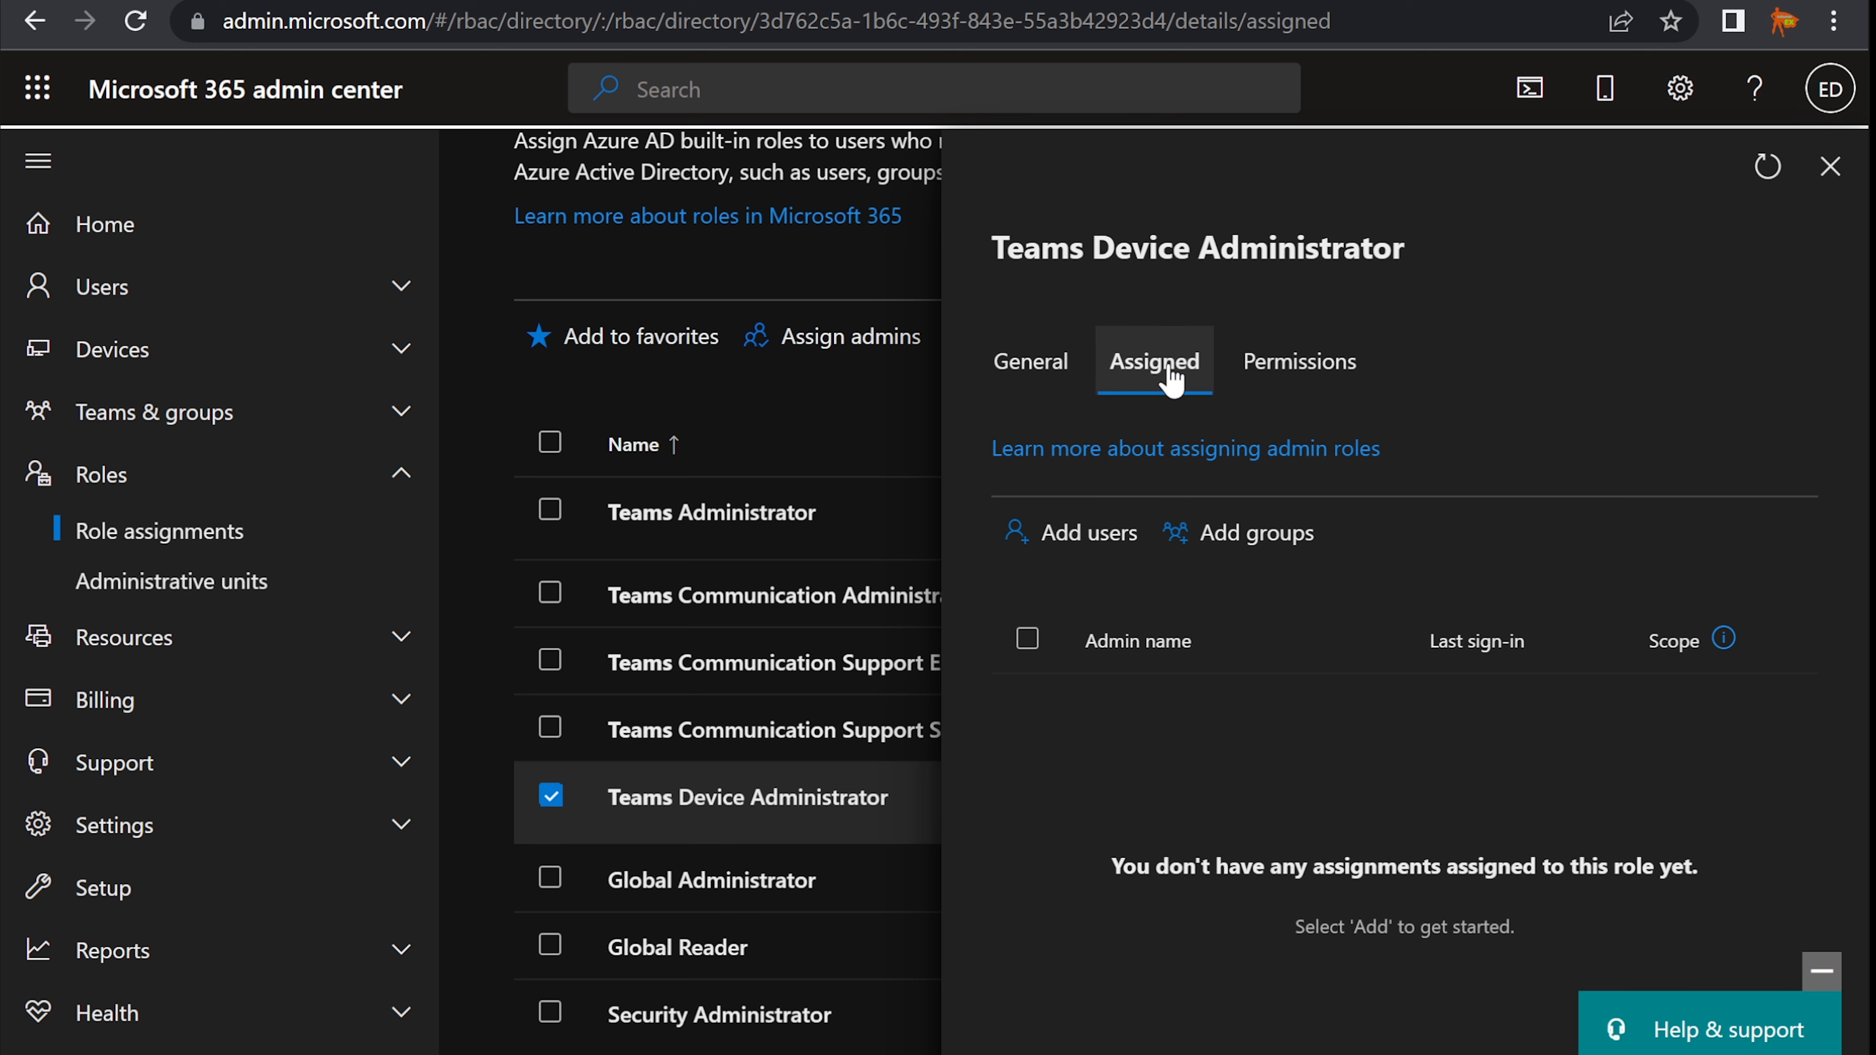
{"action": "left_click", "coordinate": [1028, 555]}
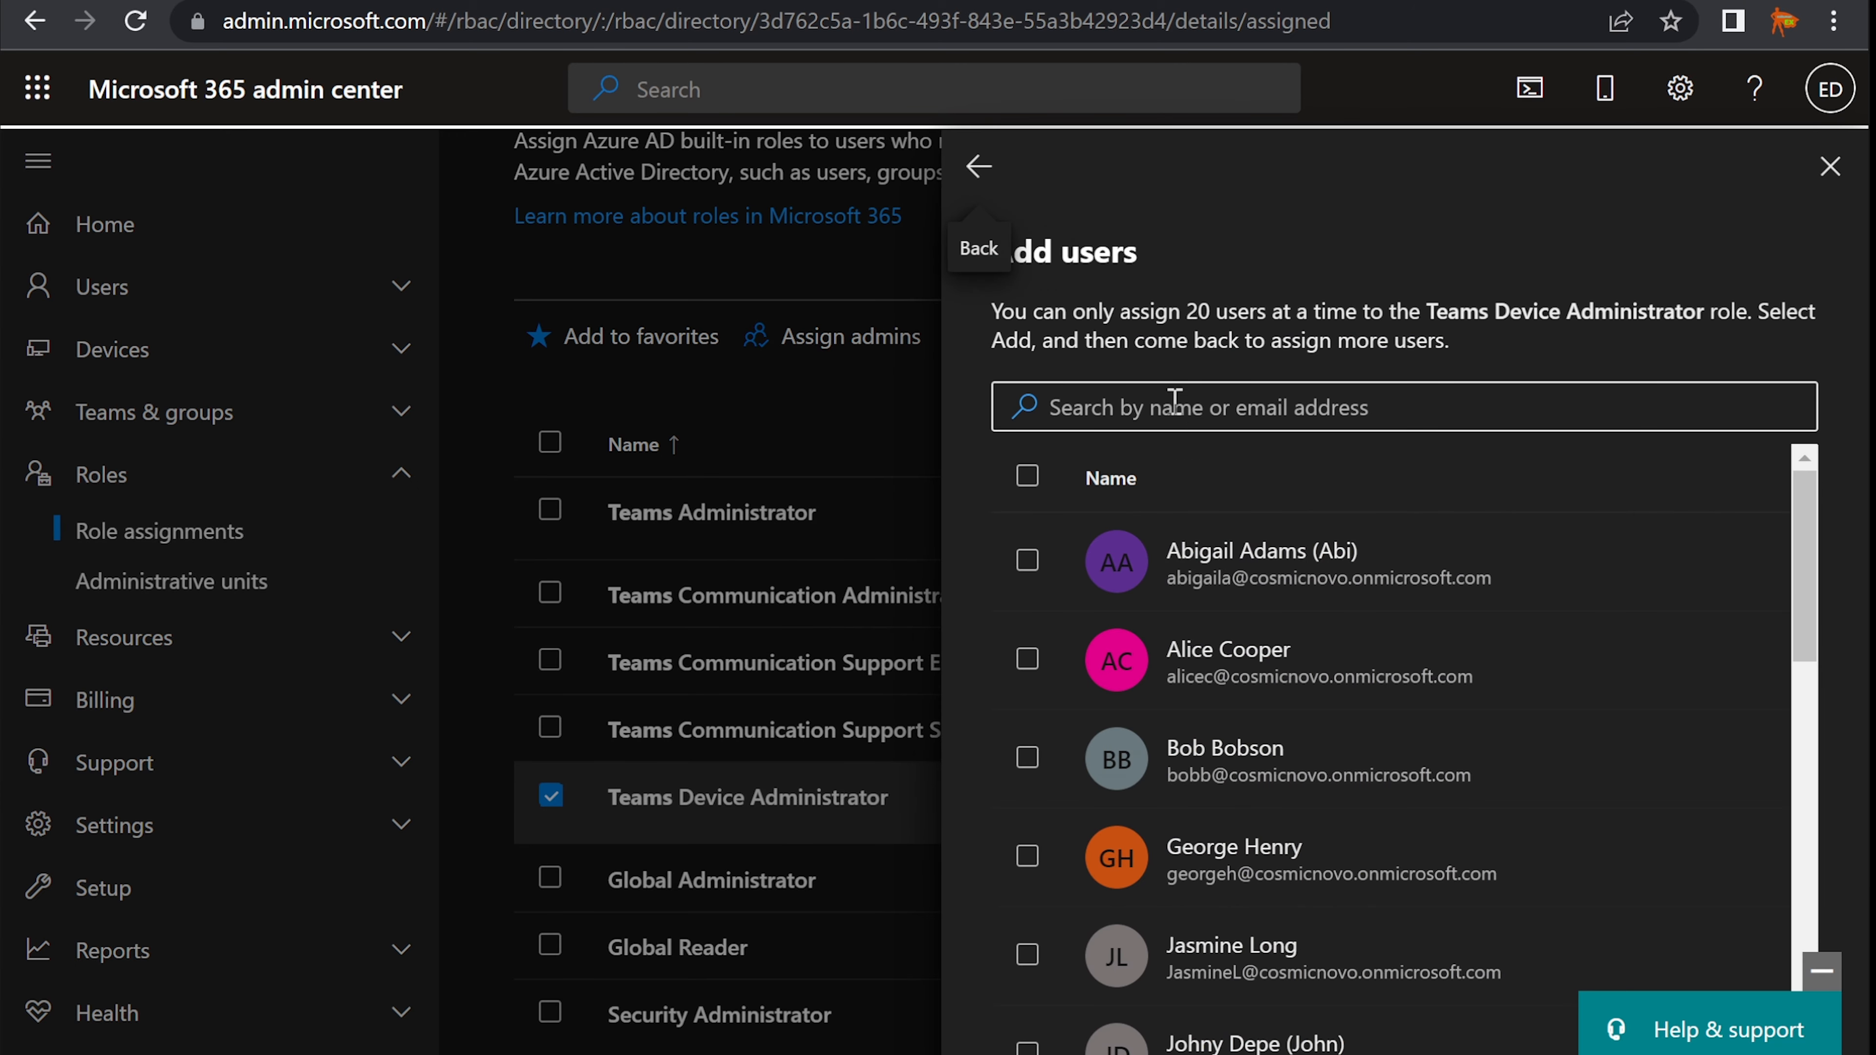
{"action": "left_click", "coordinate": [1175, 400]}
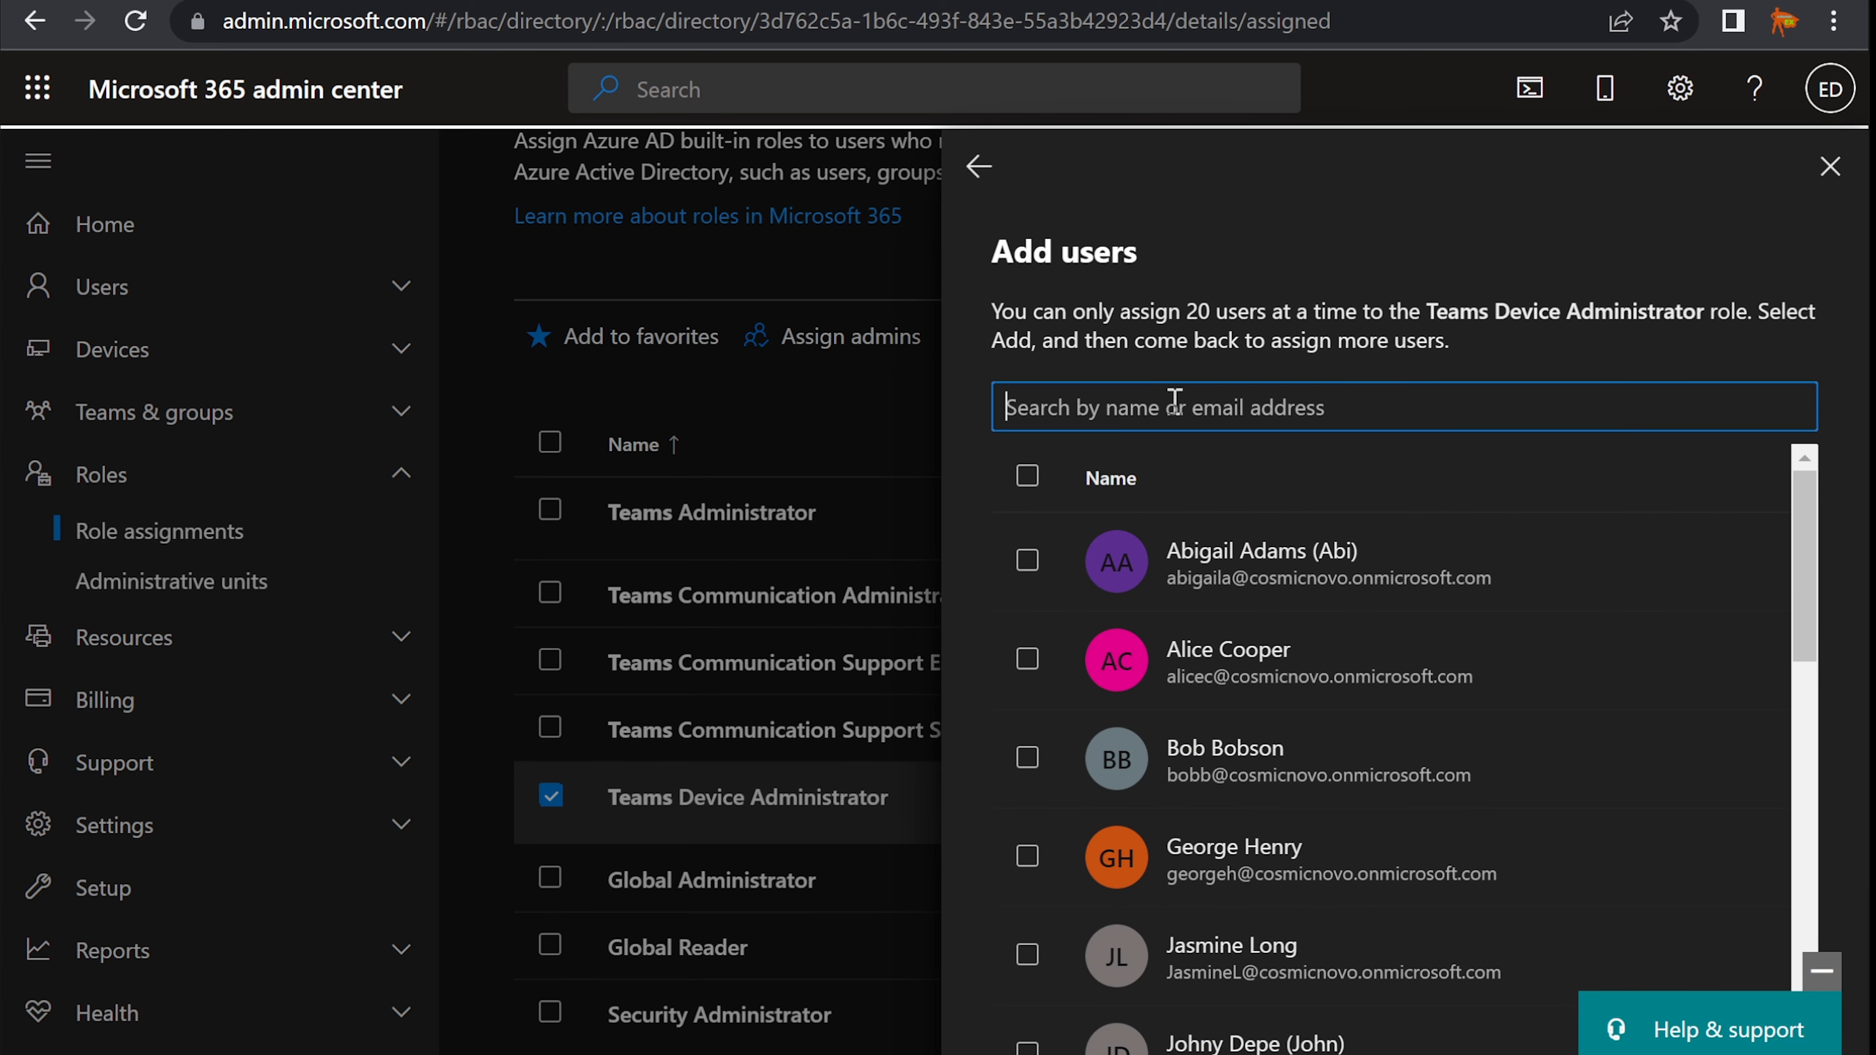
{"action": "type", "text": "mirta"}
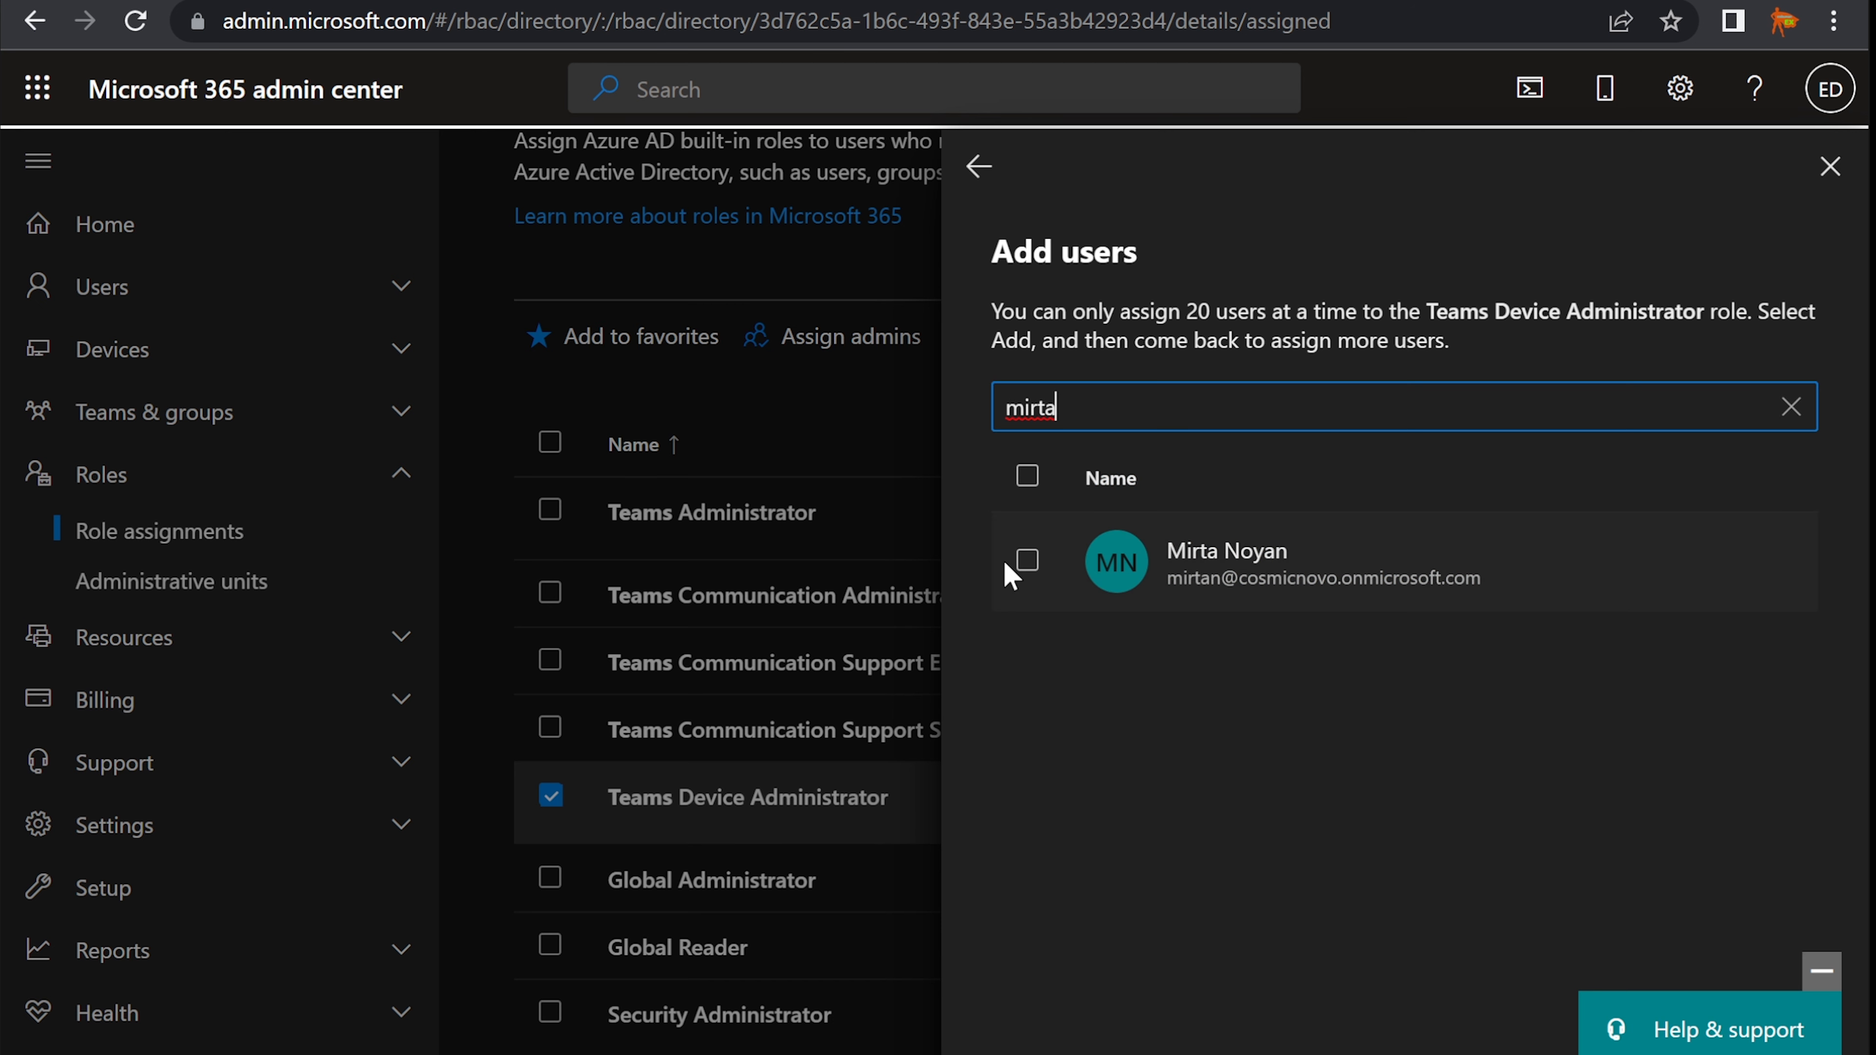
{"action": "left_click", "coordinate": [1026, 562]}
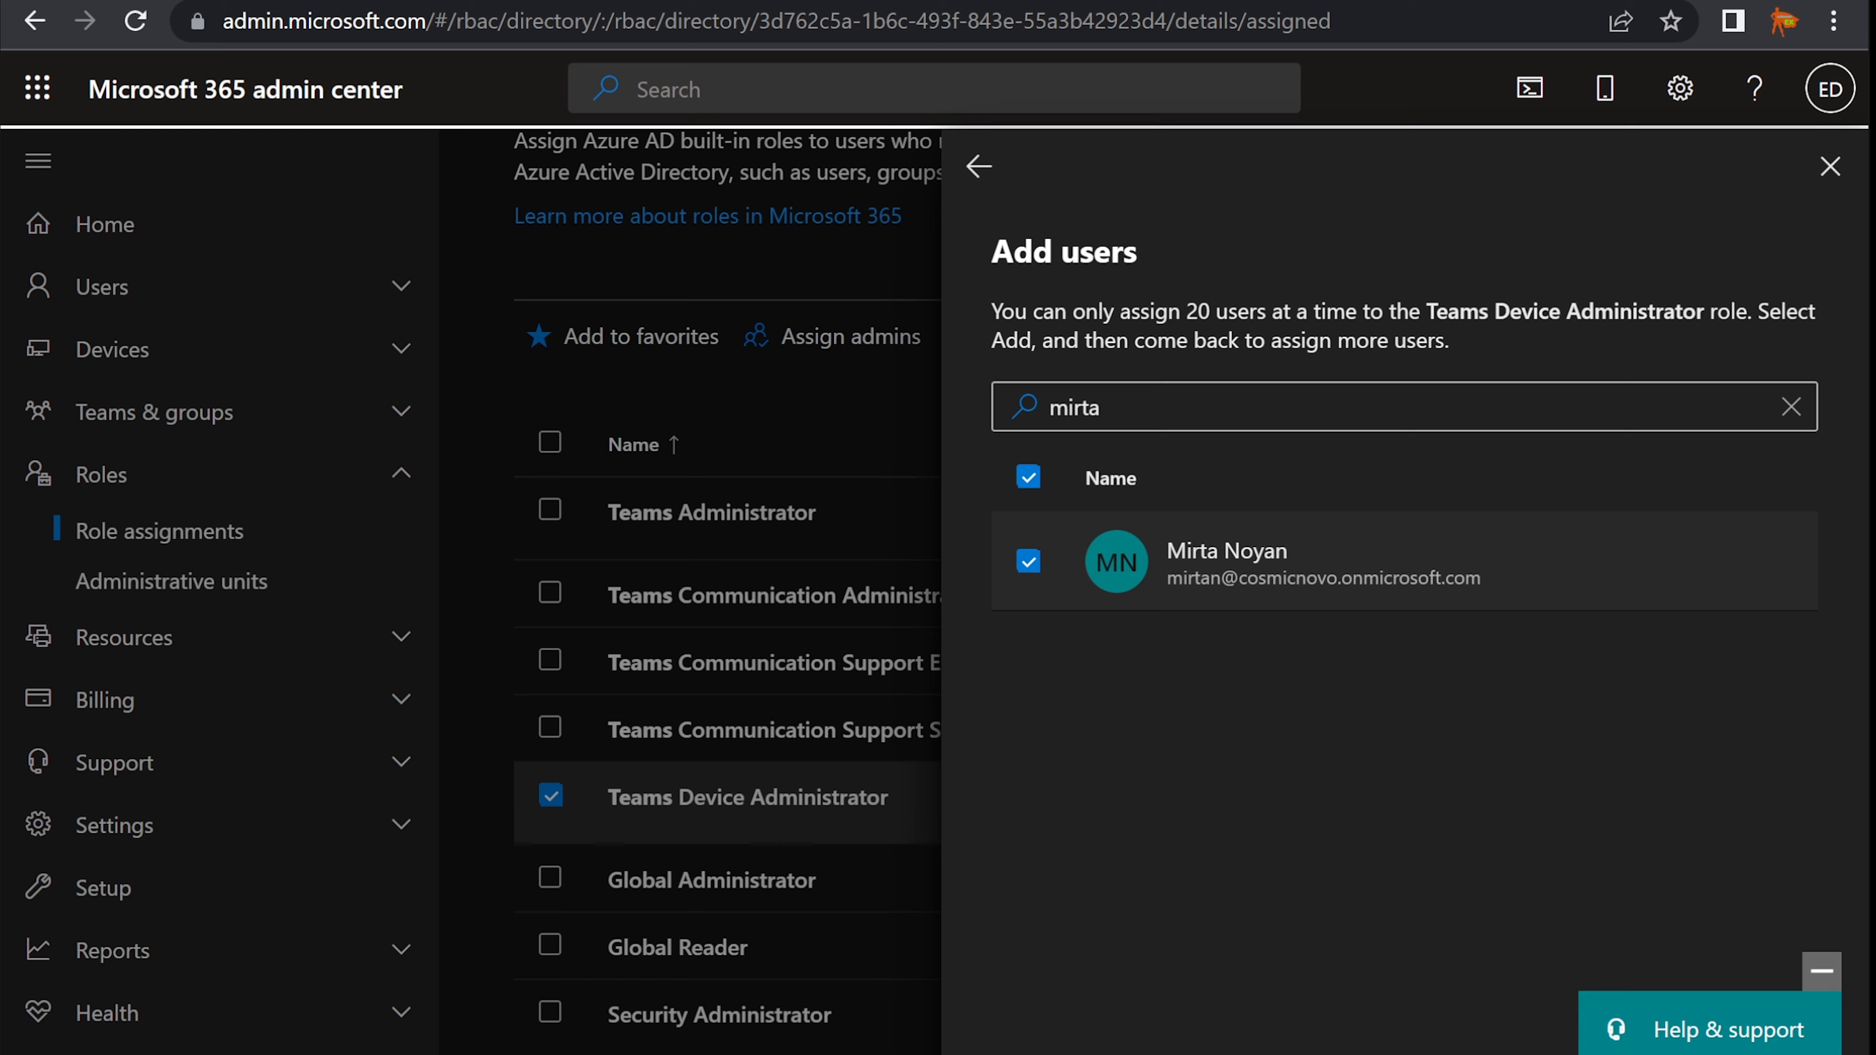
{"action": "left_click", "coordinate": [1165, 1018]}
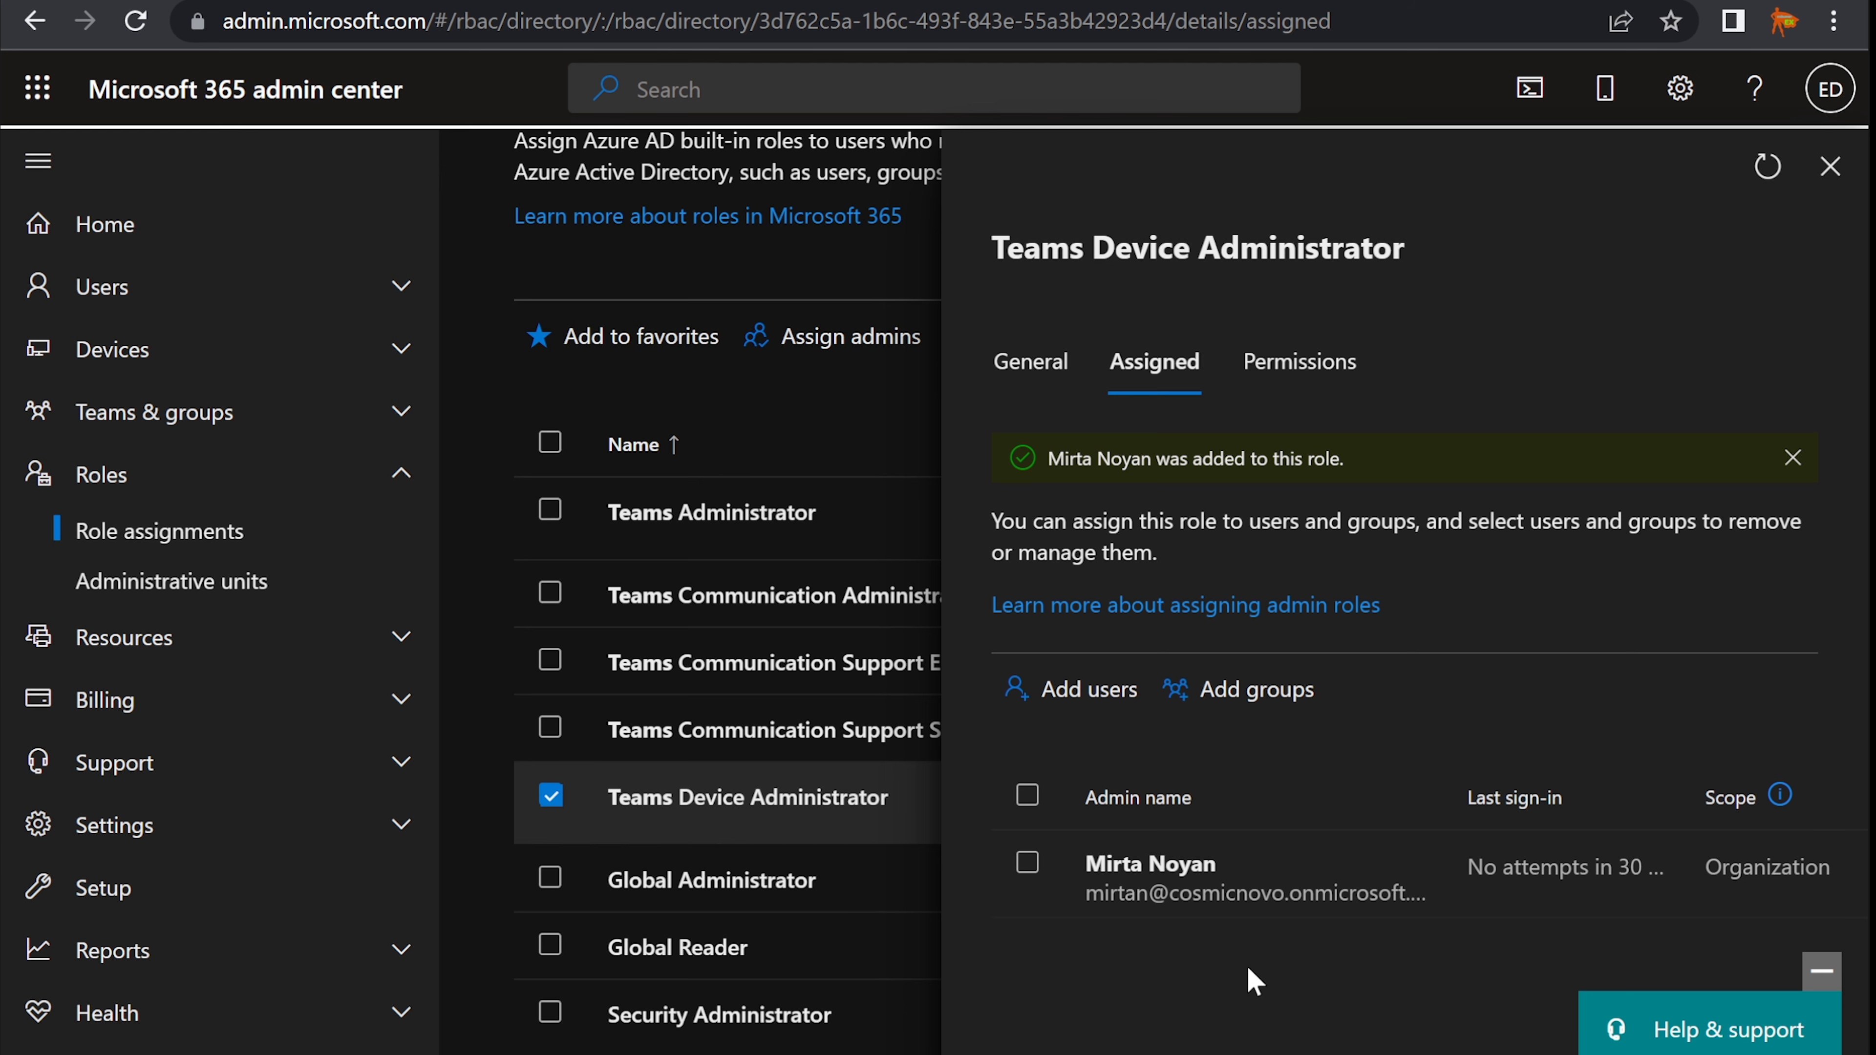
{"action": "left_click", "coordinate": [1830, 168]}
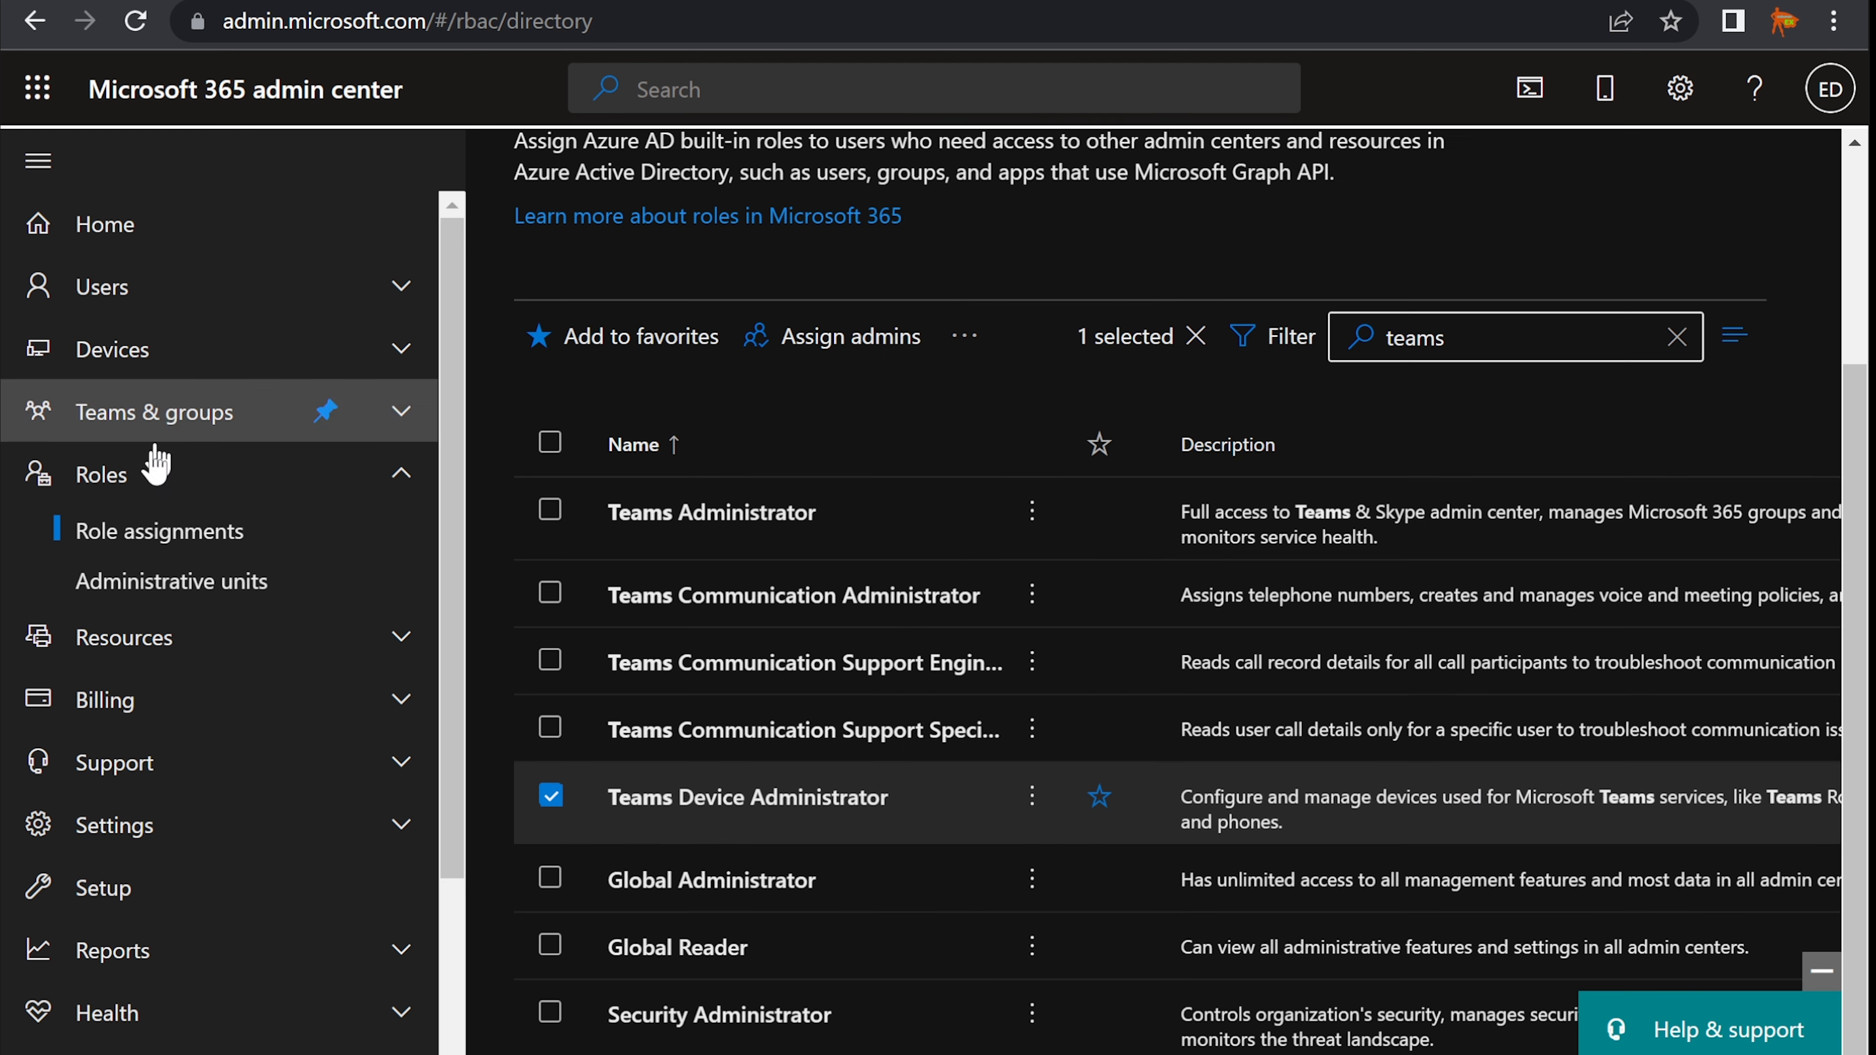
{"action": "left_click", "coordinate": [119, 482]}
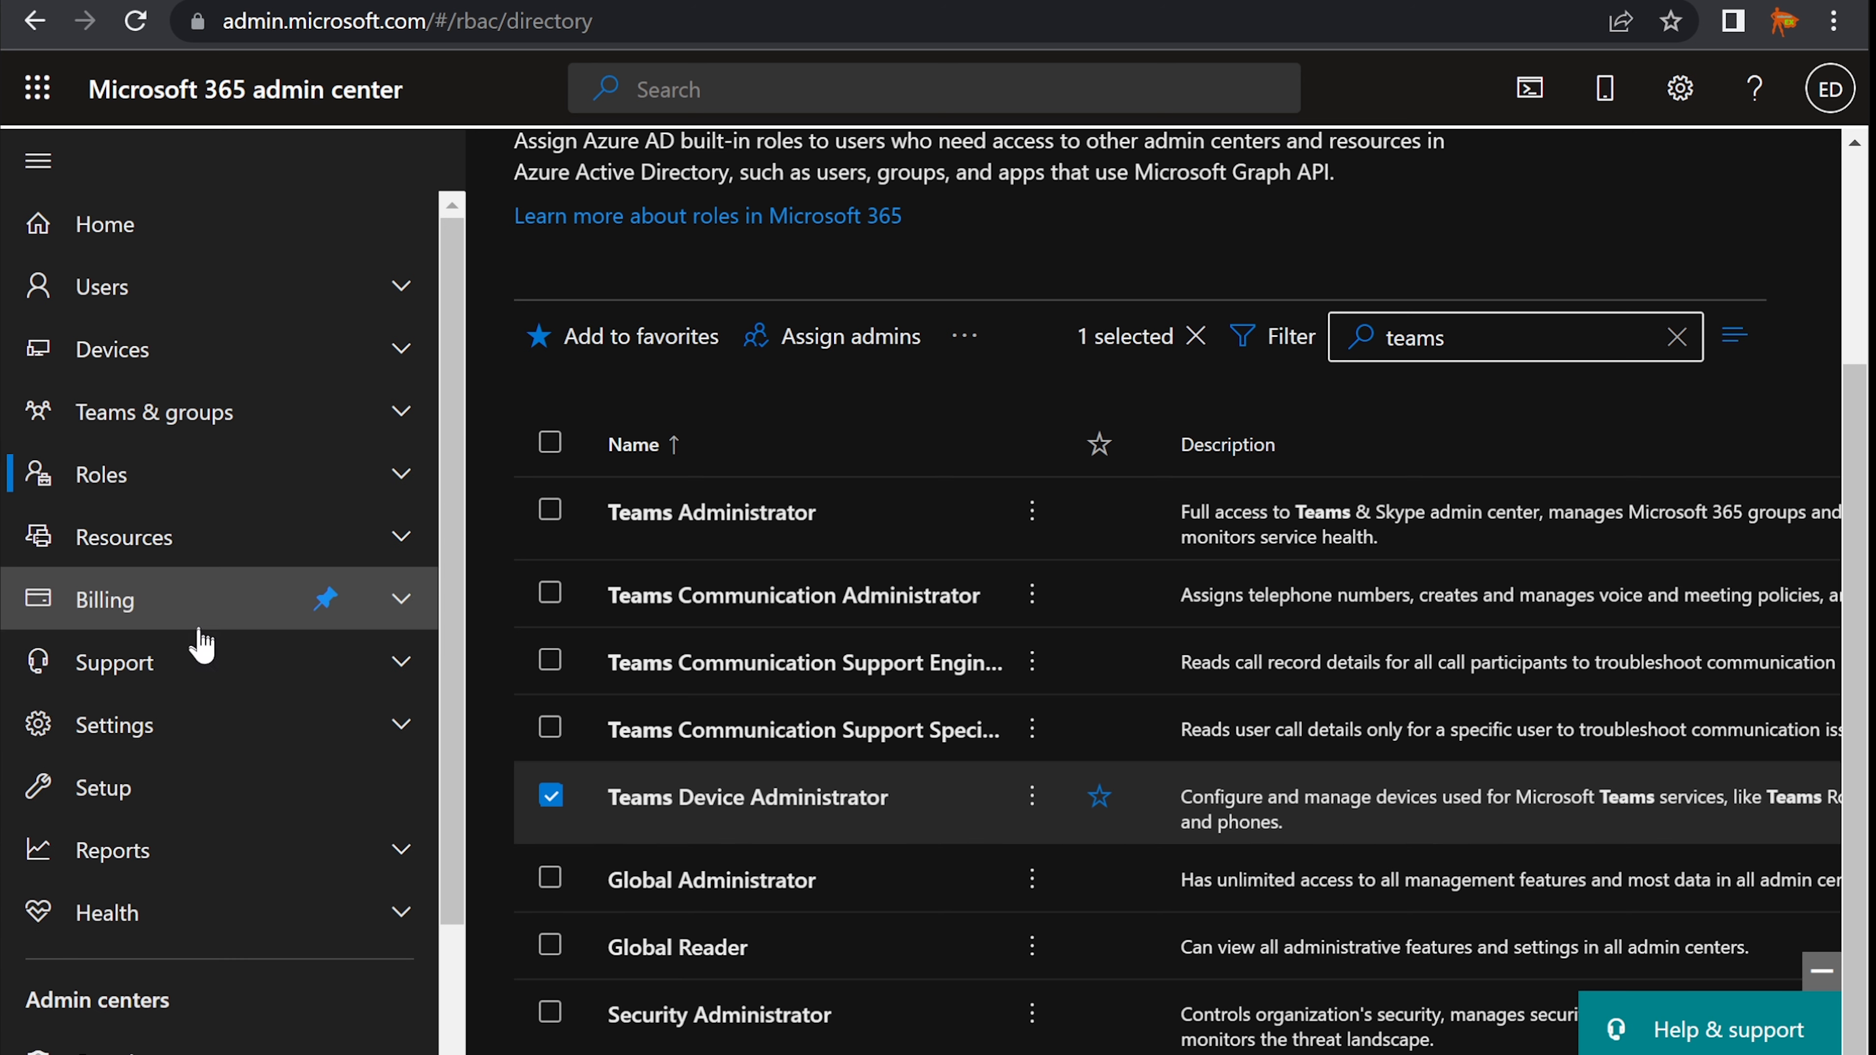
{"action": "scroll", "coordinate": [196, 651], "scroll_direction": "down", "scroll_amount": 4}
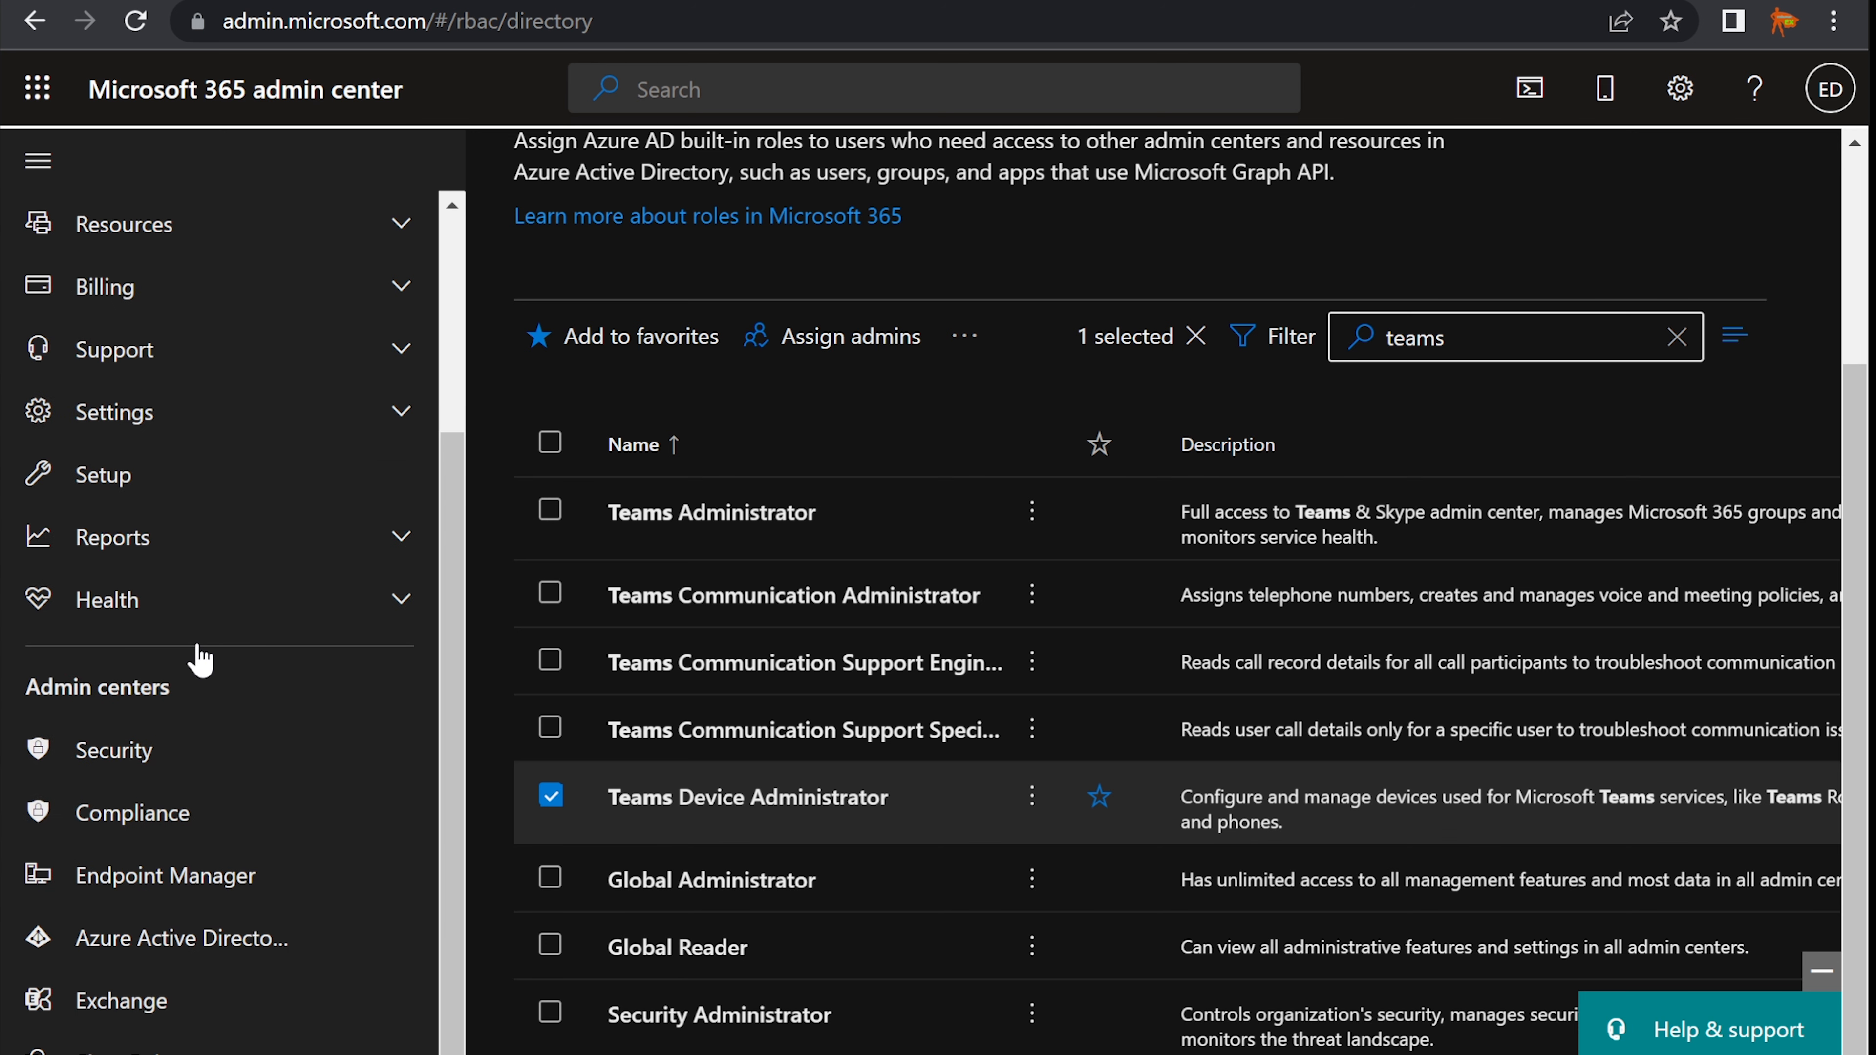
{"action": "left_click", "coordinate": [549, 796]}
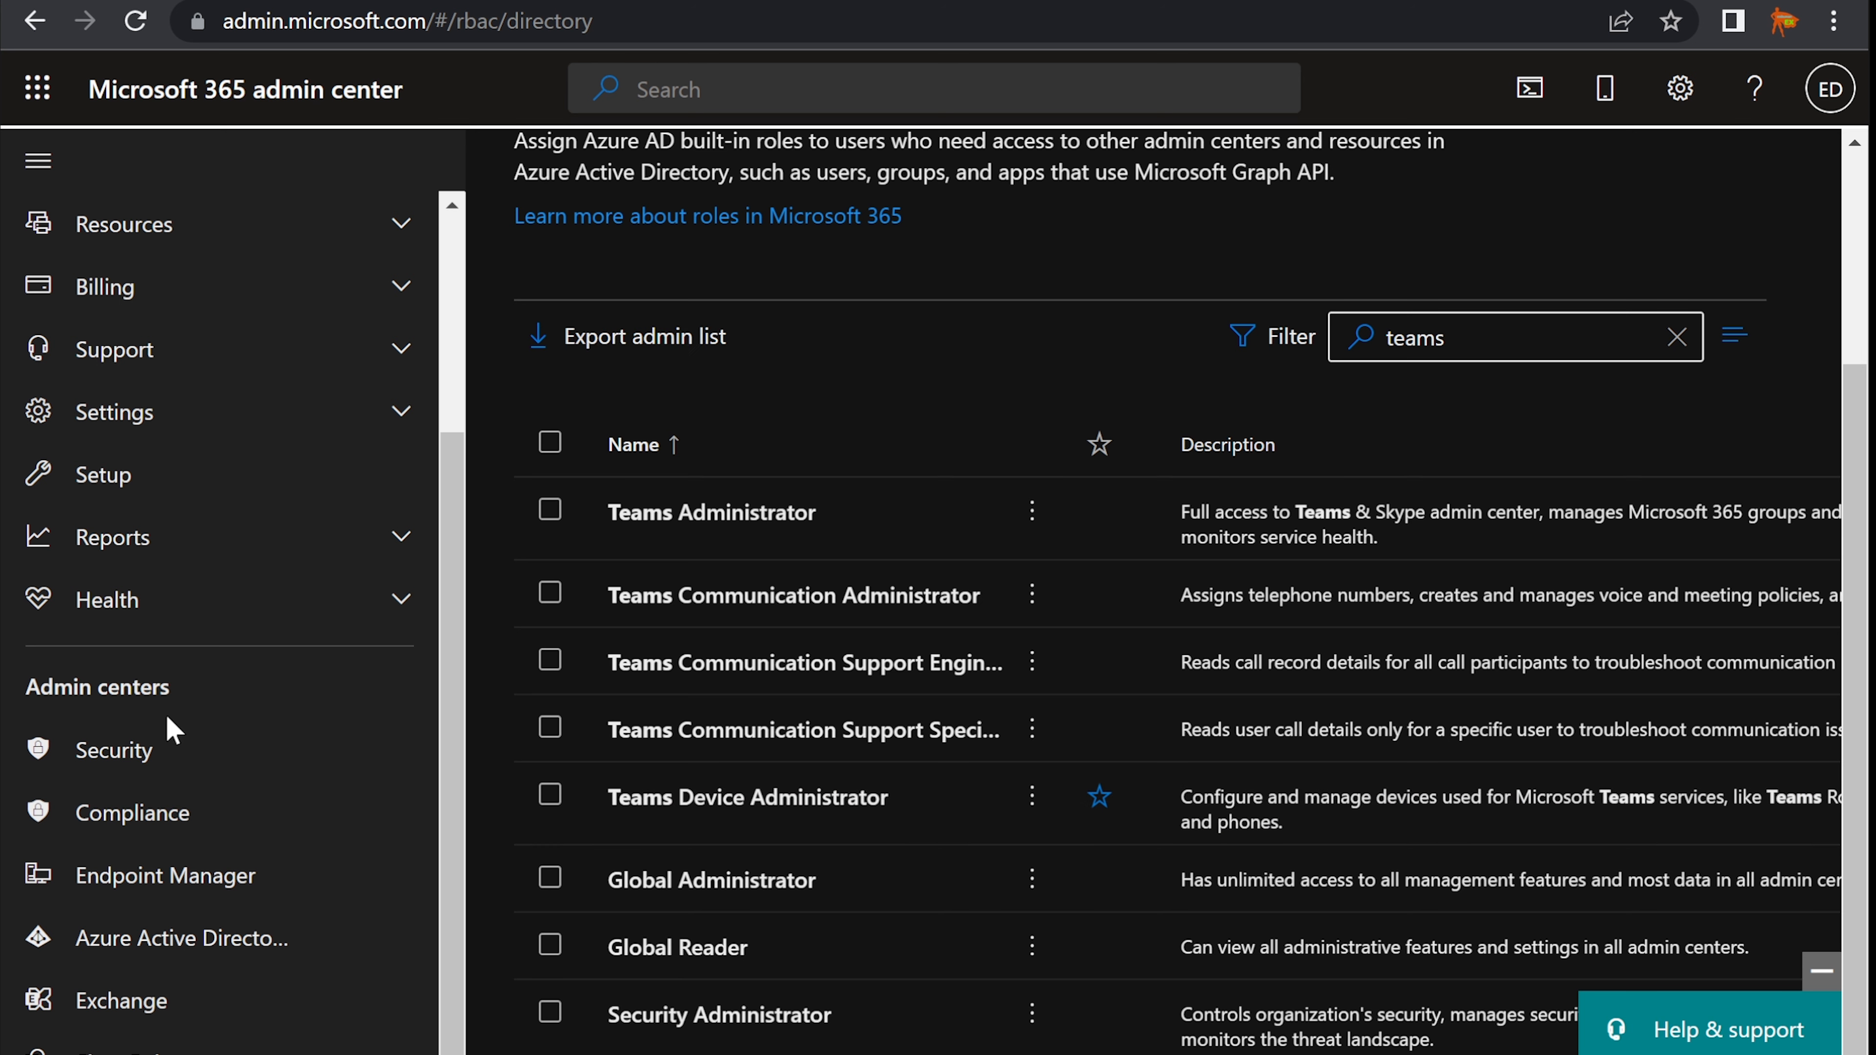
{"action": "scroll", "coordinate": [165, 713], "scroll_direction": "down", "scroll_amount": 1}
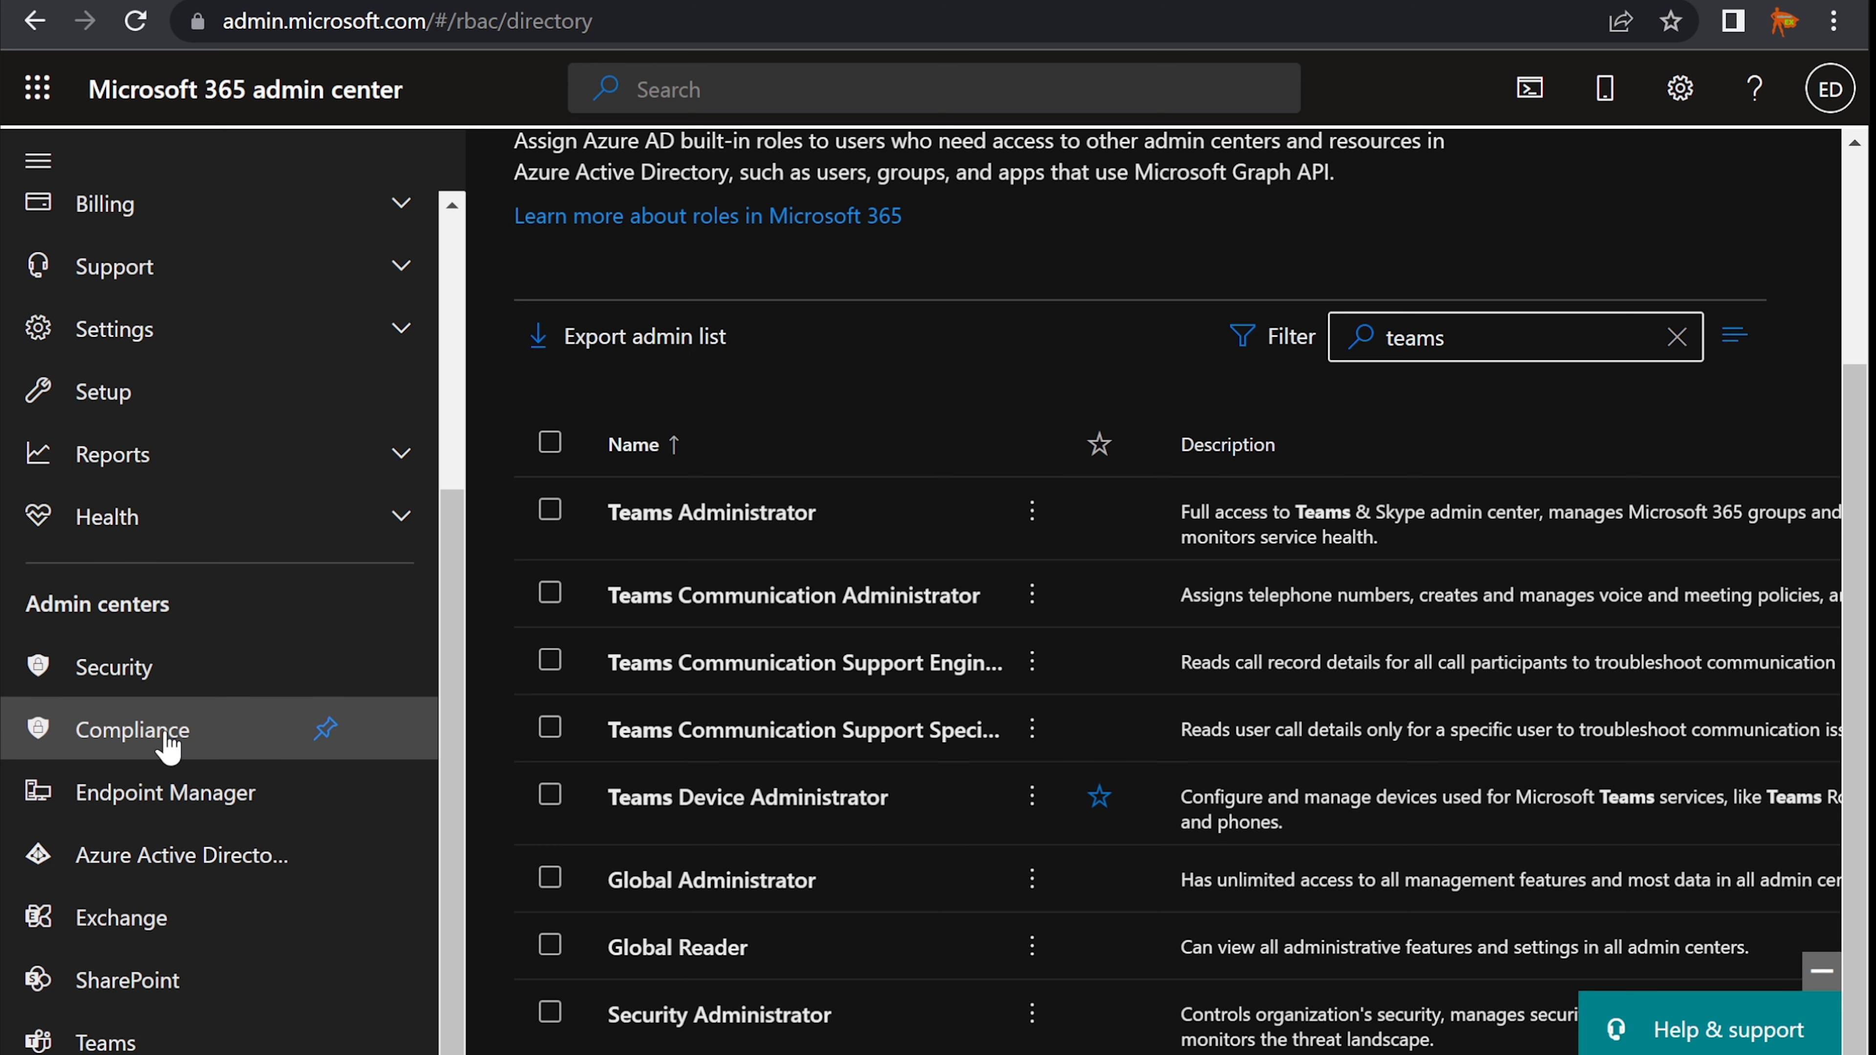
{"action": "scroll", "coordinate": [193, 915], "scroll_direction": "up", "scroll_amount": 5}
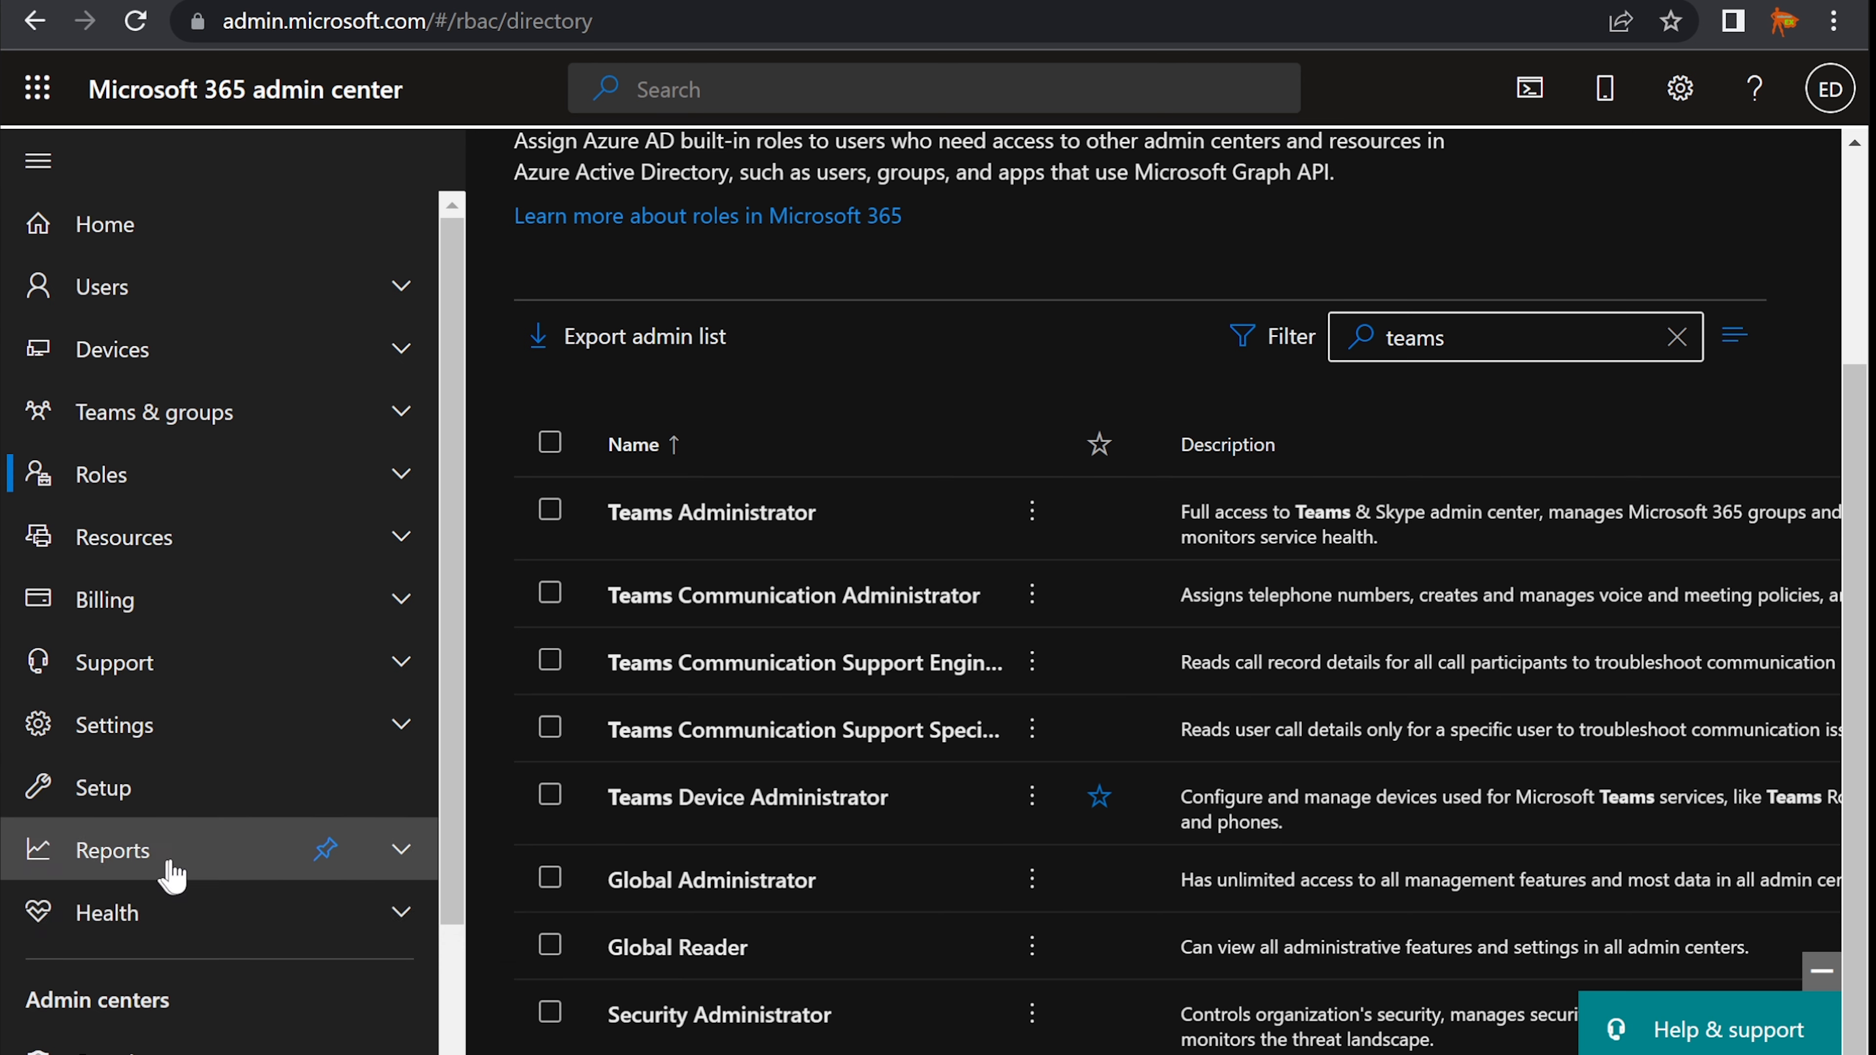
{"action": "scroll", "coordinate": [210, 830], "scroll_direction": "down", "scroll_amount": 5}
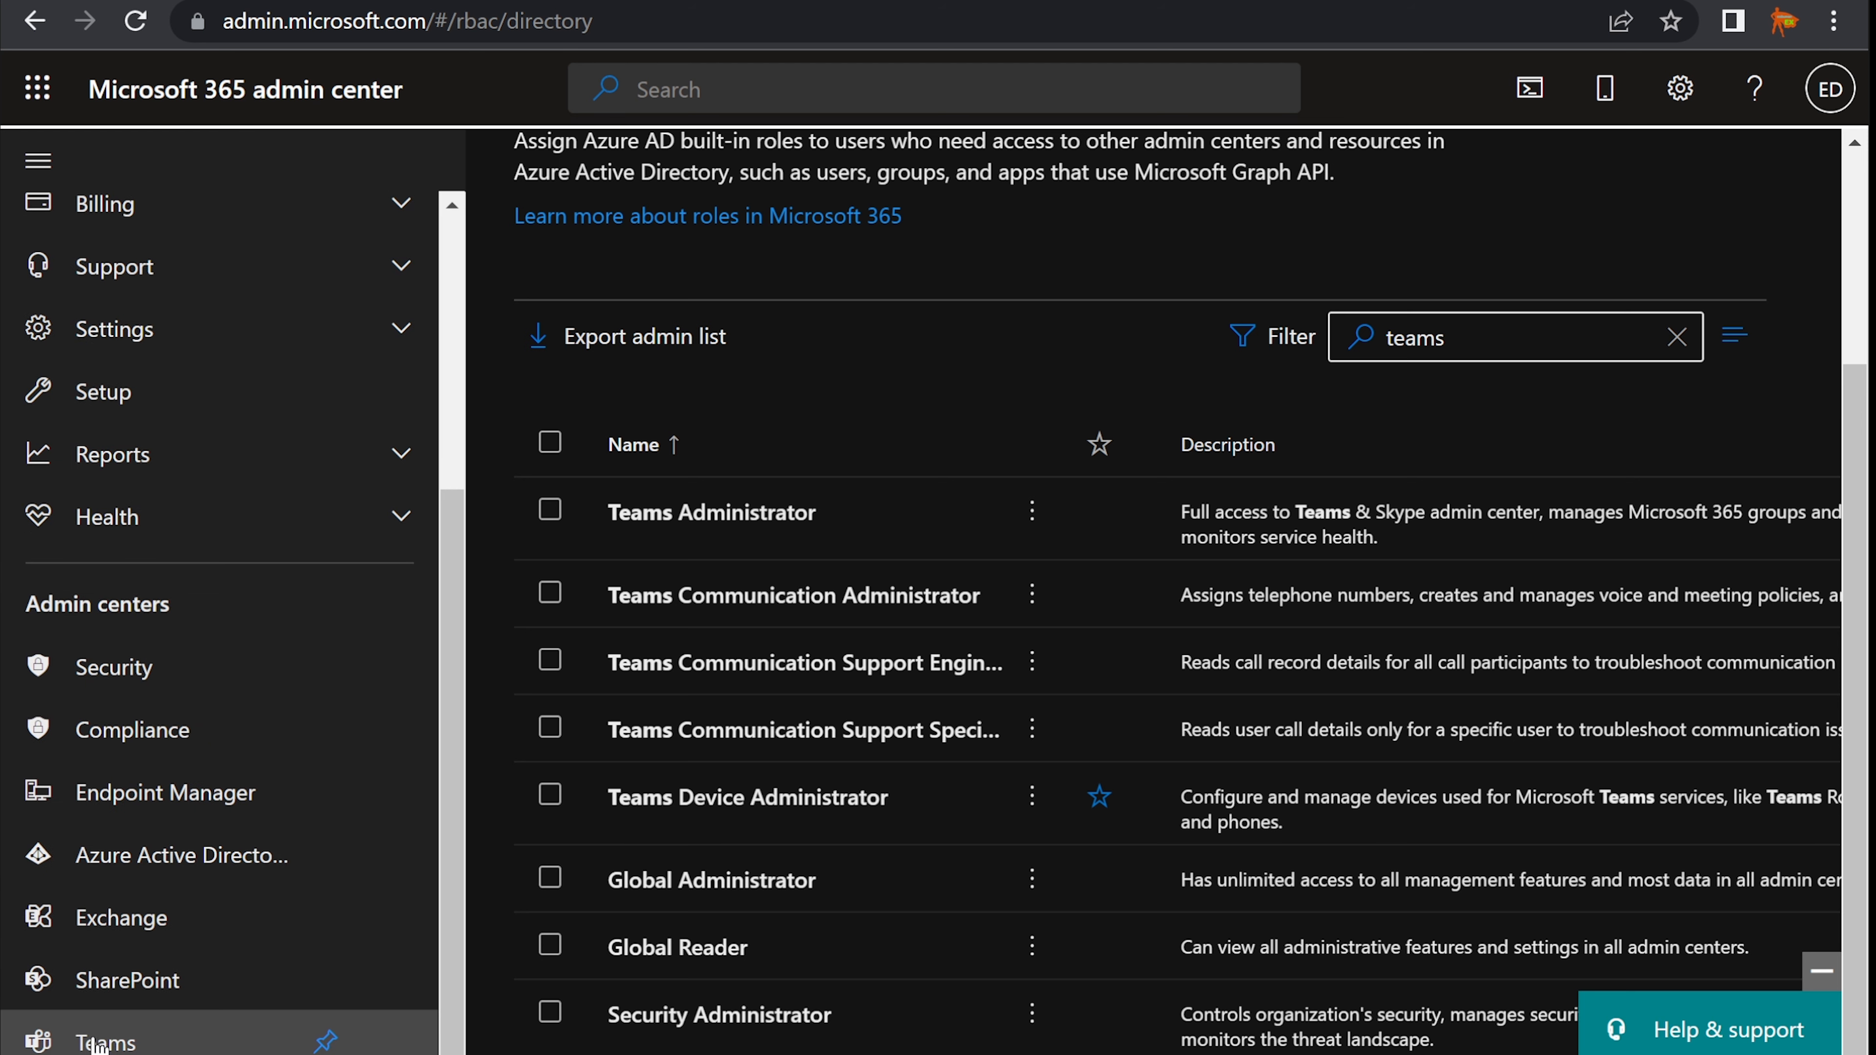
{"action": "left_click", "coordinate": [105, 1038]}
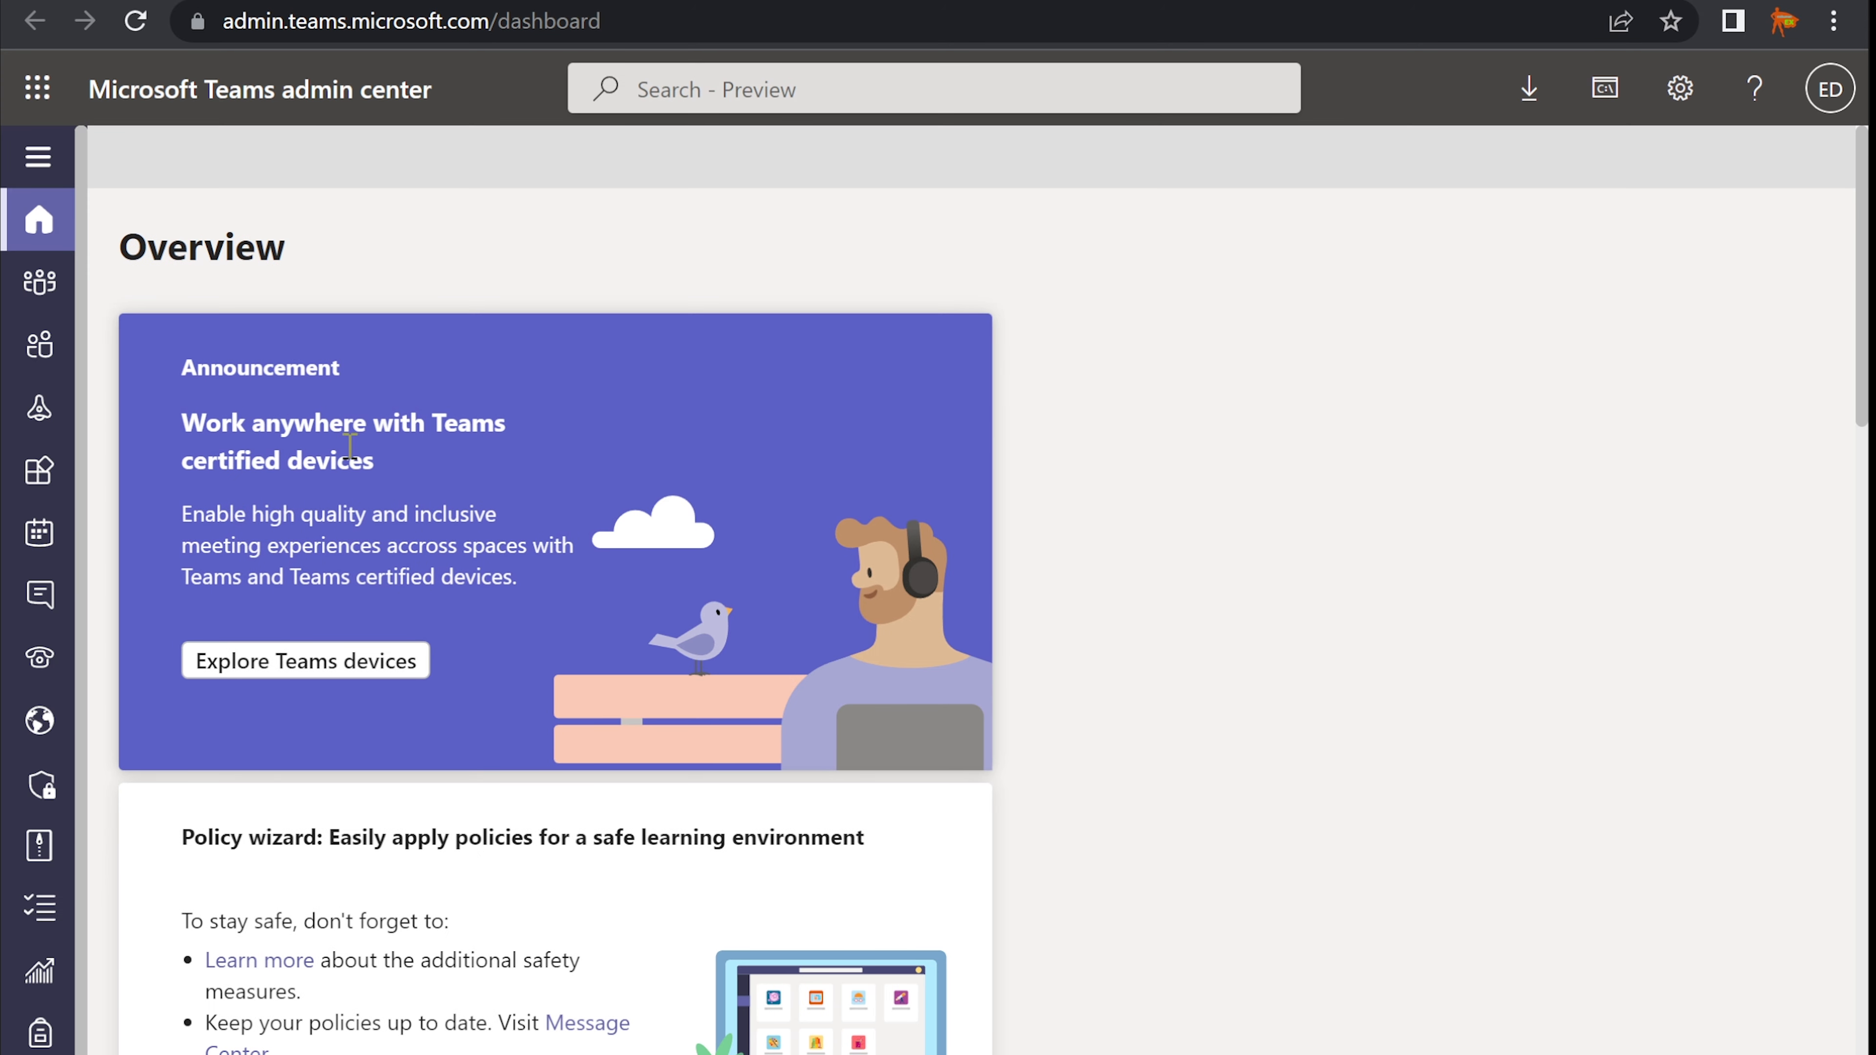
- Expand the Teams admin center's left navigation to show section names
{"action": "left_click", "coordinate": [37, 157]}
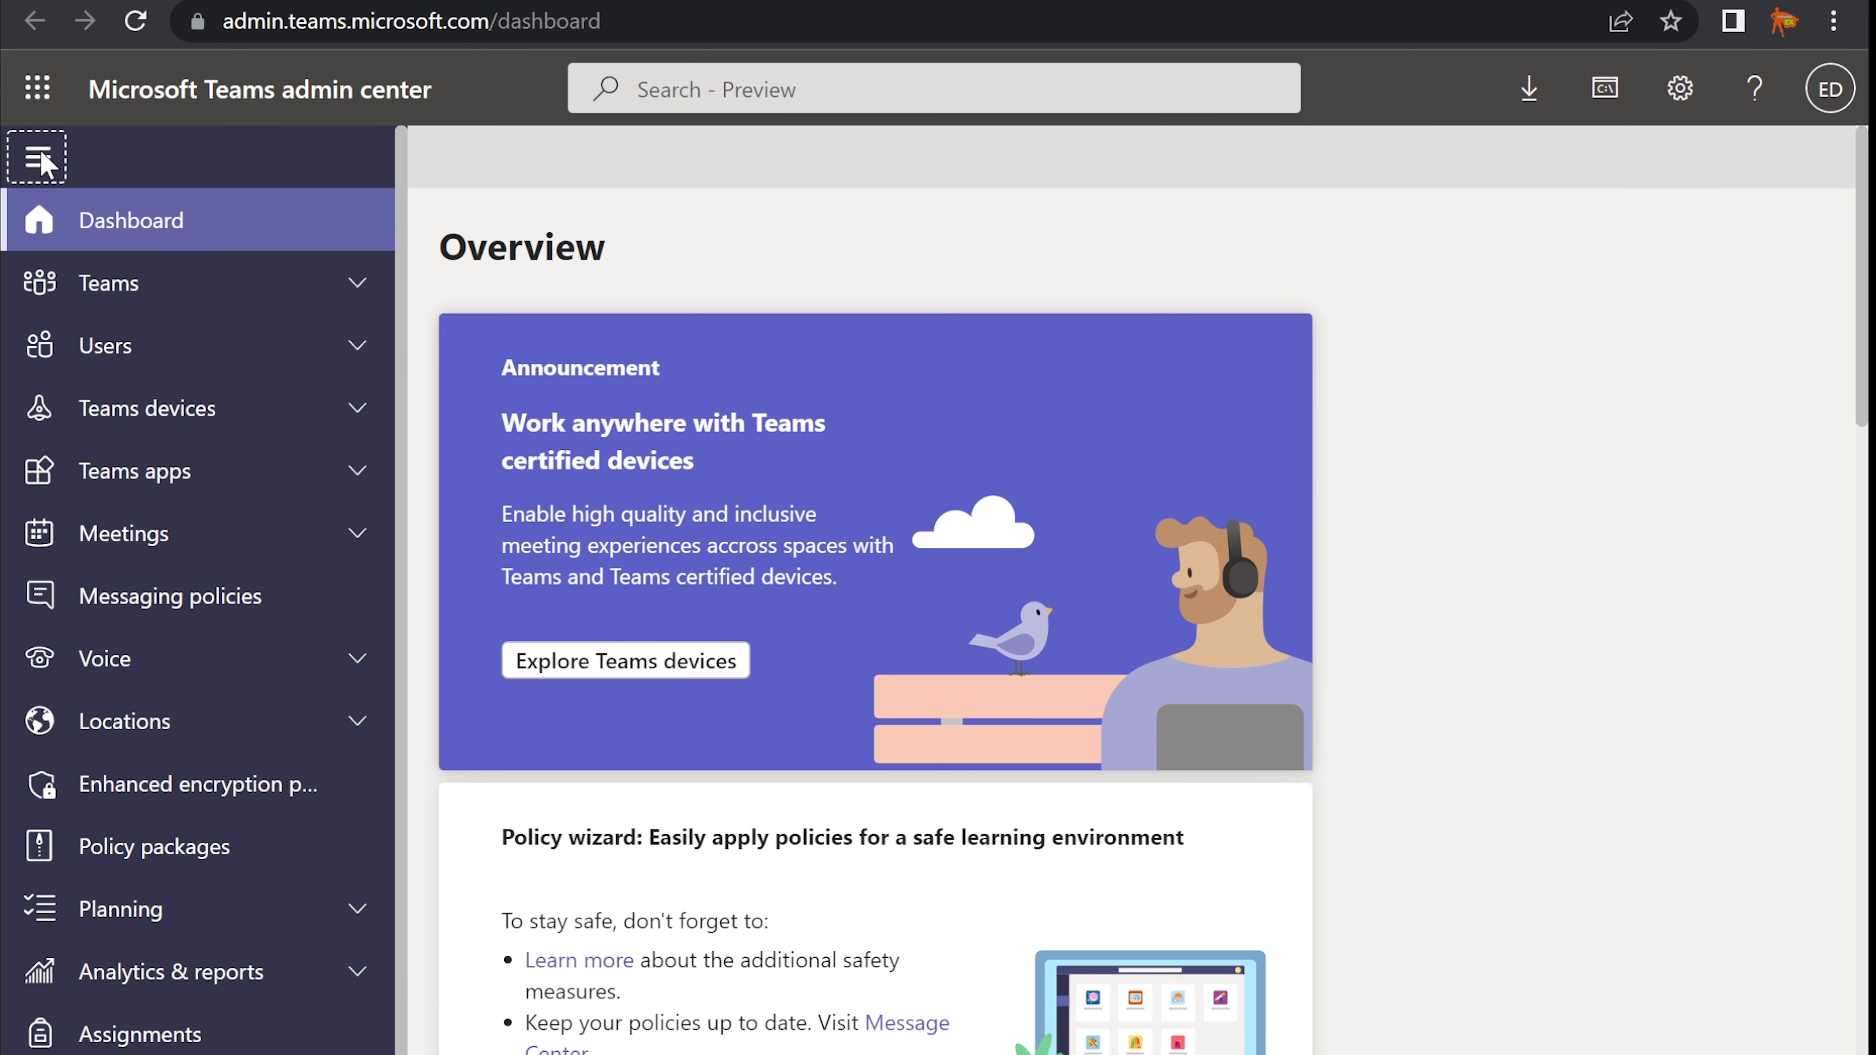
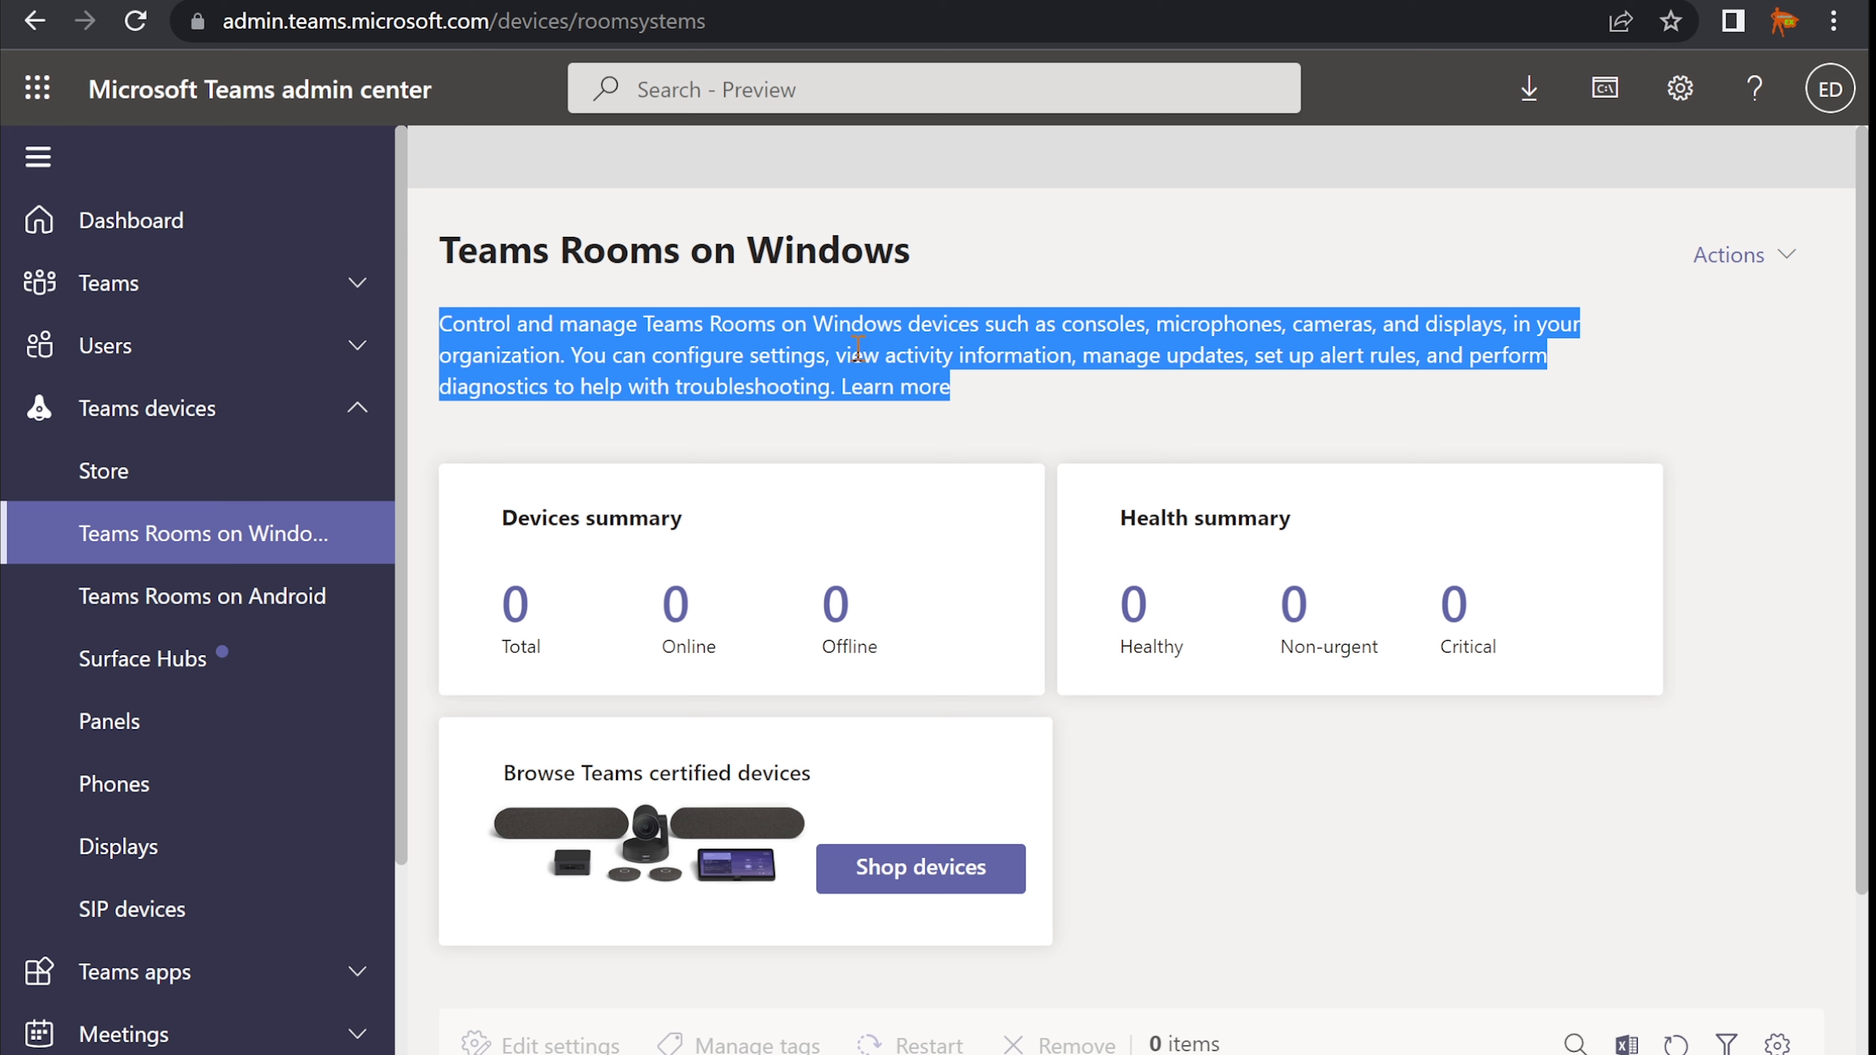
- Skim the Teams Rooms on Windows description, then go to Teams Rooms on Android
{"action": "left_click", "coordinate": [728, 373]}
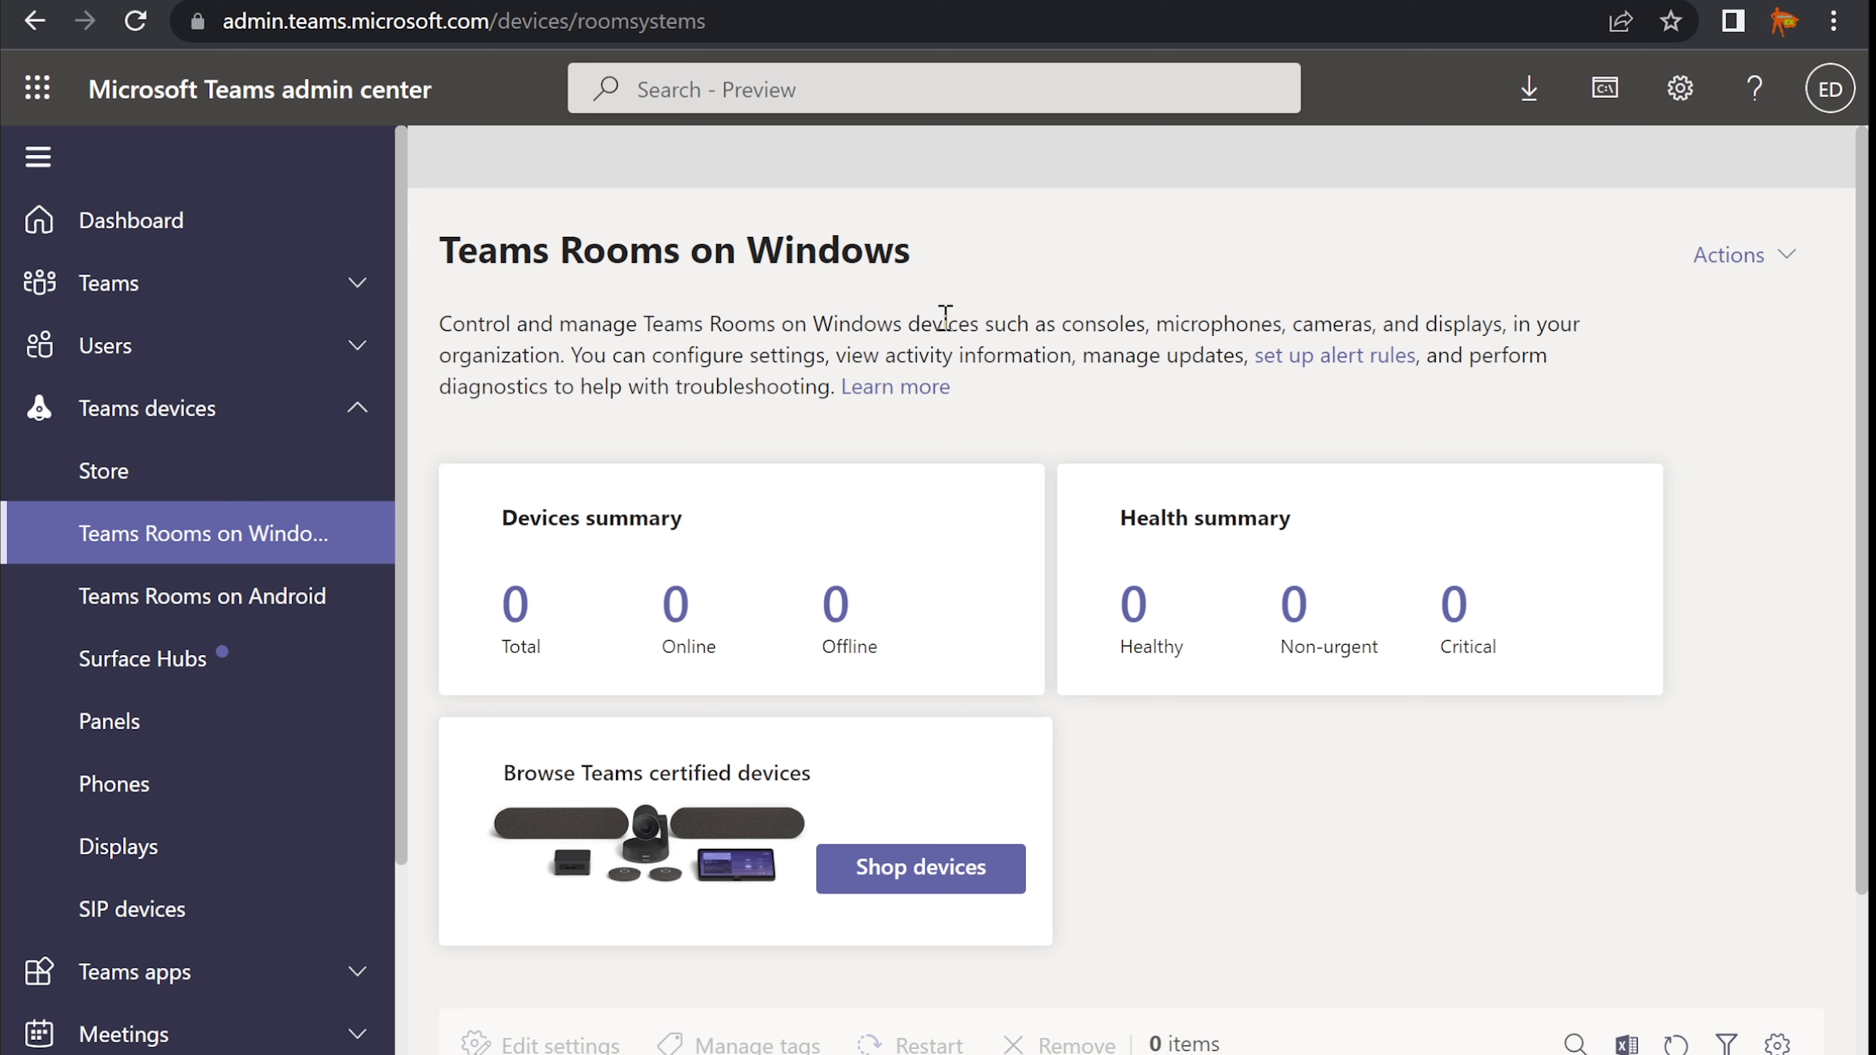
{"action": "left_click_drag", "start_coordinate": [1062, 320], "coordinate": [568, 353]}
{"action": "left_click", "coordinate": [575, 343]}
{"action": "left_click", "coordinate": [175, 620]}
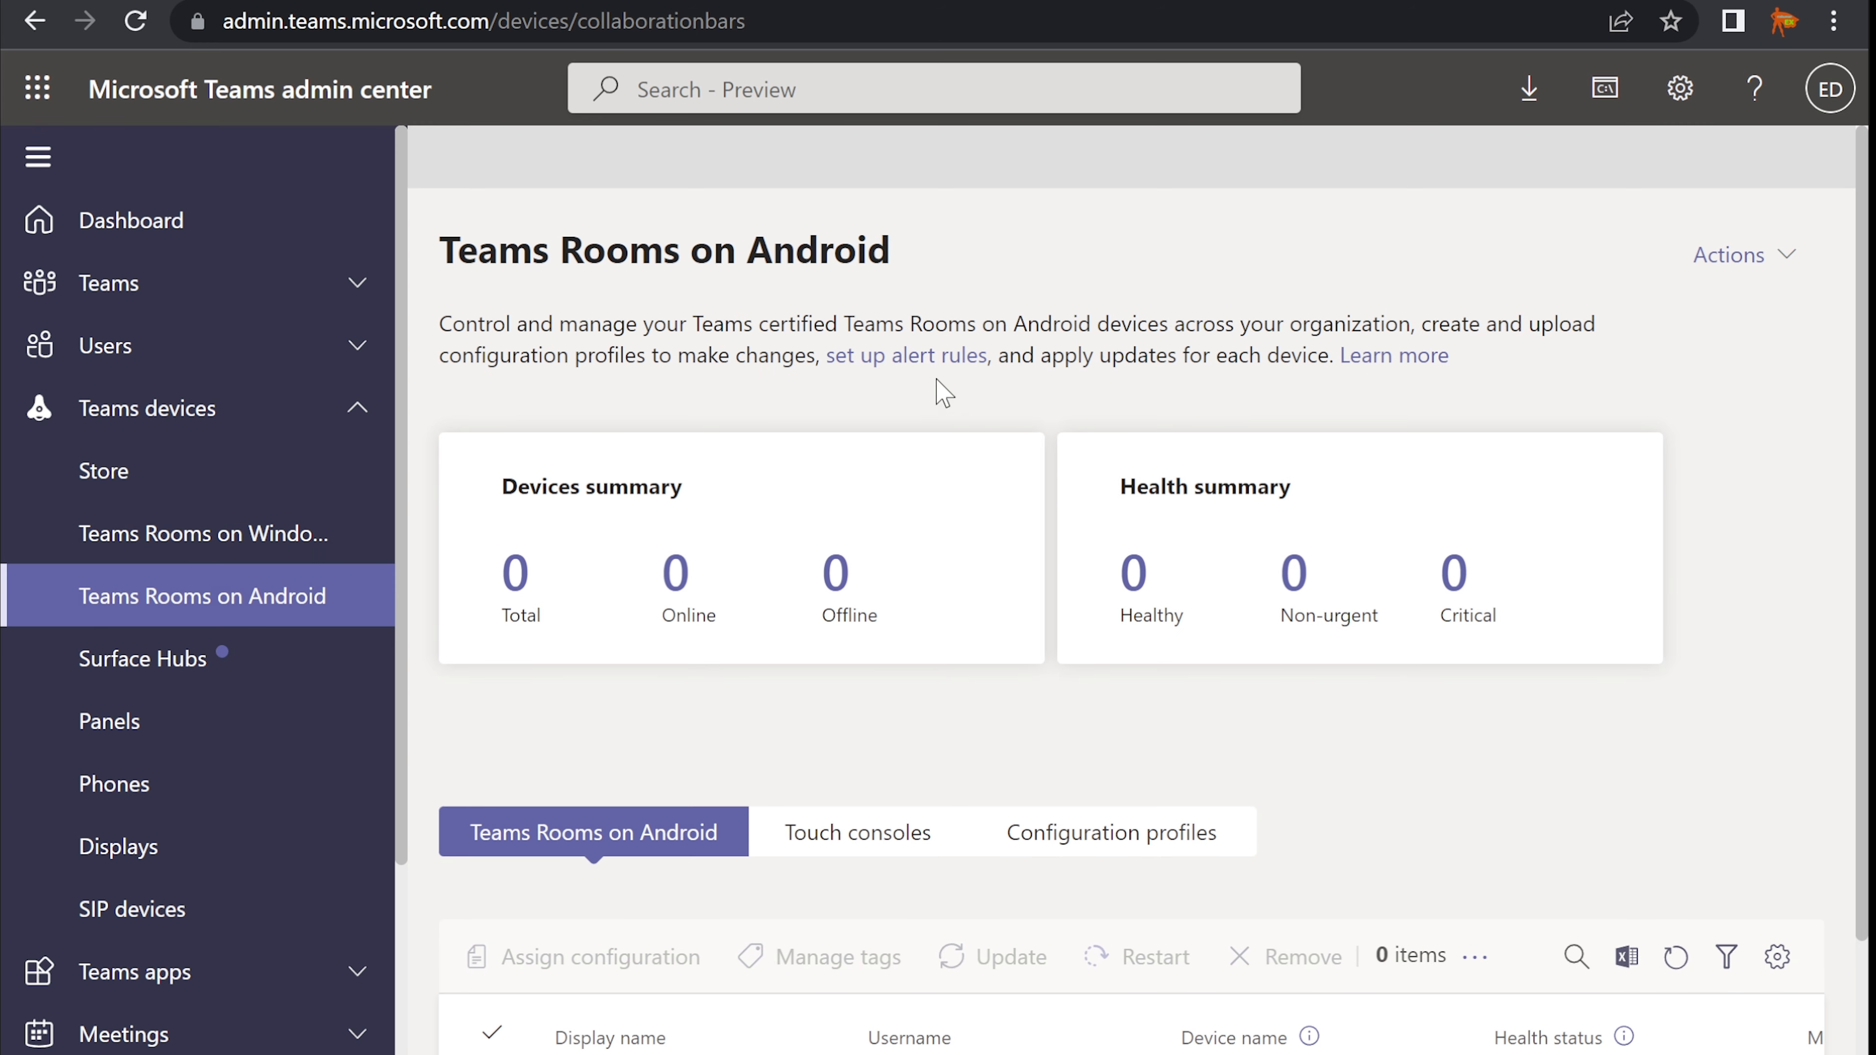
- Highlight the Android devices part of the description, then go to Surface Hubs
{"action": "left_click_drag", "start_coordinate": [1005, 319], "coordinate": [1412, 310]}
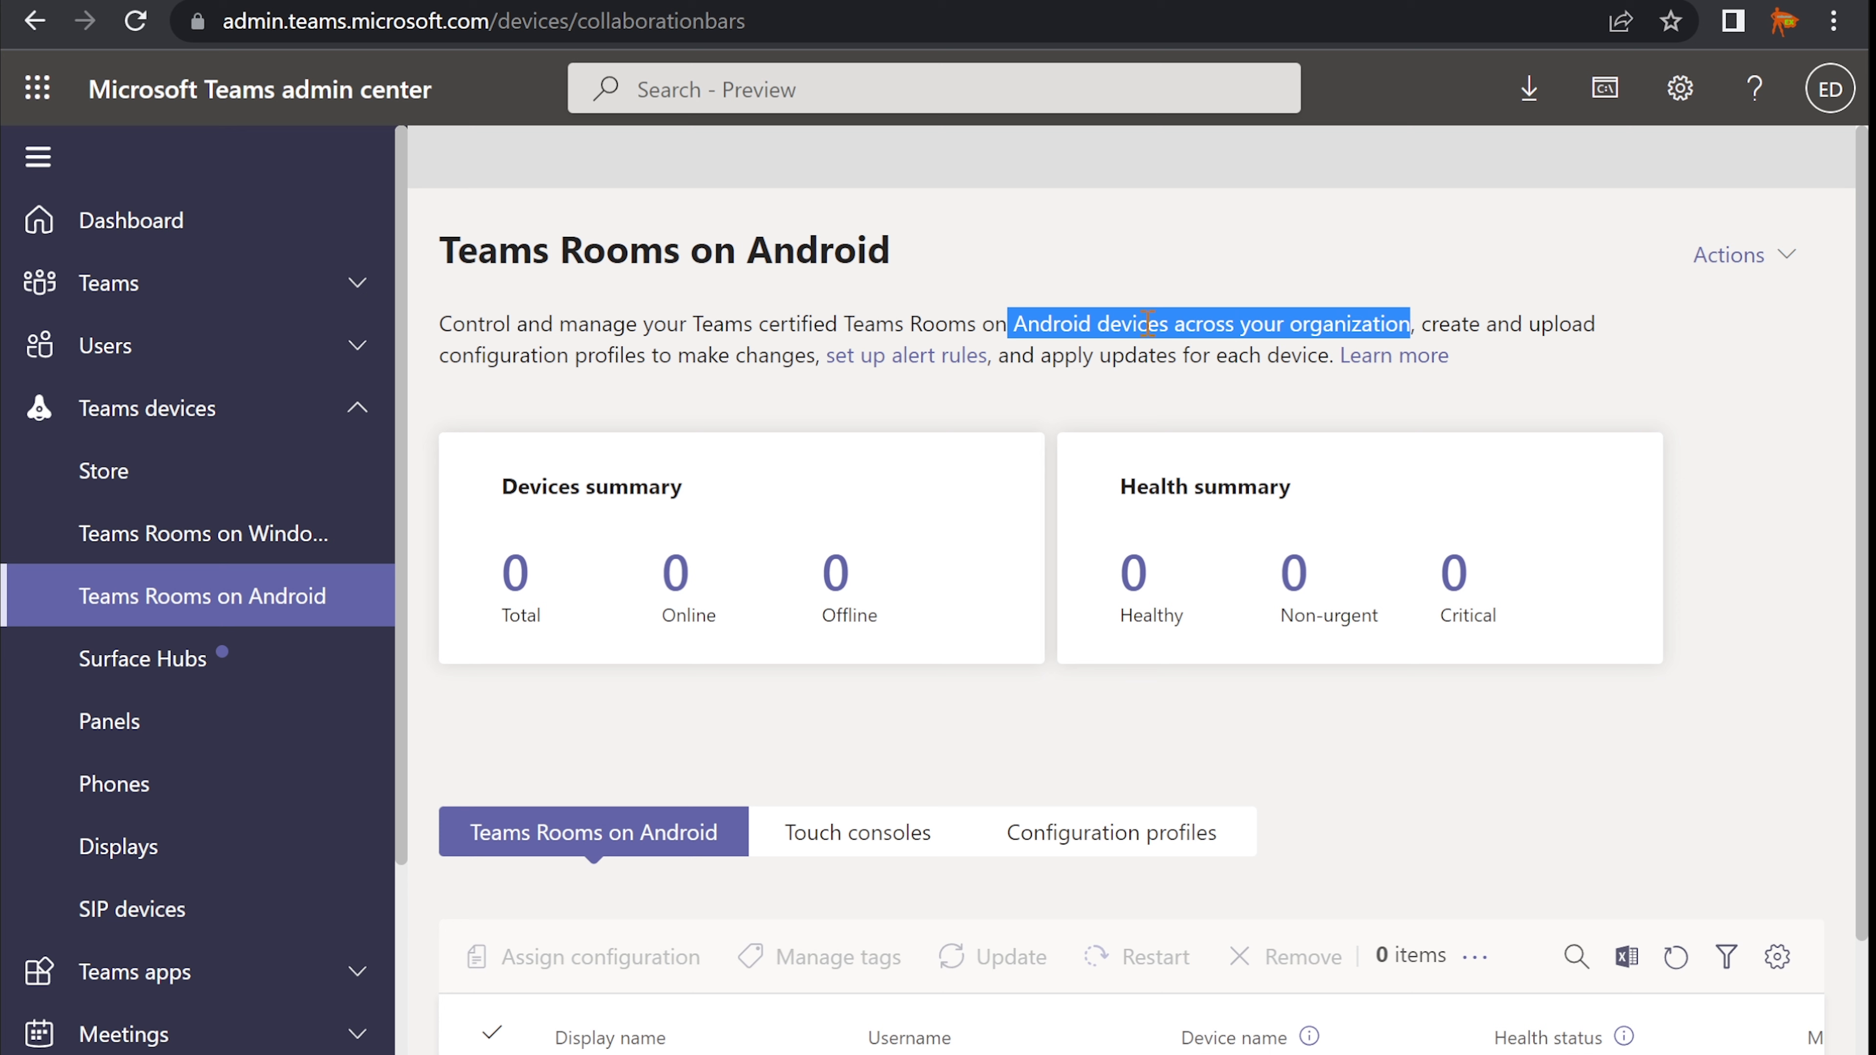
{"action": "left_click", "coordinate": [1134, 325]}
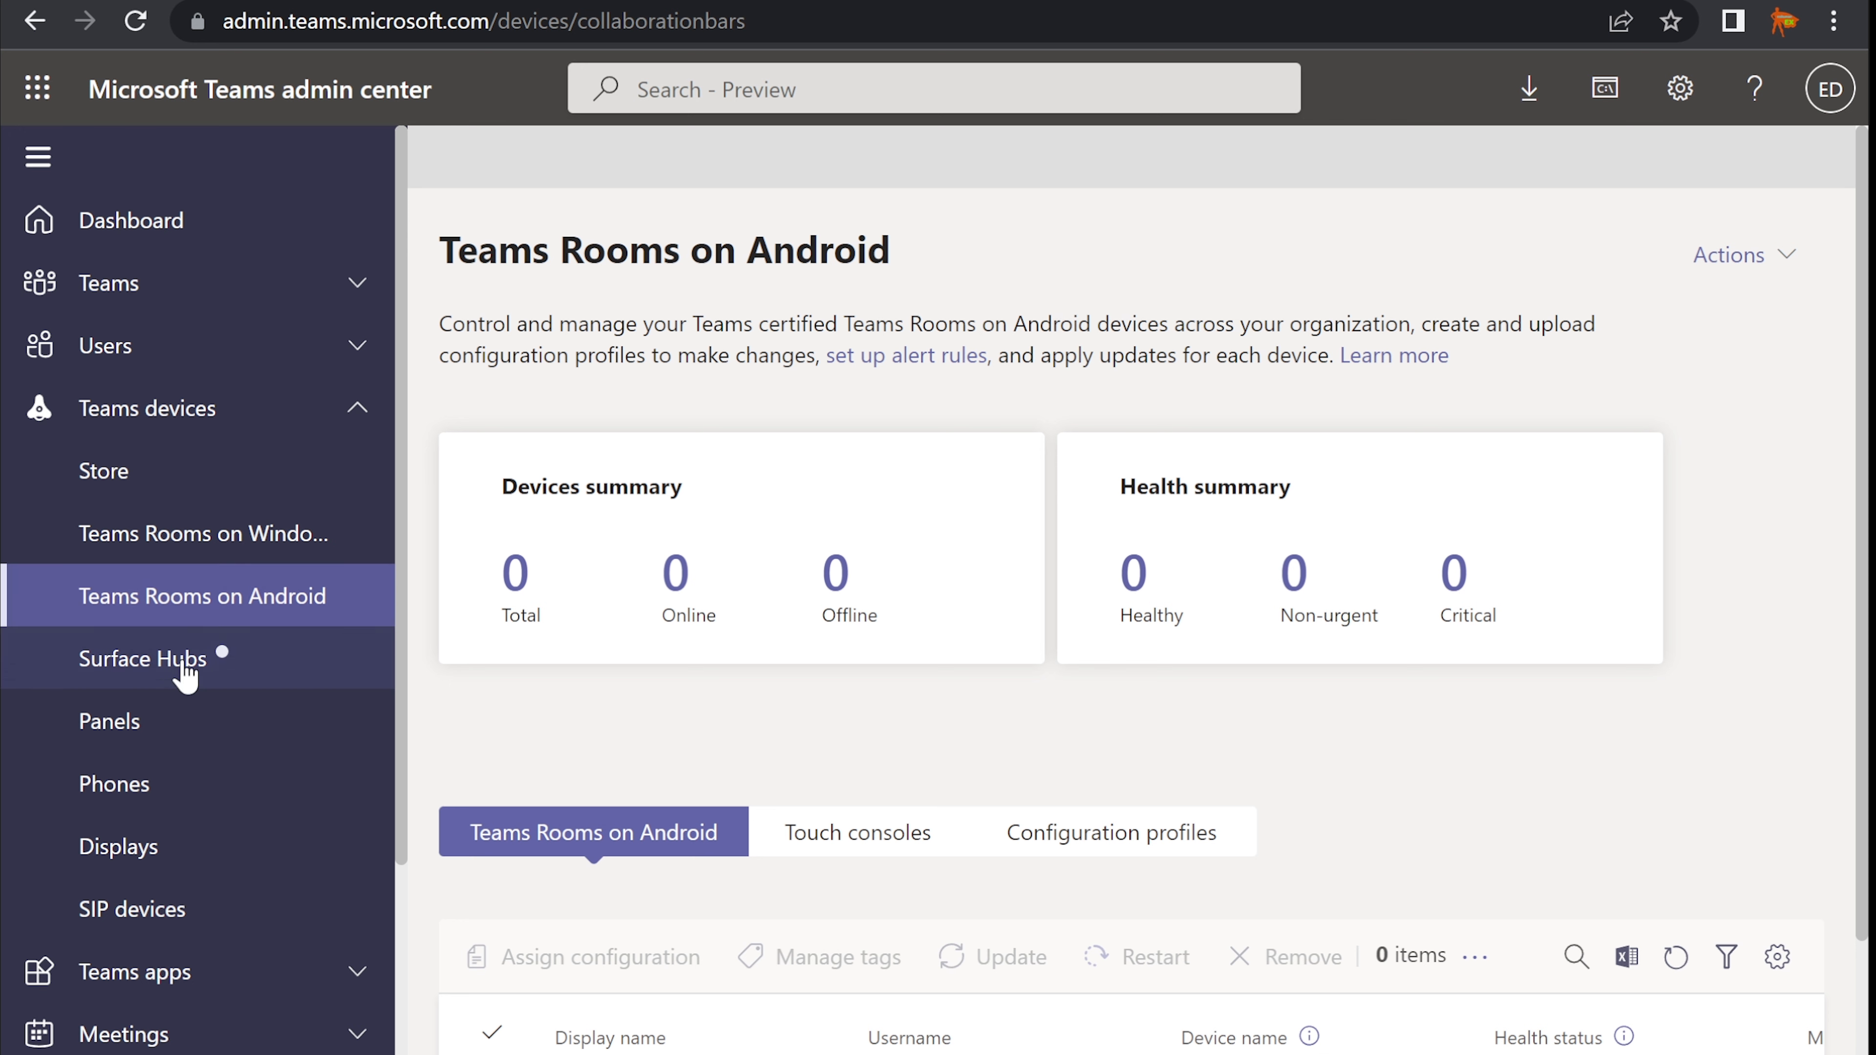
{"action": "left_click", "coordinate": [143, 677]}
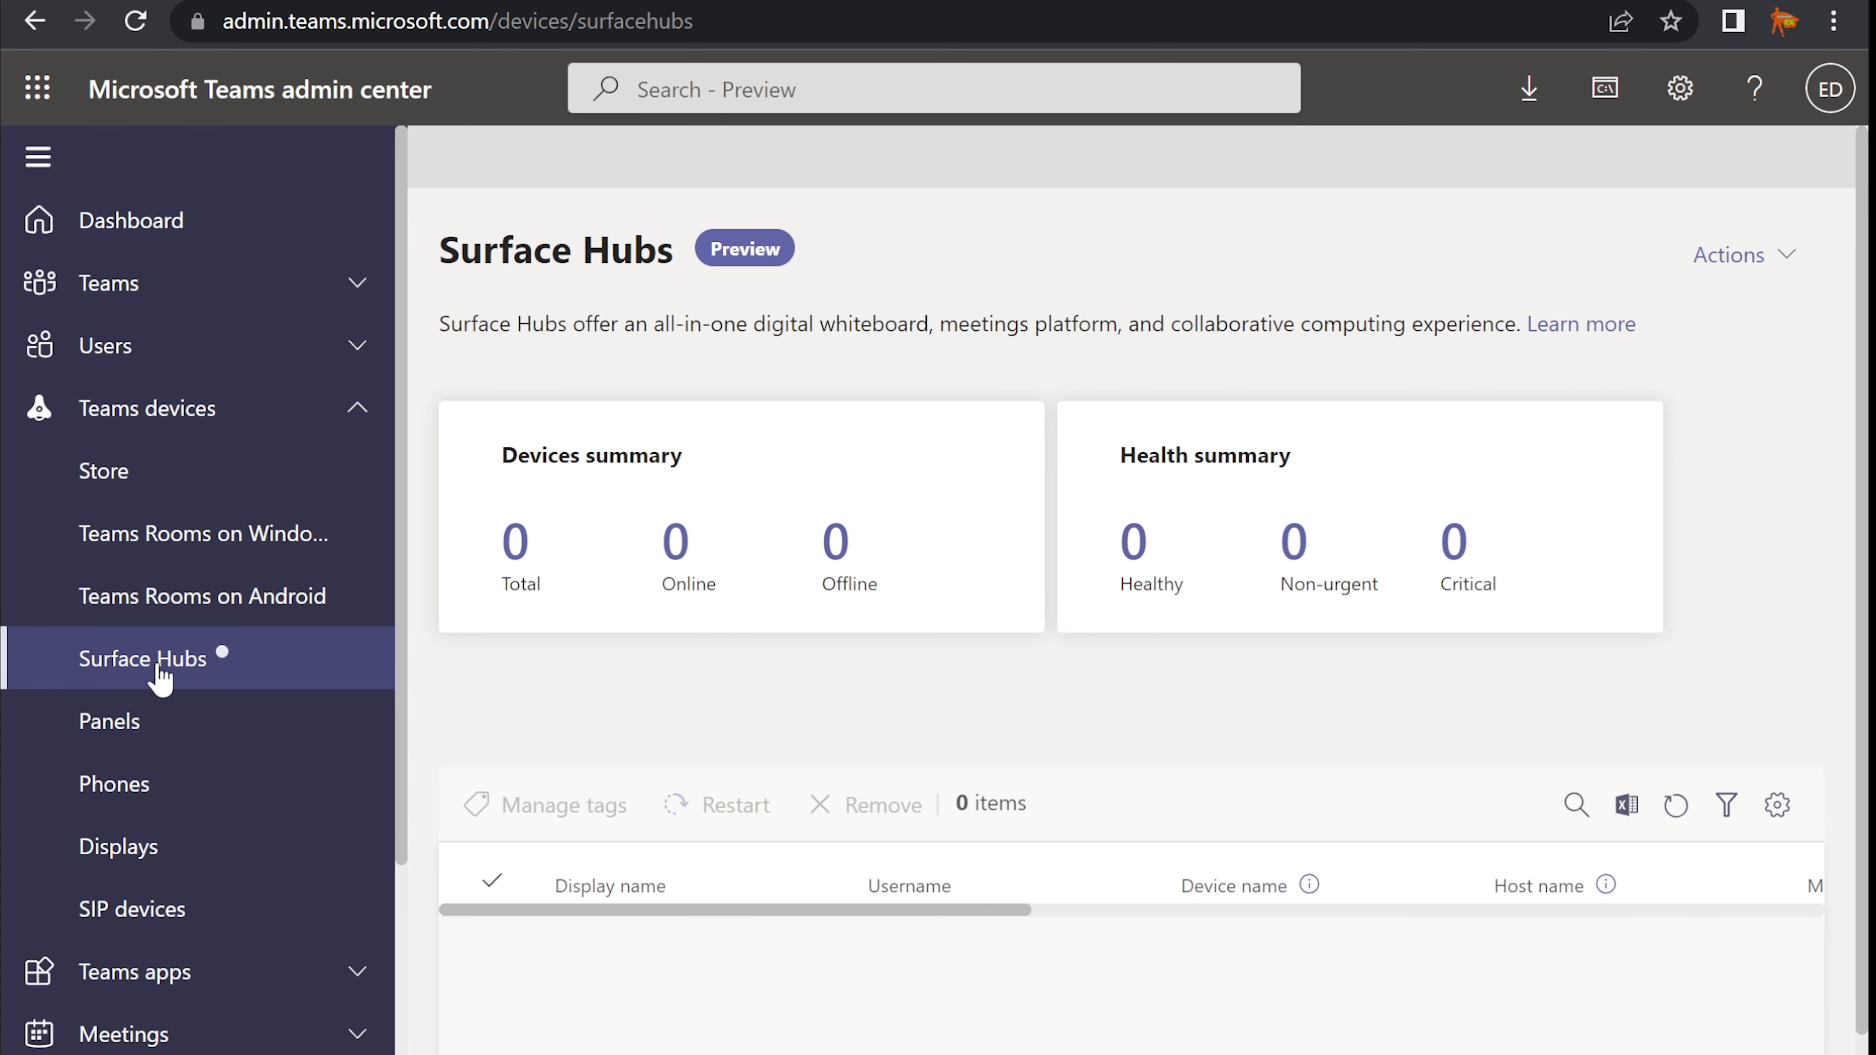
- Highlight the Surface Hubs description, then go to the Panels page
{"action": "left_click_drag", "start_coordinate": [443, 317], "coordinate": [848, 319]}
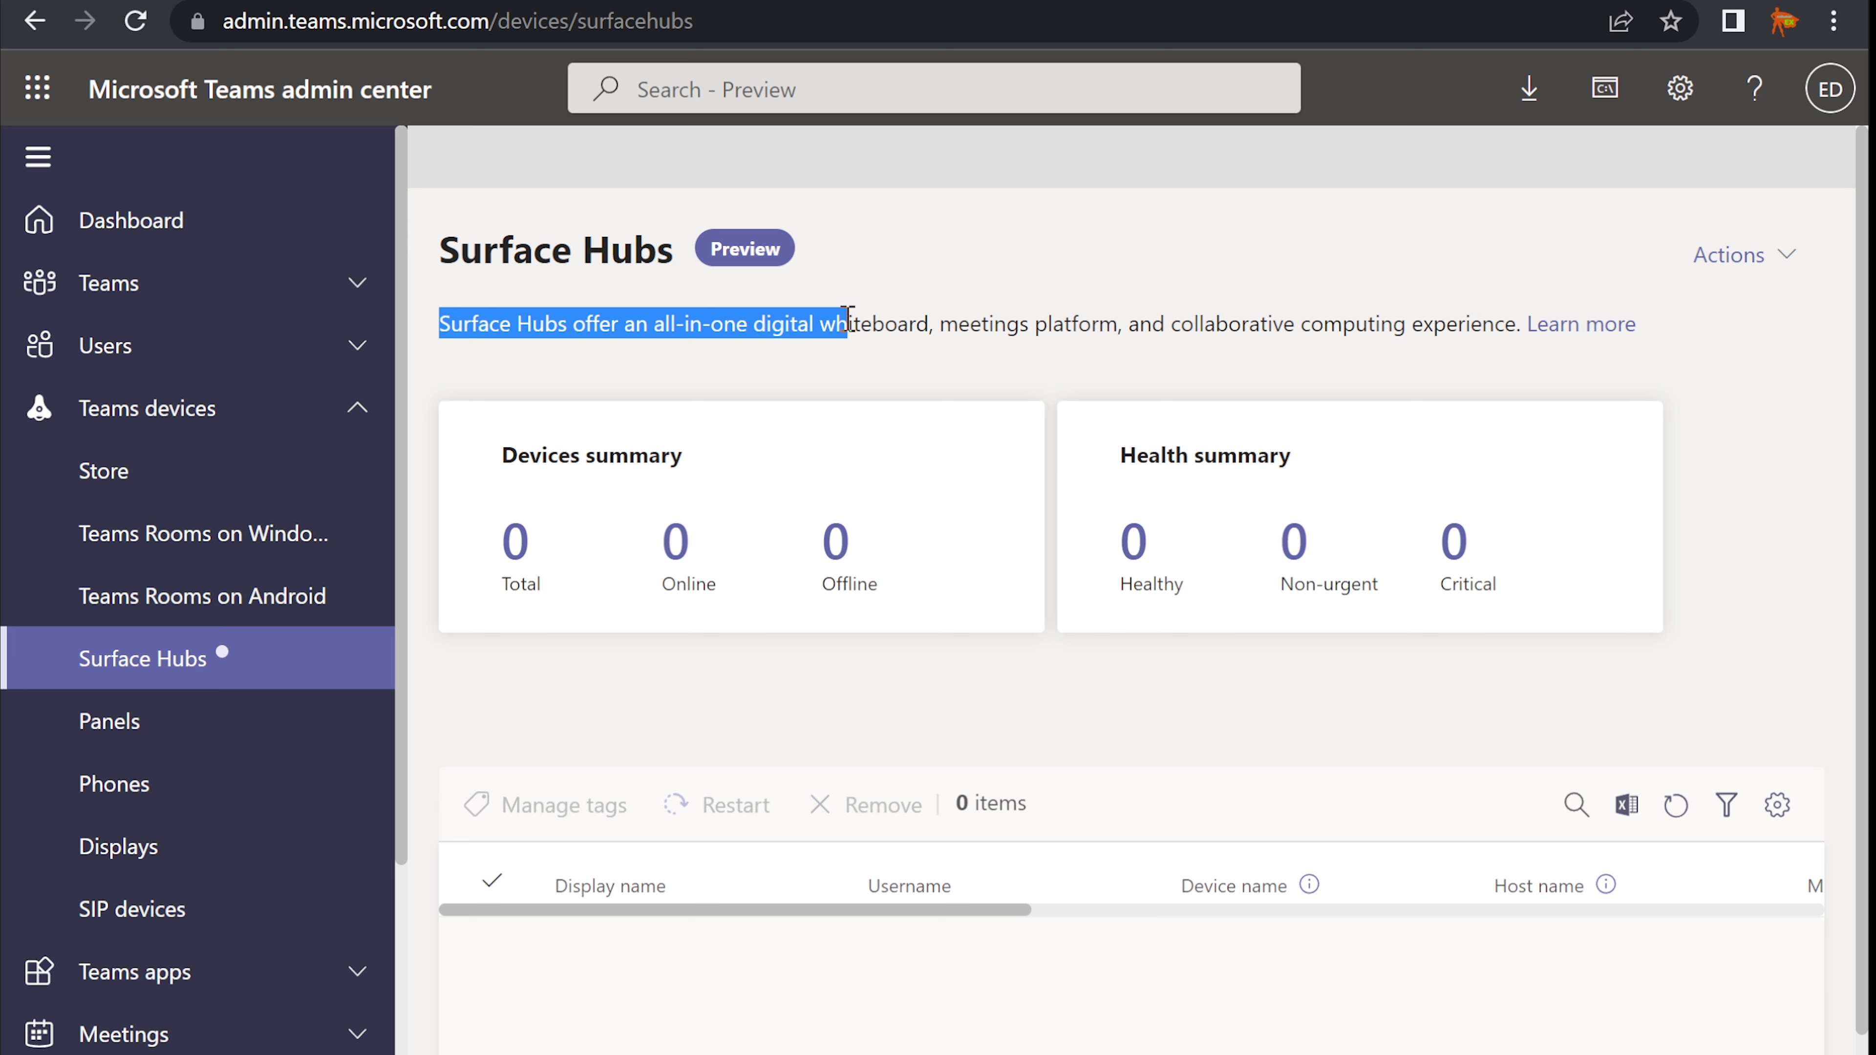
{"action": "left_click_drag", "start_coordinate": [854, 316], "coordinate": [1438, 325]}
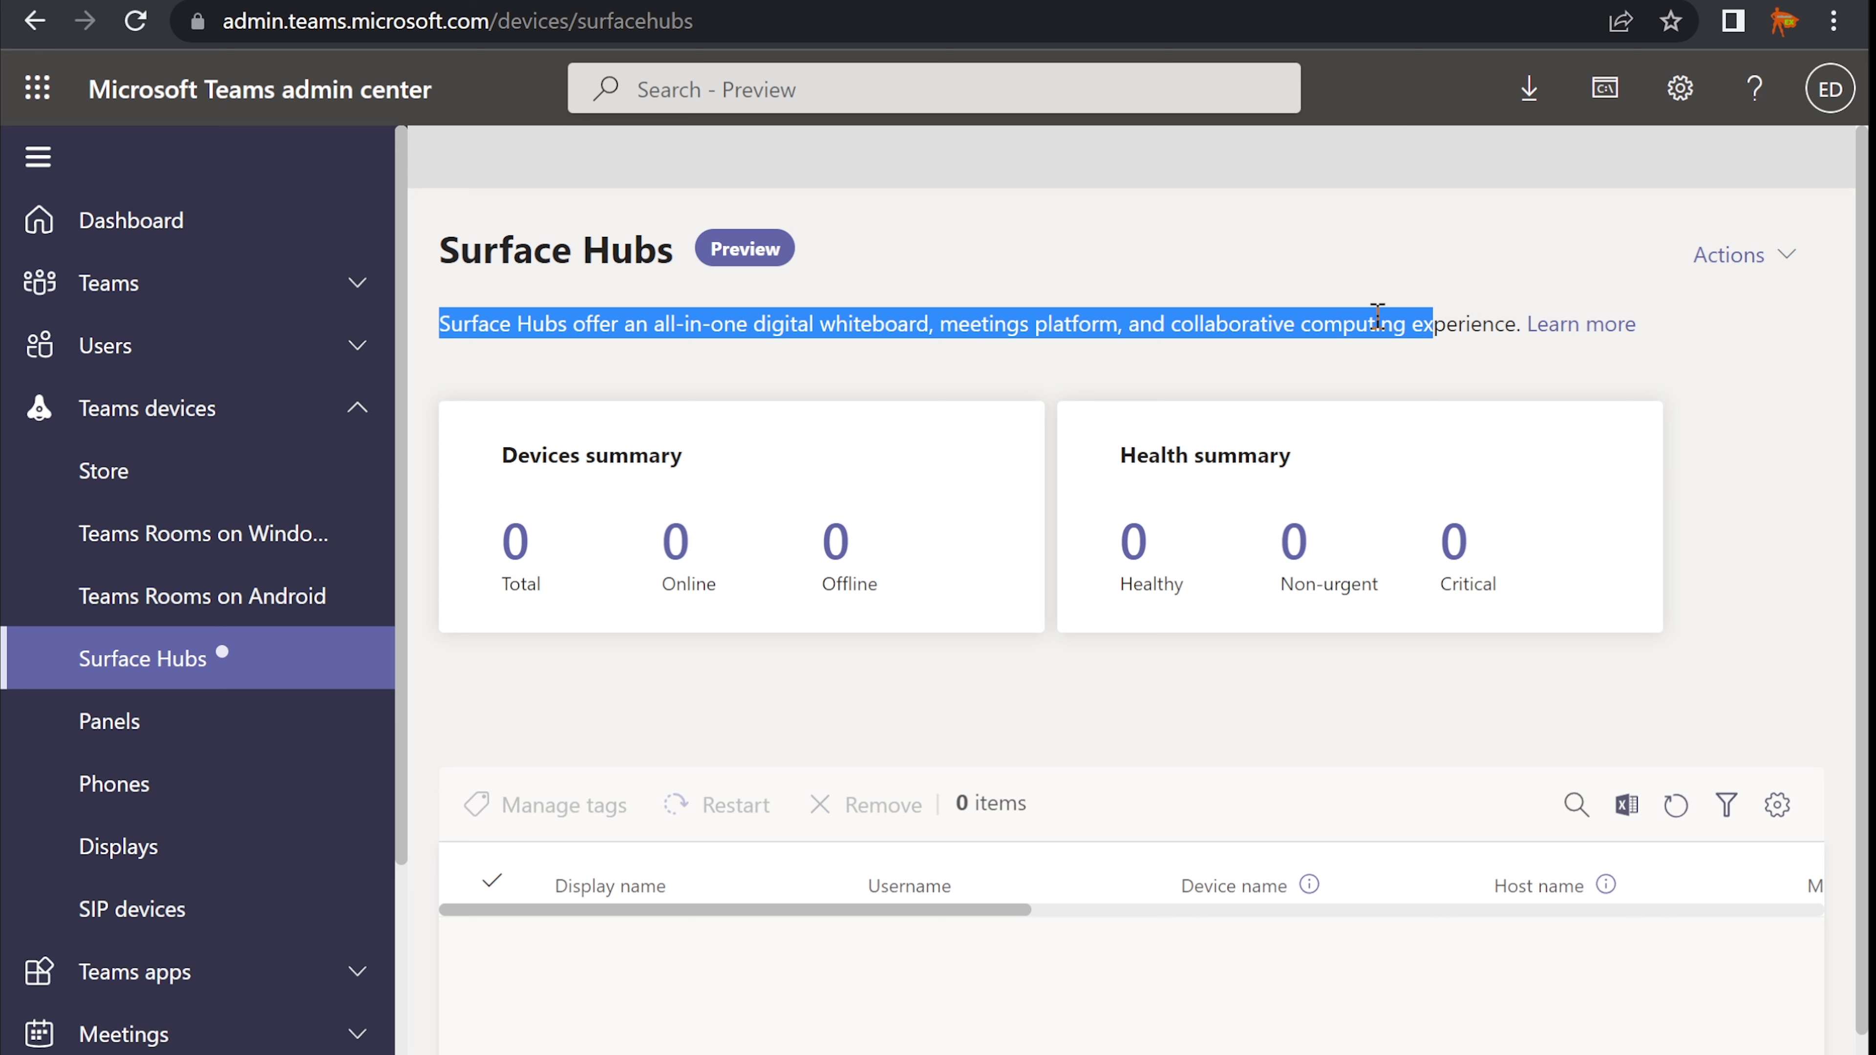
{"action": "left_click", "coordinate": [1344, 319]}
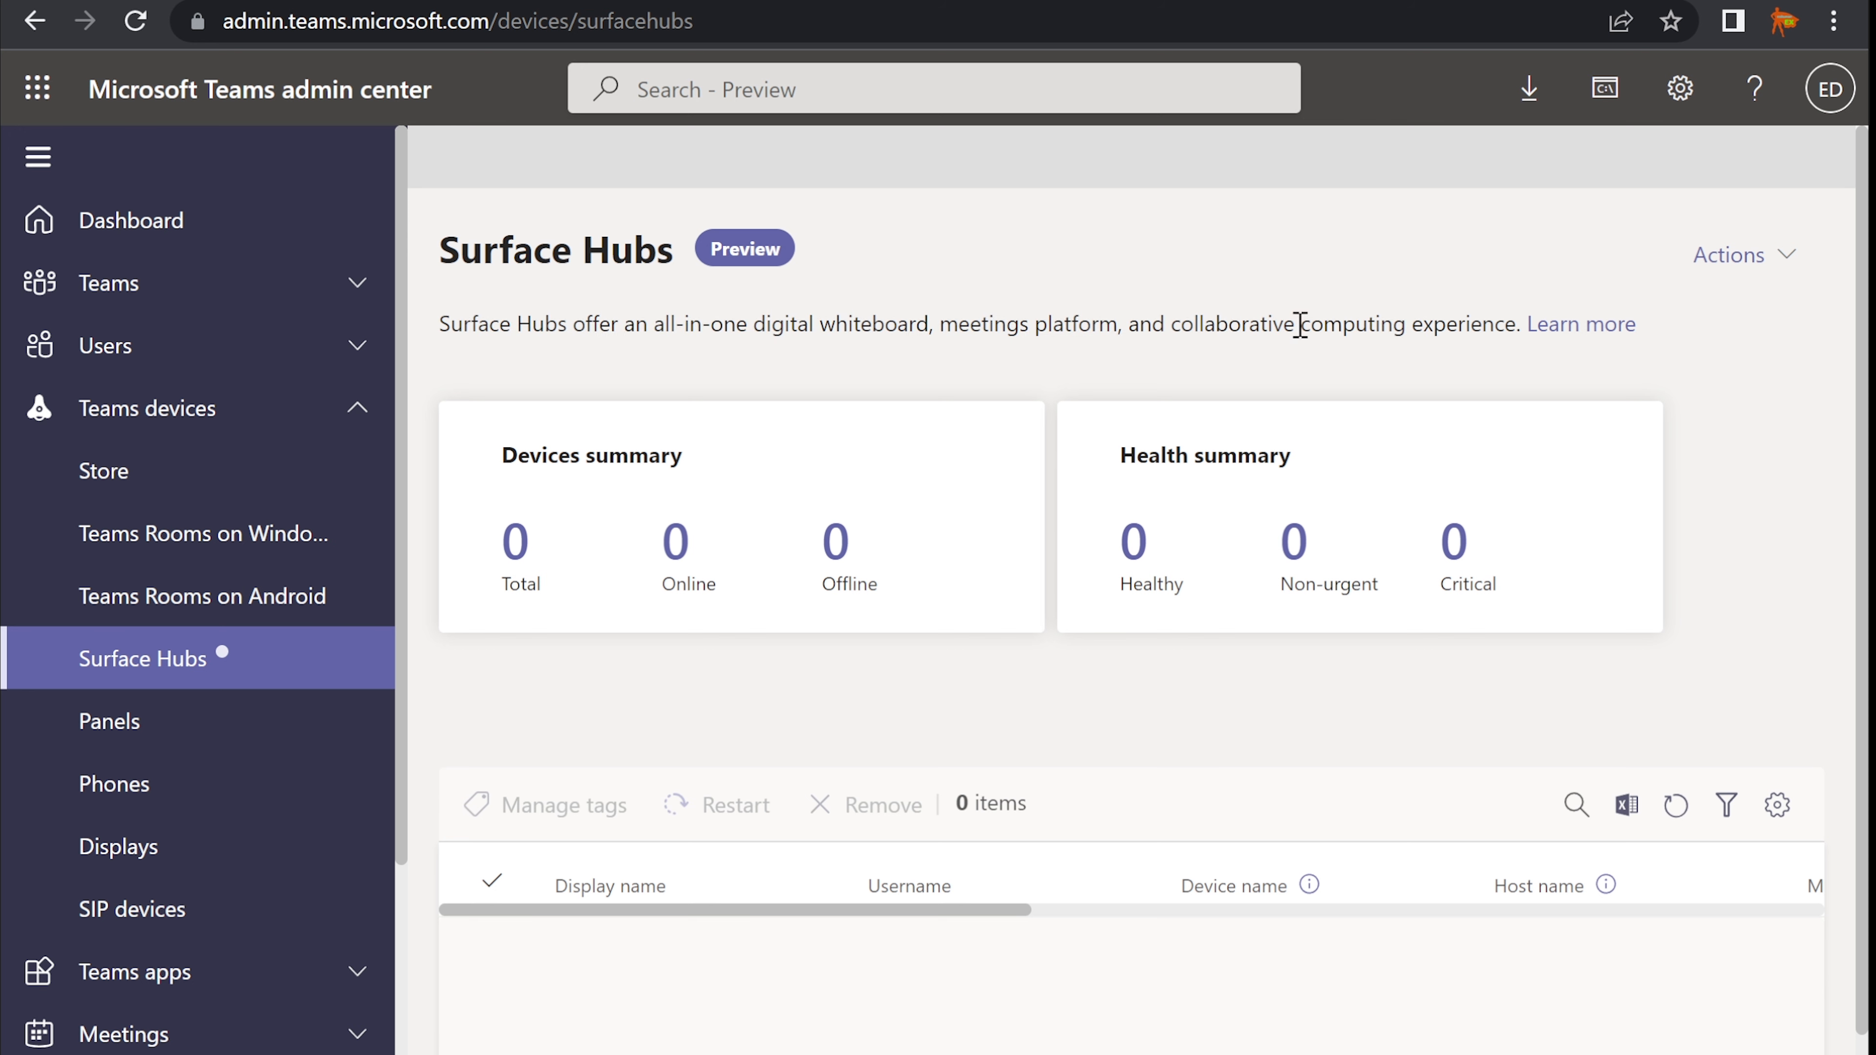
{"action": "left_click", "coordinate": [148, 735]}
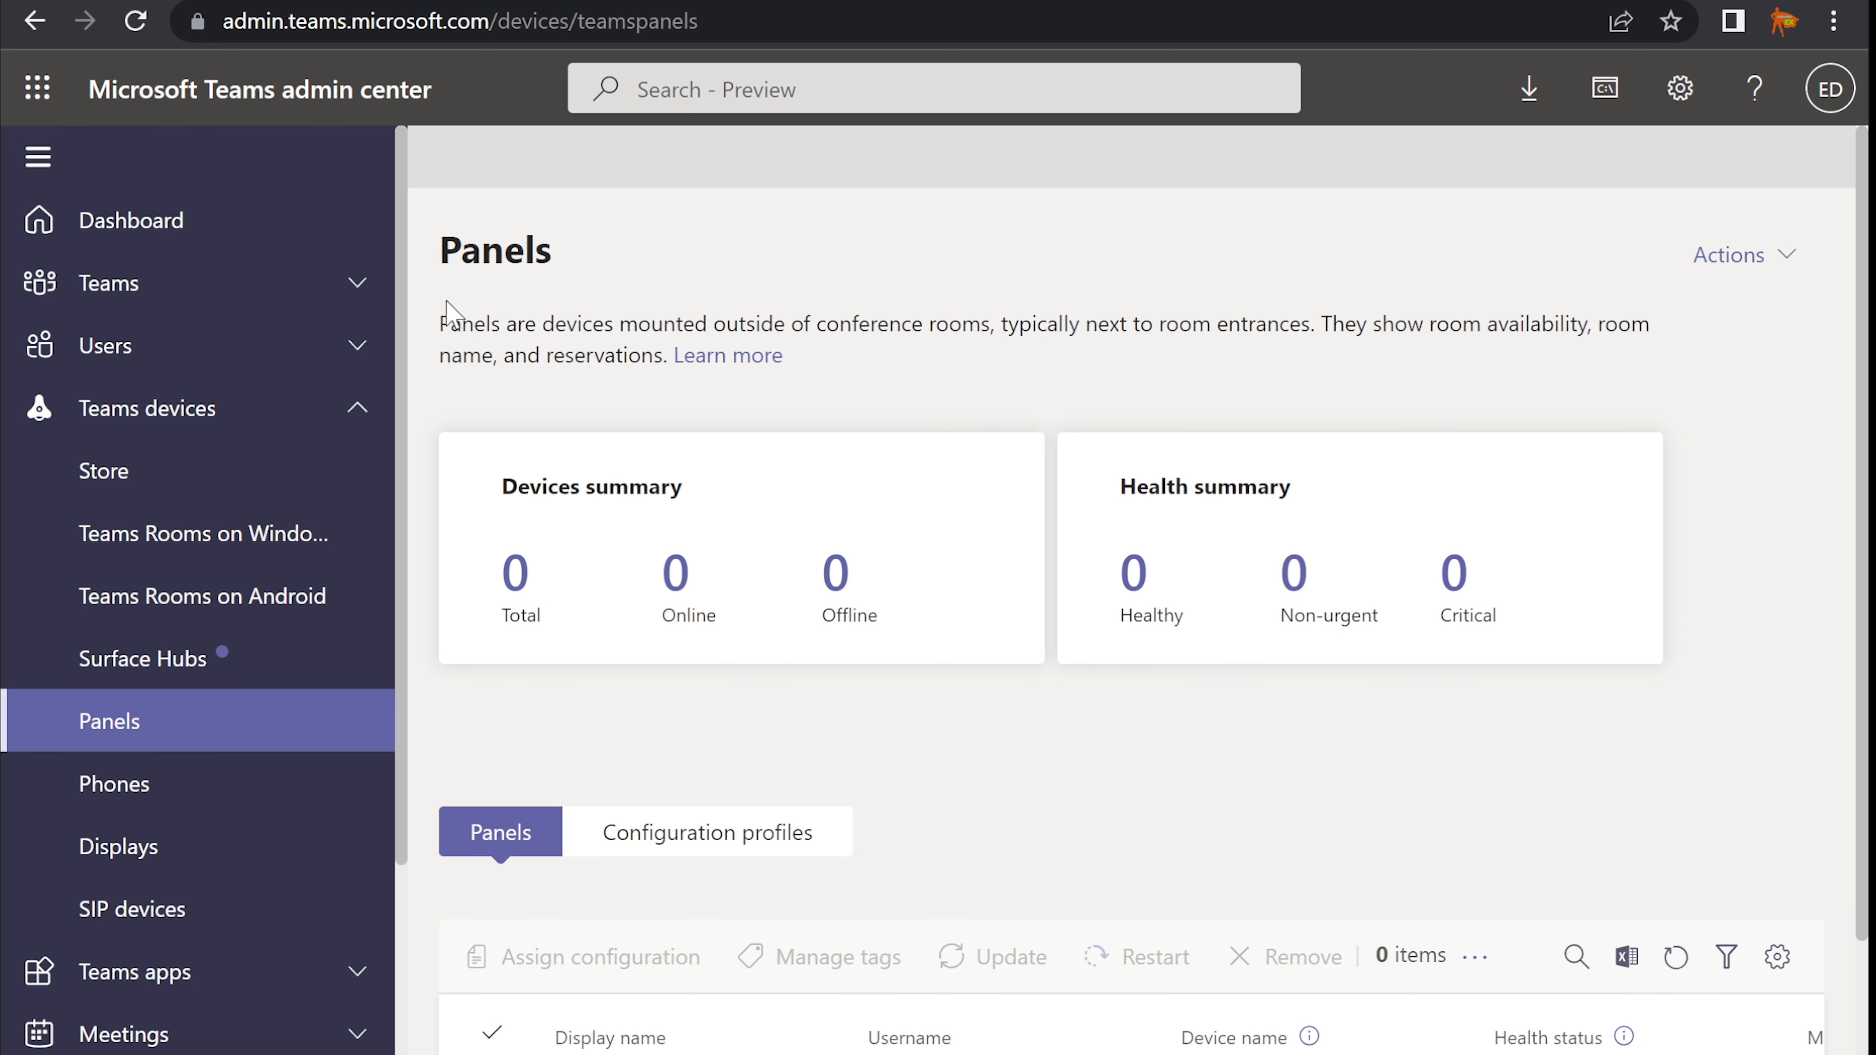
- Glance at the Panels description, then step through Phones, Displays and SIP devices to the Store
{"action": "left_click_drag", "start_coordinate": [440, 323], "coordinate": [659, 356]}
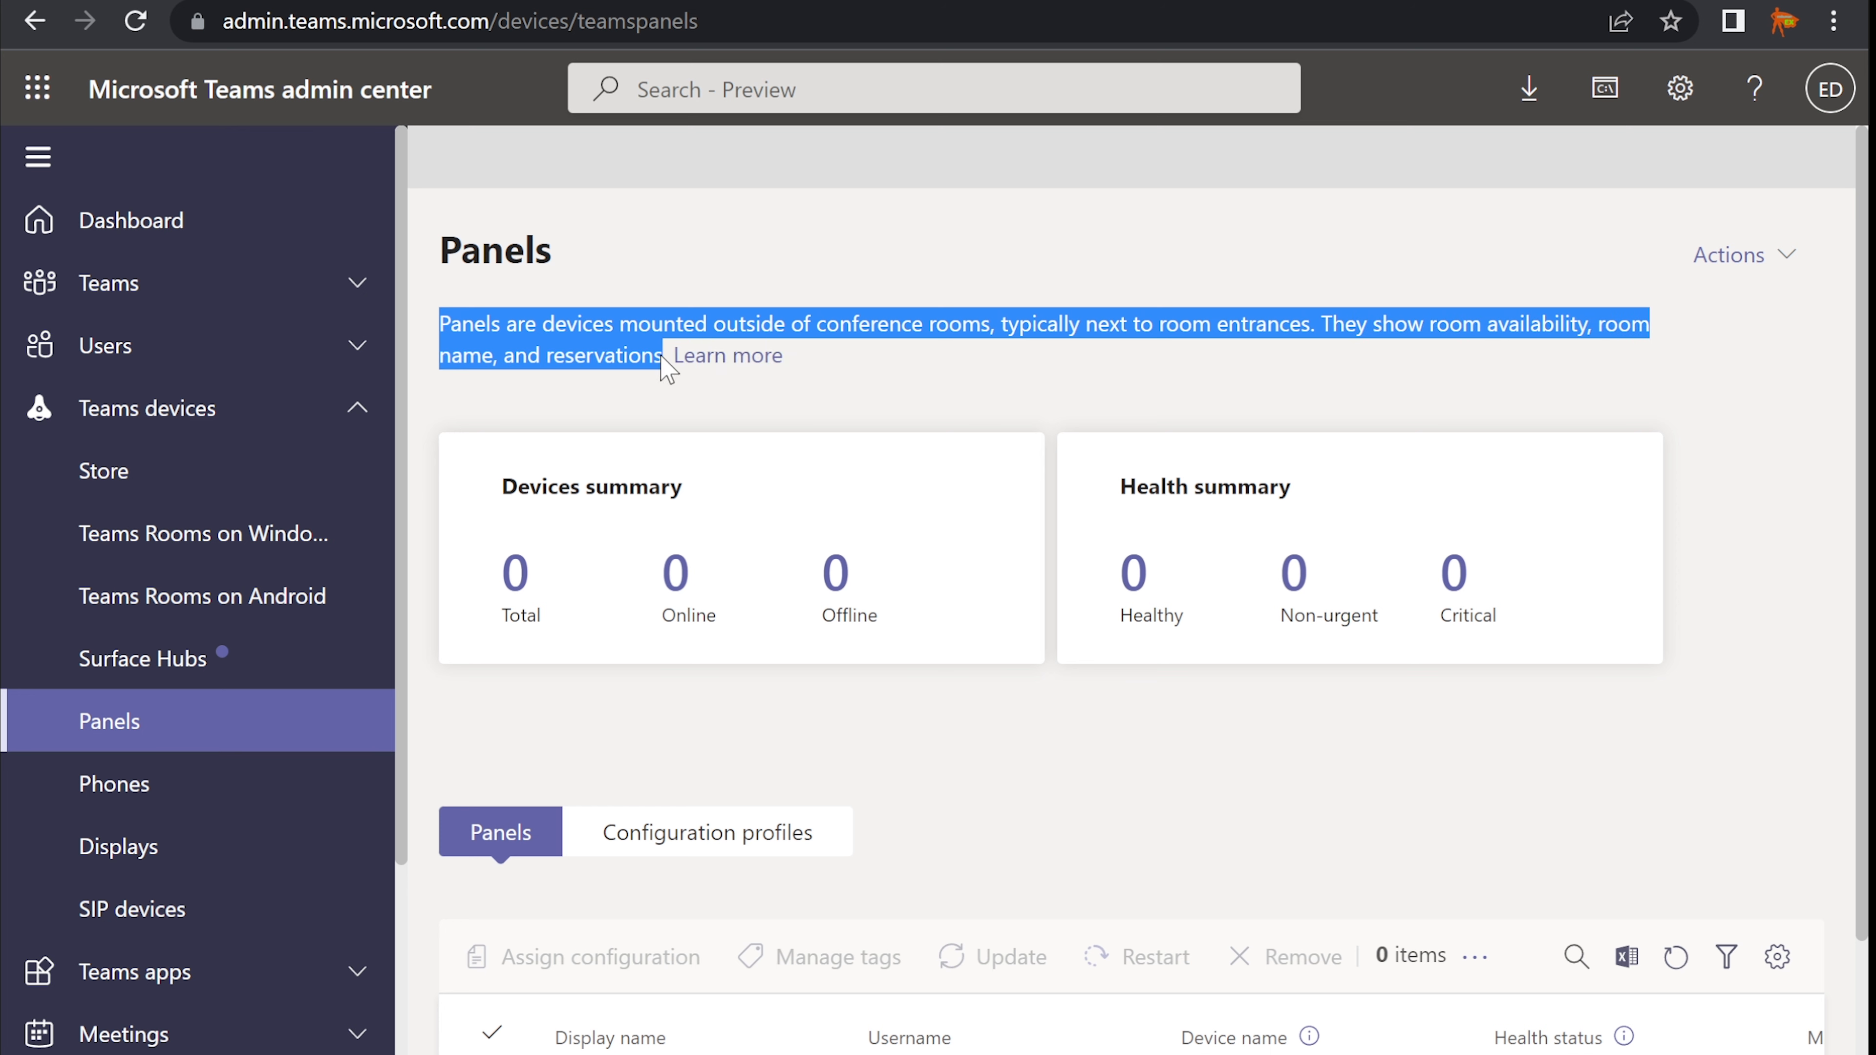
{"action": "left_click", "coordinate": [570, 325]}
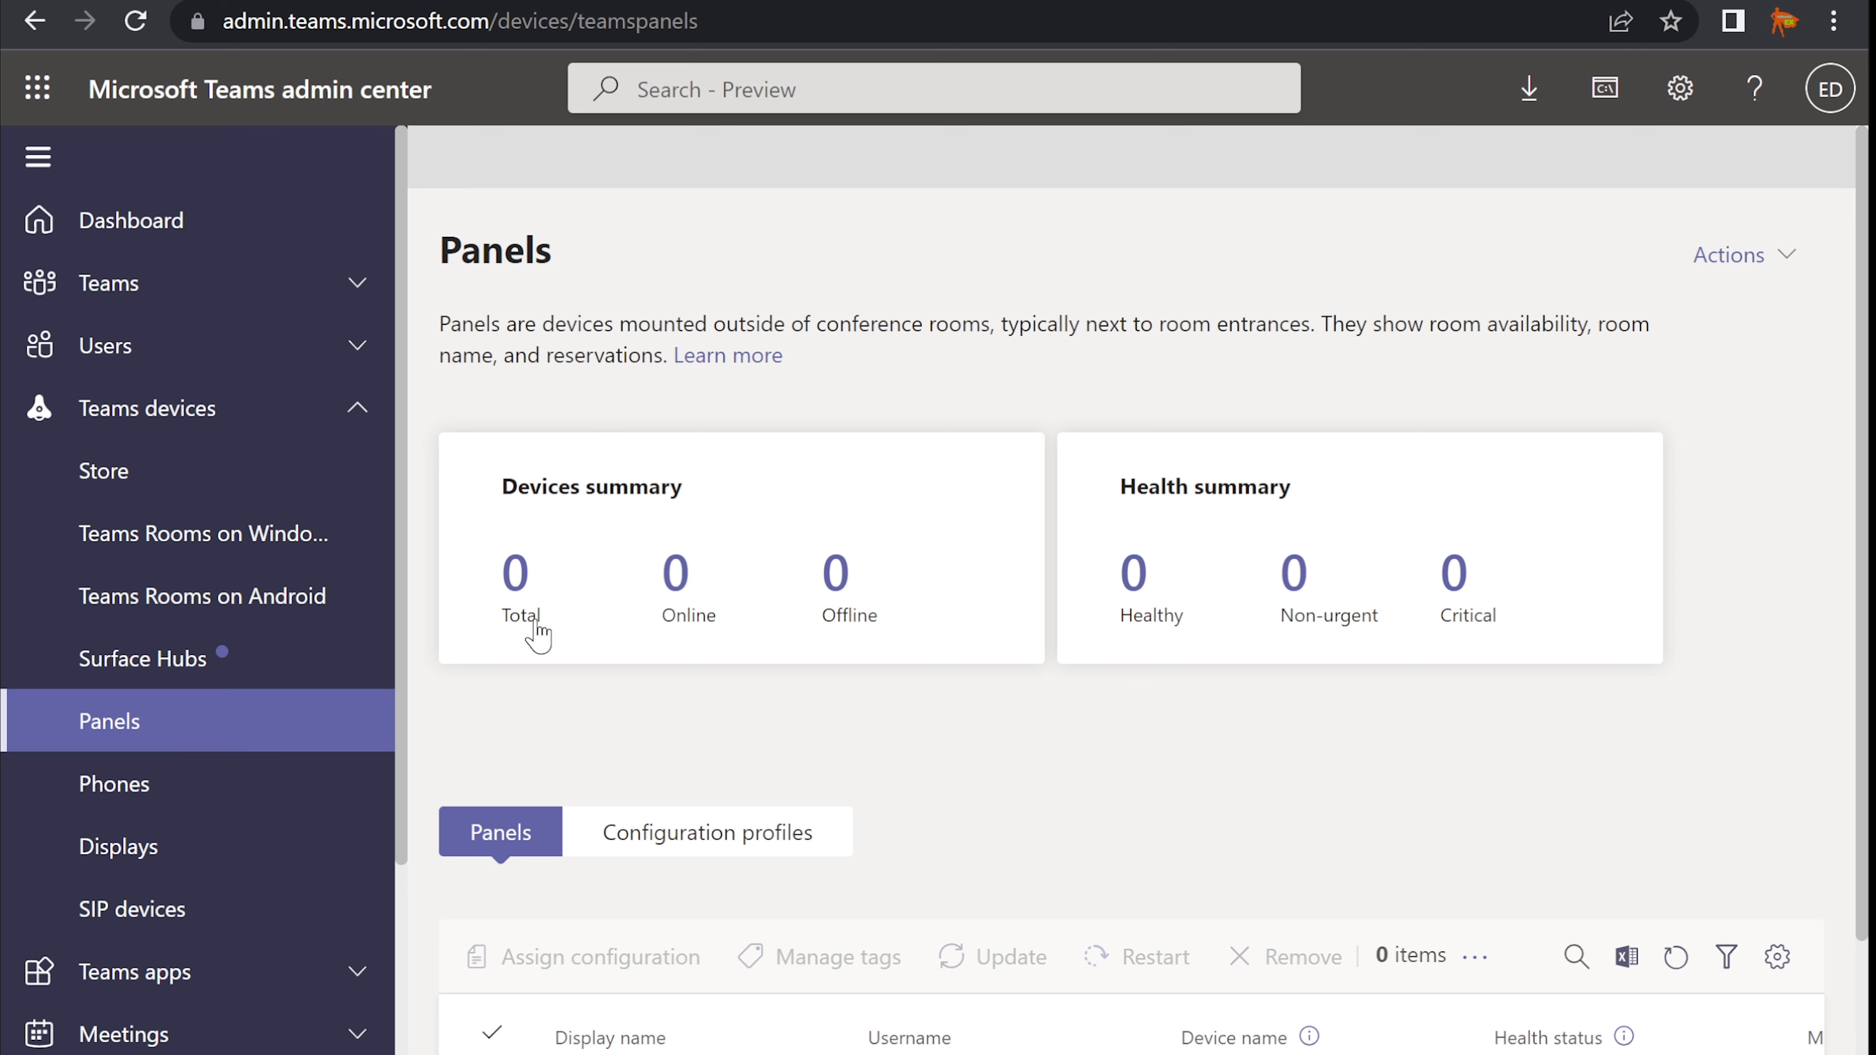
{"action": "left_click", "coordinate": [117, 789]}
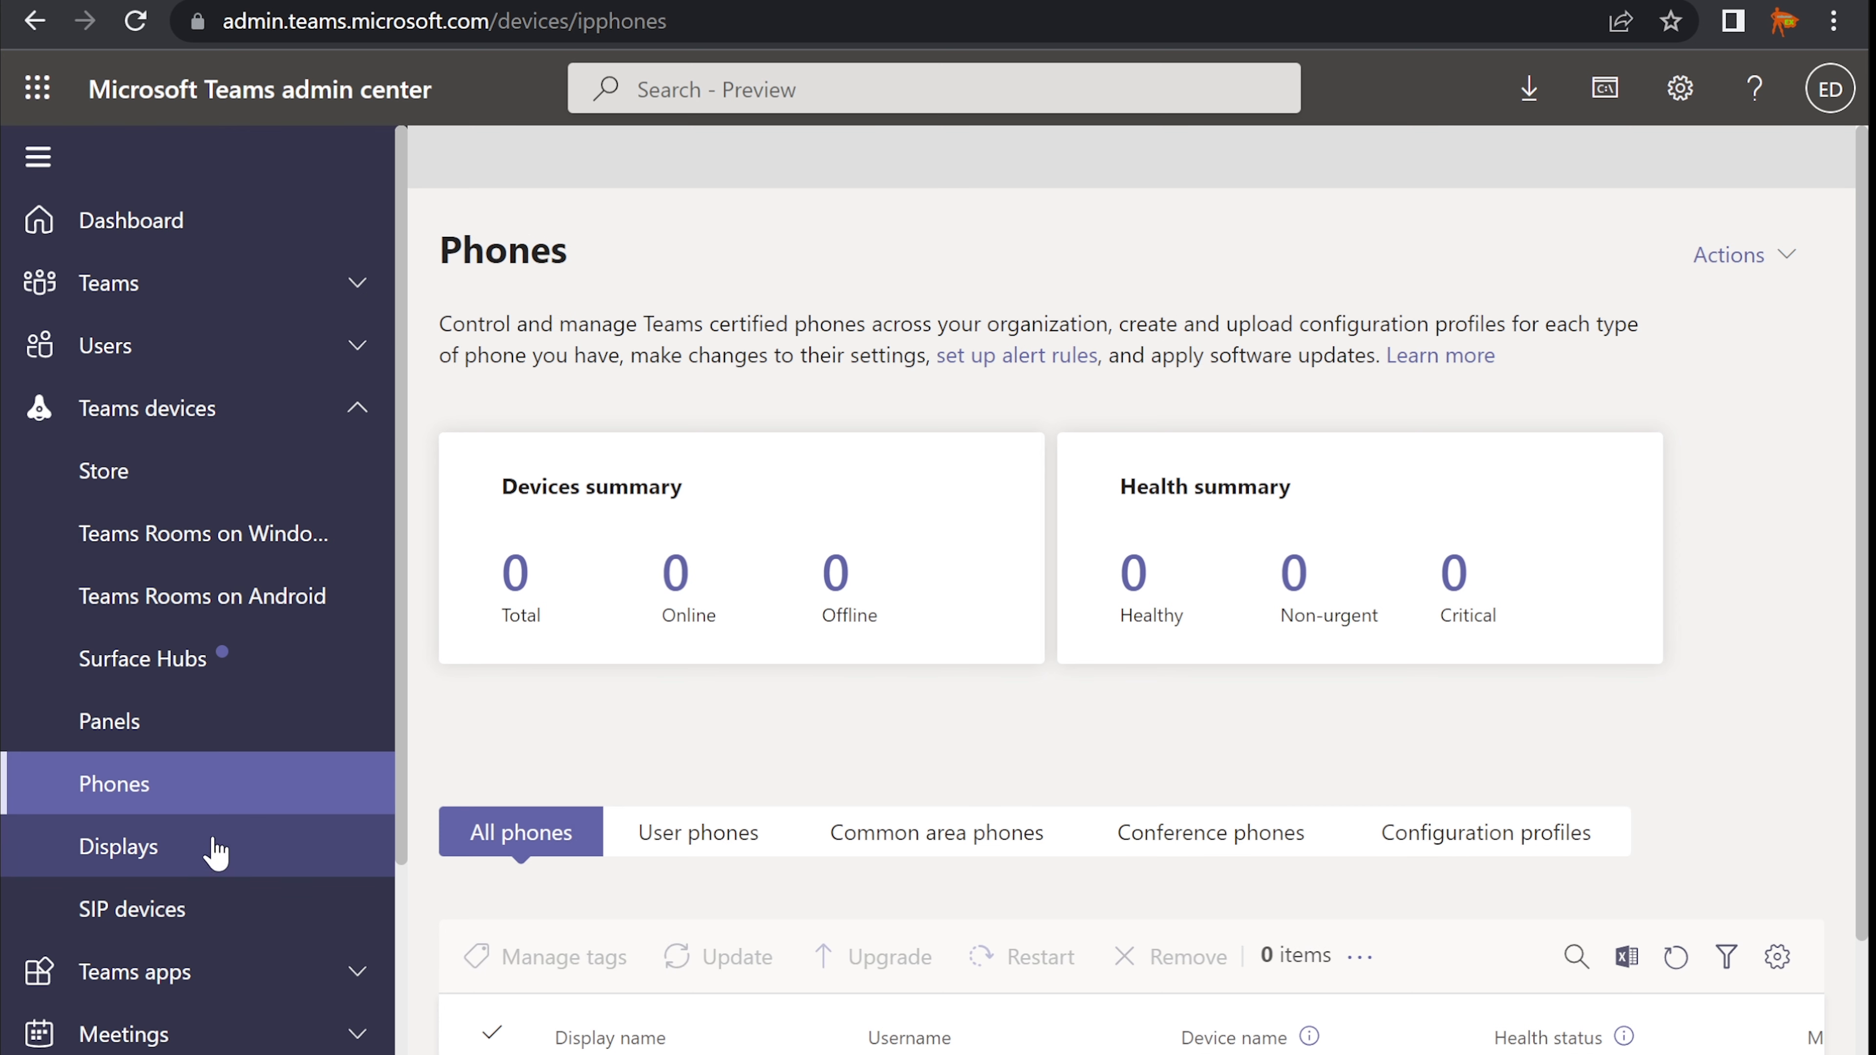
{"action": "left_click", "coordinate": [199, 858]}
{"action": "left_click", "coordinate": [136, 920]}
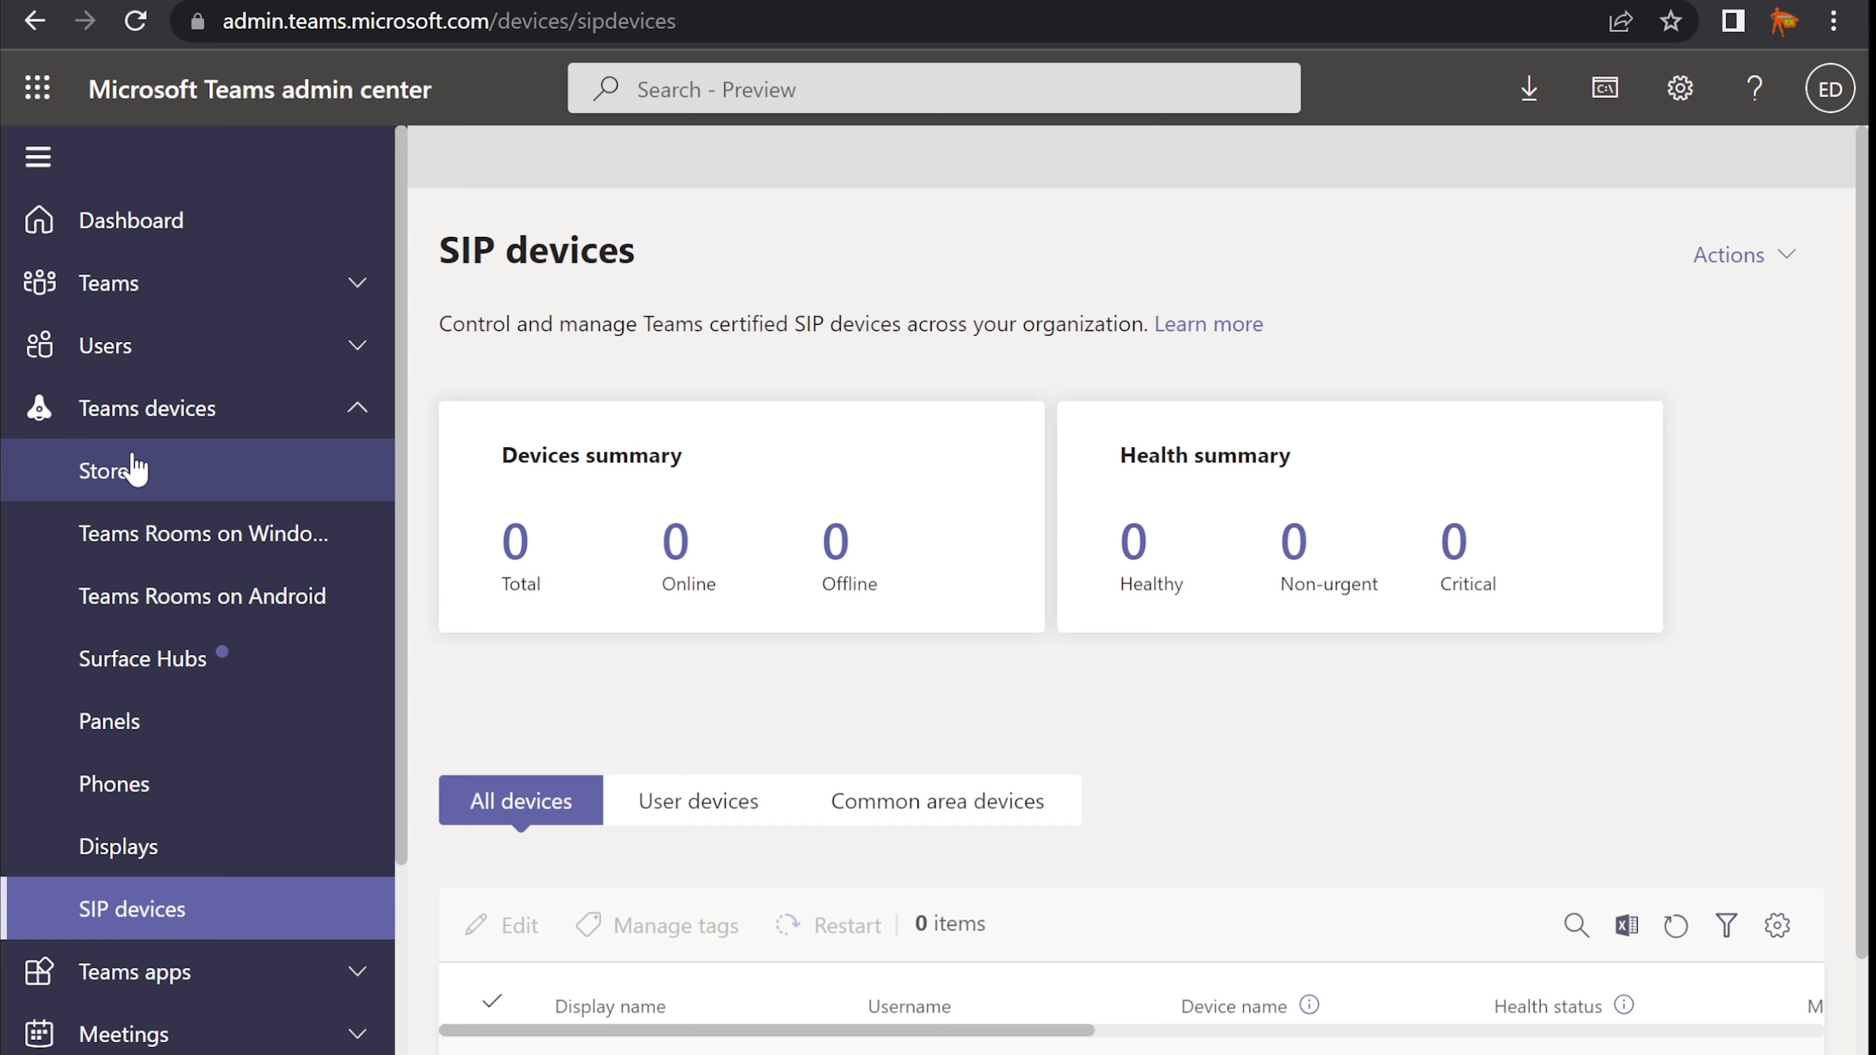
{"action": "left_click", "coordinate": [113, 479]}
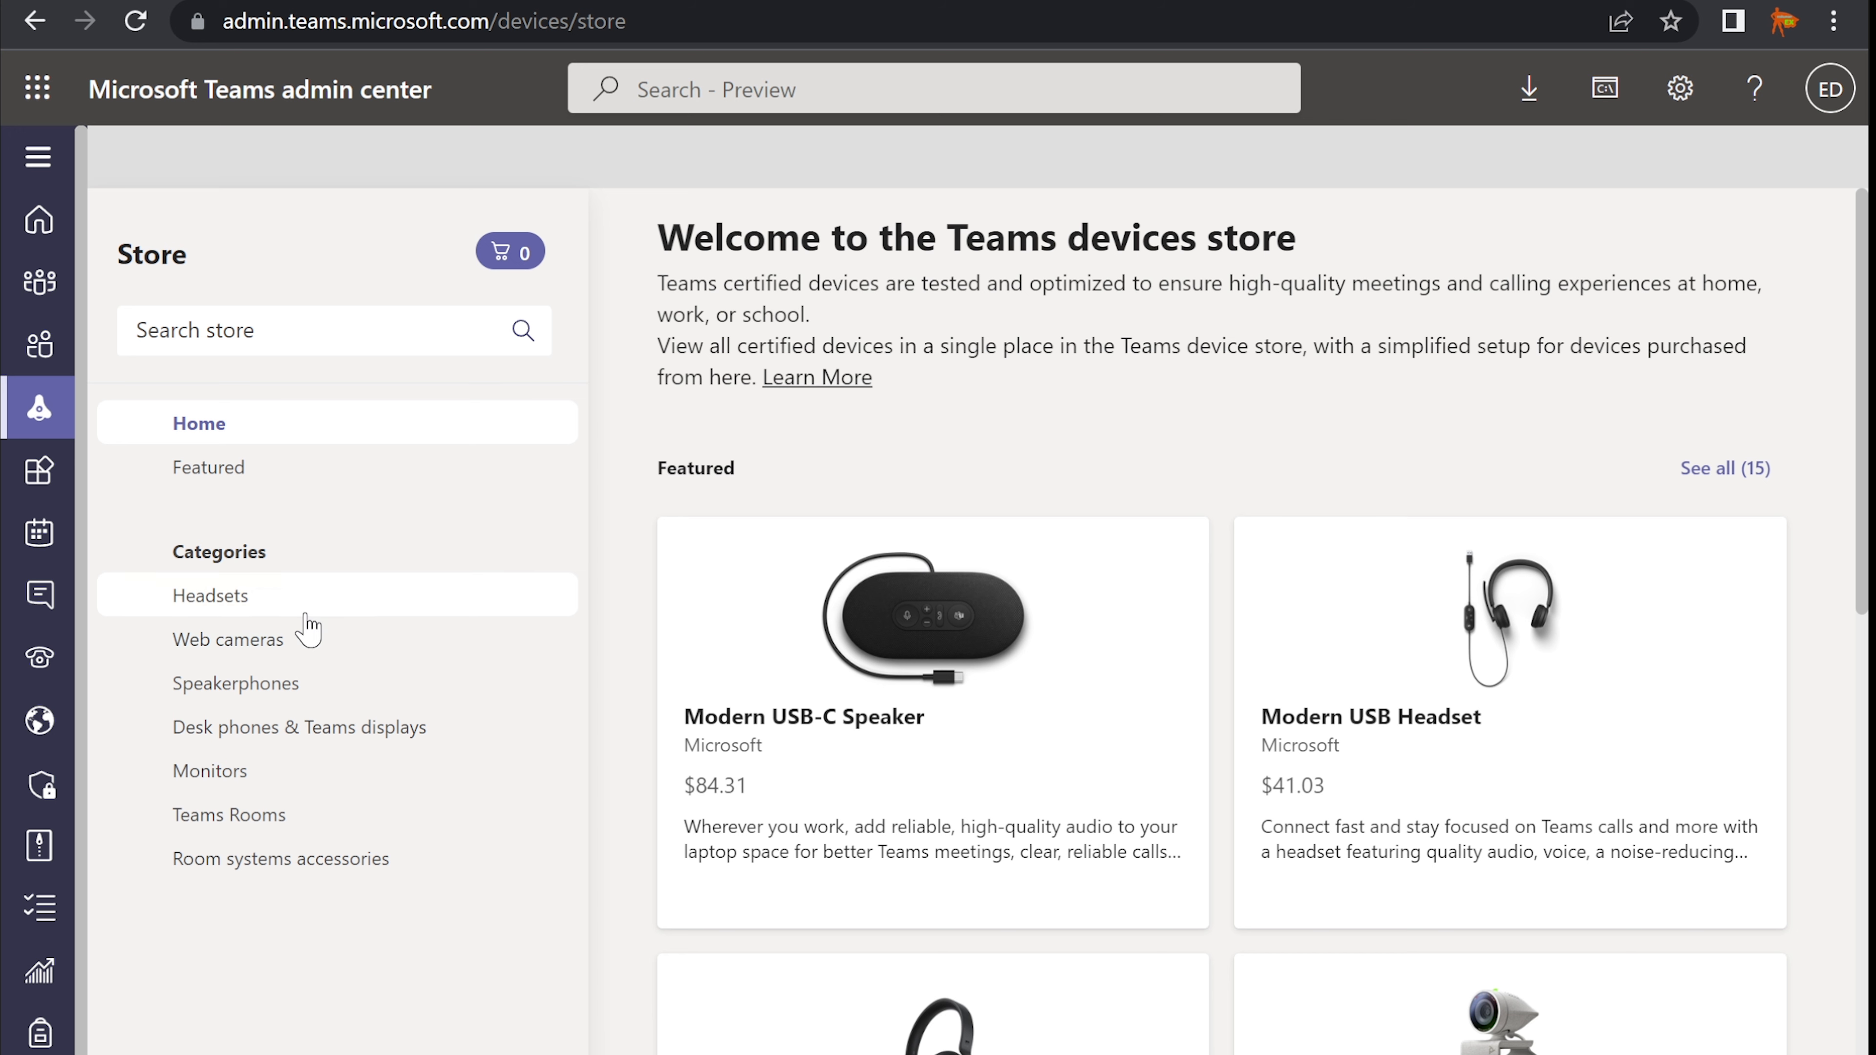
- Browse the Headsets, Web cameras, Speakerphones, Desk phones & Teams displays and Monitors categories
{"action": "left_click", "coordinate": [260, 598]}
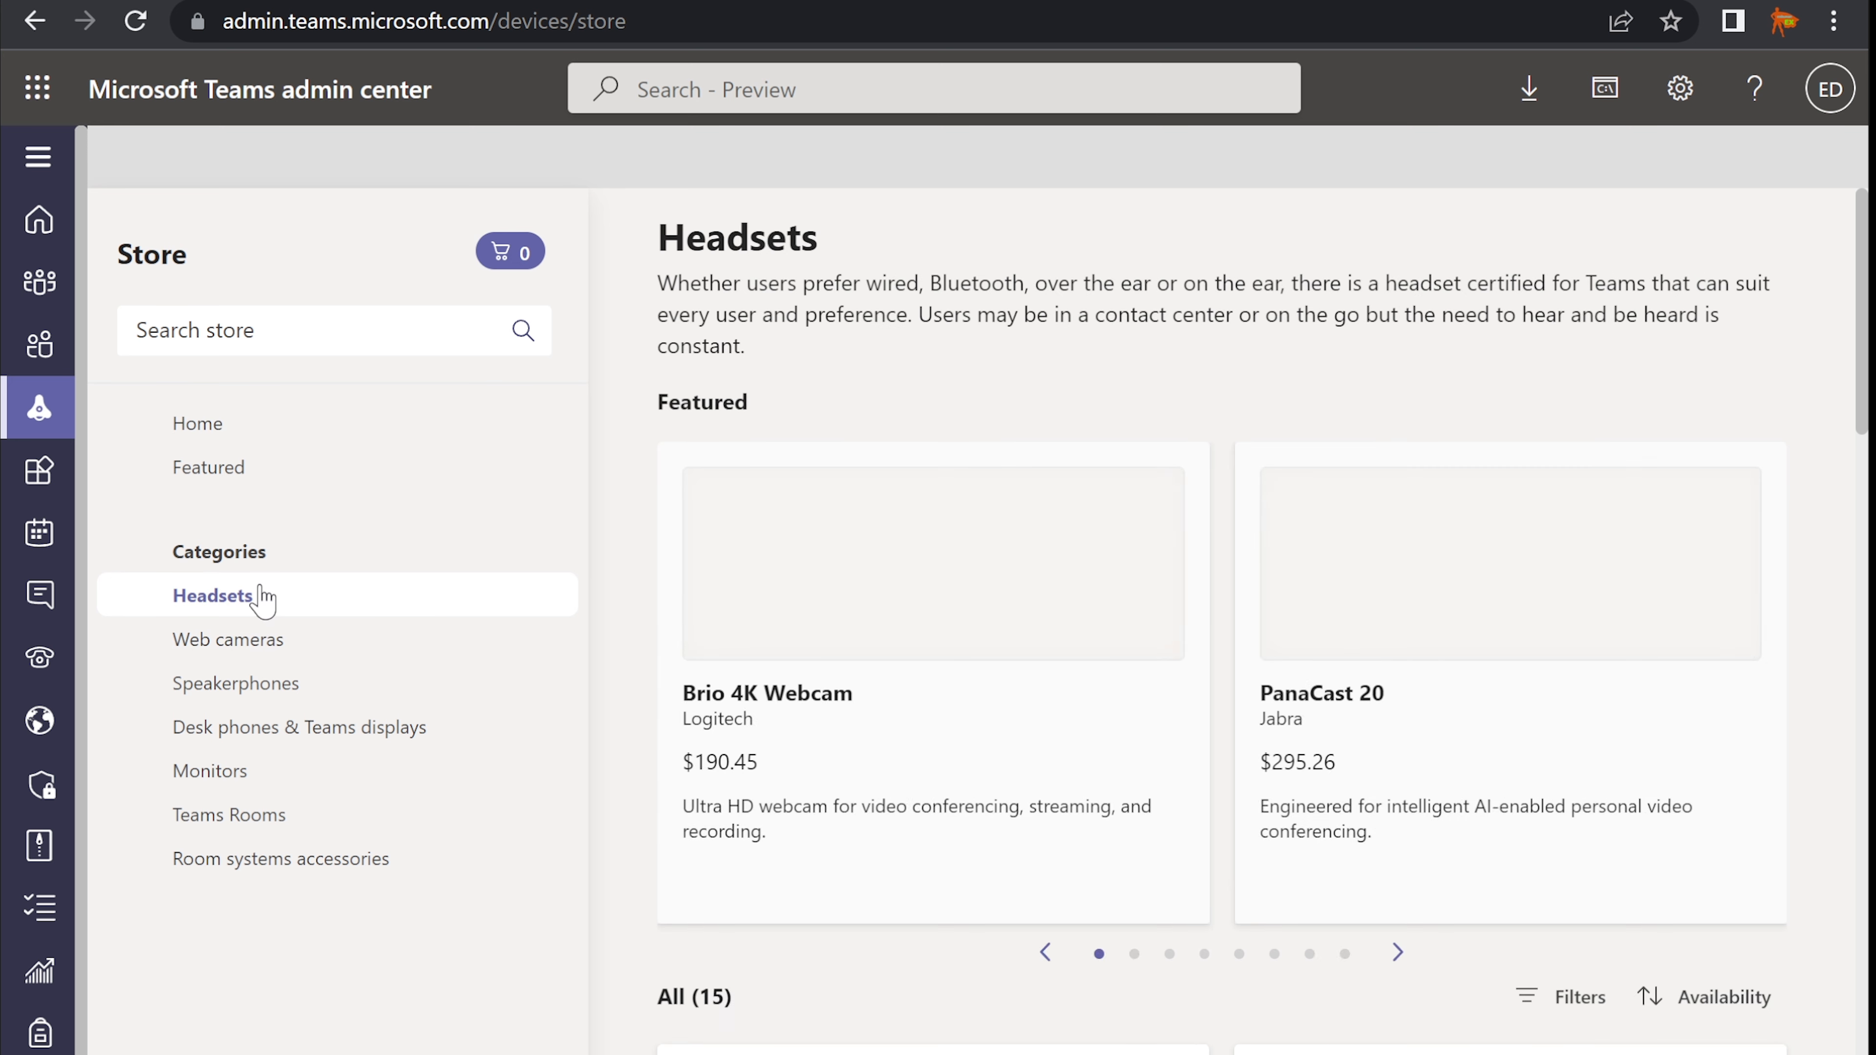
{"action": "left_click", "coordinate": [272, 650]}
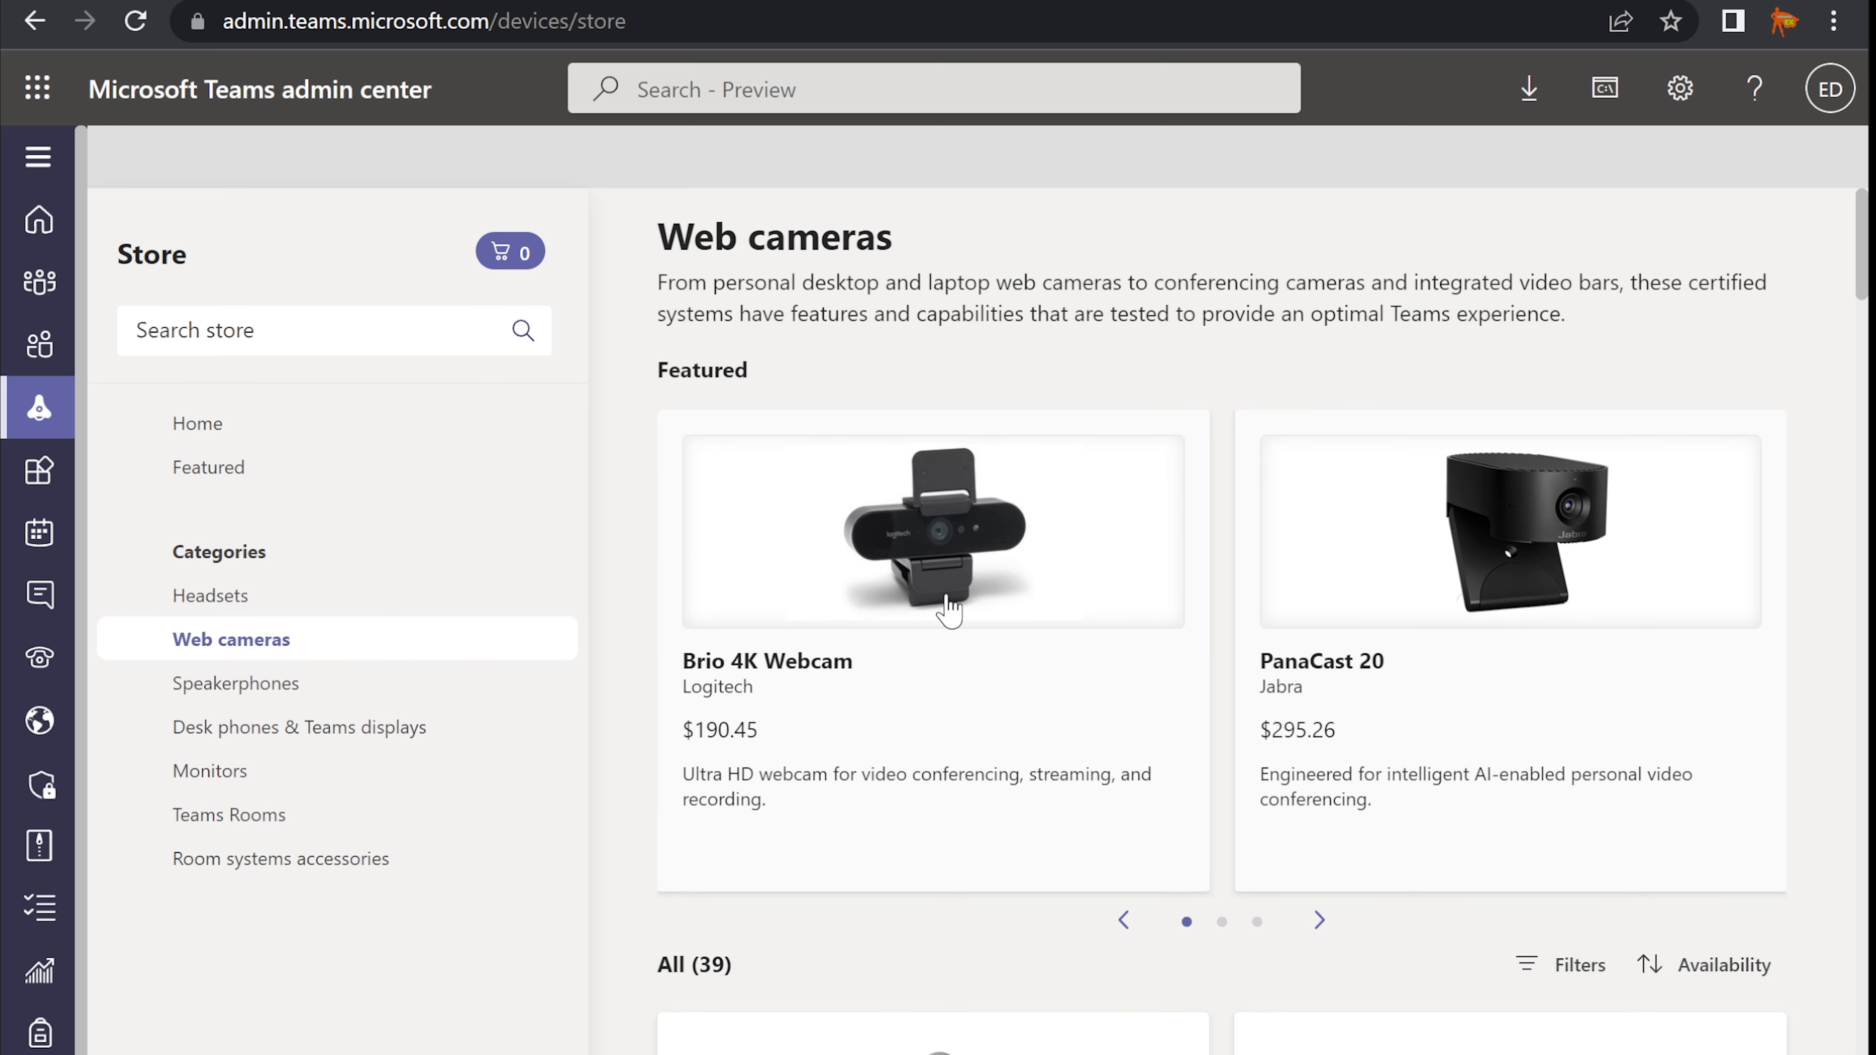
{"action": "scroll", "coordinate": [950, 611], "scroll_direction": "down", "scroll_amount": 2}
{"action": "left_click", "coordinate": [323, 690]}
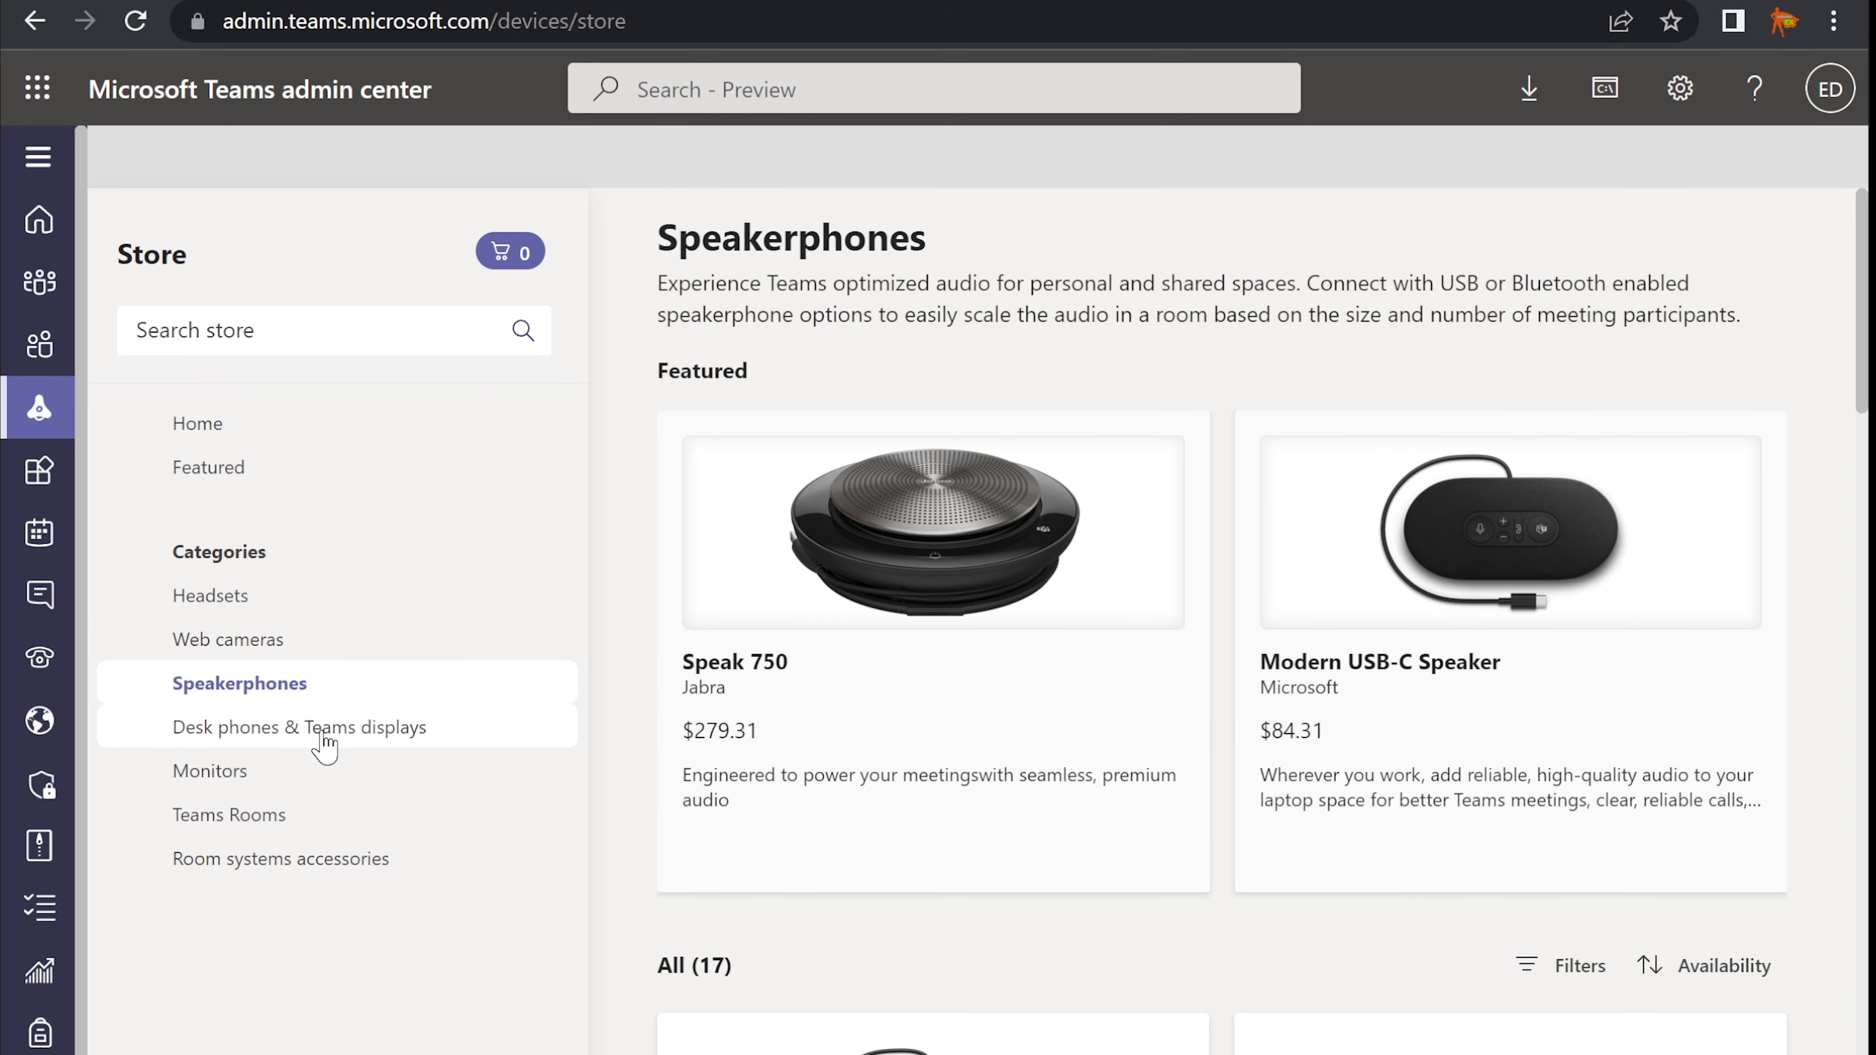
{"action": "left_click", "coordinate": [323, 734]}
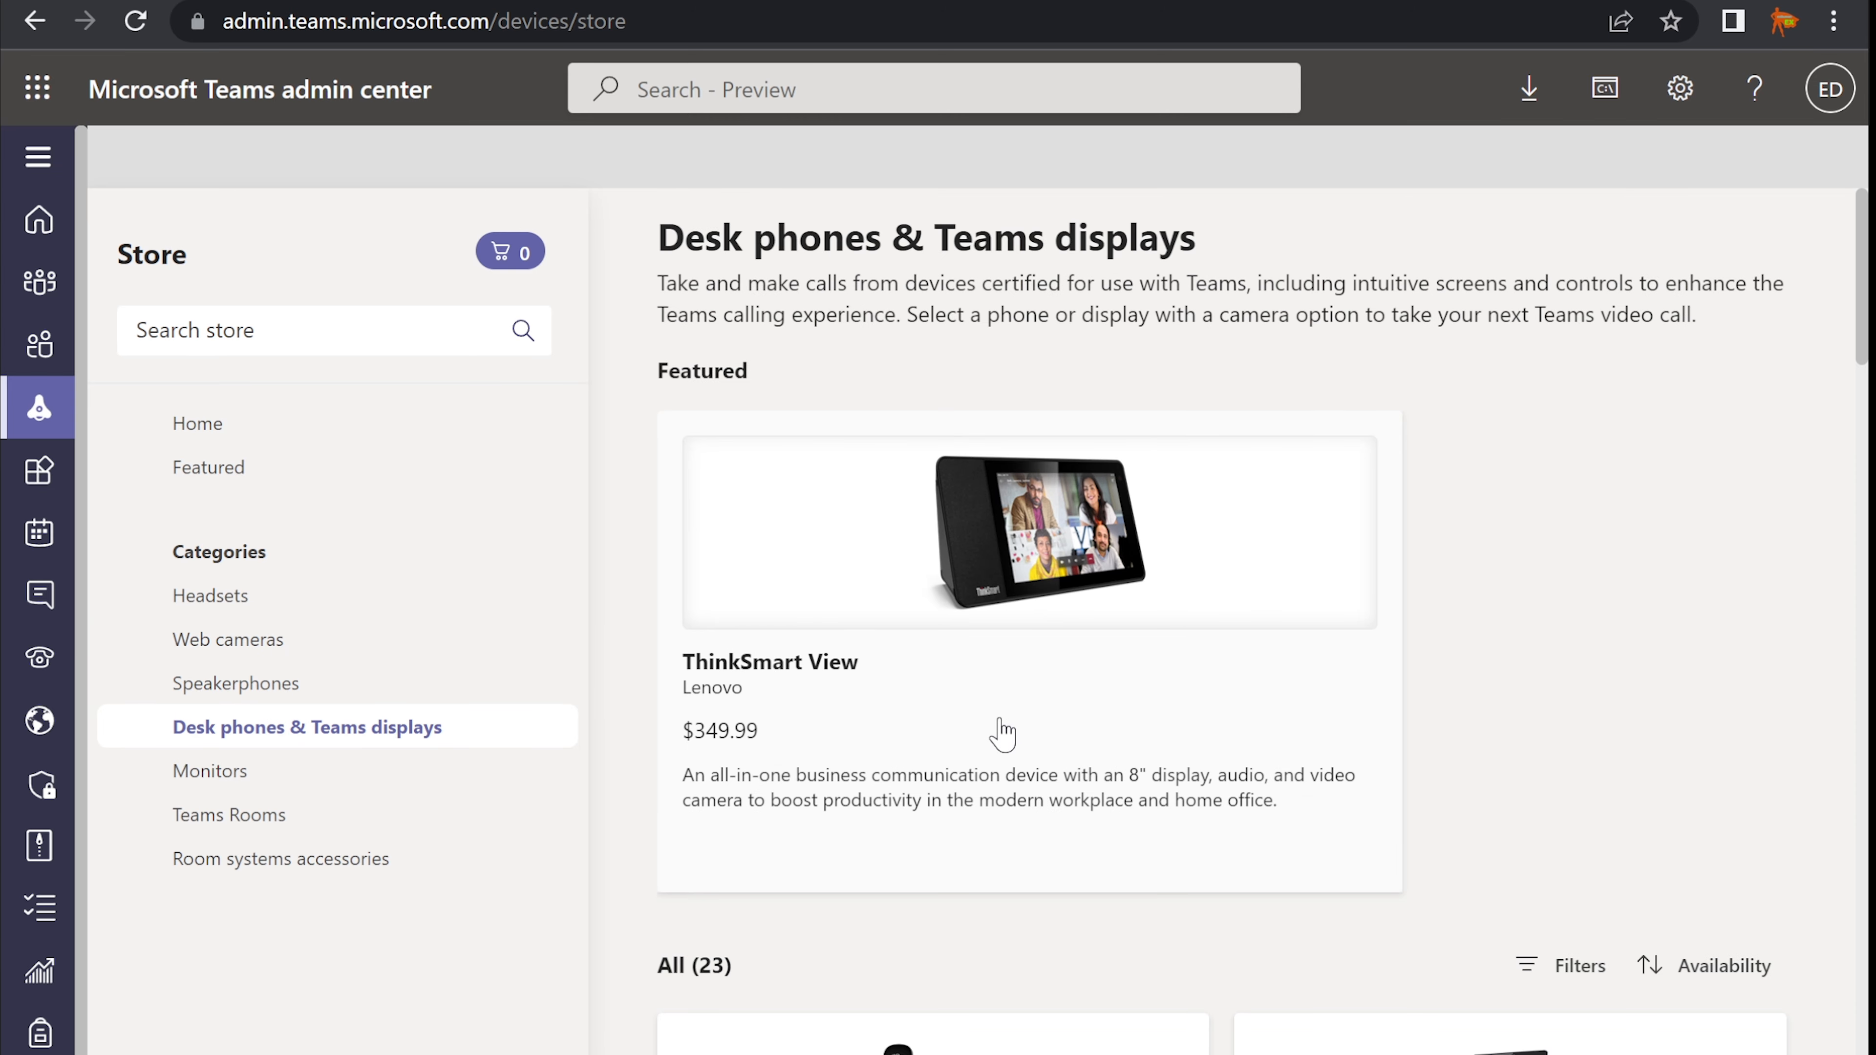
{"action": "scroll", "coordinate": [998, 735], "scroll_direction": "down", "scroll_amount": 8}
{"action": "scroll", "coordinate": [1006, 727], "scroll_direction": "down", "scroll_amount": 10}
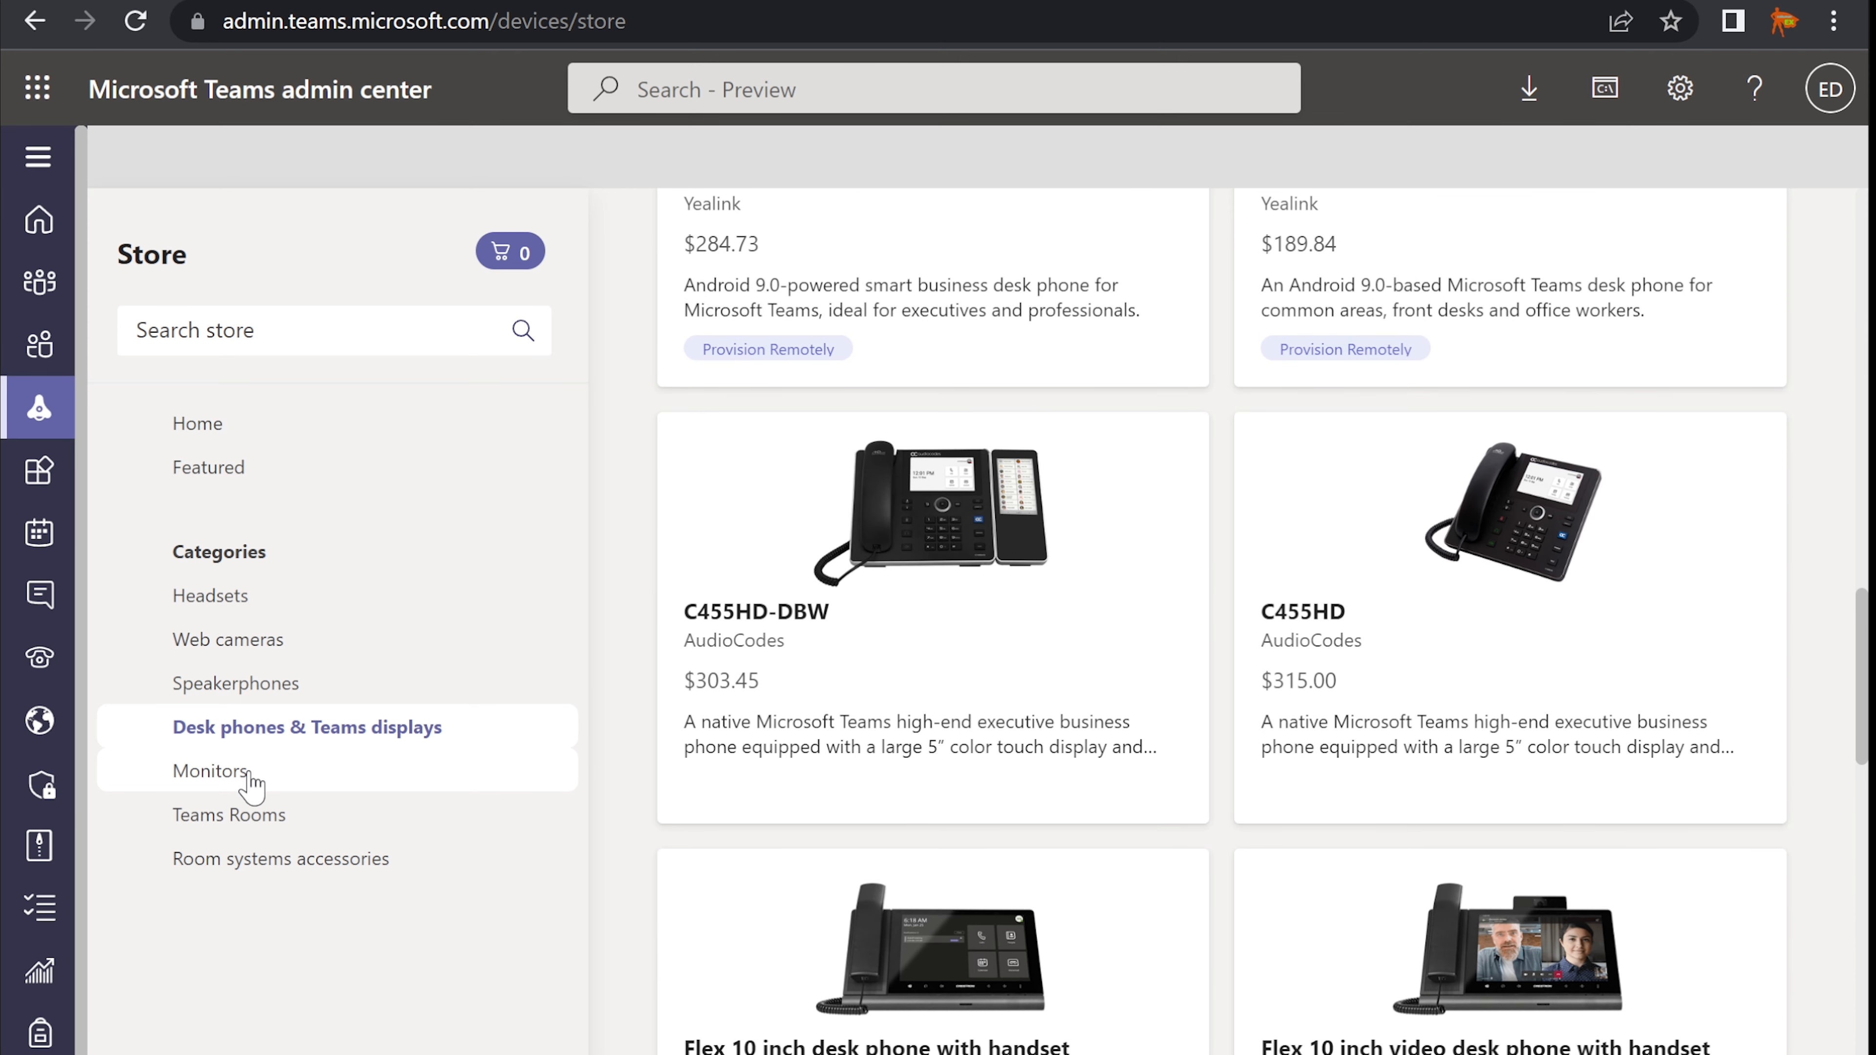
{"action": "left_click", "coordinate": [252, 781]}
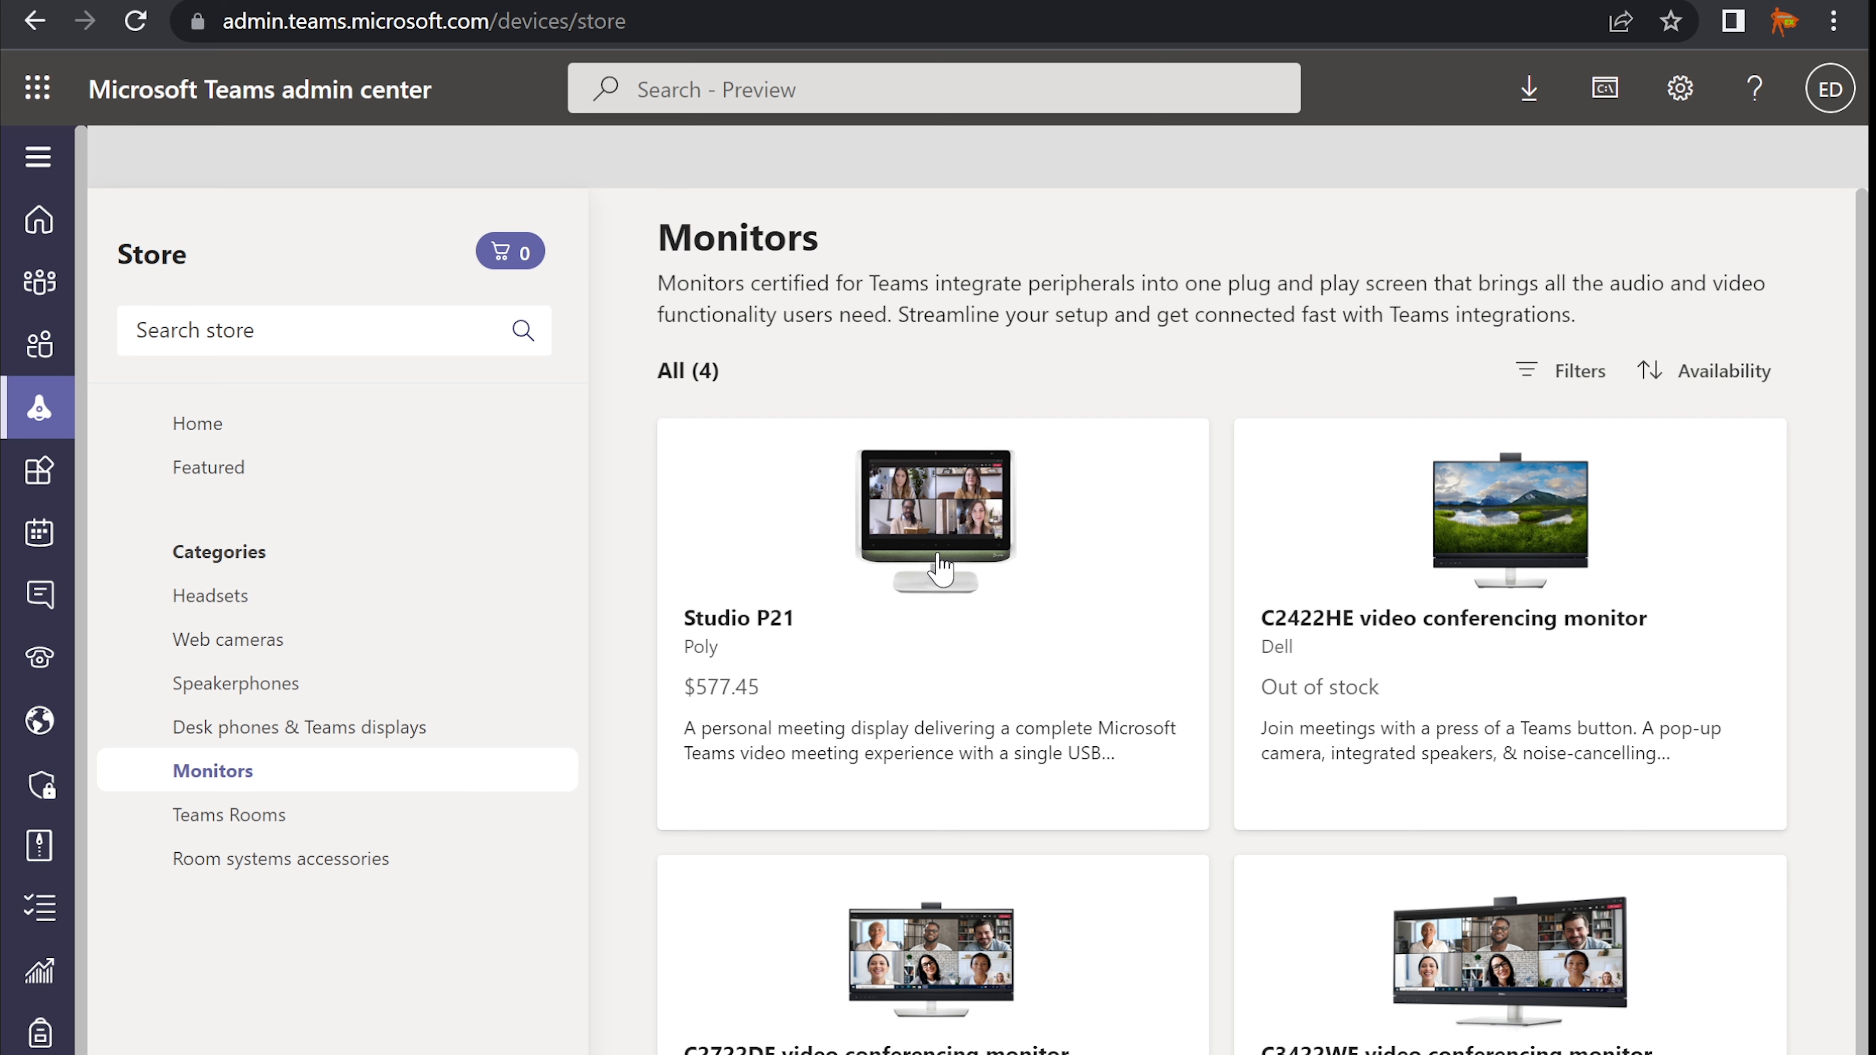
{"action": "scroll", "coordinate": [941, 570], "scroll_direction": "down", "scroll_amount": 1}
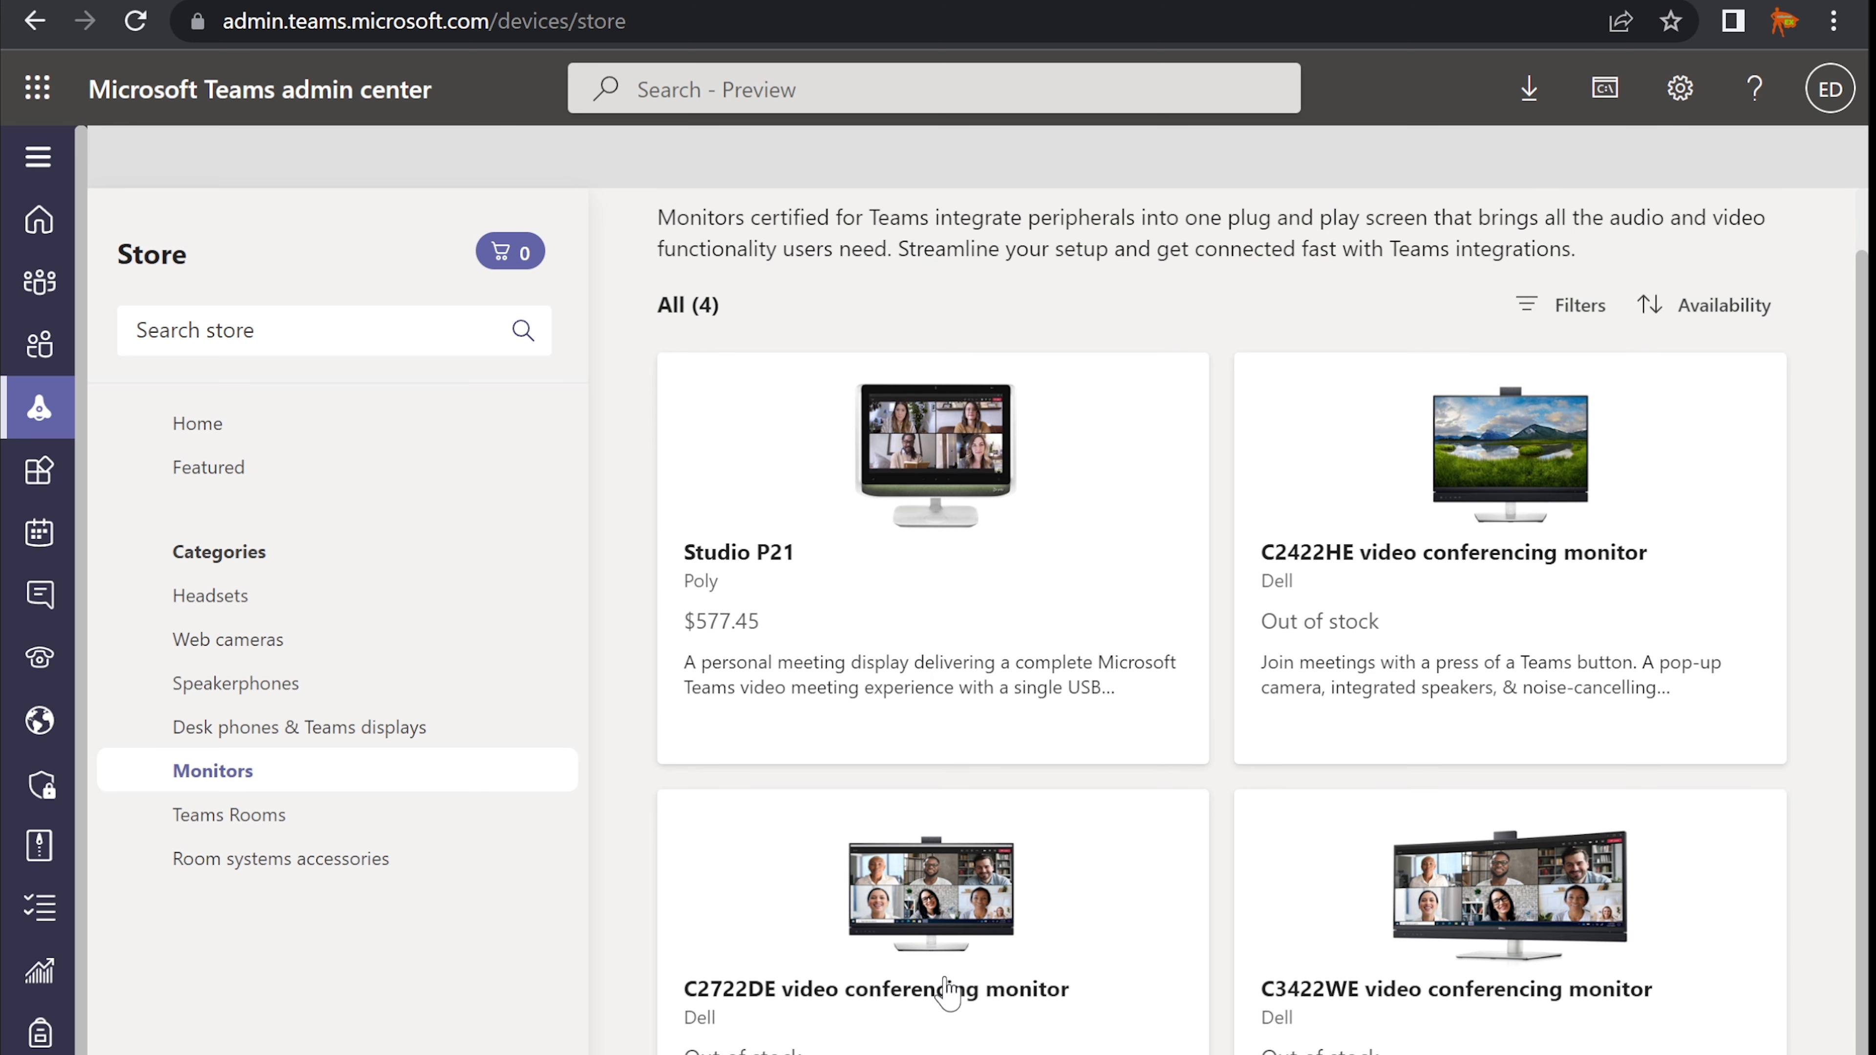
- Scroll through the store's Teams Rooms products
{"action": "left_click", "coordinate": [285, 816]}
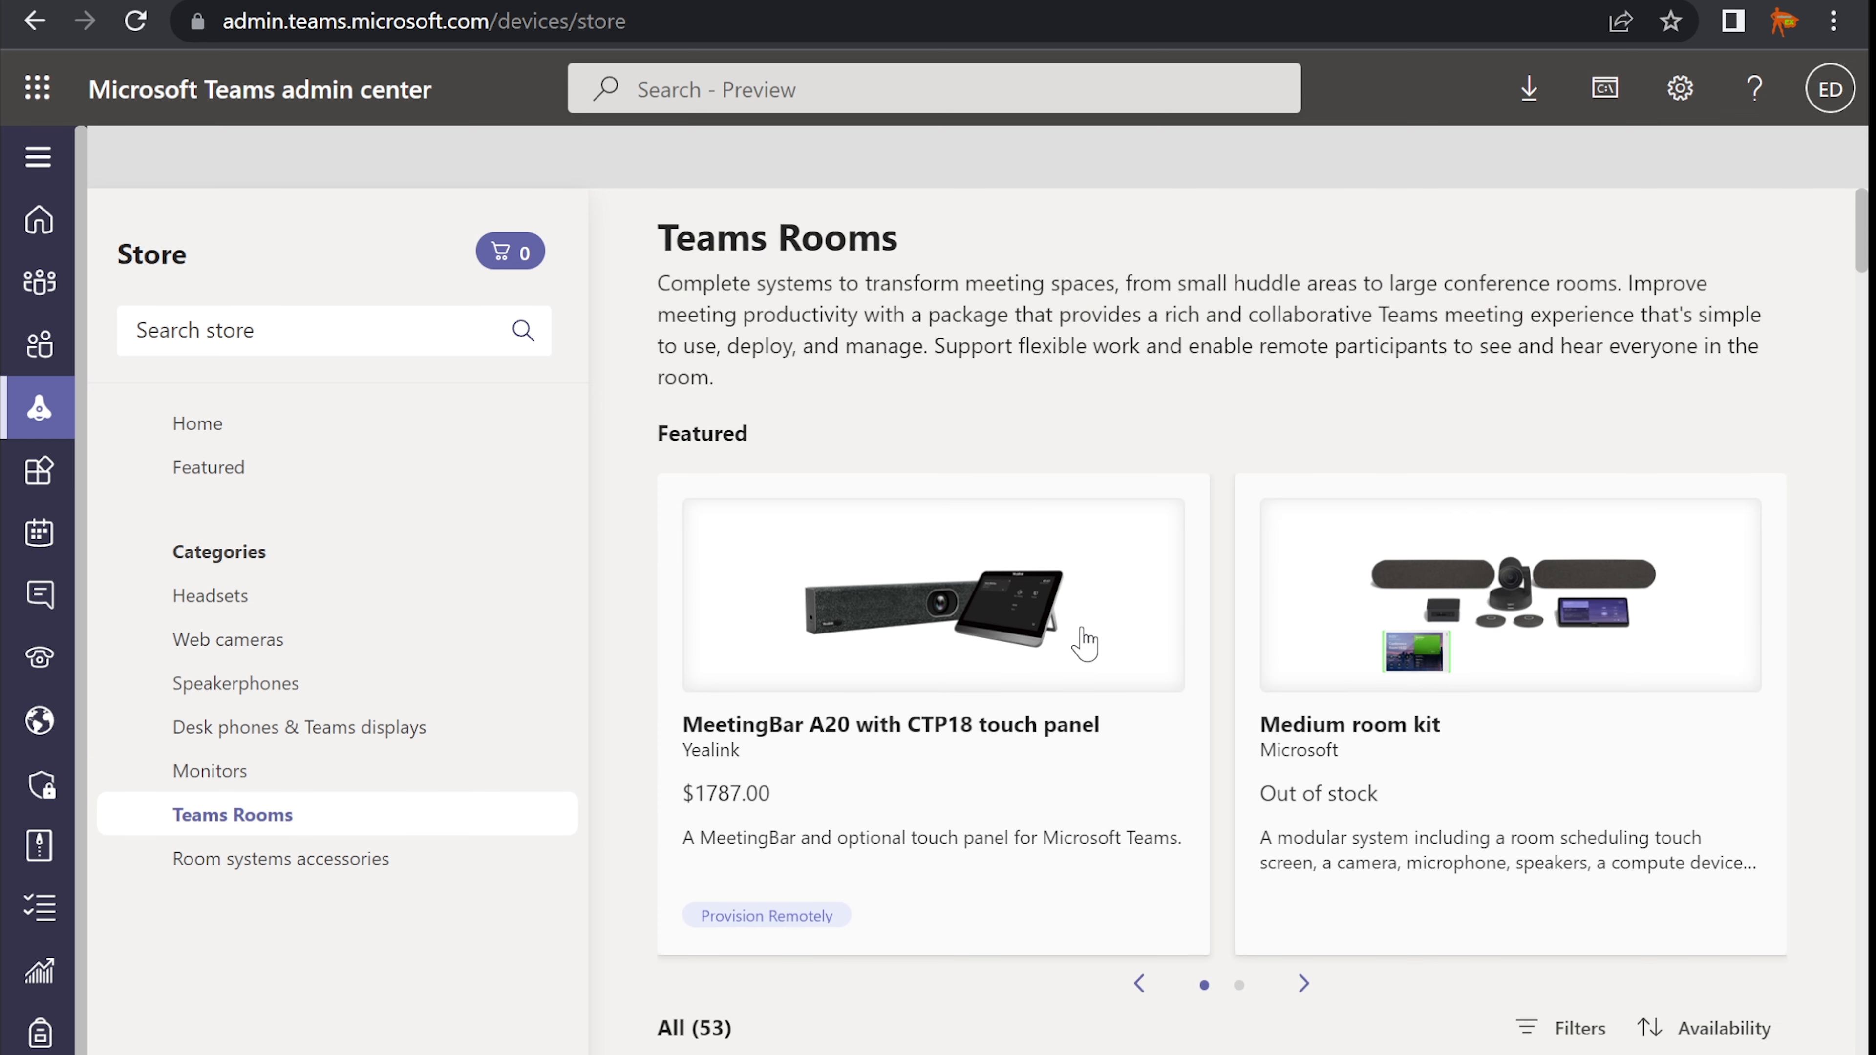
{"action": "scroll", "coordinate": [1073, 635], "scroll_direction": "down", "scroll_amount": 2}
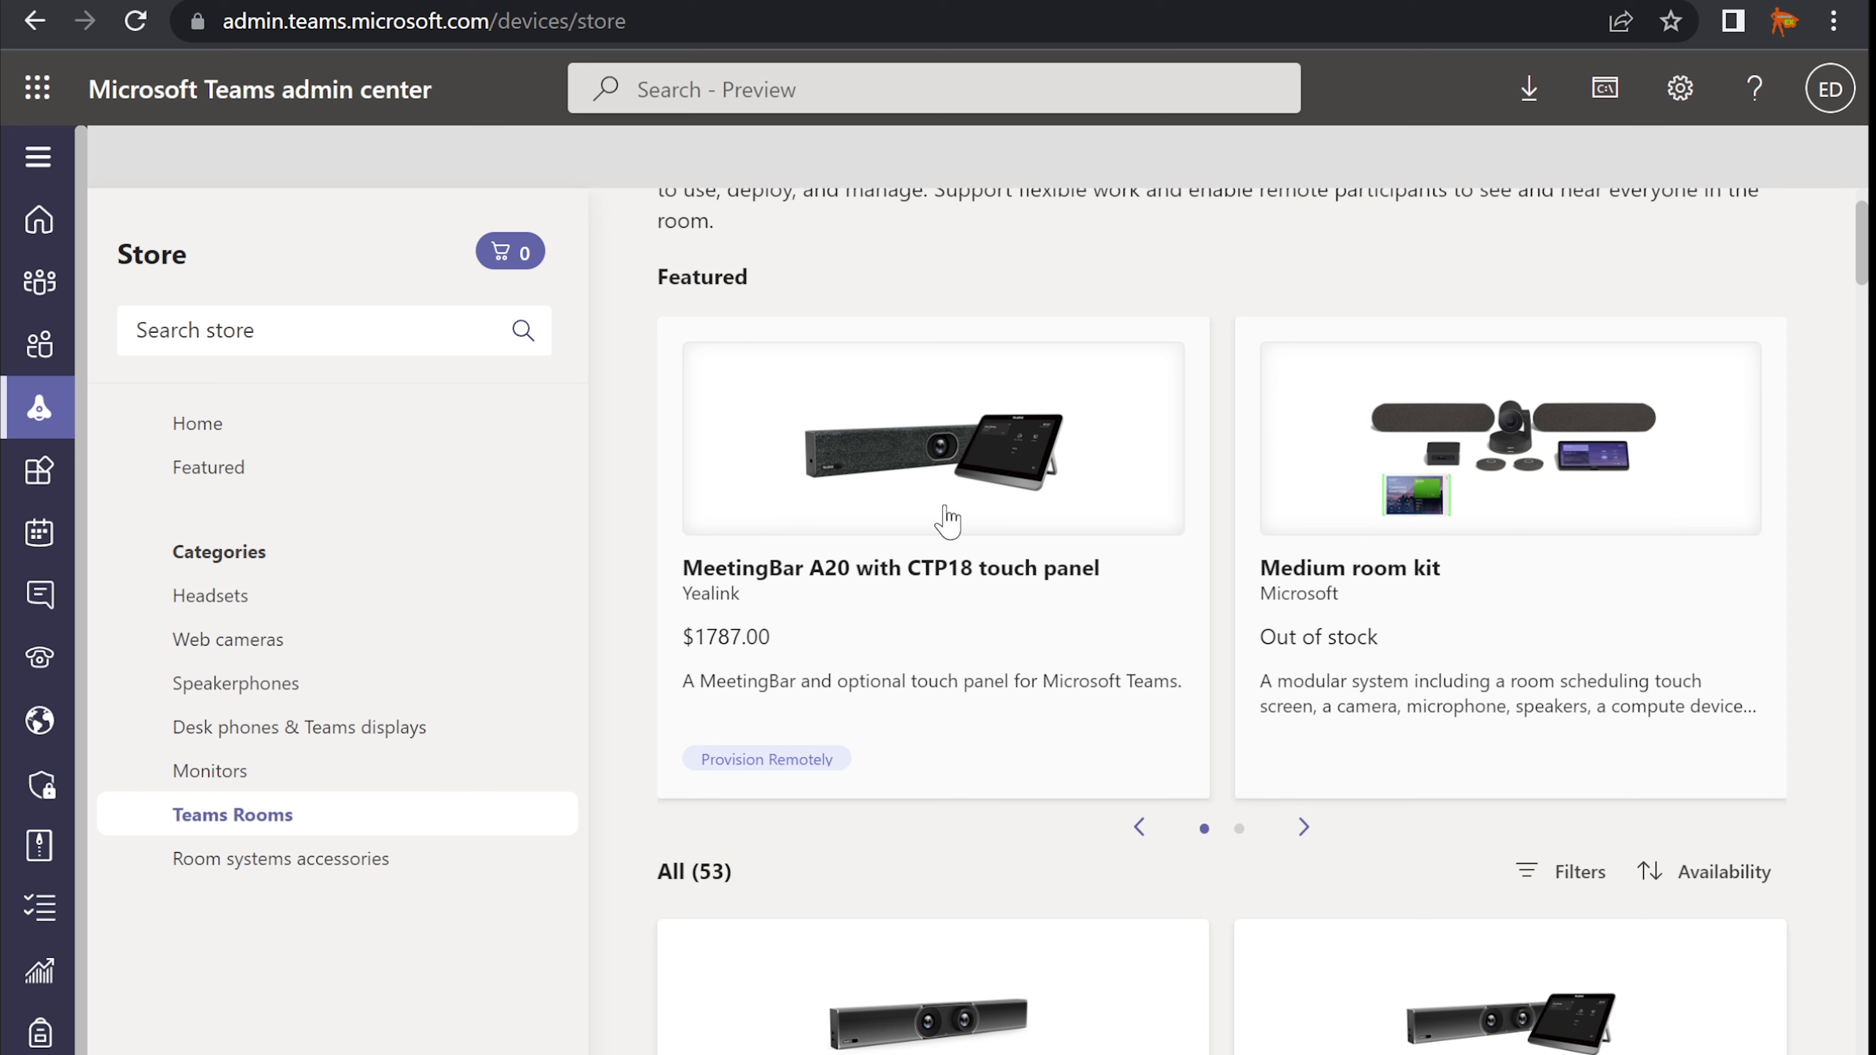
{"action": "scroll", "coordinate": [938, 526], "scroll_direction": "down", "scroll_amount": 4}
{"action": "scroll", "coordinate": [936, 525], "scroll_direction": "down", "scroll_amount": 20}
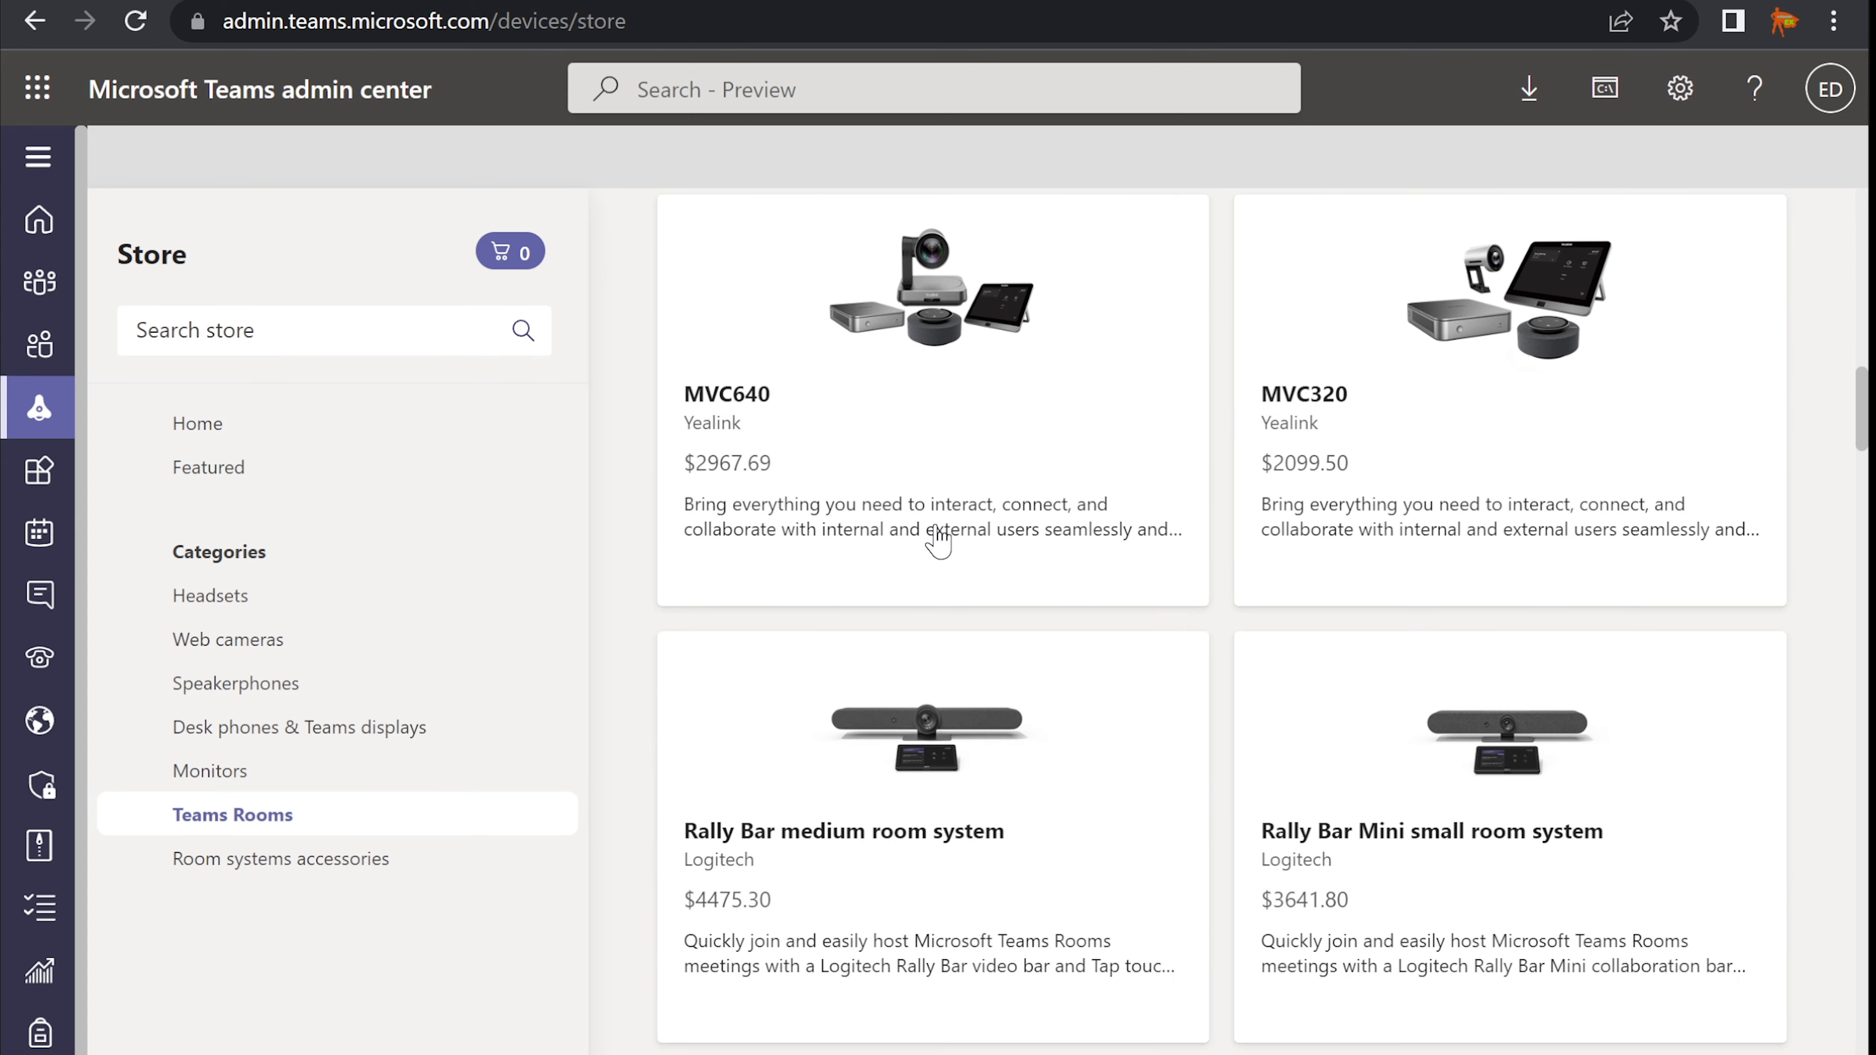
{"action": "scroll", "coordinate": [939, 544], "scroll_direction": "down", "scroll_amount": 20}
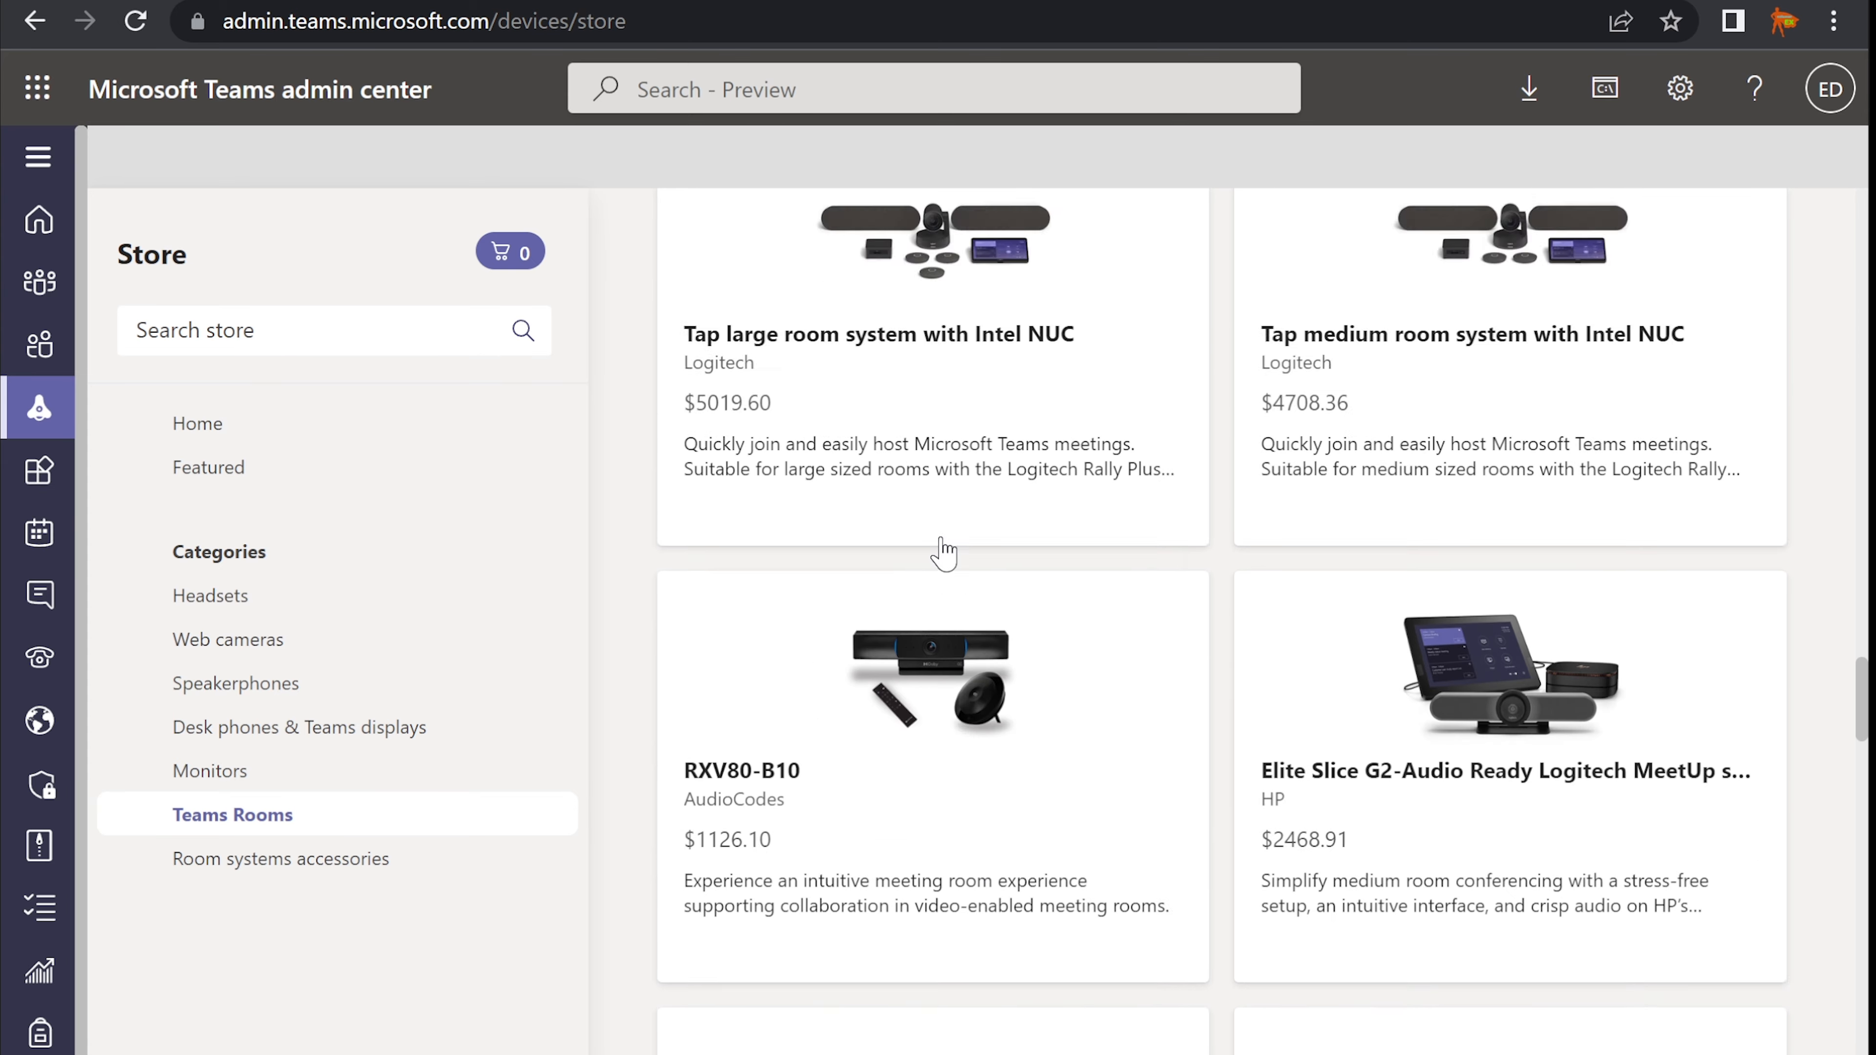
{"action": "scroll", "coordinate": [949, 554], "scroll_direction": "down", "scroll_amount": 7}
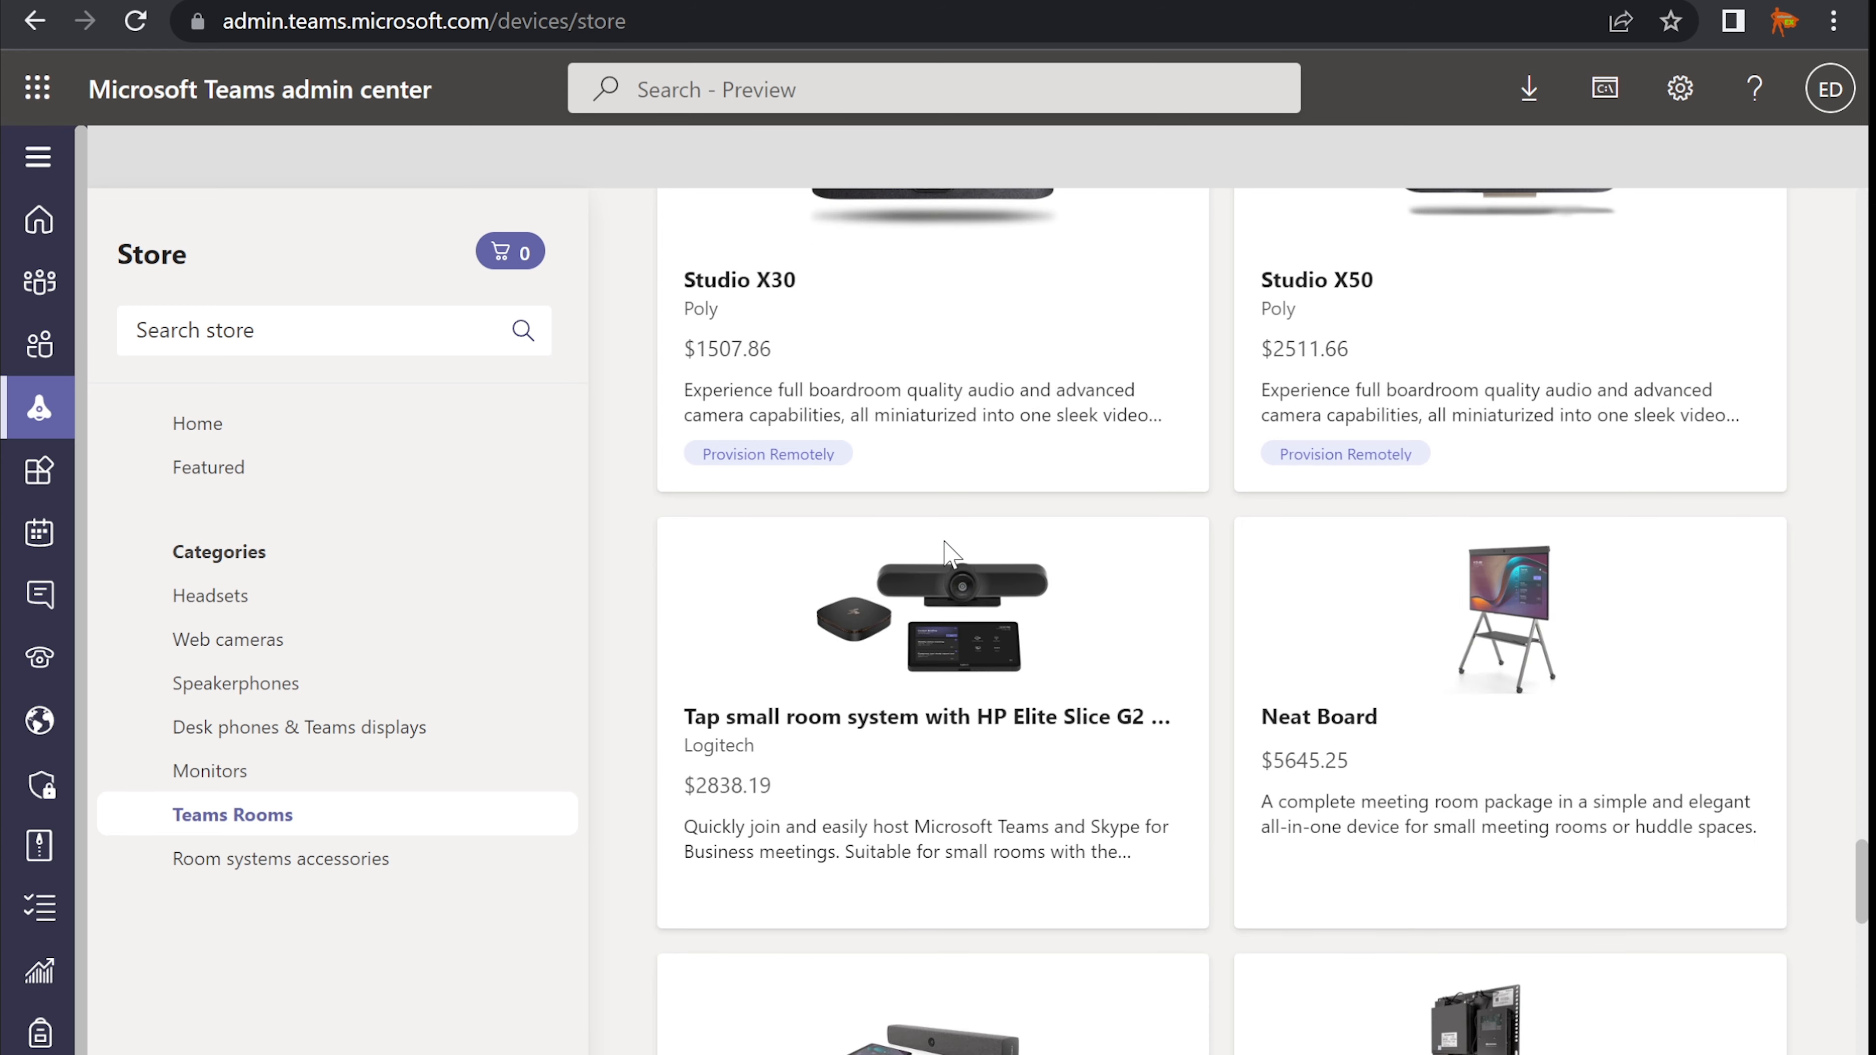
{"action": "scroll", "coordinate": [960, 575], "scroll_direction": "down", "scroll_amount": 6}
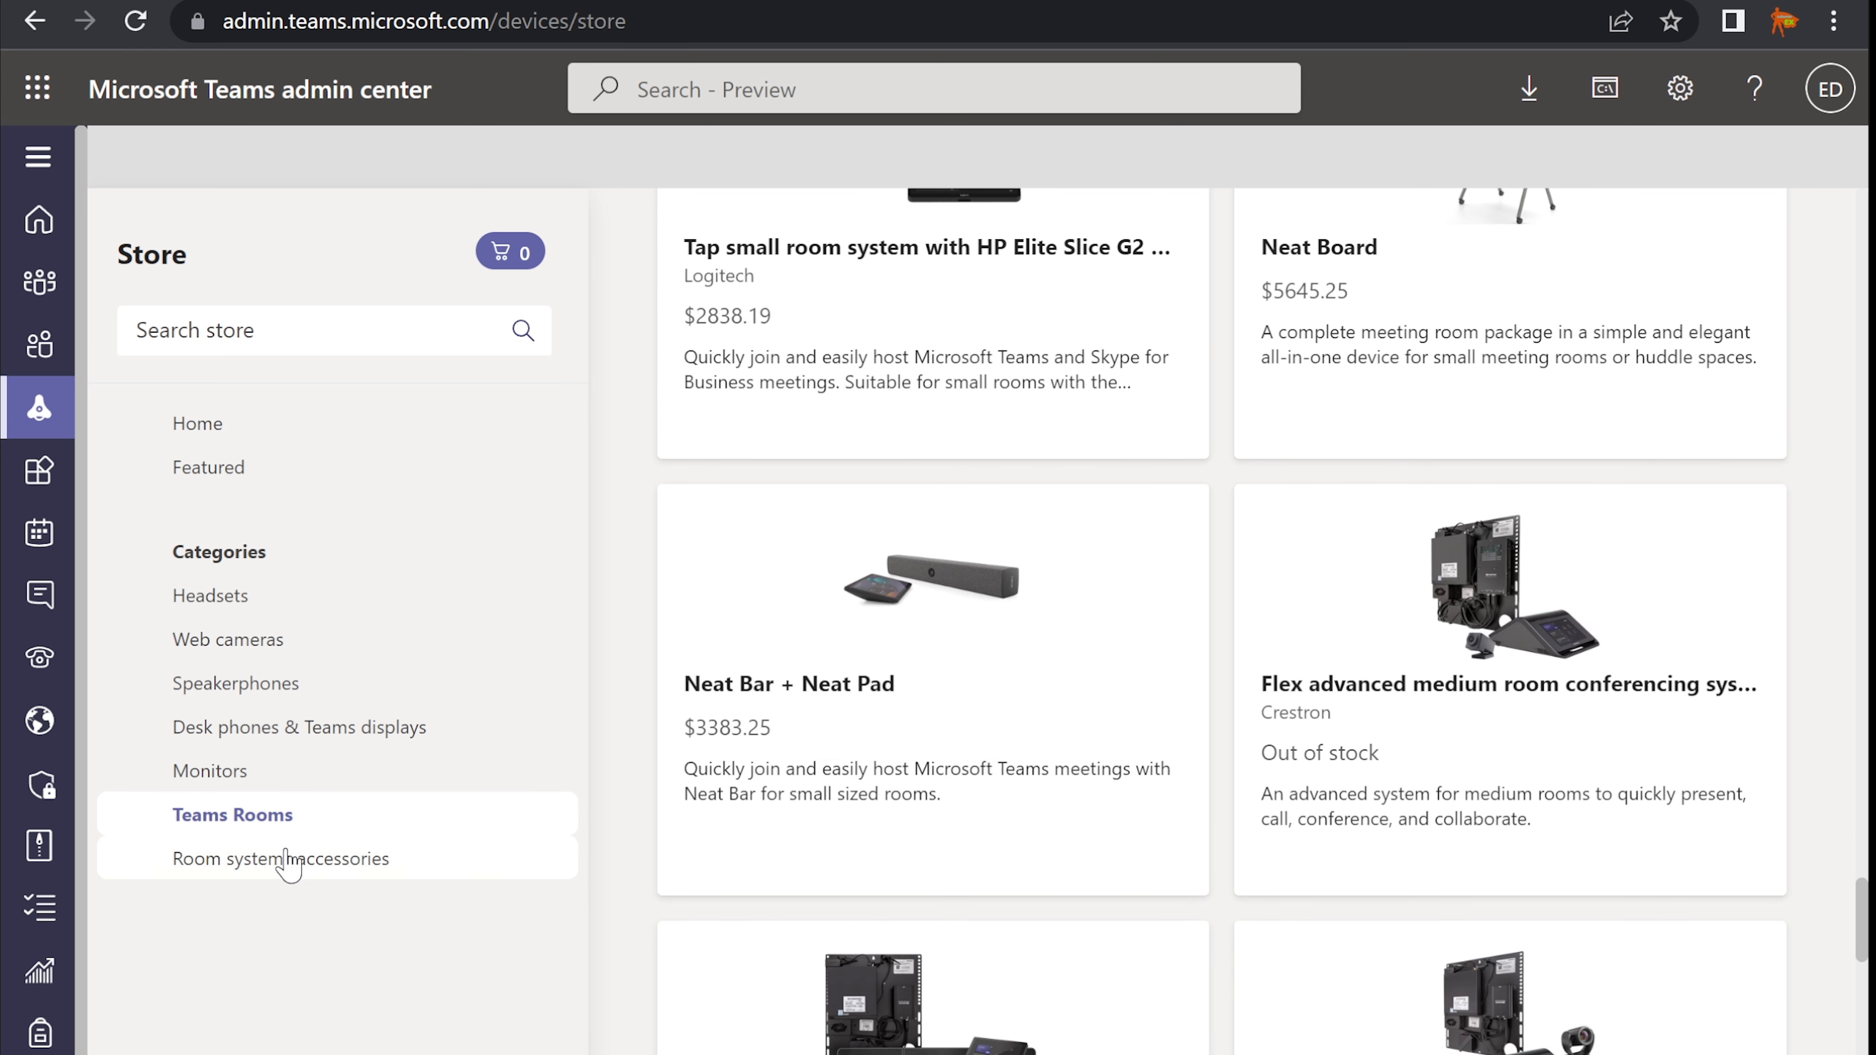
- Show the Room systems accessories products, then switch back to the Notepad notes
{"action": "left_click", "coordinate": [287, 861]}
{"action": "scroll", "coordinate": [913, 802], "scroll_direction": "down", "scroll_amount": 10}
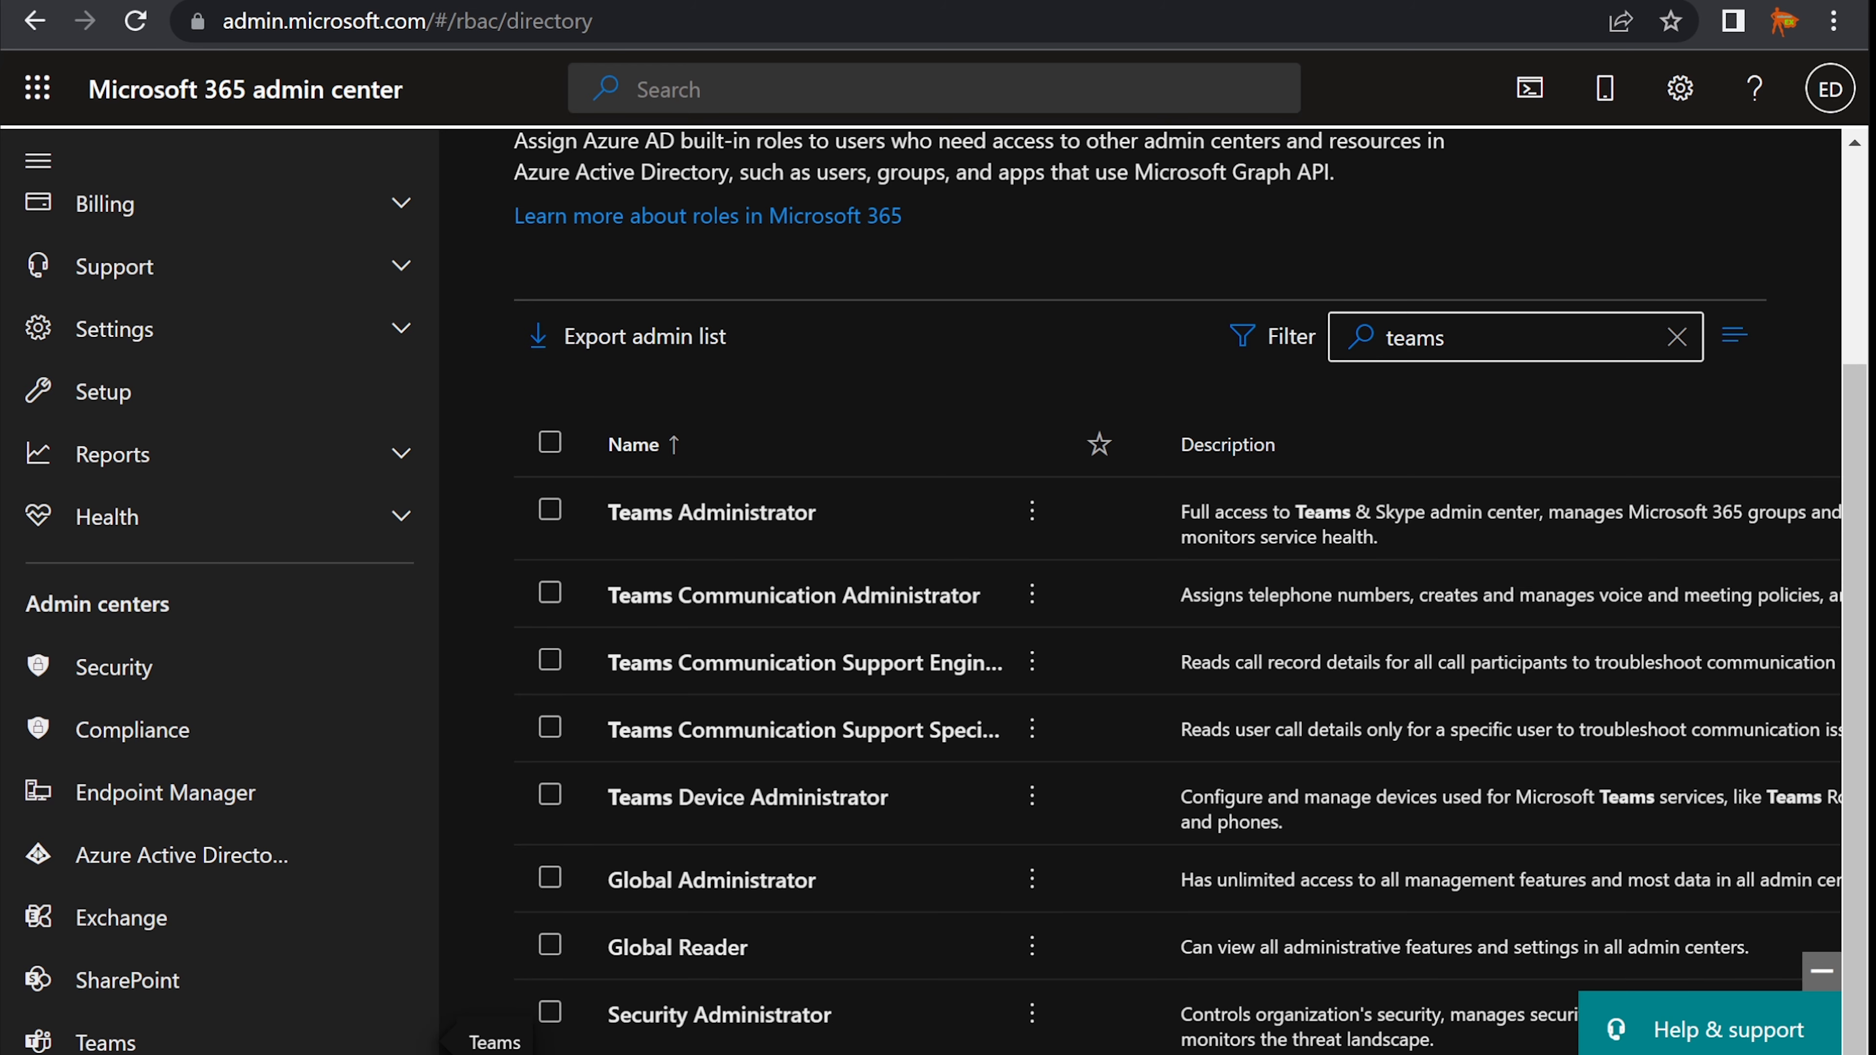
{"action": "key", "text": "alt+Tab"}
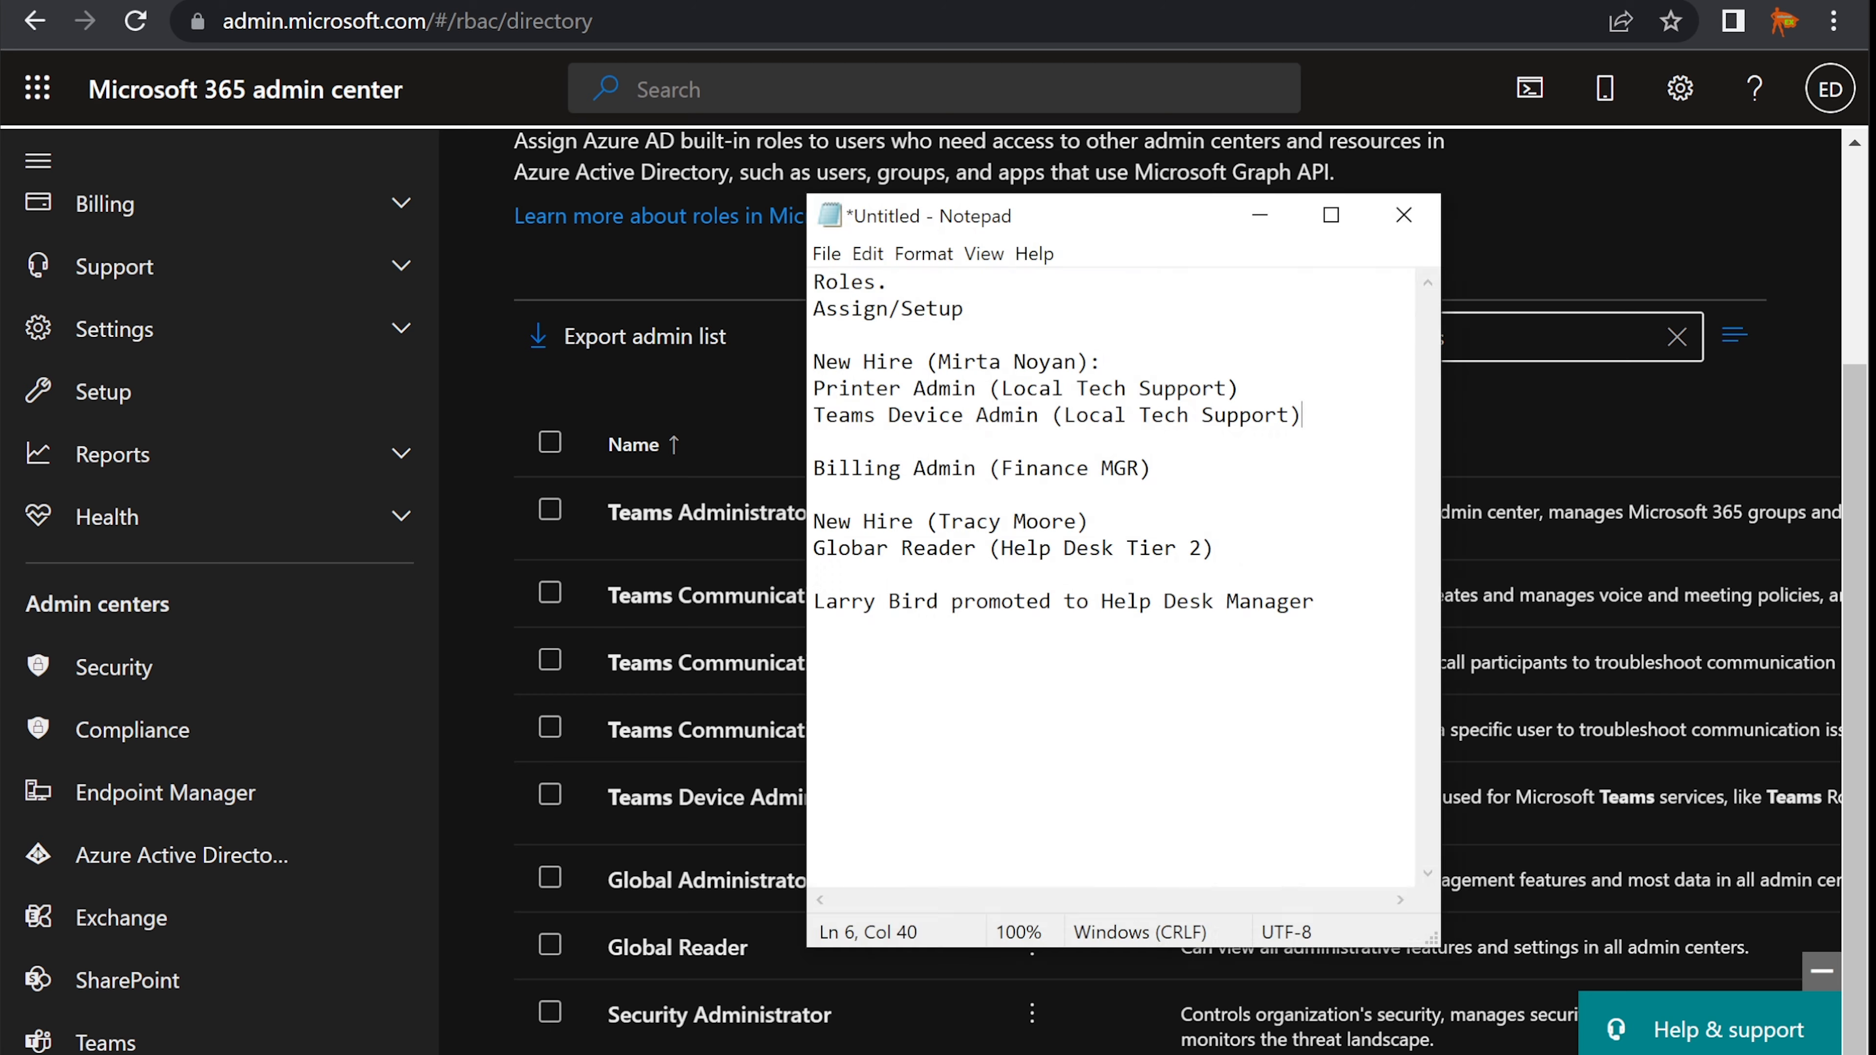
- Note the Teams Device Admin entry, hide Notepad, and go to Users > Active users
{"action": "left_click_drag", "start_coordinate": [813, 416], "coordinate": [1316, 412]}
{"action": "left_click", "coordinate": [1314, 411]}
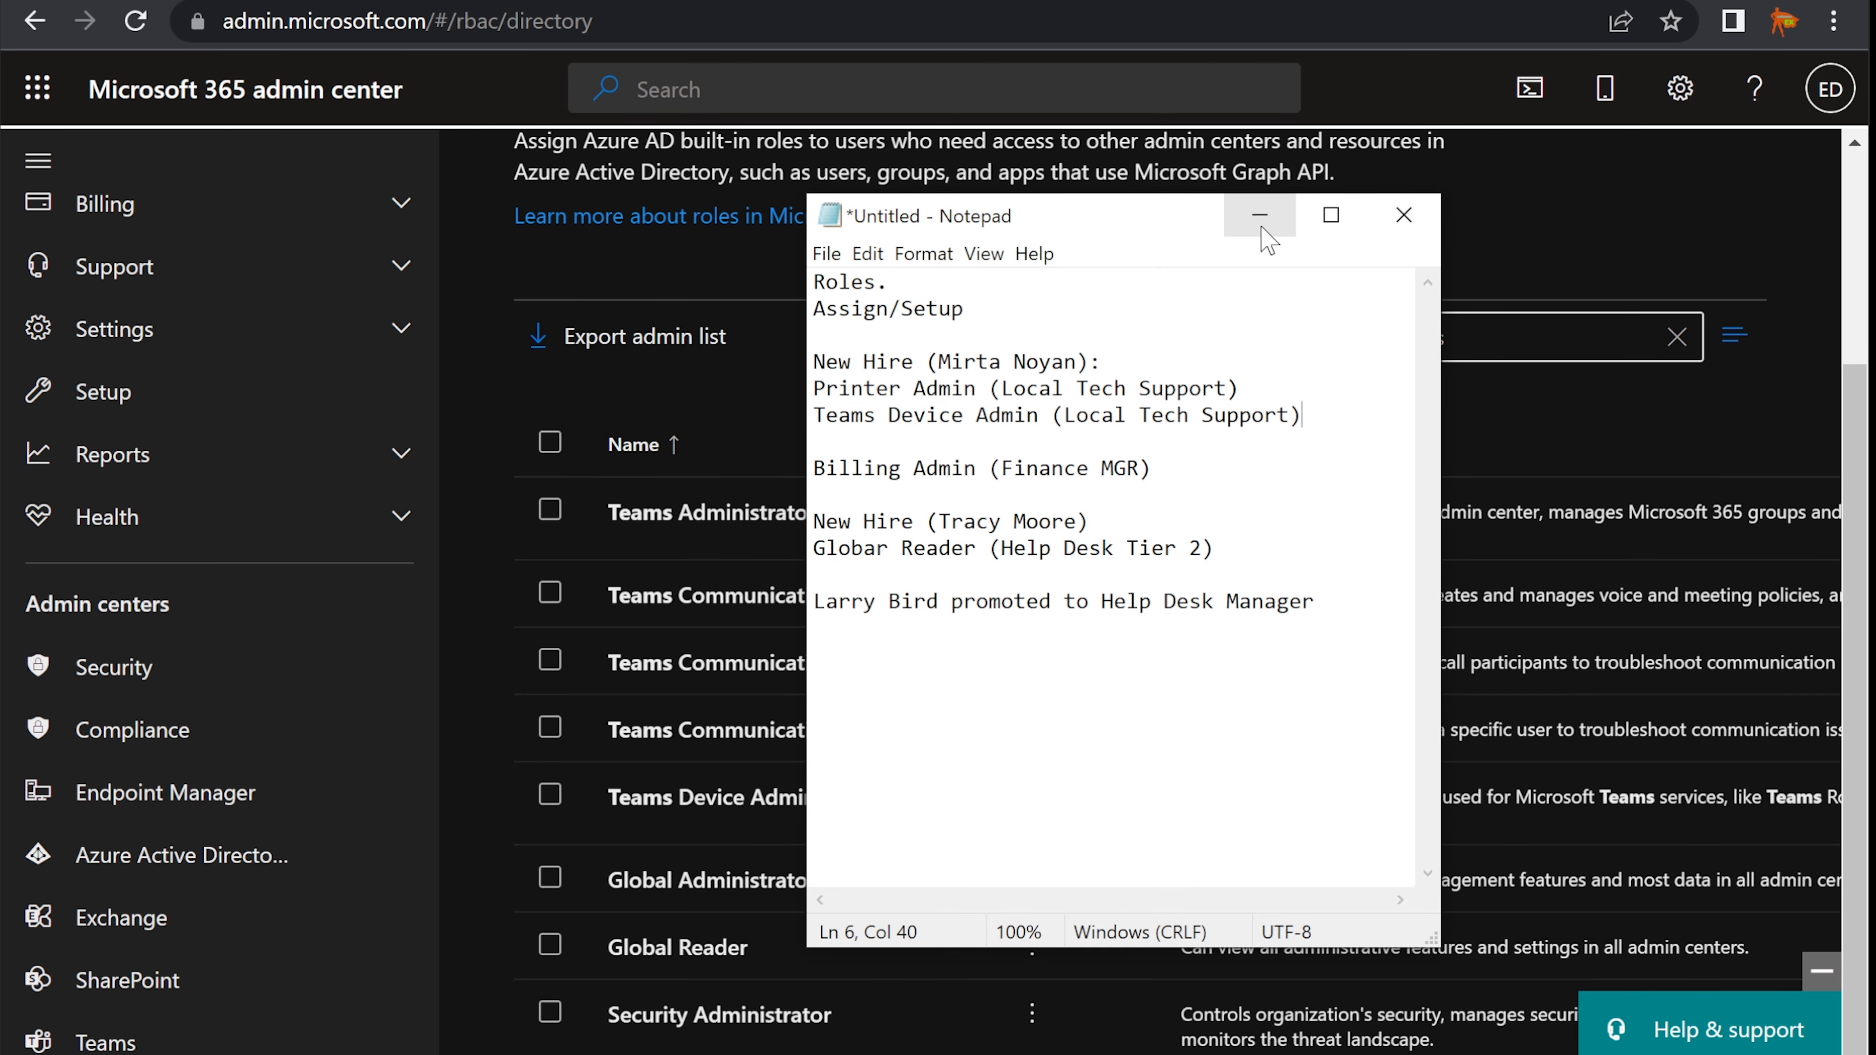
{"action": "left_click", "coordinate": [1259, 214]}
{"action": "scroll", "coordinate": [284, 448], "scroll_direction": "up", "scroll_amount": 5}
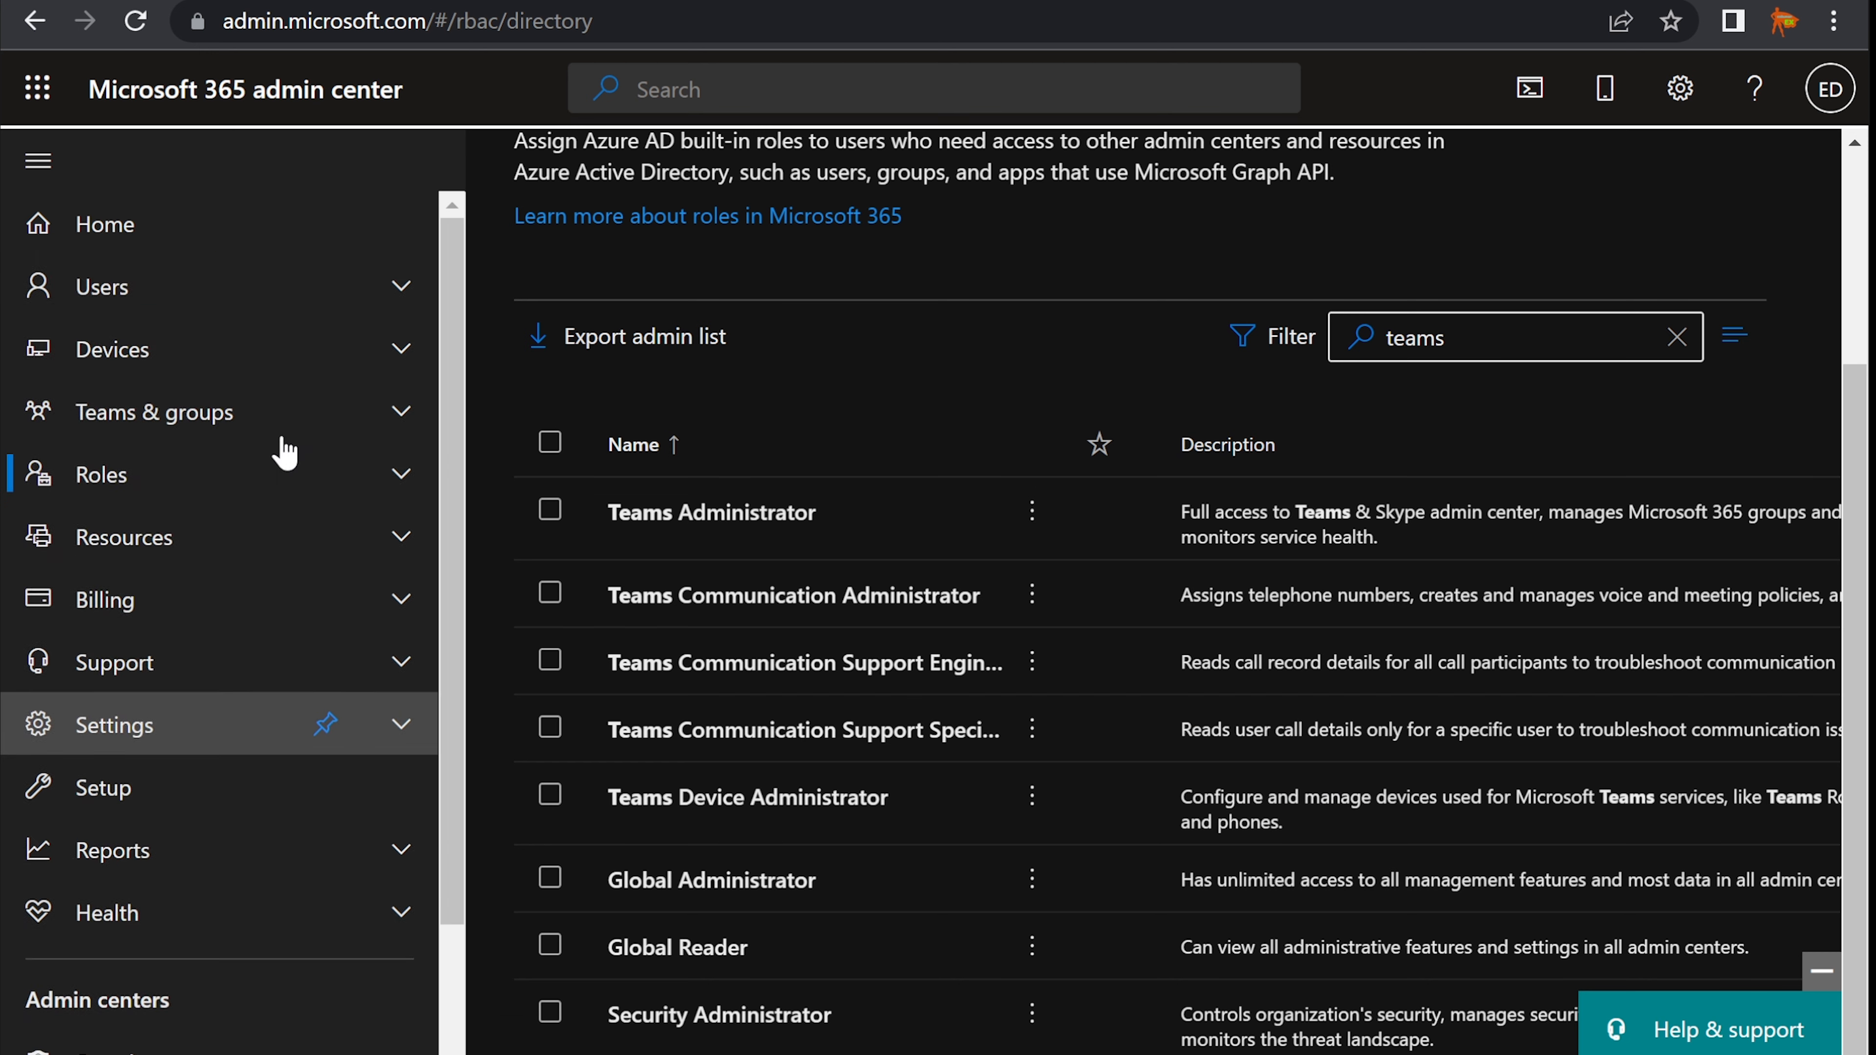
{"action": "left_click", "coordinate": [148, 286]}
{"action": "left_click", "coordinate": [159, 344]}
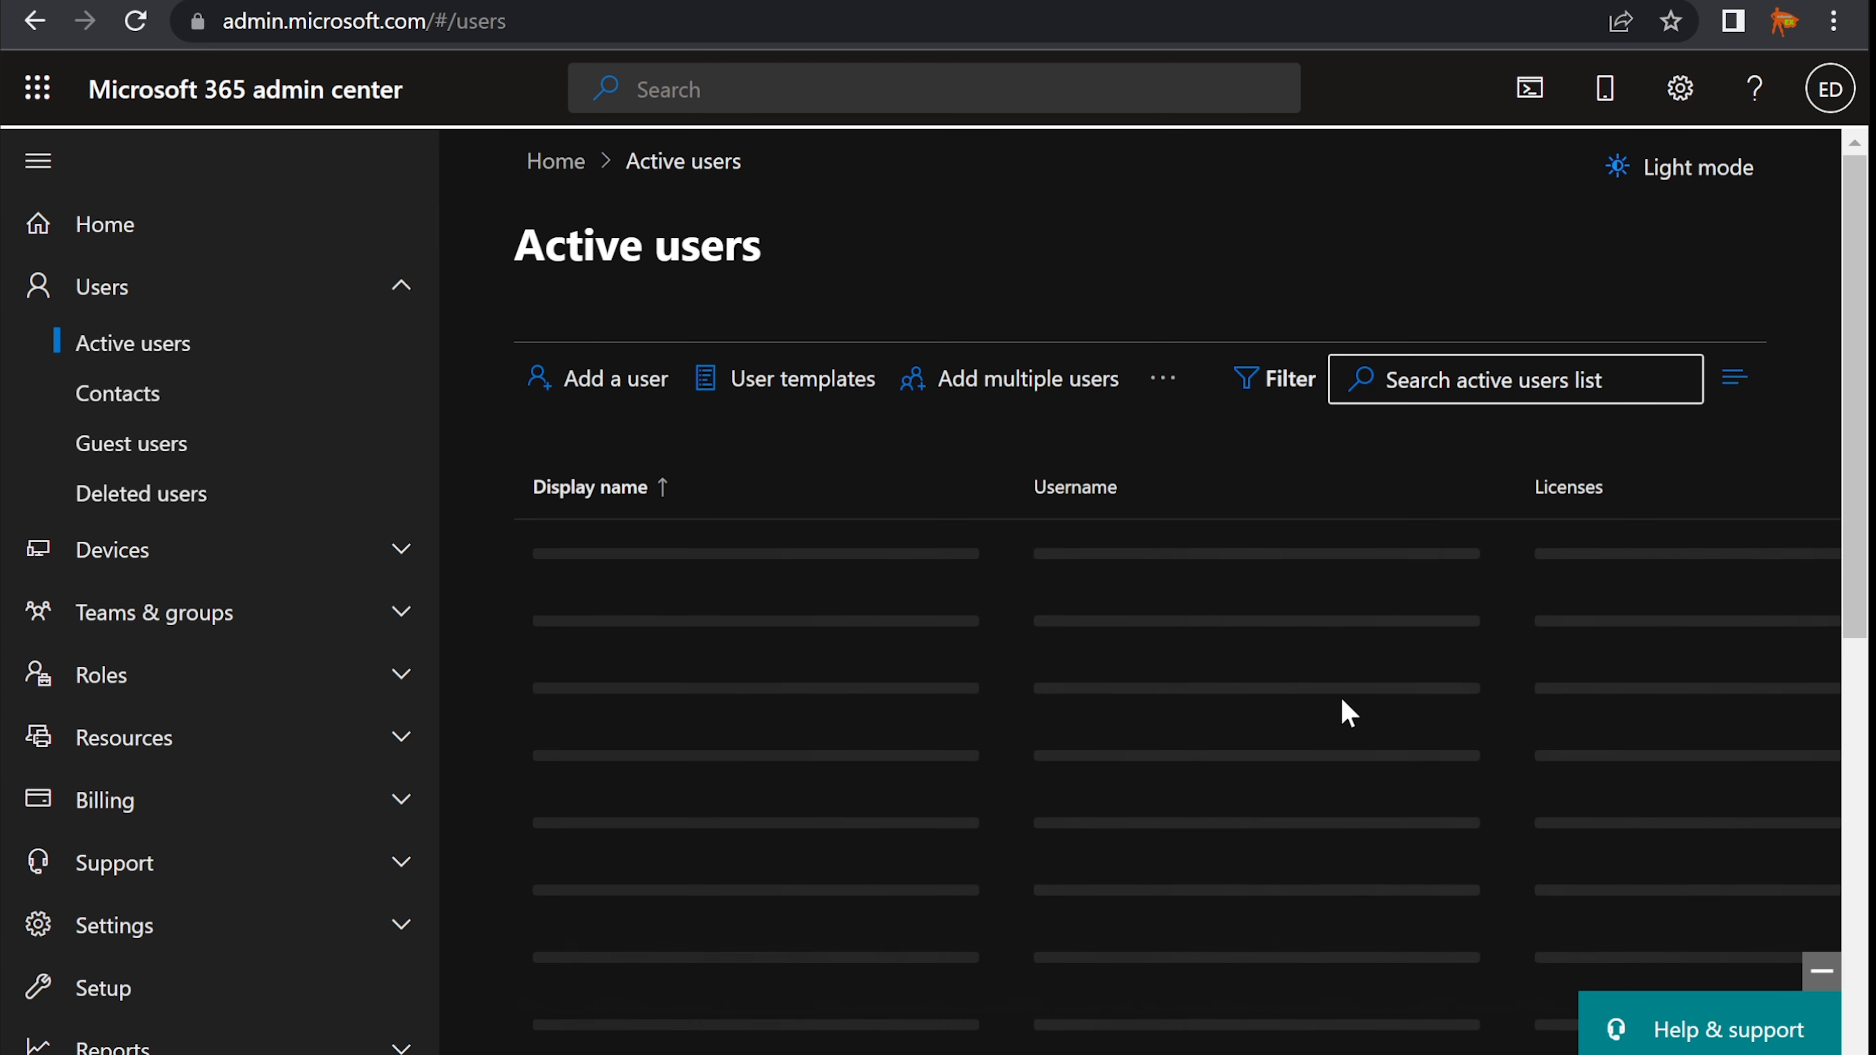
- Review the new hire's Printer Admin and Teams Device Admin lines, then move Notepad aside
{"action": "key", "text": "alt+Tab"}
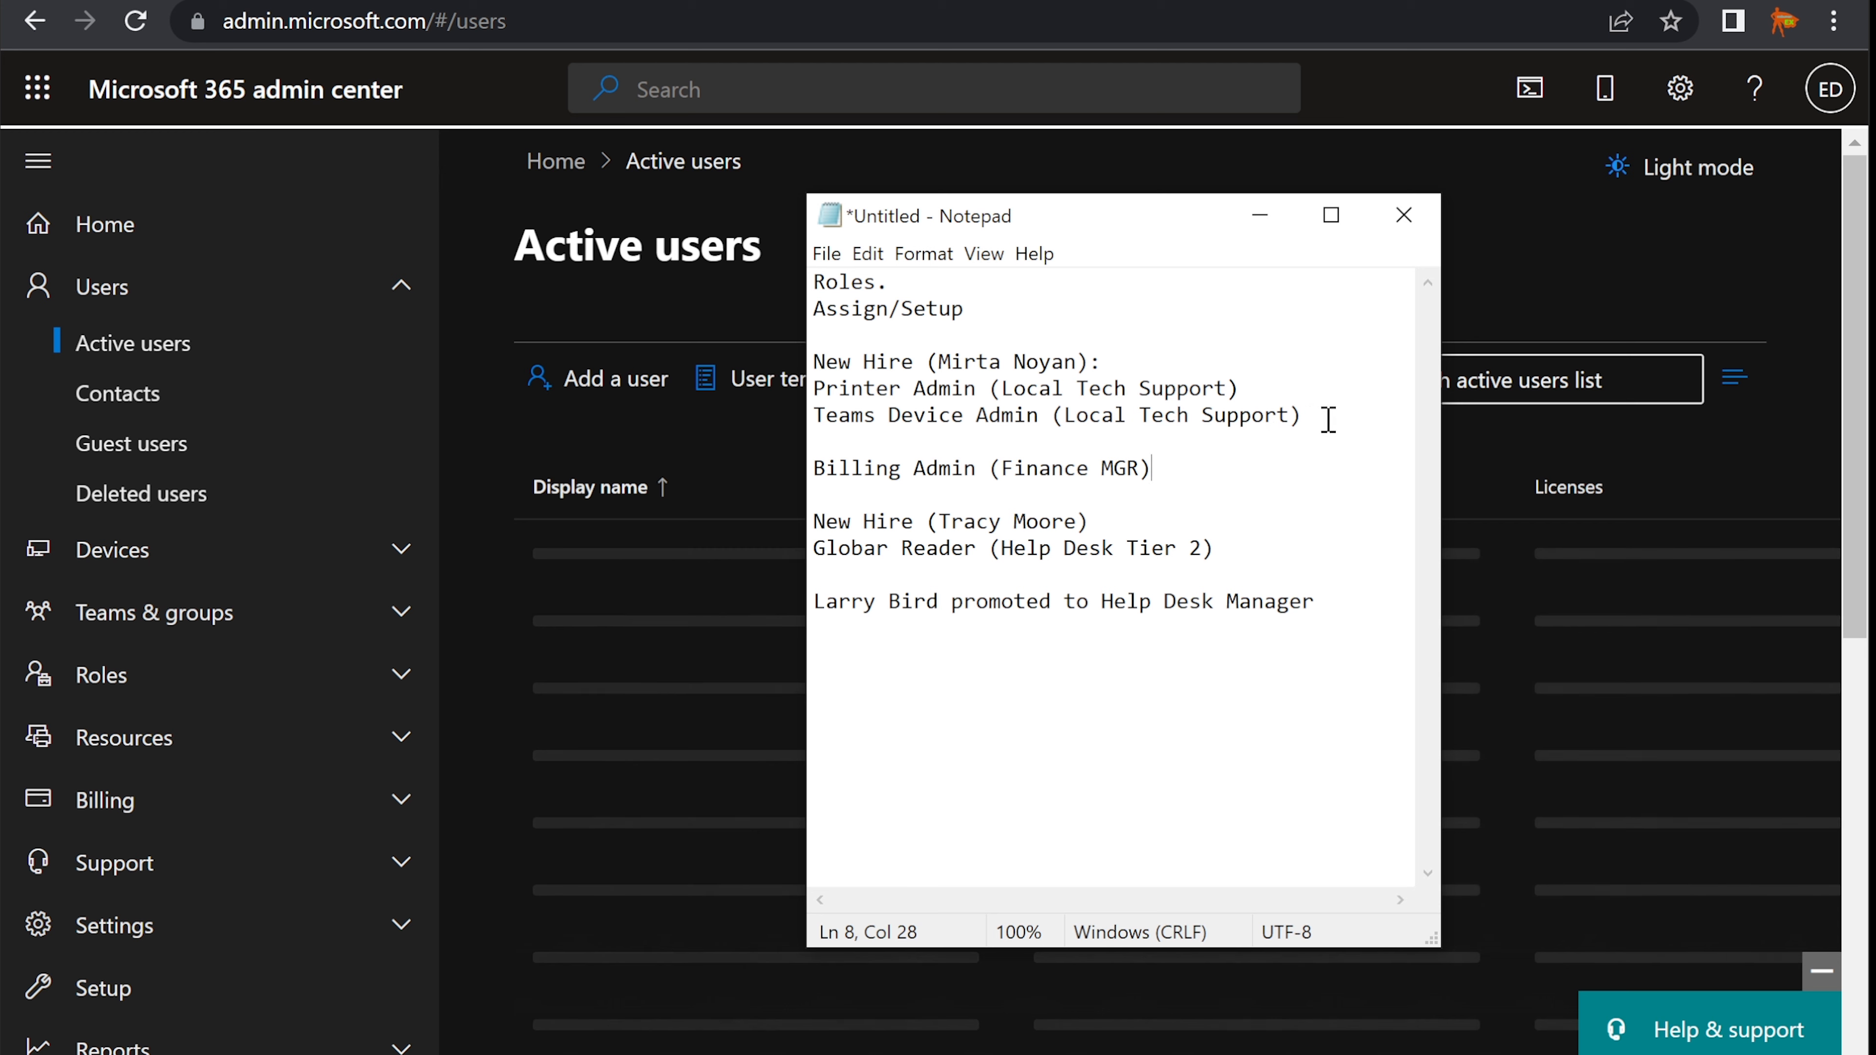
{"action": "left_click_drag", "start_coordinate": [1323, 415], "coordinate": [781, 364]}
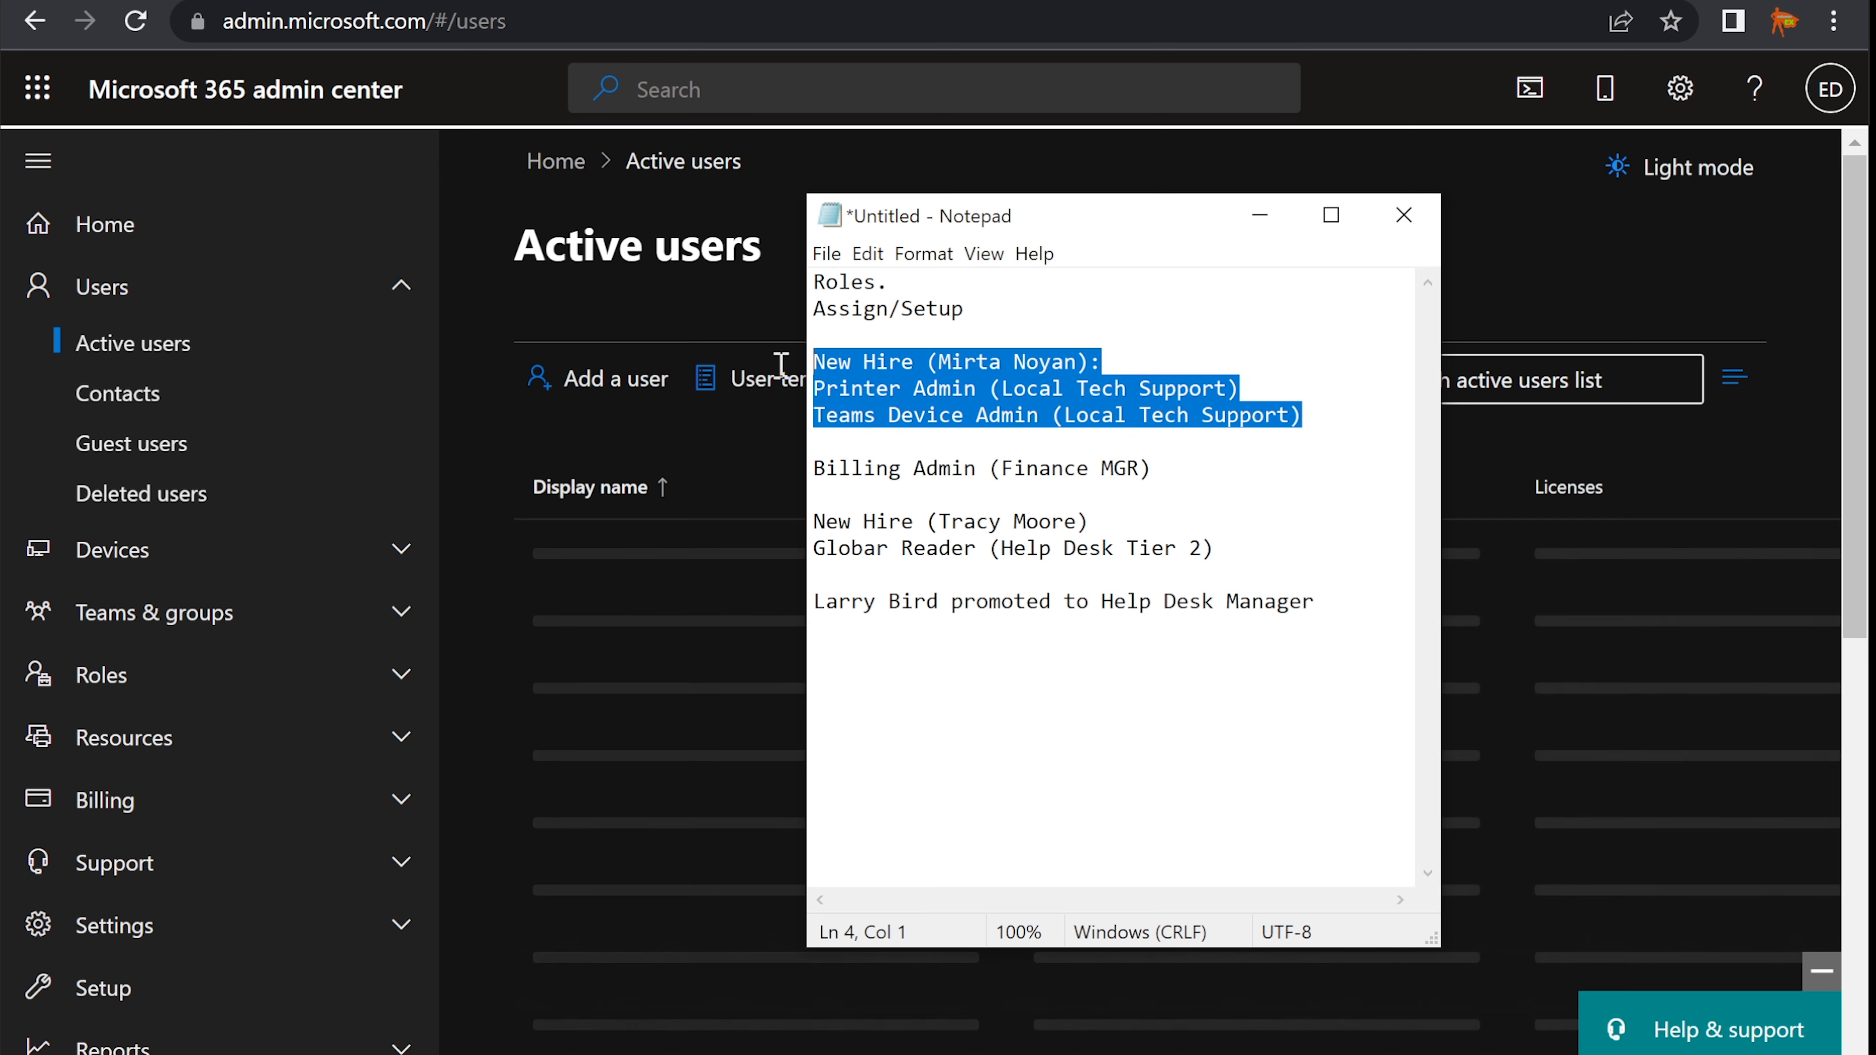
{"action": "left_click", "coordinate": [890, 414]}
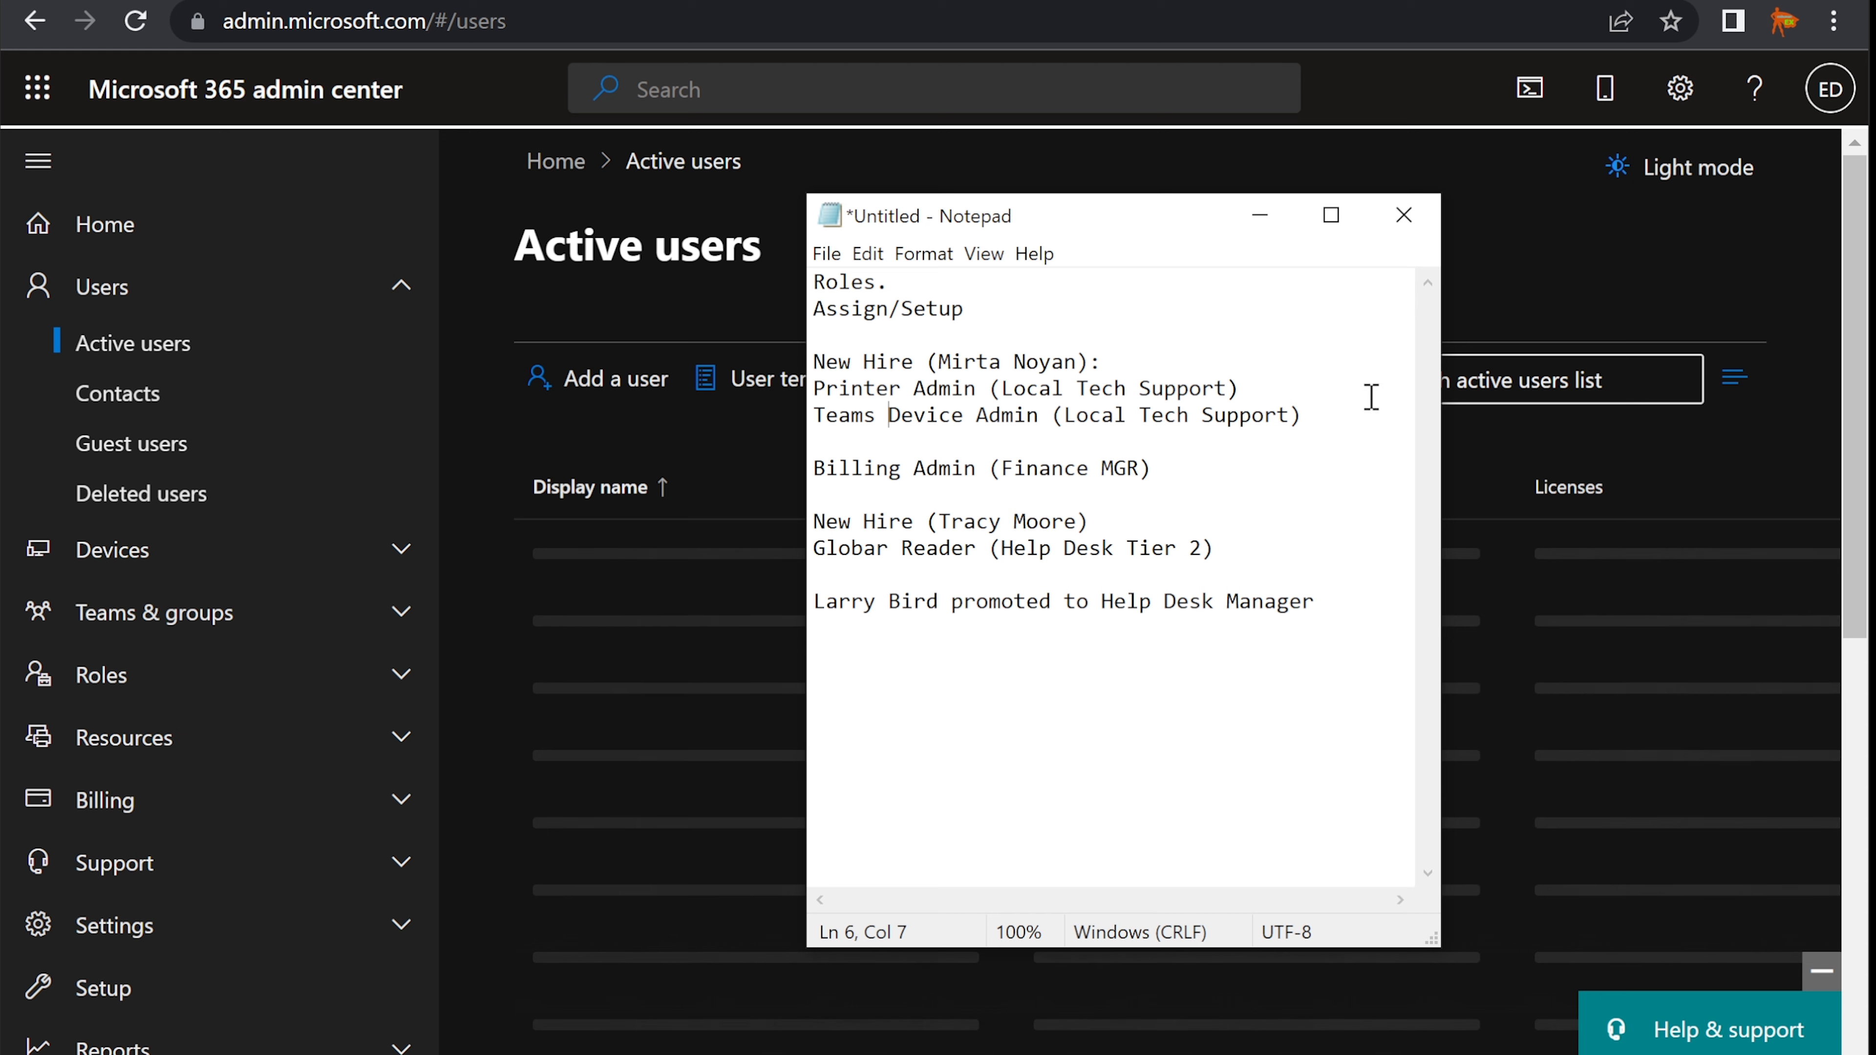
{"action": "left_click", "coordinate": [1321, 414]}
{"action": "left_click_drag", "start_coordinate": [1319, 414], "coordinate": [814, 380]}
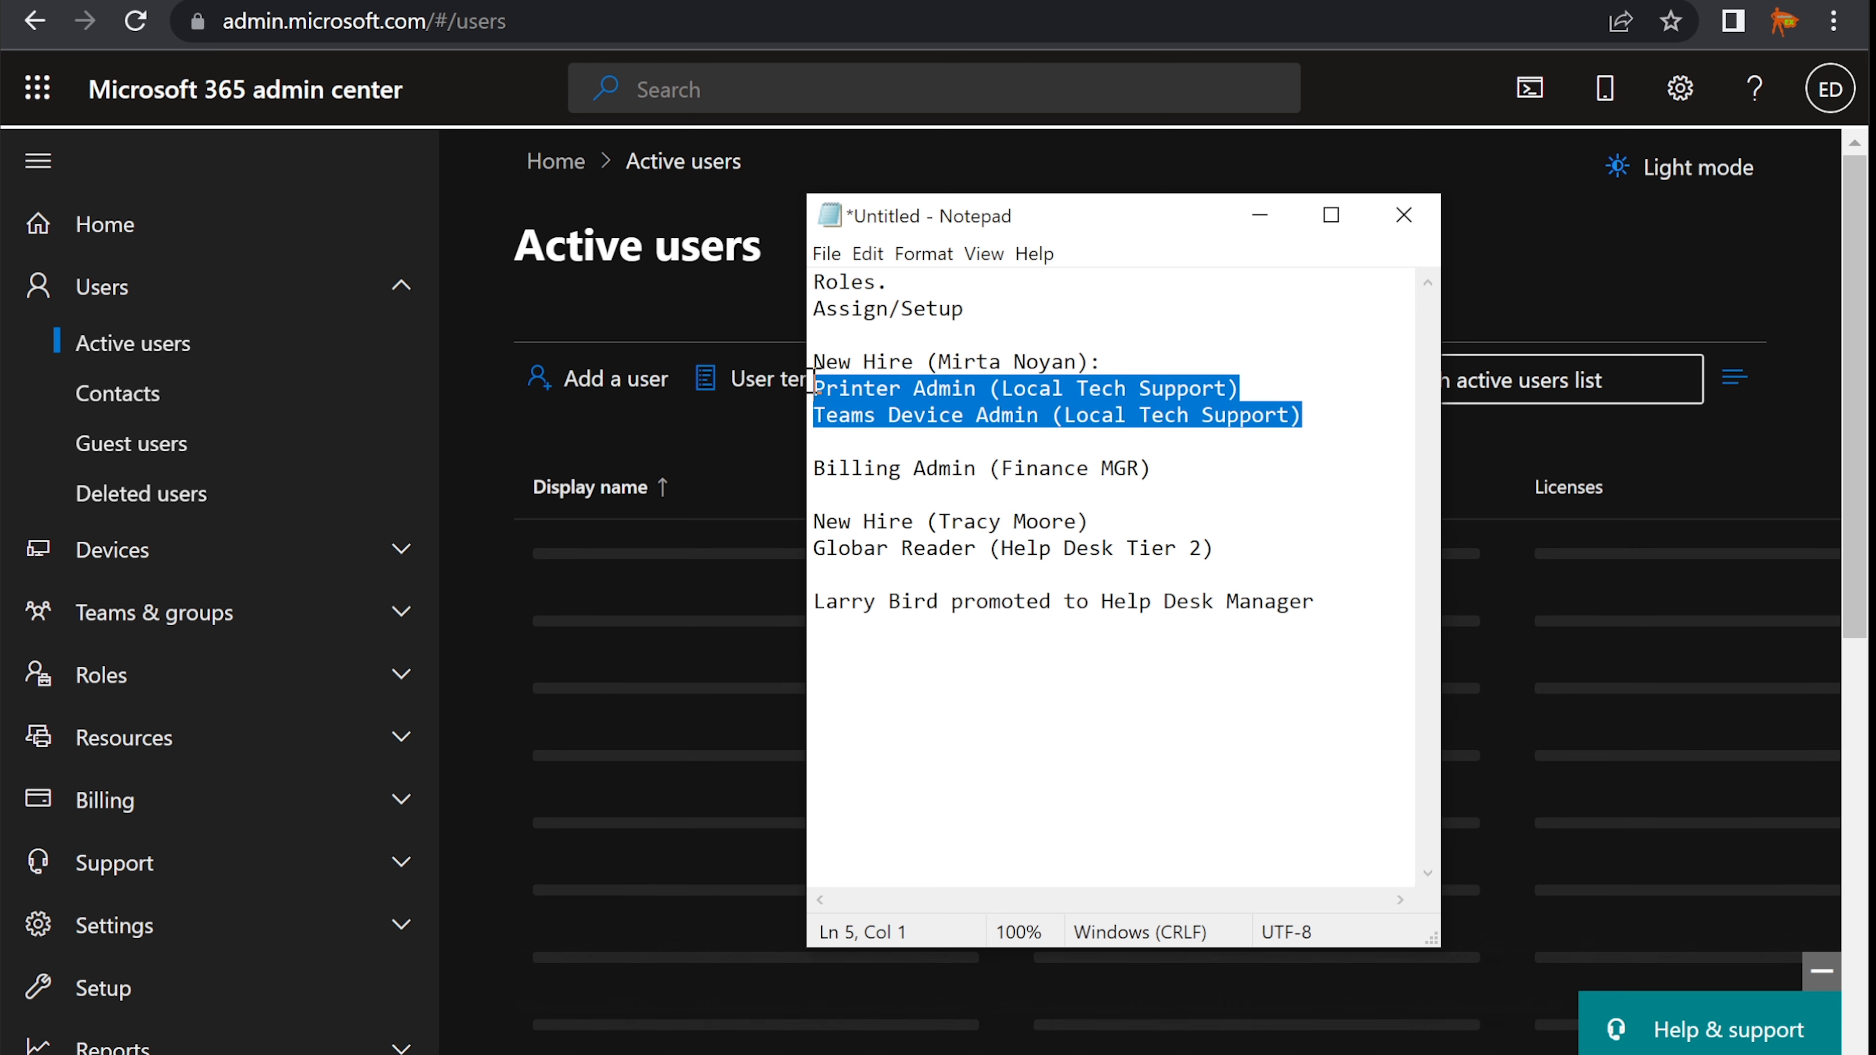
{"action": "left_click", "coordinate": [1099, 361]}
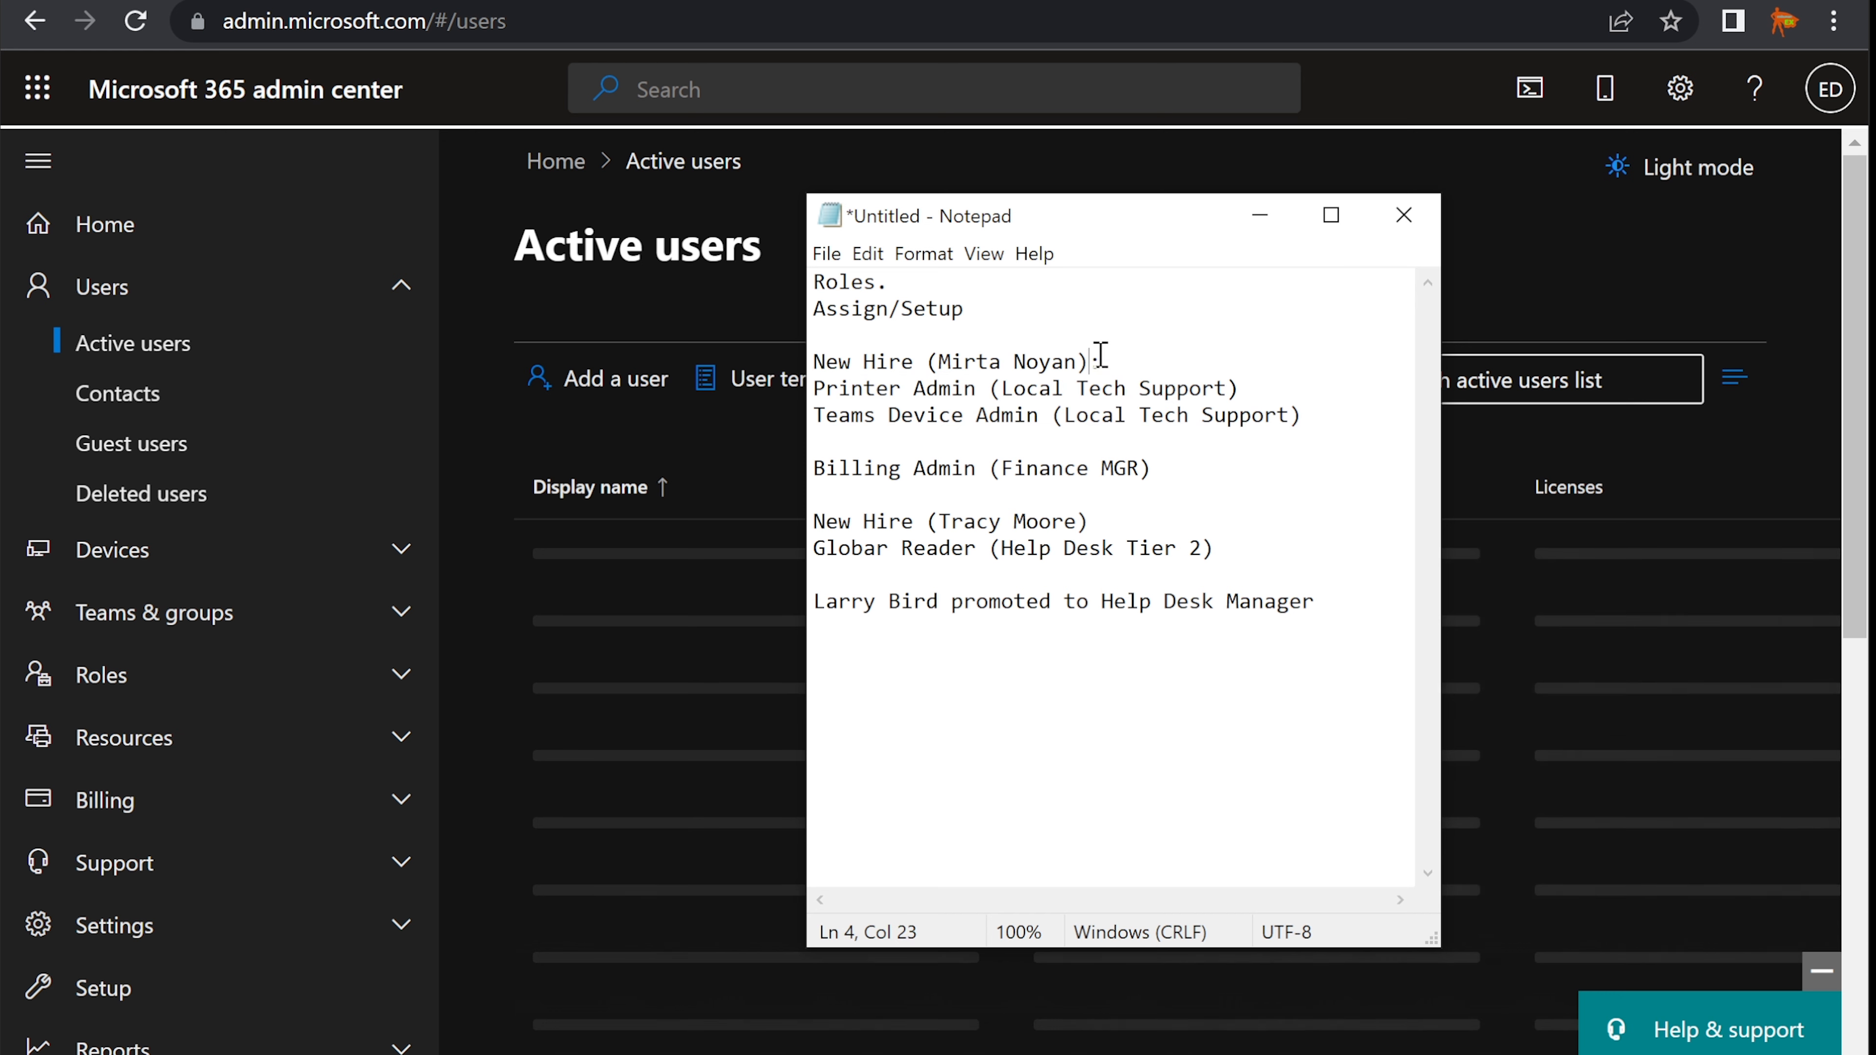
{"action": "left_click_drag", "start_coordinate": [1309, 415], "coordinate": [808, 392]}
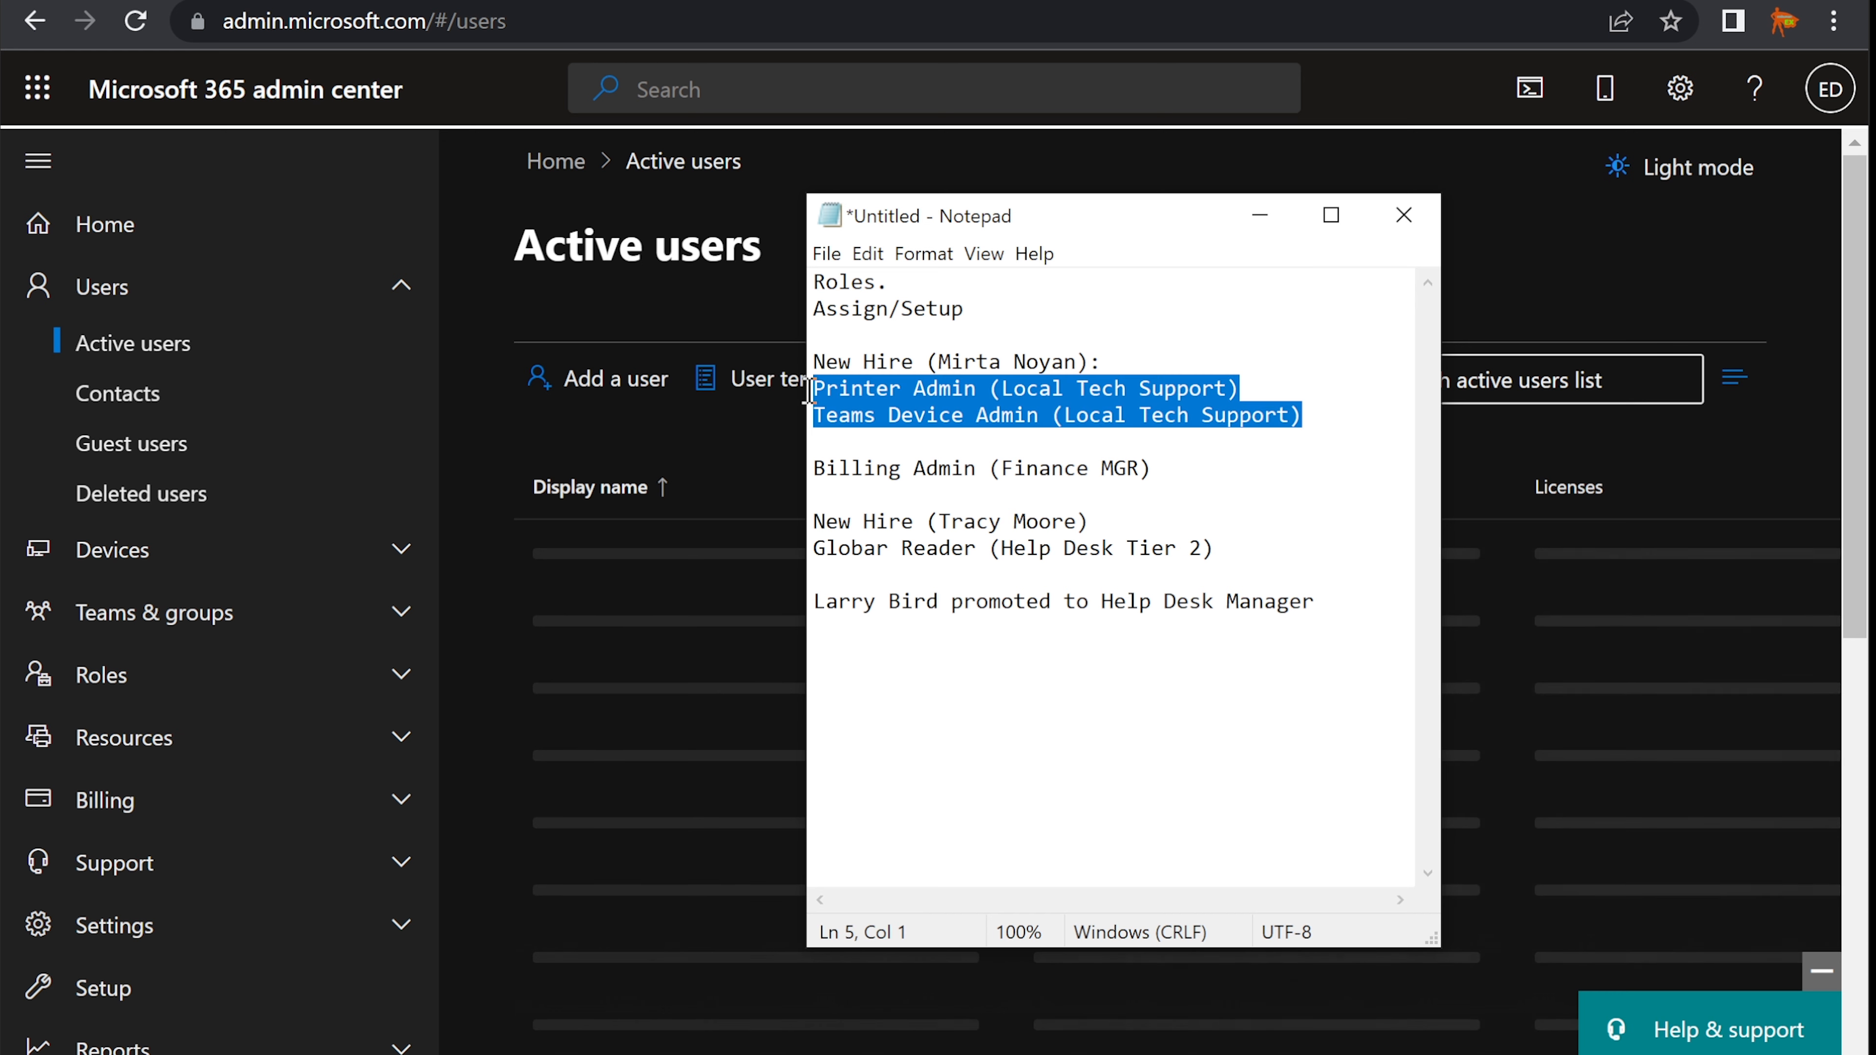
{"action": "left_click", "coordinate": [1142, 356]}
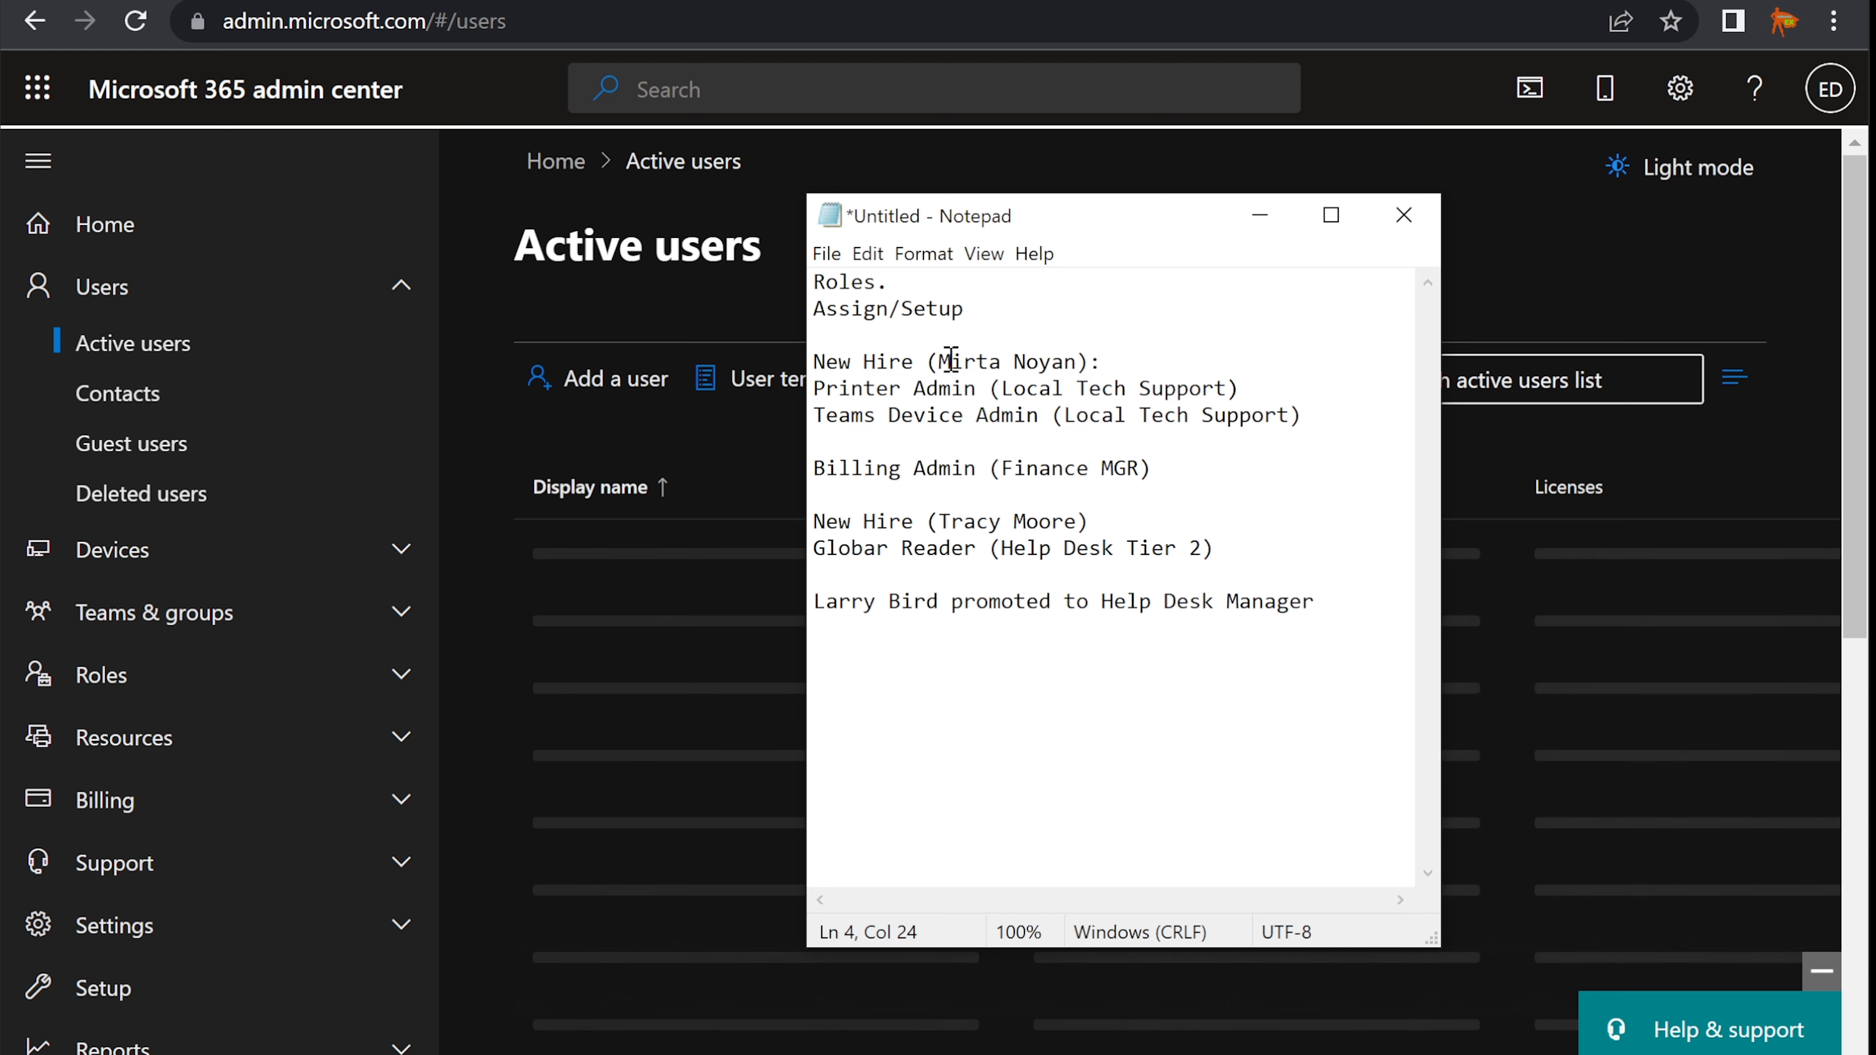
{"action": "left_click_drag", "start_coordinate": [940, 362], "coordinate": [1076, 355]}
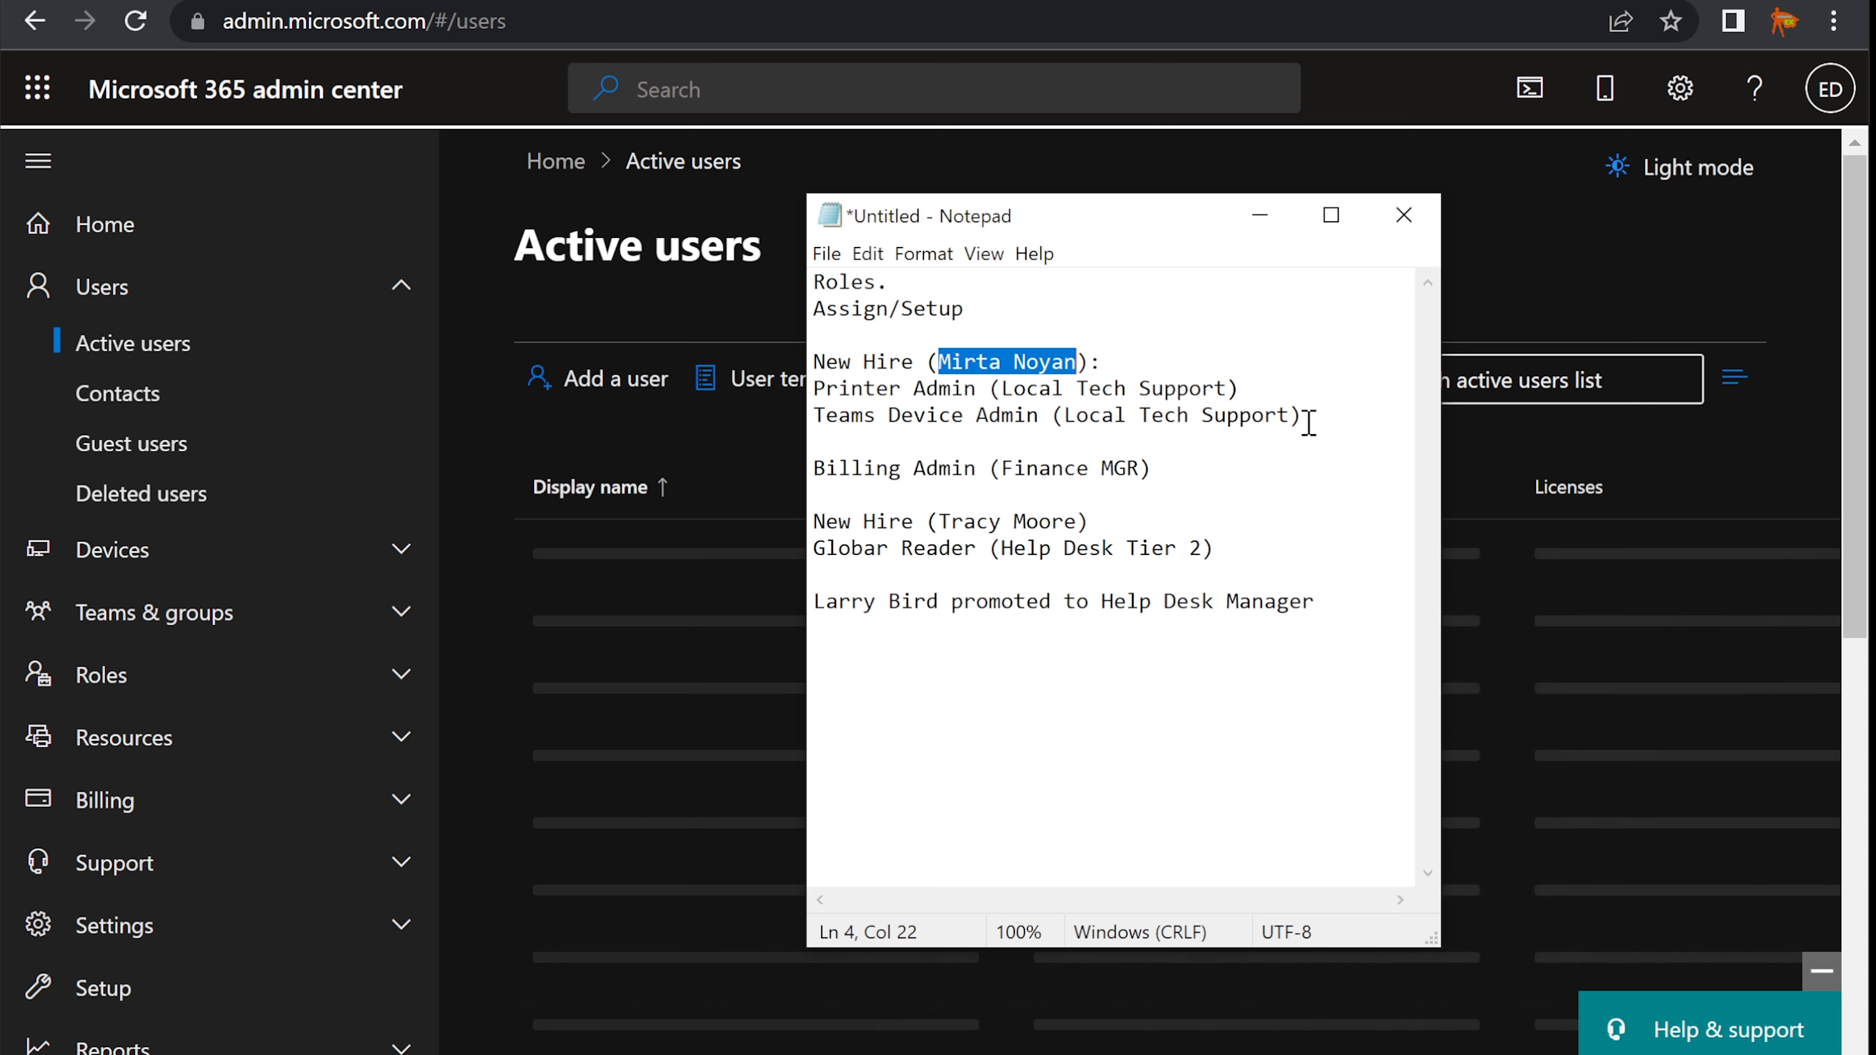
{"action": "left_click_drag", "start_coordinate": [1308, 422], "coordinate": [851, 380]}
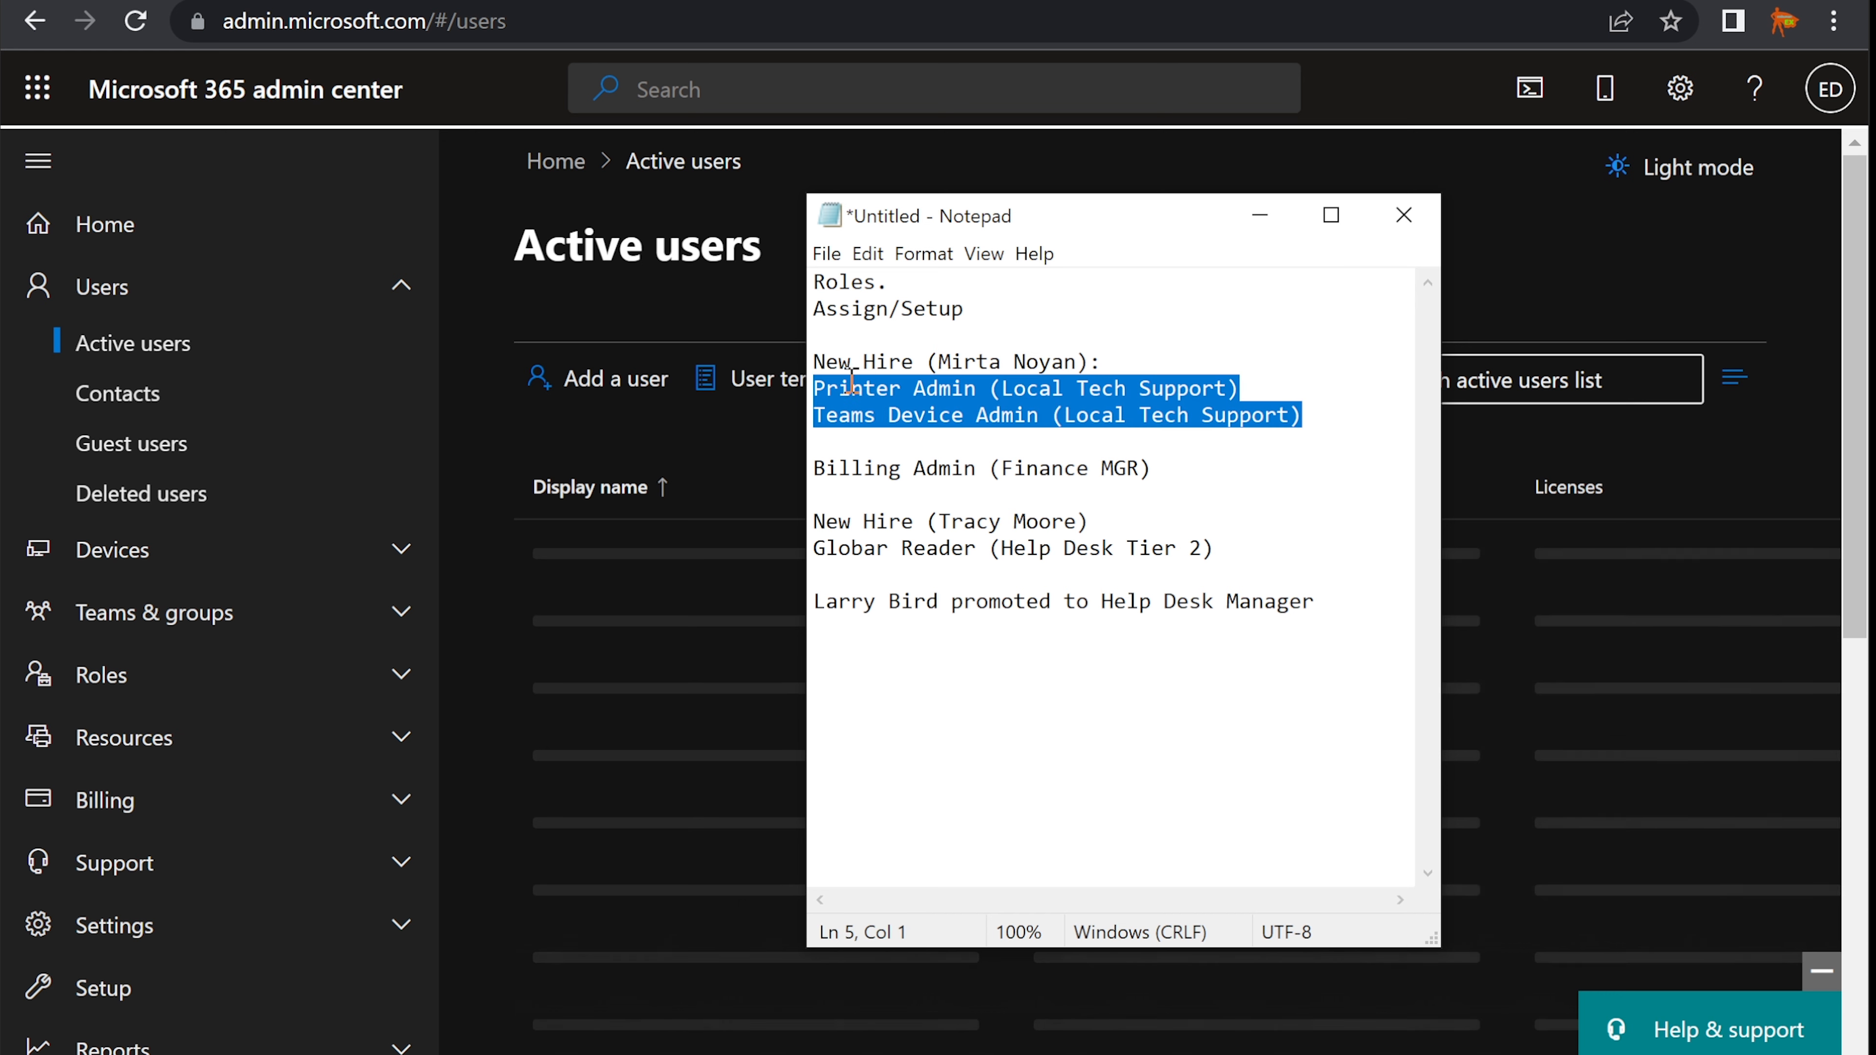
{"action": "left_click", "coordinate": [850, 383]}
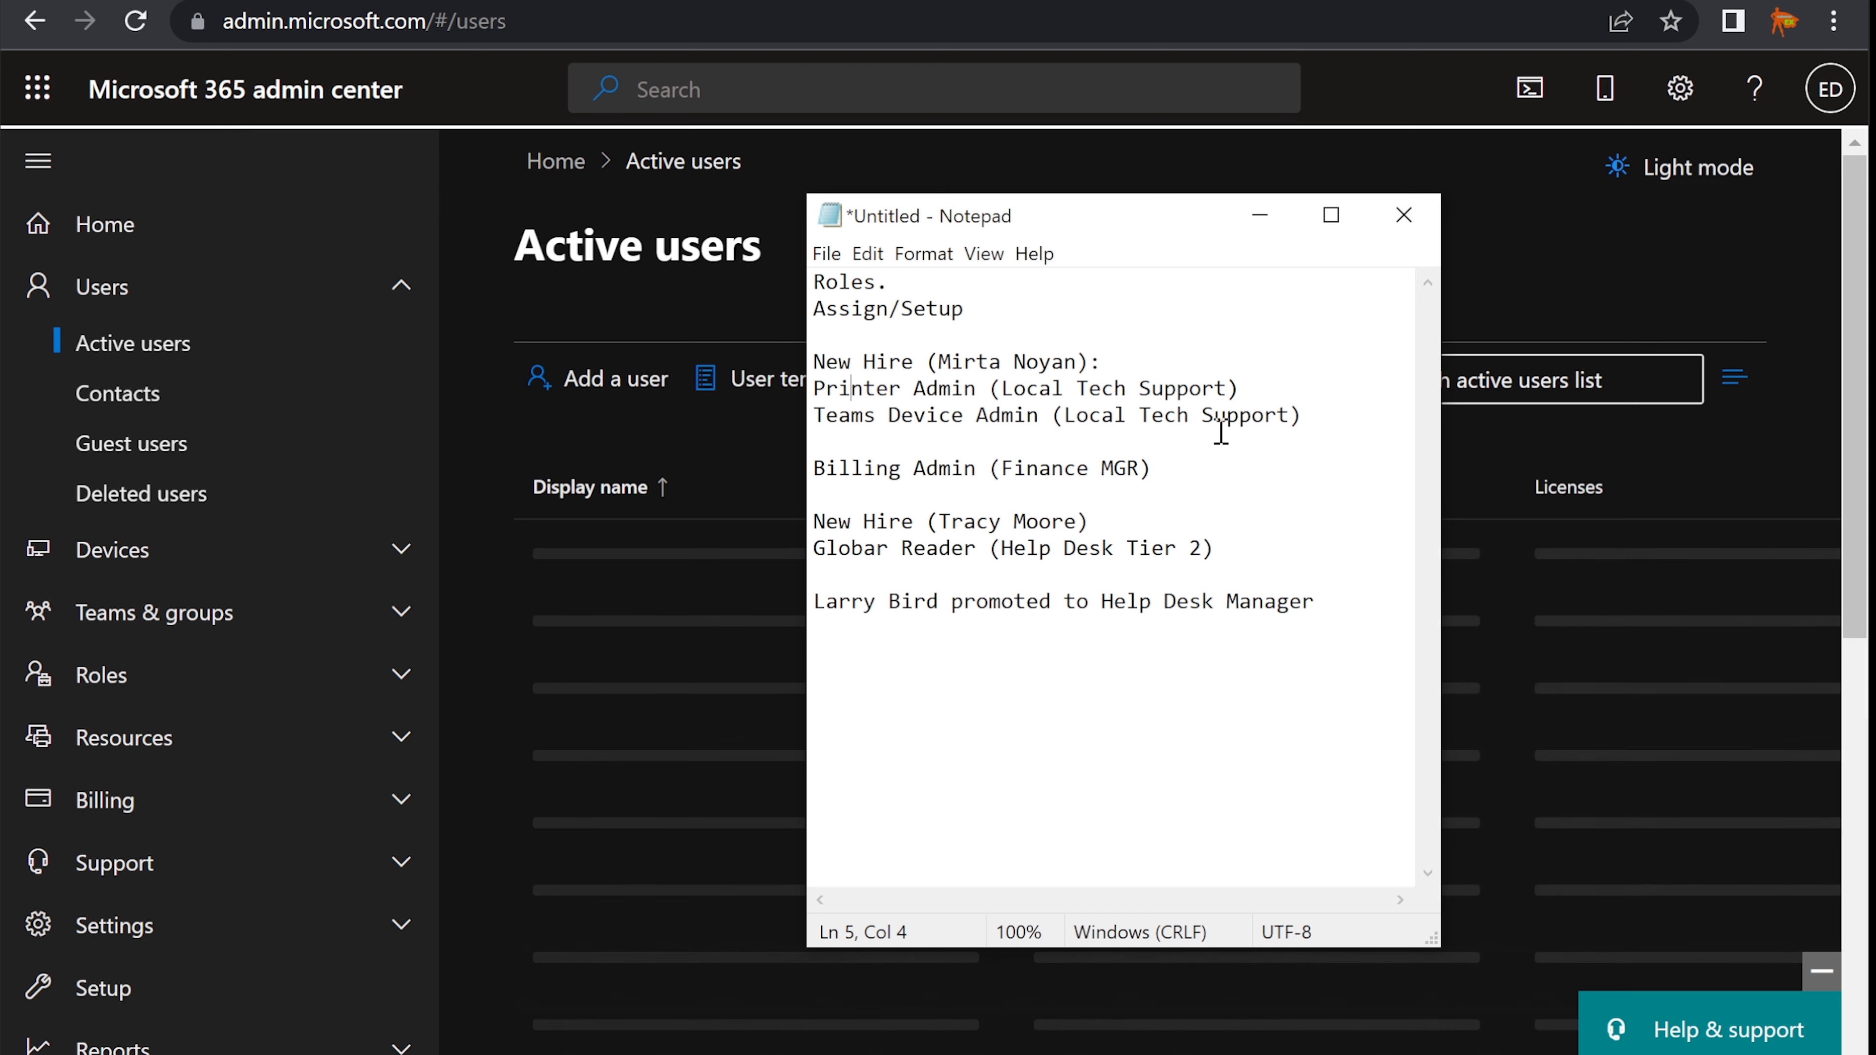
{"action": "left_click_drag", "start_coordinate": [1141, 225], "coordinate": [1426, 242]}
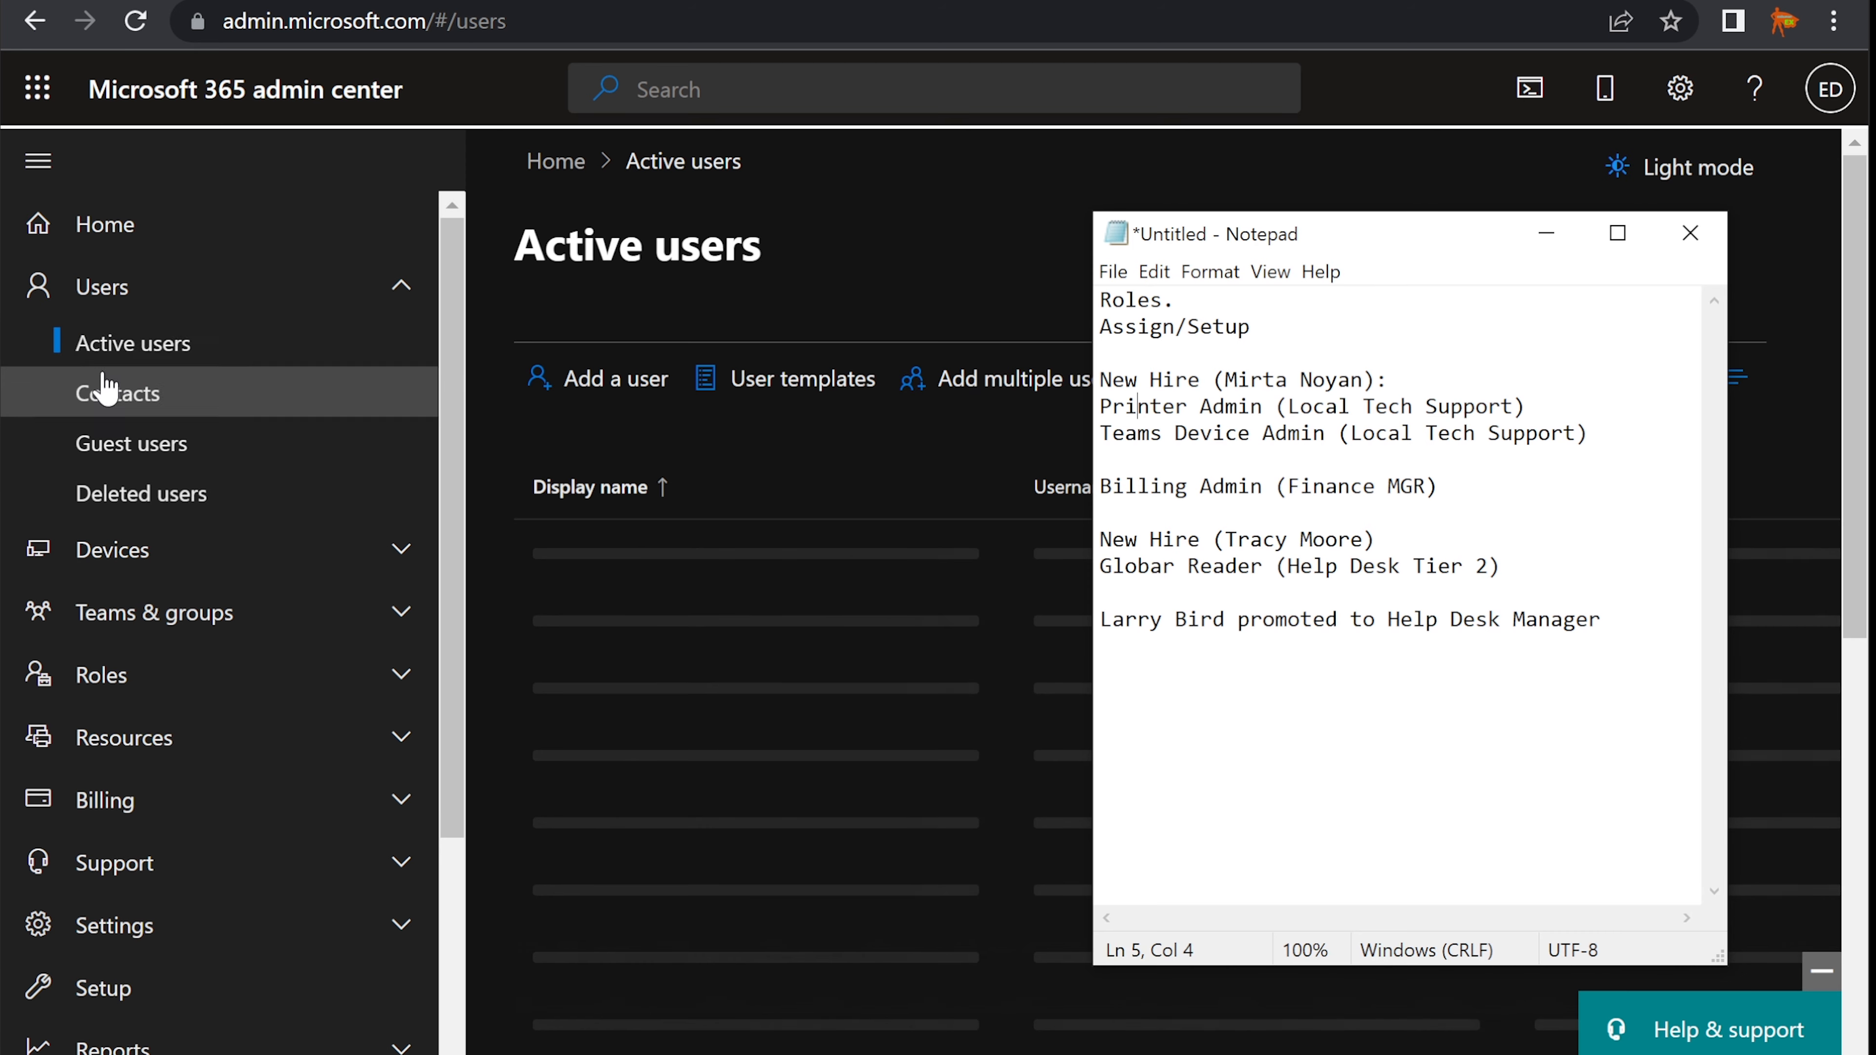
- Reload the Active users page and bring the role notes back up
{"action": "left_click", "coordinate": [126, 346]}
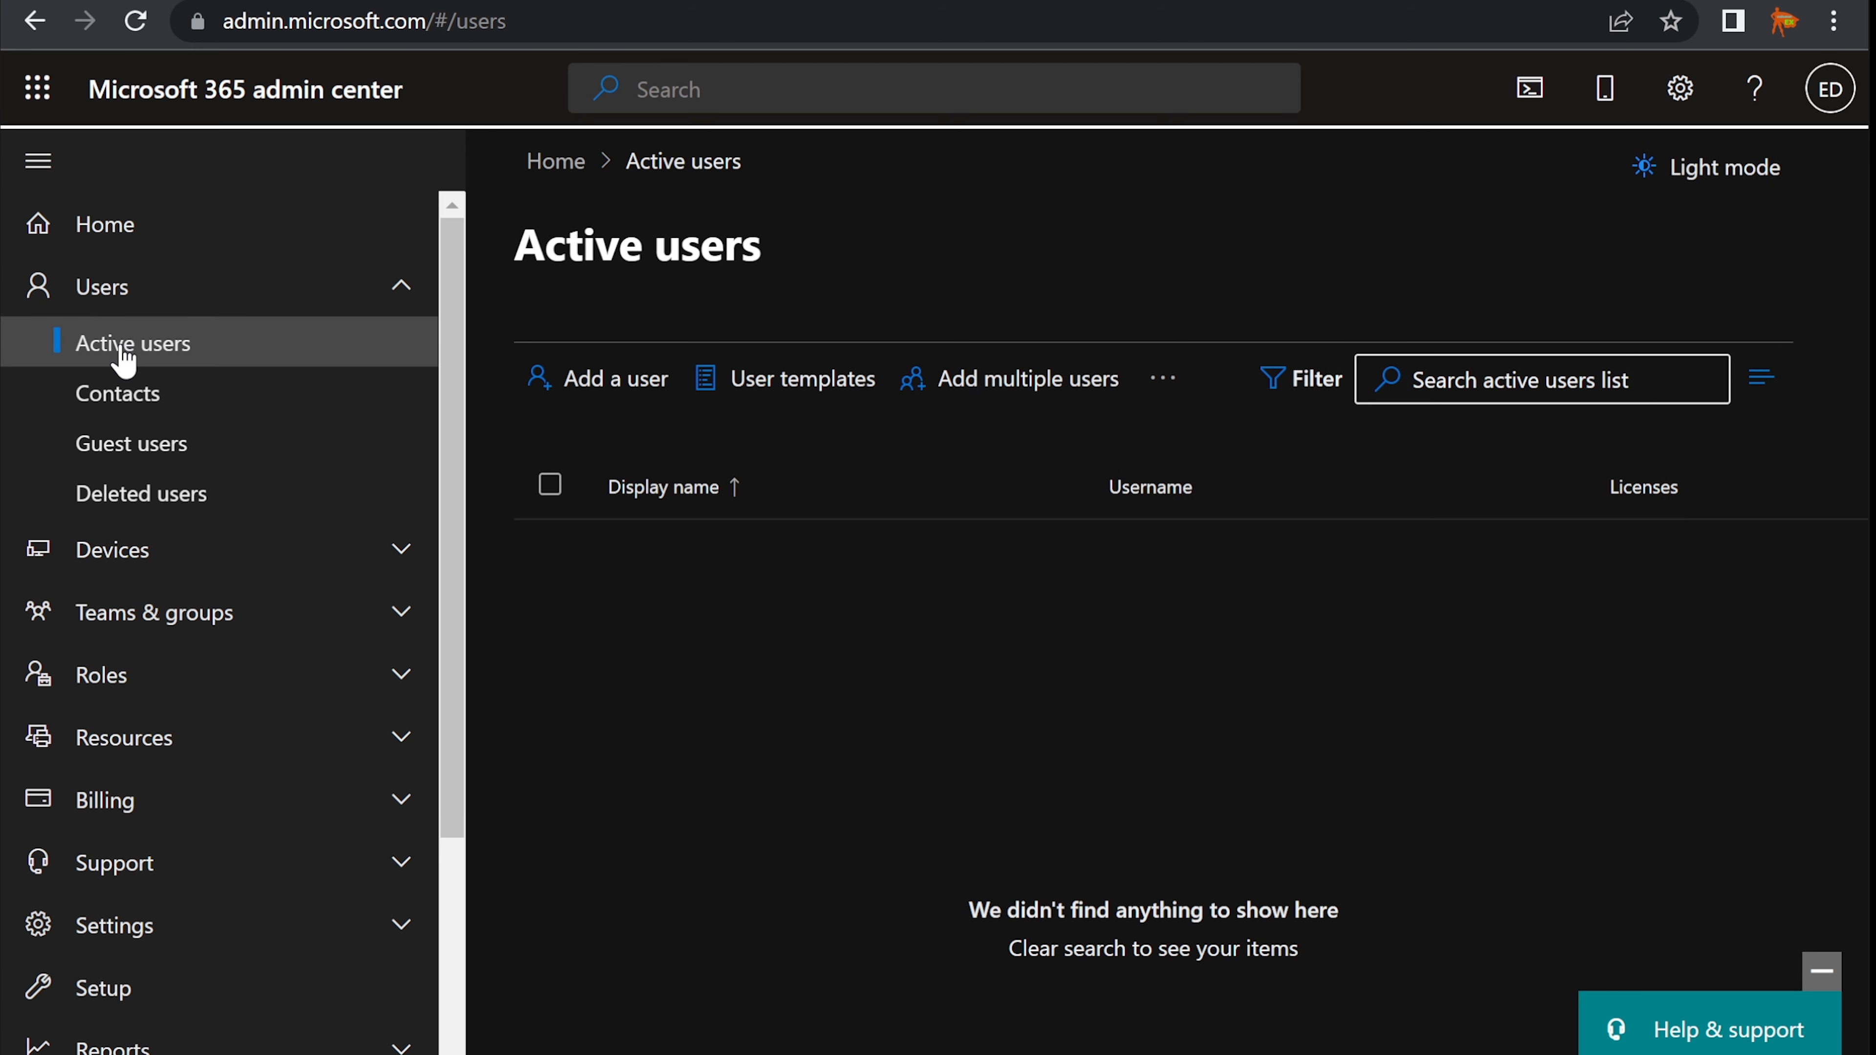
{"action": "left_click", "coordinate": [135, 21]}
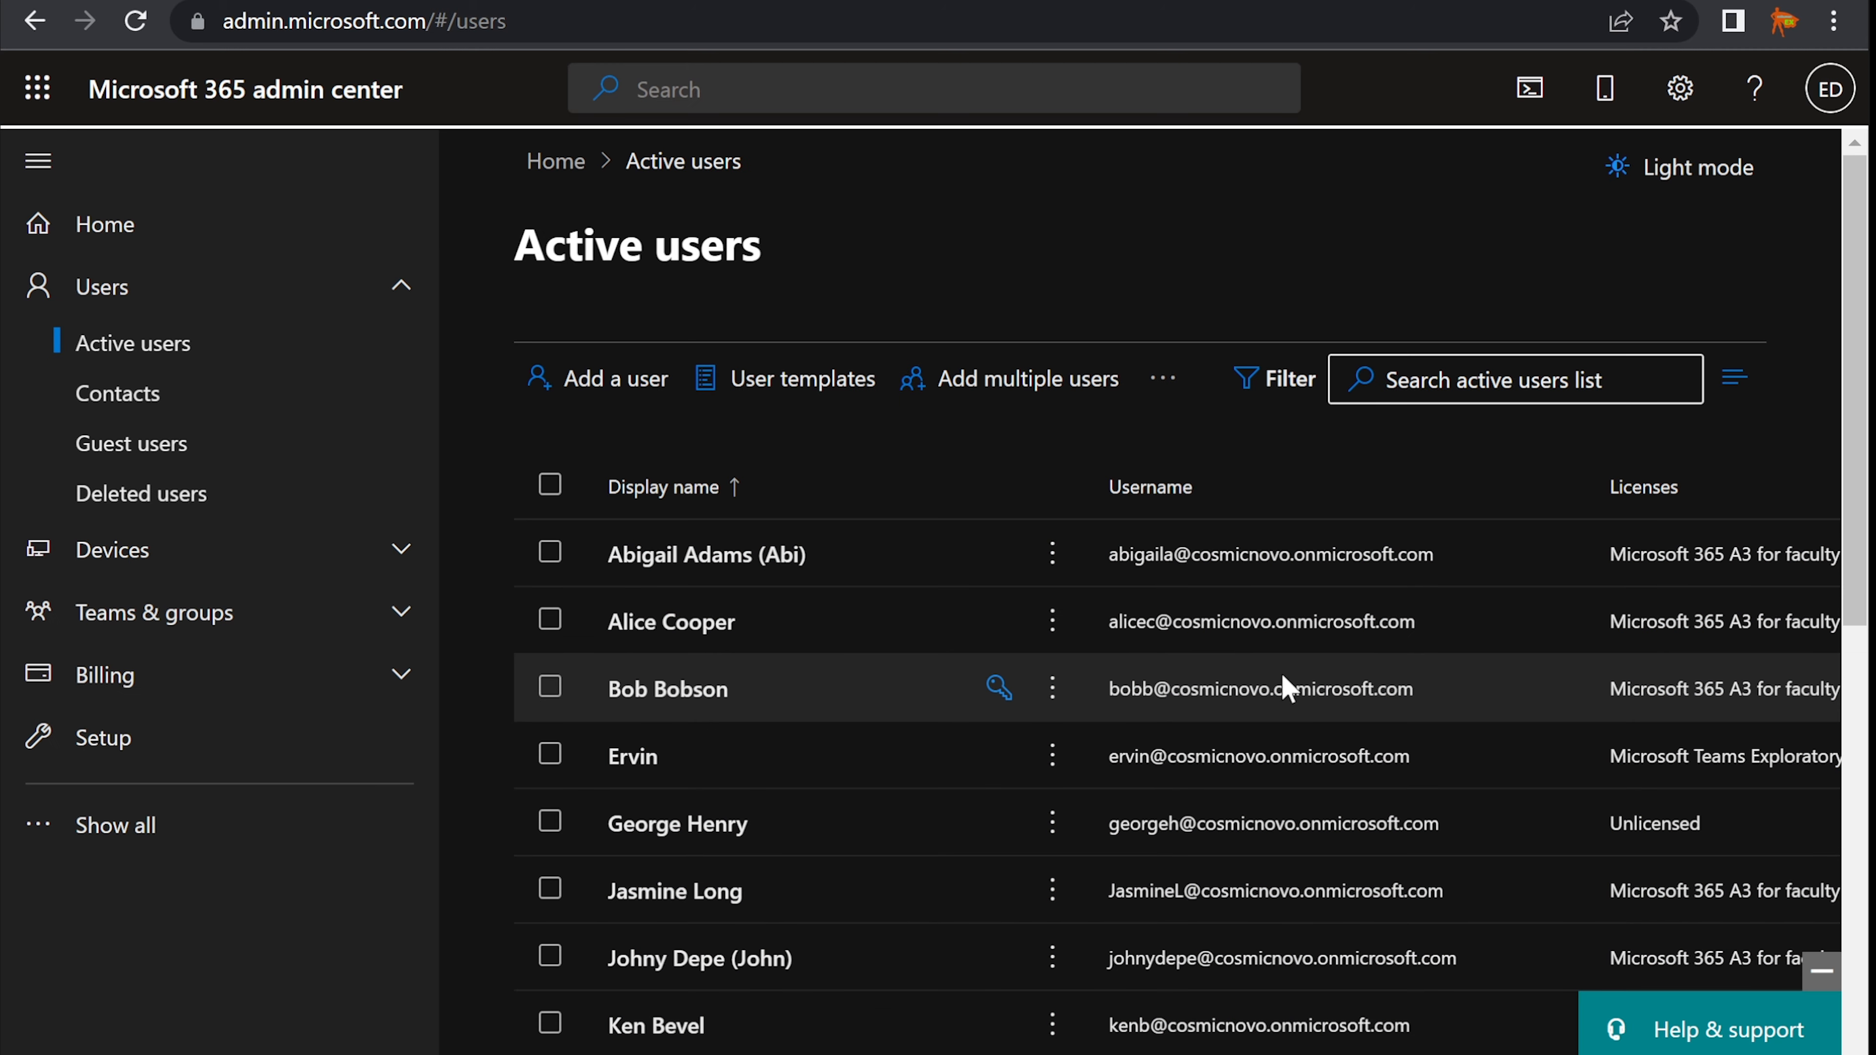
{"action": "key", "text": "alt+Tab"}
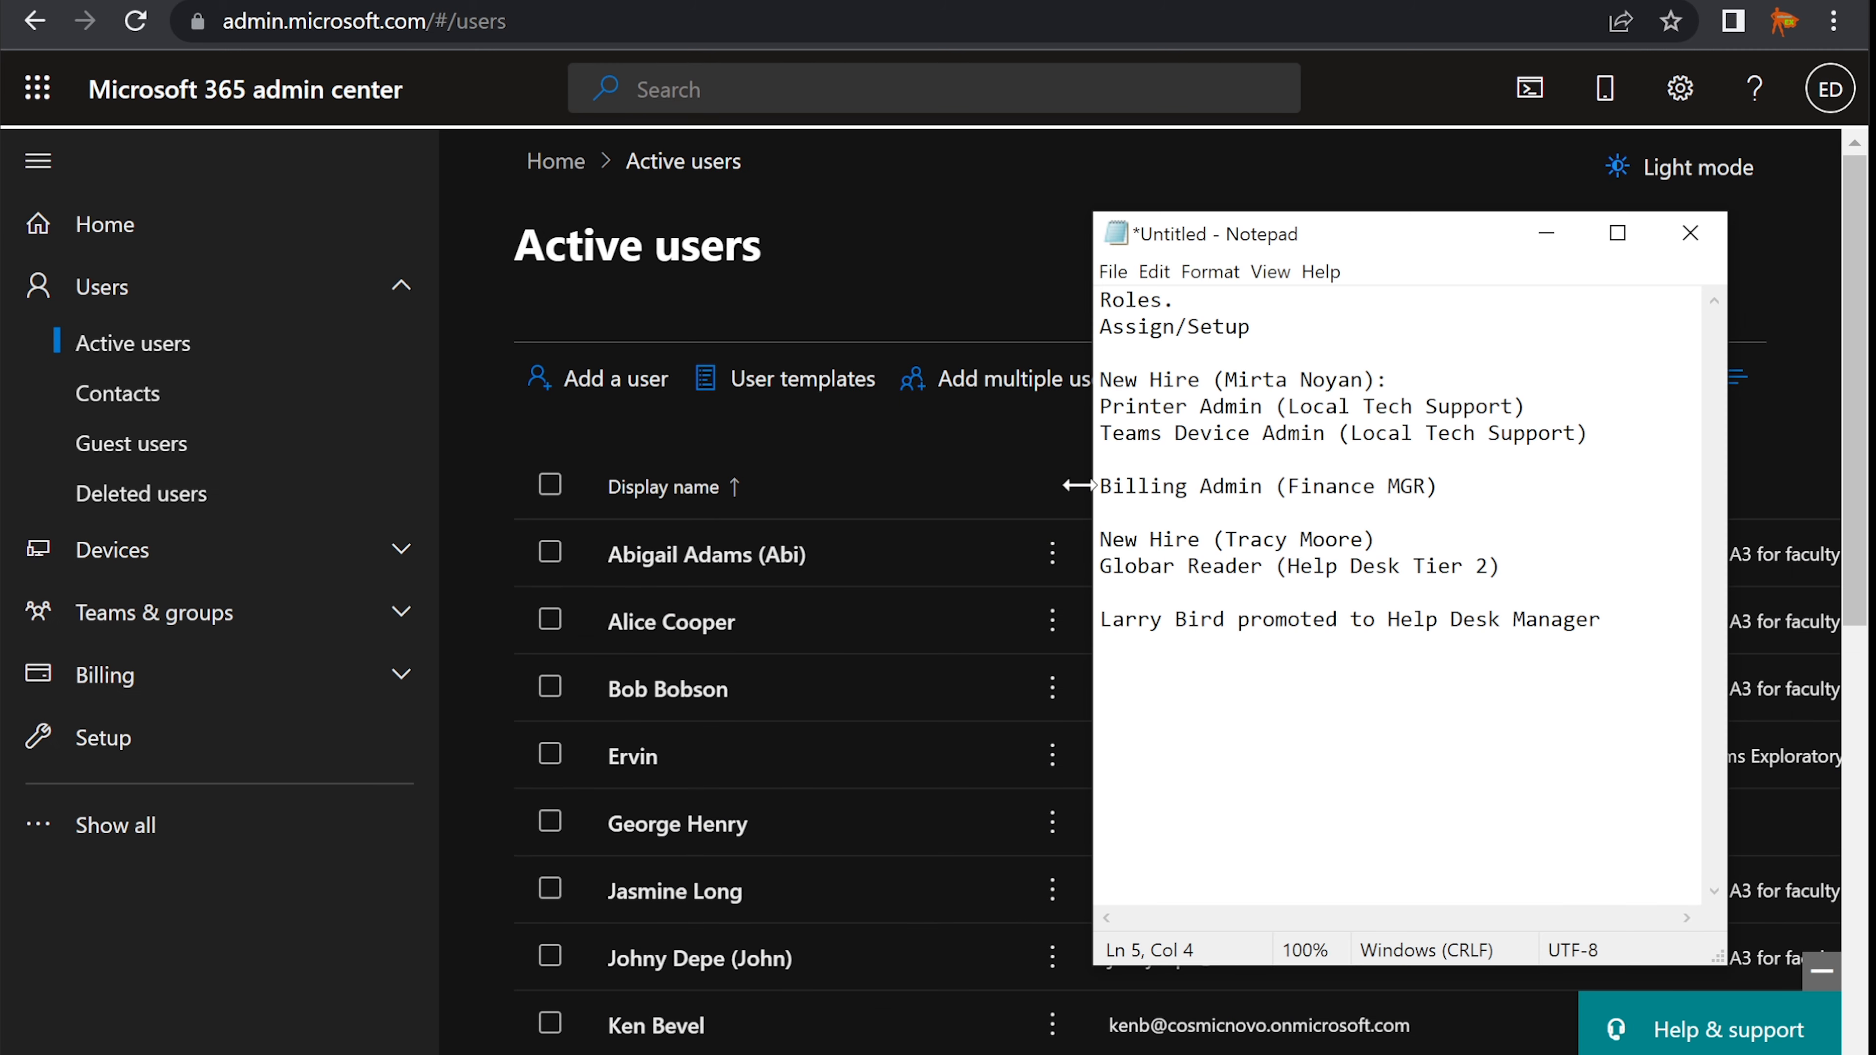
- Check the Billing Admin (Finance MGR) line, then minimize Notepad to show the user list
{"action": "left_click_drag", "start_coordinate": [1101, 486], "coordinate": [1424, 476]}
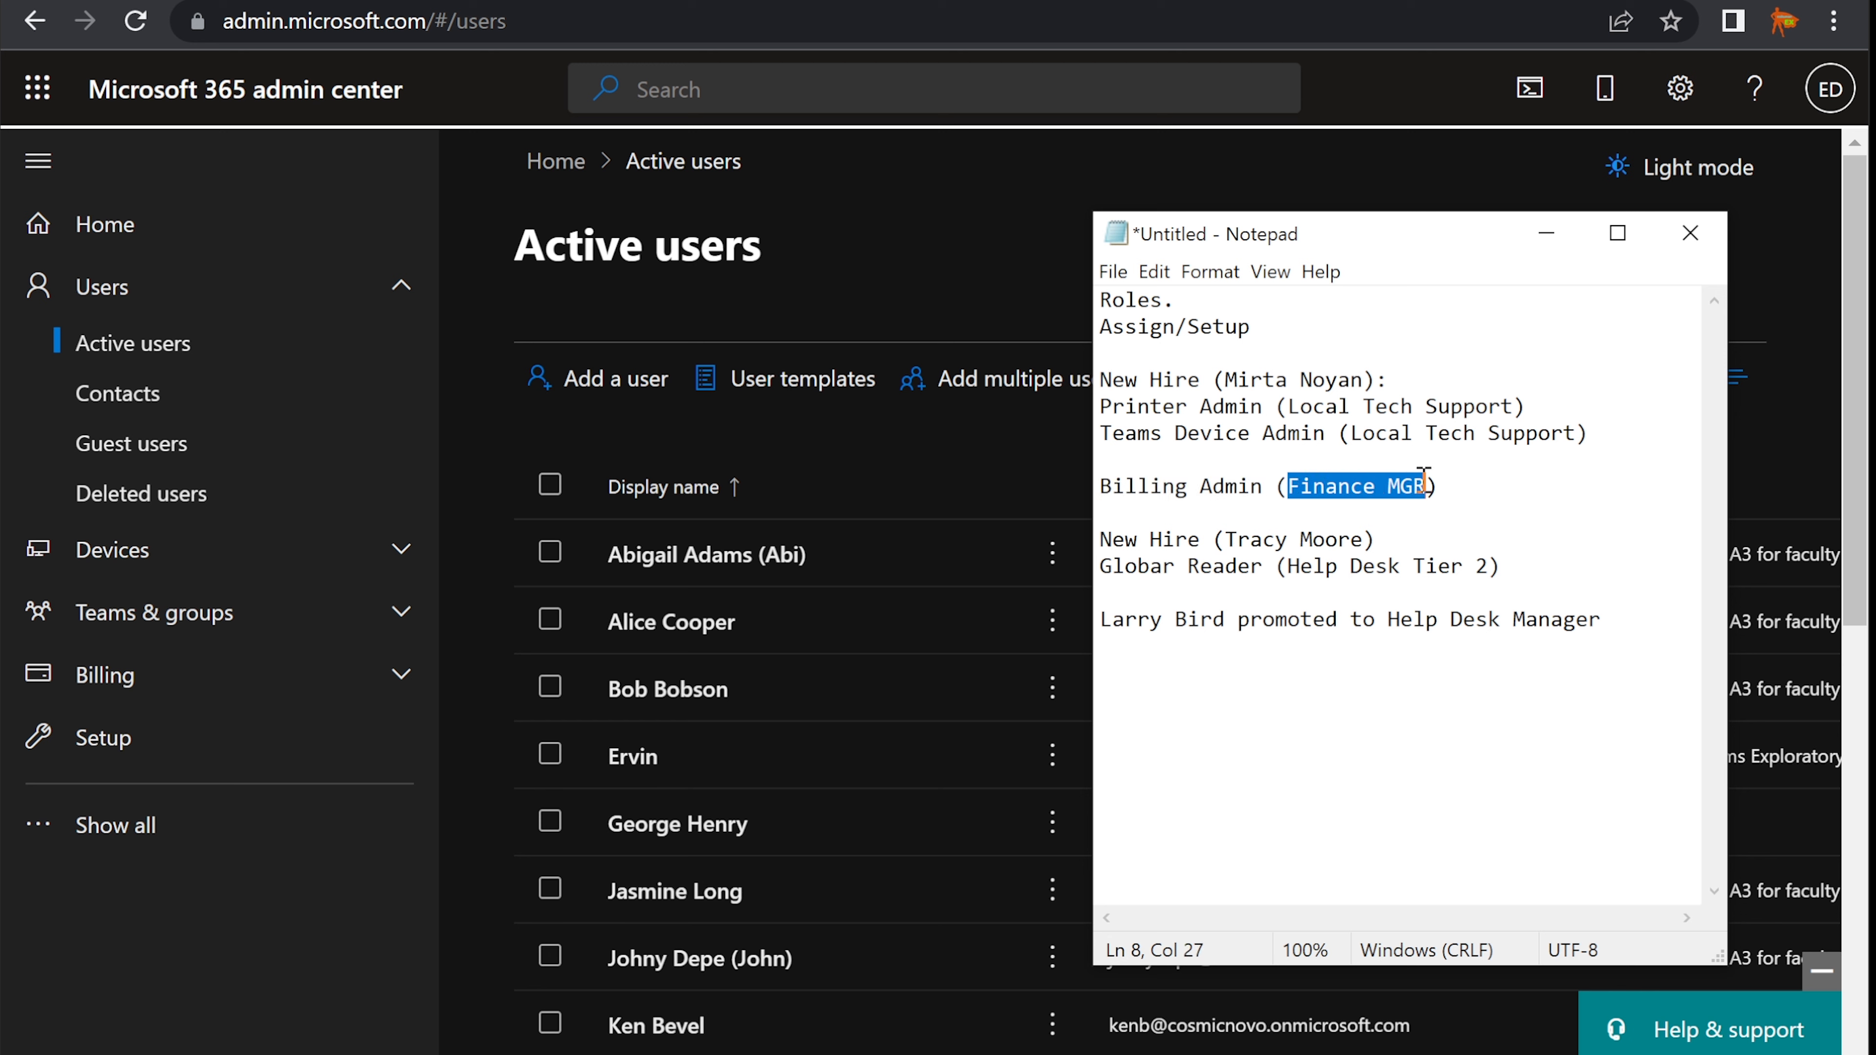
{"action": "left_click", "coordinate": [1463, 486]}
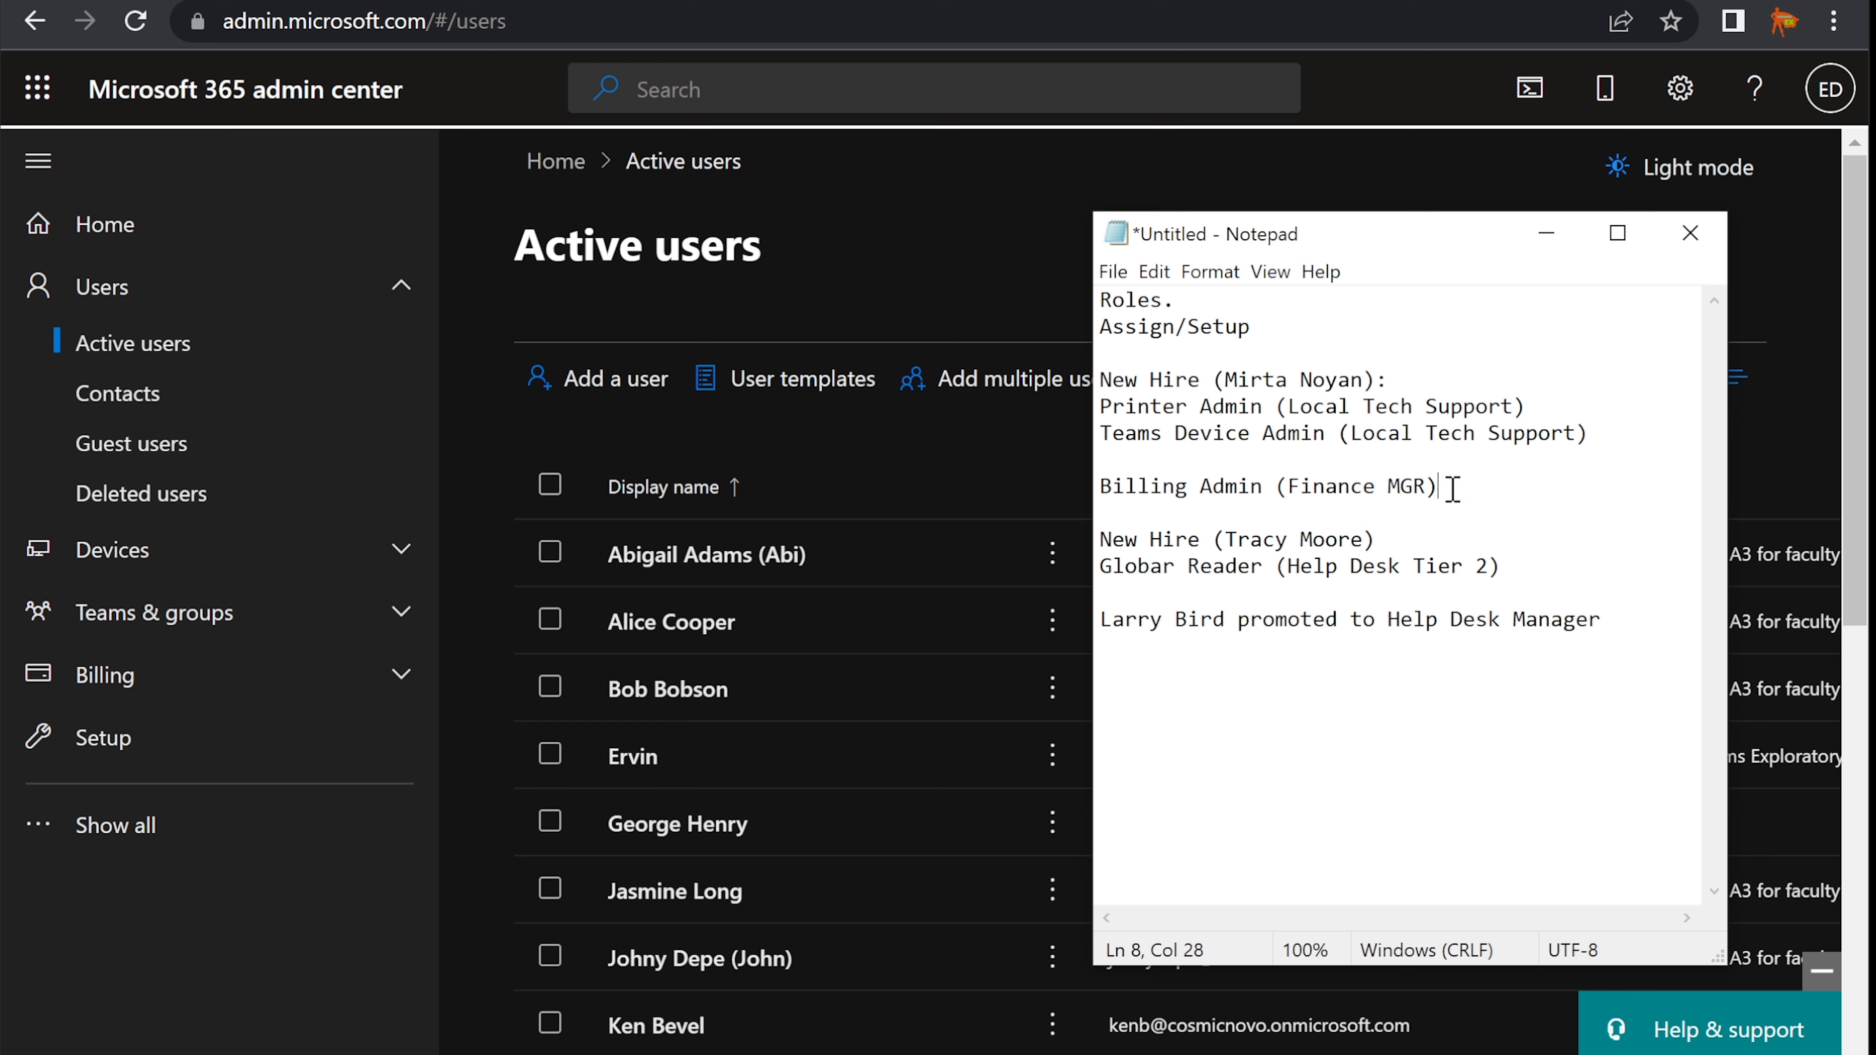
{"action": "left_click_drag", "start_coordinate": [1449, 488], "coordinate": [1271, 479]}
{"action": "left_click", "coordinate": [1105, 484]}
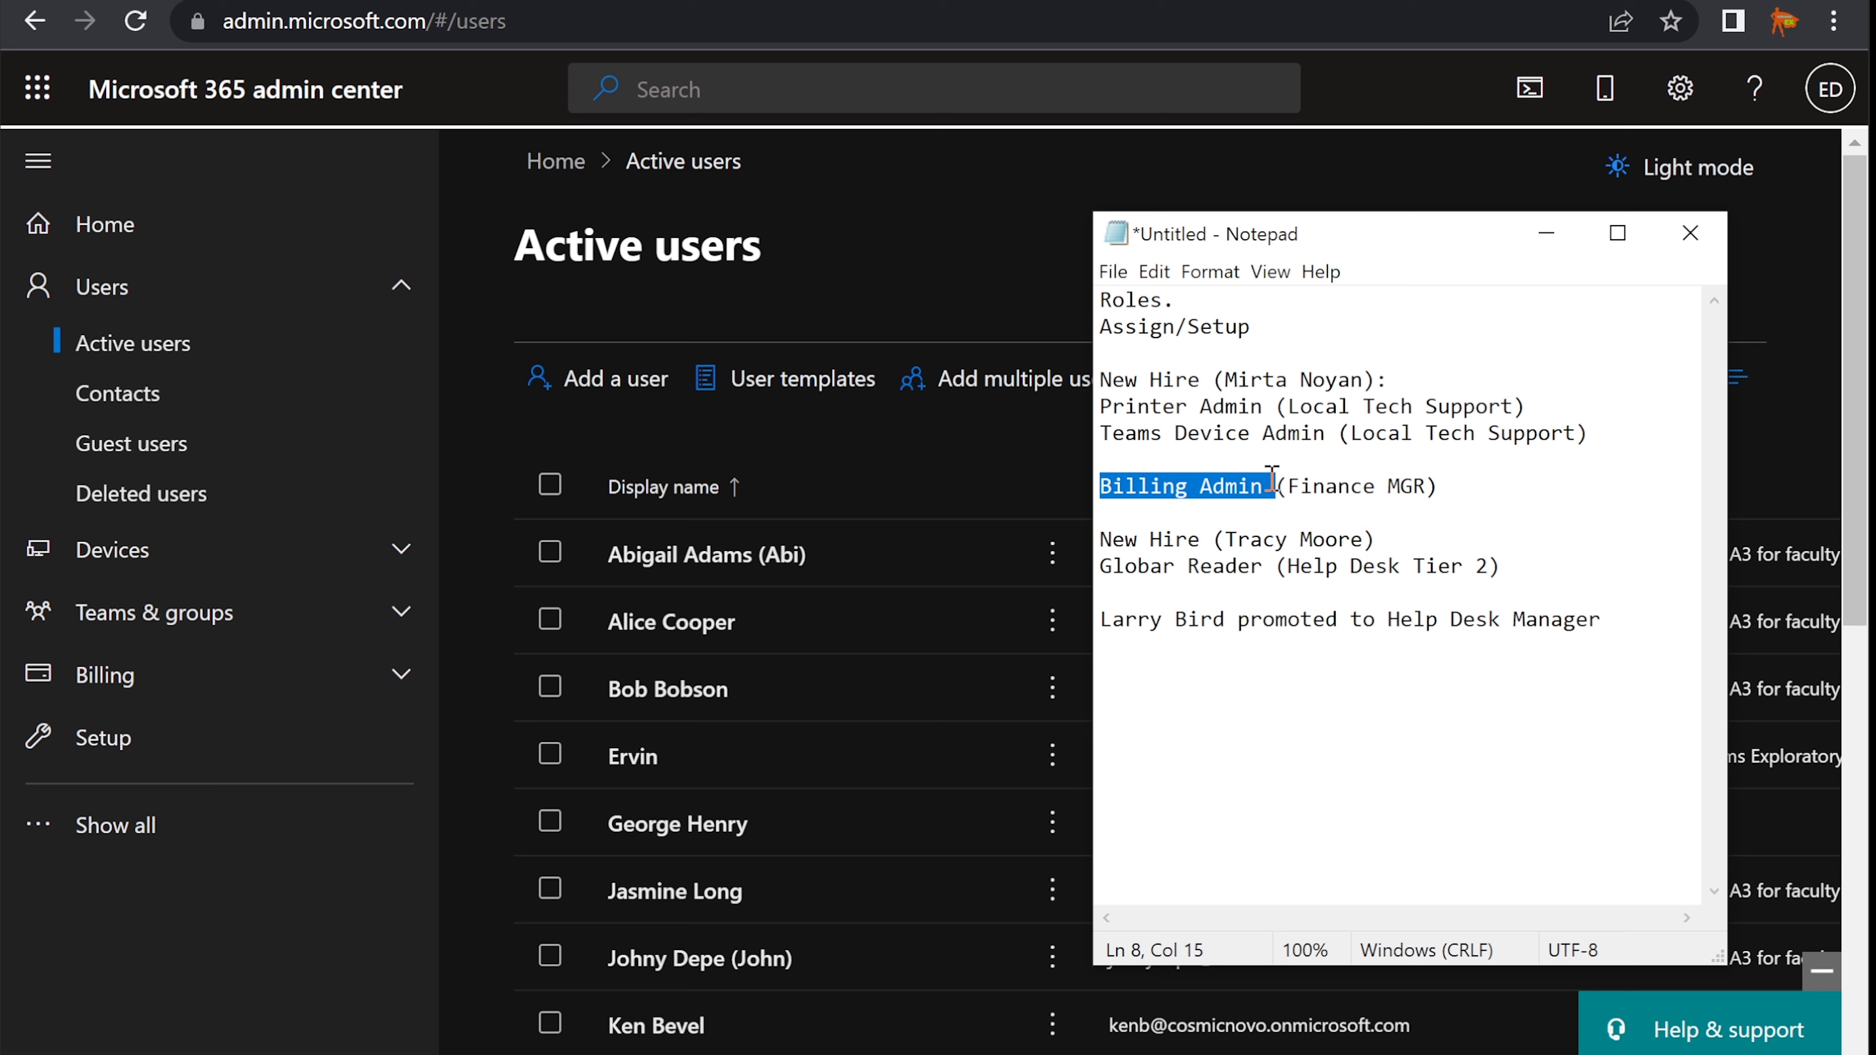
{"action": "left_click", "coordinate": [1546, 233]}
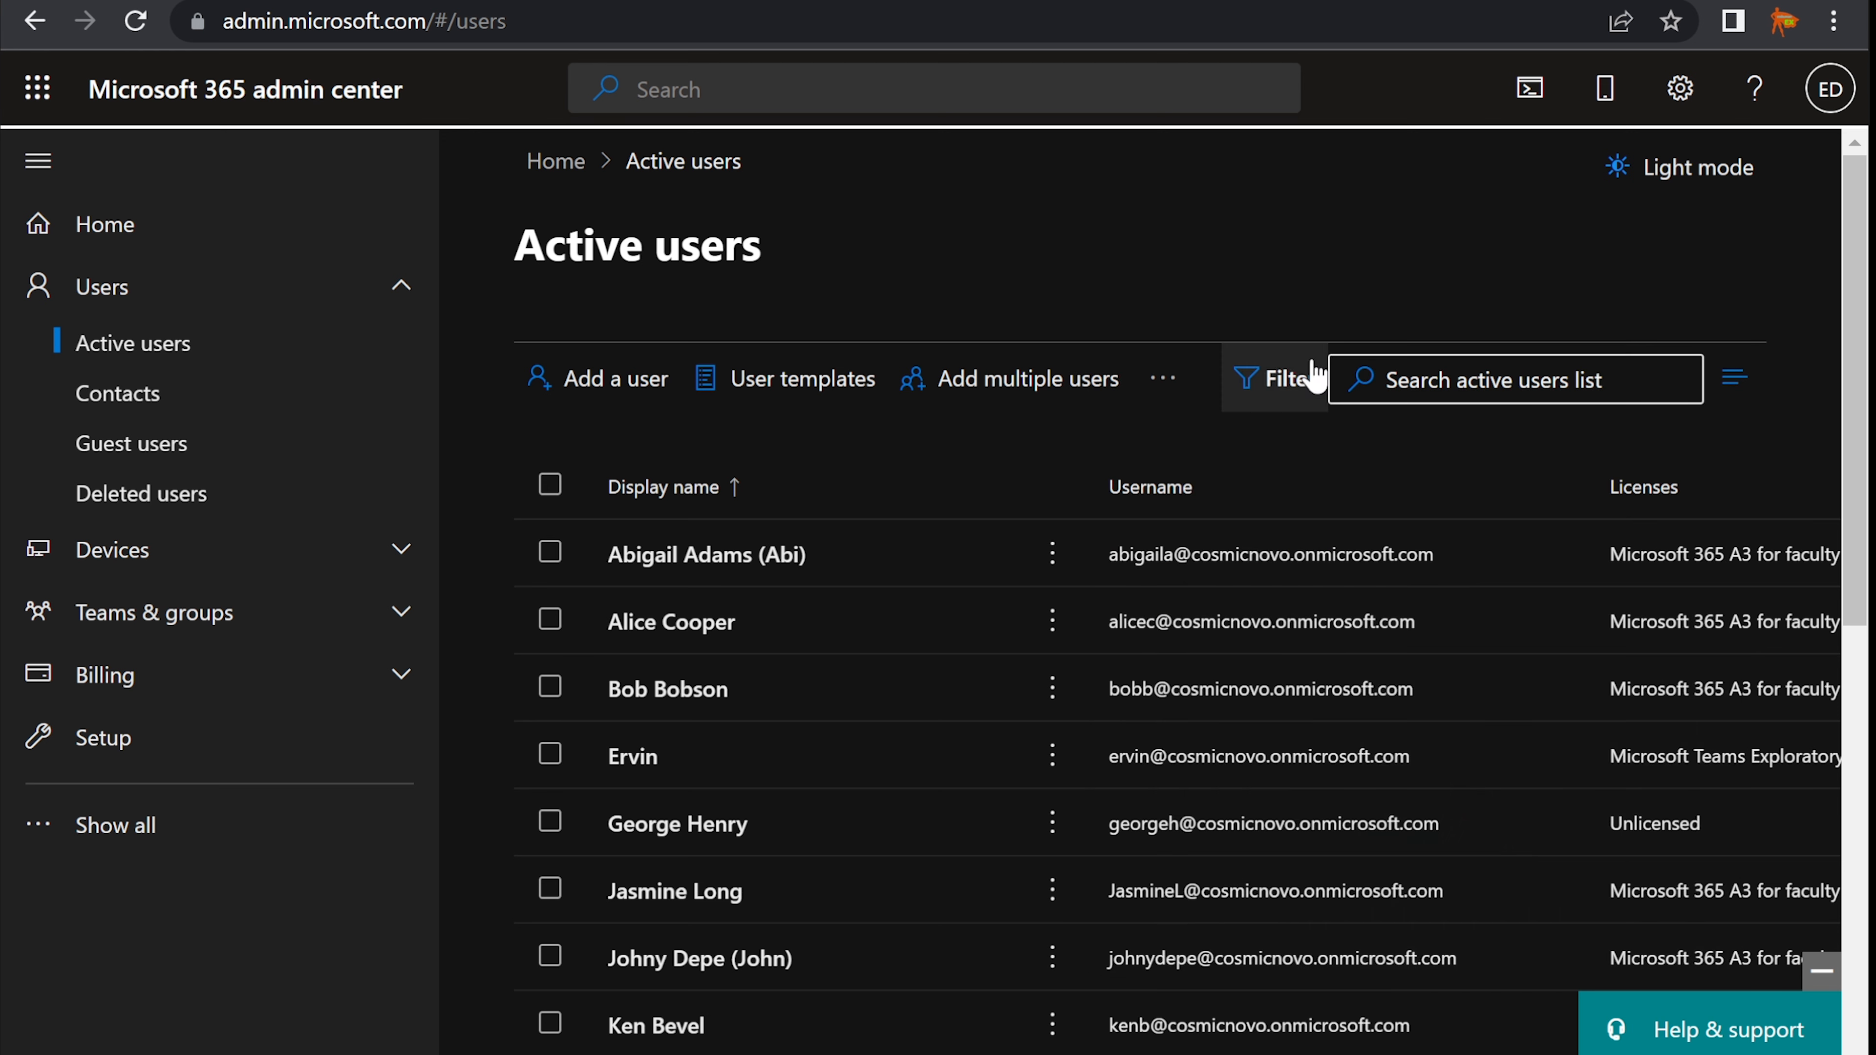
{"action": "left_click", "coordinate": [1486, 381]}
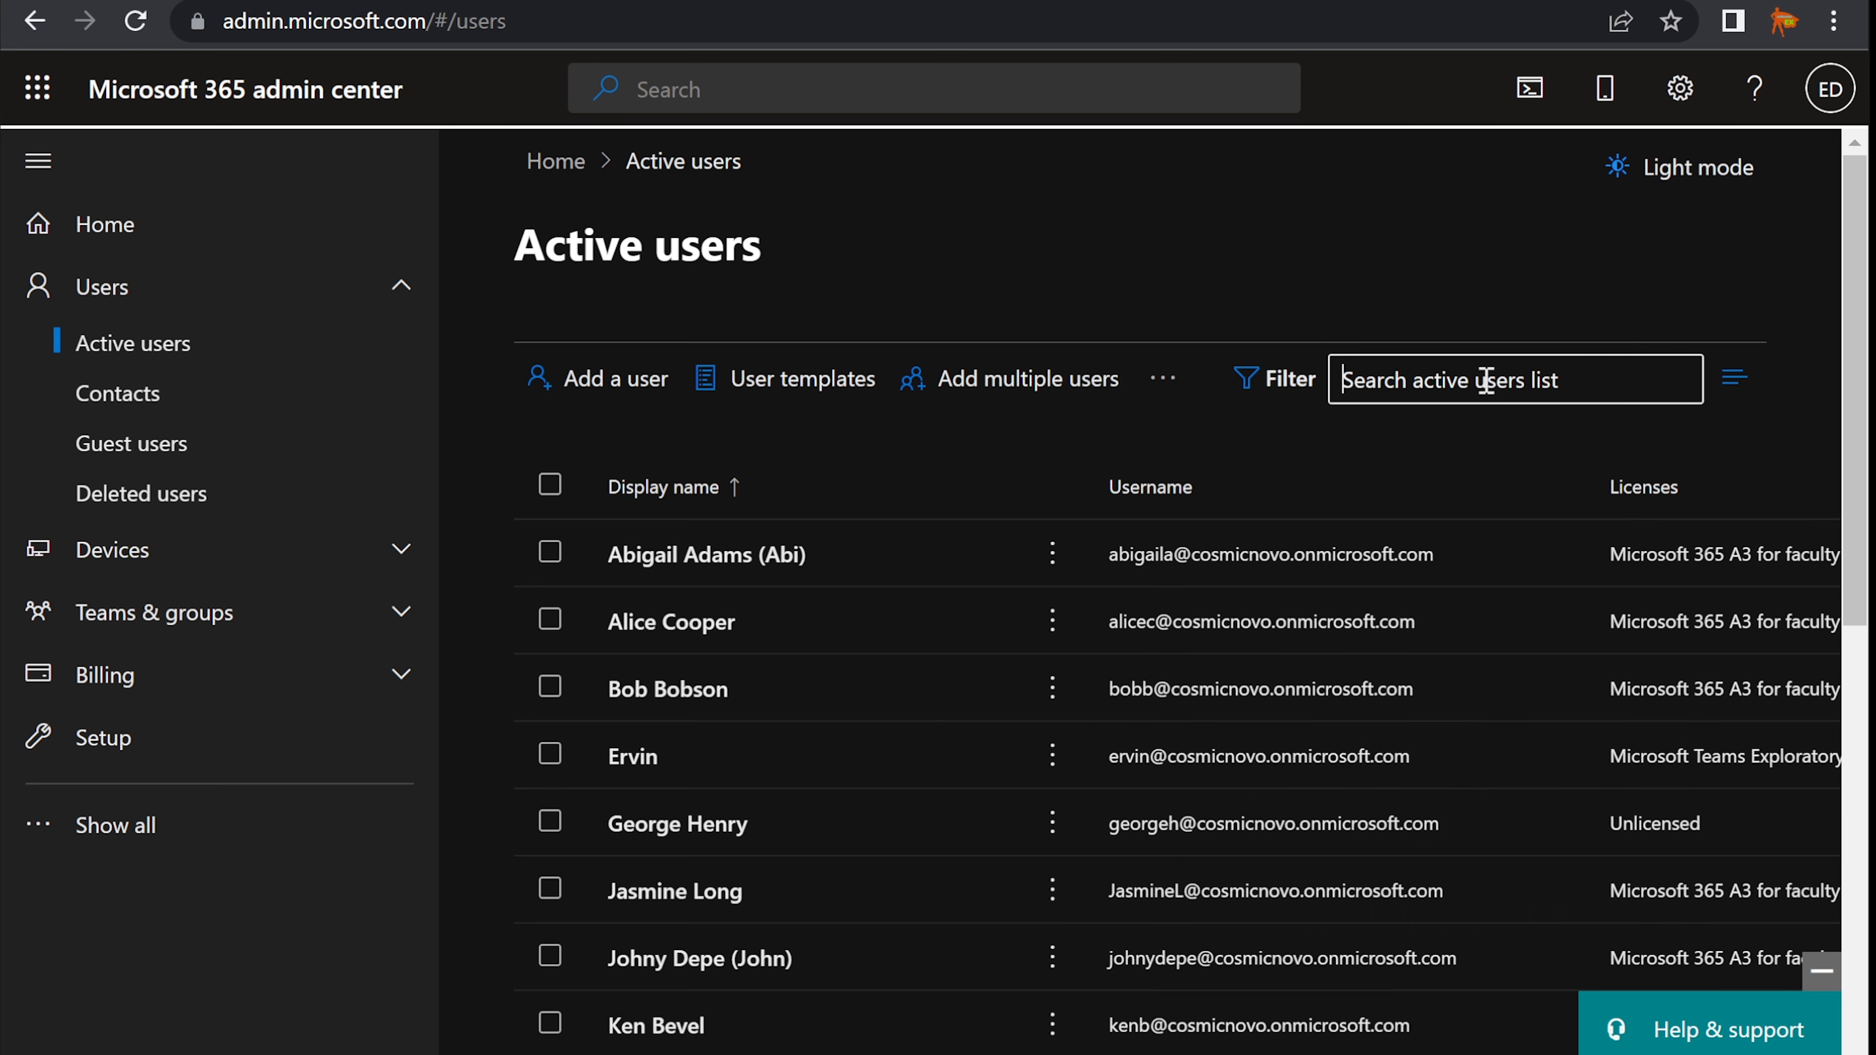
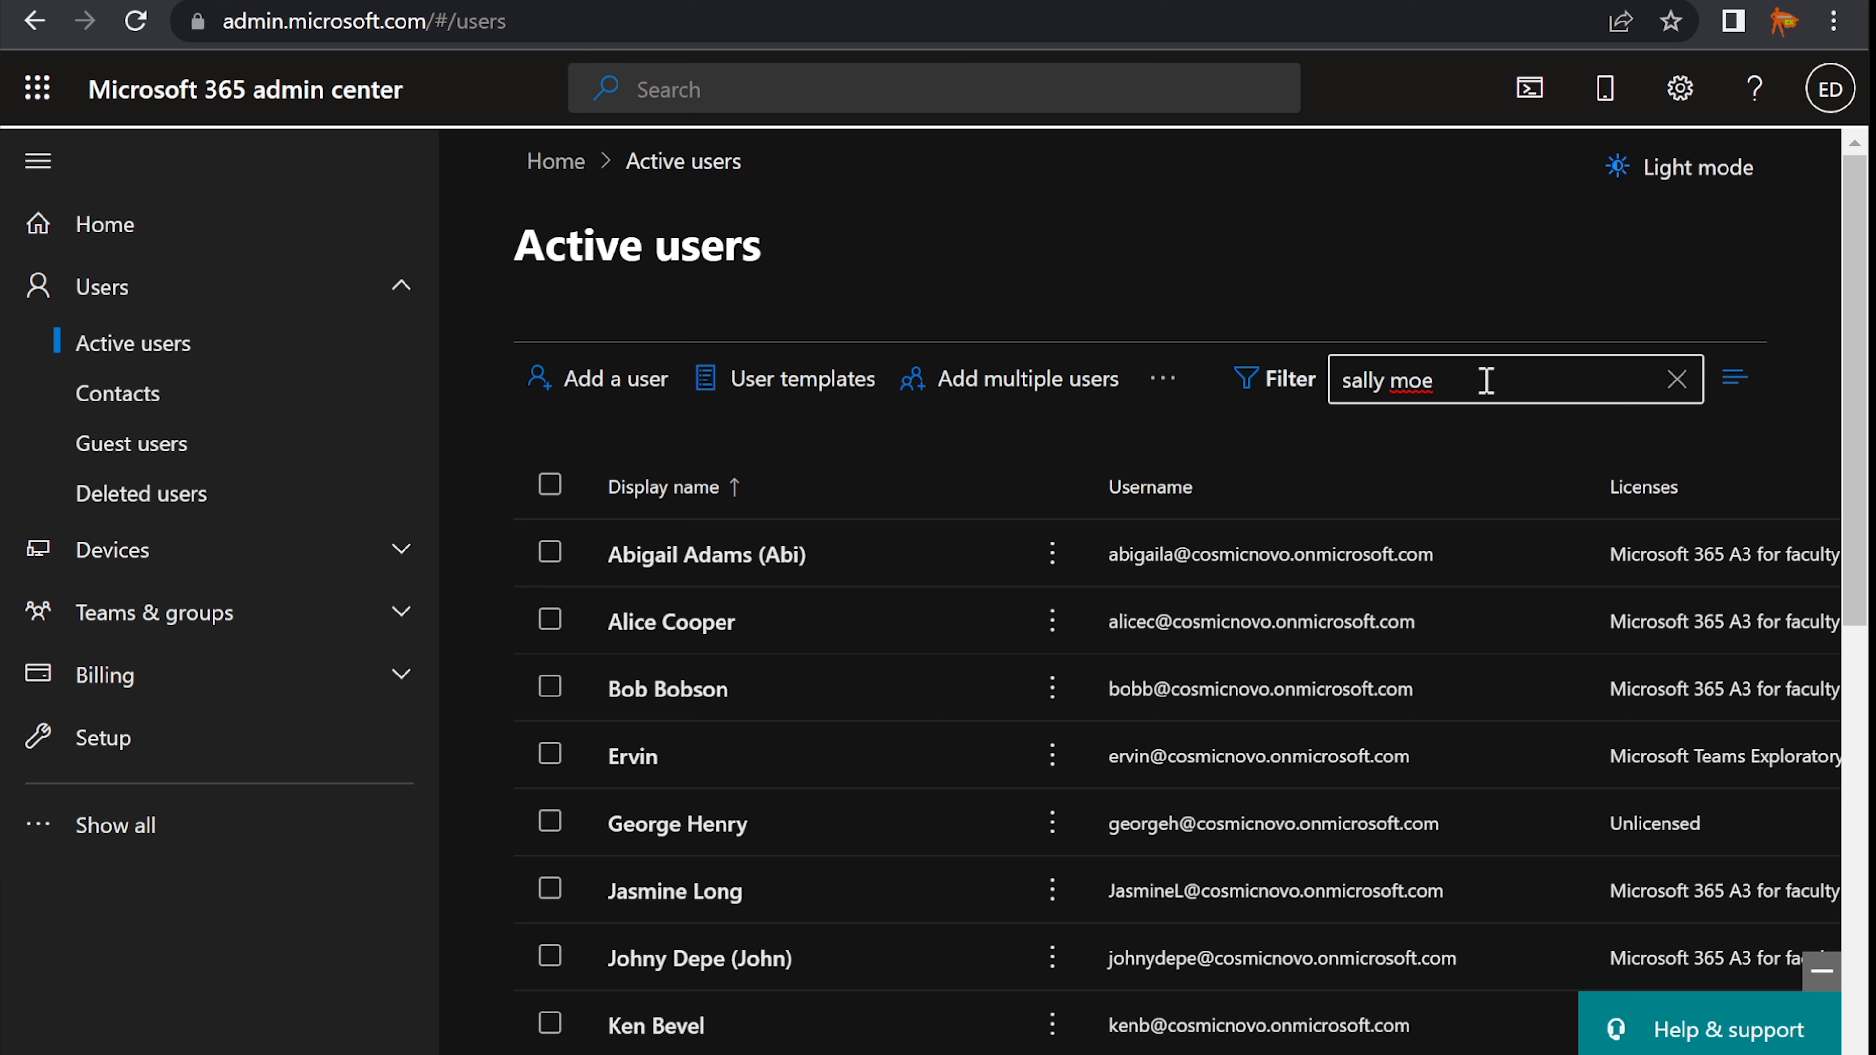
- Search the Active users list for the named user and open their details
{"action": "key", "text": "Return"}
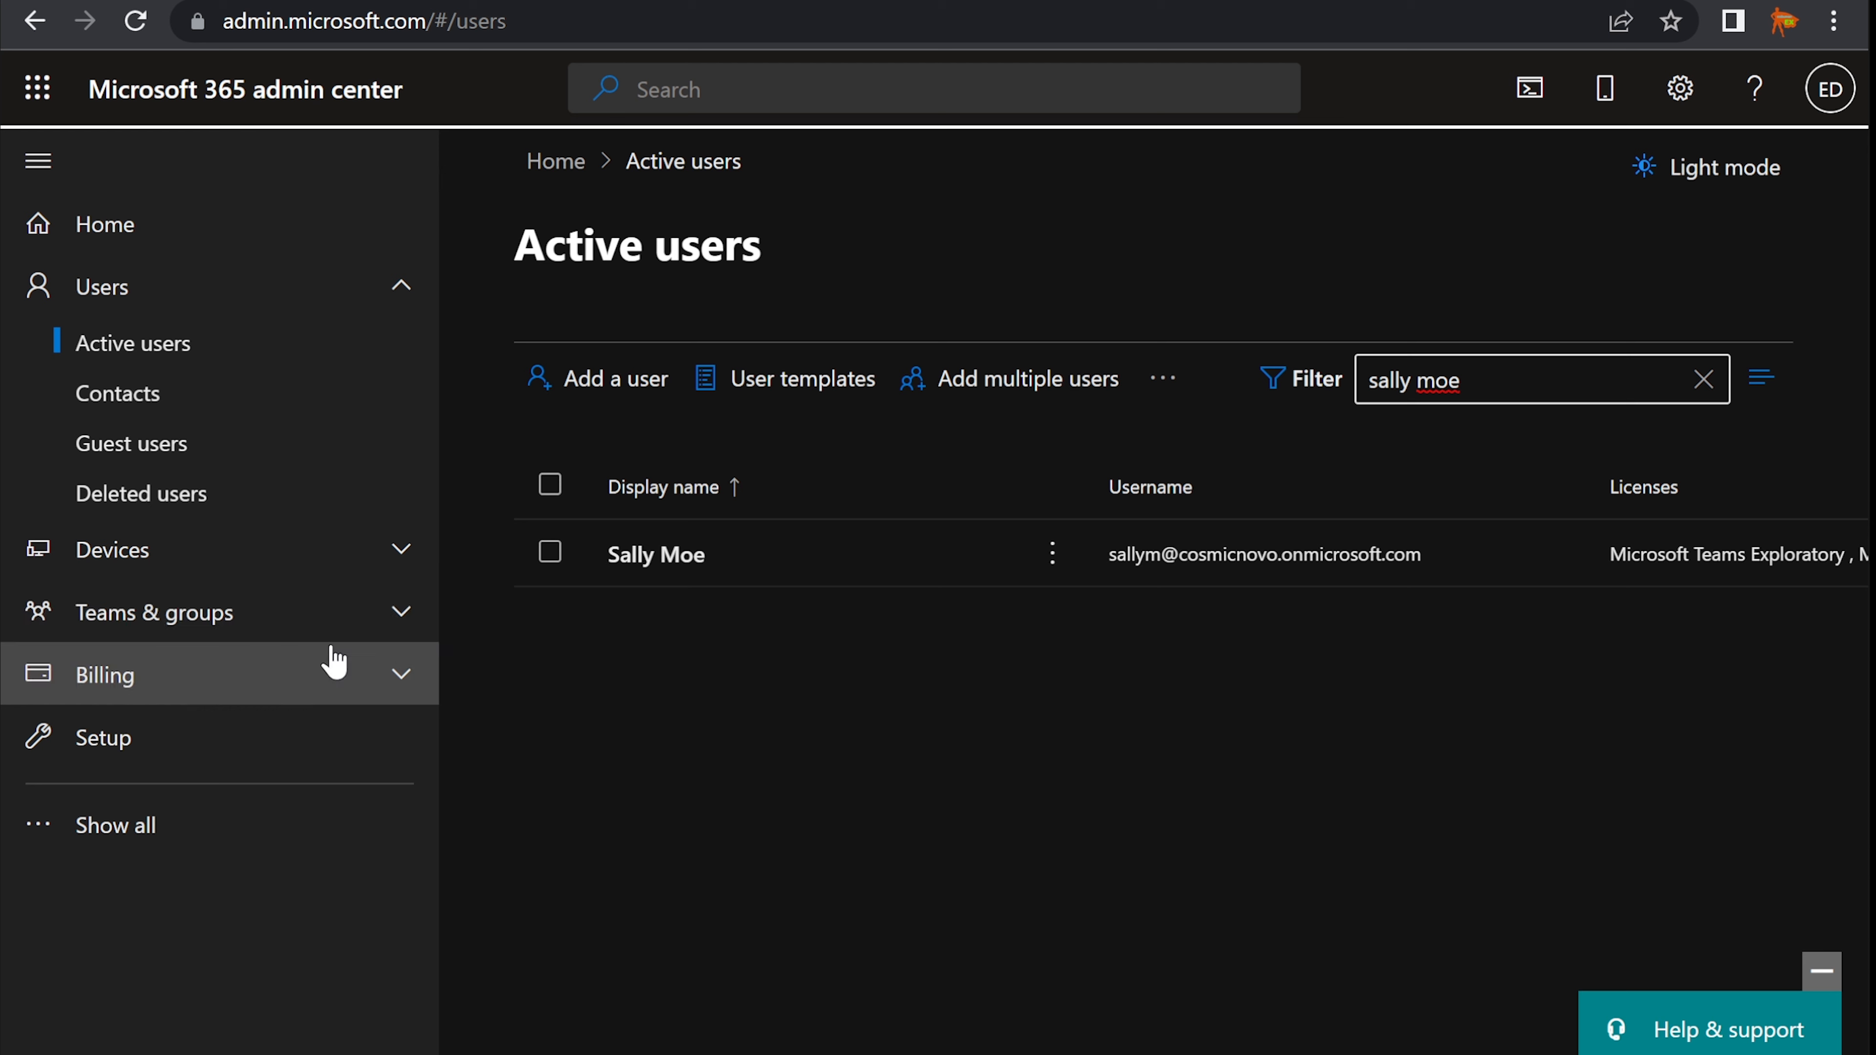
{"action": "left_click", "coordinate": [635, 555]}
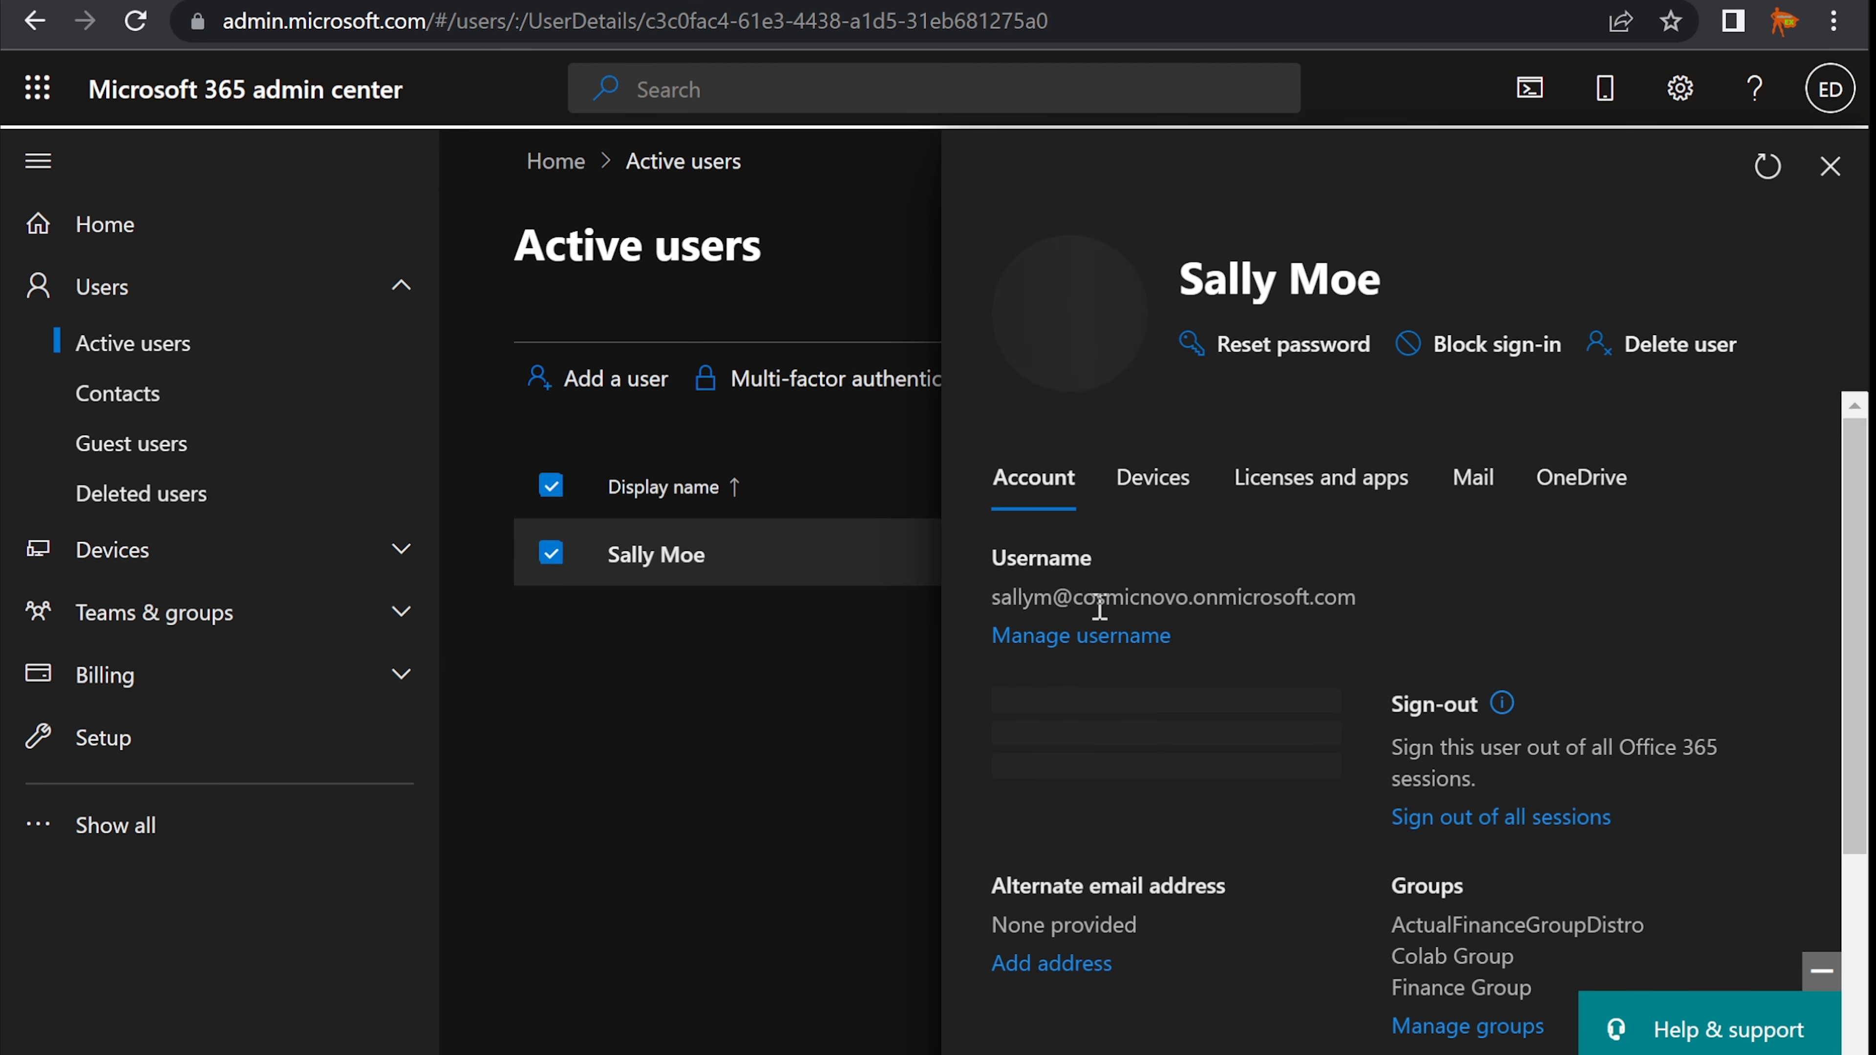
- Scroll to the user's Roles and confirm Teams Administrator and Billing Administrator against the notes
{"action": "scroll", "coordinate": [1197, 598], "scroll_direction": "down", "scroll_amount": 3}
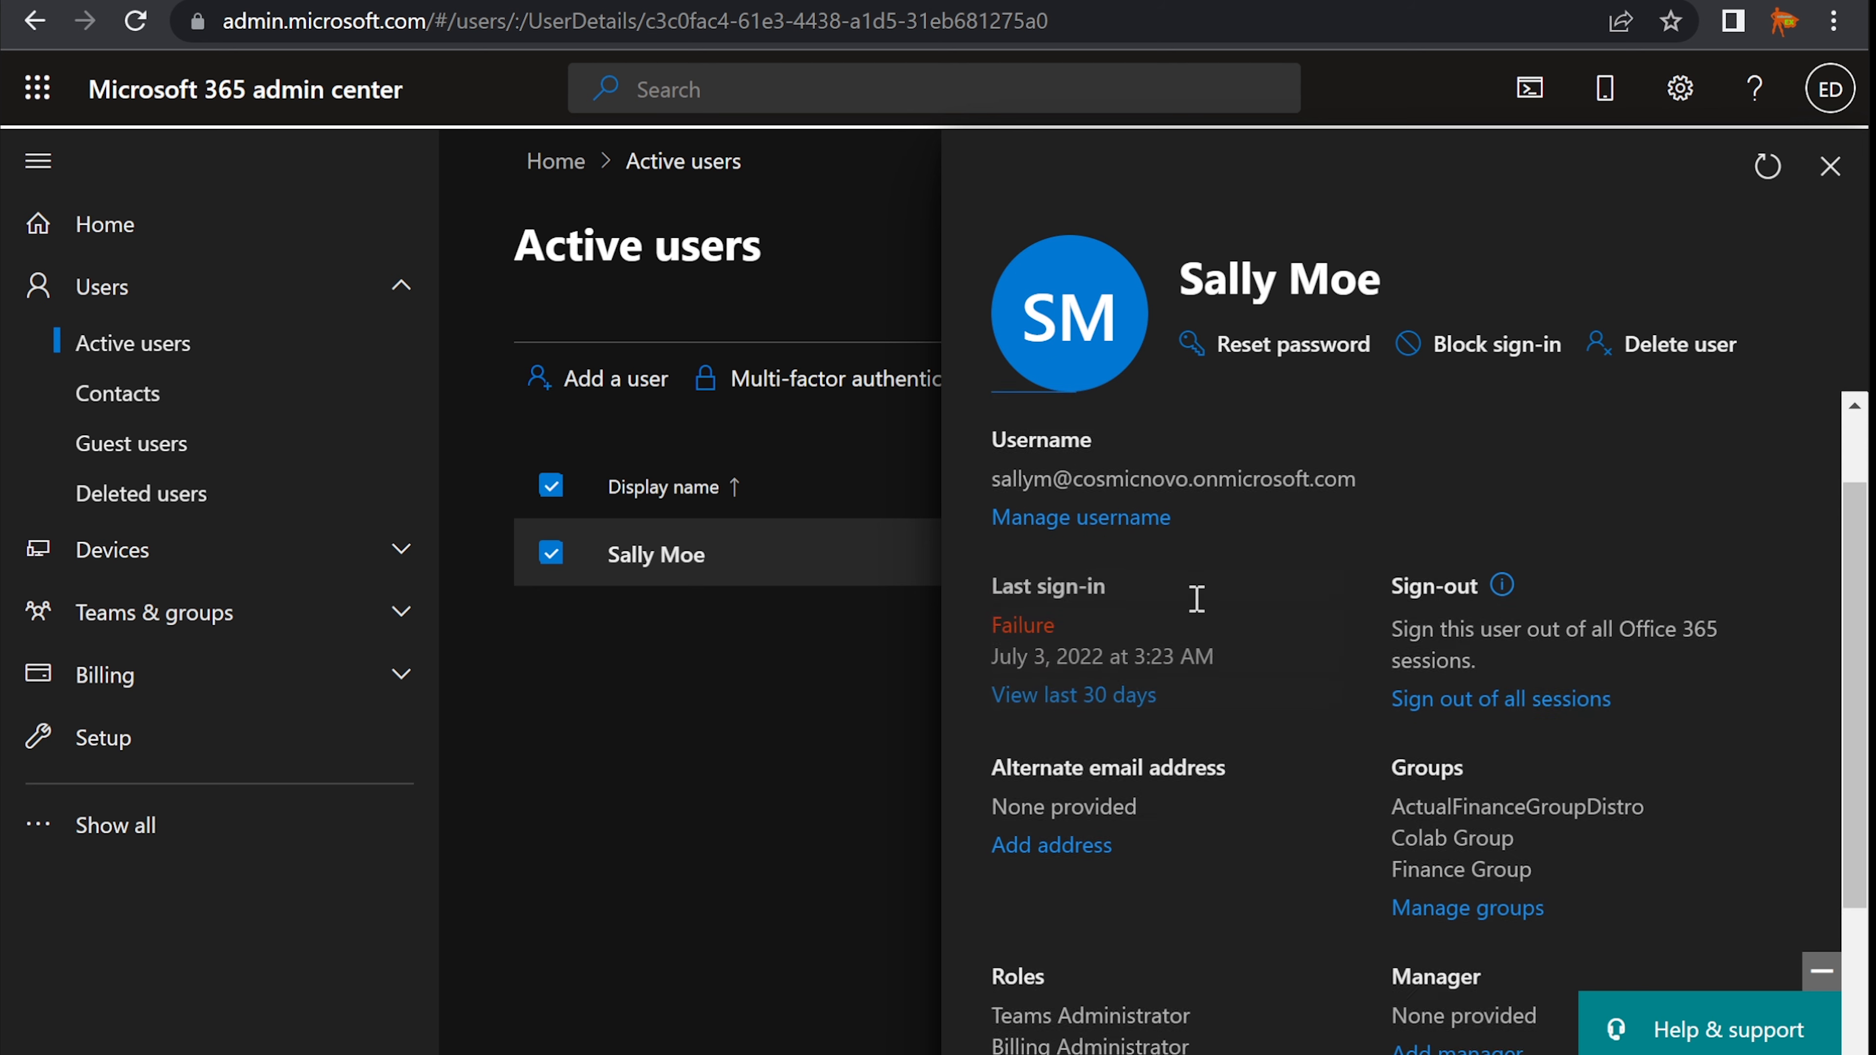
{"action": "scroll", "coordinate": [1195, 599], "scroll_direction": "down", "scroll_amount": 4}
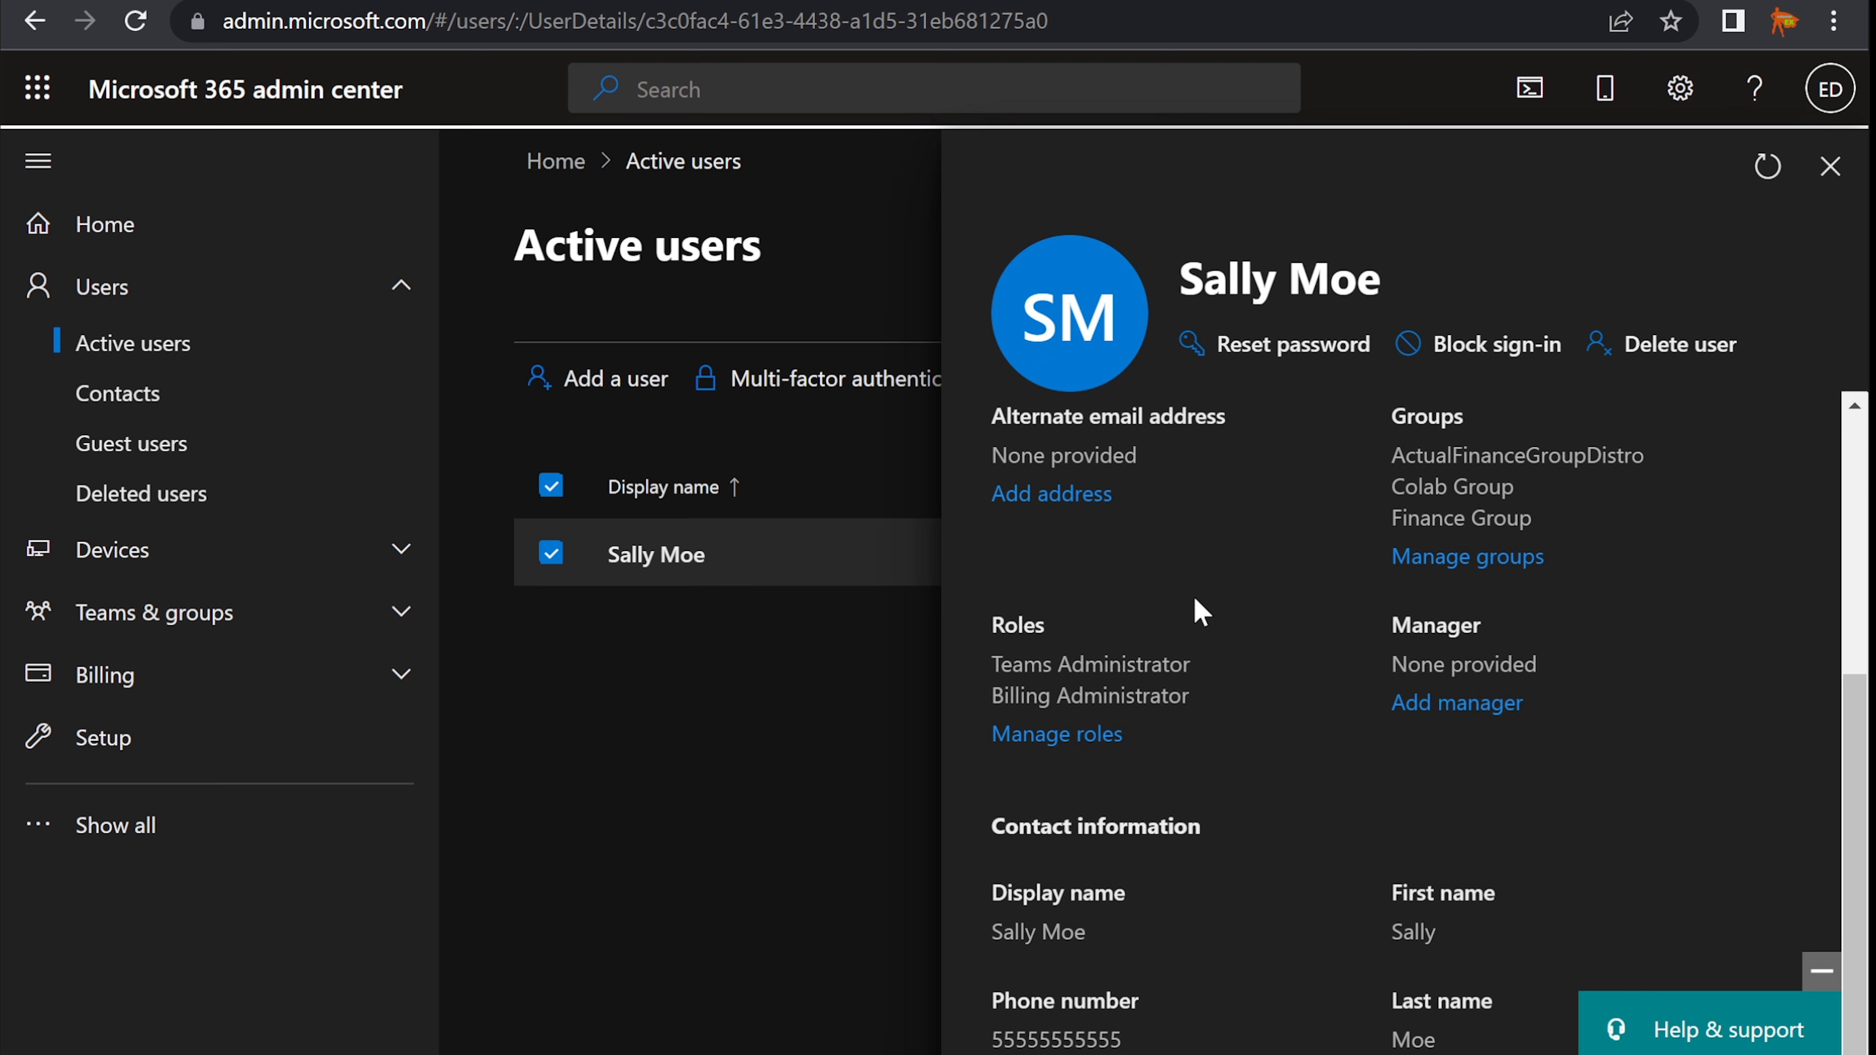
{"action": "scroll", "coordinate": [1194, 599], "scroll_direction": "up", "scroll_amount": 8}
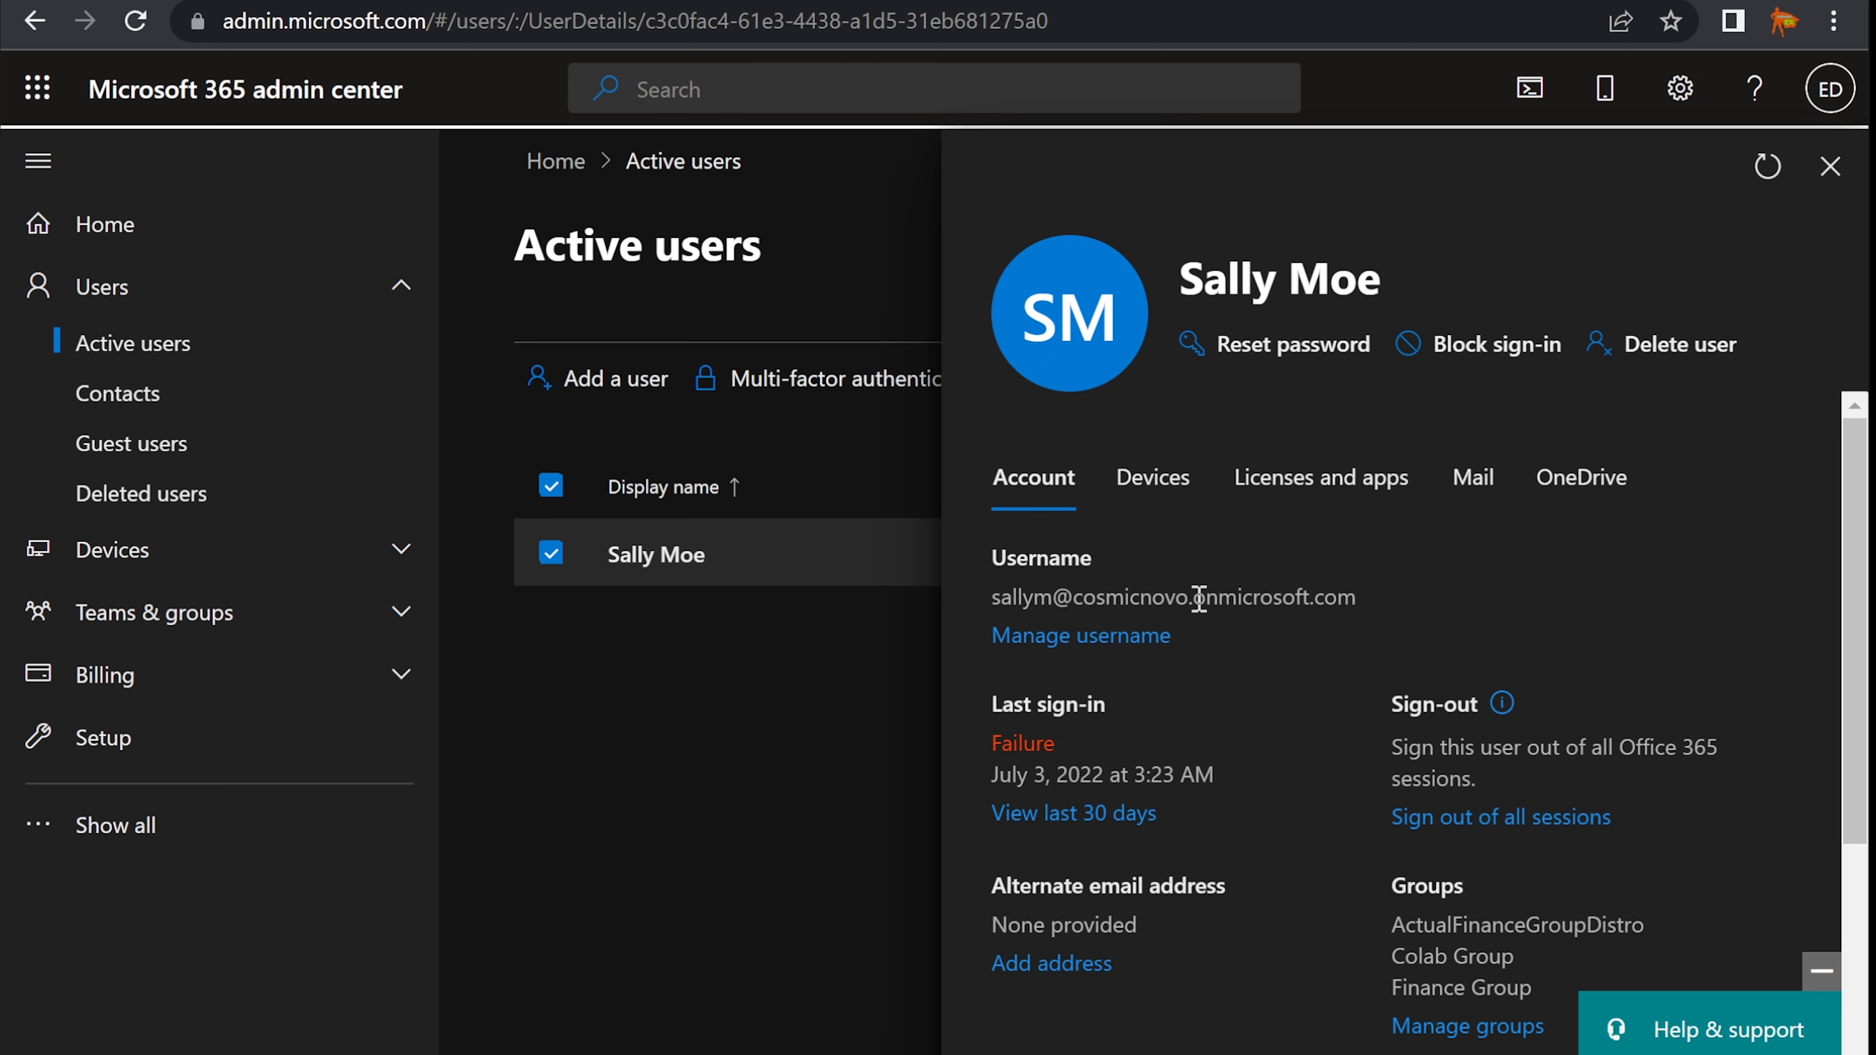
{"action": "scroll", "coordinate": [1199, 598], "scroll_direction": "down", "scroll_amount": 9}
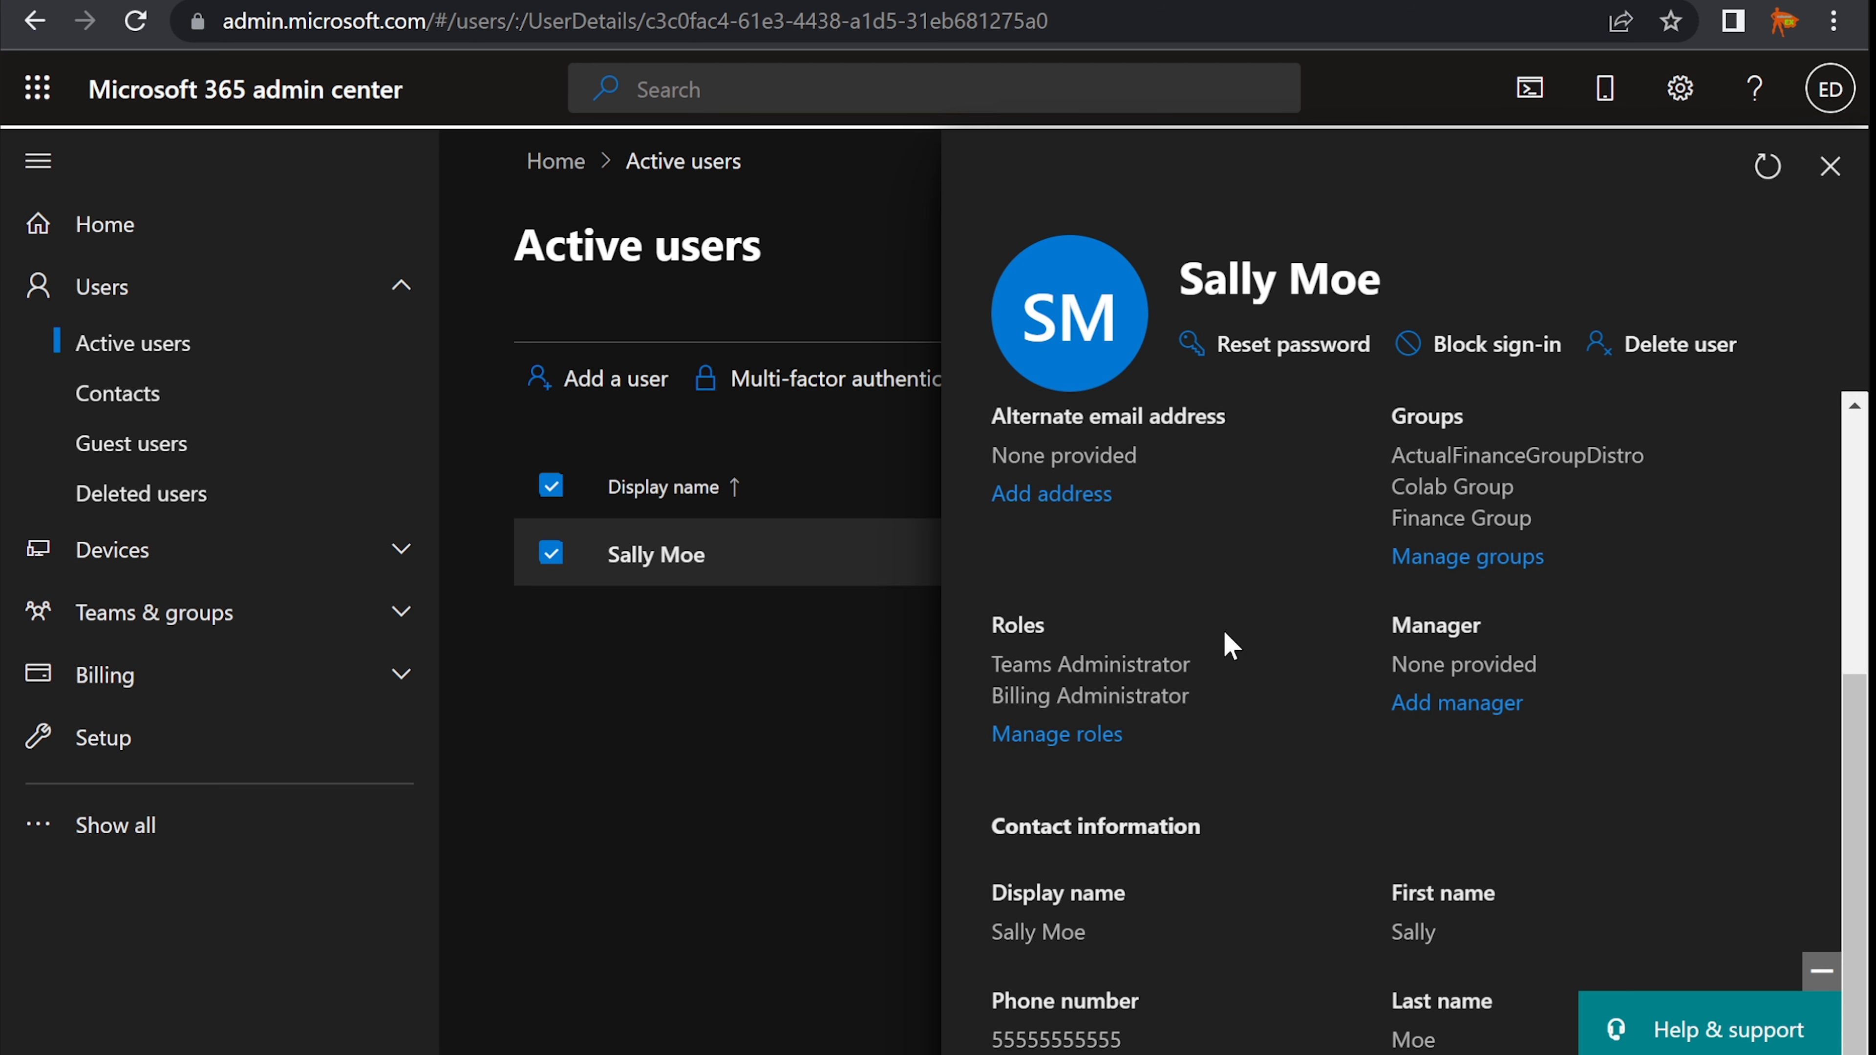
{"action": "key", "text": "alt+Tab"}
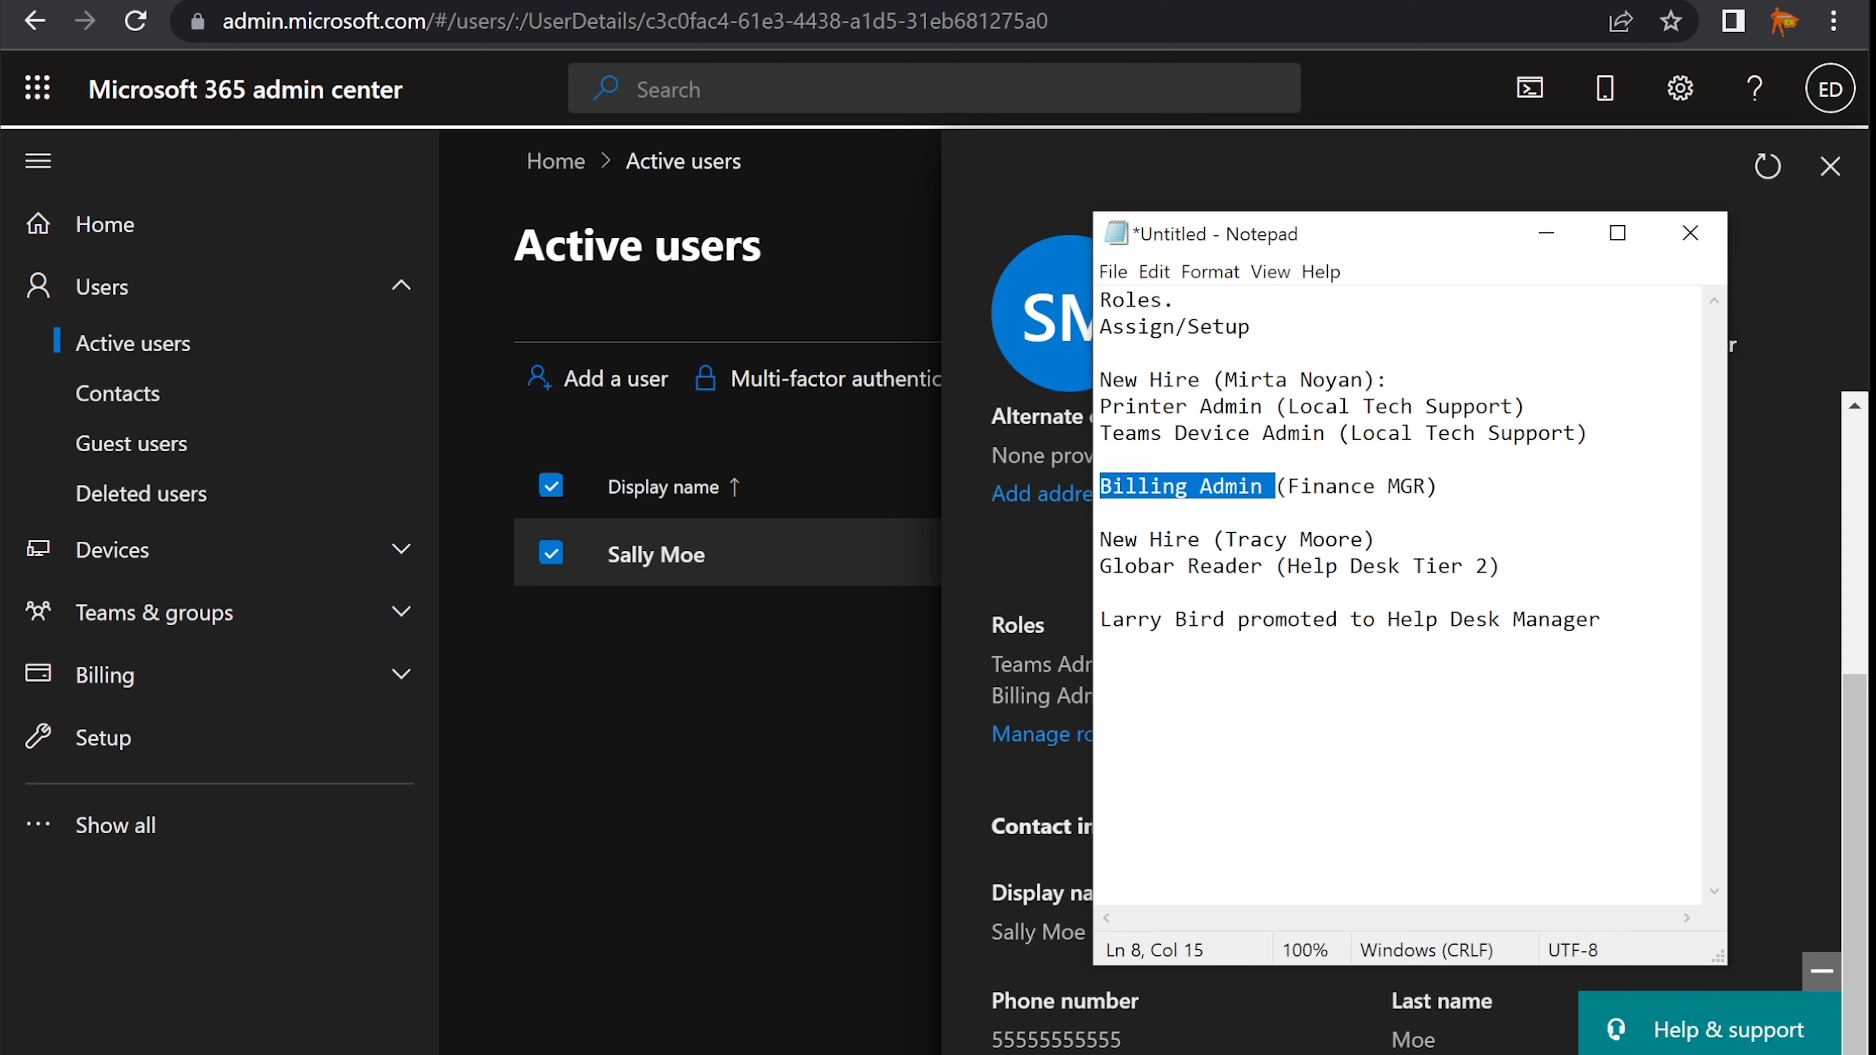
{"action": "key", "text": "alt+Tab"}
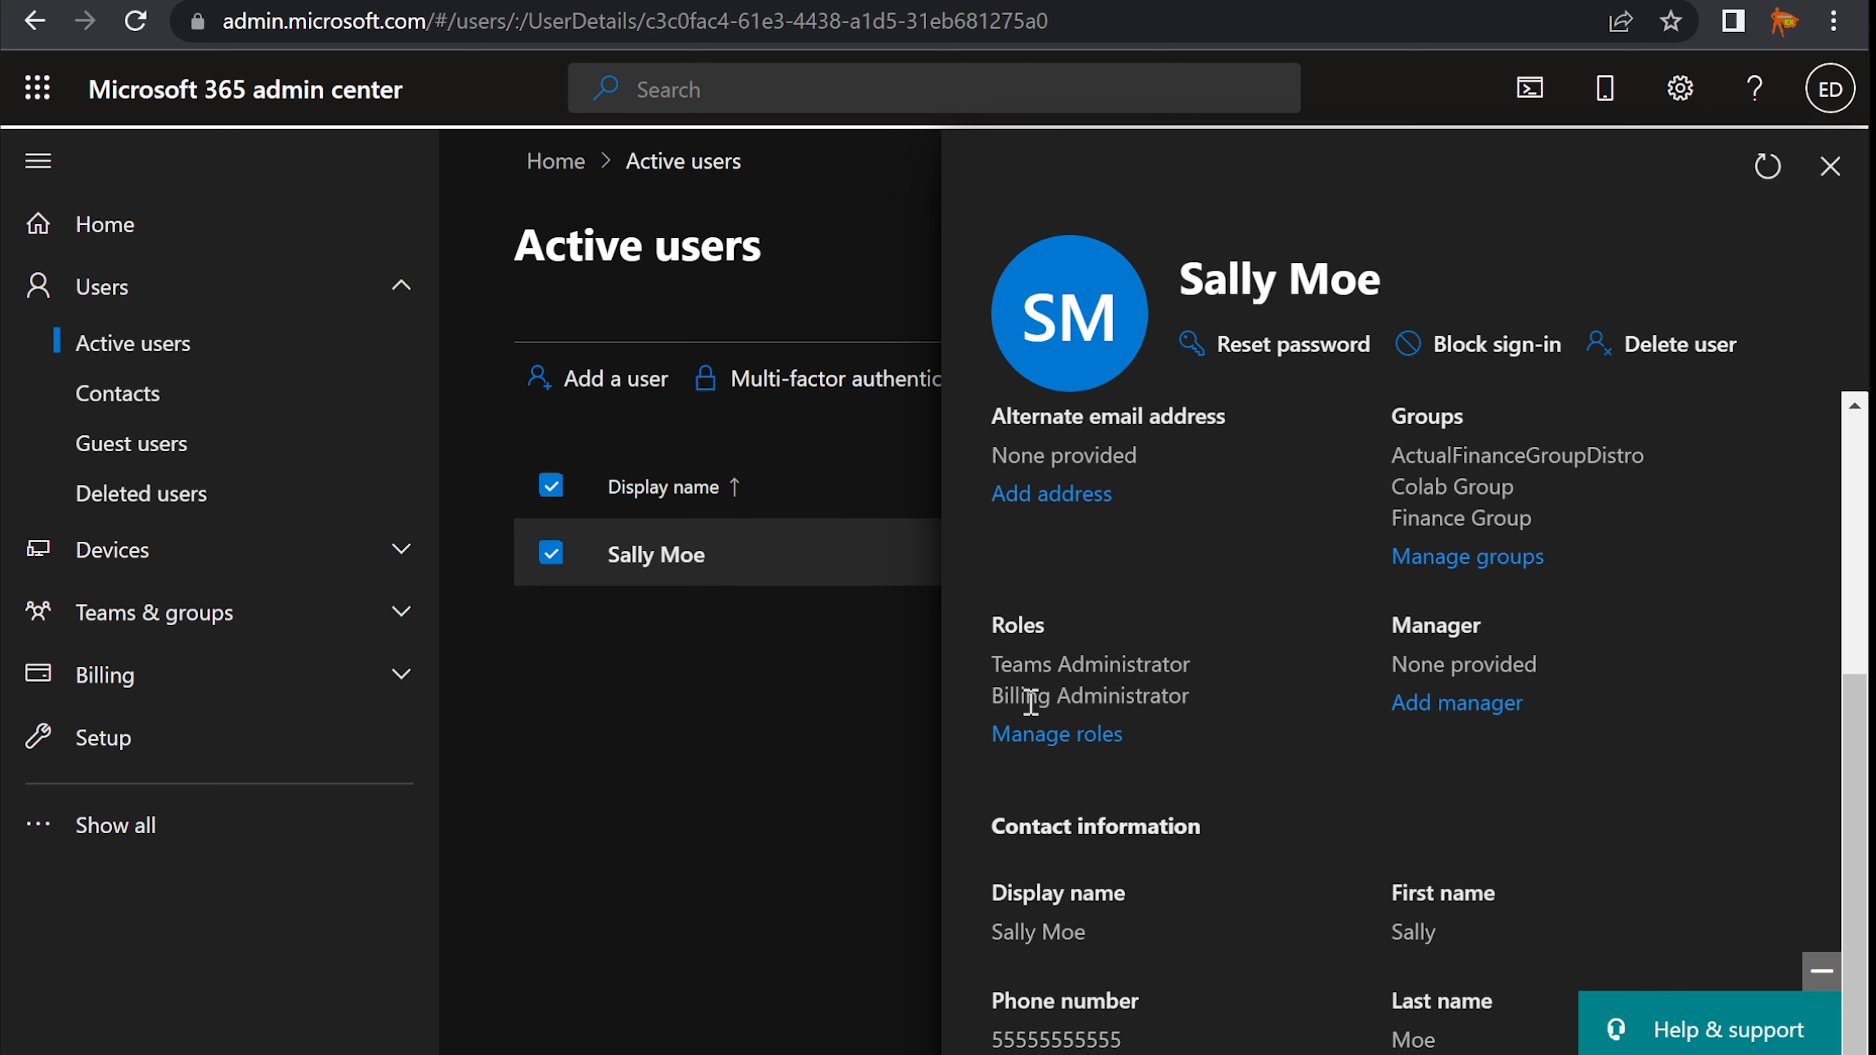
{"action": "left_click_drag", "start_coordinate": [991, 695], "coordinate": [1213, 698]}
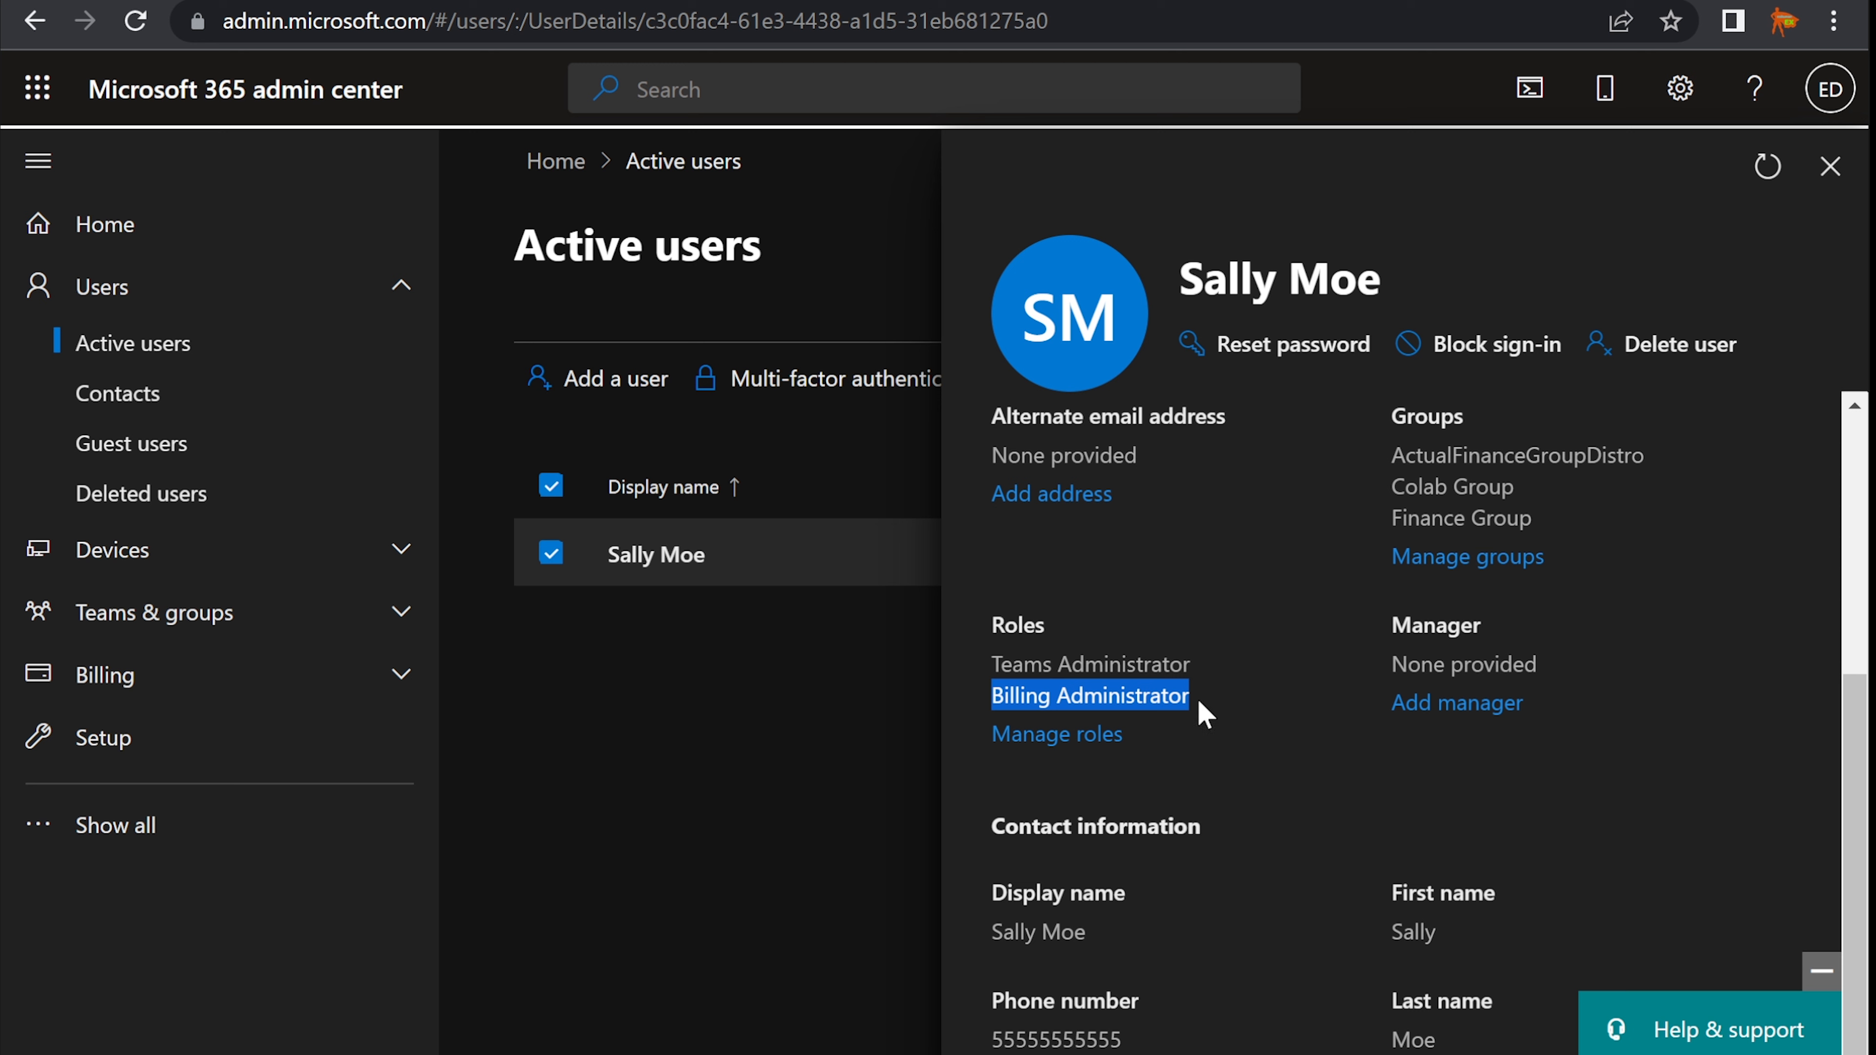
{"action": "left_click", "coordinate": [1118, 696]}
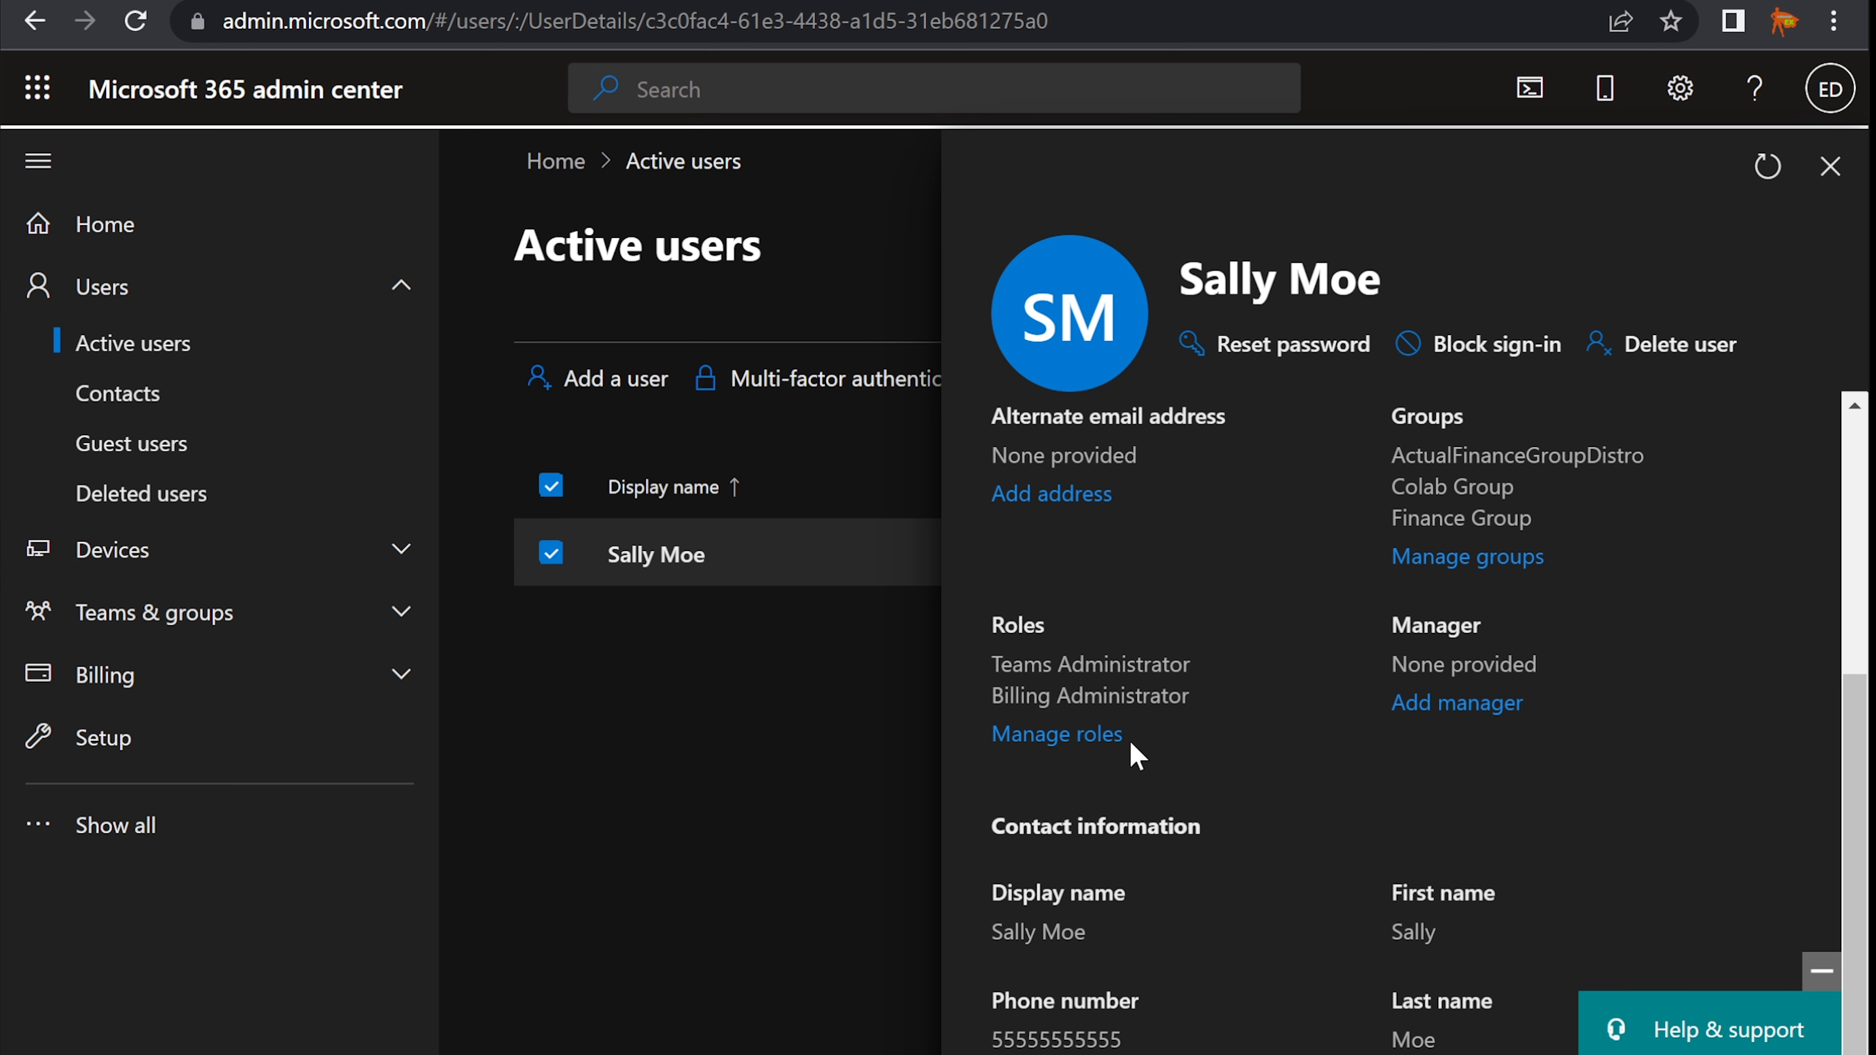
- Inspect the user's admin role checkboxes in Manage roles and close the panel without saving
{"action": "left_click", "coordinate": [1069, 743]}
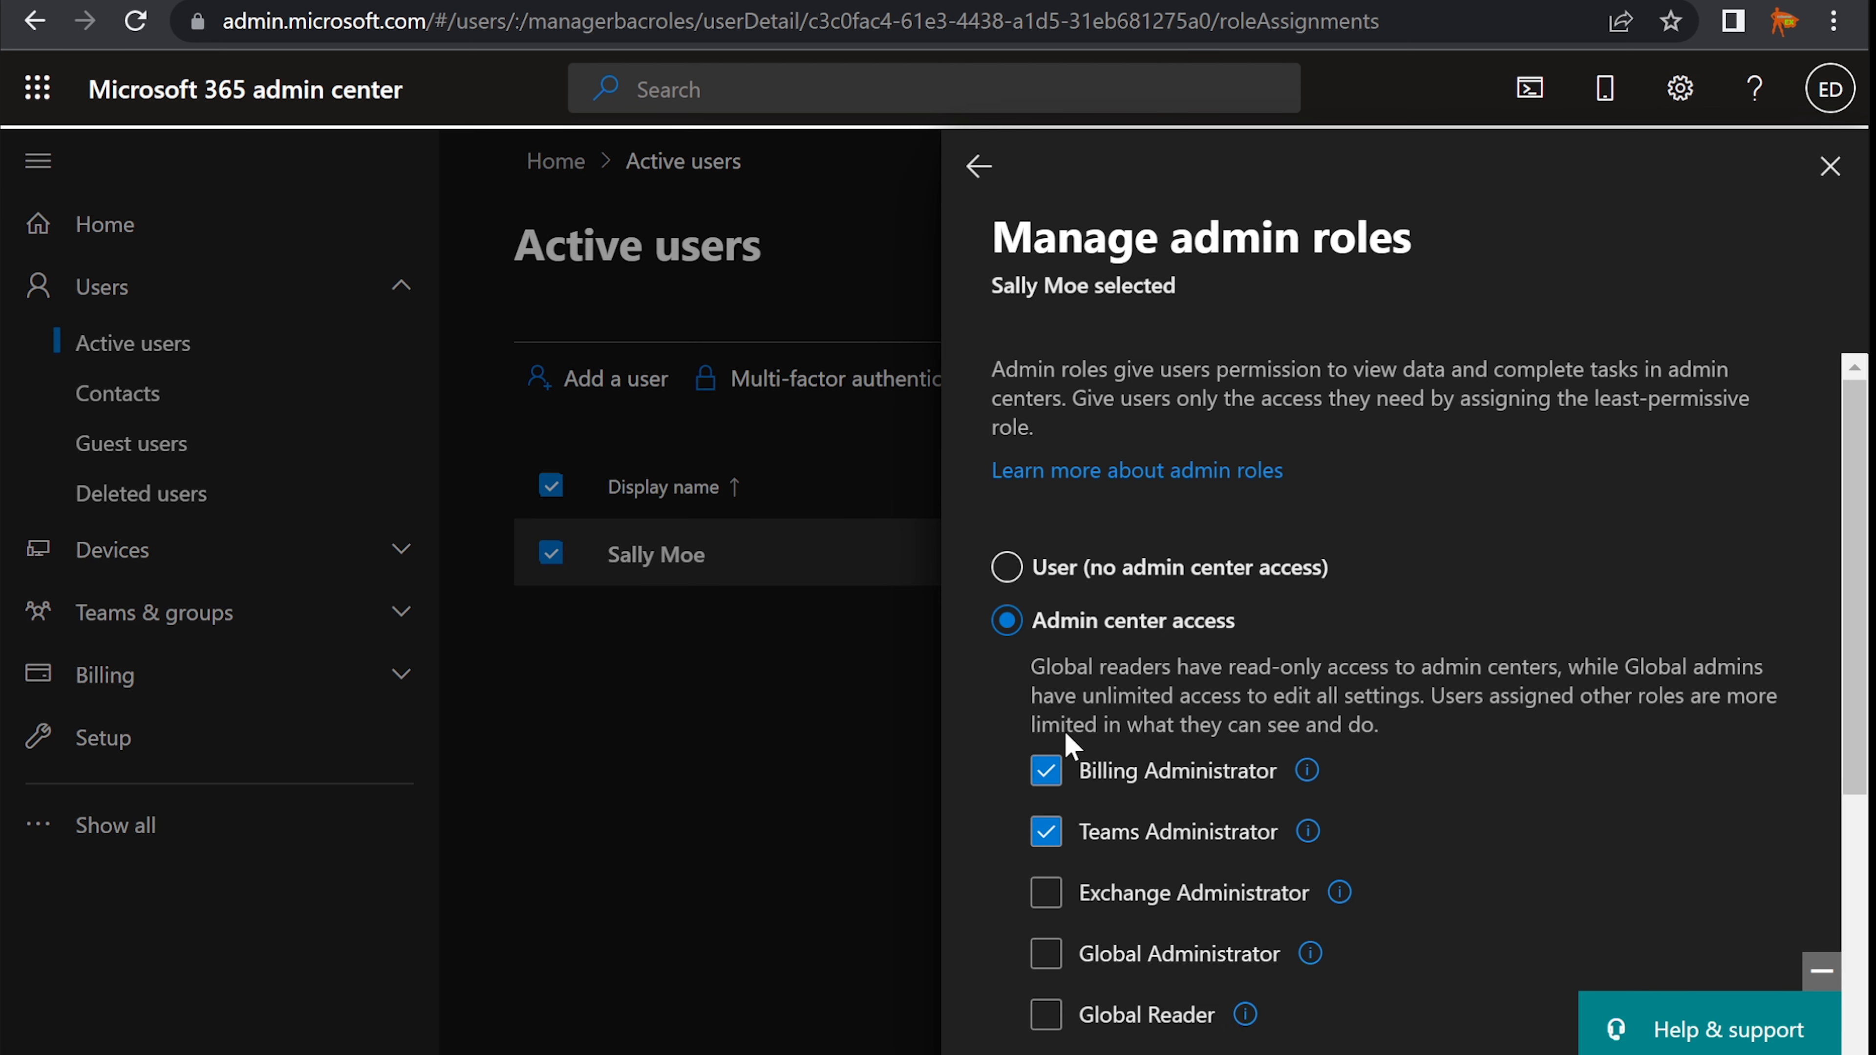
{"action": "scroll", "coordinate": [1109, 731], "scroll_direction": "down", "scroll_amount": 4}
{"action": "left_click", "coordinate": [1109, 728]}
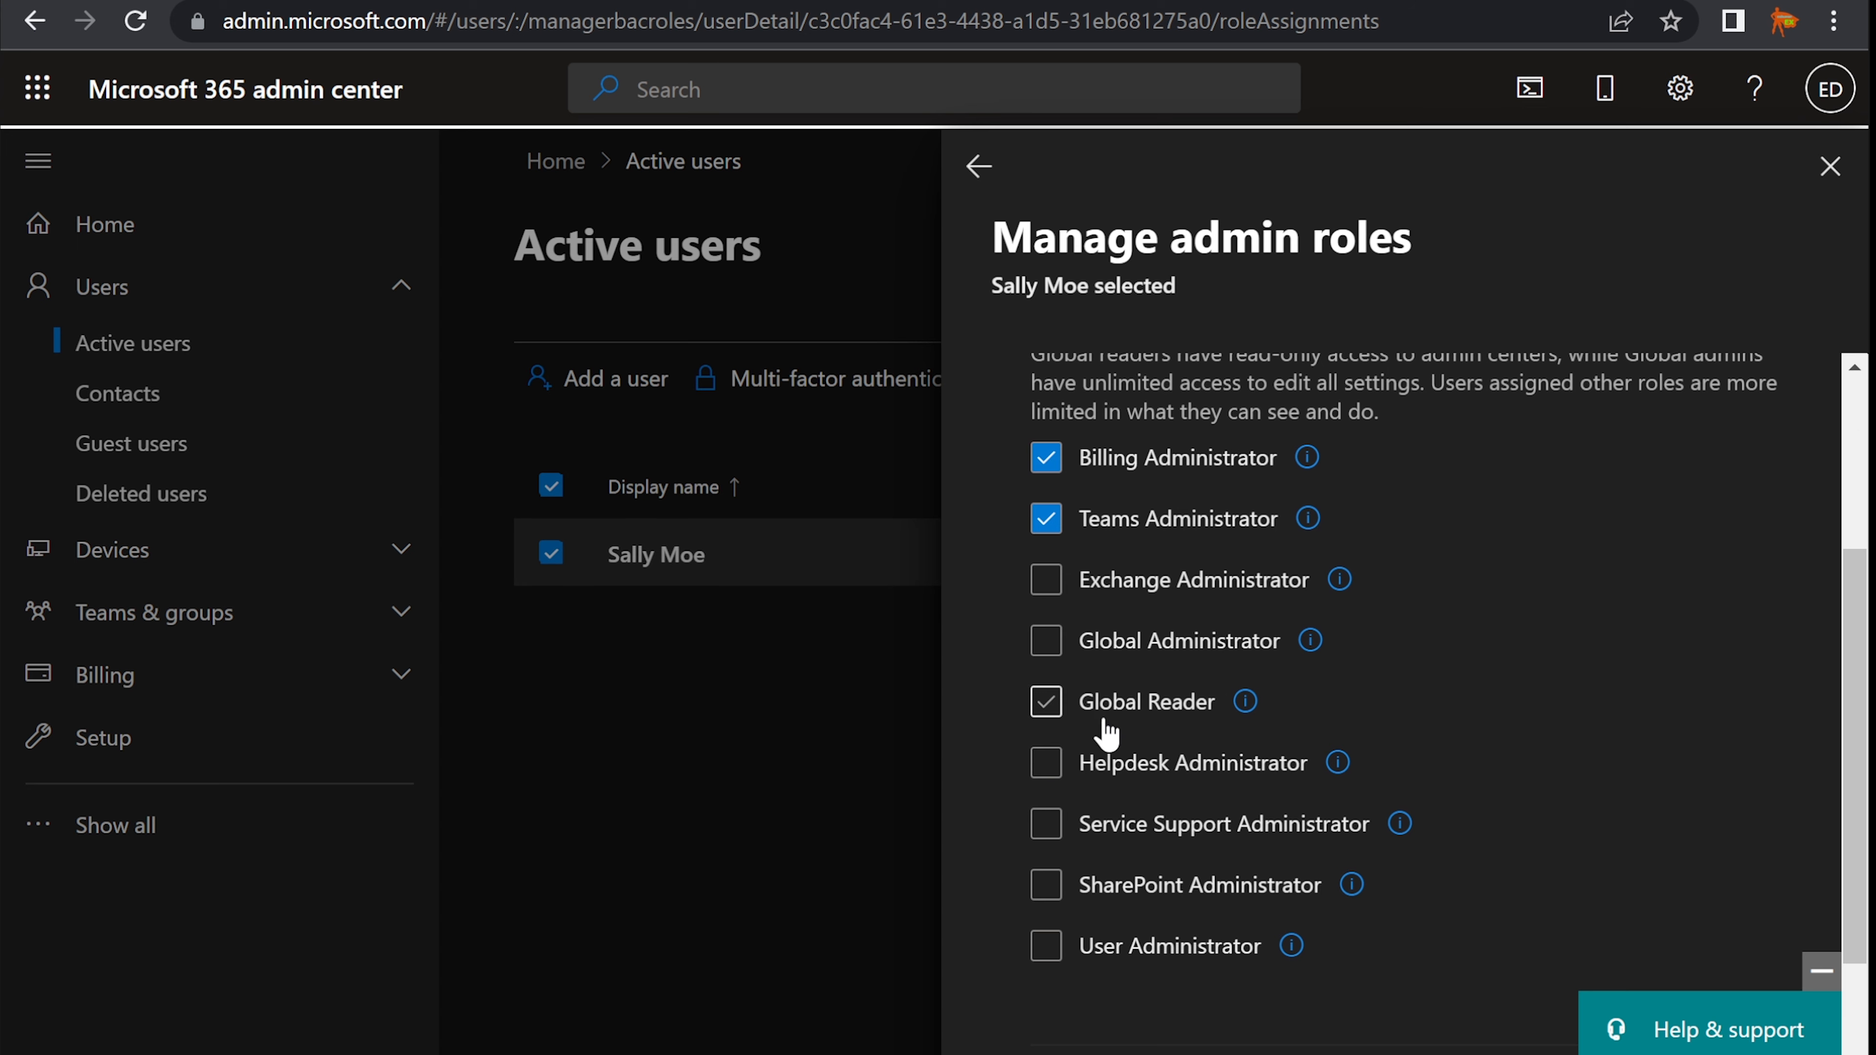
{"action": "scroll", "coordinate": [1110, 731], "scroll_direction": "up", "scroll_amount": 4}
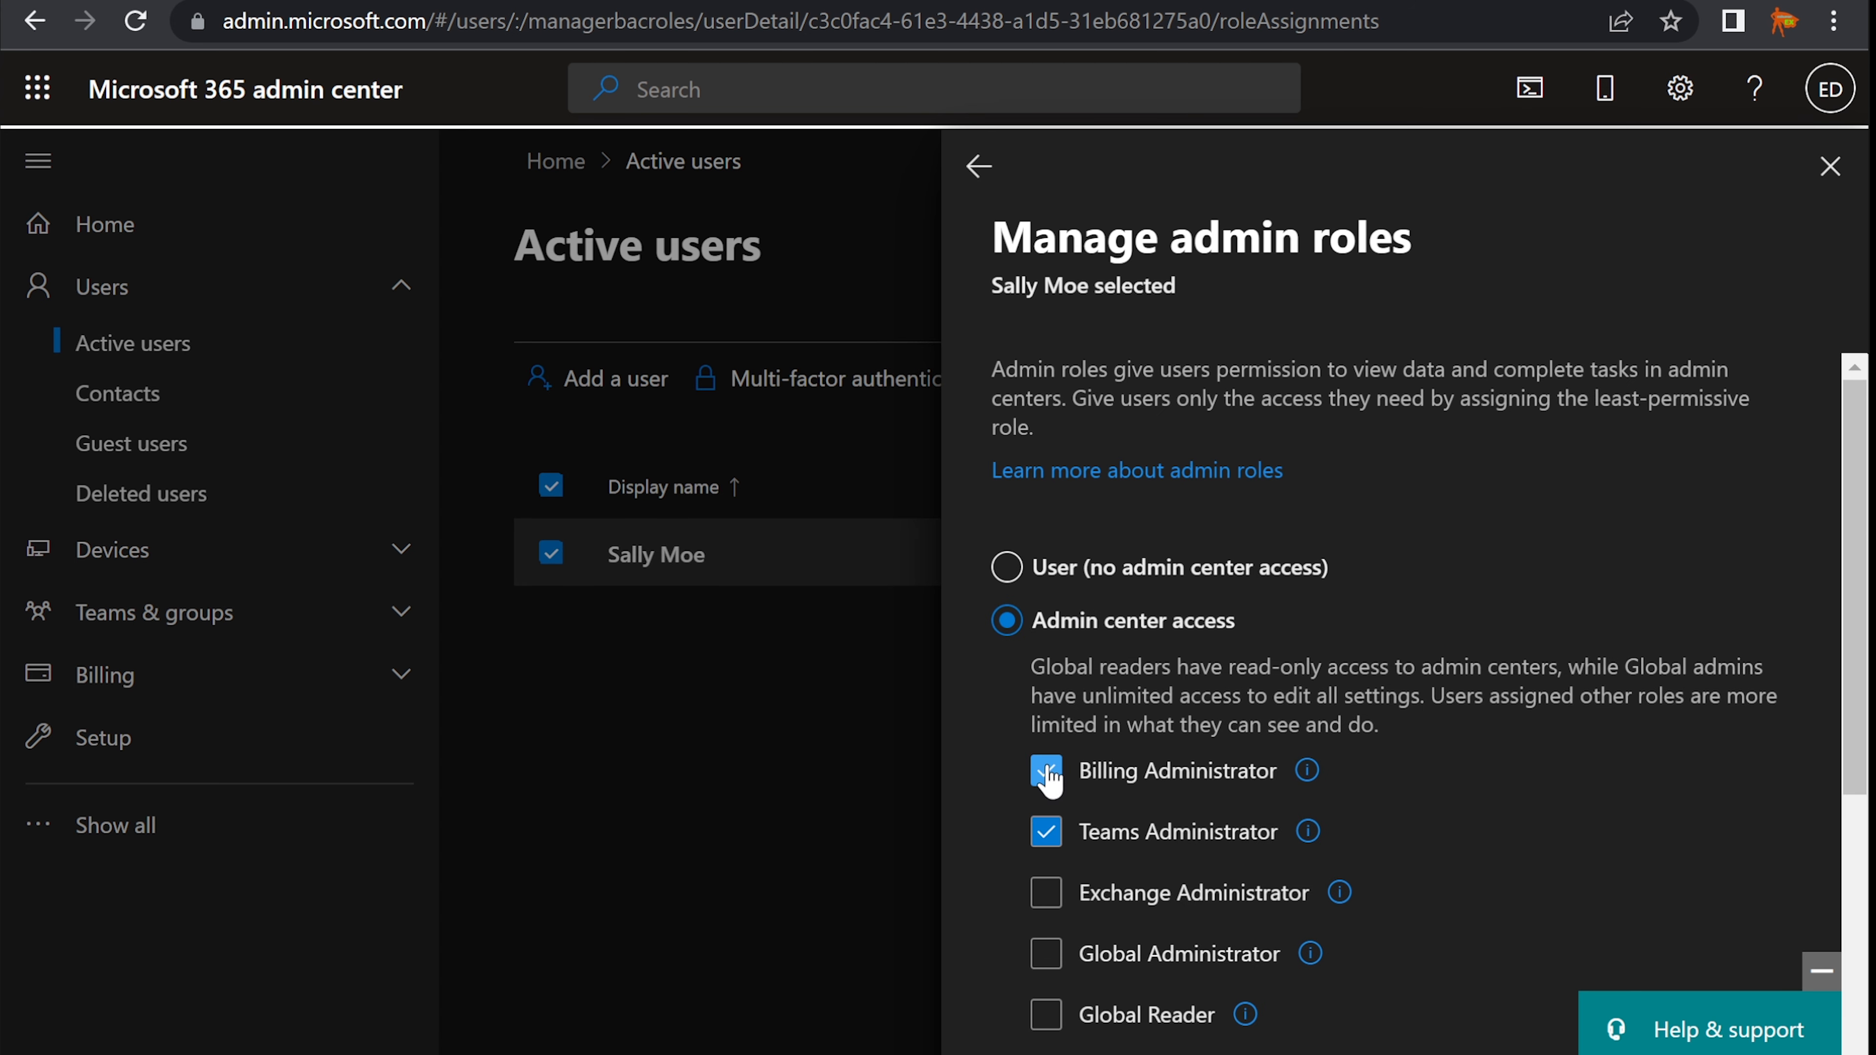
{"action": "mouse_move", "coordinate": [1303, 783]}
{"action": "scroll", "coordinate": [1187, 698], "scroll_direction": "down", "scroll_amount": 2}
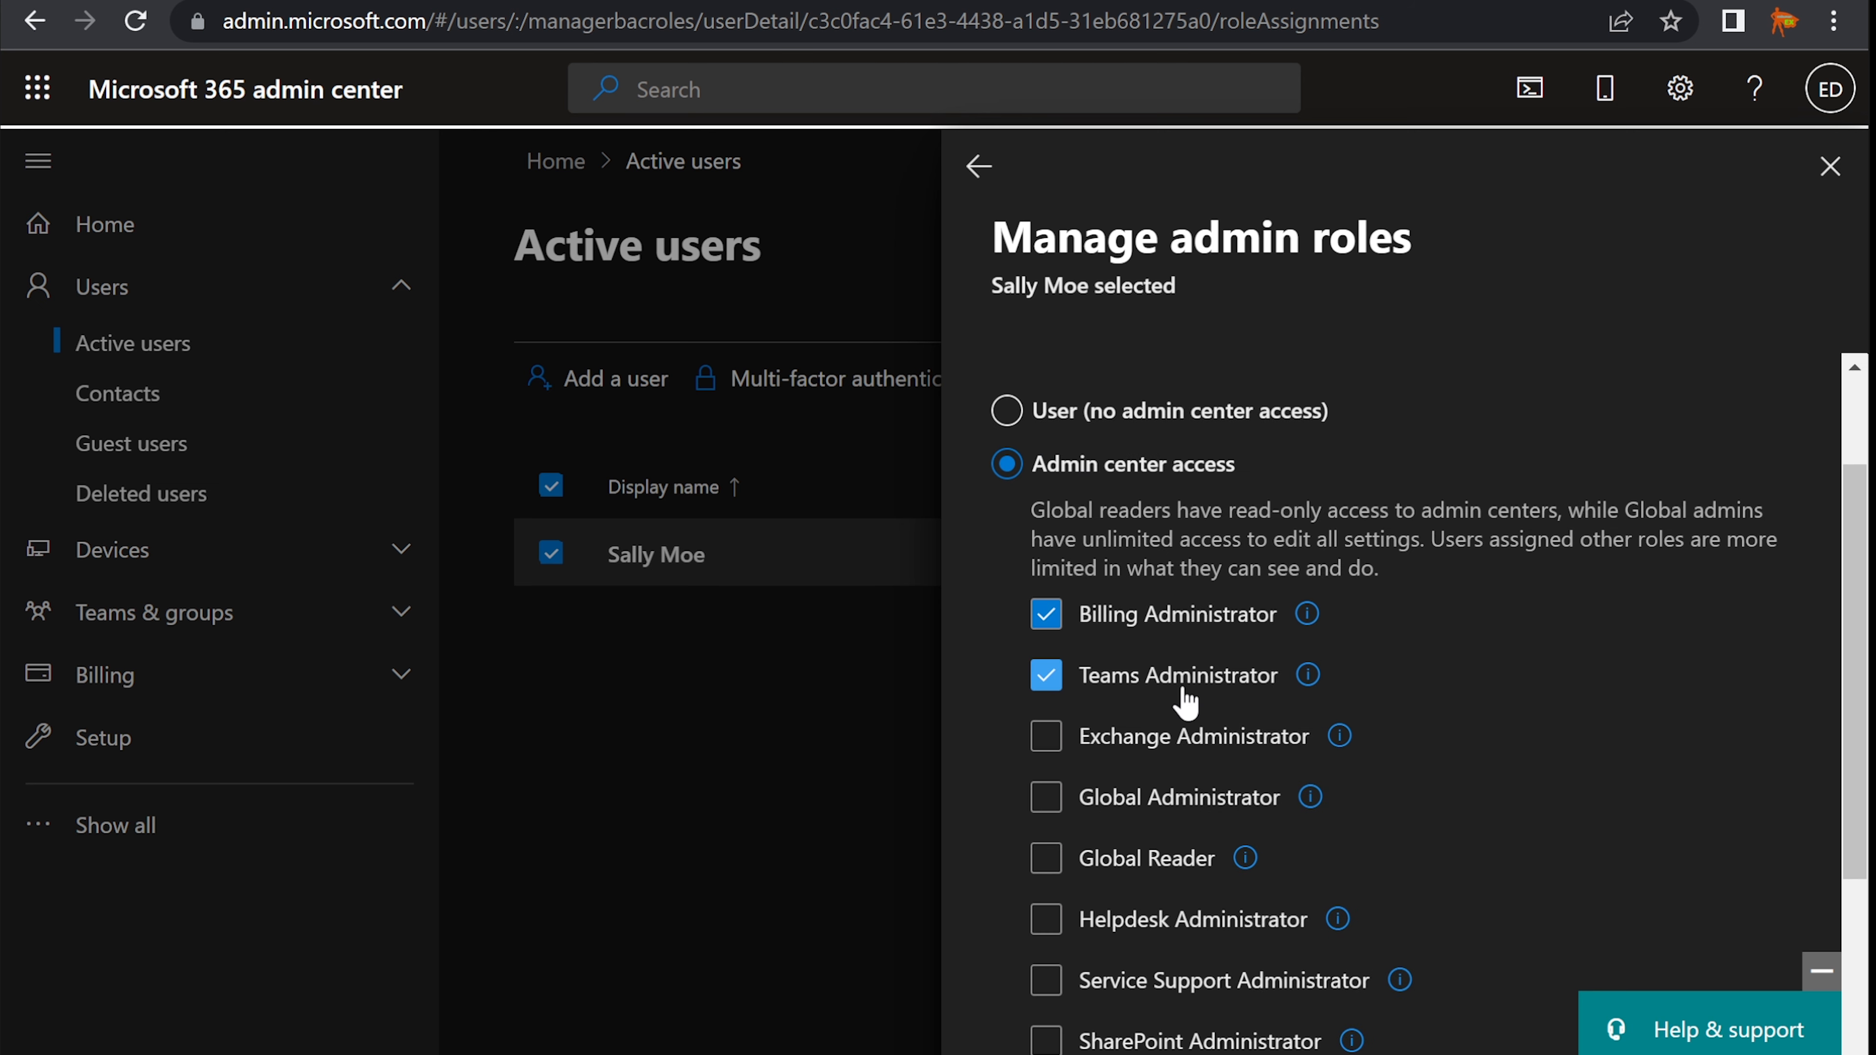
{"action": "scroll", "coordinate": [1185, 702], "scroll_direction": "up", "scroll_amount": 2}
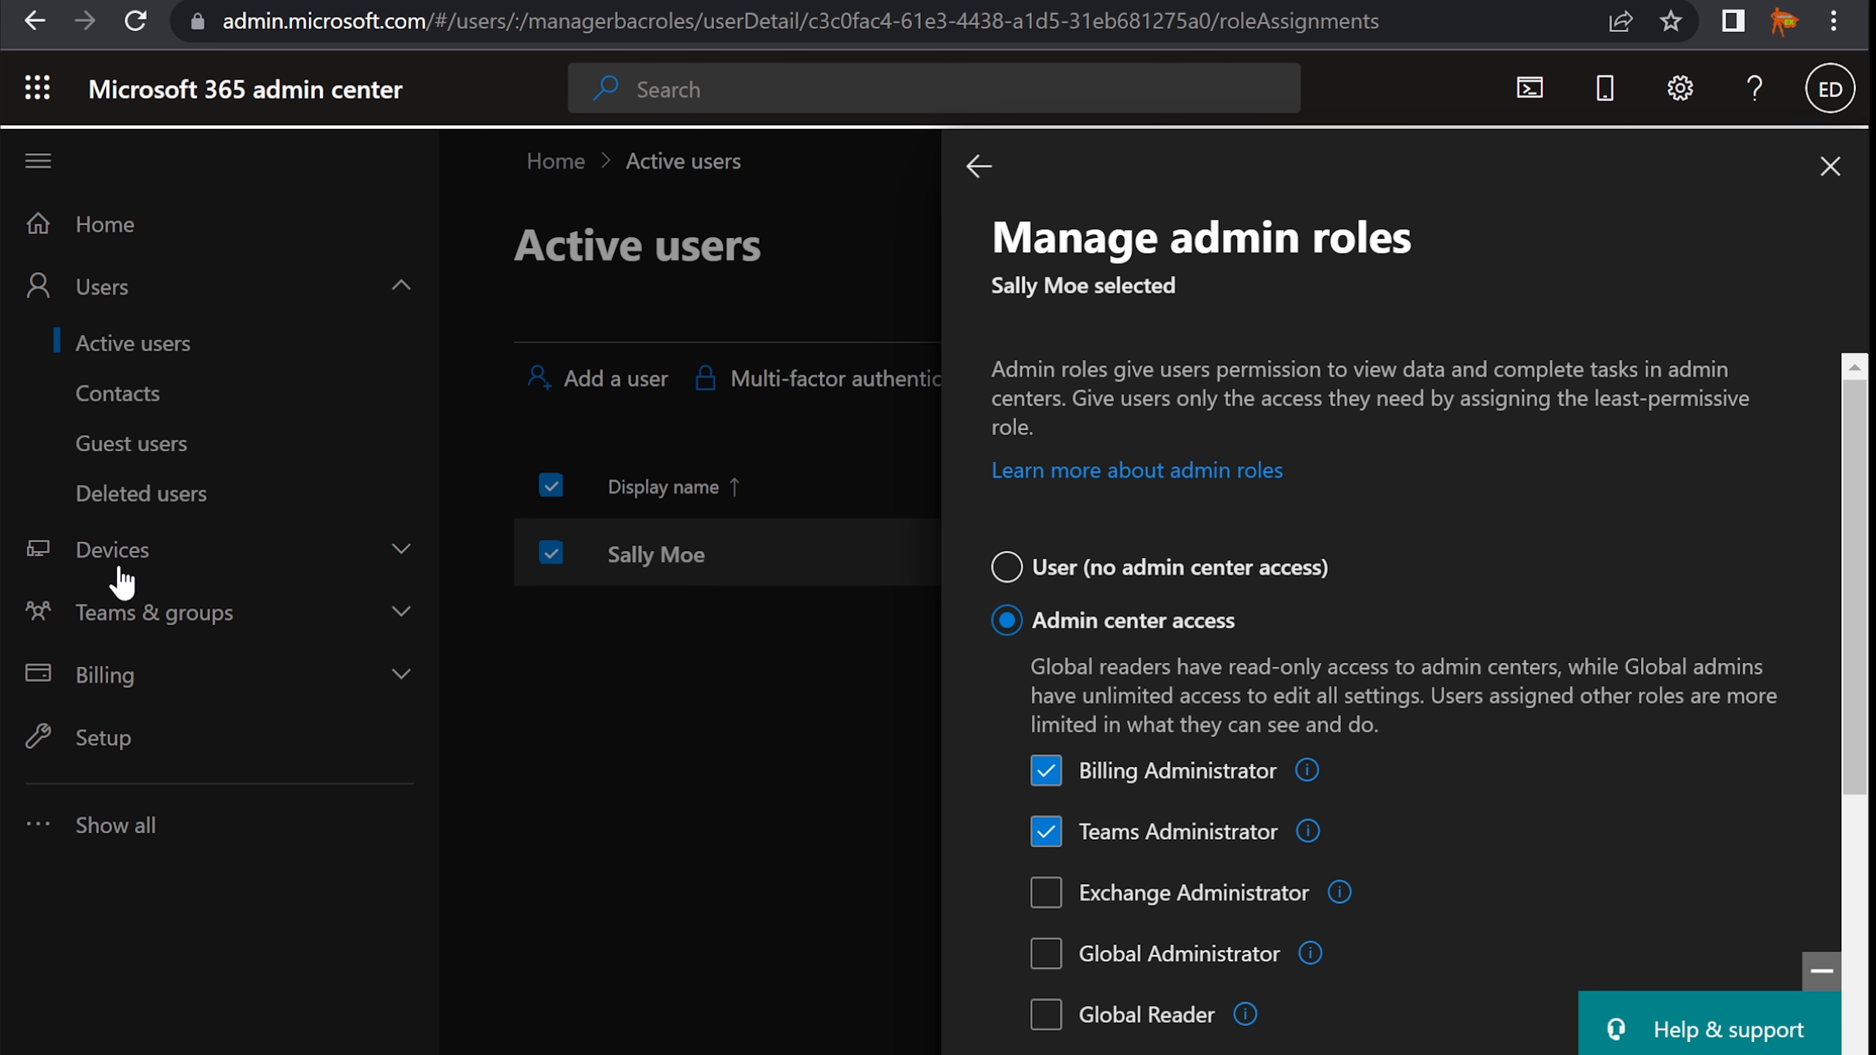
{"action": "left_click", "coordinate": [1831, 176]}
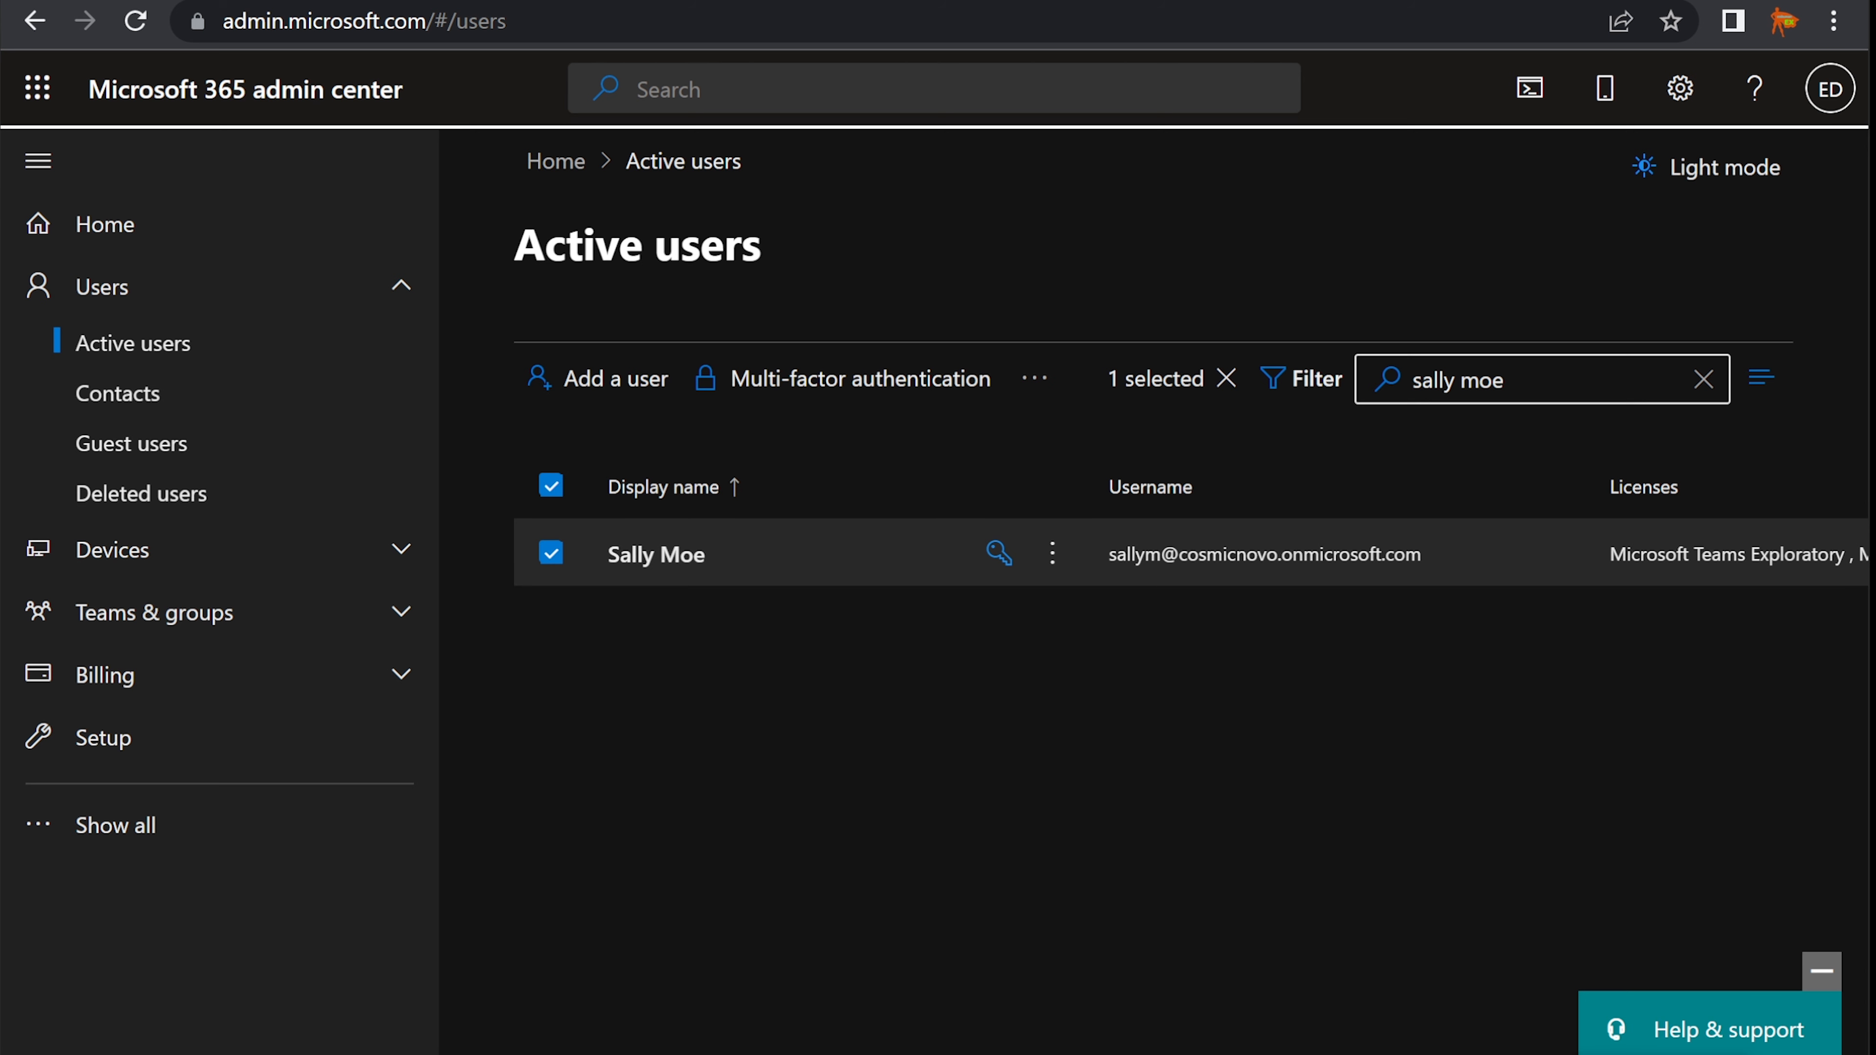
- Bring Notepad back, shift it lower-left, and select the Billing Admin (Finance MGR) line
{"action": "key", "text": "alt+Tab"}
{"action": "left_click", "coordinate": [1379, 536]}
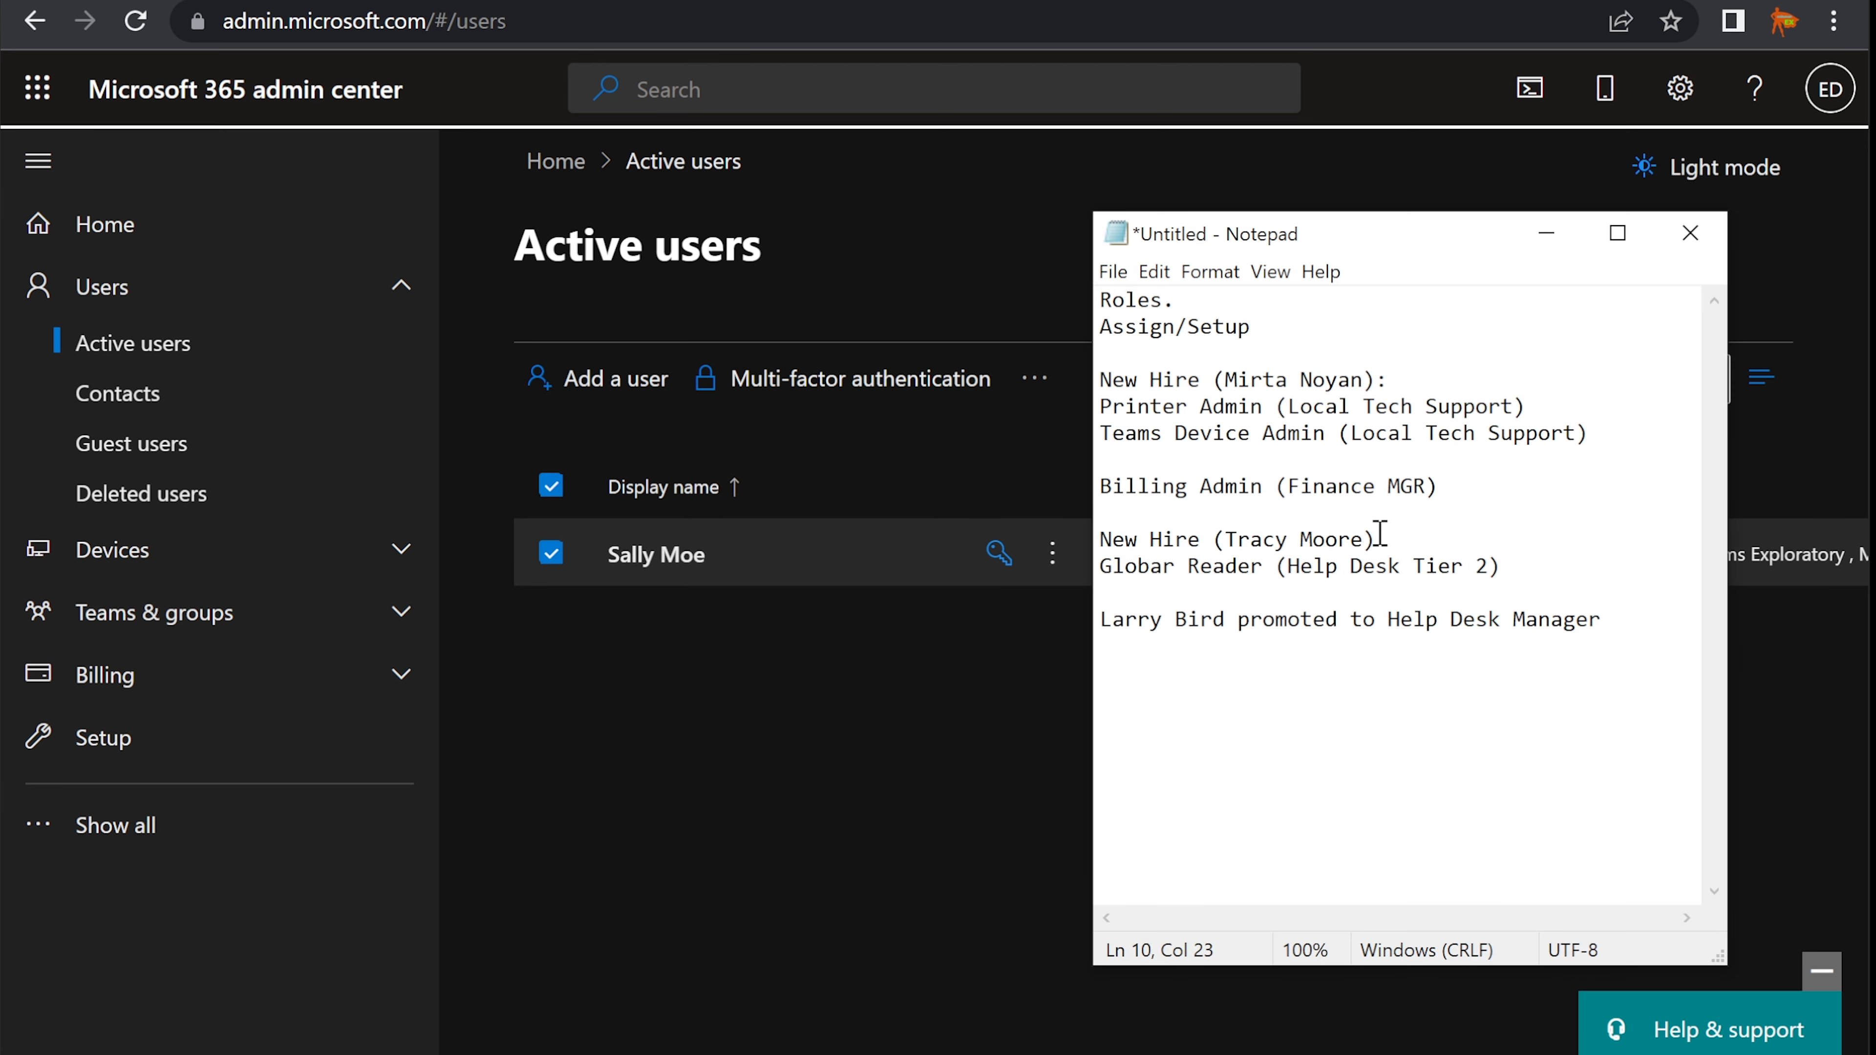
{"action": "left_click_drag", "start_coordinate": [1382, 234], "coordinate": [1334, 269]}
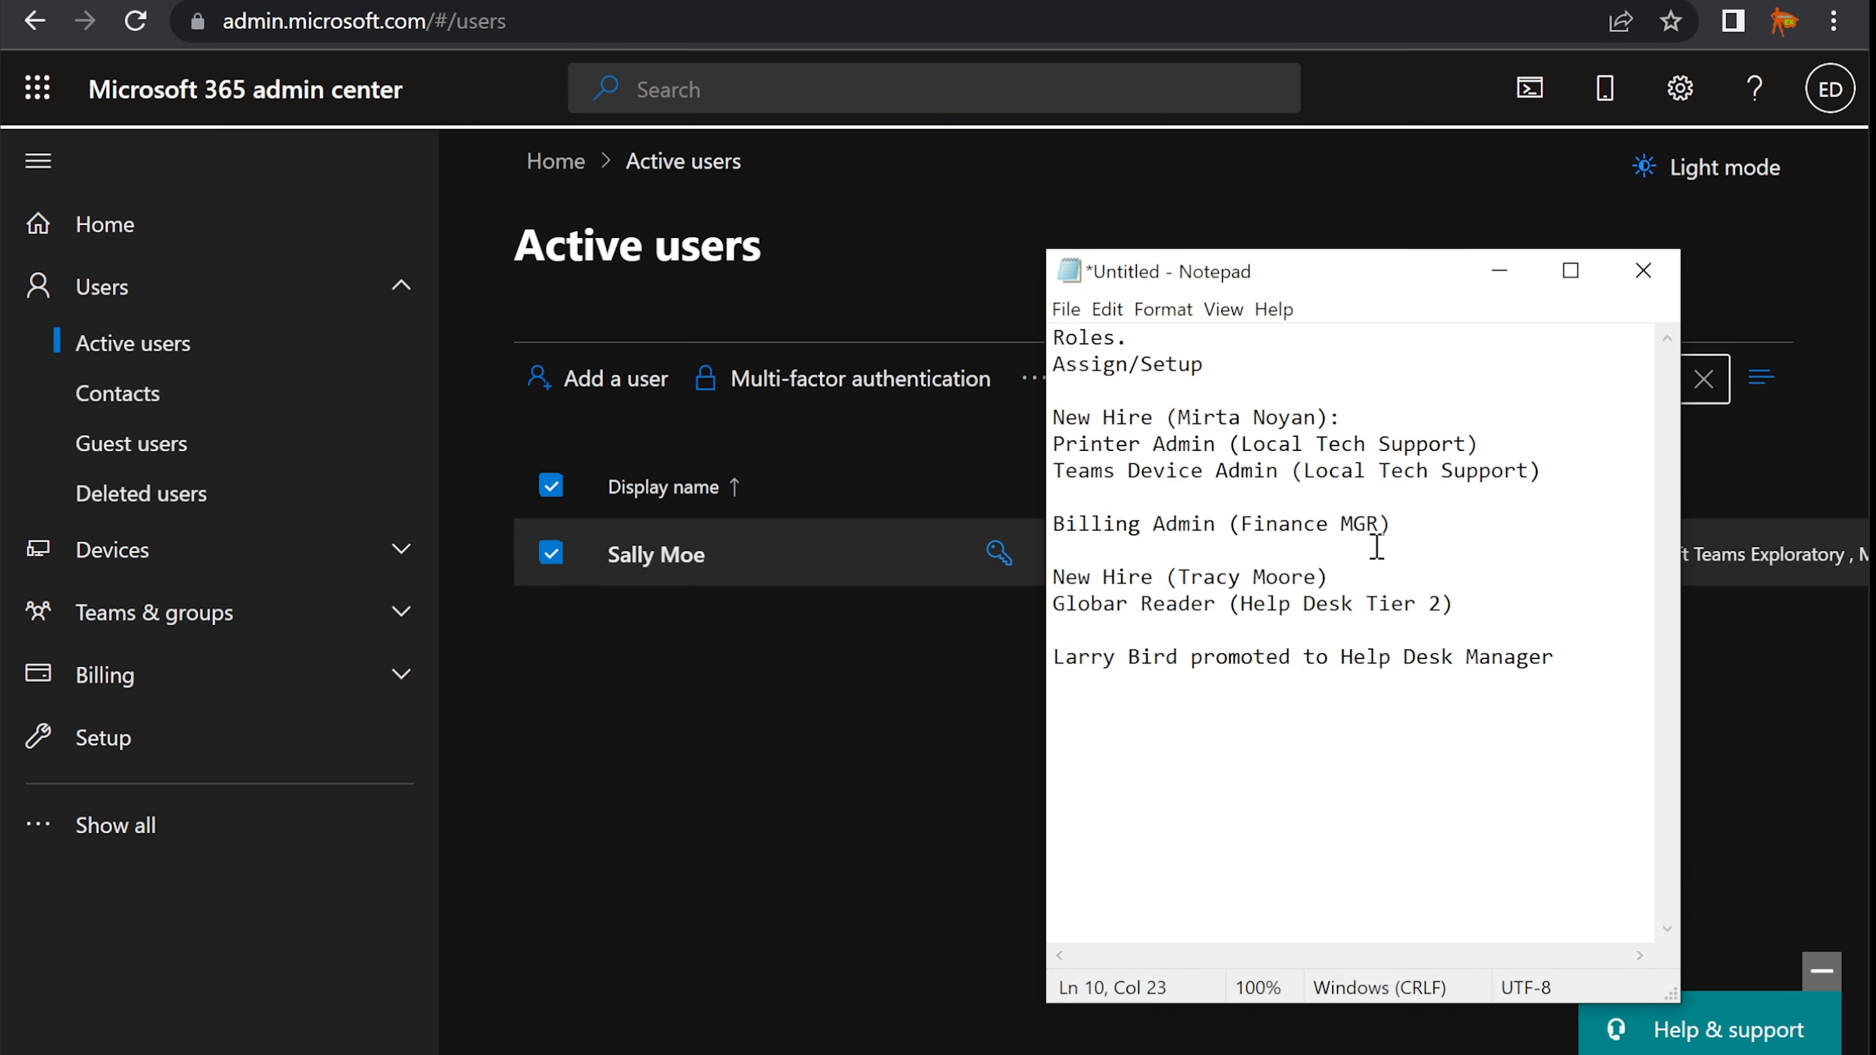
{"action": "left_click_drag", "start_coordinate": [1390, 524], "coordinate": [1004, 527]}
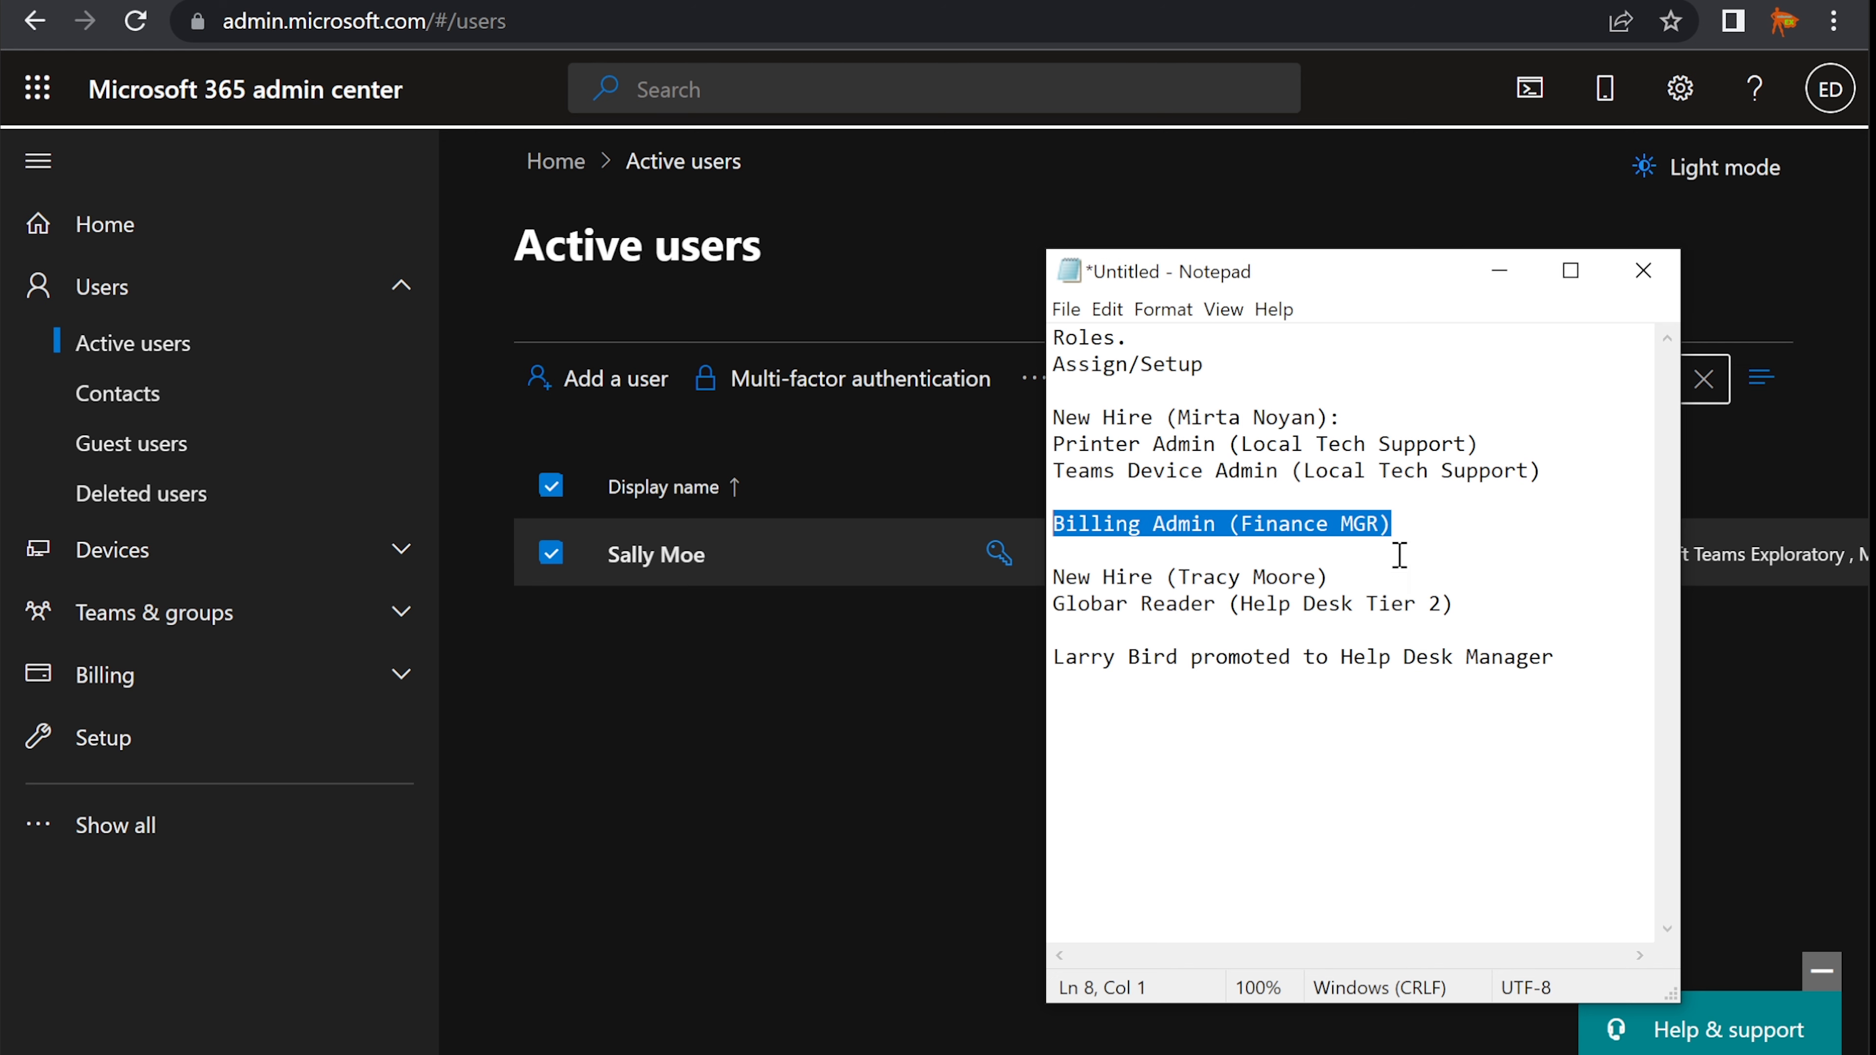
- Set aside the notes and go to the Roles > Role assignments page
{"action": "left_click", "coordinate": [1498, 275]}
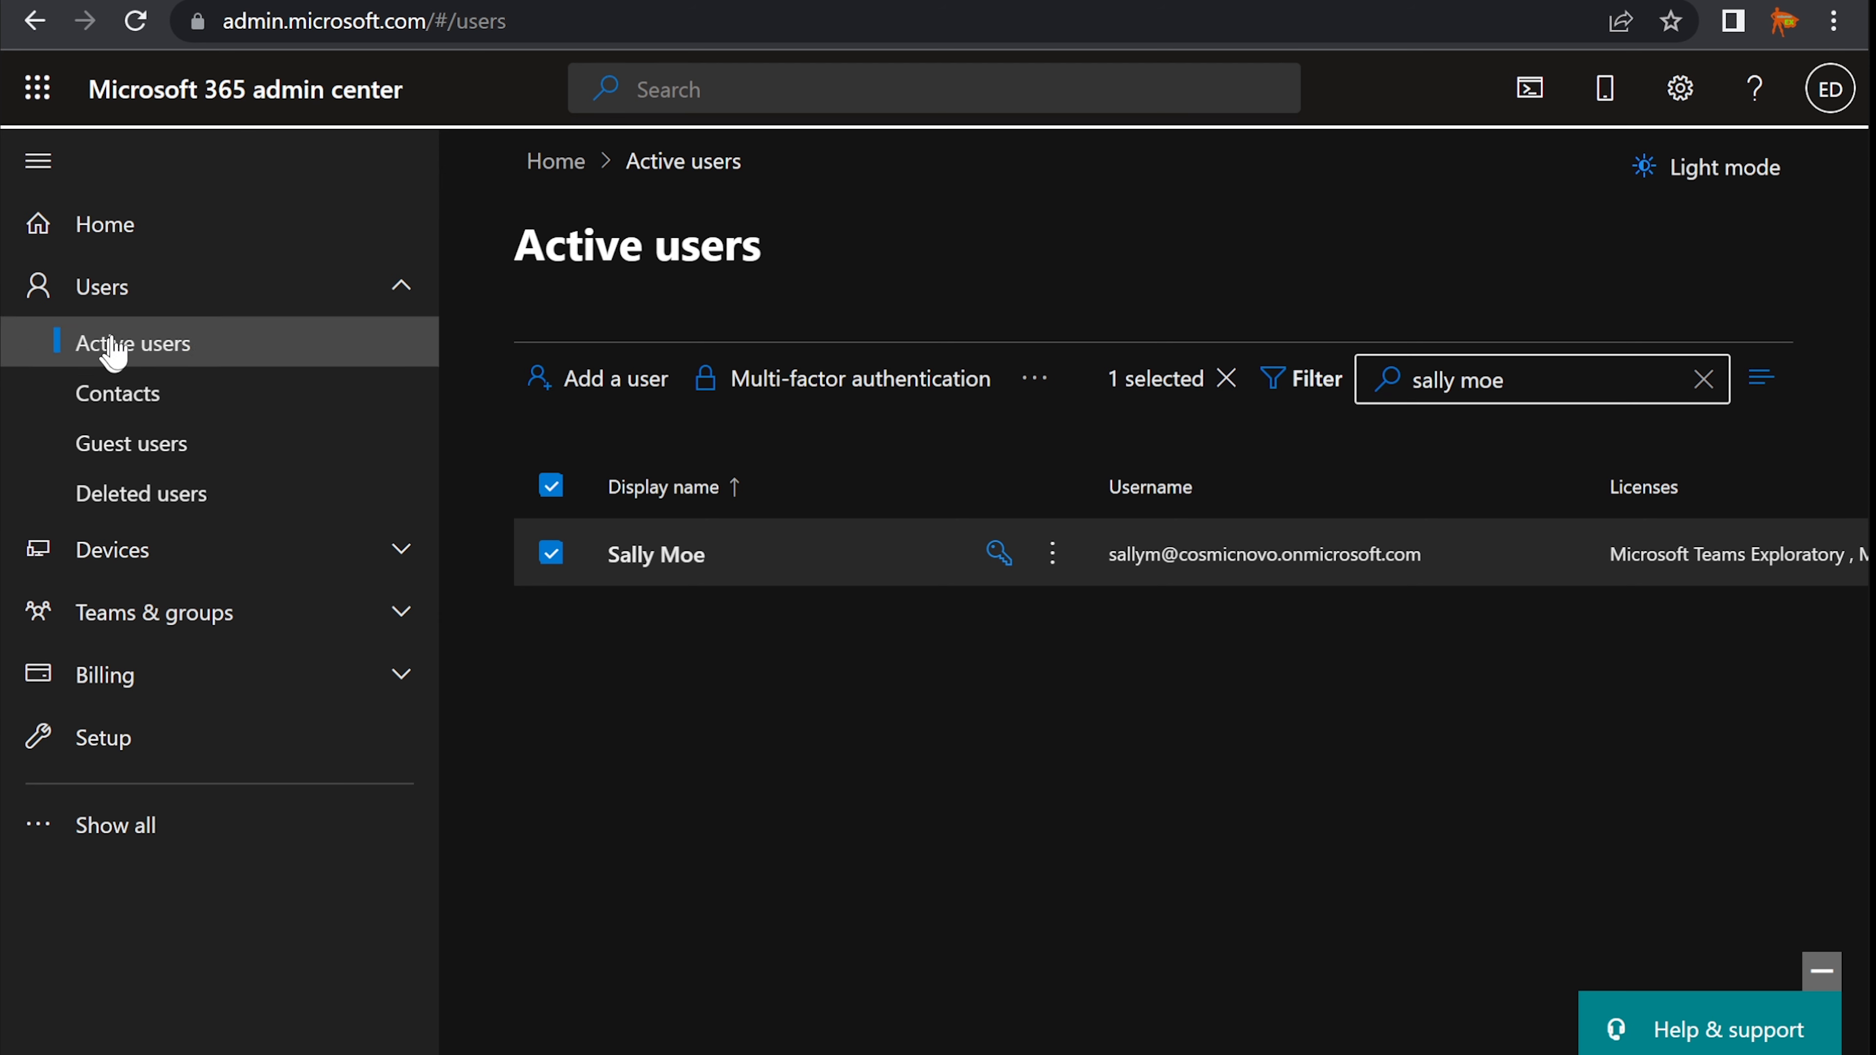
{"action": "left_click", "coordinate": [125, 290]}
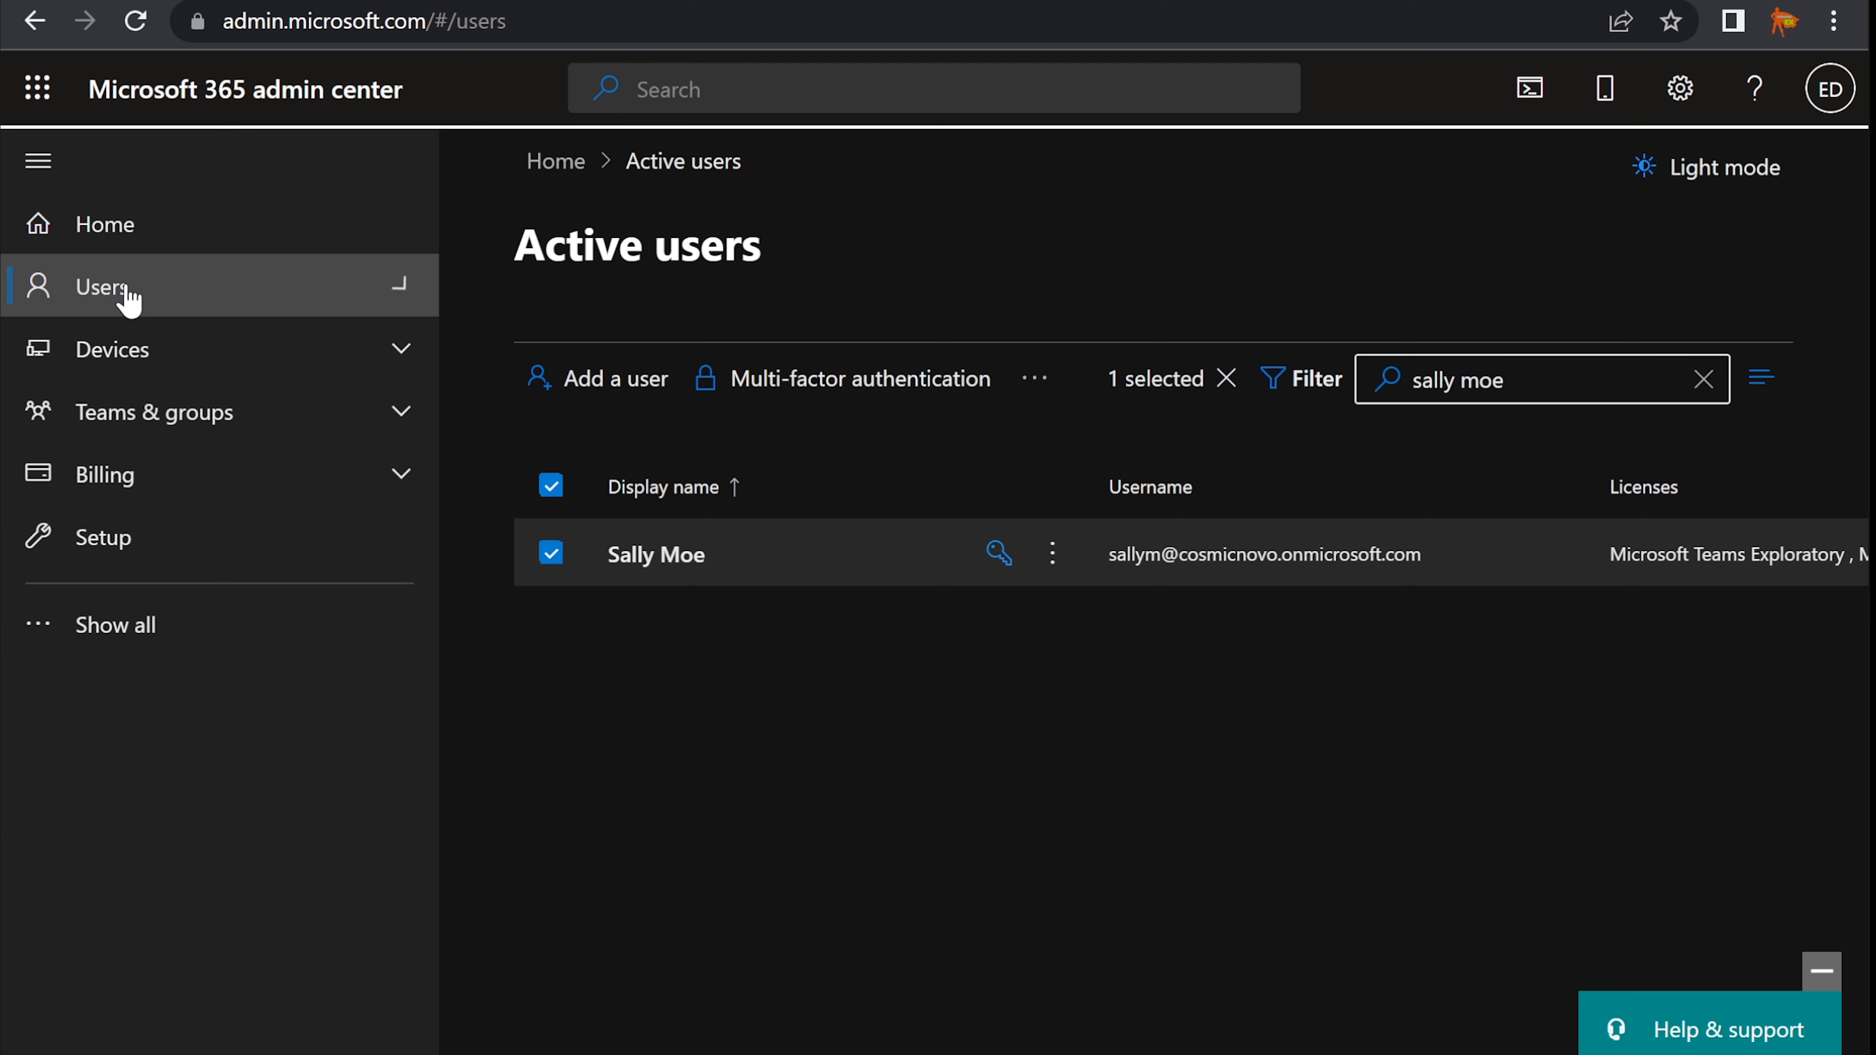
{"action": "left_click", "coordinate": [133, 640]}
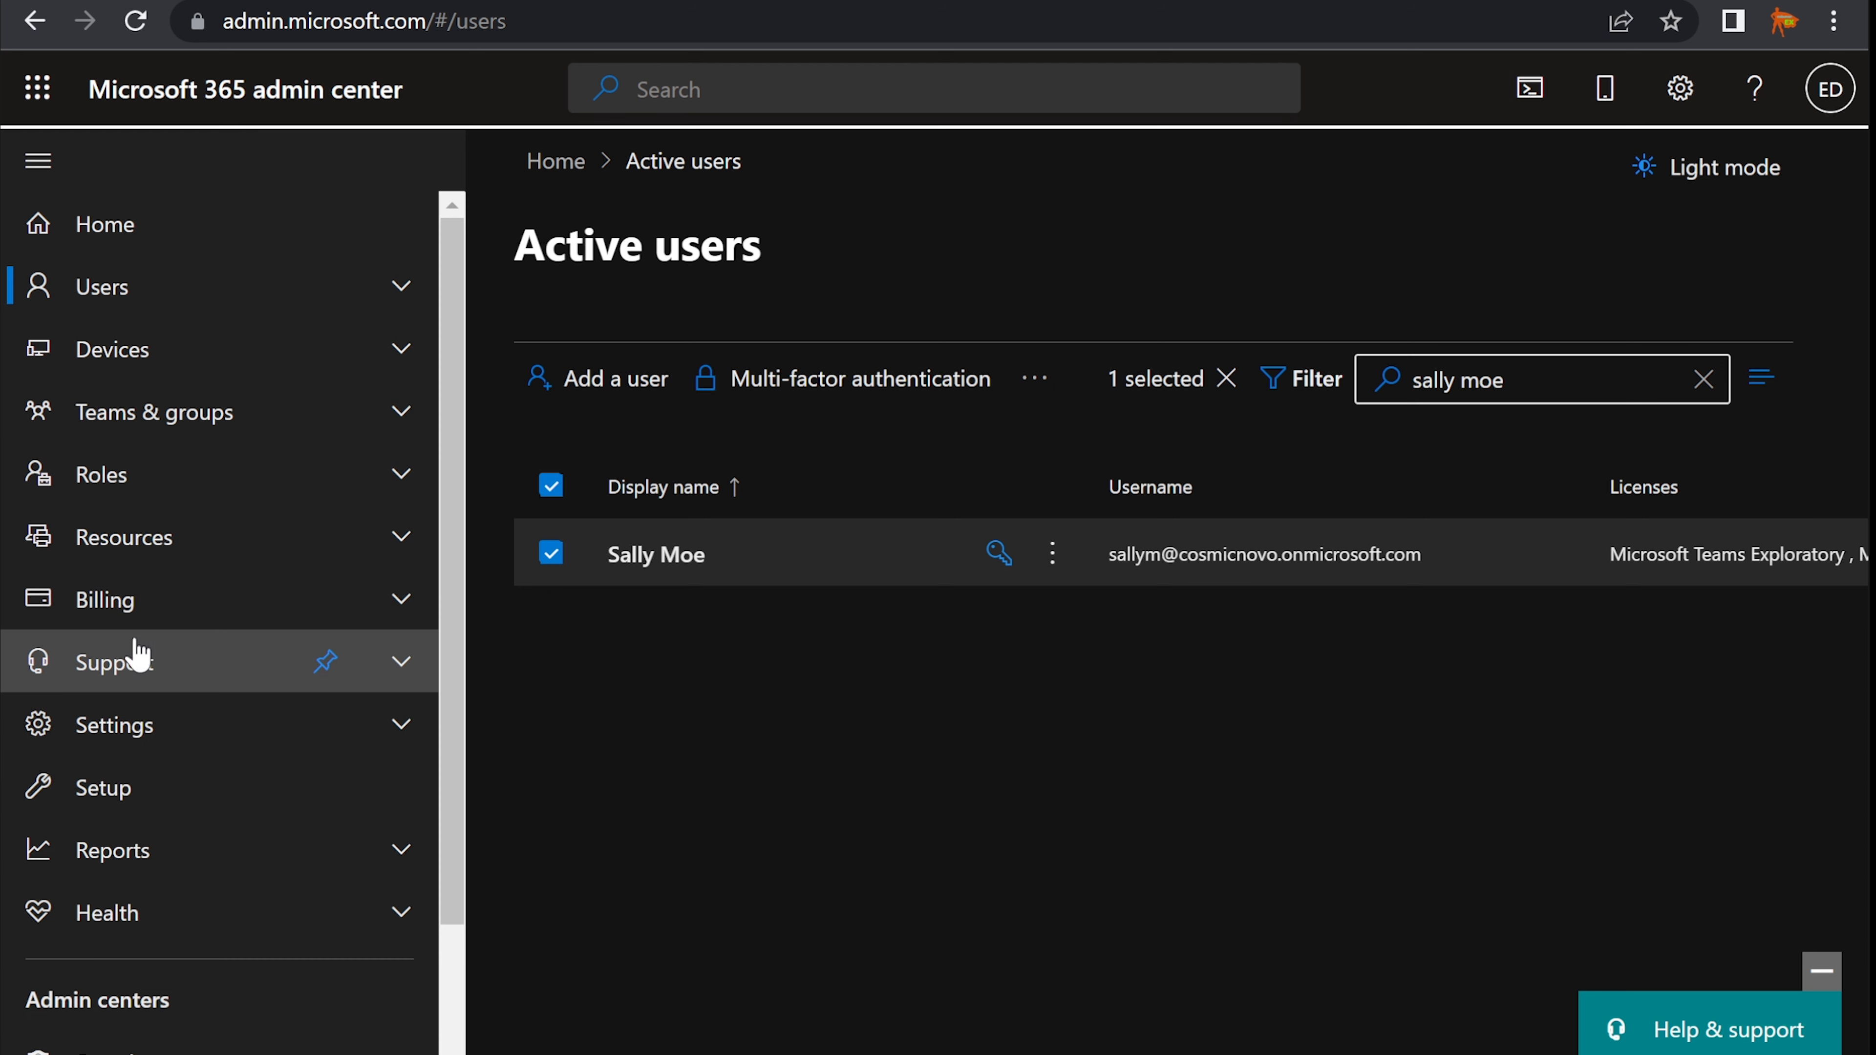
{"action": "left_click", "coordinate": [124, 476]}
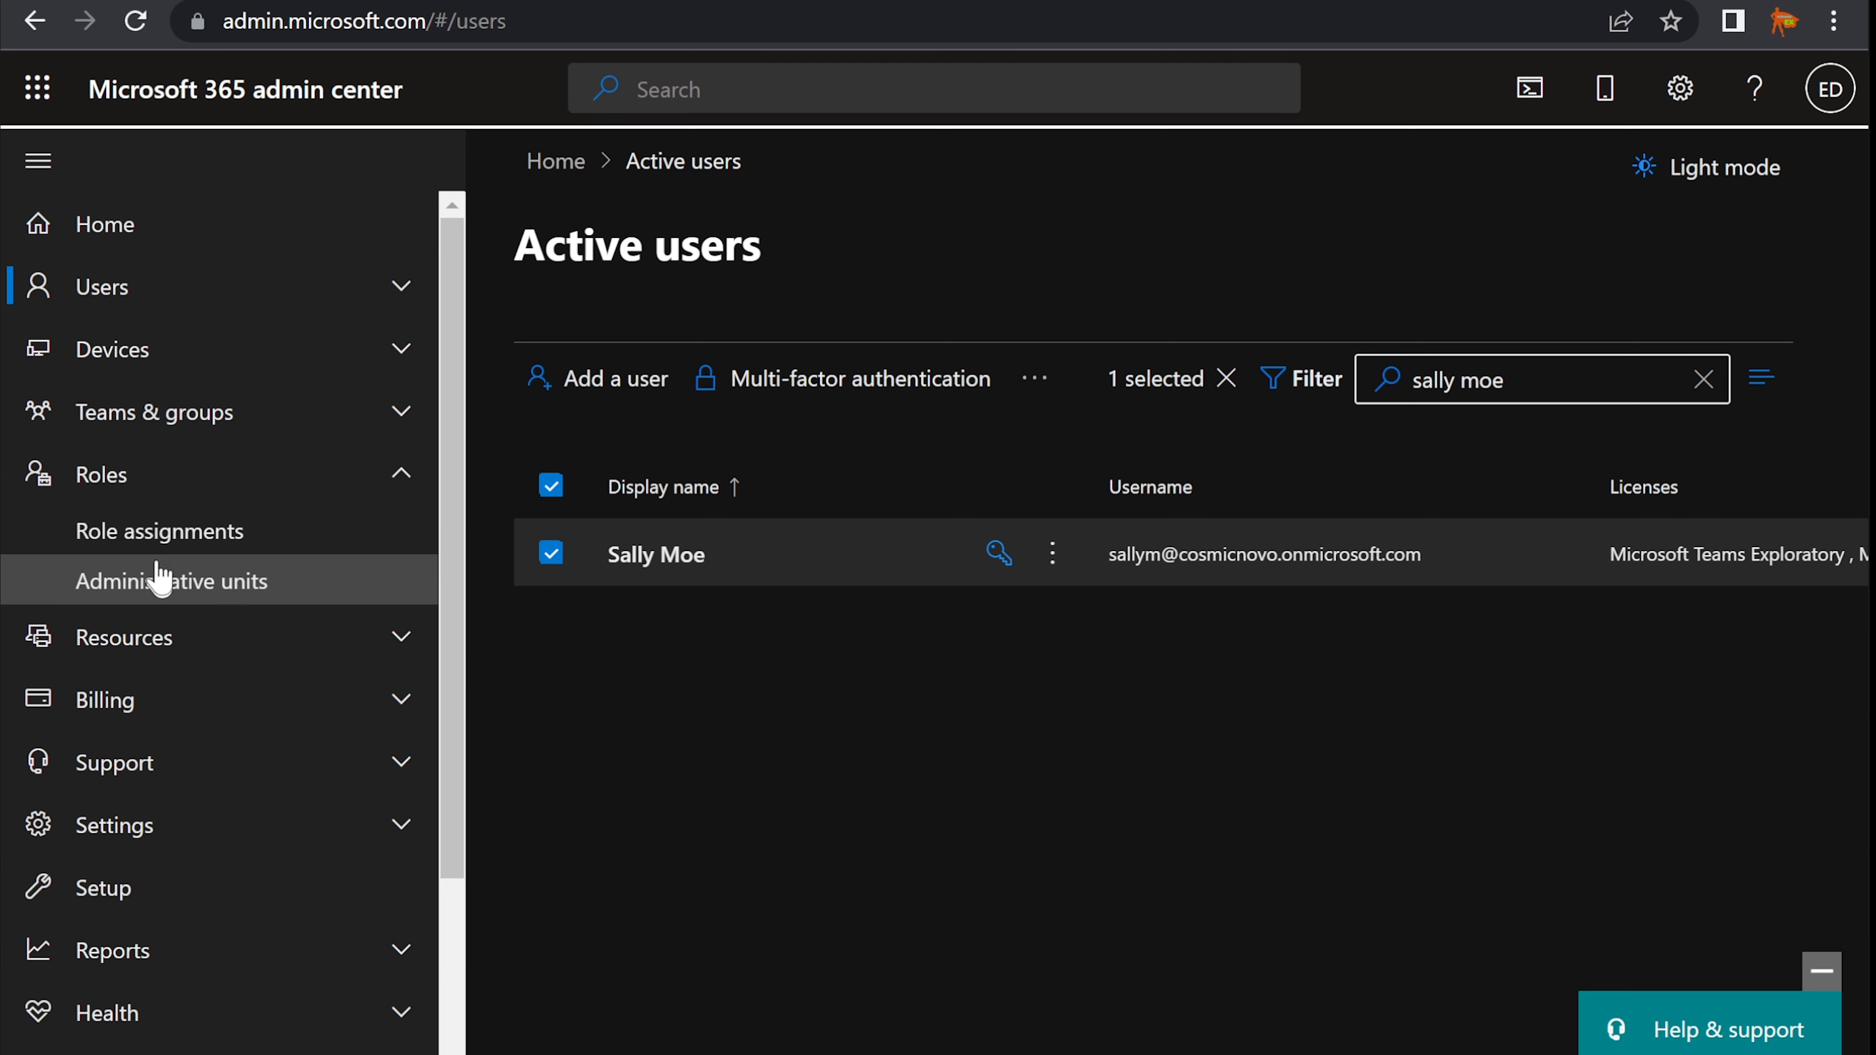
{"action": "left_click", "coordinate": [176, 549]}
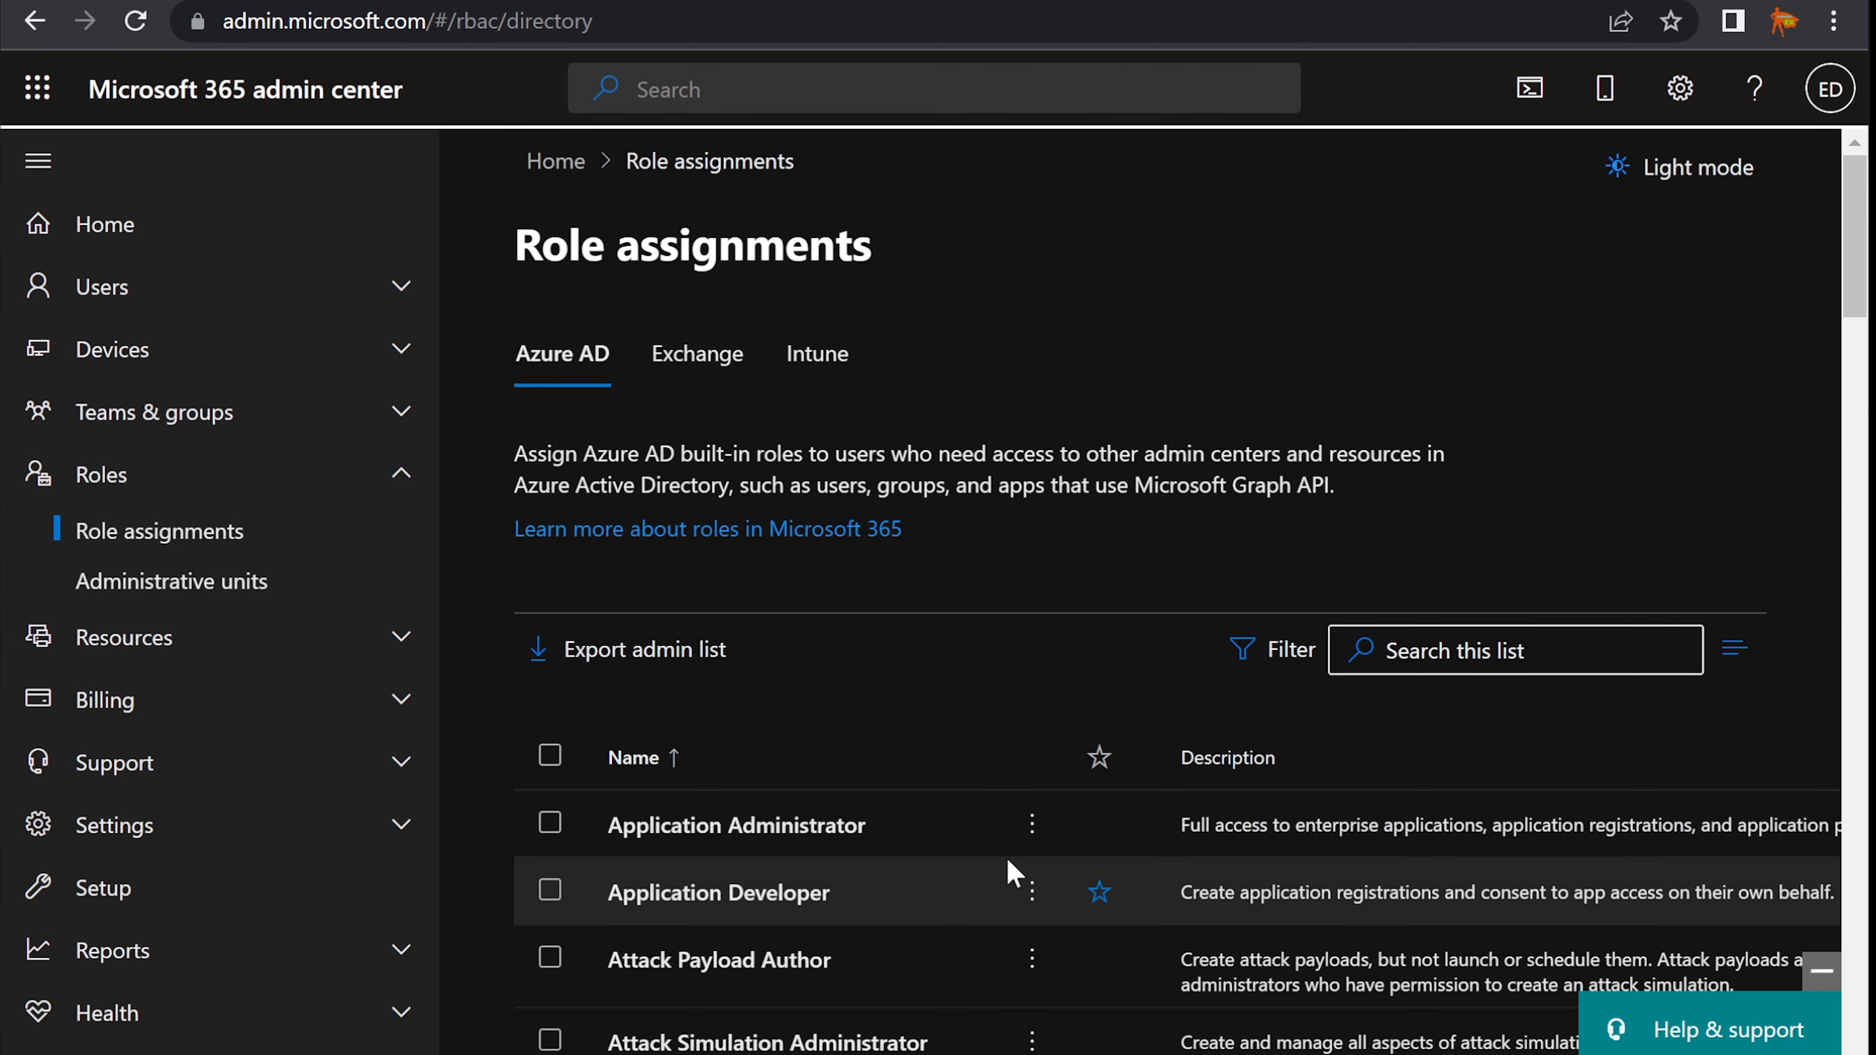
- Confirm the Billing Administrator role's Assigned tab lists exactly one user, then close its details
{"action": "scroll", "coordinate": [1007, 876], "scroll_direction": "down", "scroll_amount": 5}
{"action": "scroll", "coordinate": [1009, 858], "scroll_direction": "down", "scroll_amount": 4}
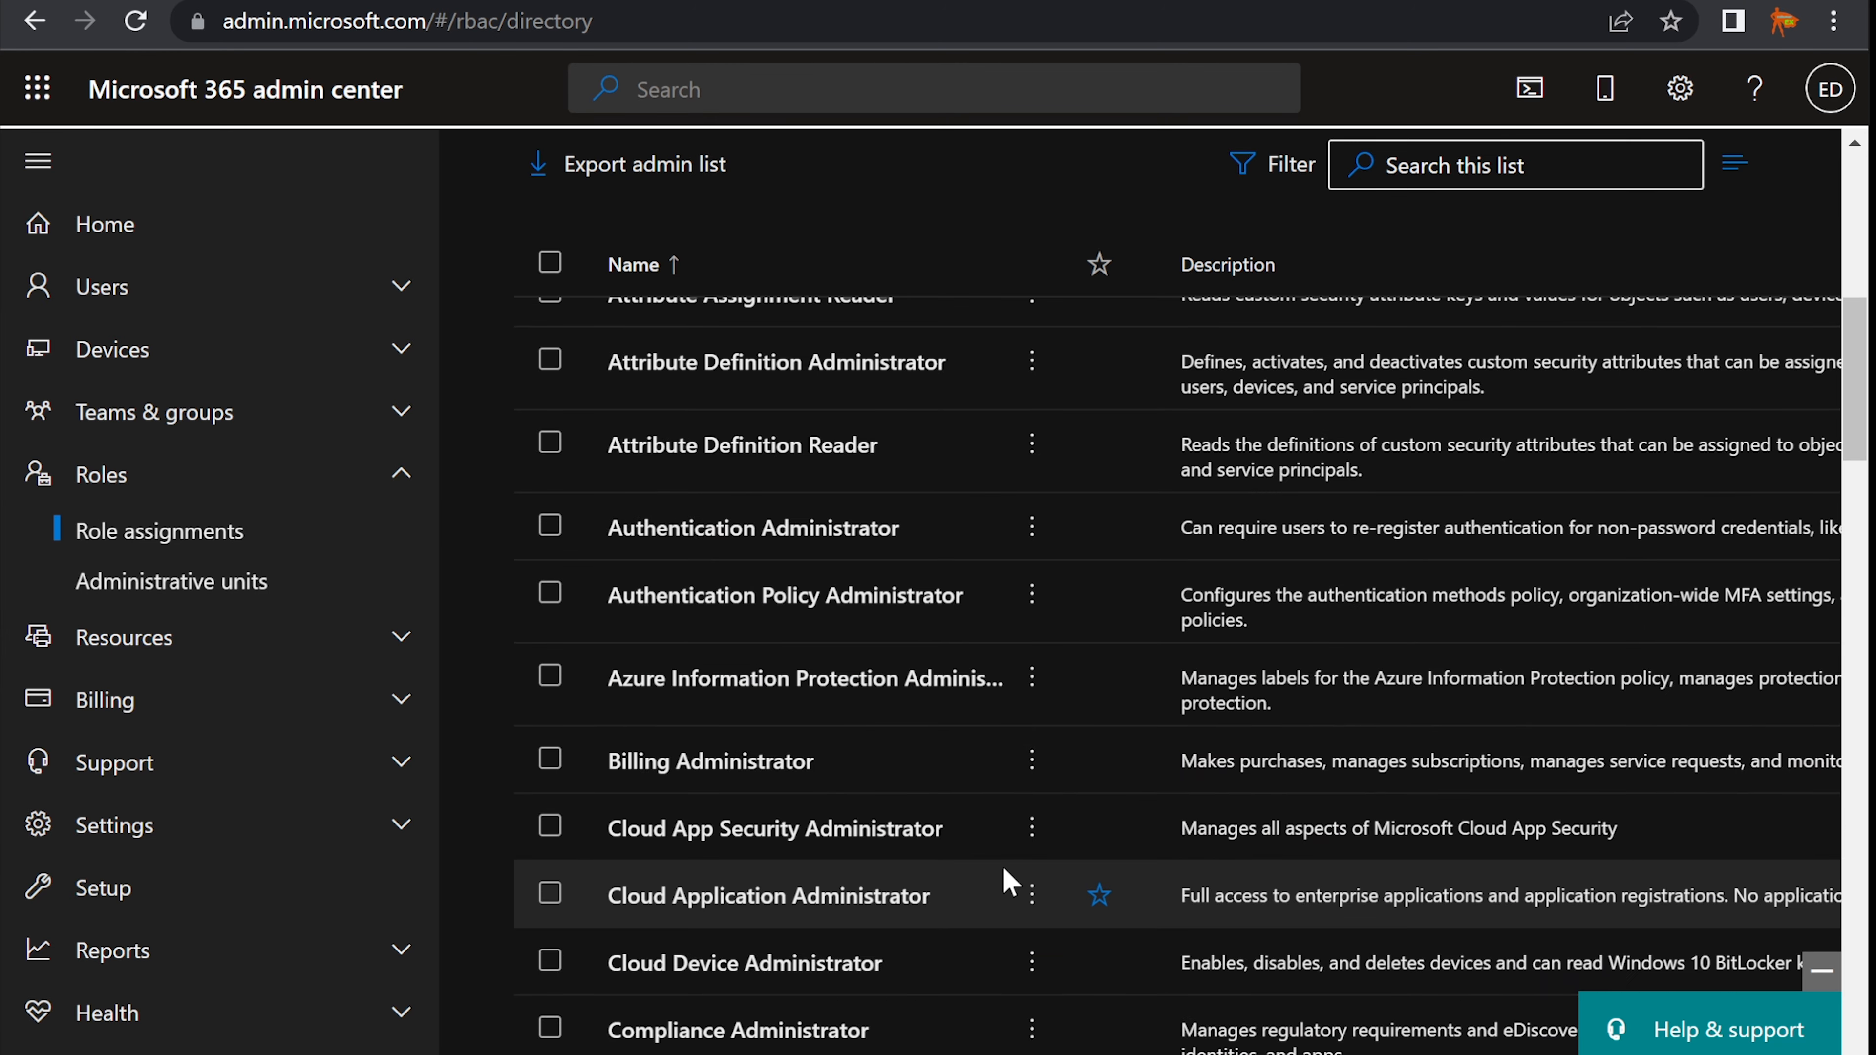
{"action": "scroll", "coordinate": [1005, 883], "scroll_direction": "down", "scroll_amount": 4}
{"action": "left_click", "coordinate": [718, 453]}
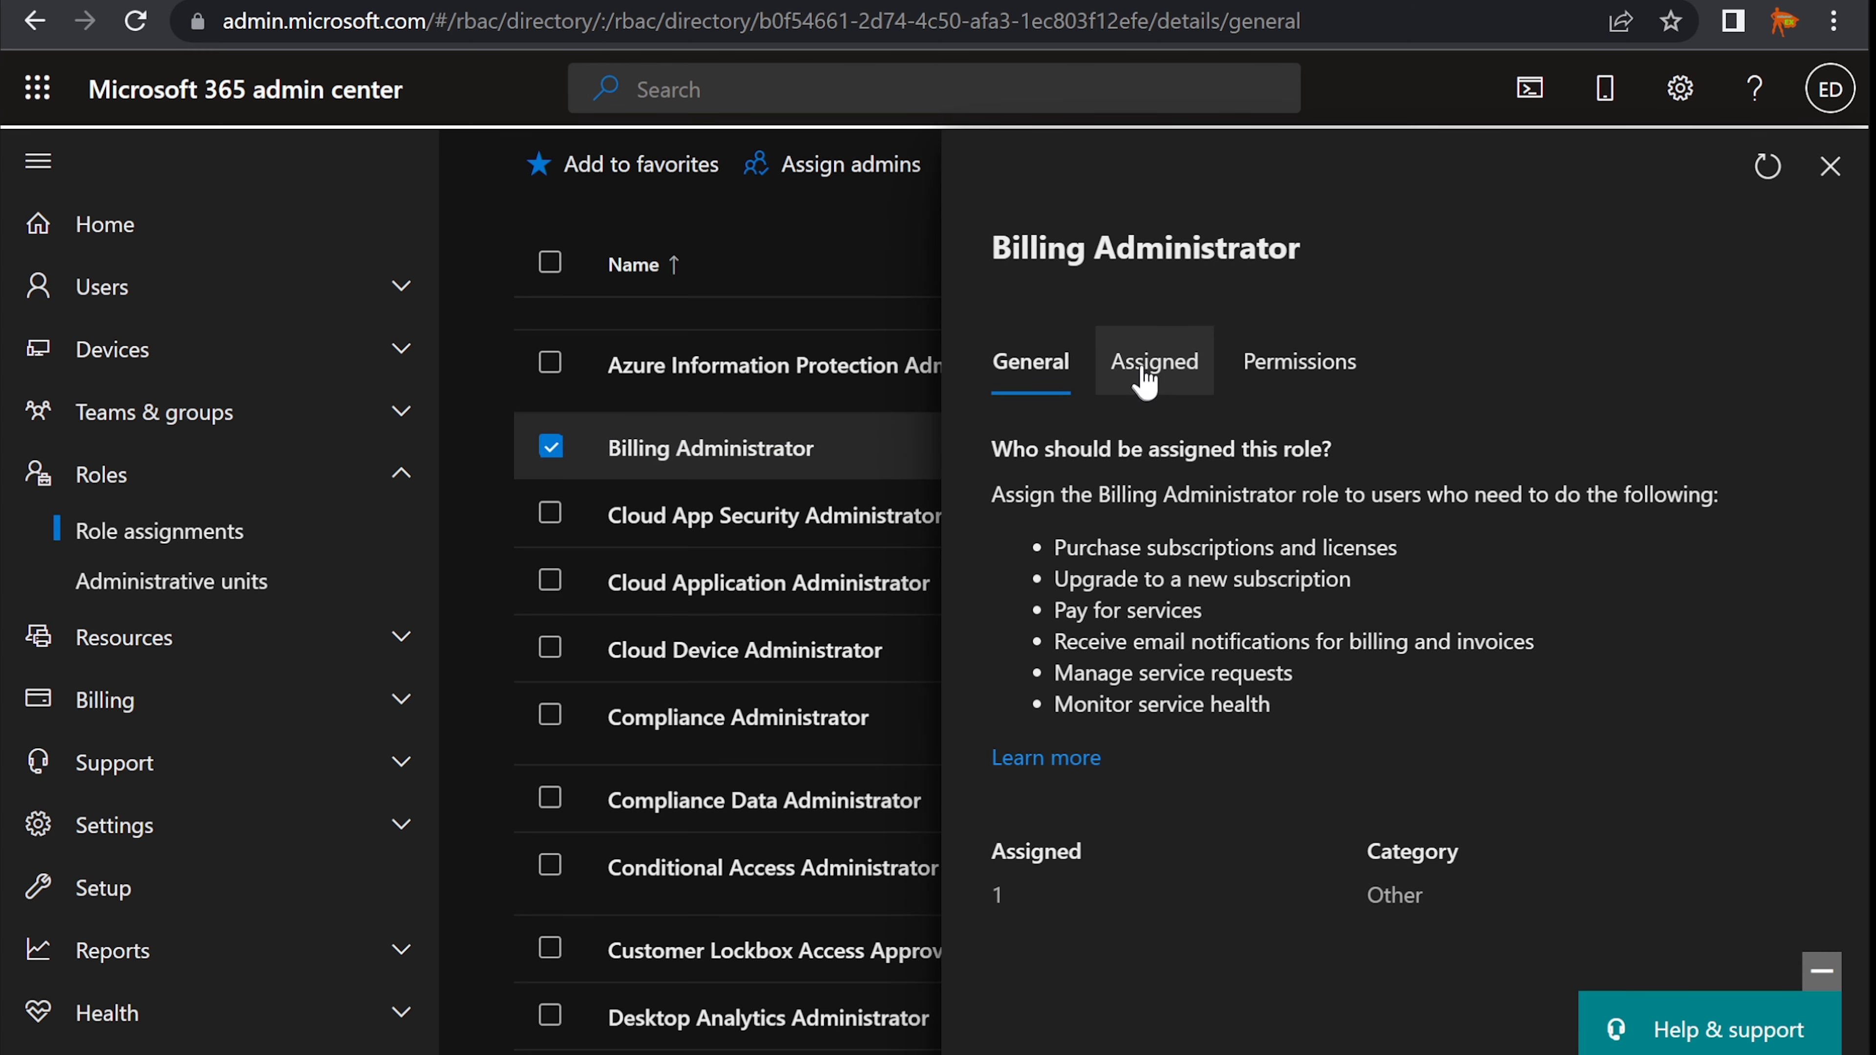
{"action": "left_click", "coordinate": [1151, 377]}
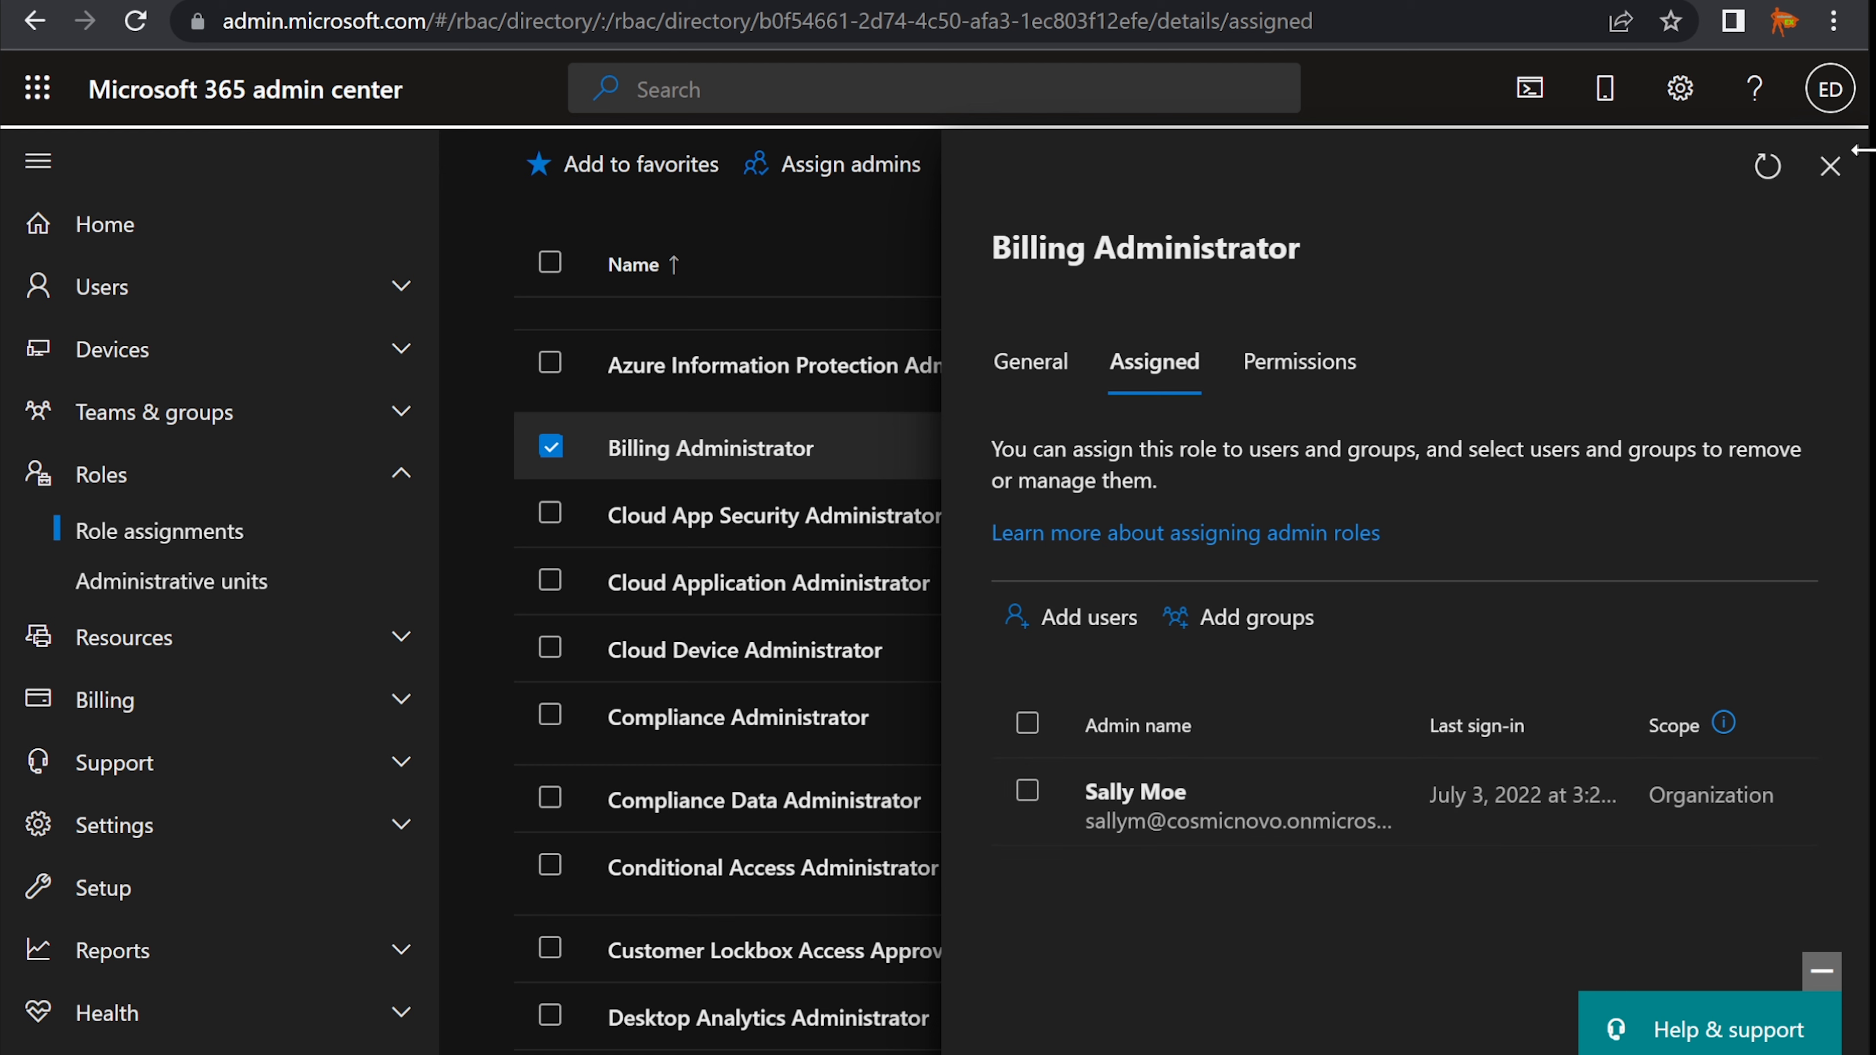
{"action": "left_click", "coordinate": [1833, 167]}
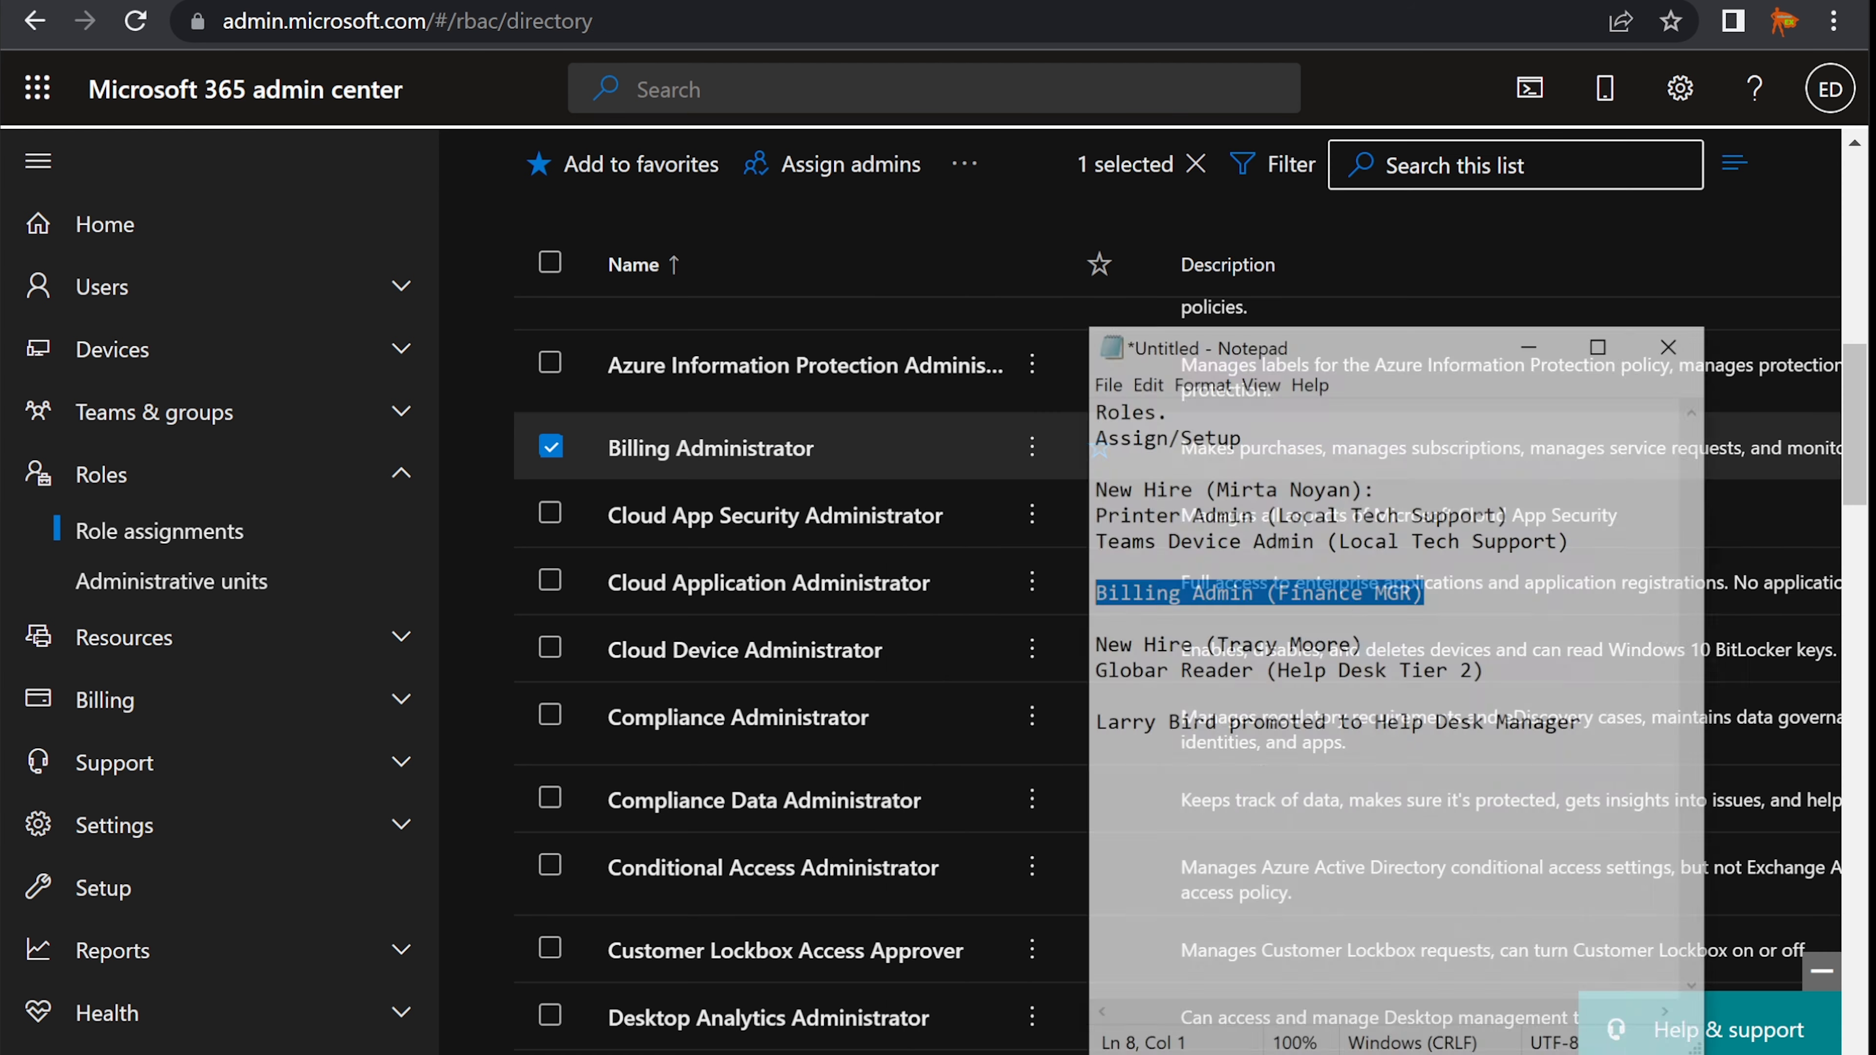
- Check the new hire line in the notes, then start adding a user from Active users
{"action": "left_click", "coordinate": [1352, 576]}
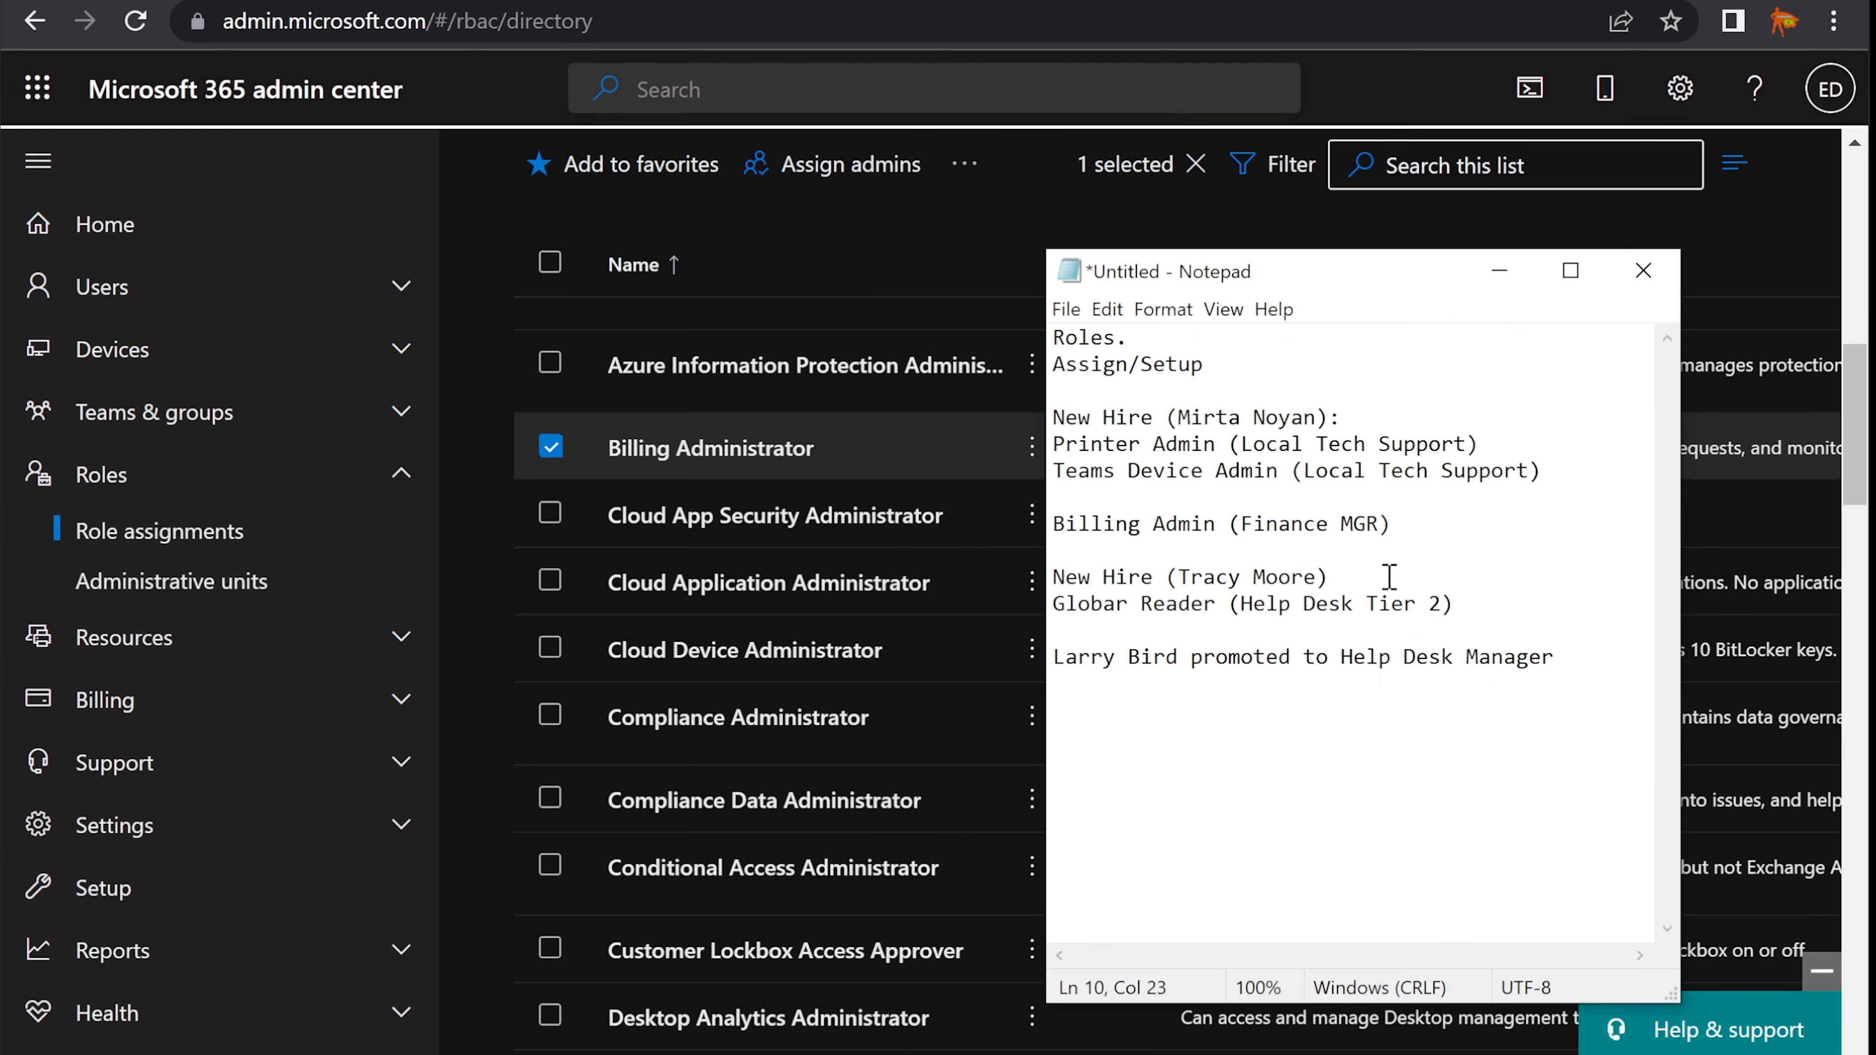
{"action": "key", "text": "shift+Left"}
{"action": "key", "text": "shift+Left"}
{"action": "key", "text": "shift+Left"}
{"action": "key", "text": "shift+Left"}
{"action": "key", "text": "shift+Left"}
{"action": "key", "text": "shift+Left"}
{"action": "key", "text": "shift+Left"}
{"action": "key", "text": "shift+Left"}
{"action": "key", "text": "shift+Left"}
{"action": "key", "text": "shift+Left"}
{"action": "key", "text": "shift+Left"}
{"action": "key", "text": "shift+Left"}
{"action": "key", "text": "shift+Left"}
{"action": "key", "text": "shift+Left"}
{"action": "key", "text": "shift+Left"}
{"action": "key", "text": "shift+Left"}
{"action": "key", "text": "shift+Left"}
{"action": "key", "text": "shift+Left"}
{"action": "key", "text": "shift+Left"}
{"action": "key", "text": "shift+Left"}
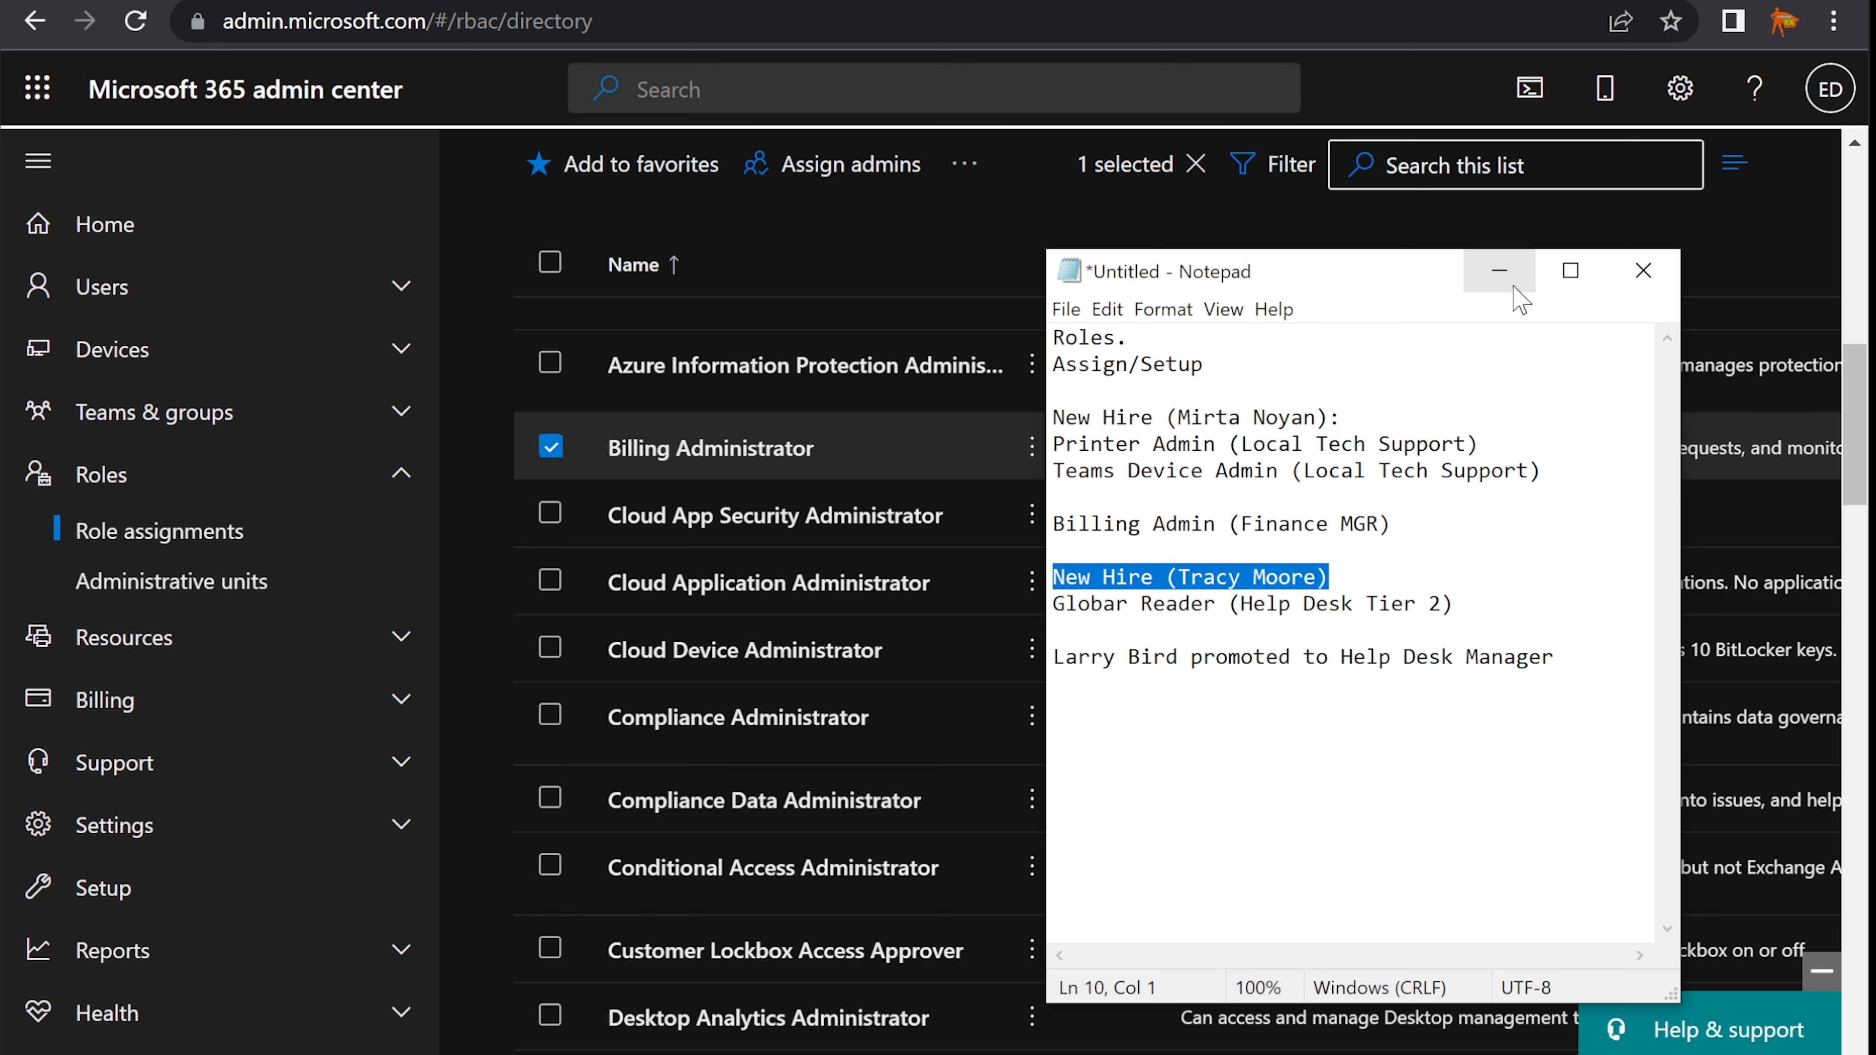
{"action": "left_click", "coordinate": [1499, 281]}
{"action": "scroll", "coordinate": [517, 306], "scroll_direction": "up", "scroll_amount": 10}
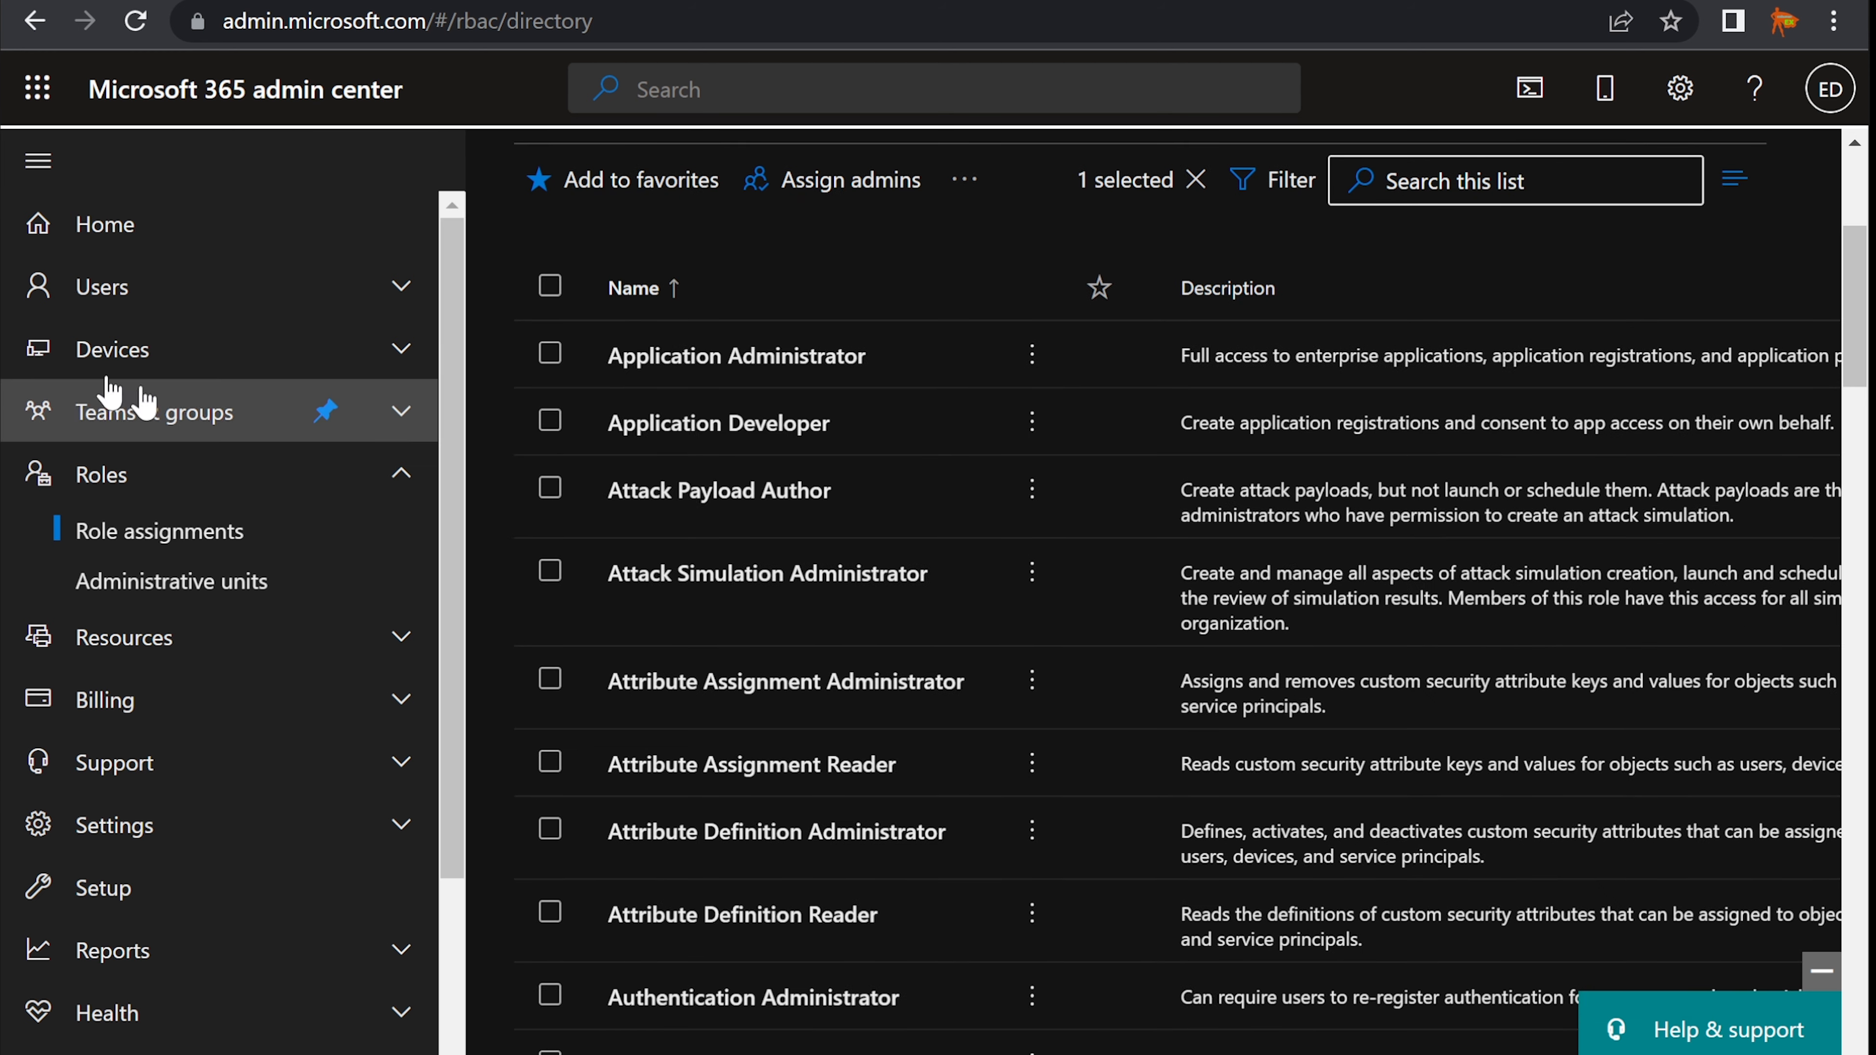
{"action": "left_click", "coordinate": [140, 303]}
{"action": "left_click", "coordinate": [133, 343]}
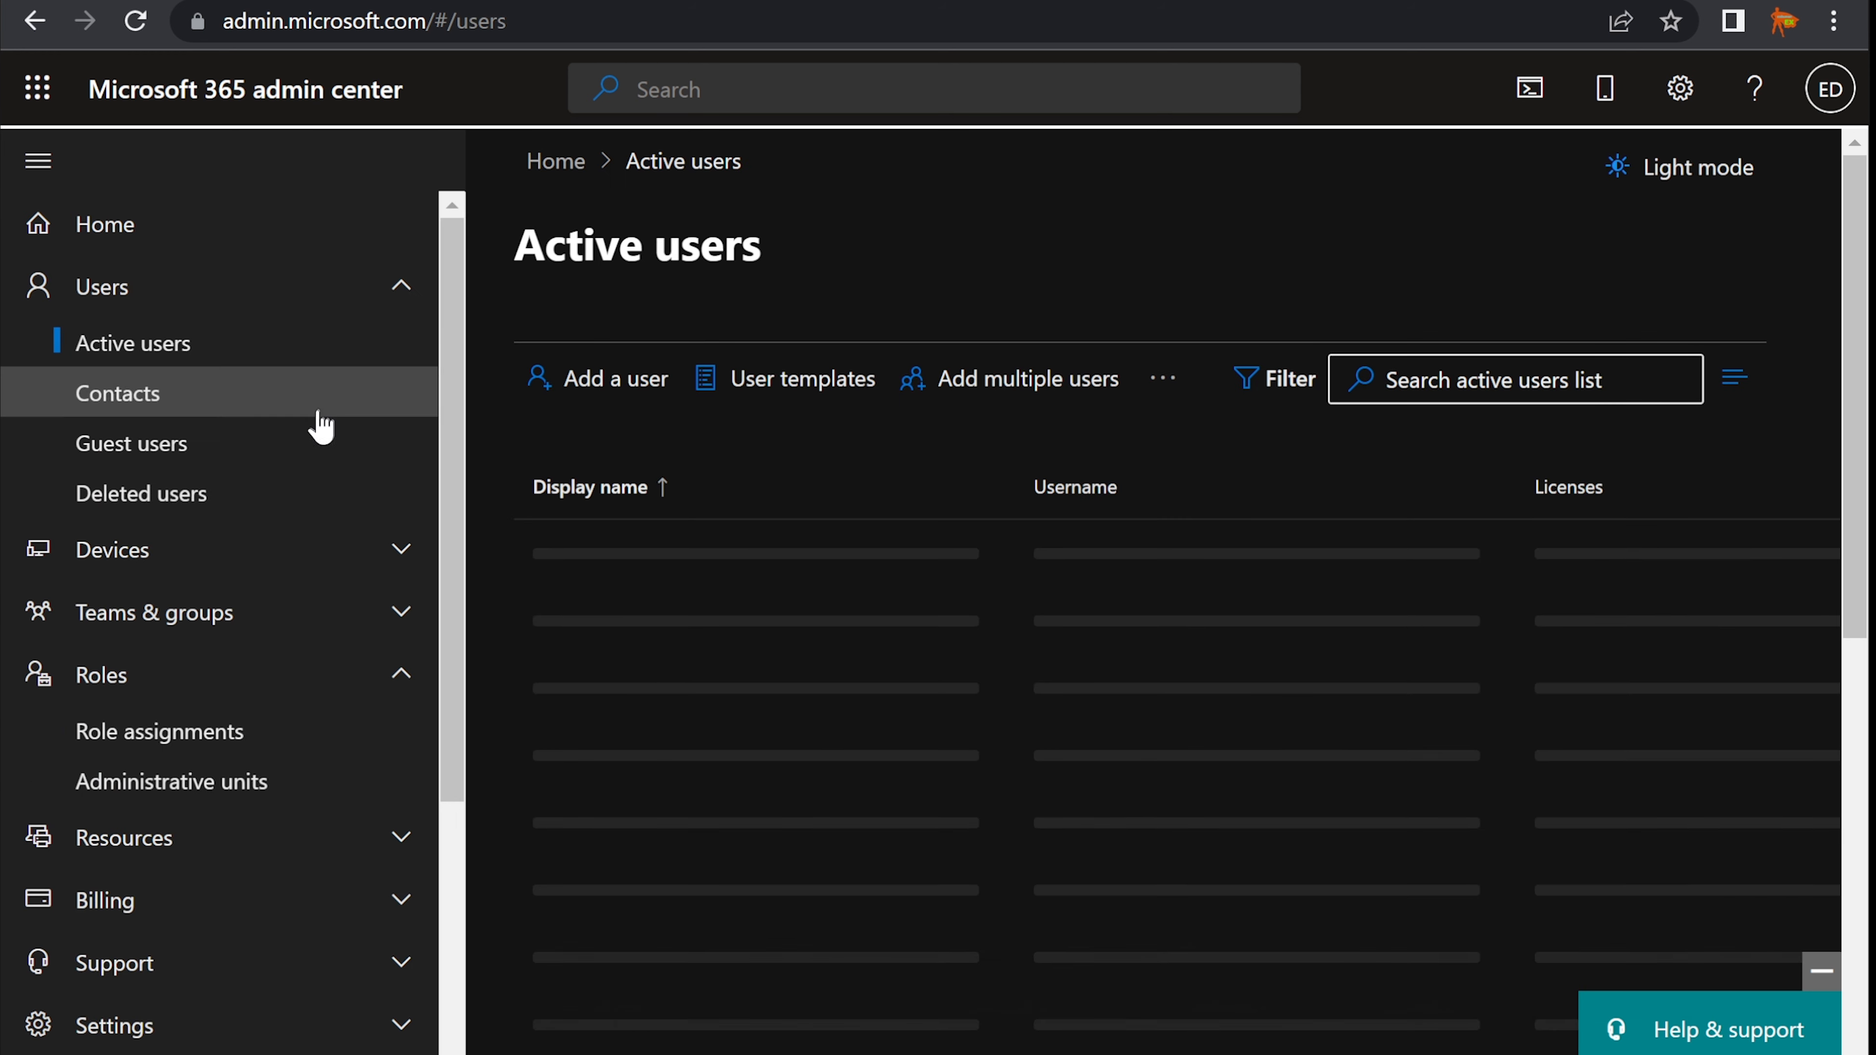
{"action": "left_click", "coordinate": [667, 385]}
{"action": "left_click", "coordinate": [860, 559]}
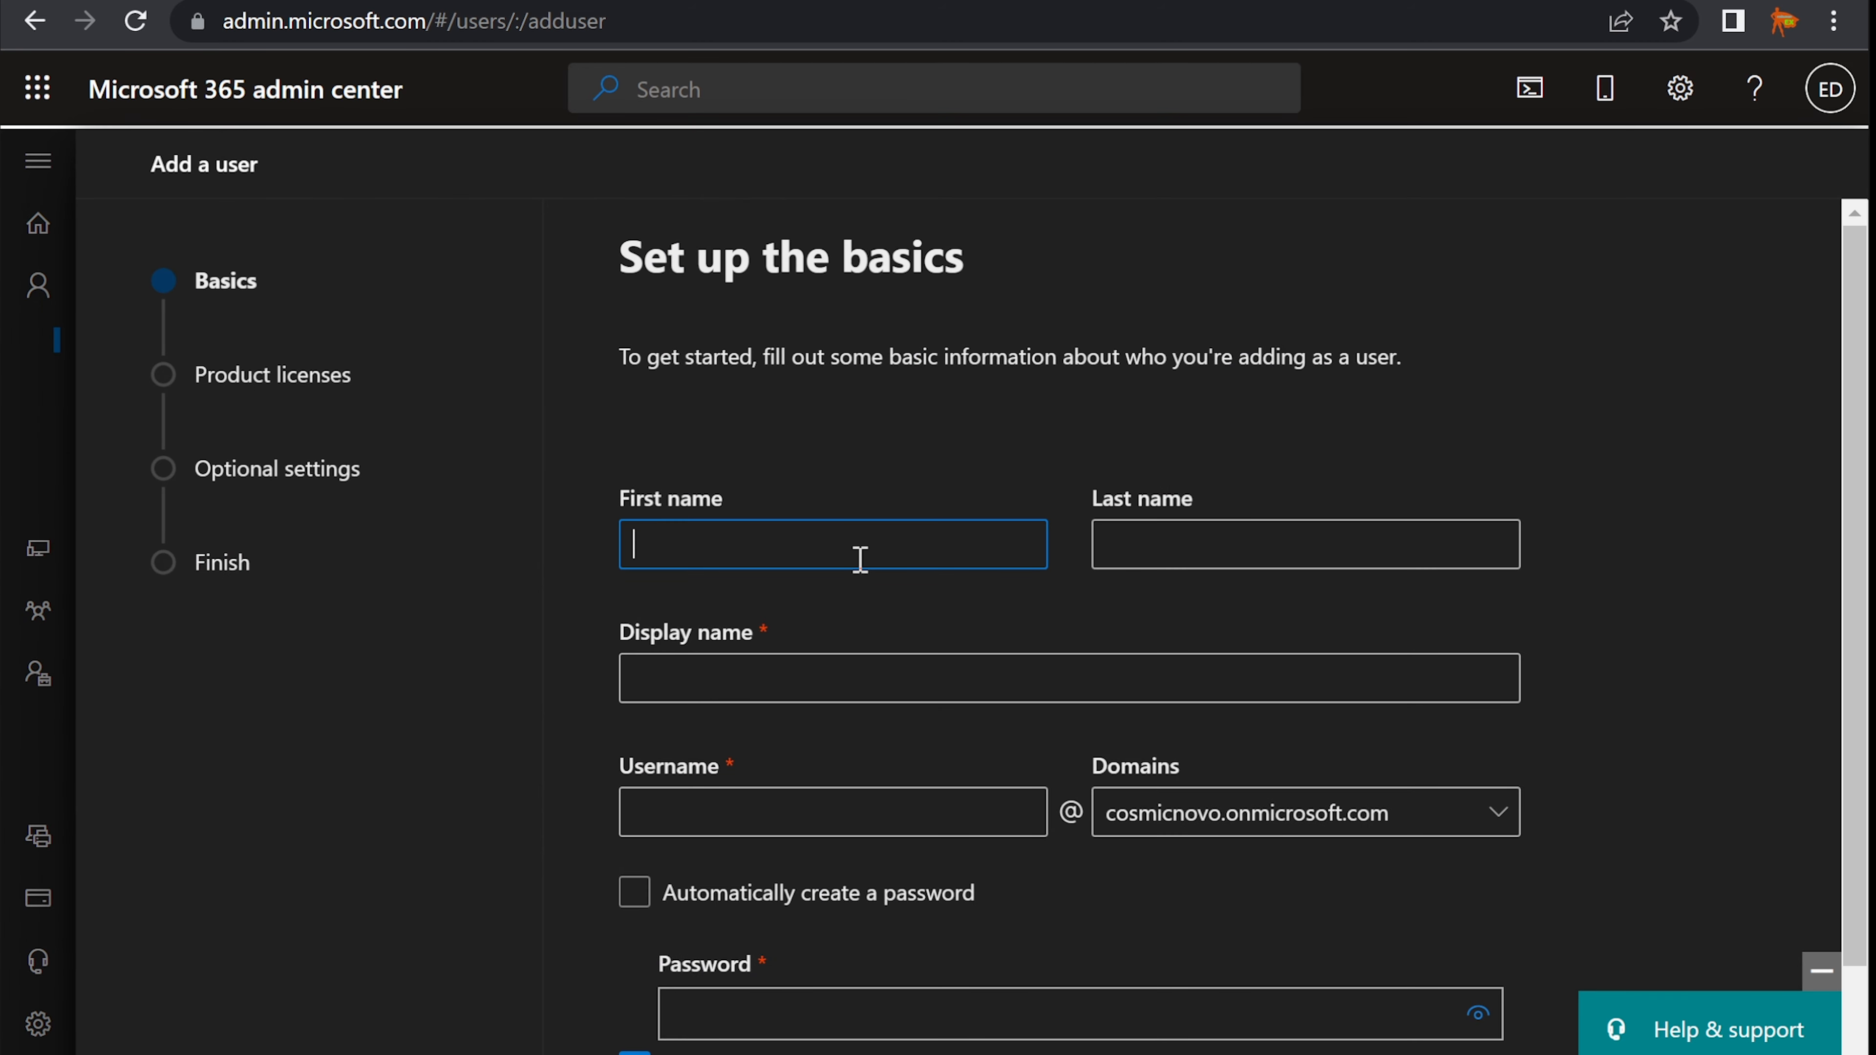
{"action": "key", "text": "Tab"}
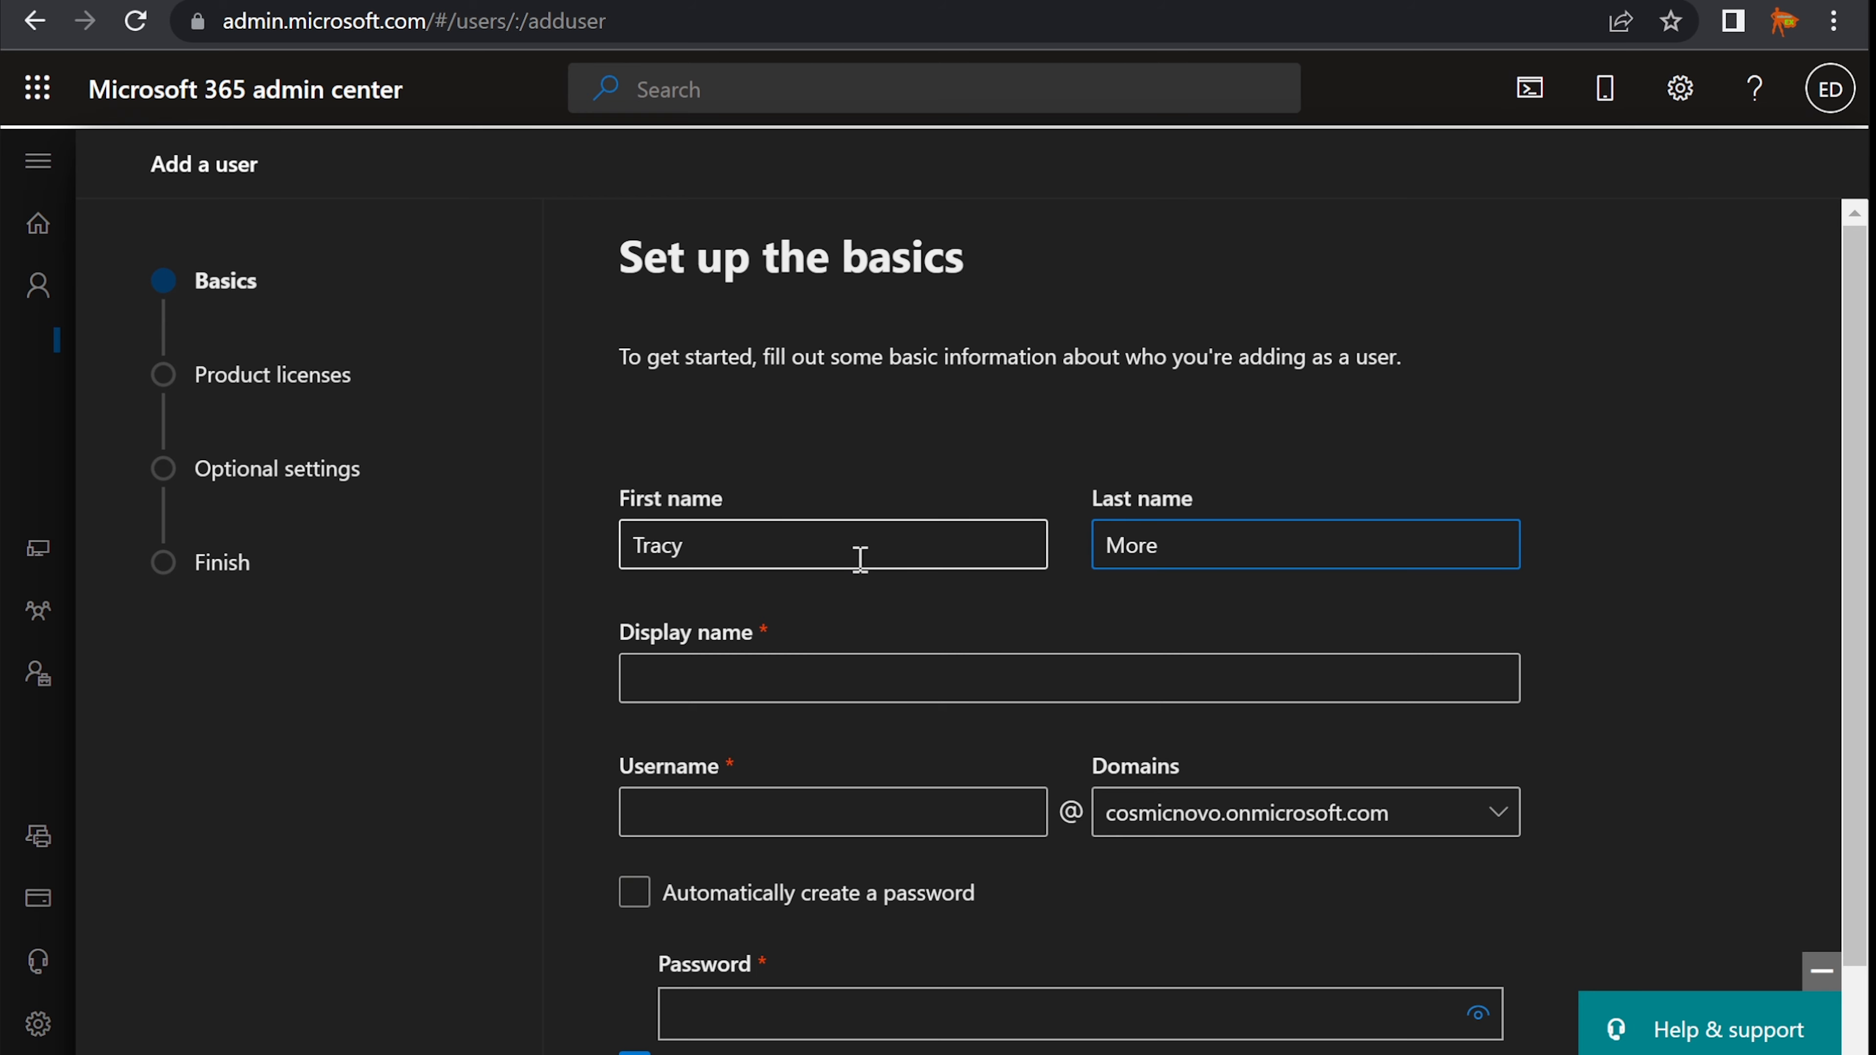
{"action": "key", "text": "Tab"}
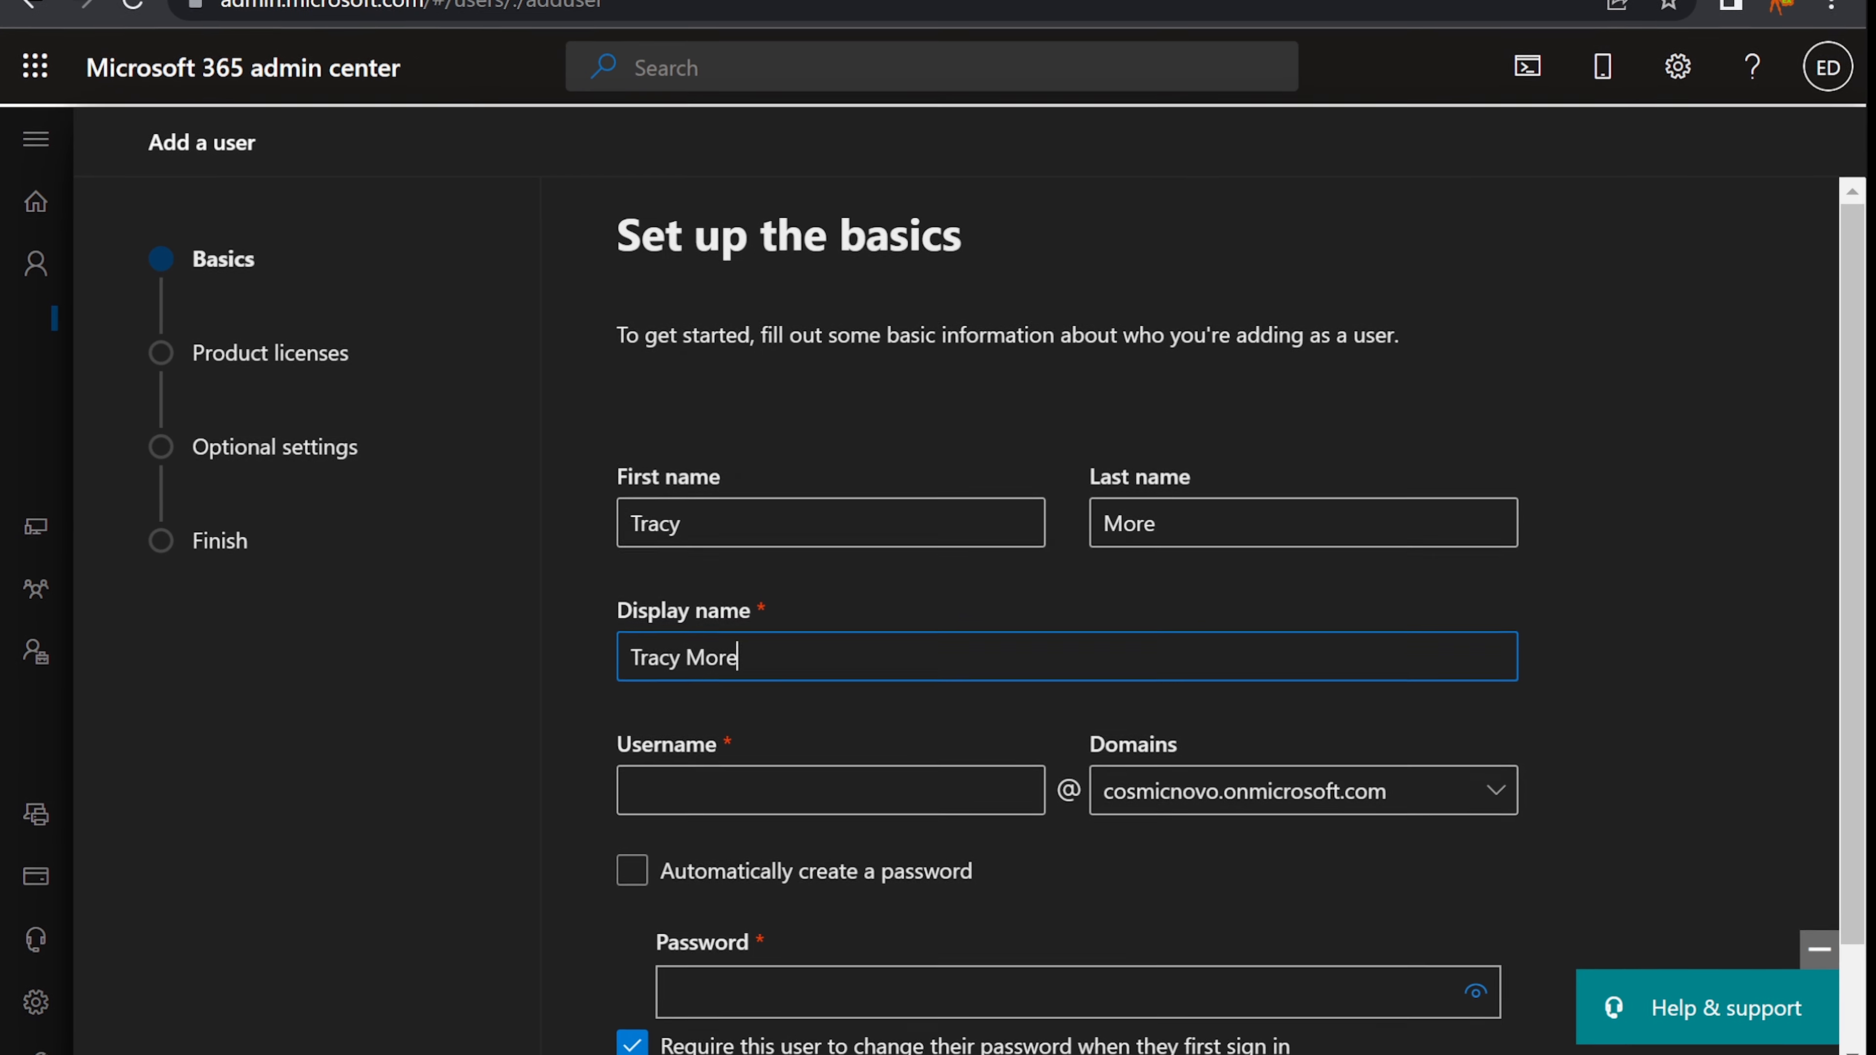
{"action": "key", "text": "alt+Tab"}
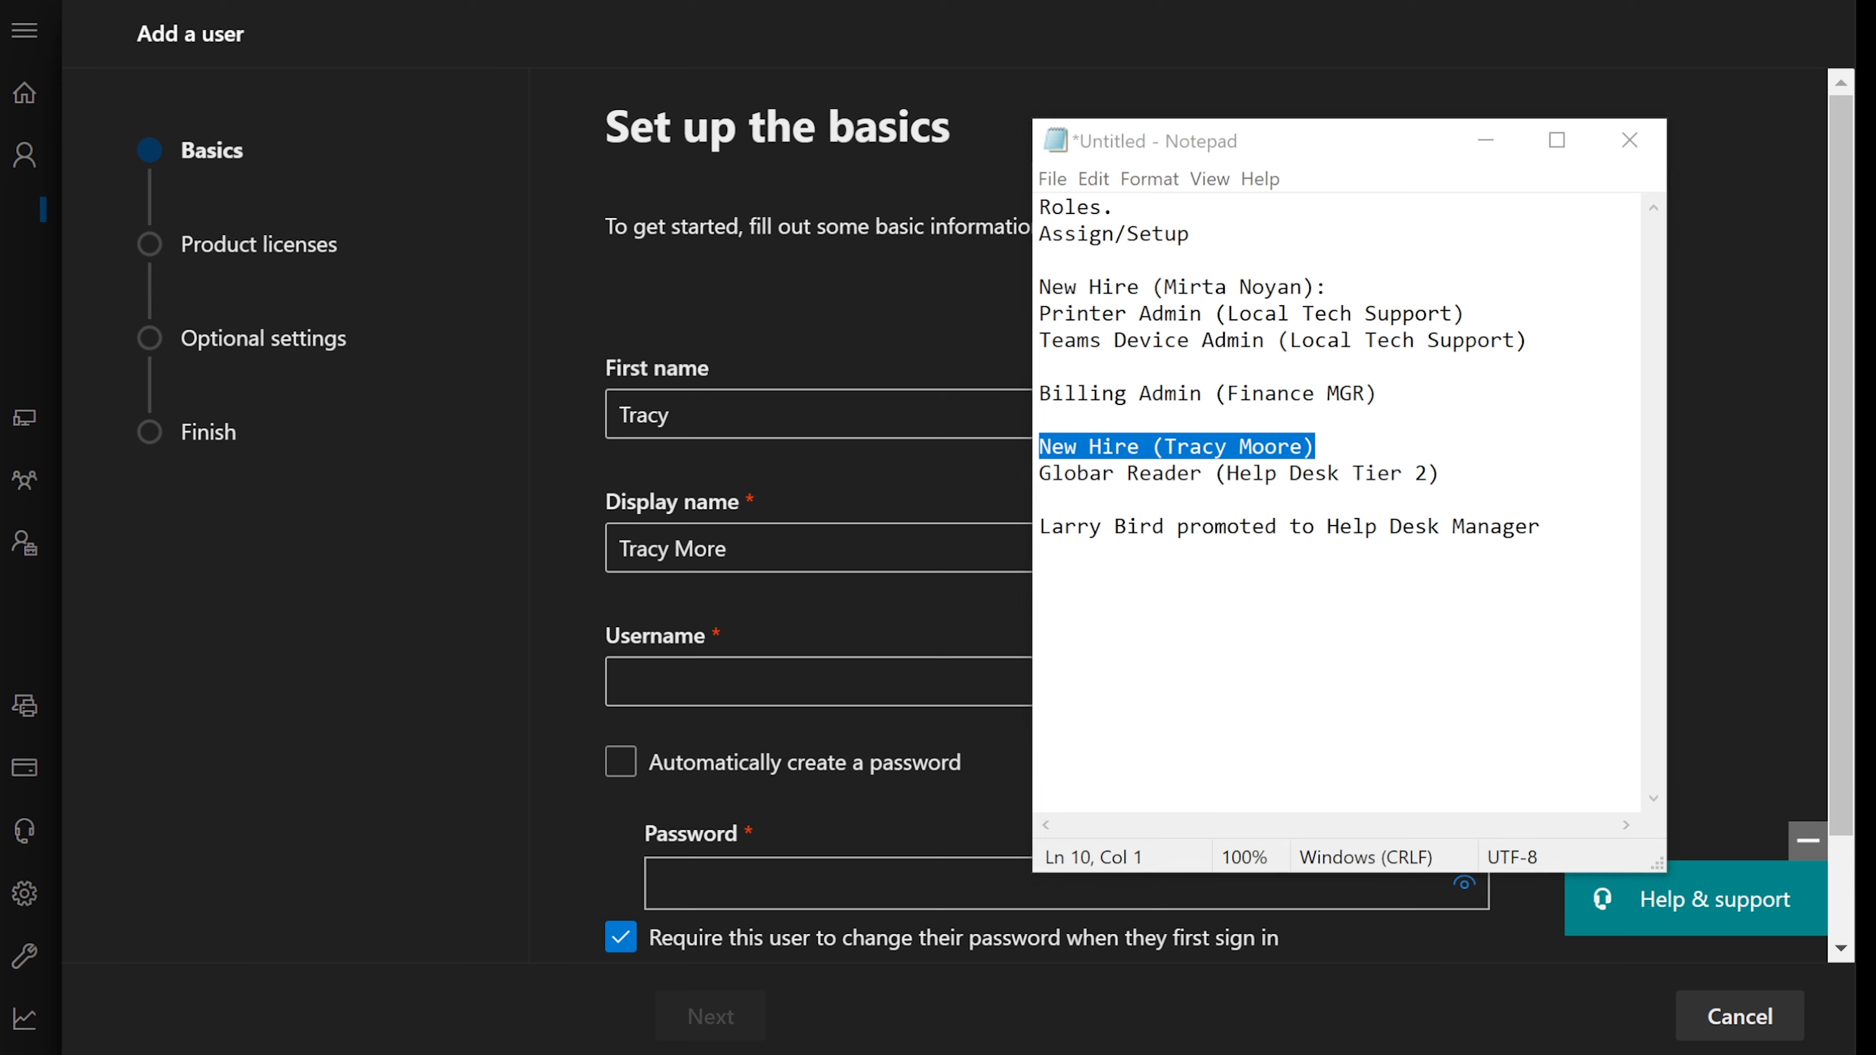
{"action": "key", "text": "alt+Tab"}
{"action": "left_click", "coordinate": [1122, 414]}
{"action": "type", "text": "o"}
{"action": "left_click", "coordinate": [711, 548]}
{"action": "type", "text": "o"}
{"action": "left_click", "coordinate": [860, 695]}
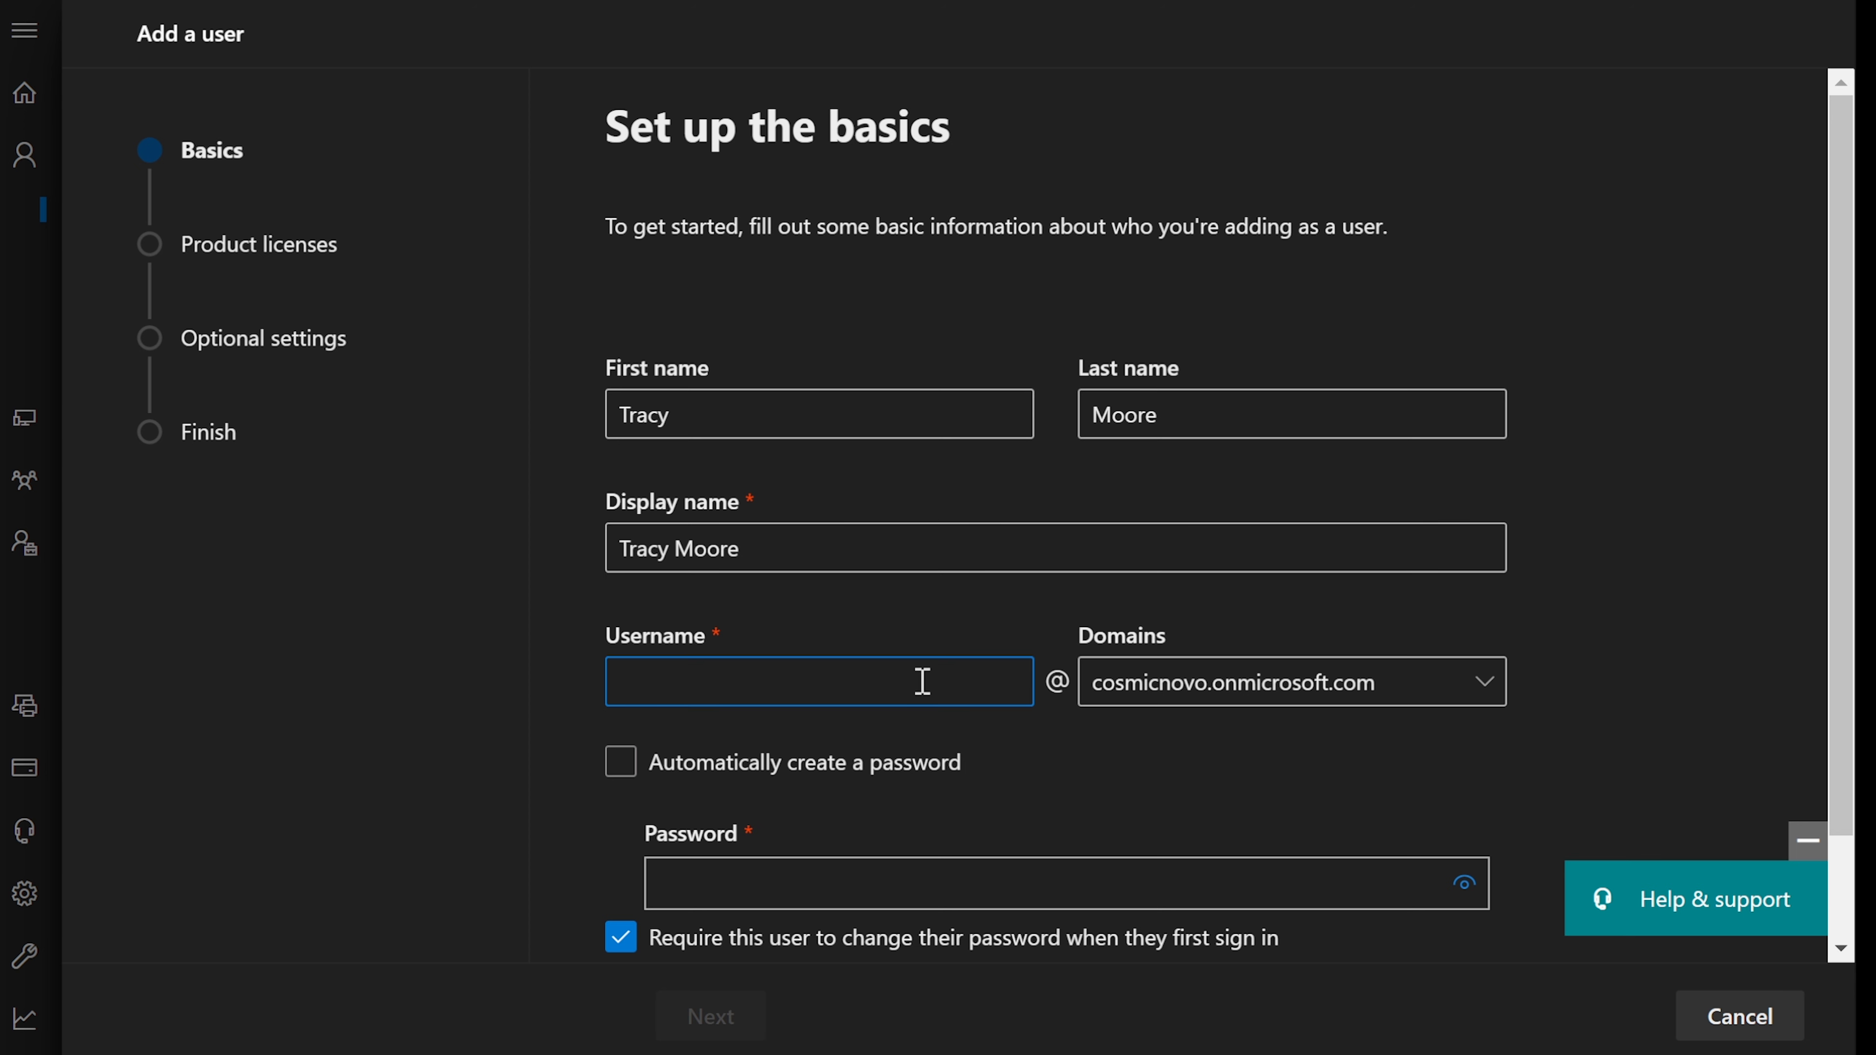
{"action": "type", "text": "tracym"}
{"action": "scroll", "coordinate": [1319, 844], "scroll_direction": "down", "scroll_amount": 2}
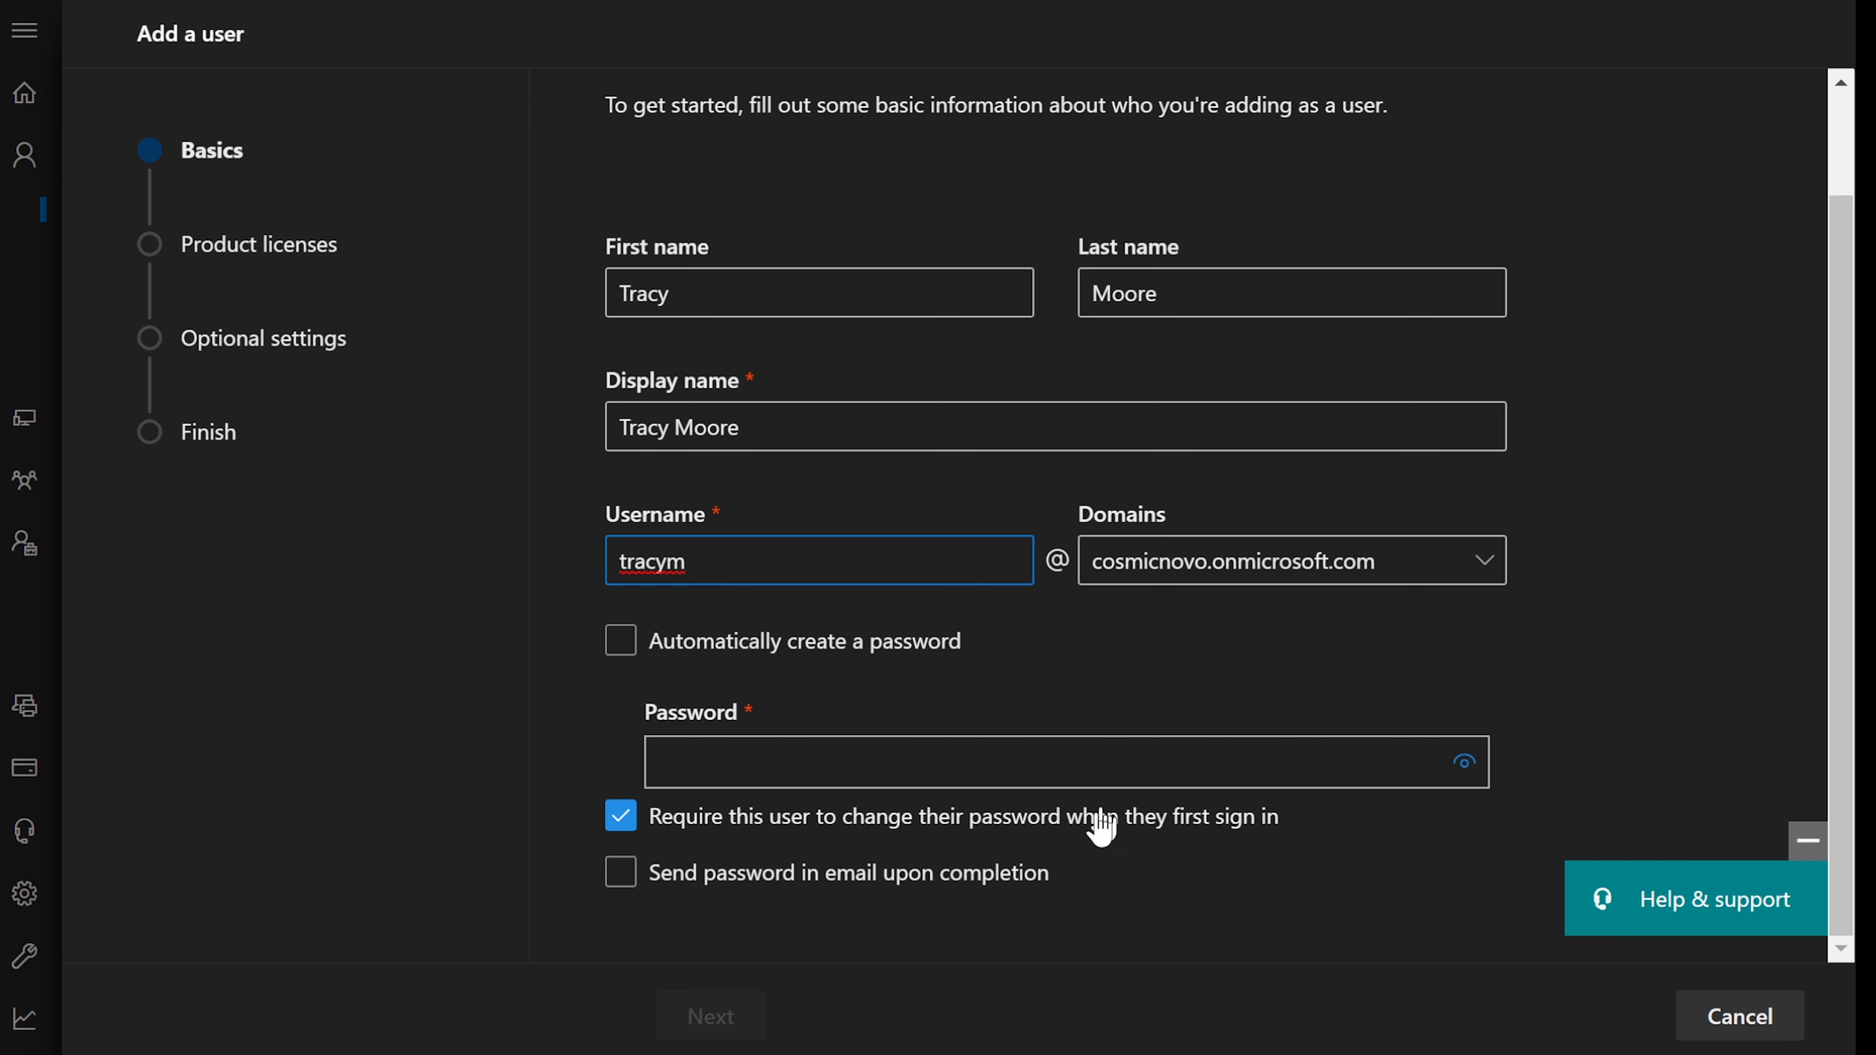
{"action": "left_click", "coordinate": [996, 765]}
{"action": "type", "text": "•••••••••"}
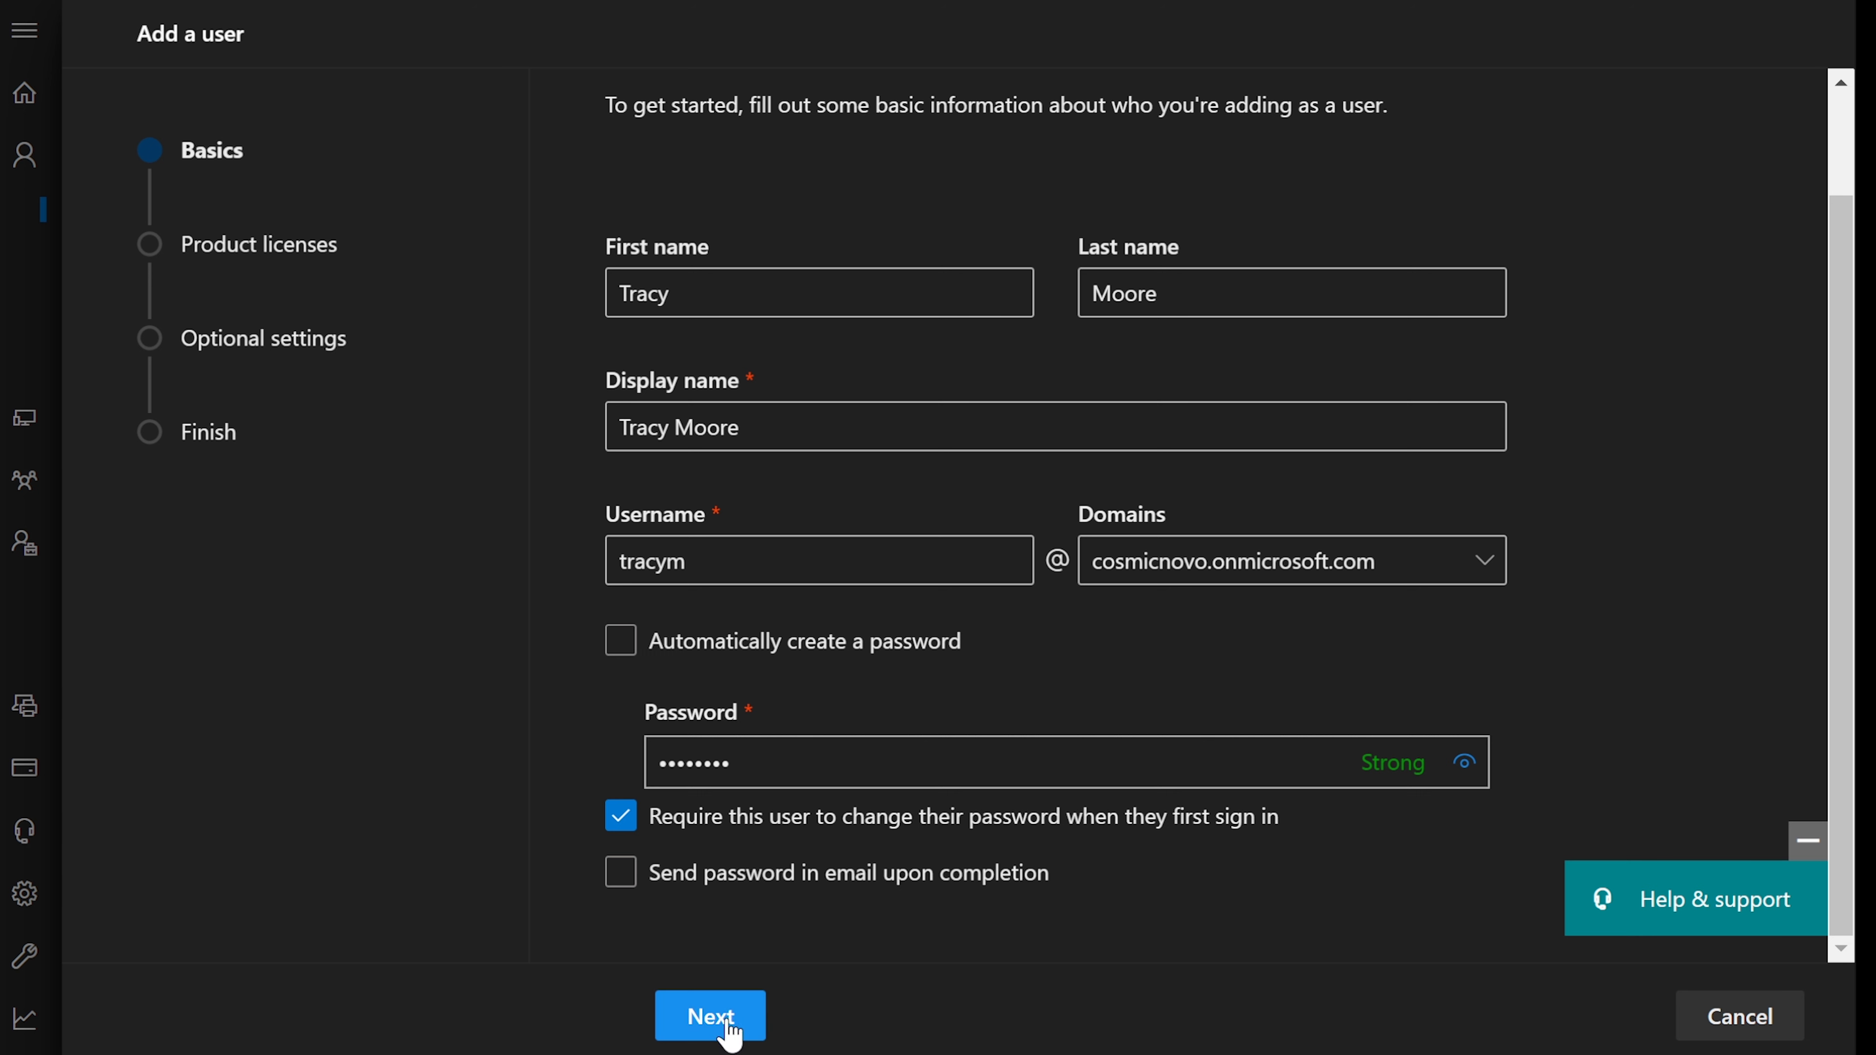
{"action": "left_click", "coordinate": [710, 1017]}
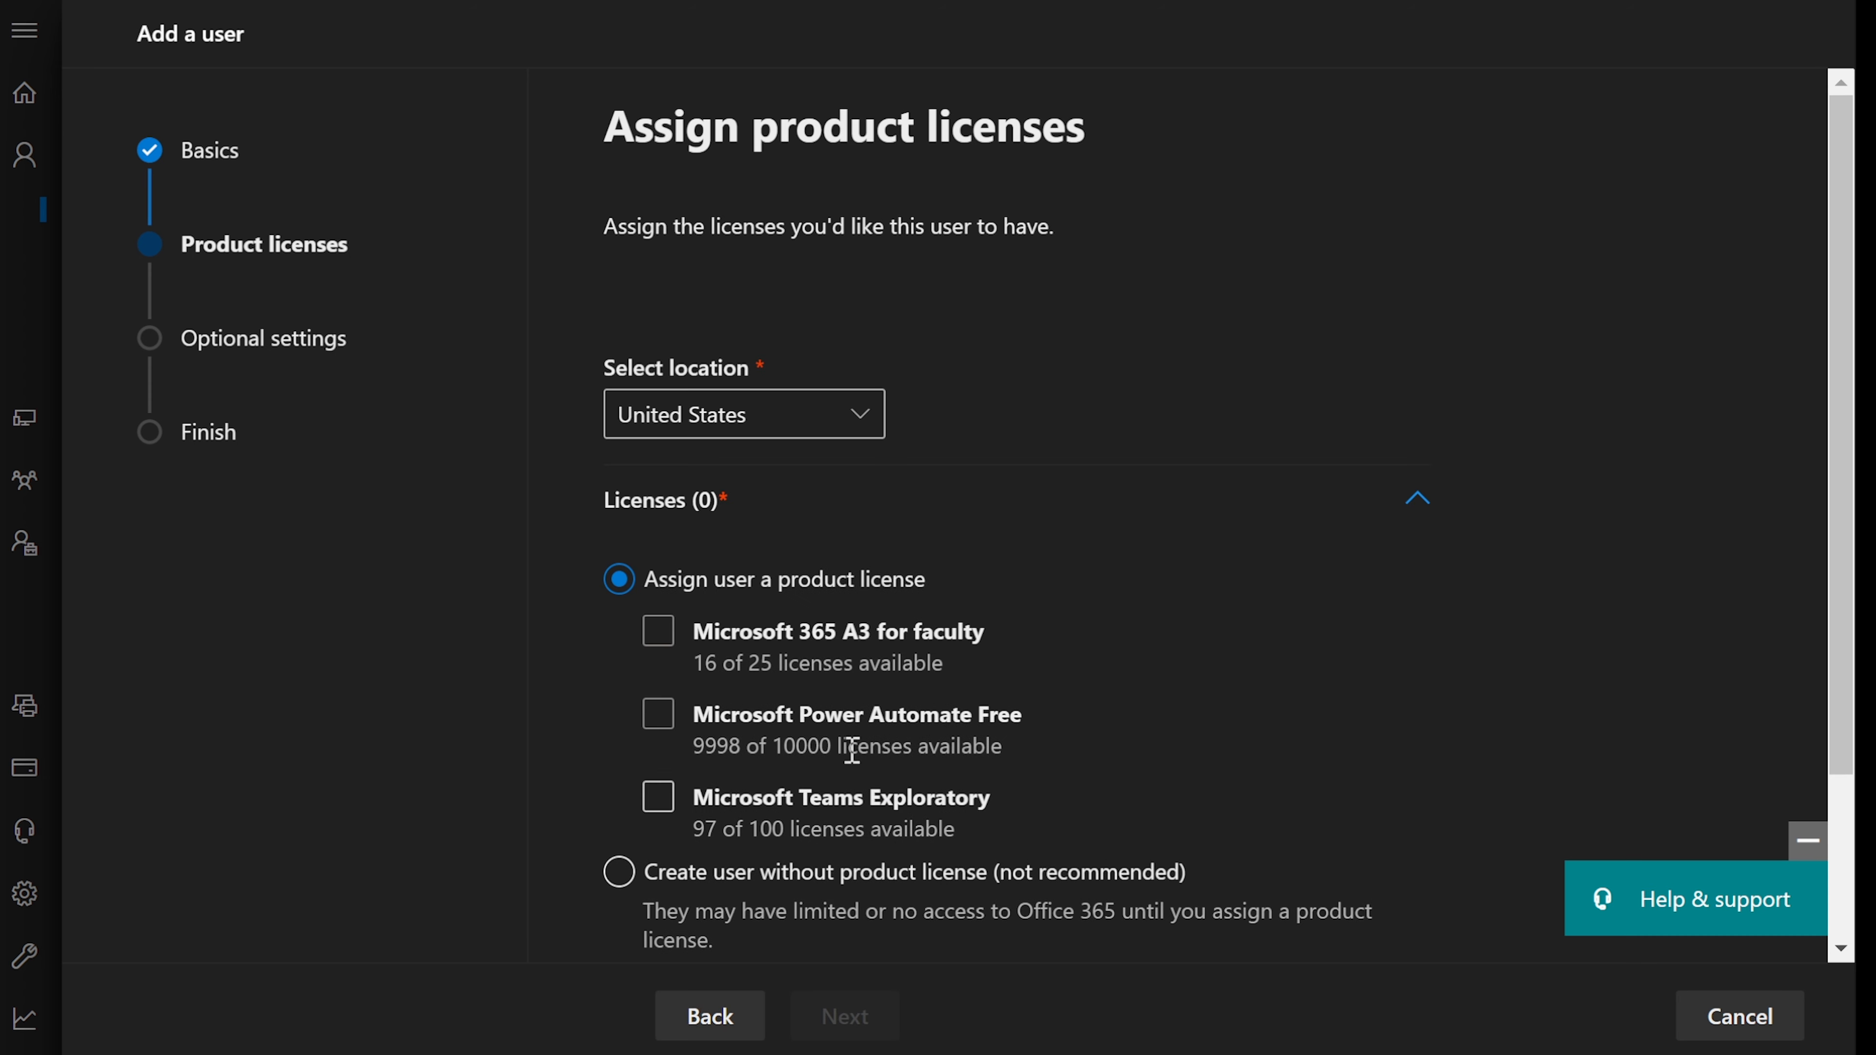
- Assign the Microsoft 365 A3 for faculty license and continue to optional settings
{"action": "left_click", "coordinate": [658, 632]}
{"action": "scroll", "coordinate": [856, 687], "scroll_direction": "down", "scroll_amount": 3}
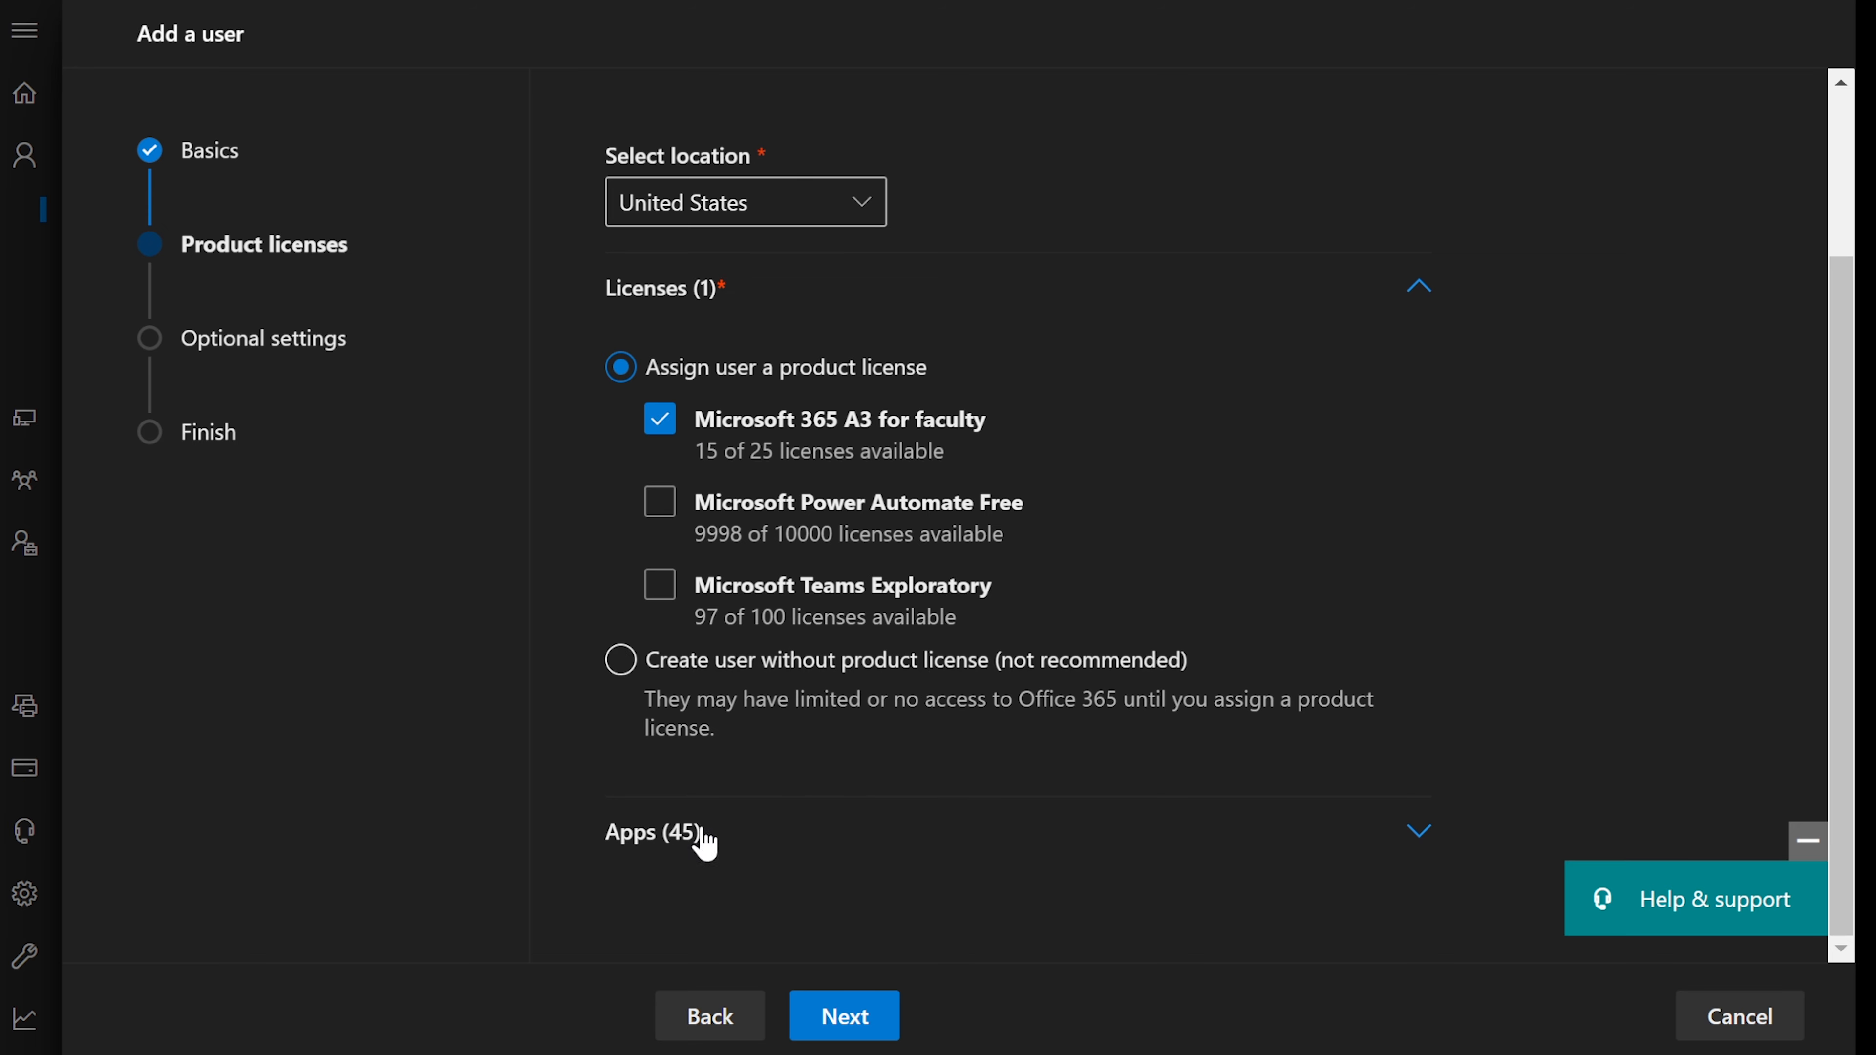
{"action": "left_click", "coordinate": [687, 839]}
{"action": "scroll", "coordinate": [808, 833], "scroll_direction": "down", "scroll_amount": 10}
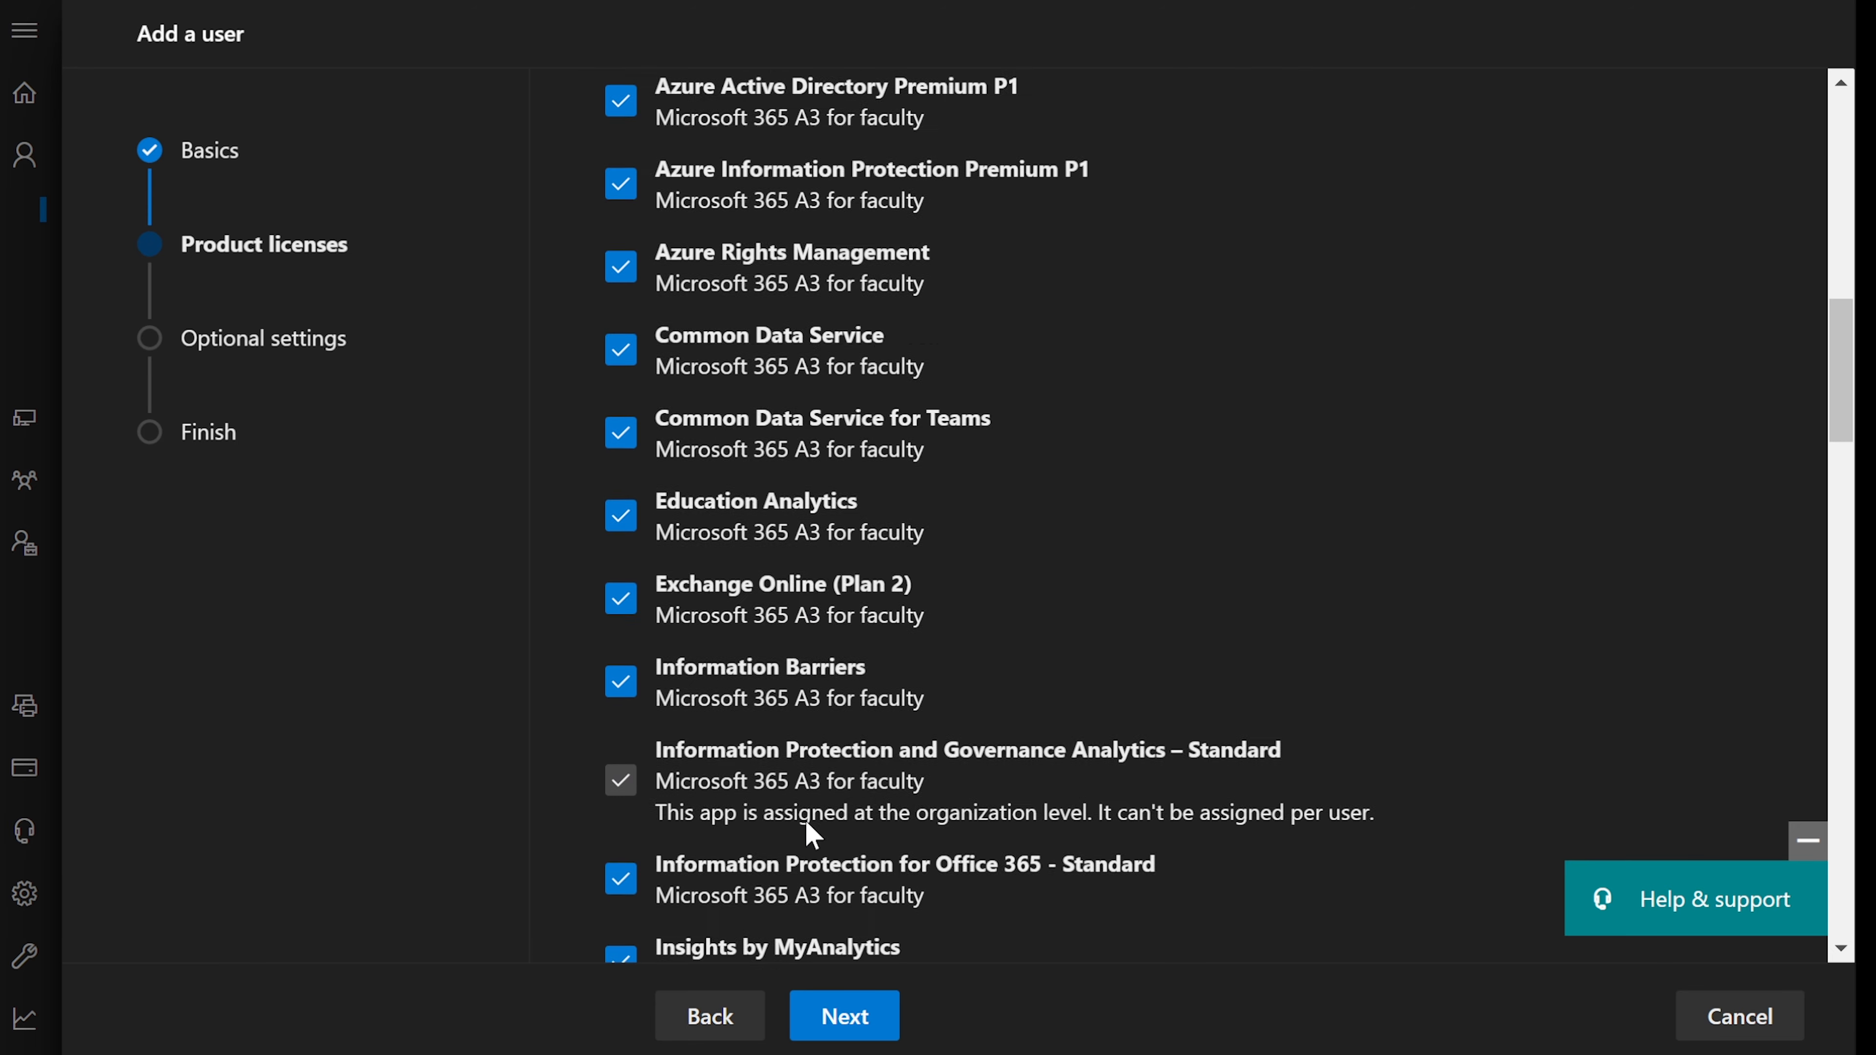
{"action": "scroll", "coordinate": [810, 841], "scroll_direction": "up", "scroll_amount": 10}
{"action": "left_click", "coordinate": [674, 687]}
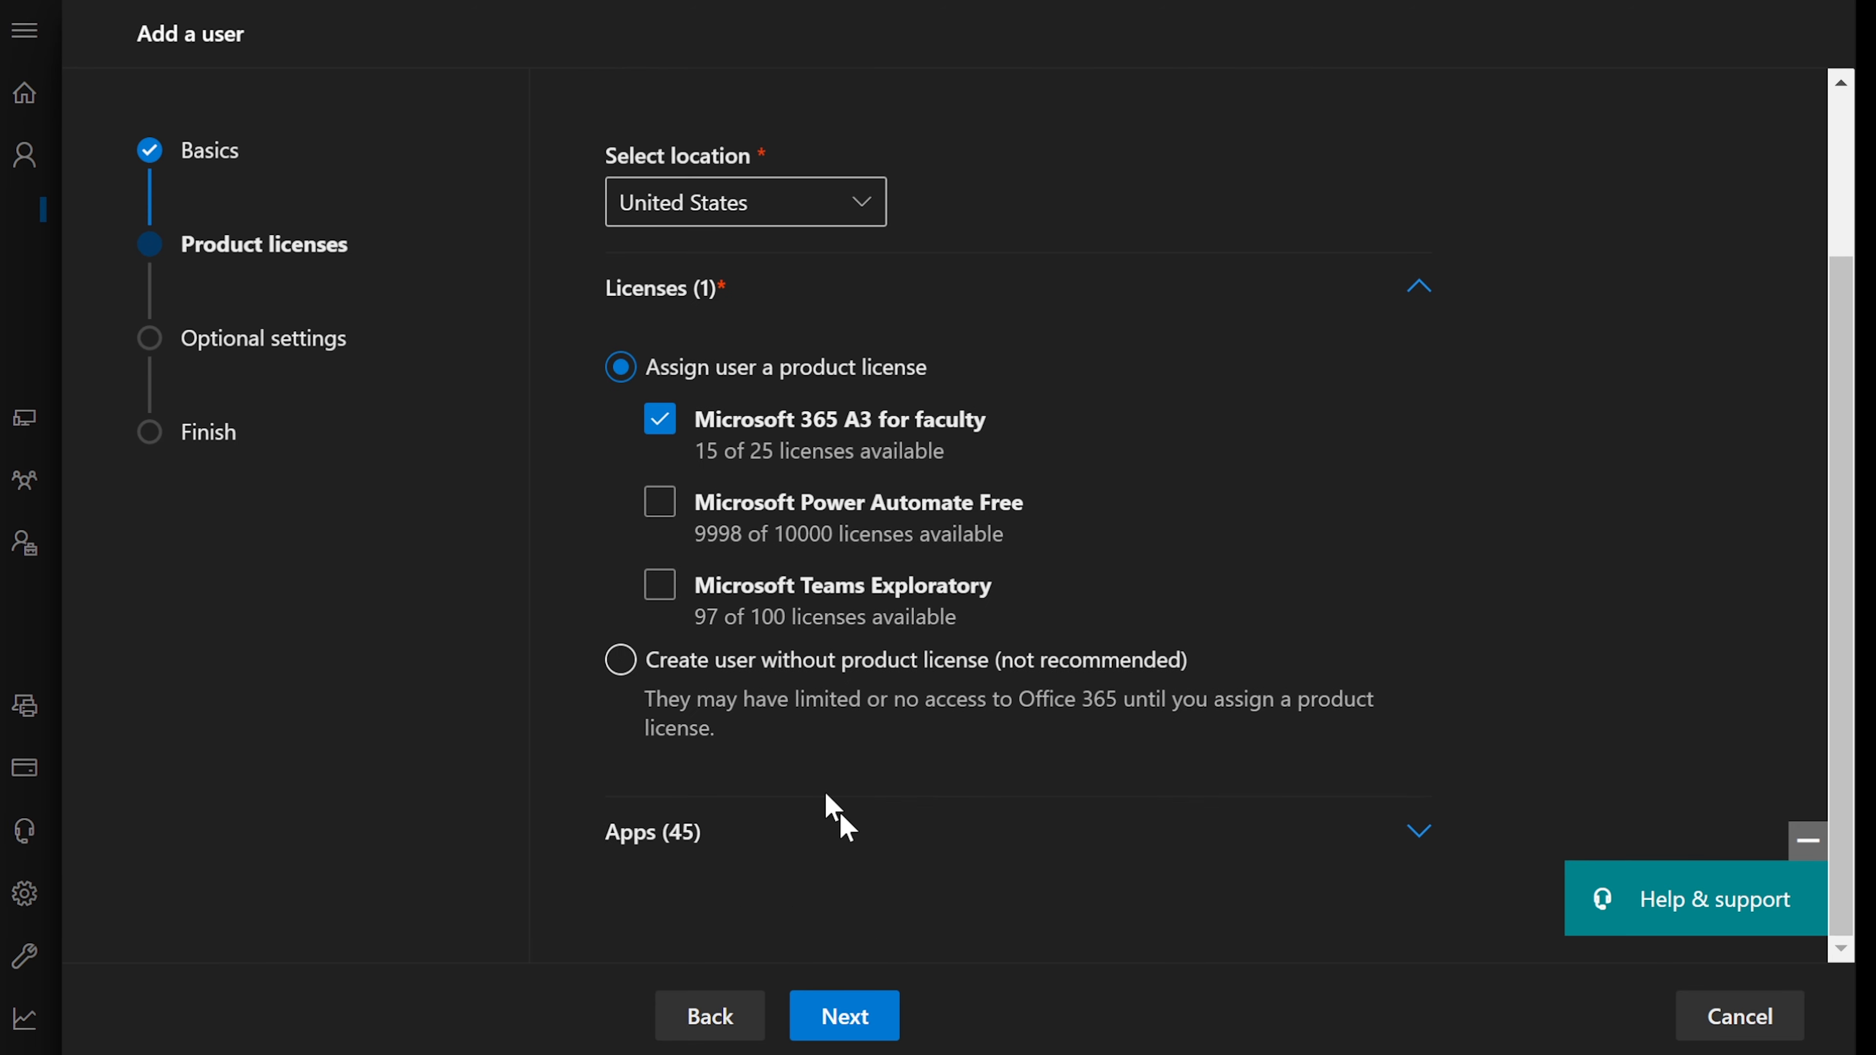
{"action": "left_click", "coordinate": [841, 1016]}
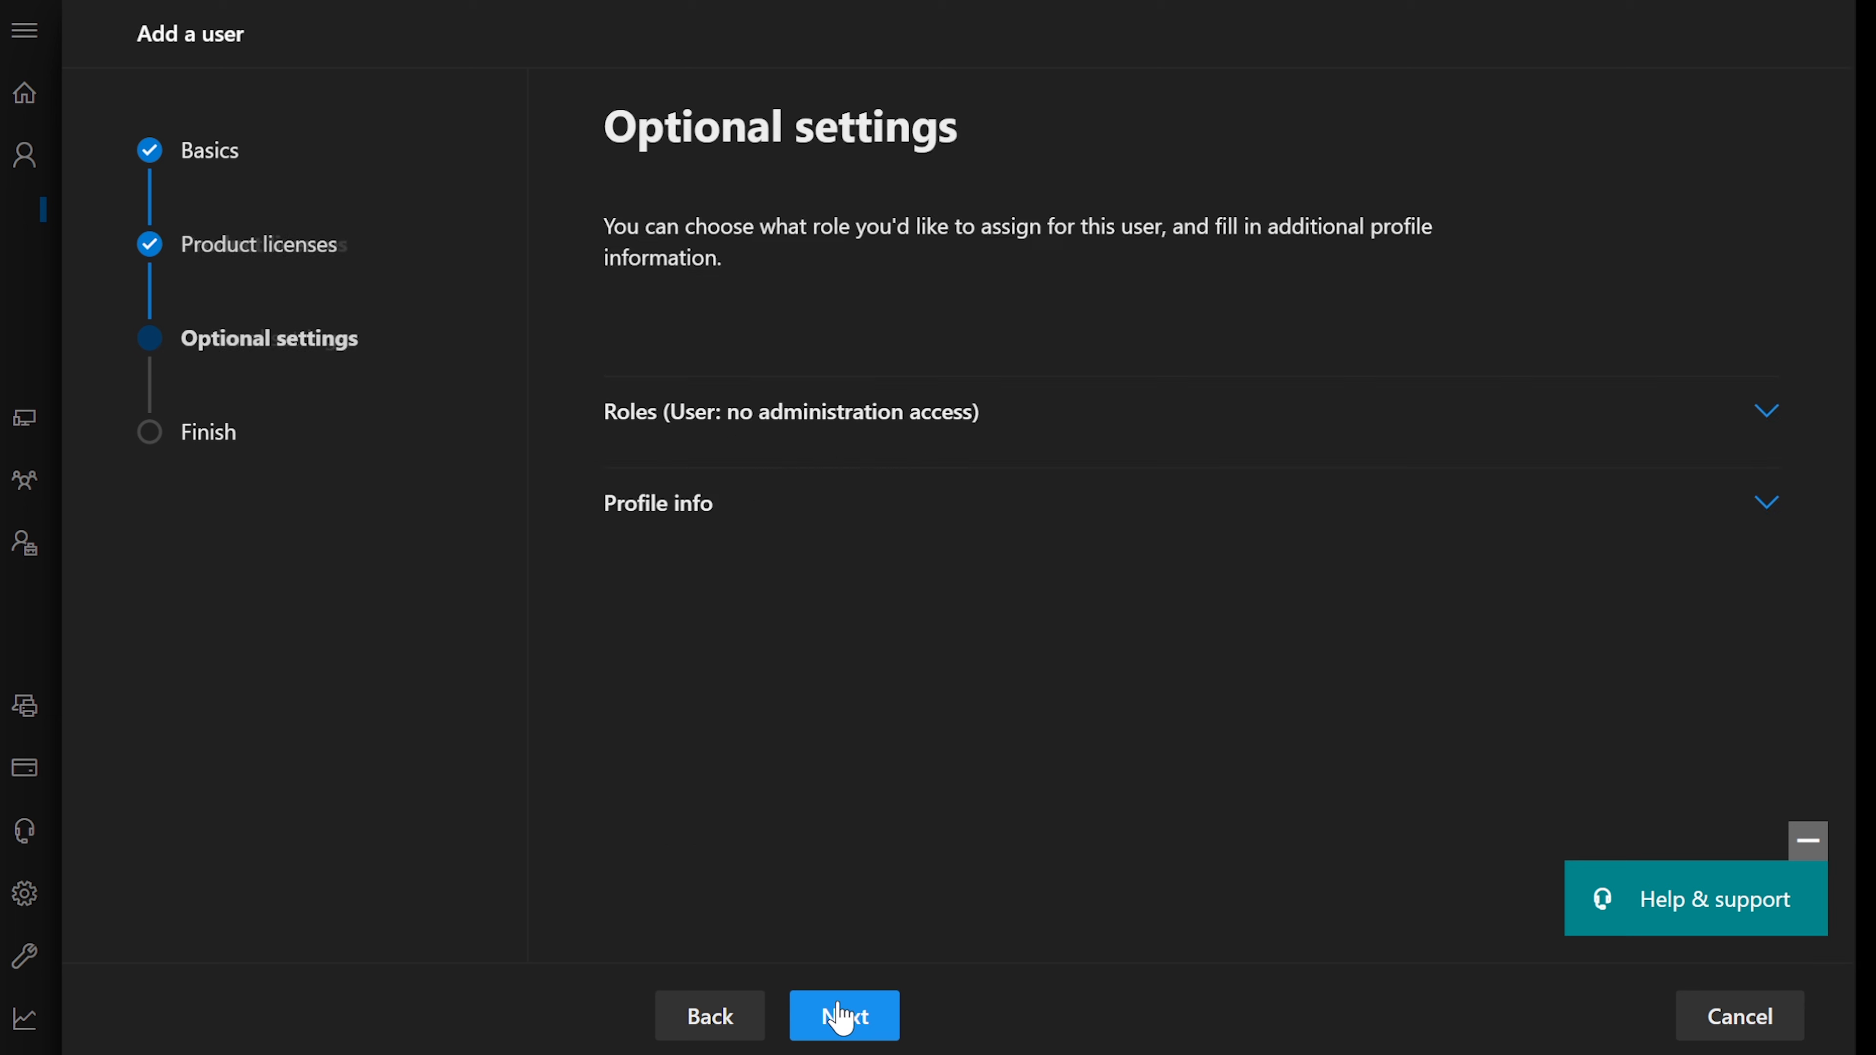
- Grant the new user admin center access with the Global Reader role, checked against the notes
{"action": "left_click", "coordinate": [789, 422]}
{"action": "scroll", "coordinate": [789, 428], "scroll_direction": "down", "scroll_amount": 4}
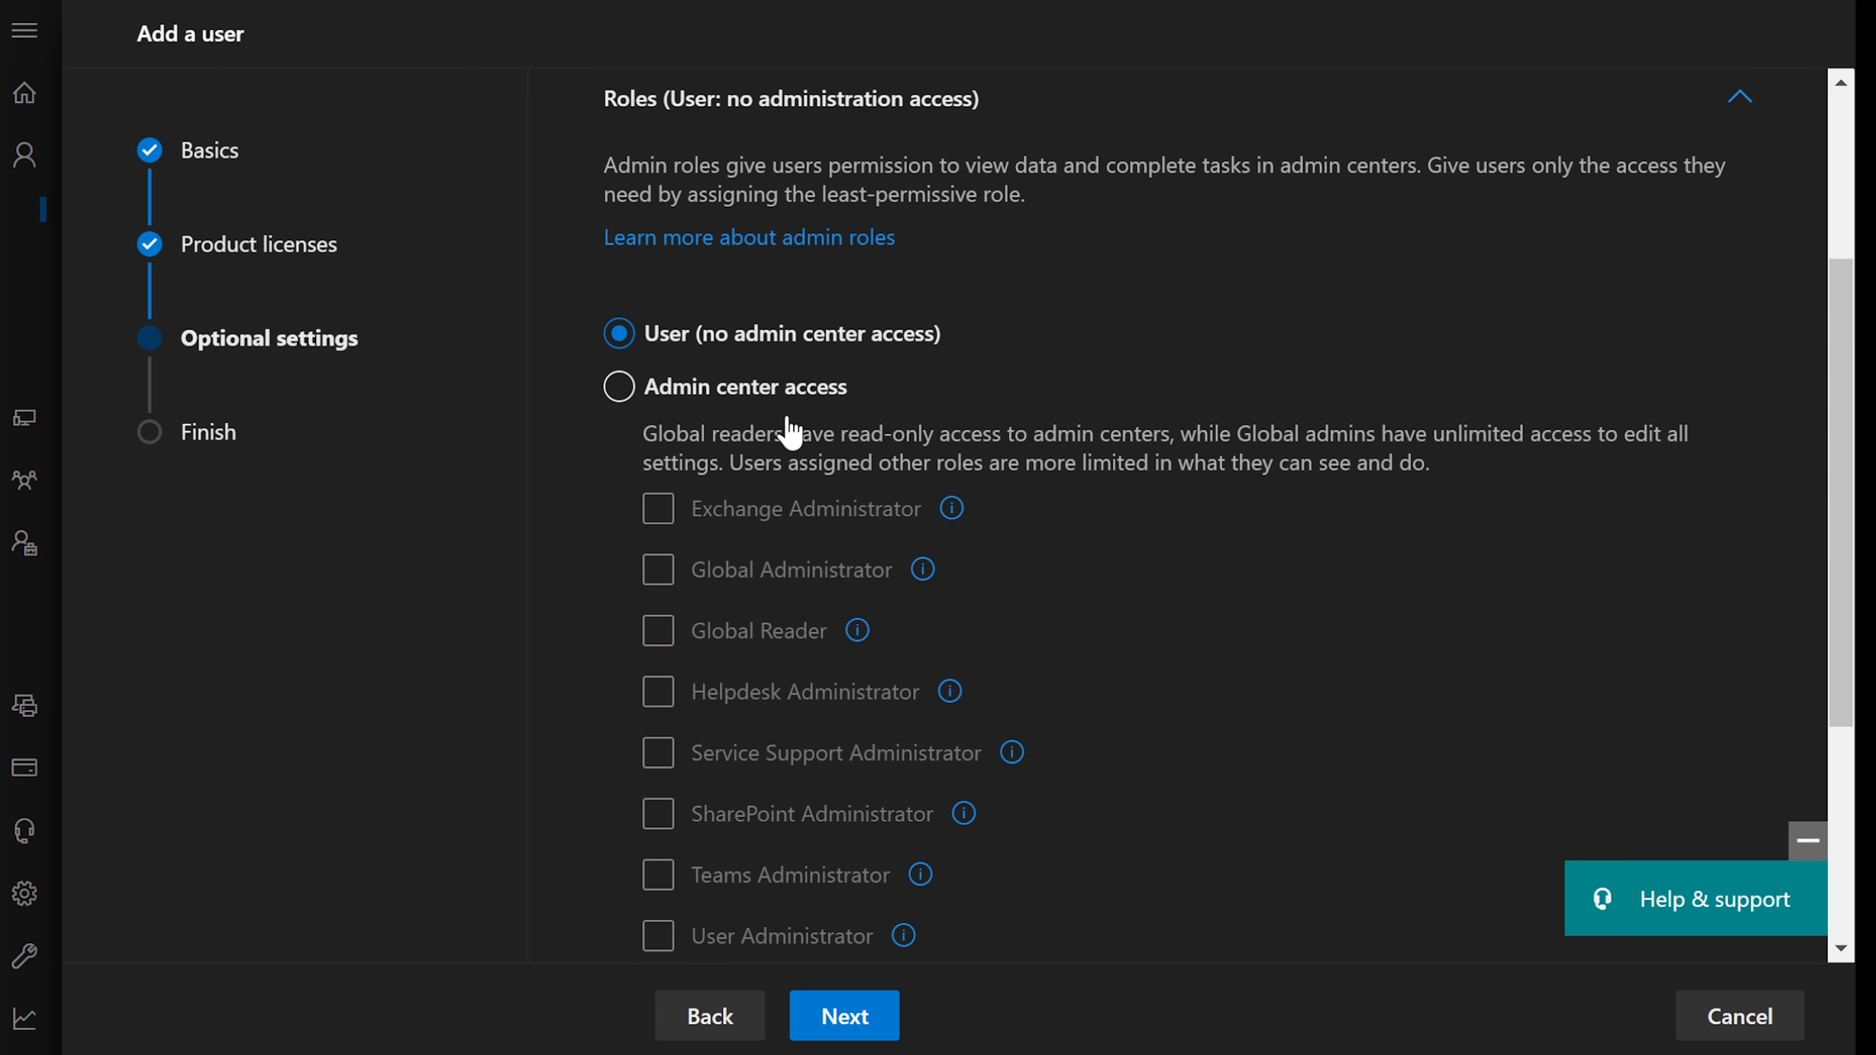
{"action": "key", "text": "alt+Tab"}
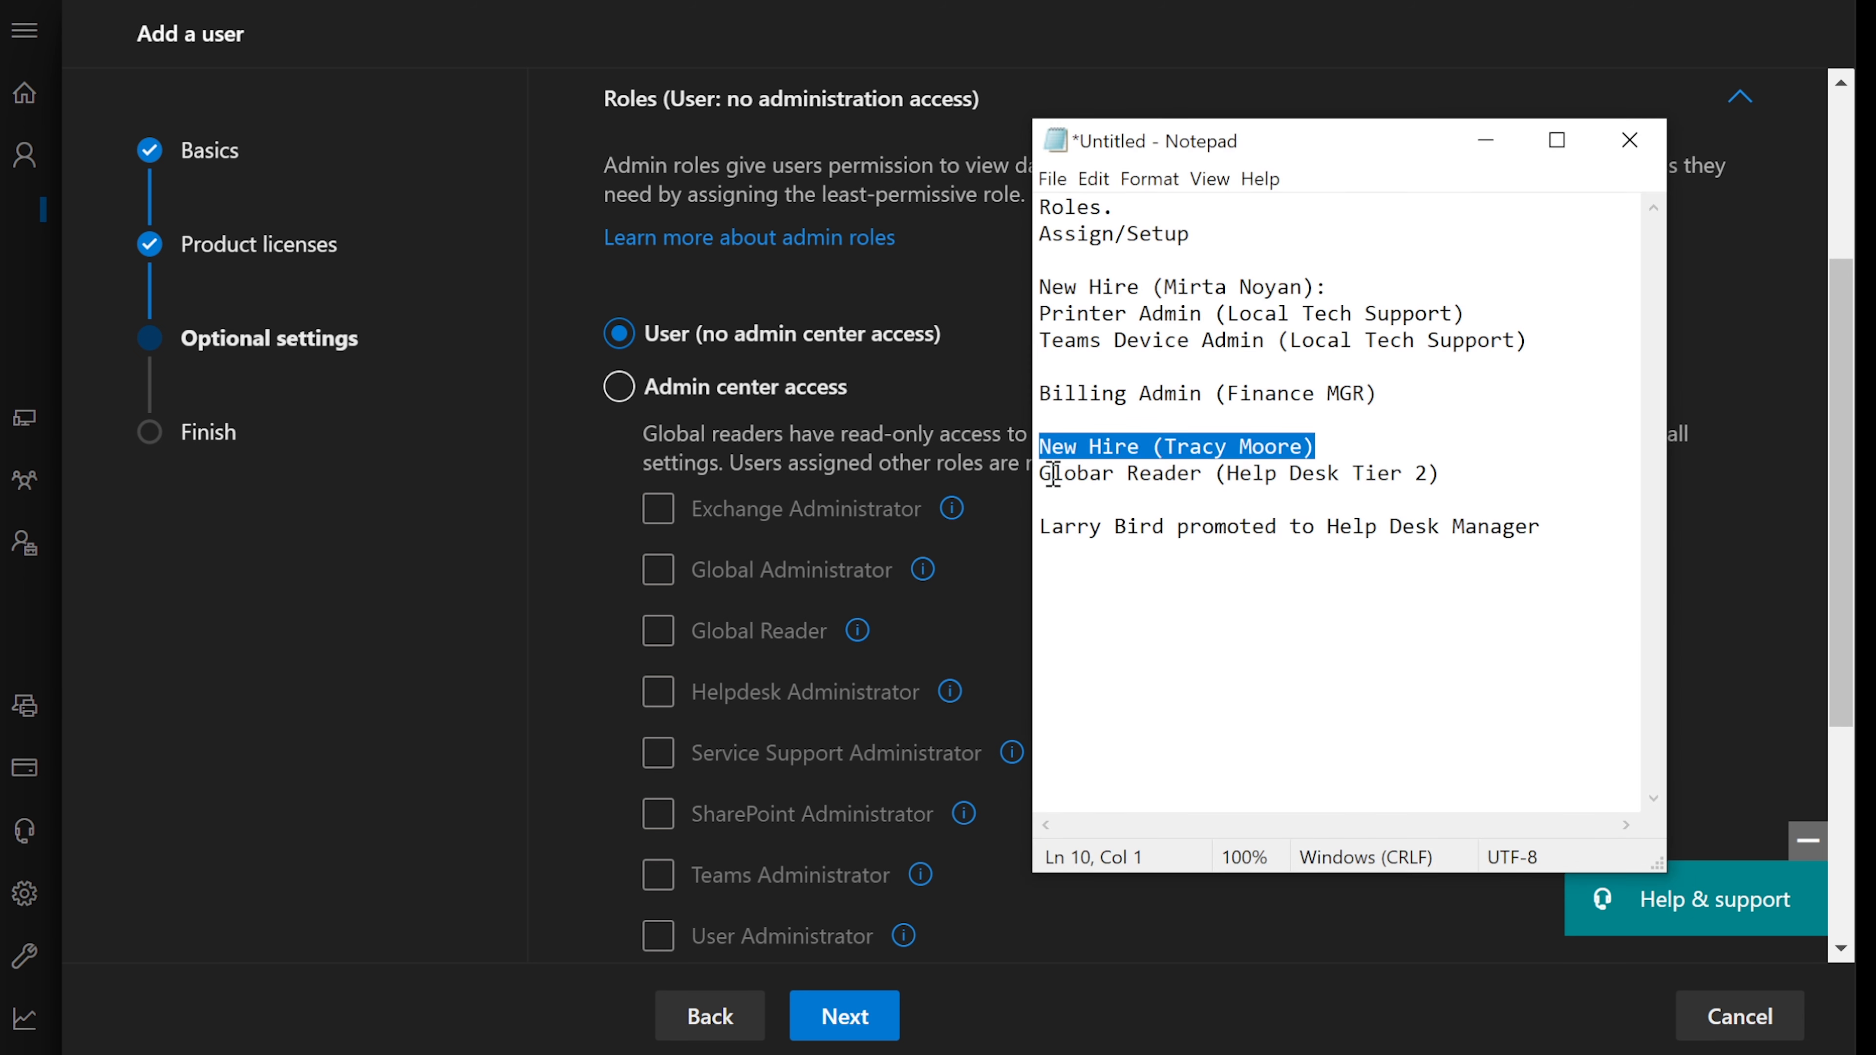
{"action": "left_click_drag", "start_coordinate": [1045, 472], "coordinate": [1220, 472]}
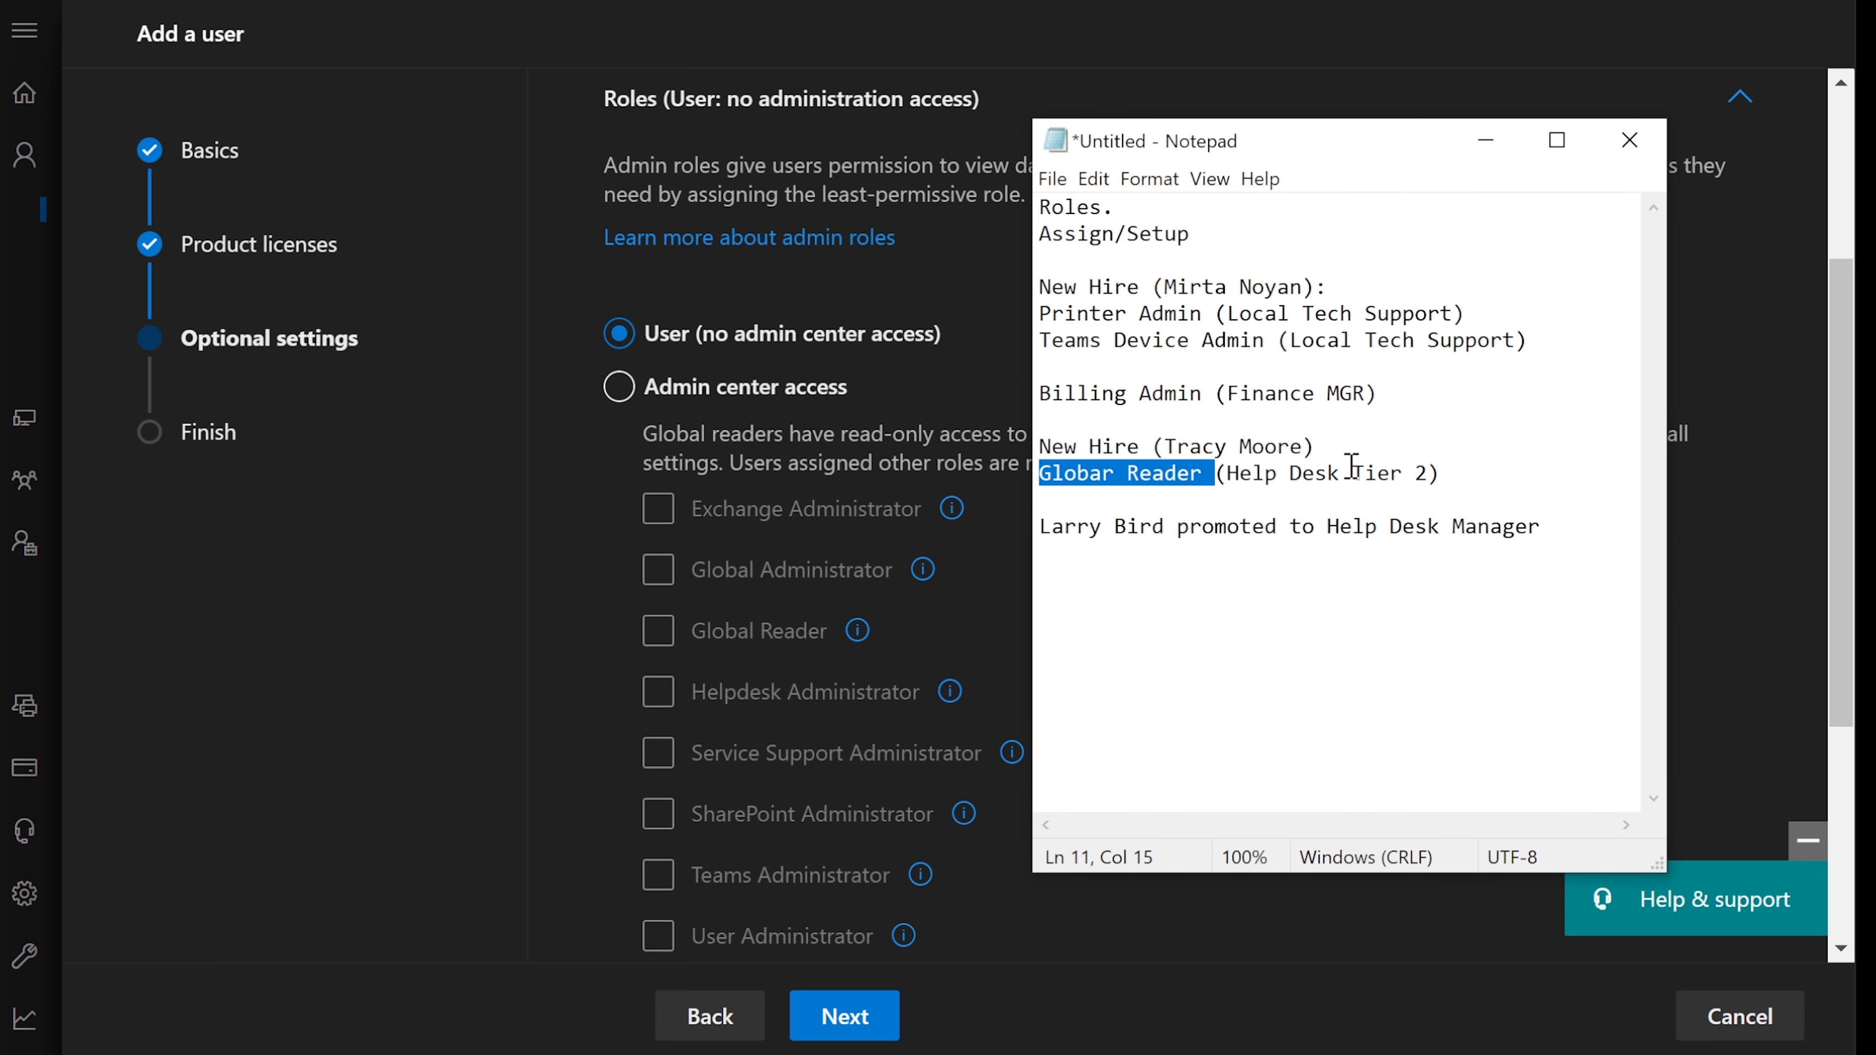
{"action": "left_click_drag", "start_coordinate": [1425, 473], "coordinate": [1232, 473]}
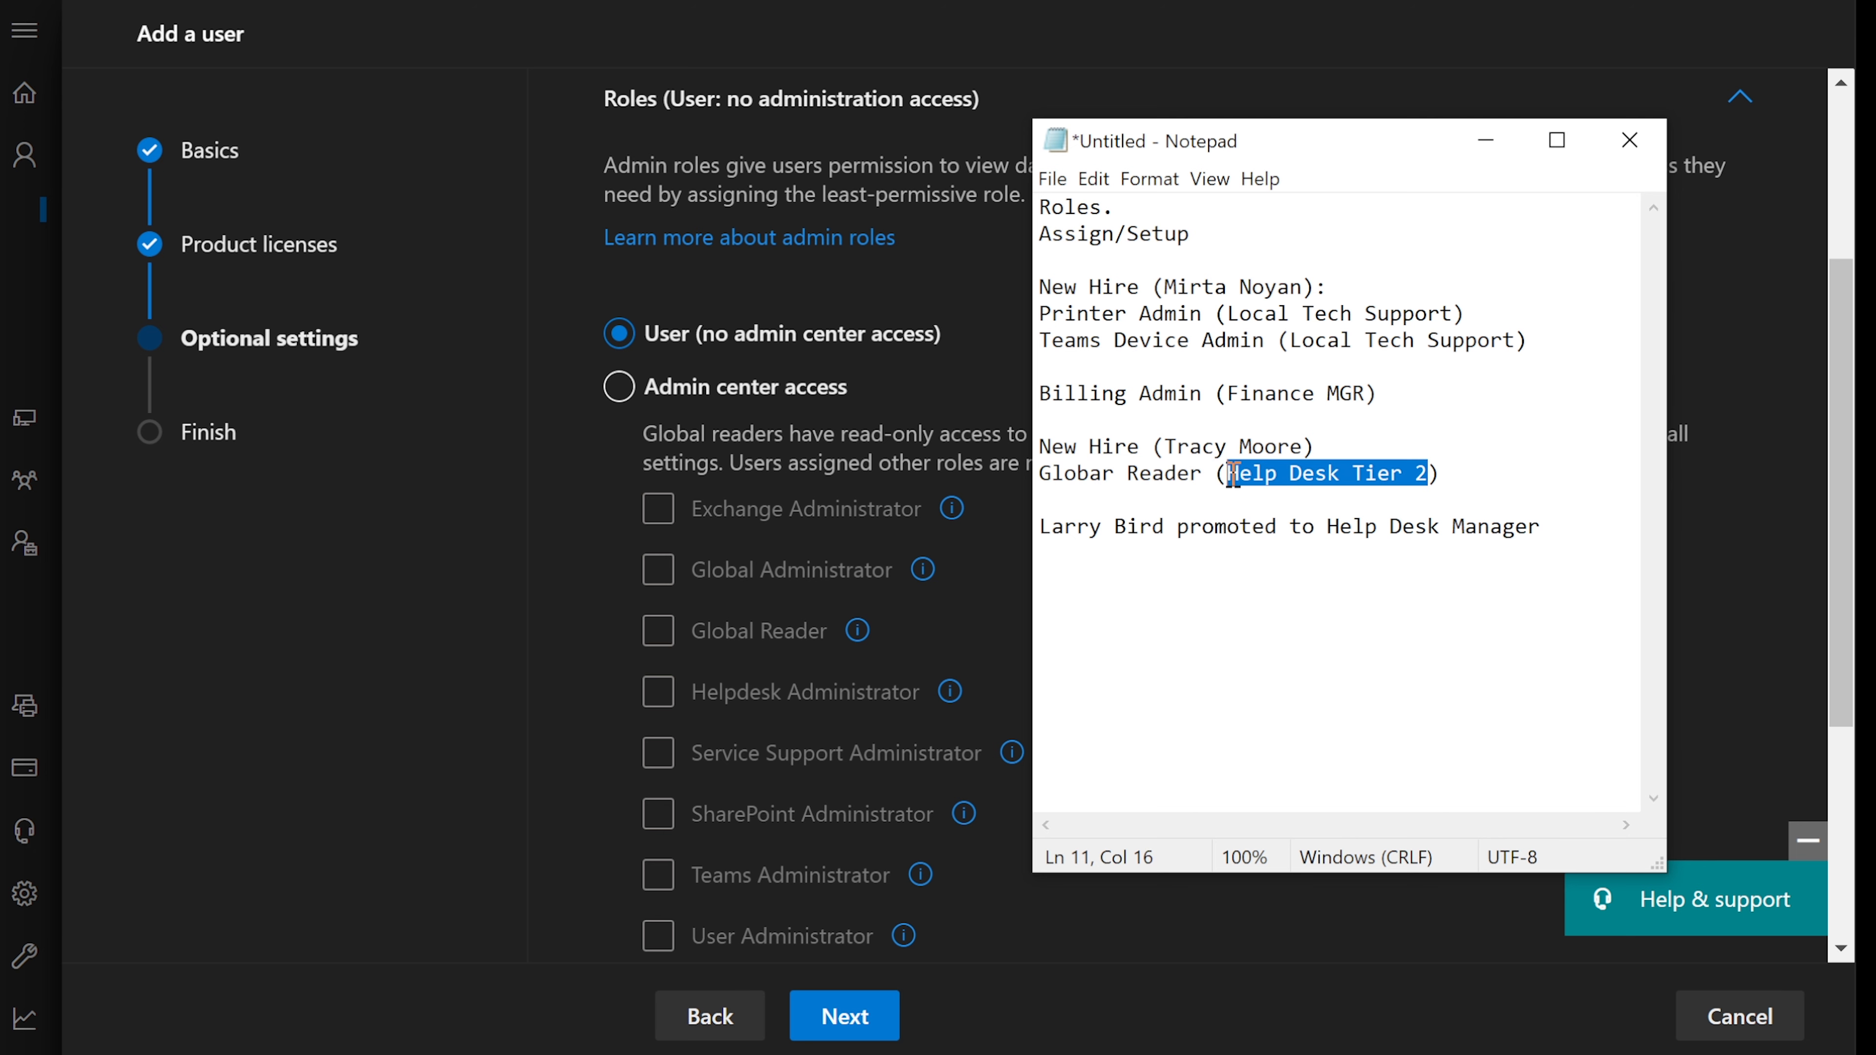
{"action": "left_click", "coordinate": [547, 559]}
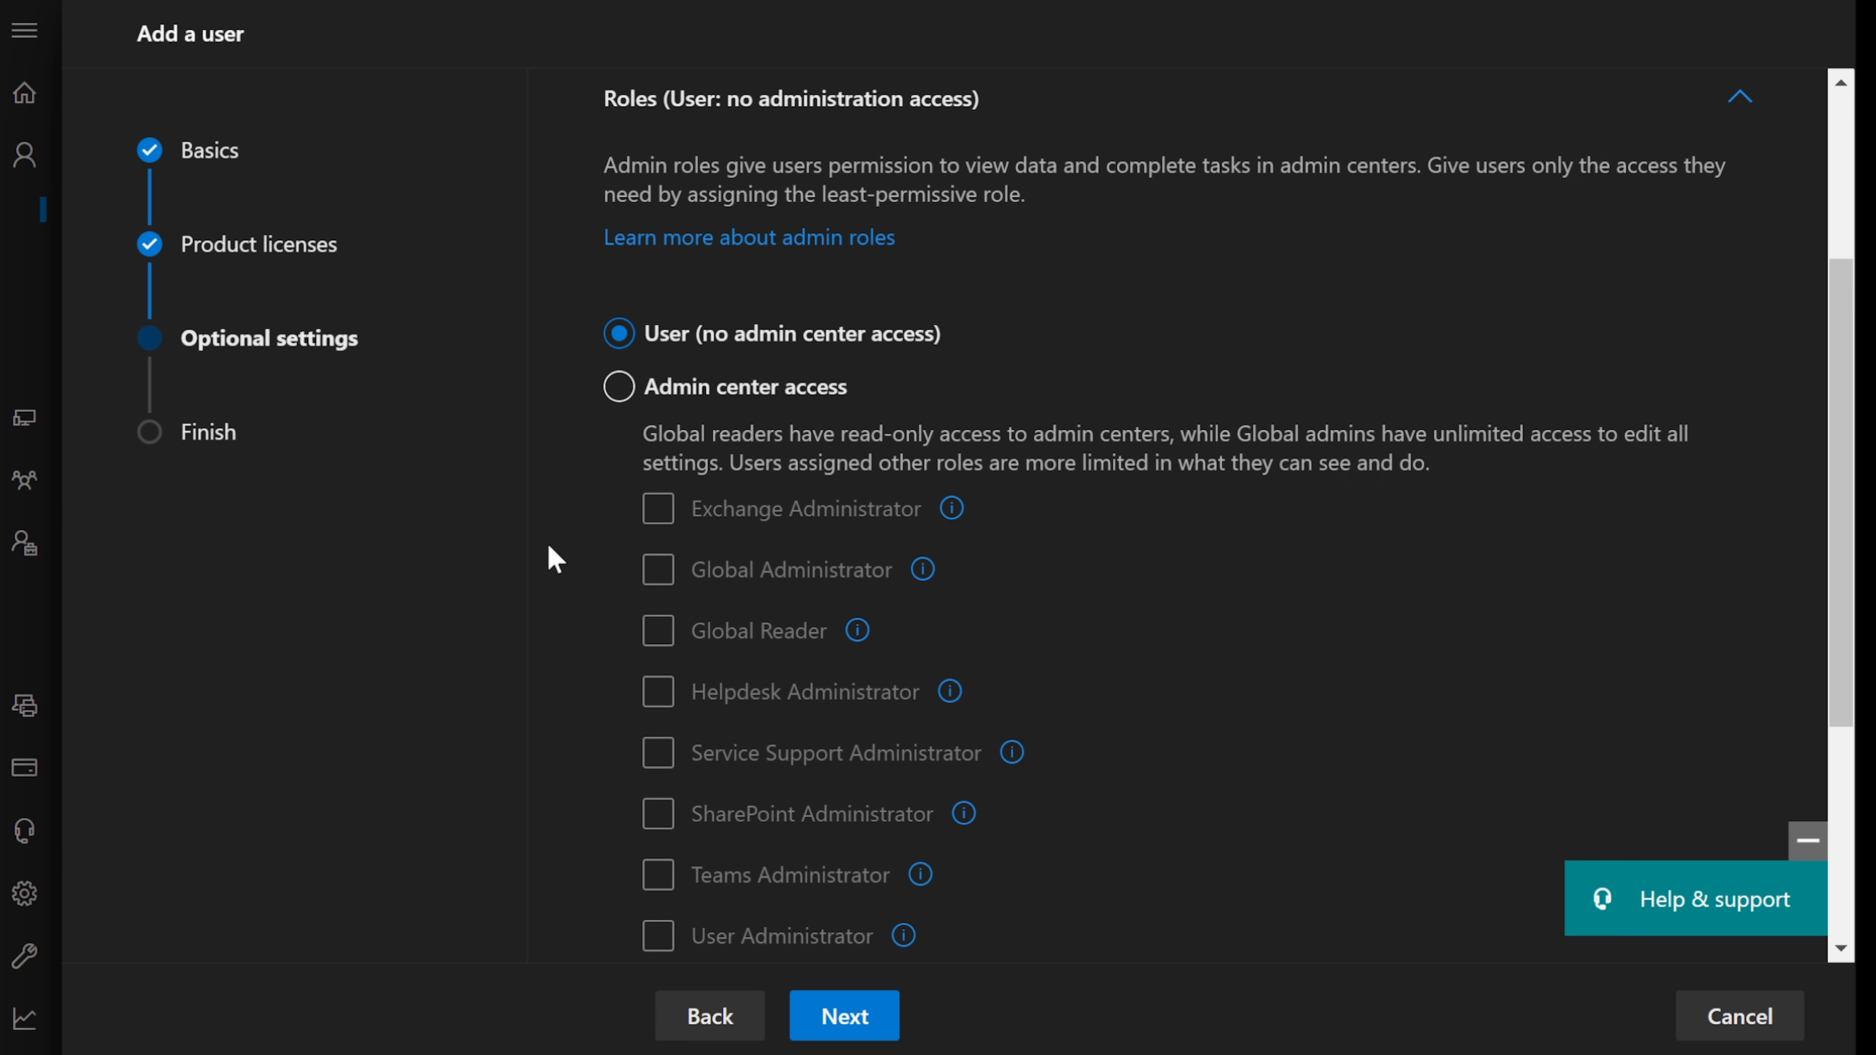
{"action": "left_click", "coordinate": [619, 391]}
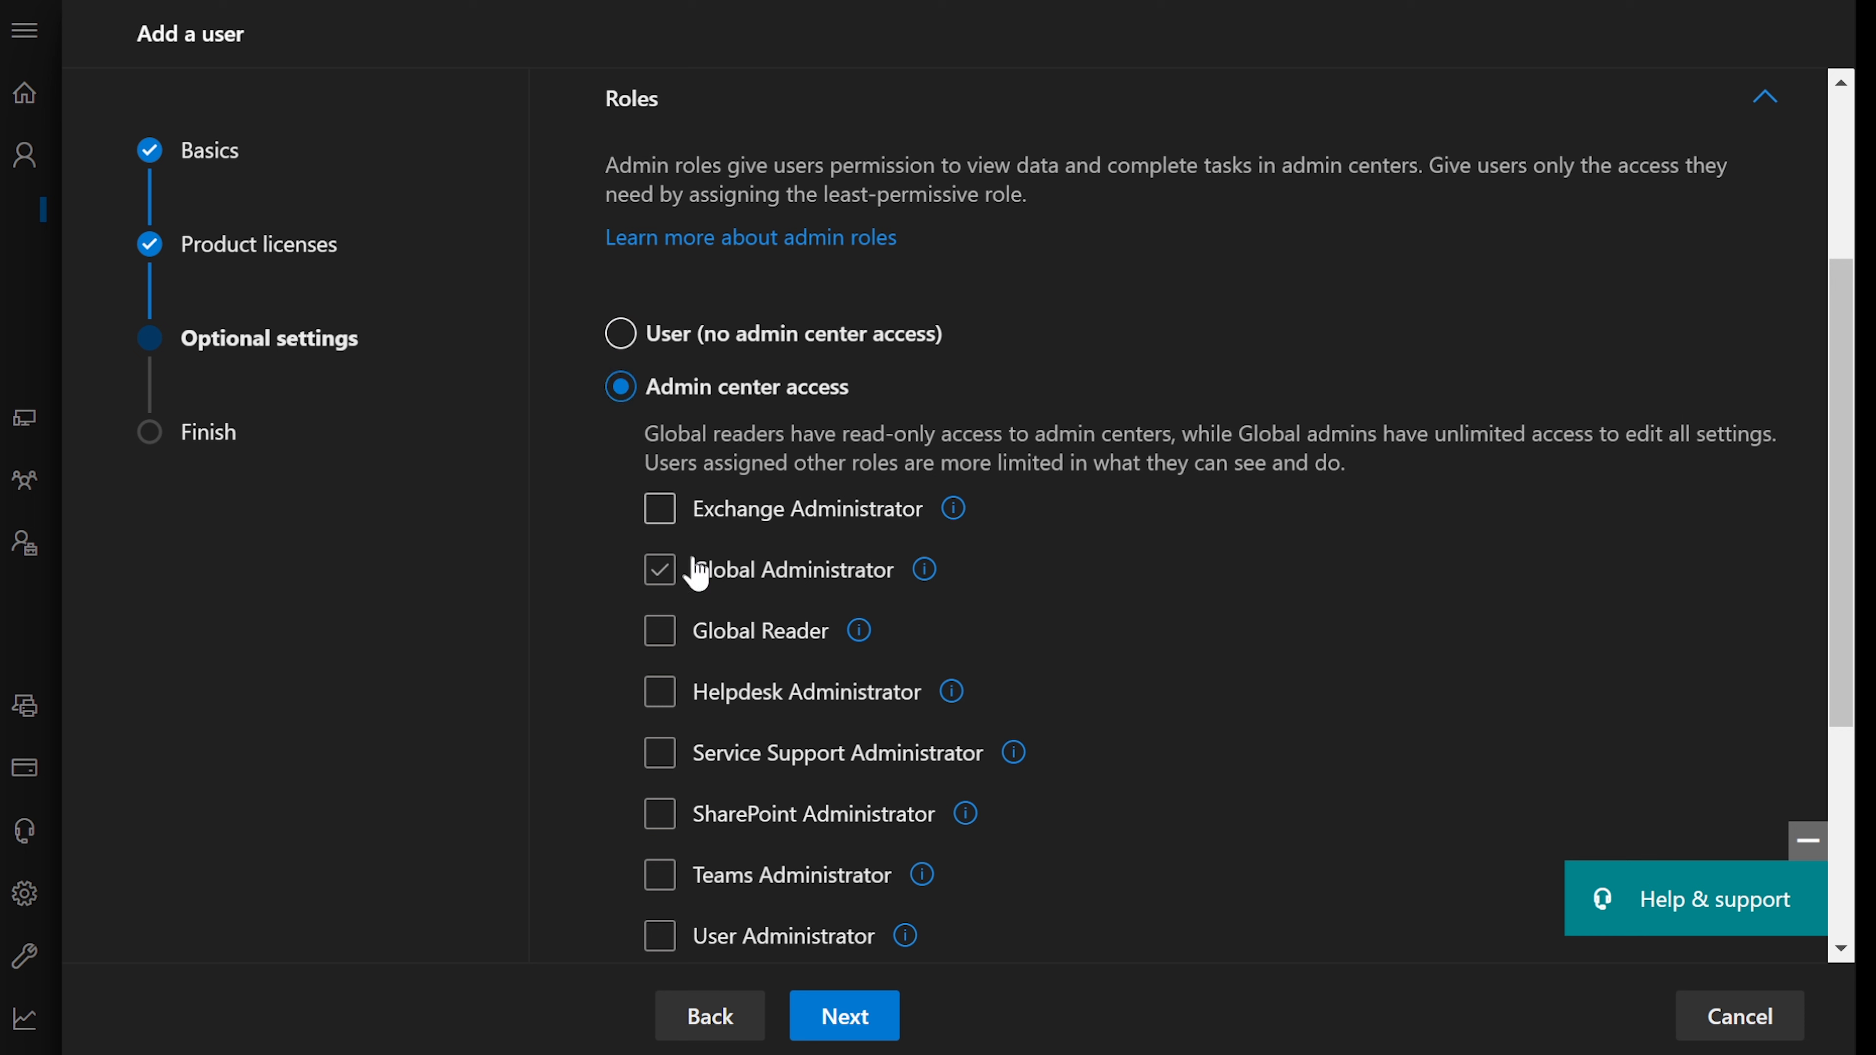
{"action": "left_click", "coordinate": [714, 577]}
{"action": "left_click", "coordinate": [659, 633]}
{"action": "mouse_move", "coordinate": [856, 637]}
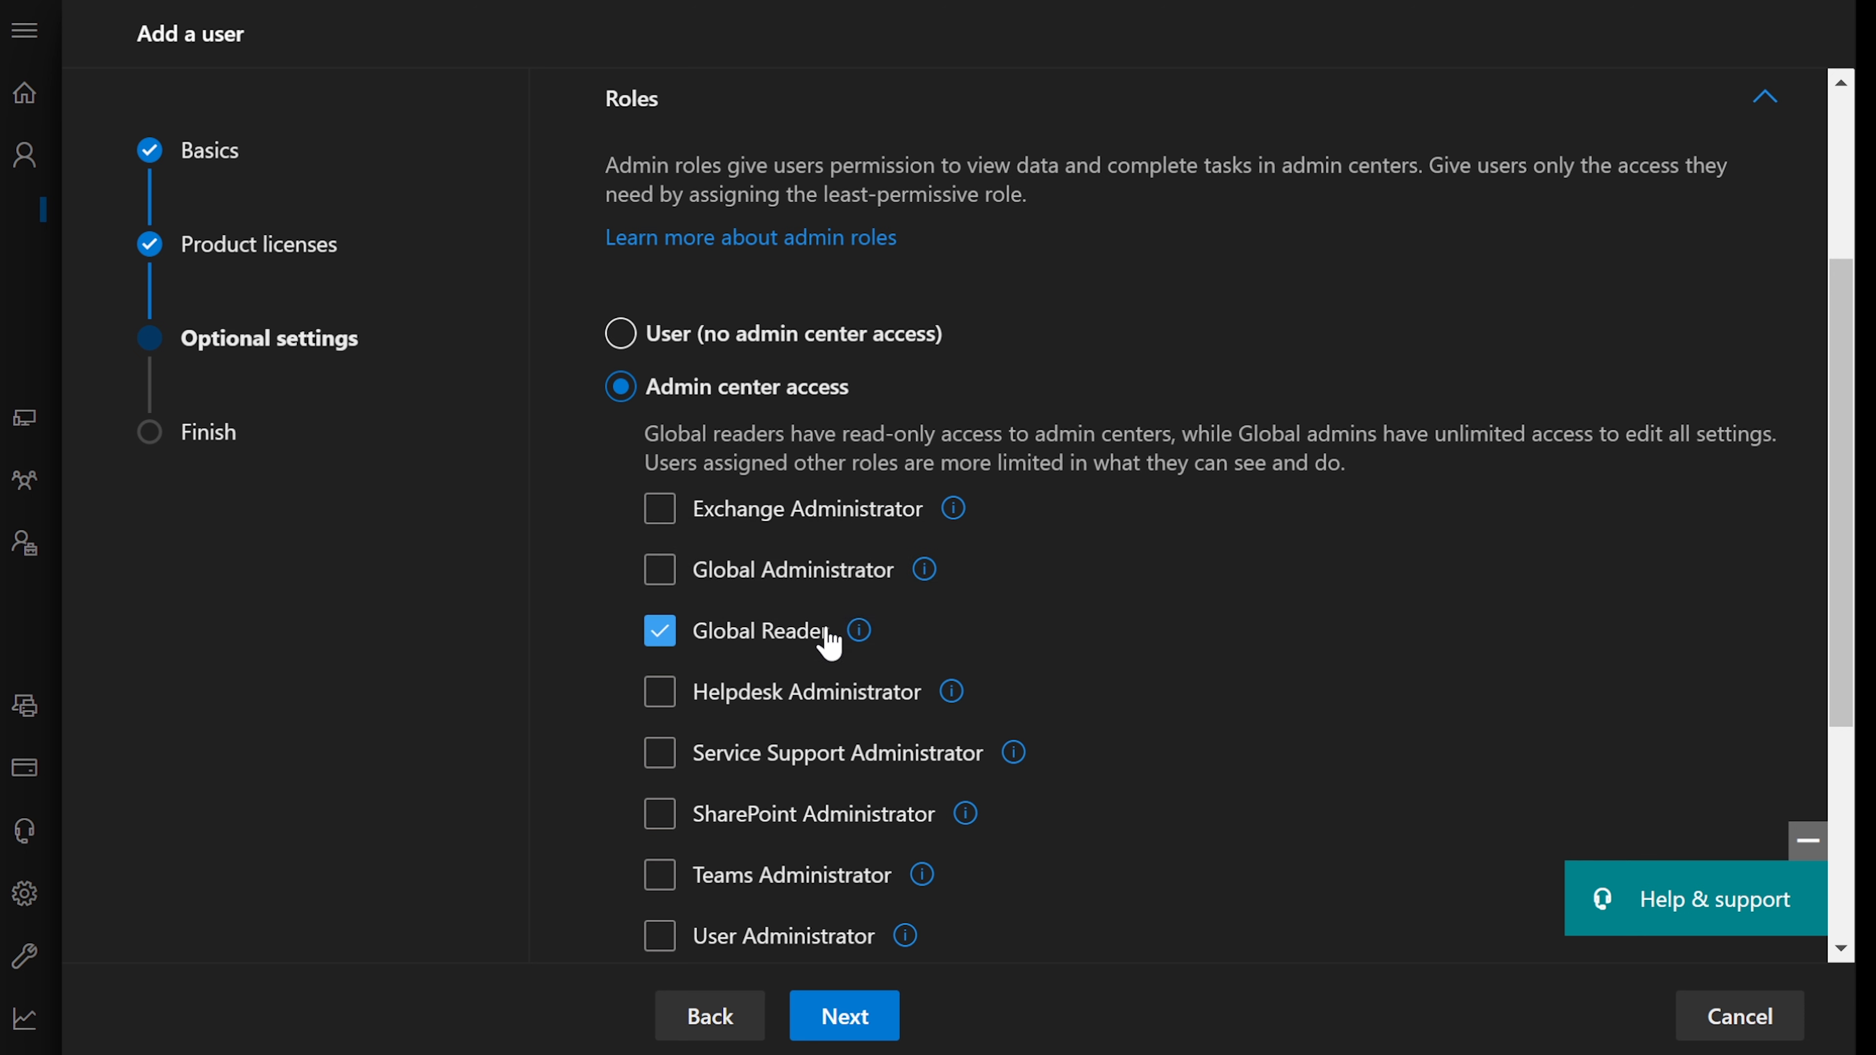
{"action": "key", "text": "alt+Tab"}
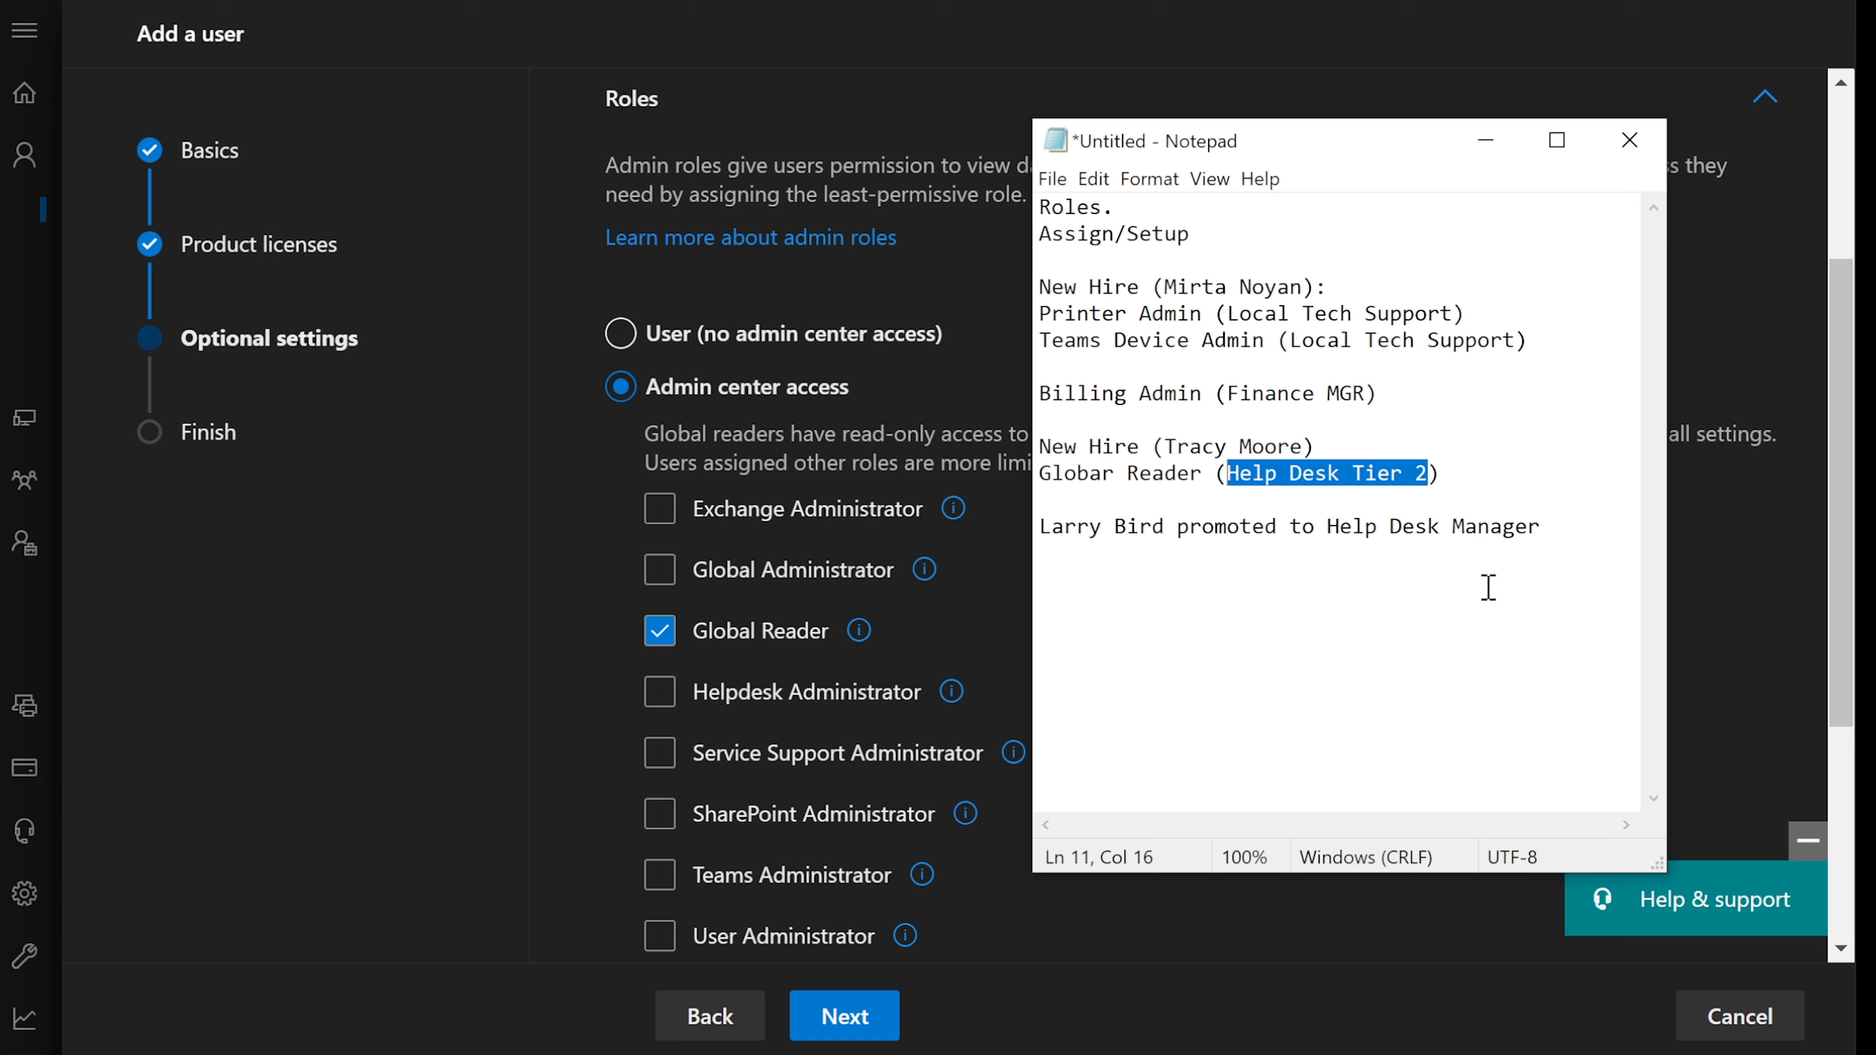
{"action": "left_click", "coordinate": [1499, 152]}
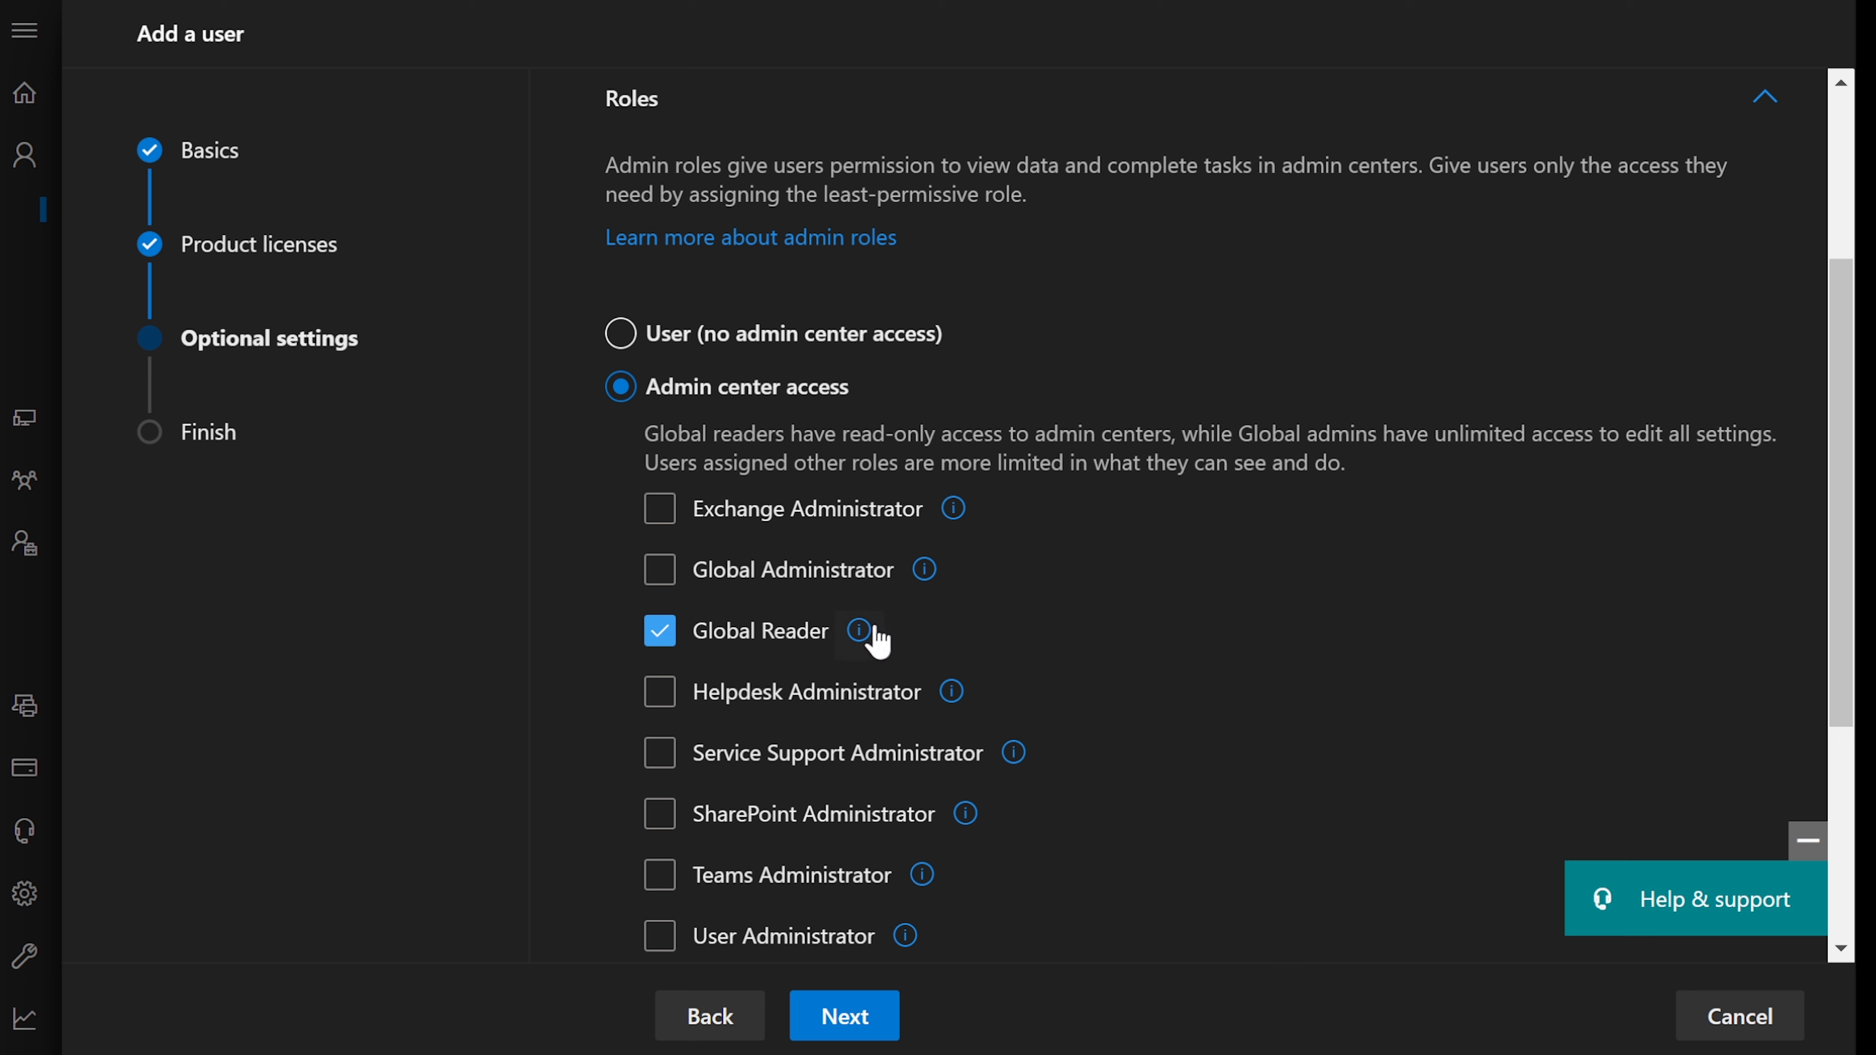
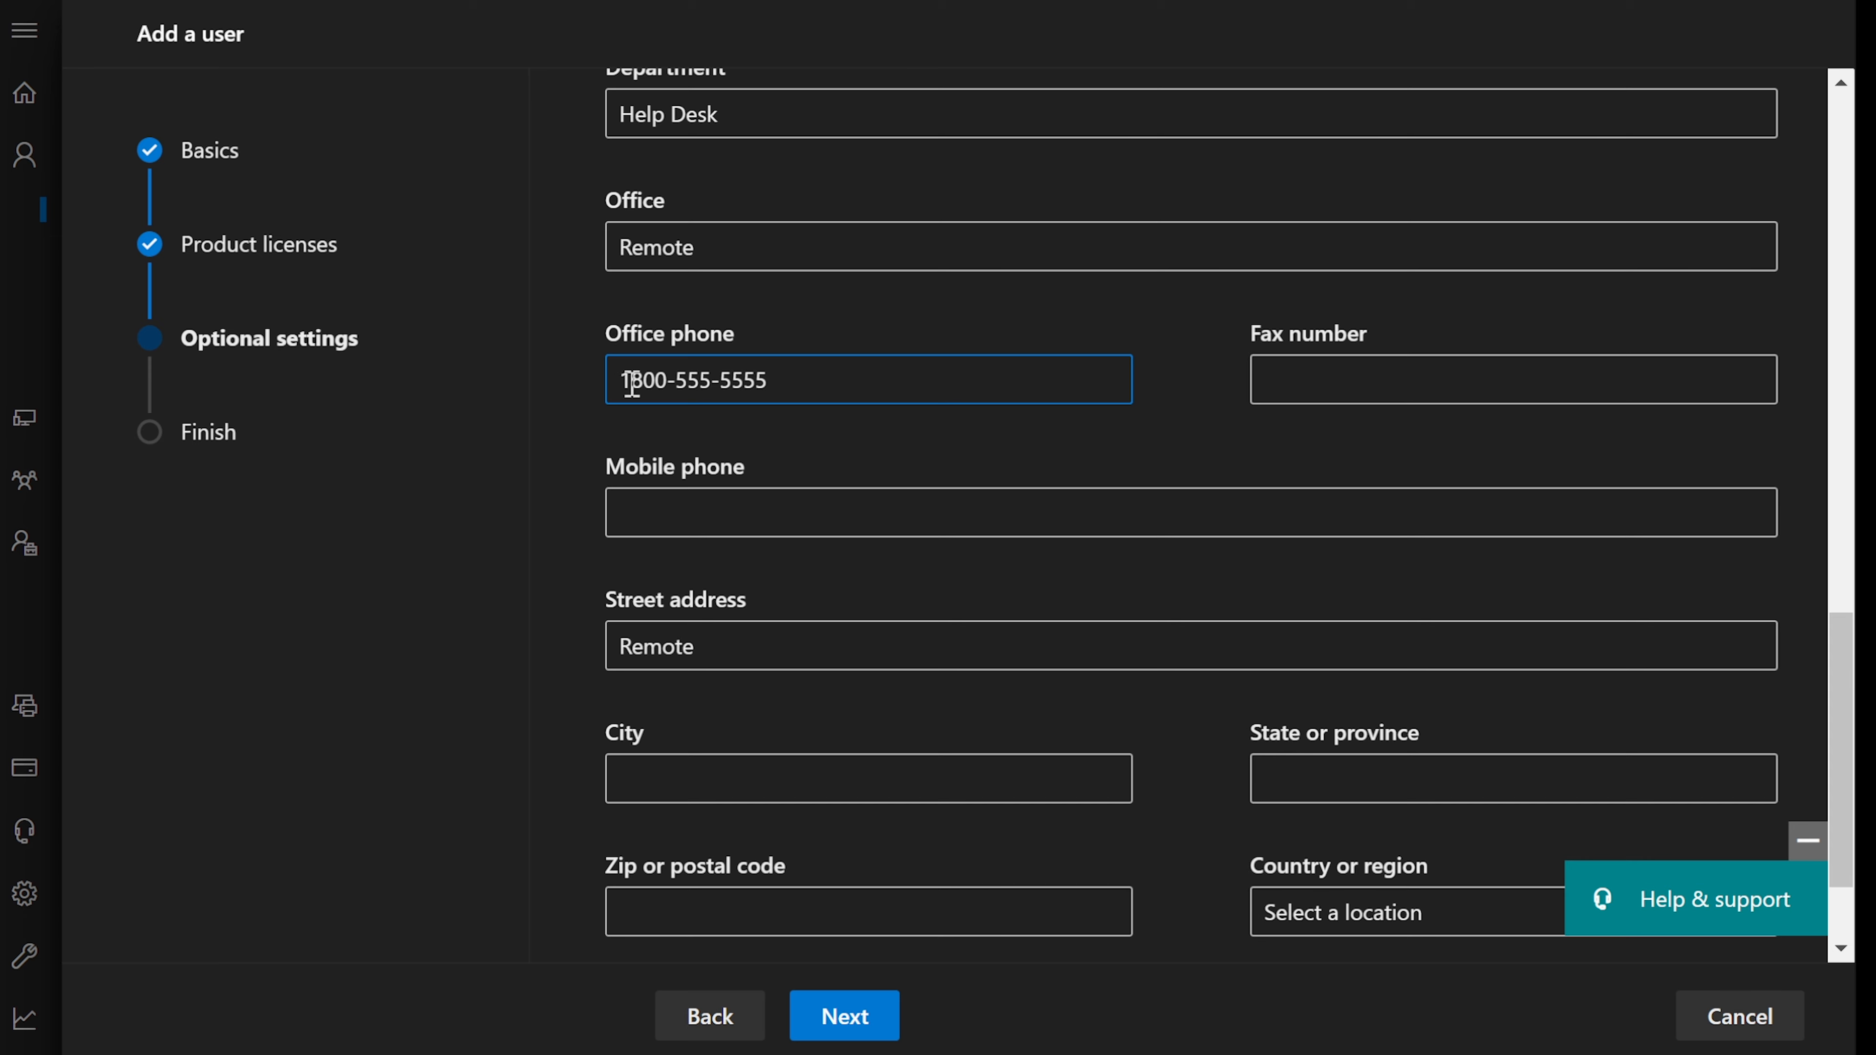
- Append ' opt 2' to the new user's Office phone in Profile info
{"action": "scroll", "coordinate": [1034, 665], "scroll_direction": "down", "scroll_amount": 2}
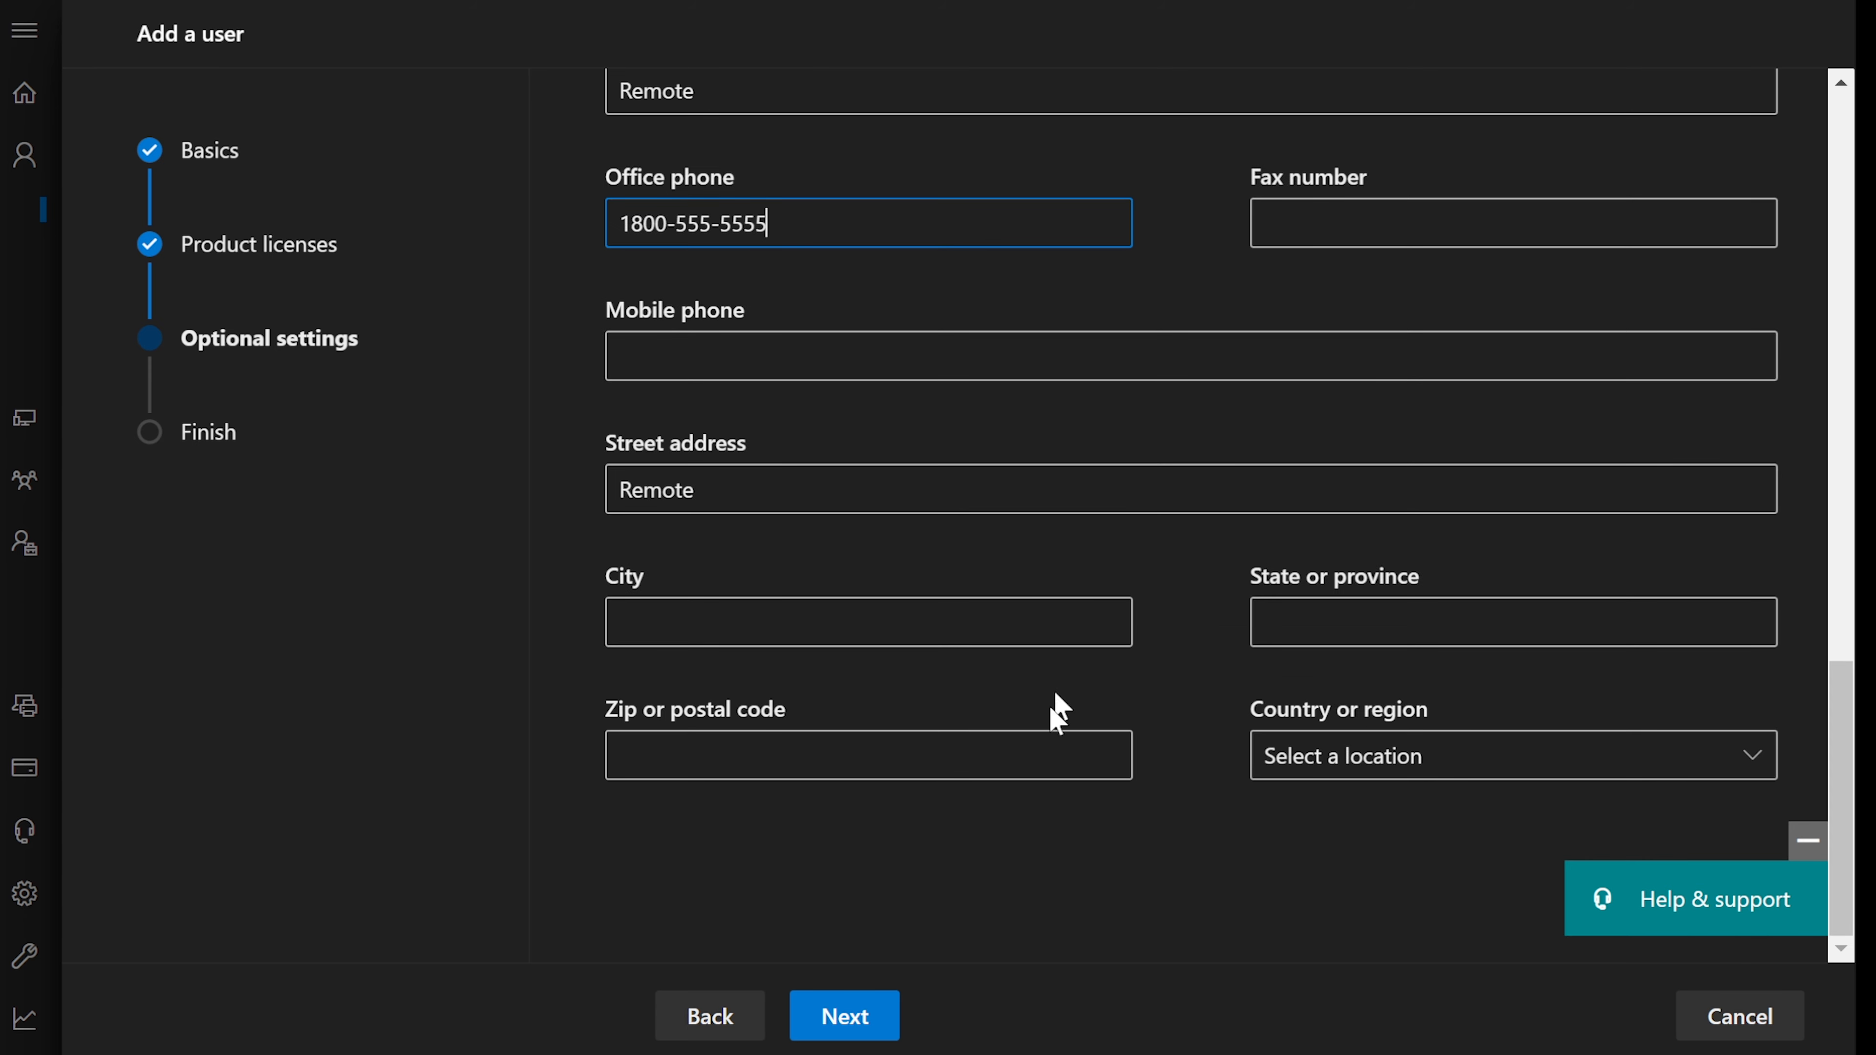
{"action": "scroll", "coordinate": [982, 820], "scroll_direction": "up", "scroll_amount": 3}
{"action": "scroll", "coordinate": [964, 852], "scroll_direction": "down", "scroll_amount": 3}
{"action": "type", "text": "opt 2"}
- Move to the review page and check the new hire's role entry in the Notepad list
{"action": "left_click", "coordinate": [848, 1016]}
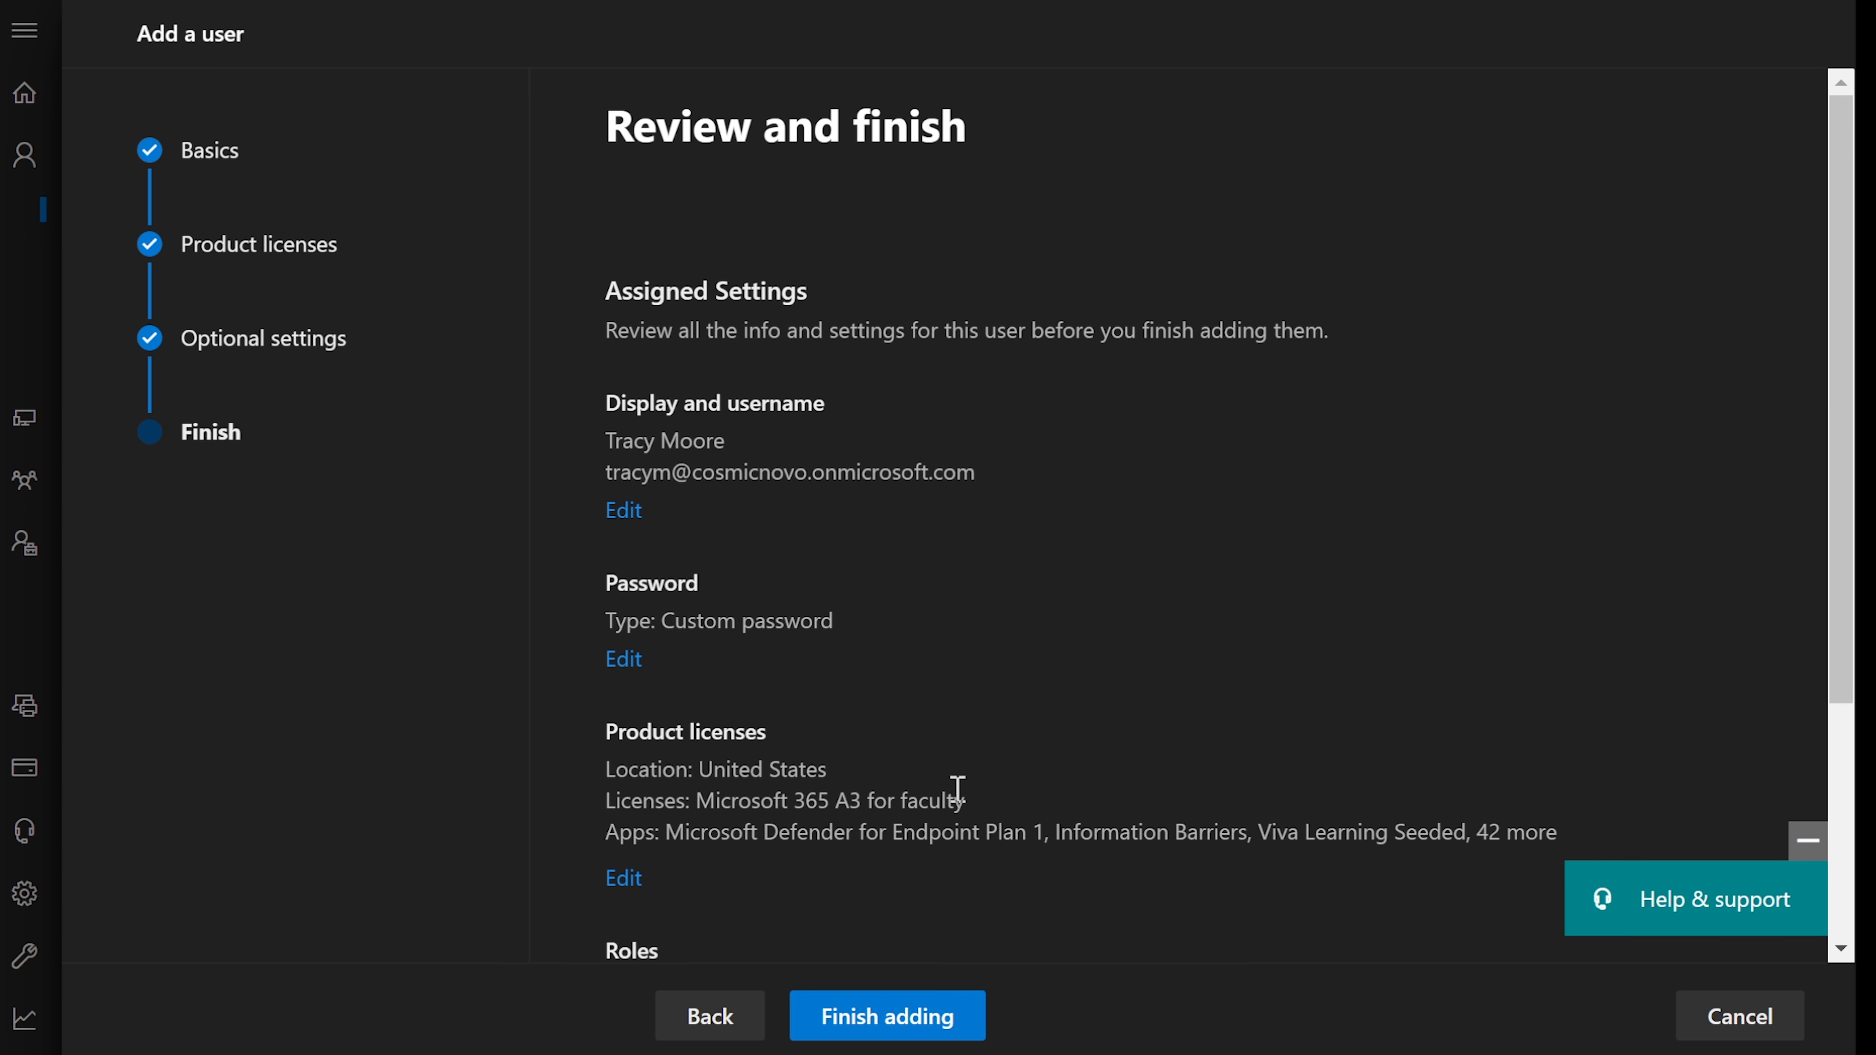
{"action": "scroll", "coordinate": [980, 759], "scroll_direction": "down", "scroll_amount": 5}
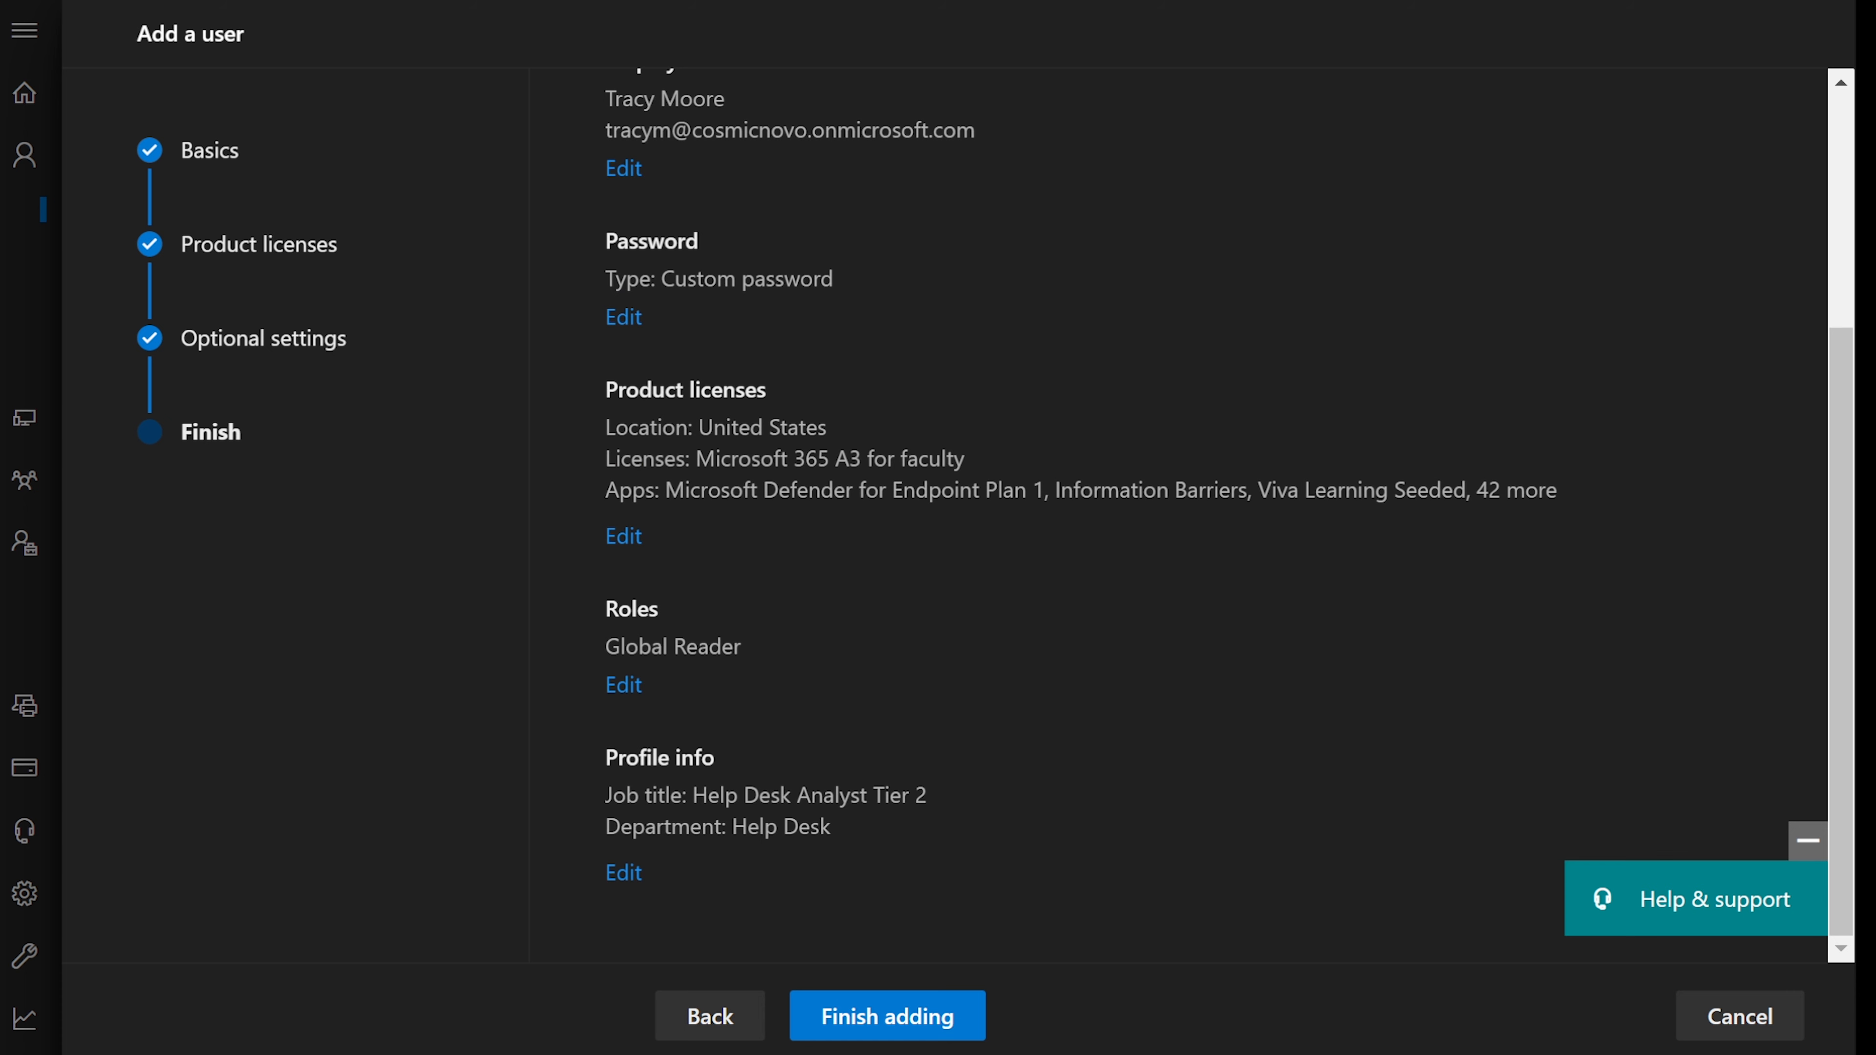
{"action": "left_click", "coordinate": [1650, 1053]}
{"action": "left_click", "coordinate": [1419, 460]}
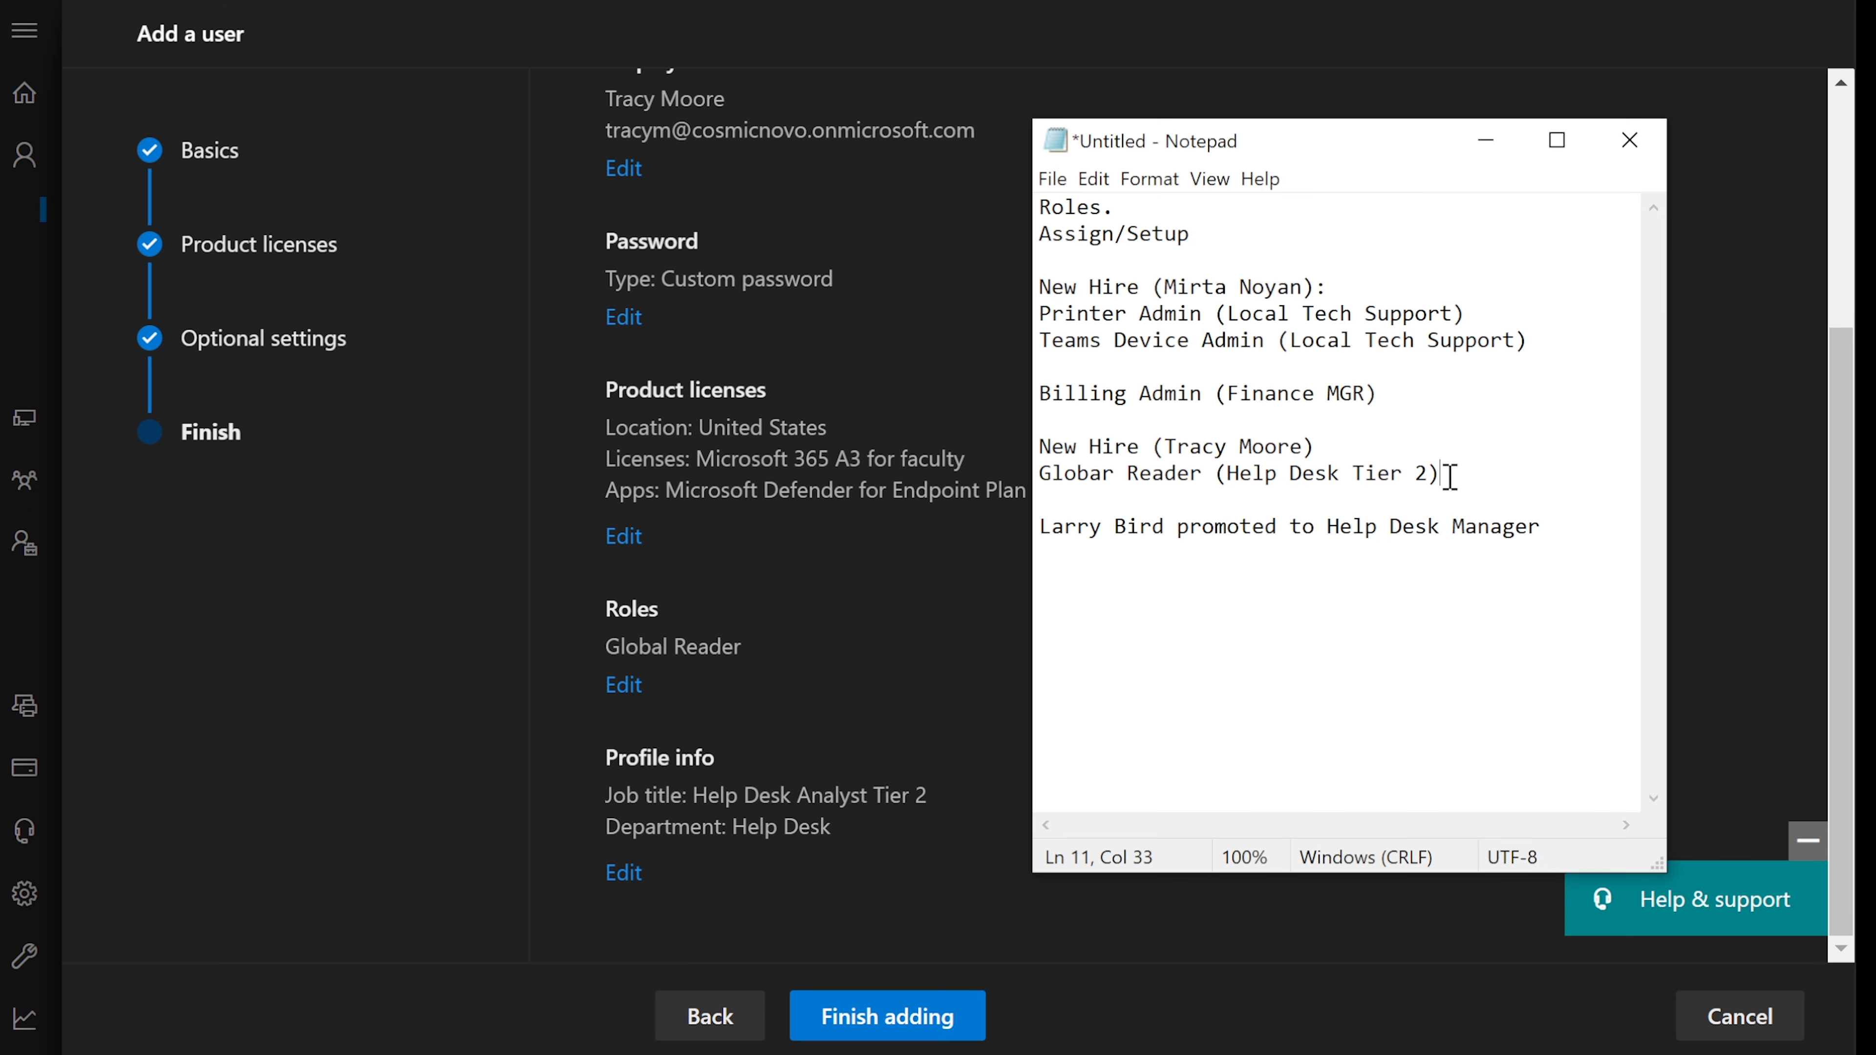
{"action": "left_click_drag", "start_coordinate": [1449, 473], "coordinate": [813, 451]}
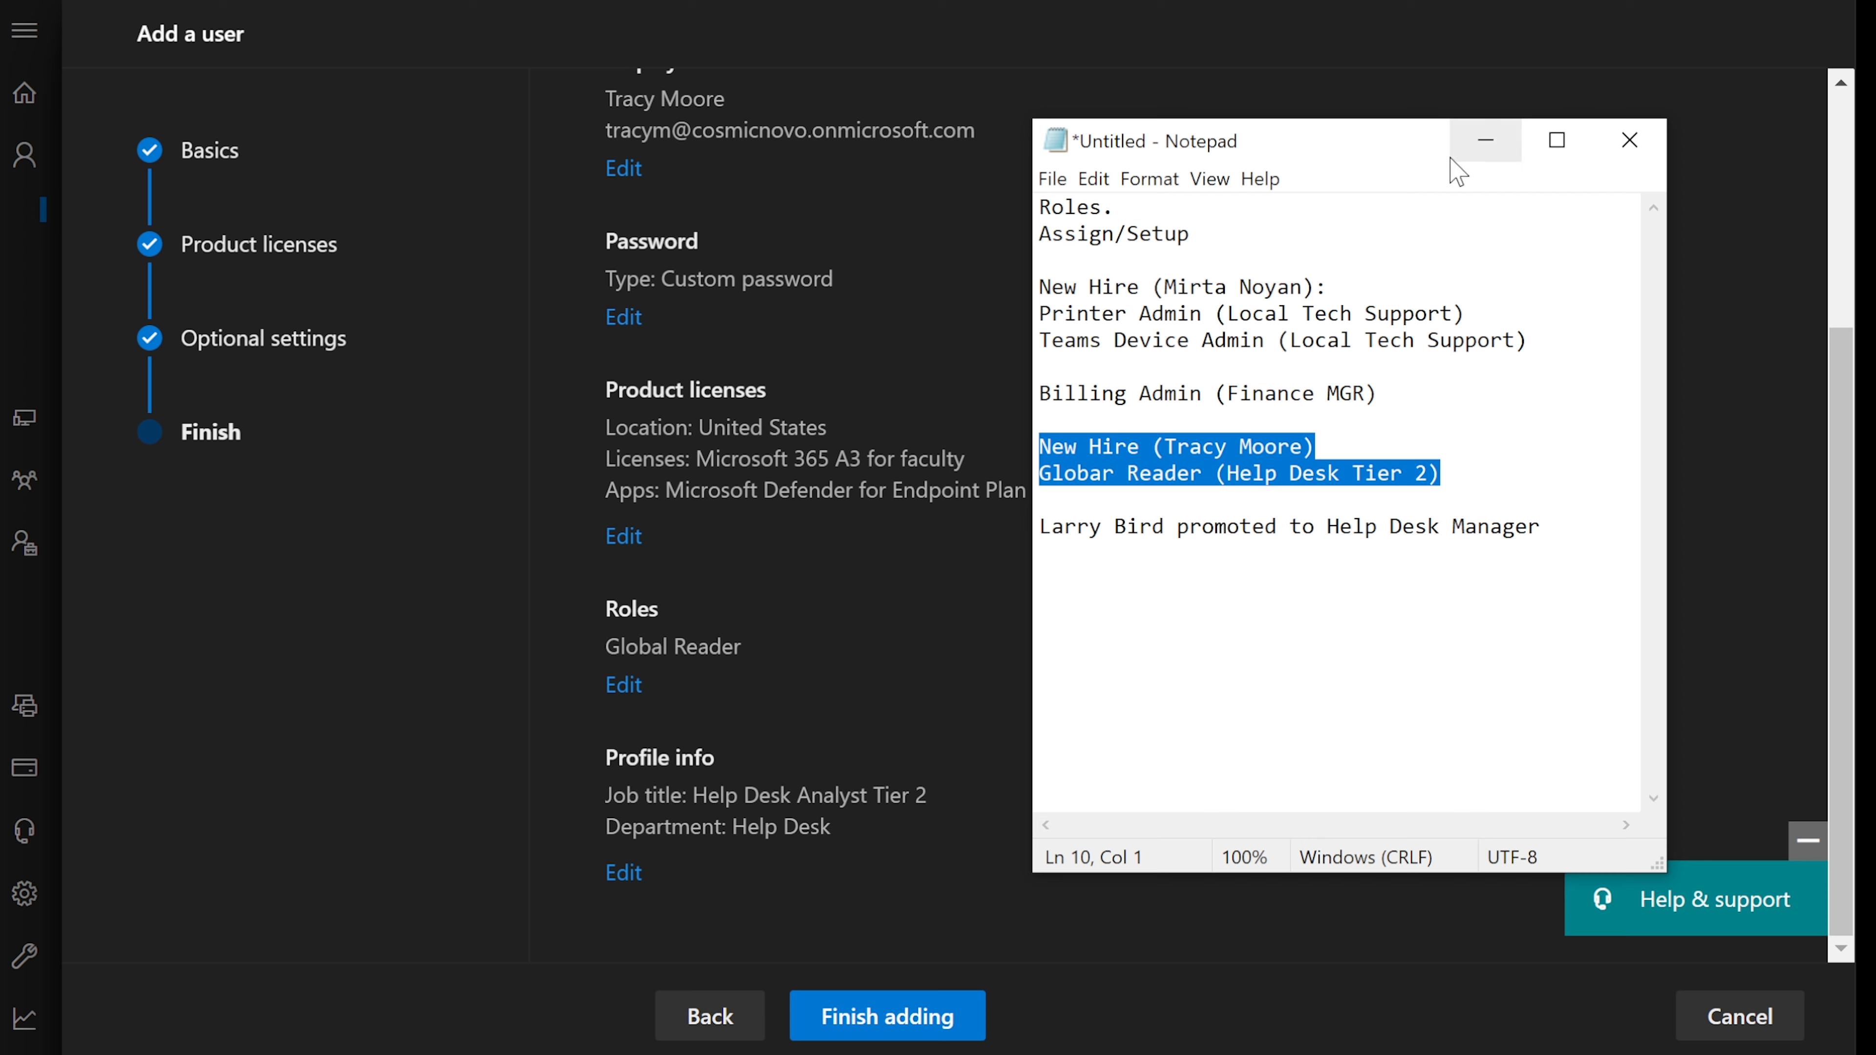
{"action": "left_click", "coordinate": [1481, 148]}
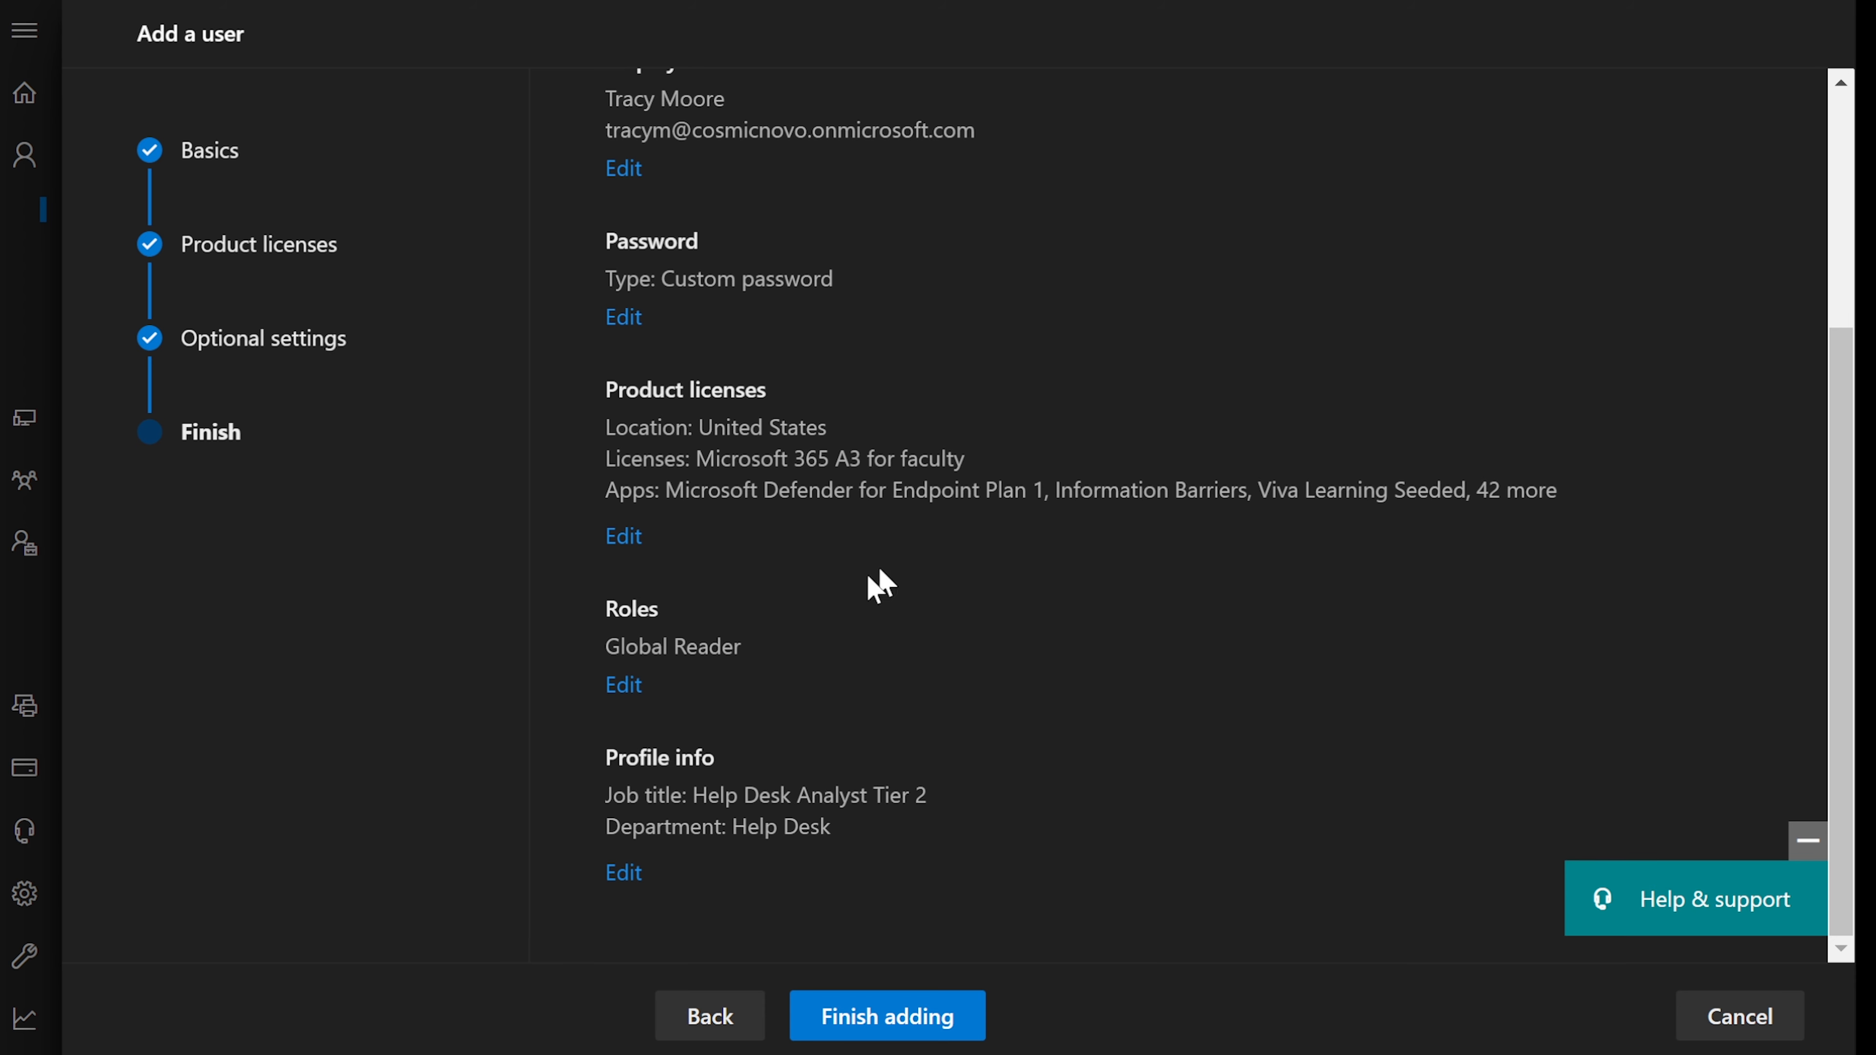
- Revisit the profile info through Edit, then finish adding the new user
{"action": "scroll", "coordinate": [795, 523], "scroll_direction": "up", "scroll_amount": 5}
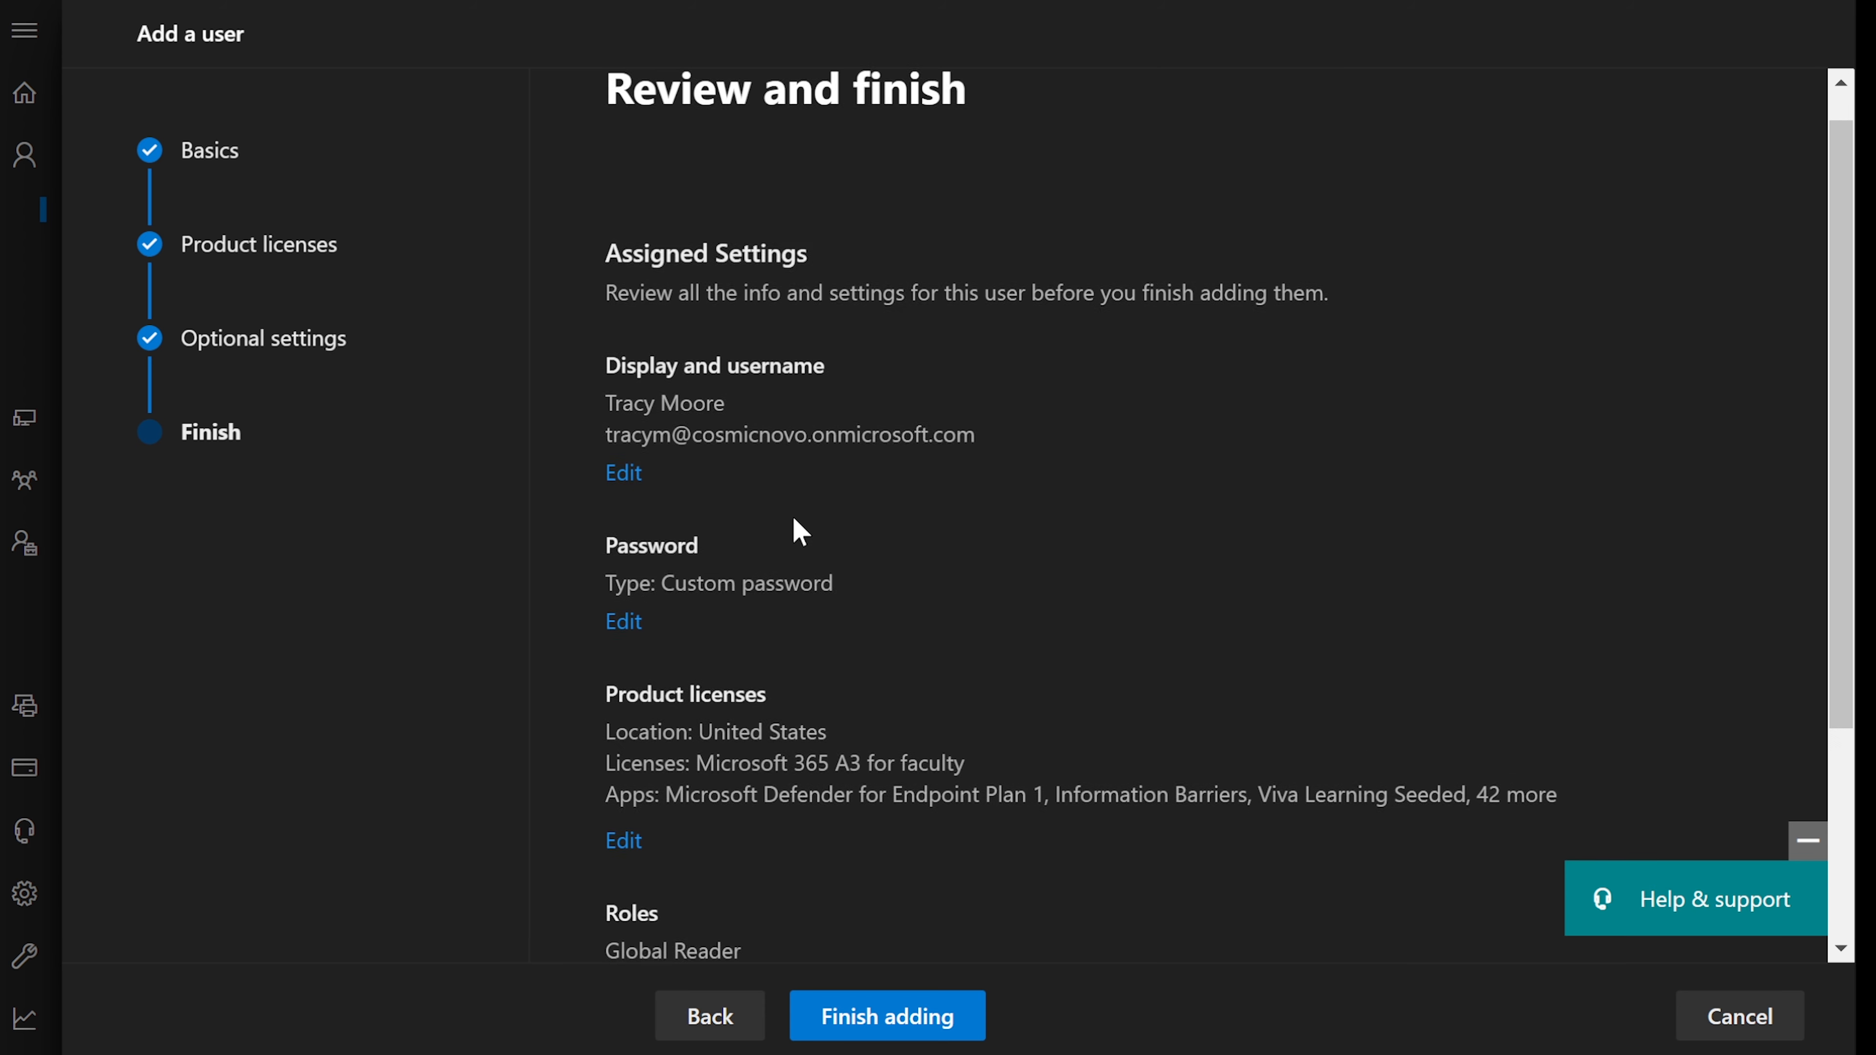
{"action": "scroll", "coordinate": [794, 518], "scroll_direction": "down", "scroll_amount": 4}
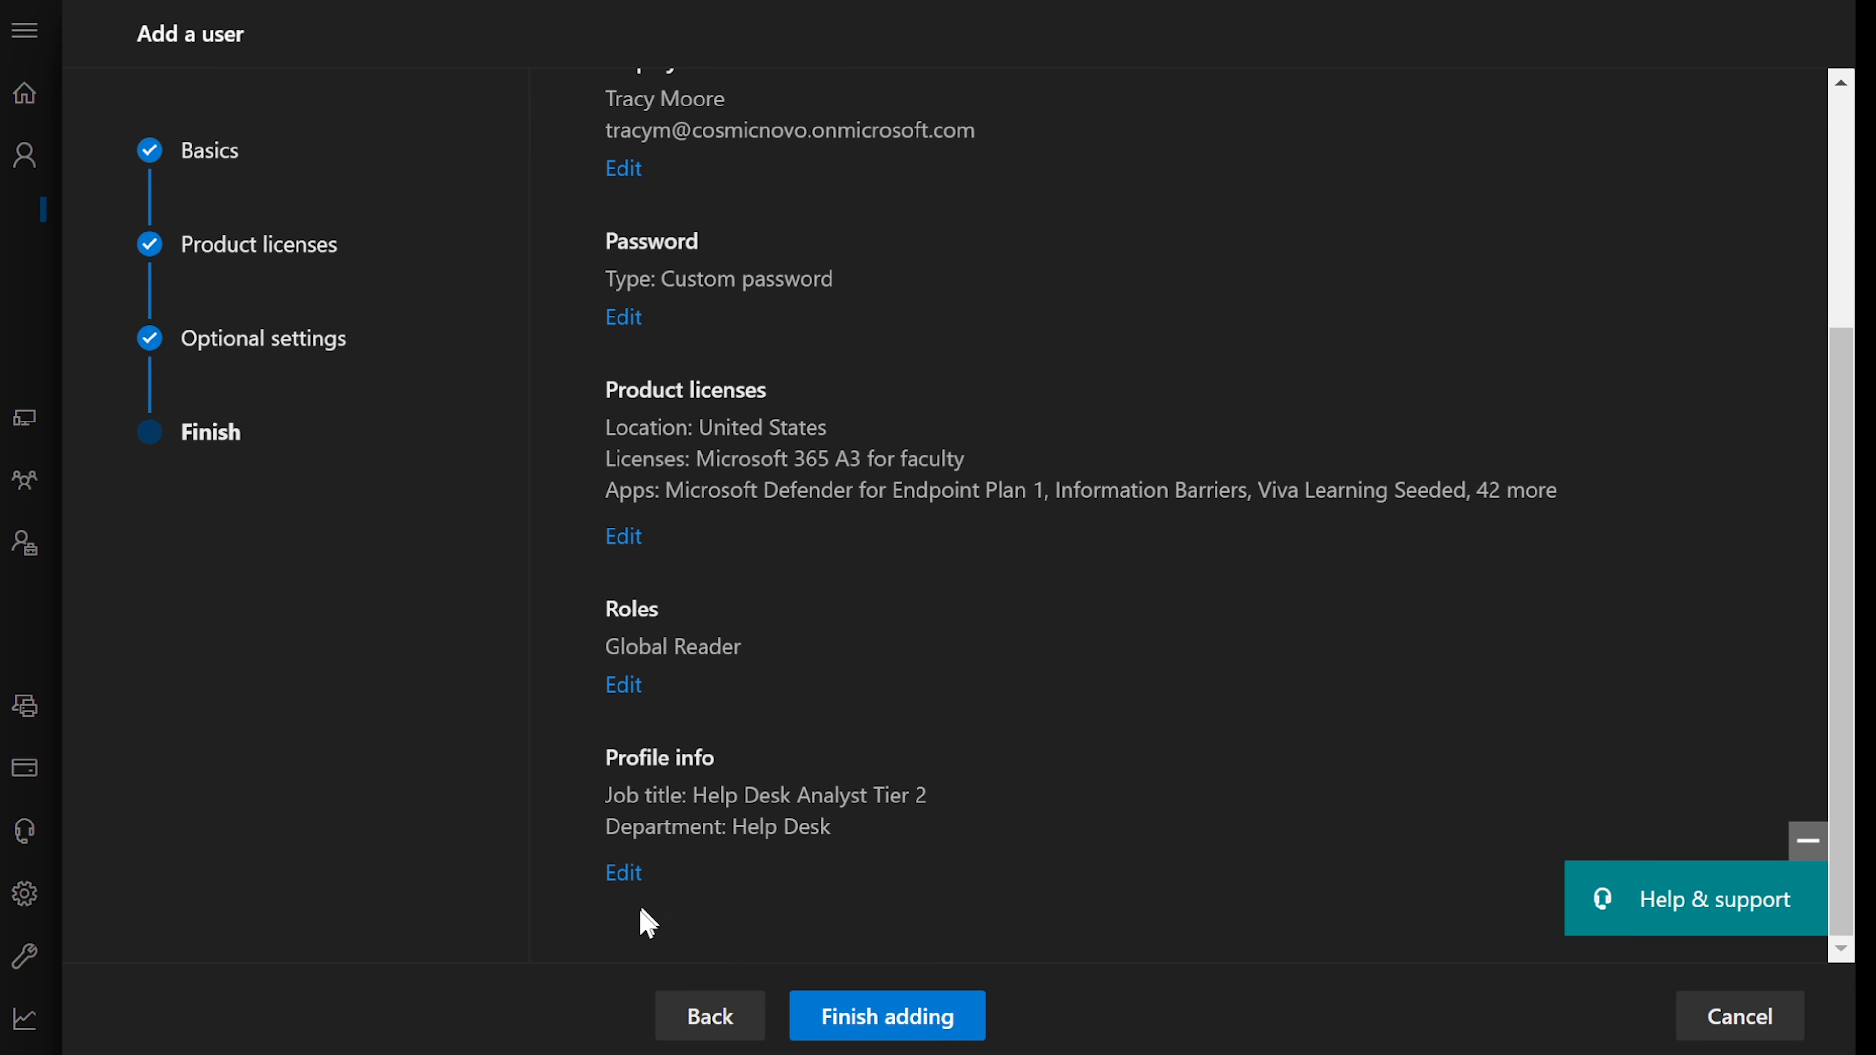
{"action": "left_click", "coordinate": [629, 887]}
{"action": "scroll", "coordinate": [978, 699], "scroll_direction": "down", "scroll_amount": 15}
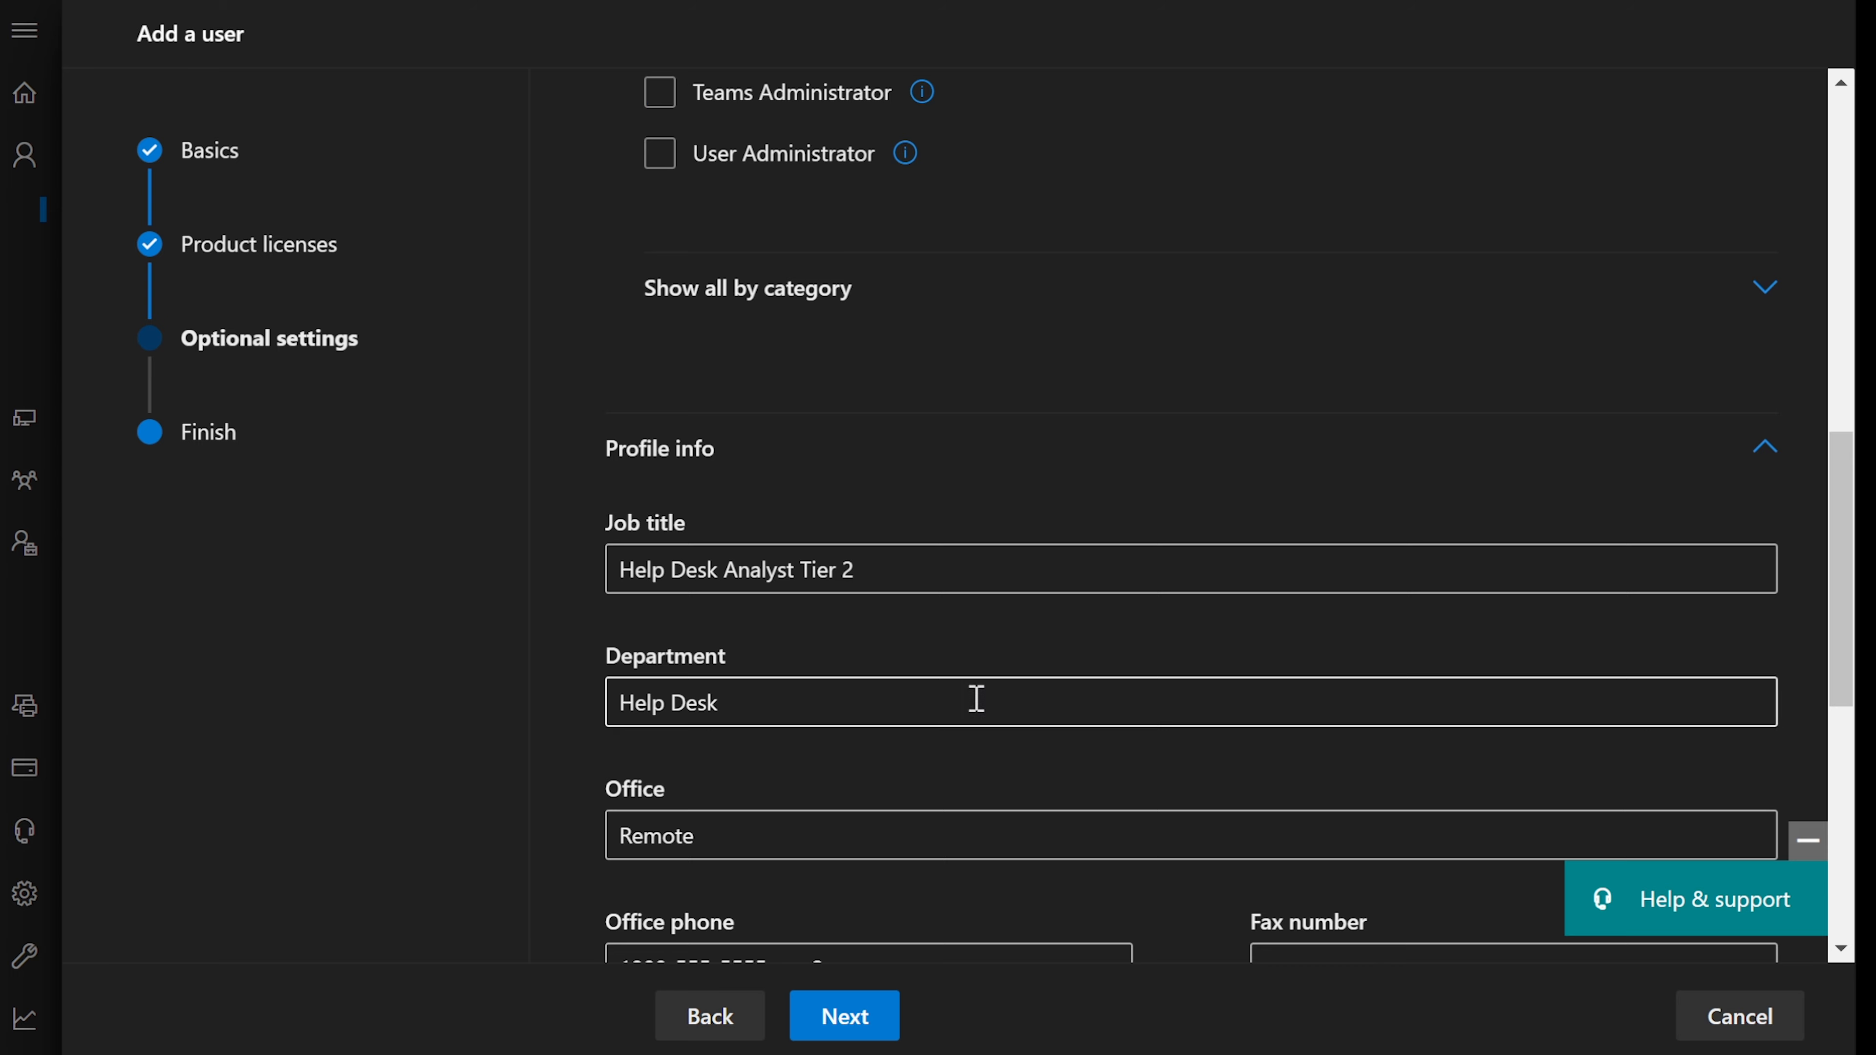
{"action": "scroll", "coordinate": [977, 700], "scroll_direction": "down", "scroll_amount": 1}
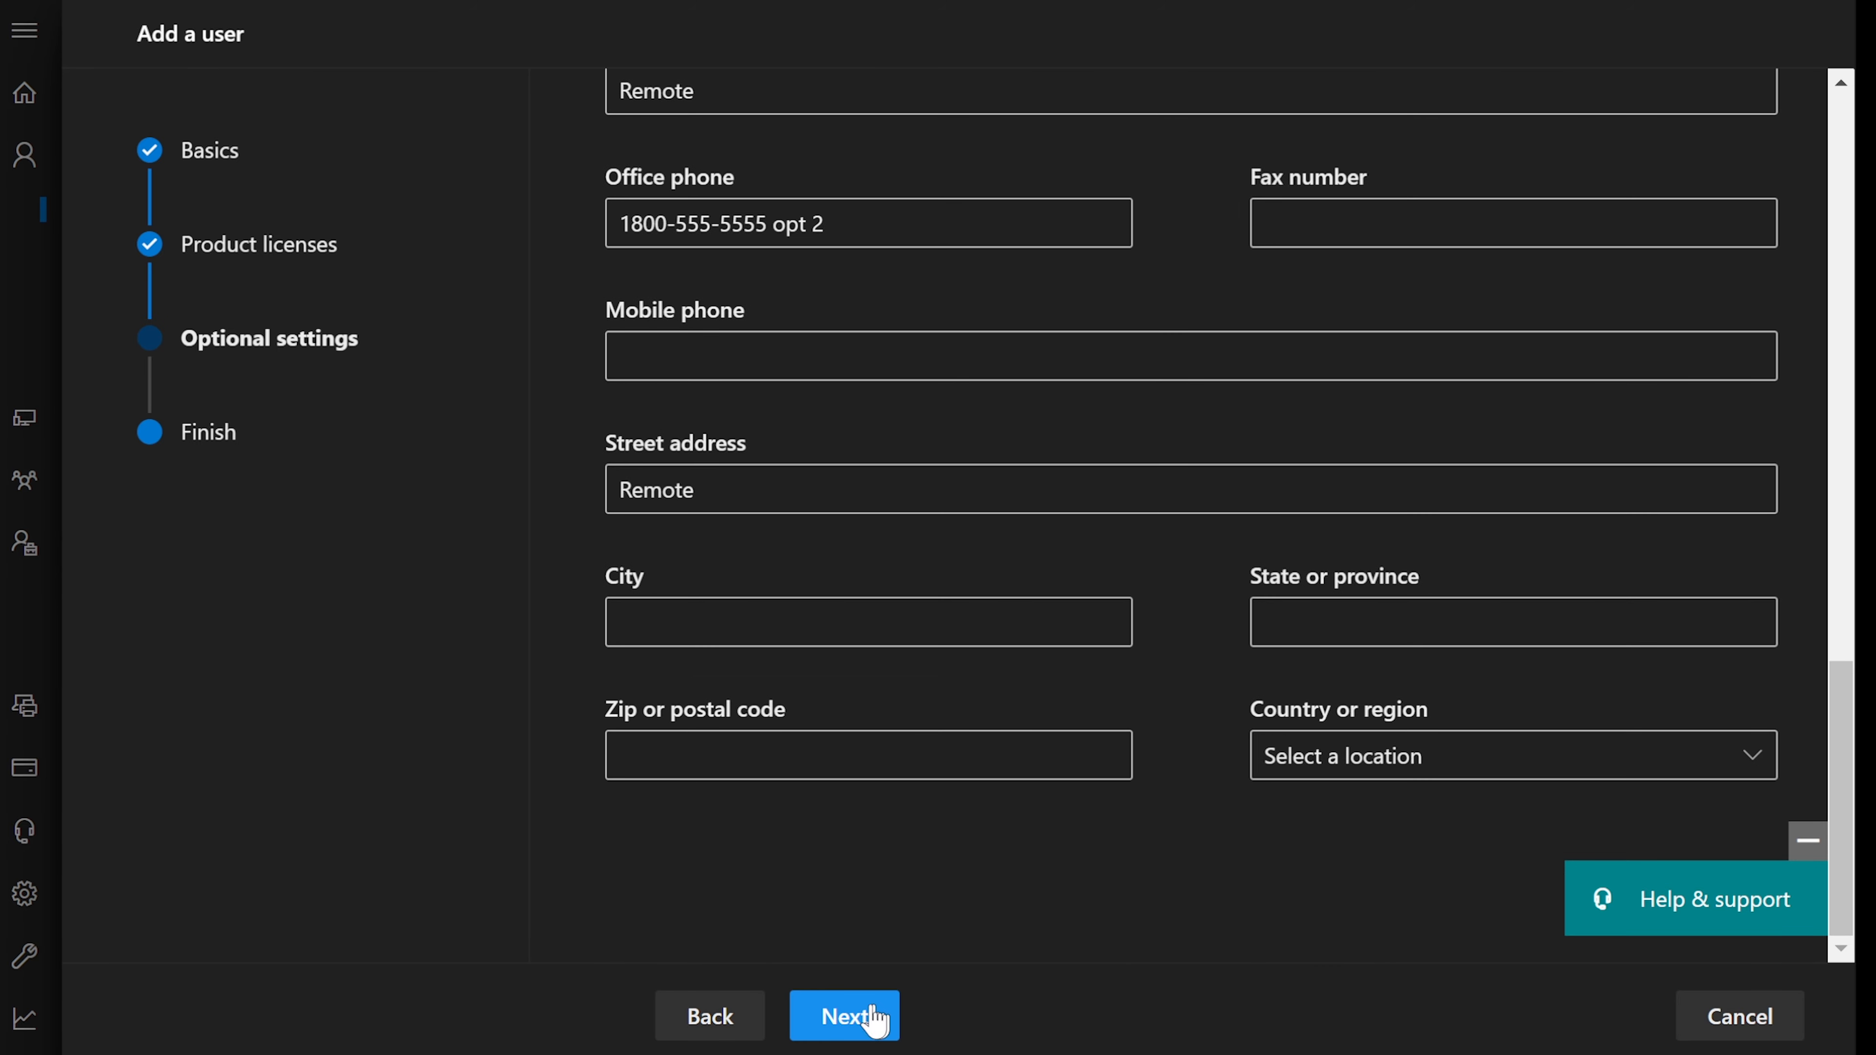
{"action": "left_click", "coordinate": [844, 1016]}
{"action": "left_click", "coordinate": [912, 1010]}
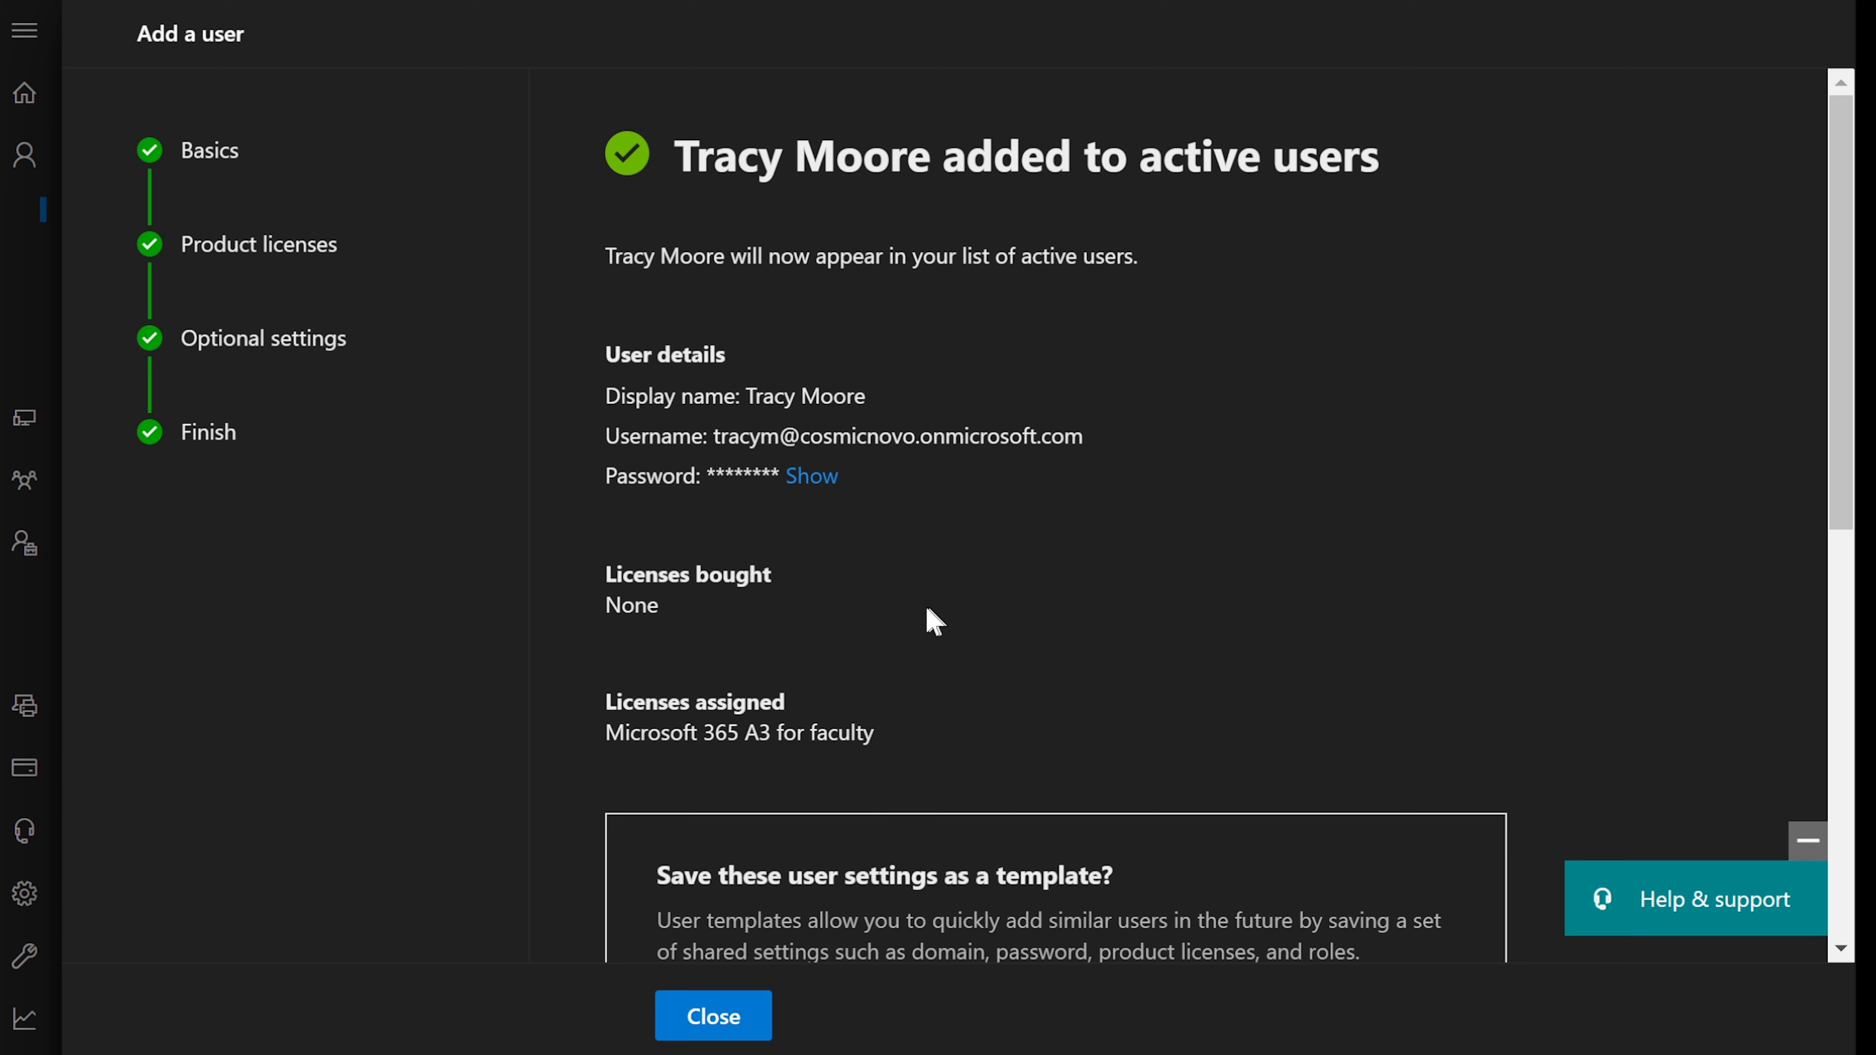
{"action": "scroll", "coordinate": [936, 700], "scroll_direction": "down", "scroll_amount": 10}
- Close the confirmation and highlight the promotion note in the Notepad list
{"action": "left_click", "coordinate": [724, 1006]}
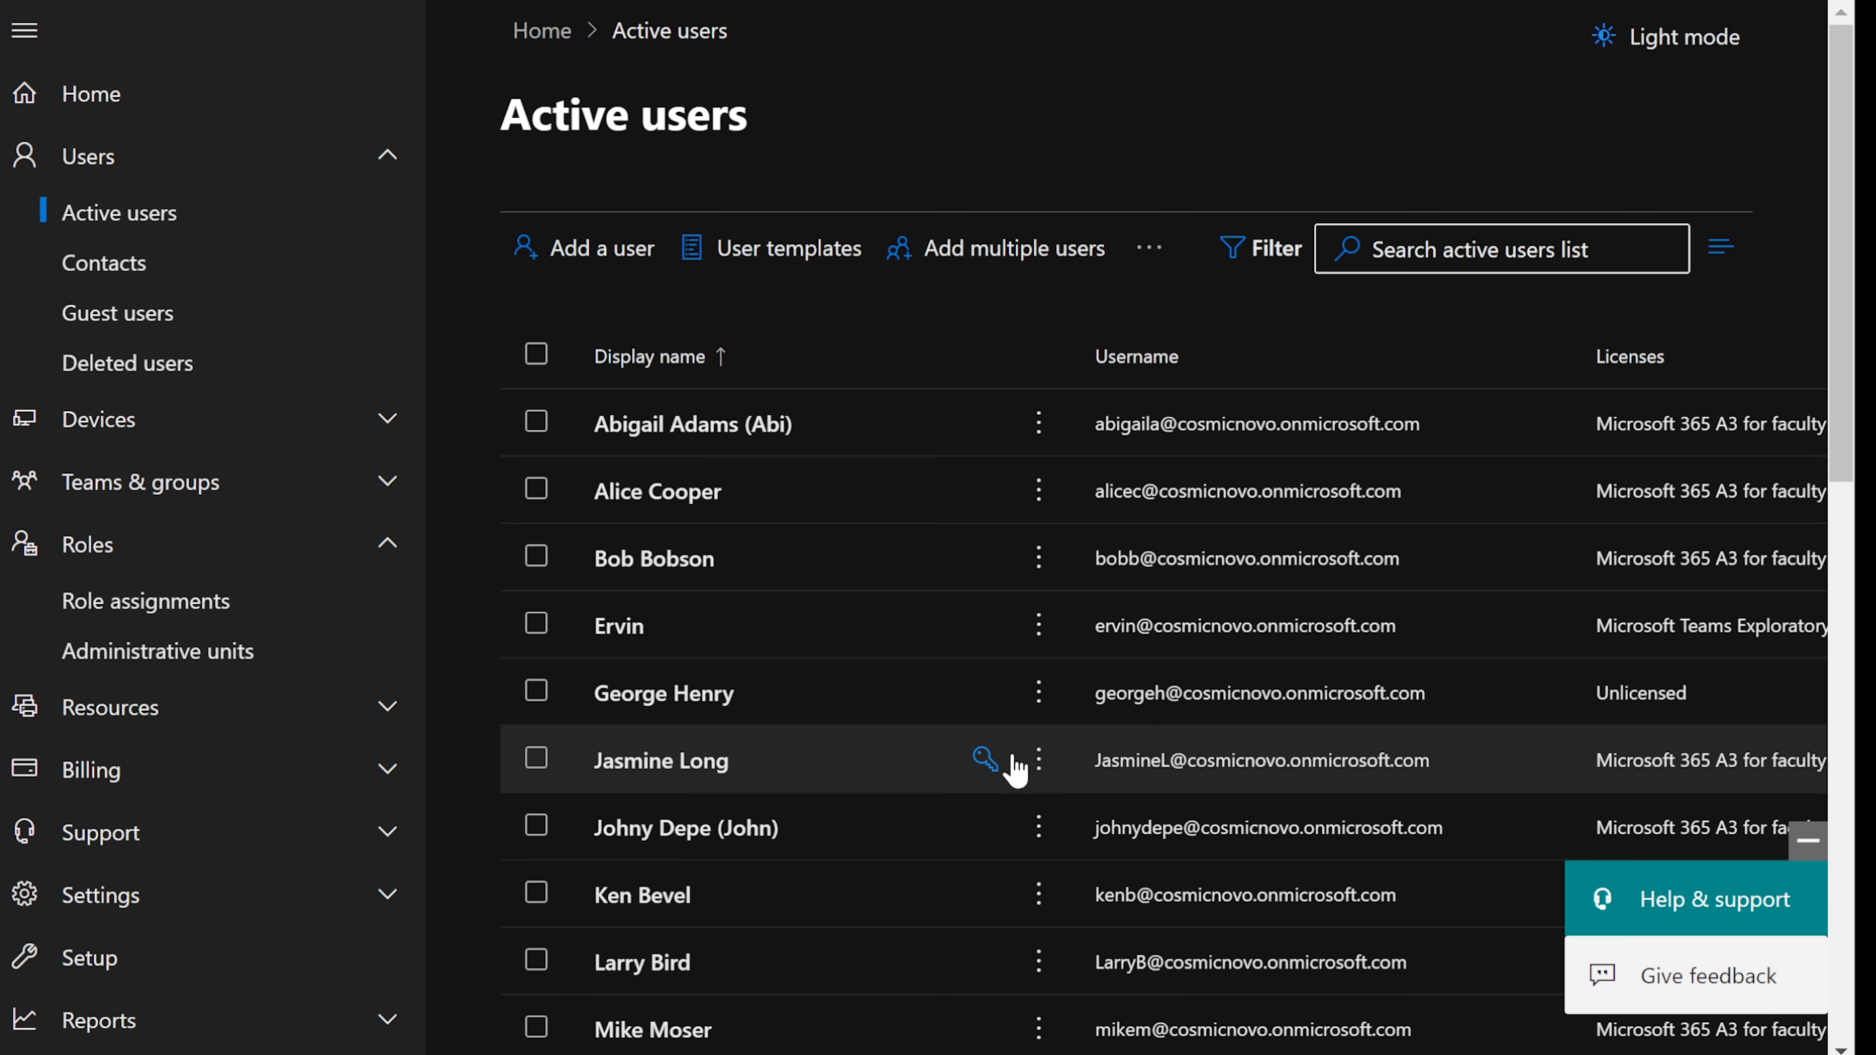
{"action": "scroll", "coordinate": [1005, 766], "scroll_direction": "down", "scroll_amount": 4}
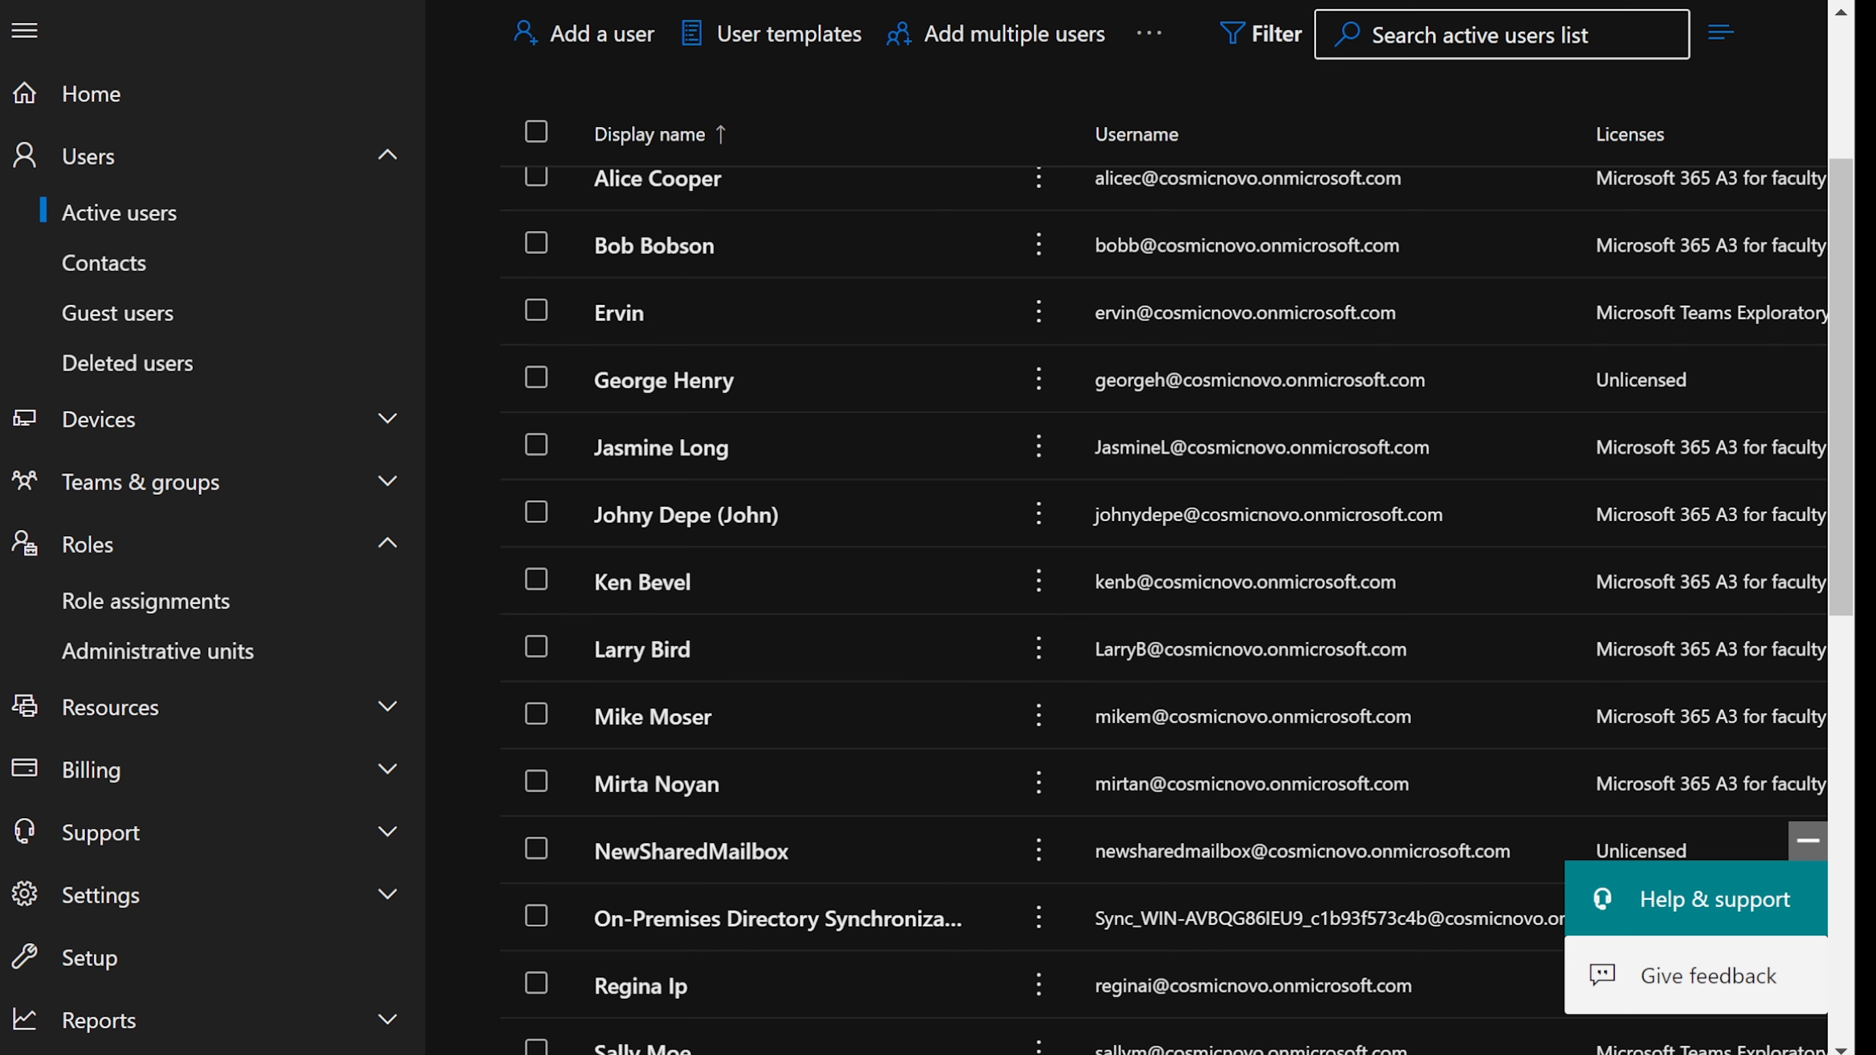
{"action": "key", "text": "alt+Tab"}
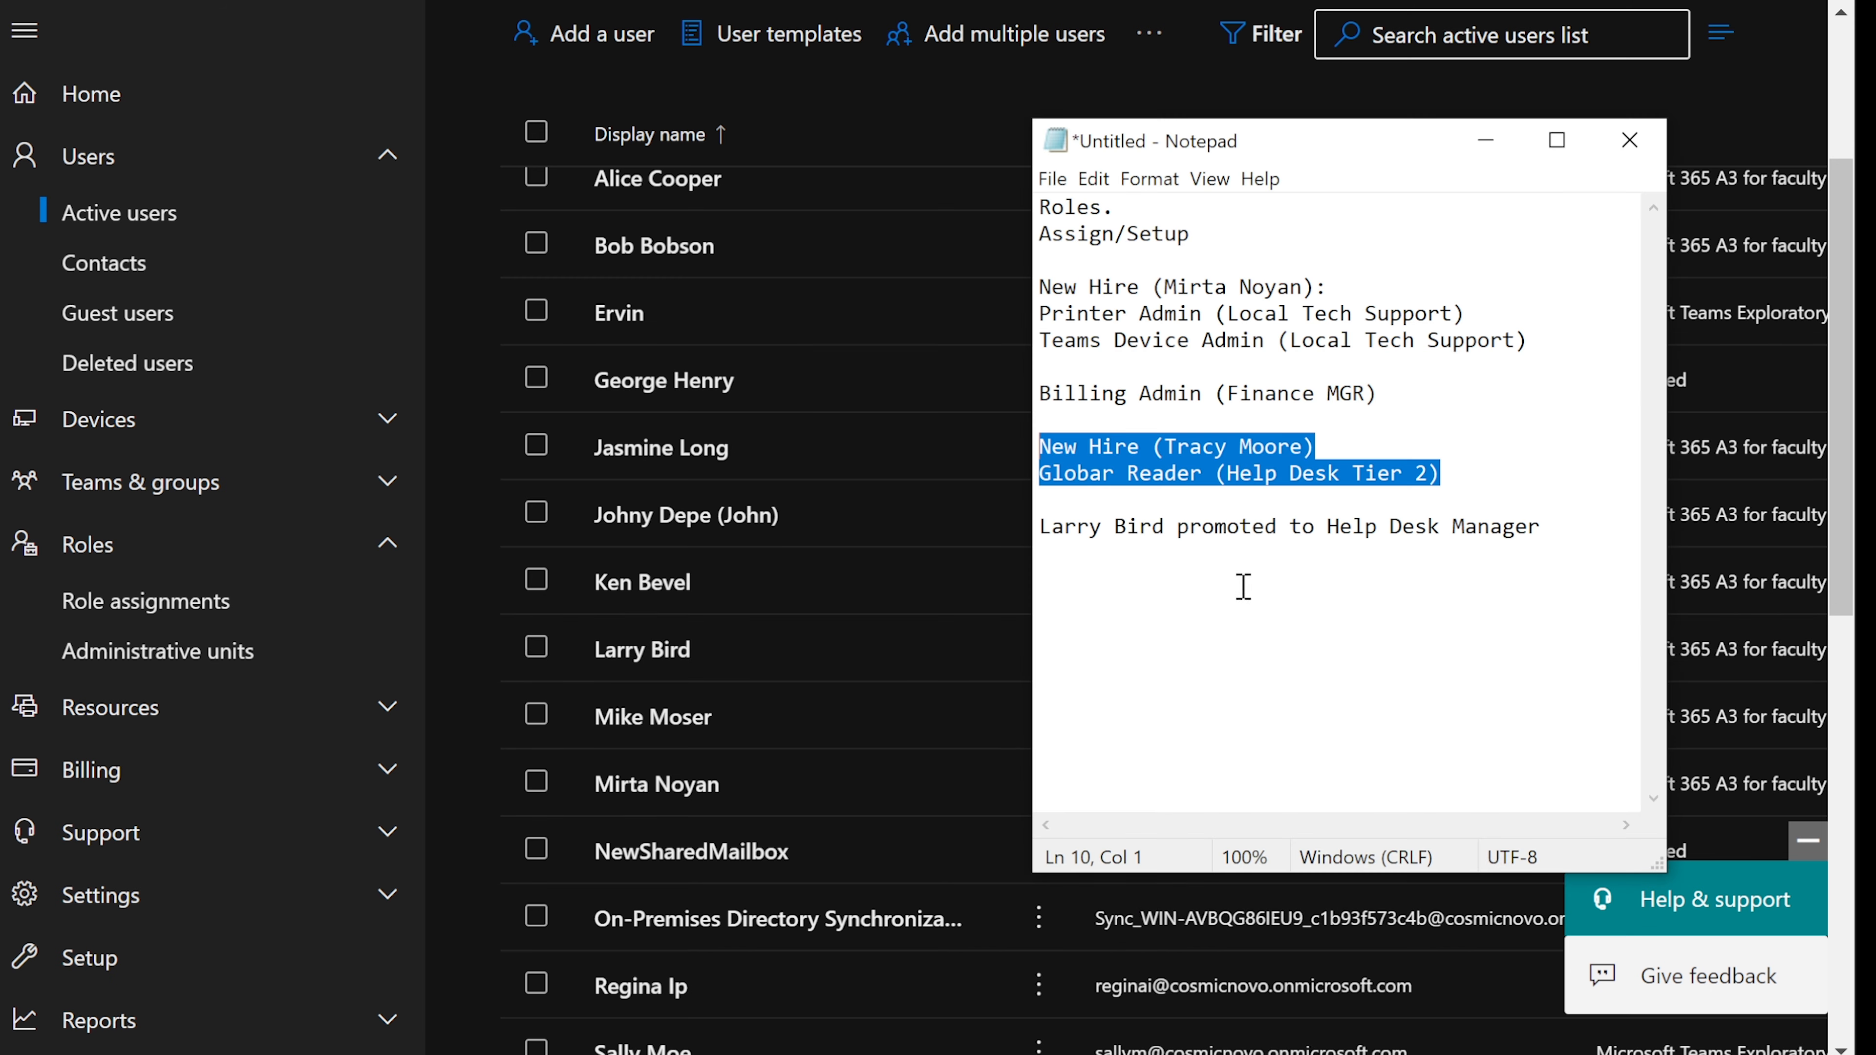
{"action": "left_click", "coordinate": [1264, 529]}
{"action": "left_click_drag", "start_coordinate": [1042, 528], "coordinate": [1537, 519]}
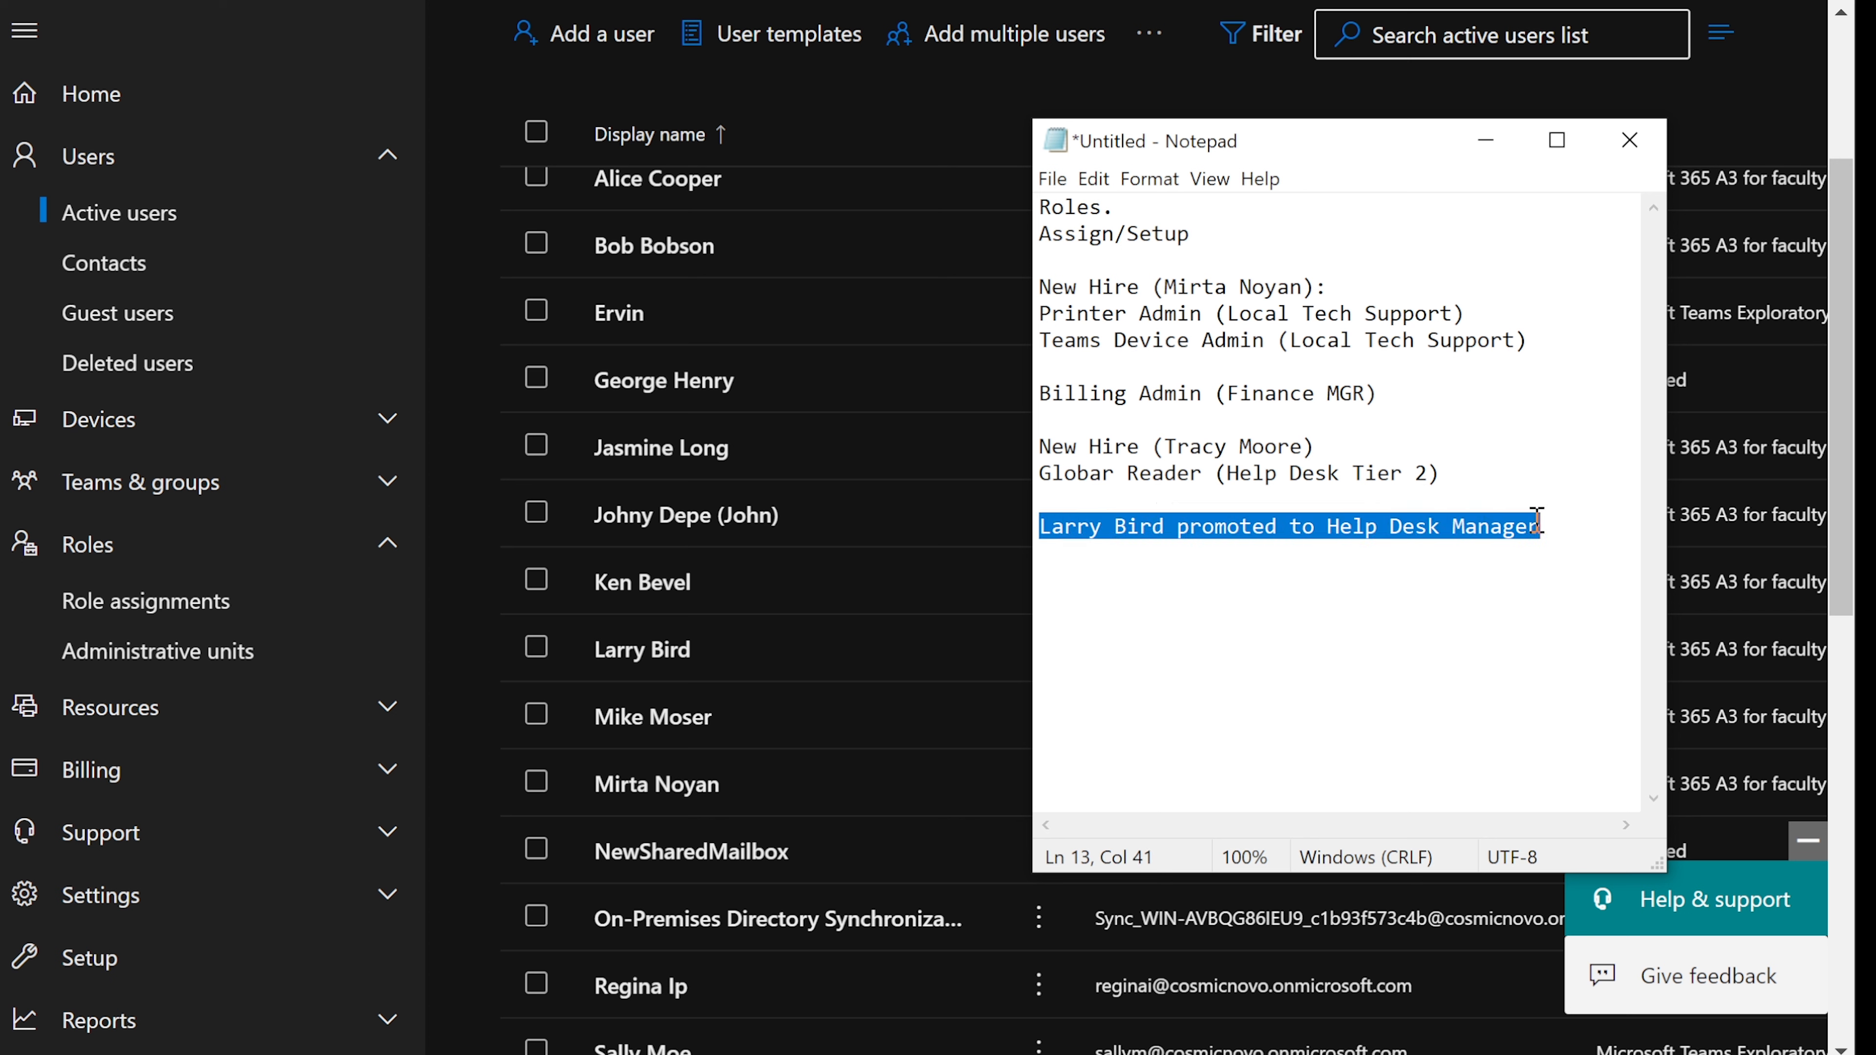
- Hide the notes and start a search in the Active users list
{"action": "left_click", "coordinate": [1486, 140]}
{"action": "scroll", "coordinate": [1360, 113], "scroll_direction": "up", "scroll_amount": 3}
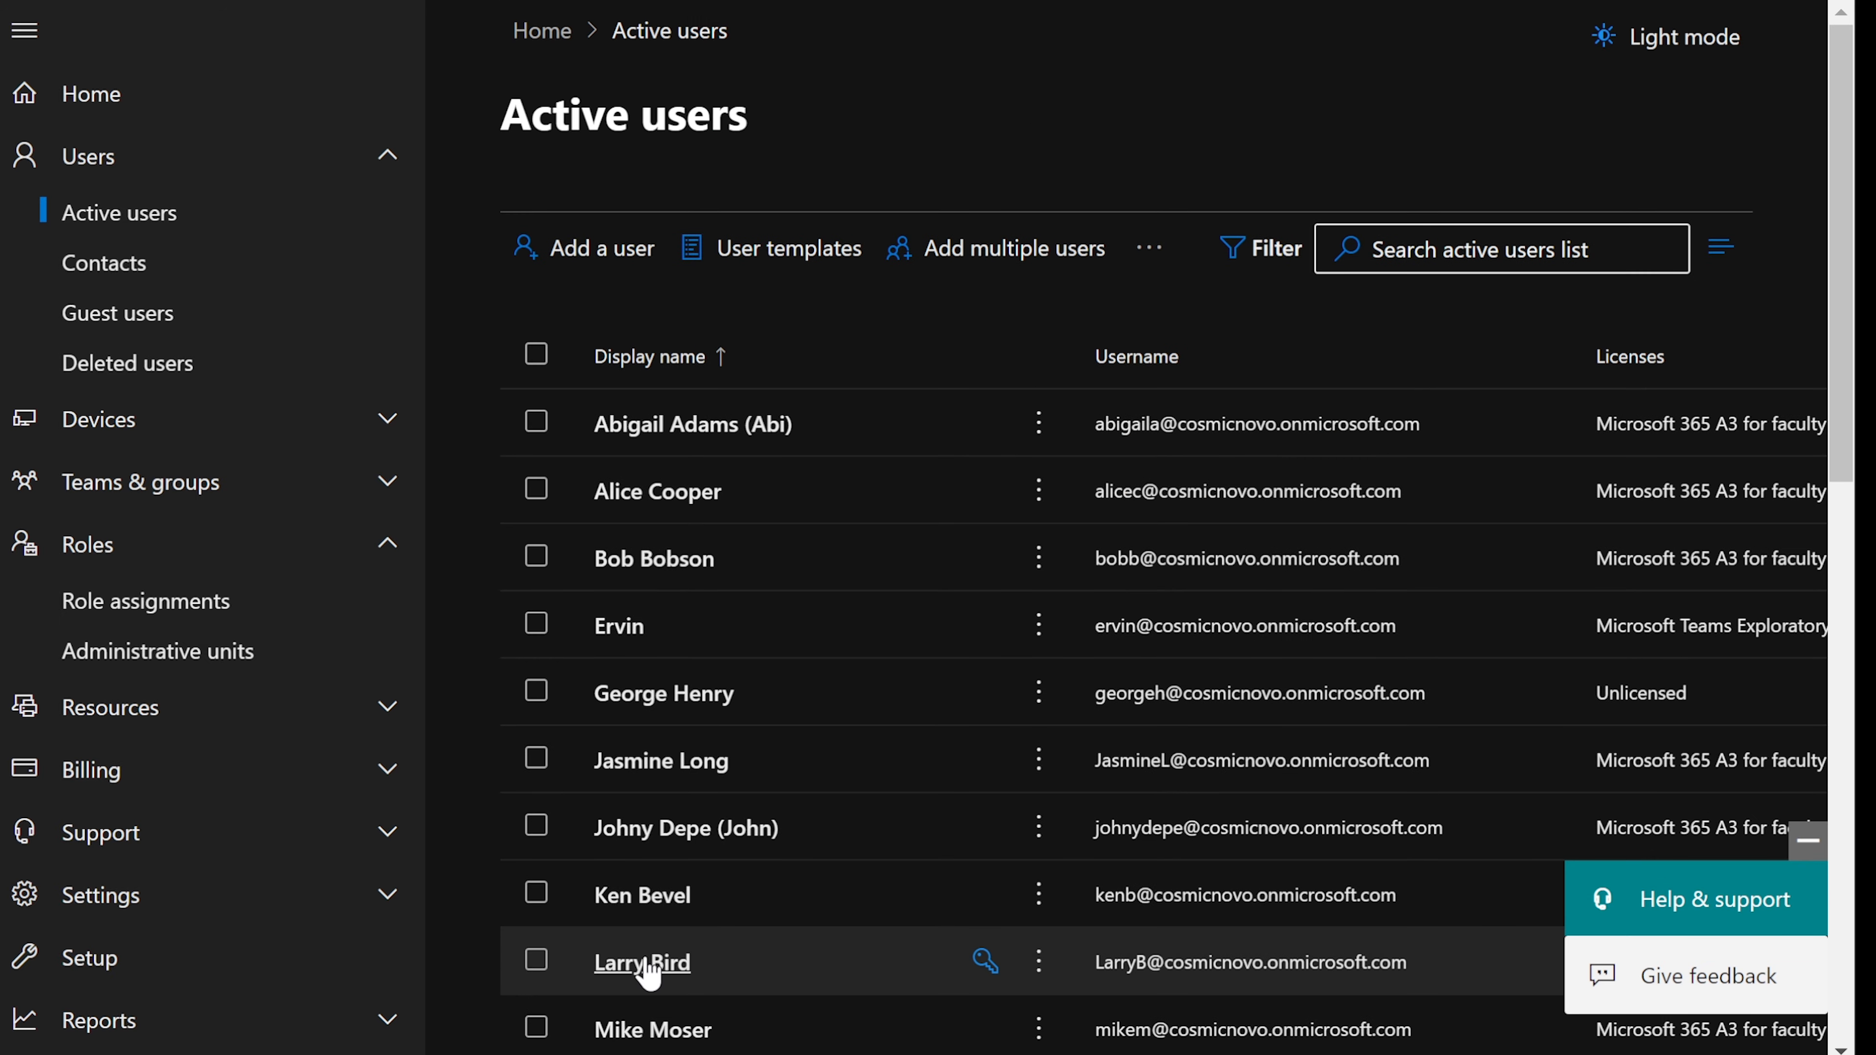
{"action": "left_click", "coordinate": [1398, 249]}
{"action": "type", "text": "larry"}
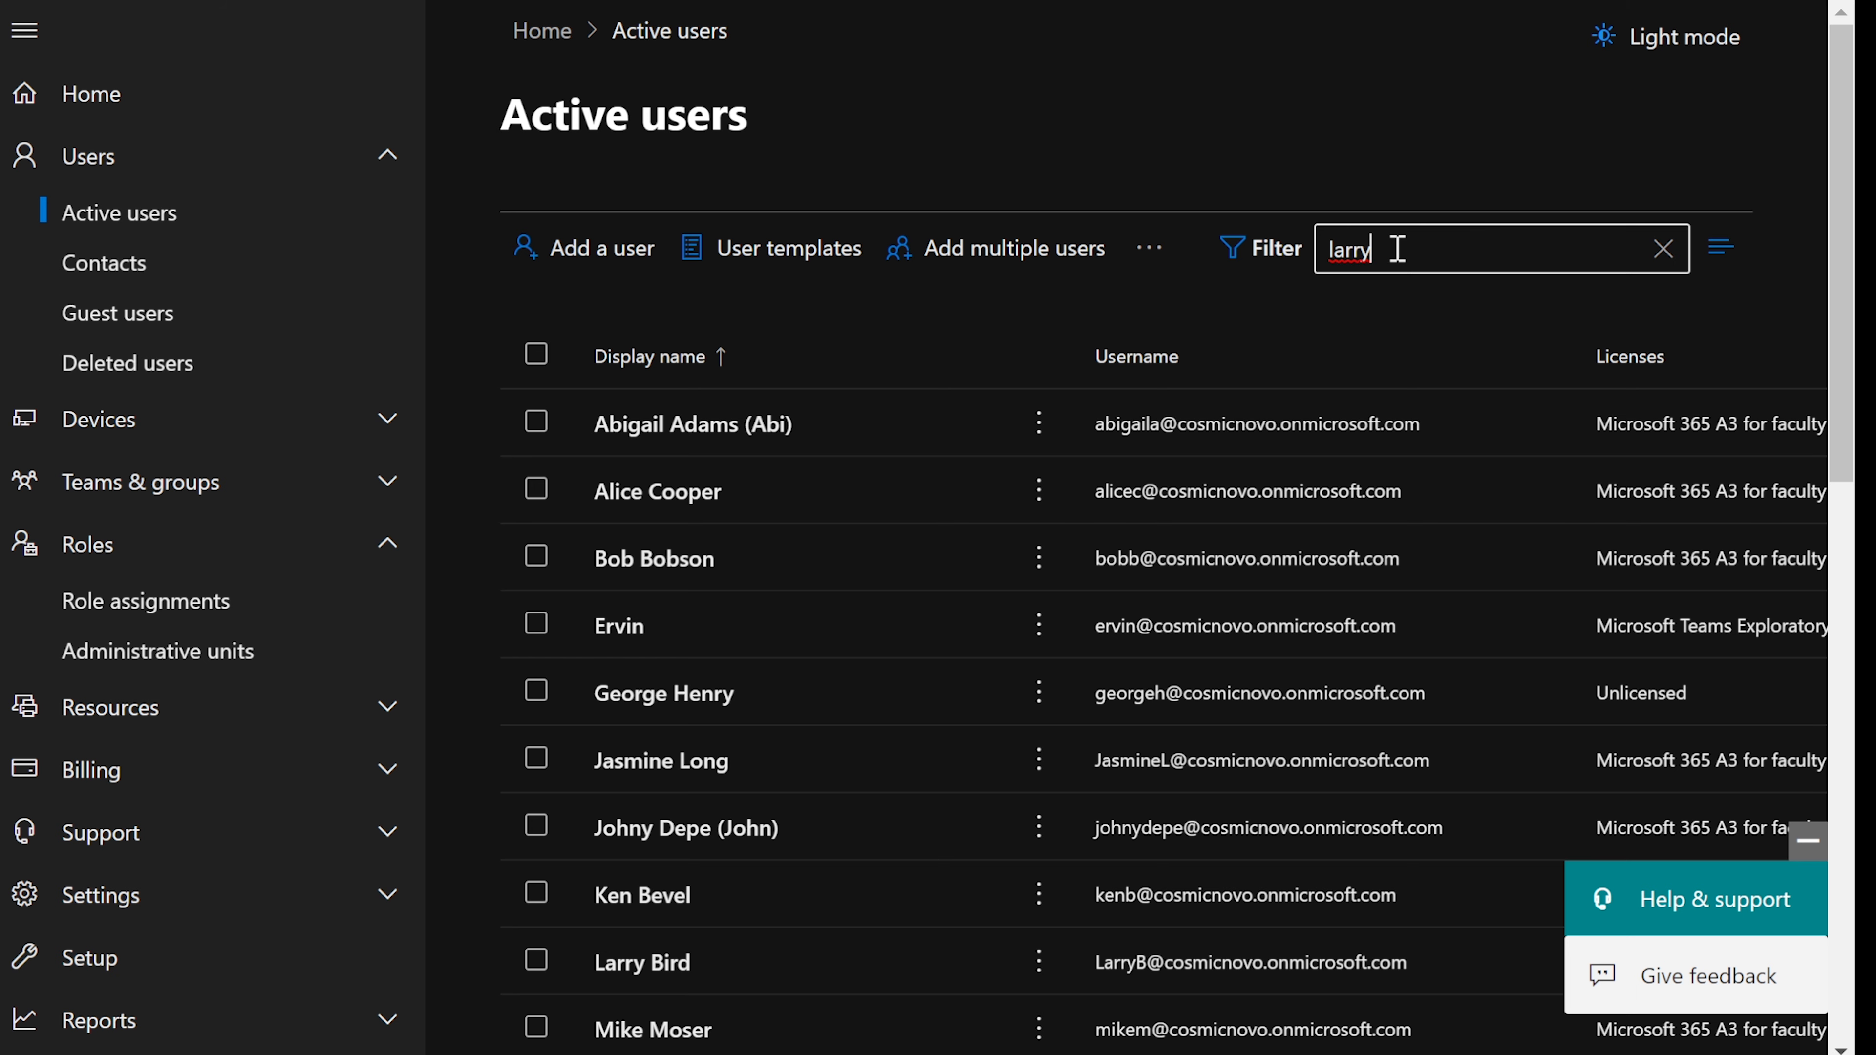
{"action": "key", "text": "Return"}
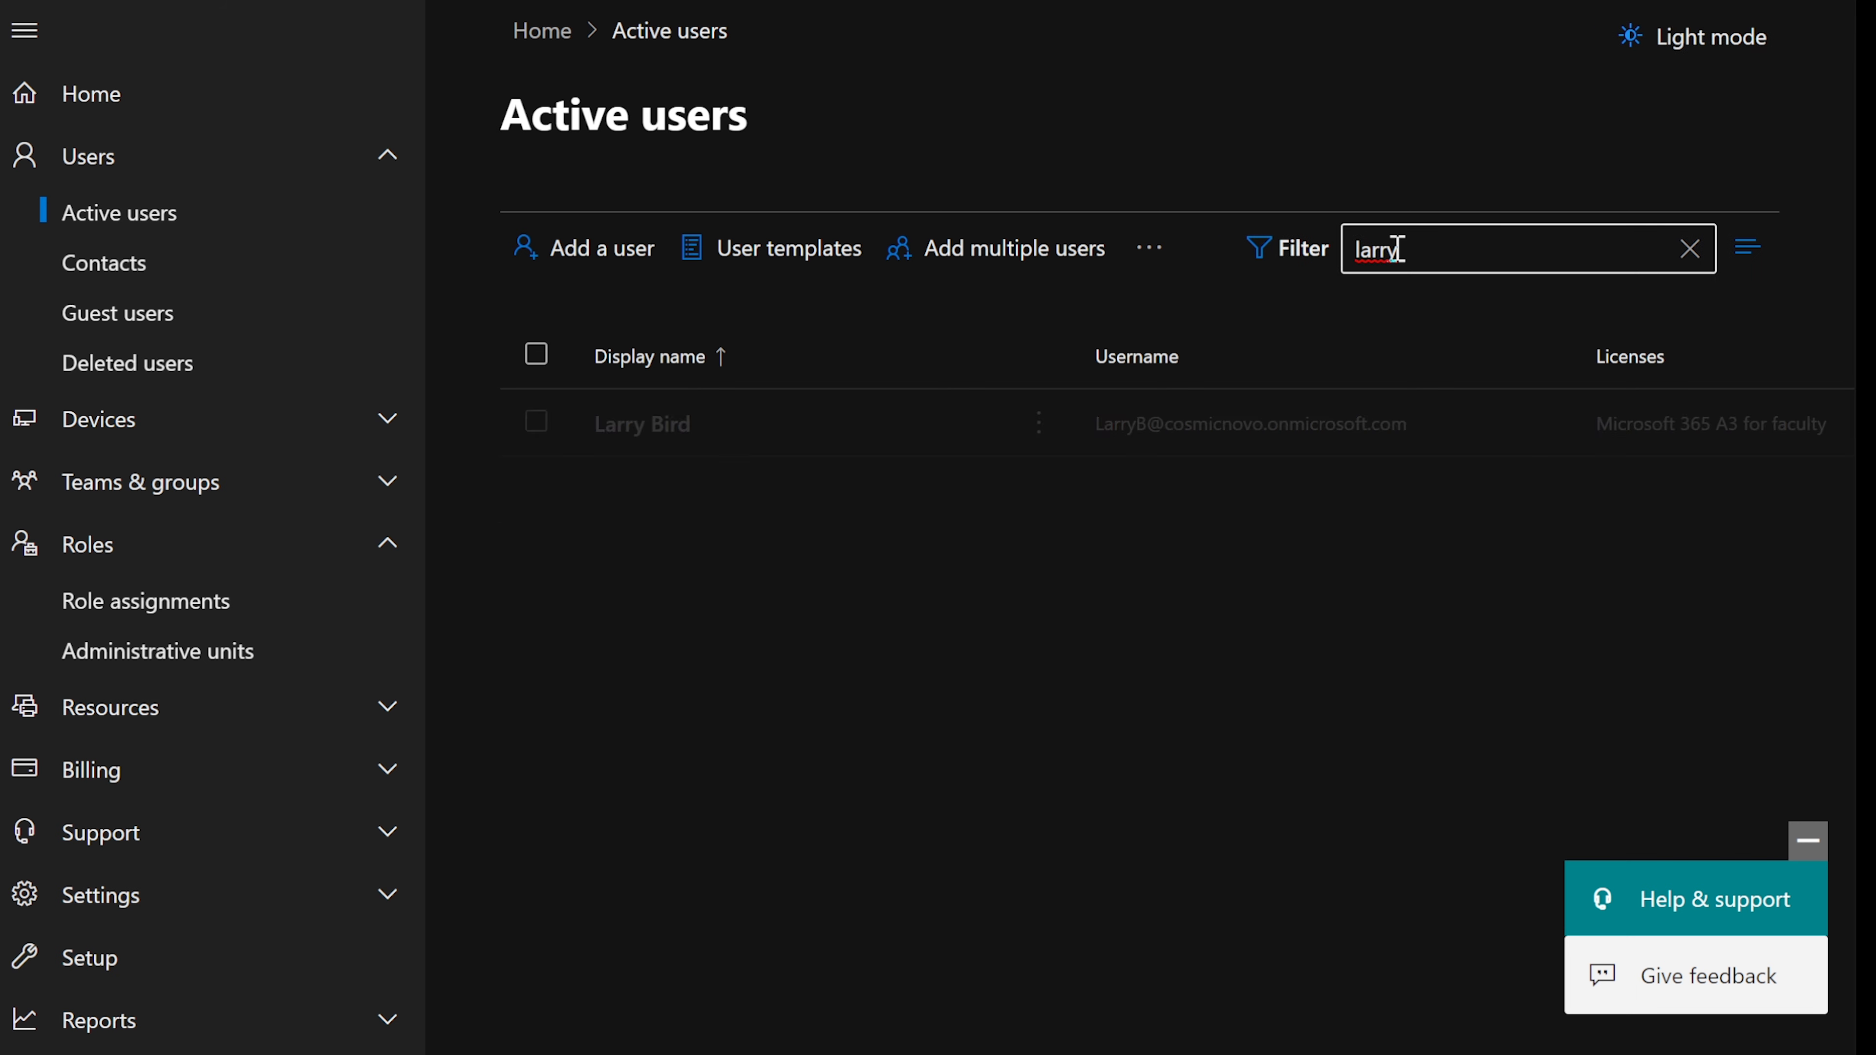
{"action": "left_click", "coordinate": [676, 426]}
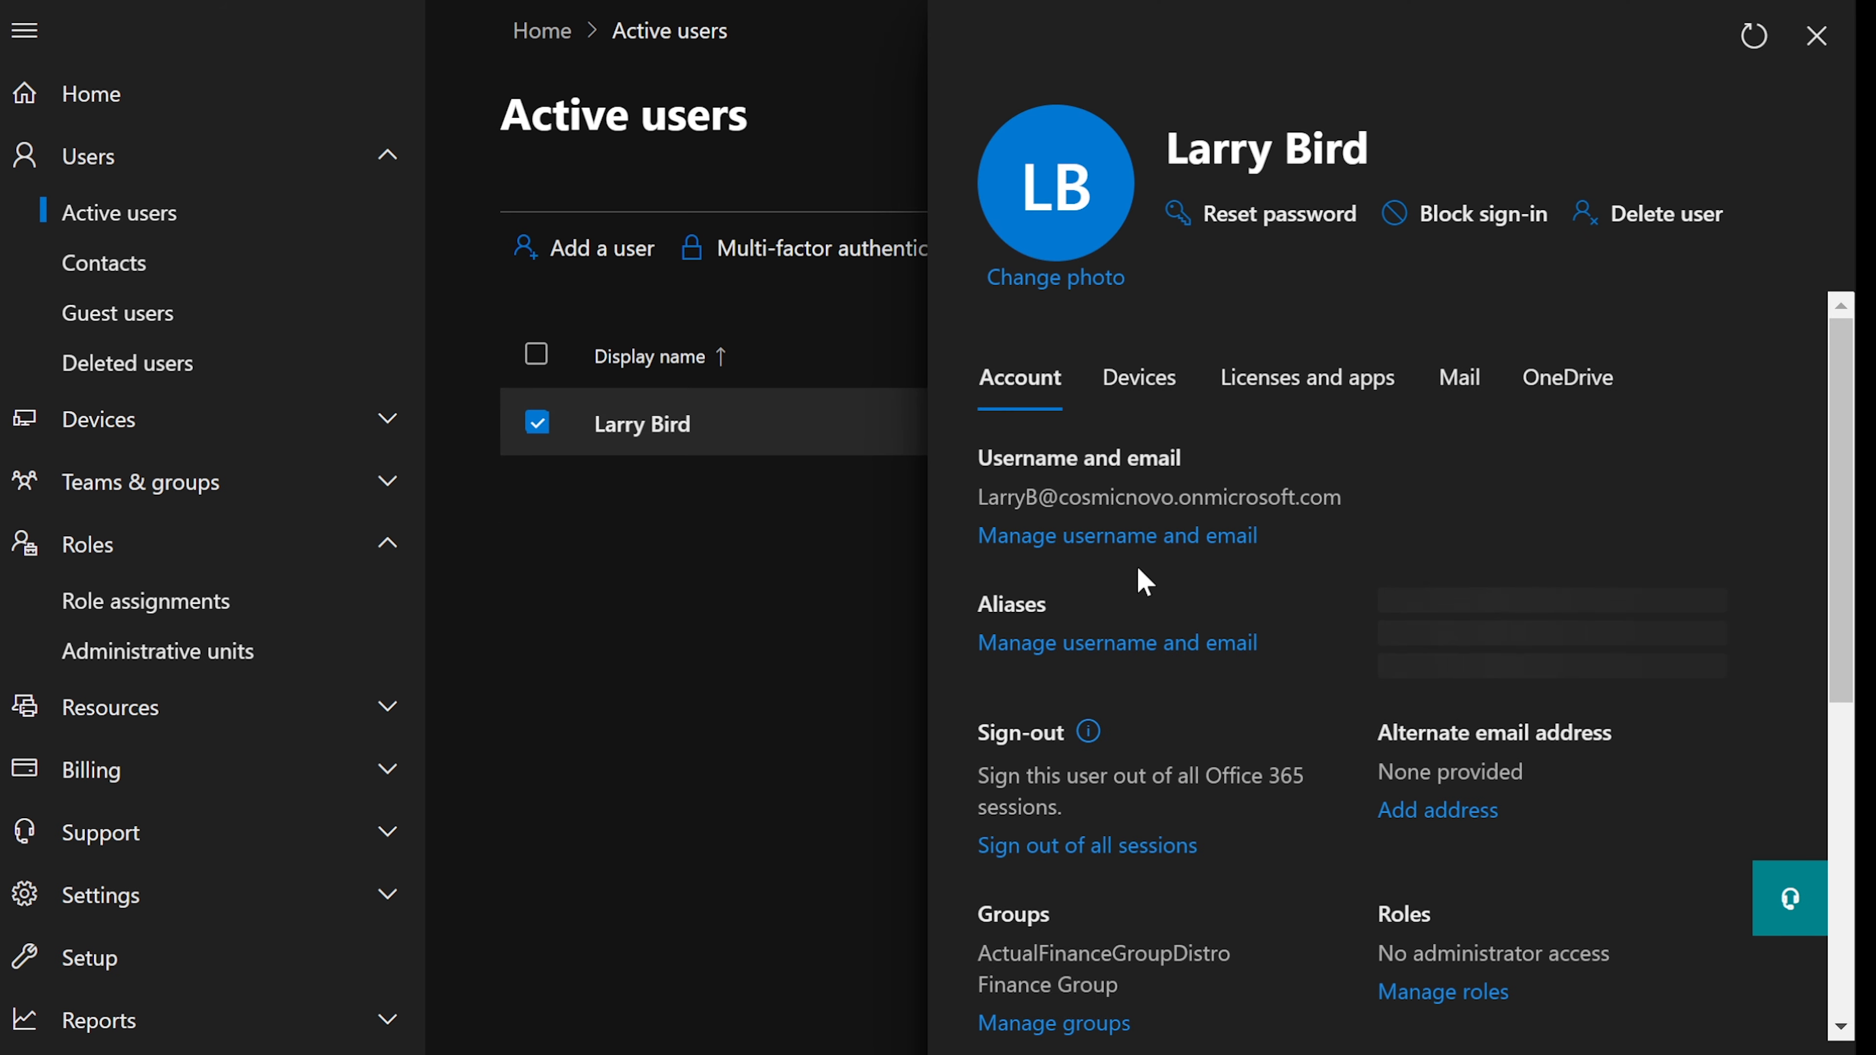
{"action": "scroll", "coordinate": [1142, 573], "scroll_direction": "down", "scroll_amount": 2}
{"action": "scroll", "coordinate": [1142, 573], "scroll_direction": "up", "scroll_amount": 2}
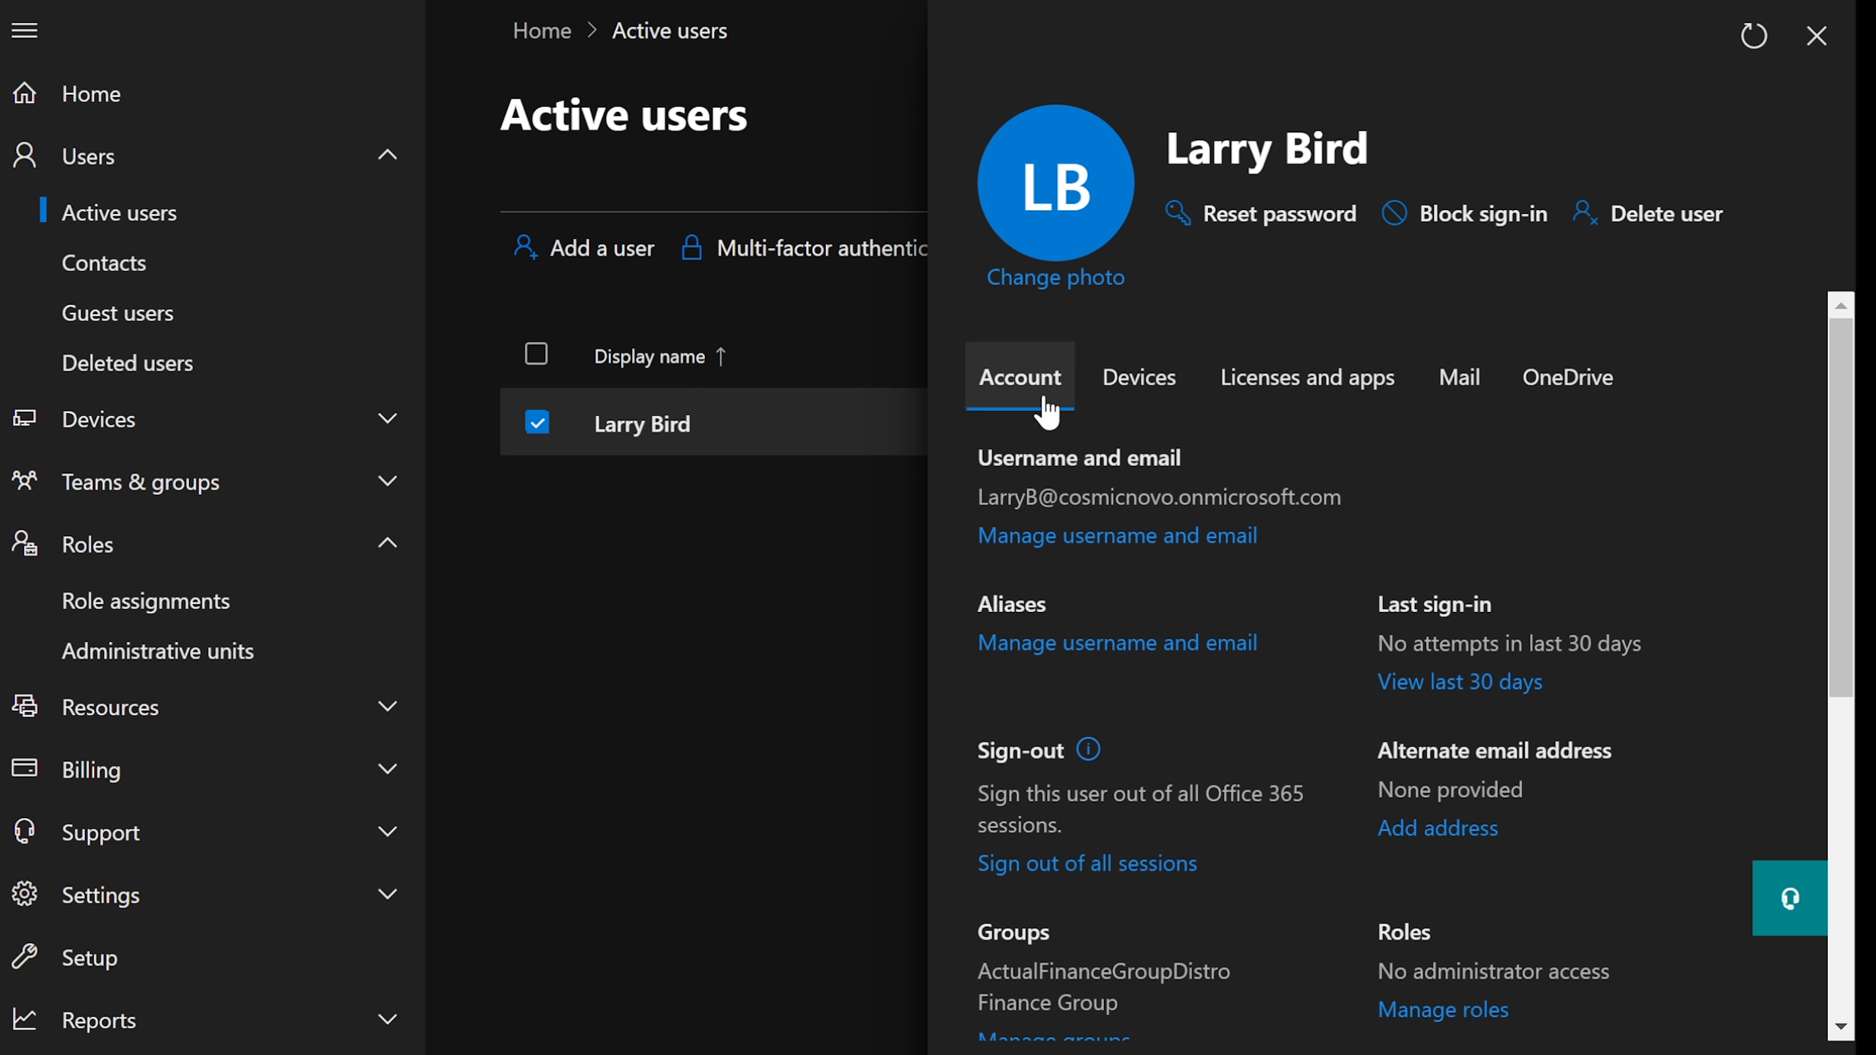
{"action": "scroll", "coordinate": [1049, 414], "scroll_direction": "down", "scroll_amount": 3}
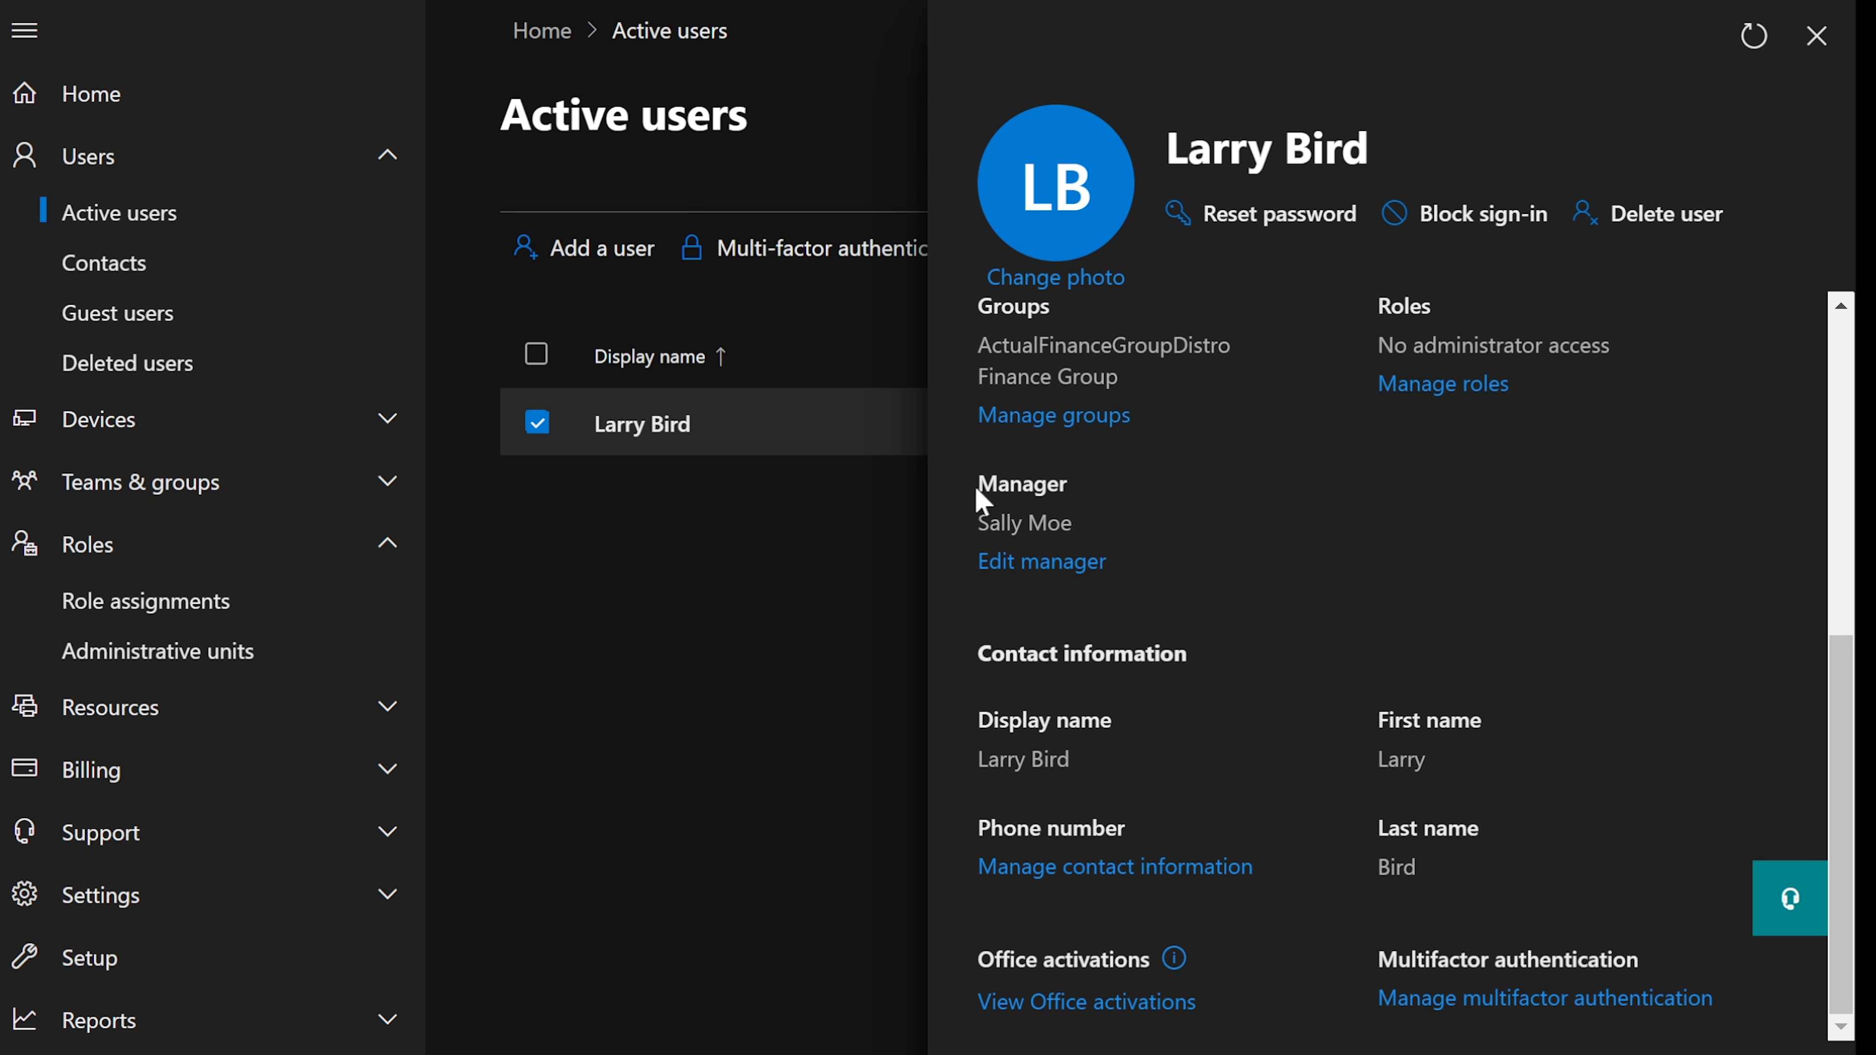
{"action": "mouse_move", "coordinate": [975, 499]}
{"action": "left_mouse_down"}
{"action": "mouse_move", "coordinate": [1075, 508]}
{"action": "mouse_move", "coordinate": [966, 512]}
{"action": "left_mouse_up"}
{"action": "left_click", "coordinate": [1076, 511]}
{"action": "left_click", "coordinate": [1040, 523]}
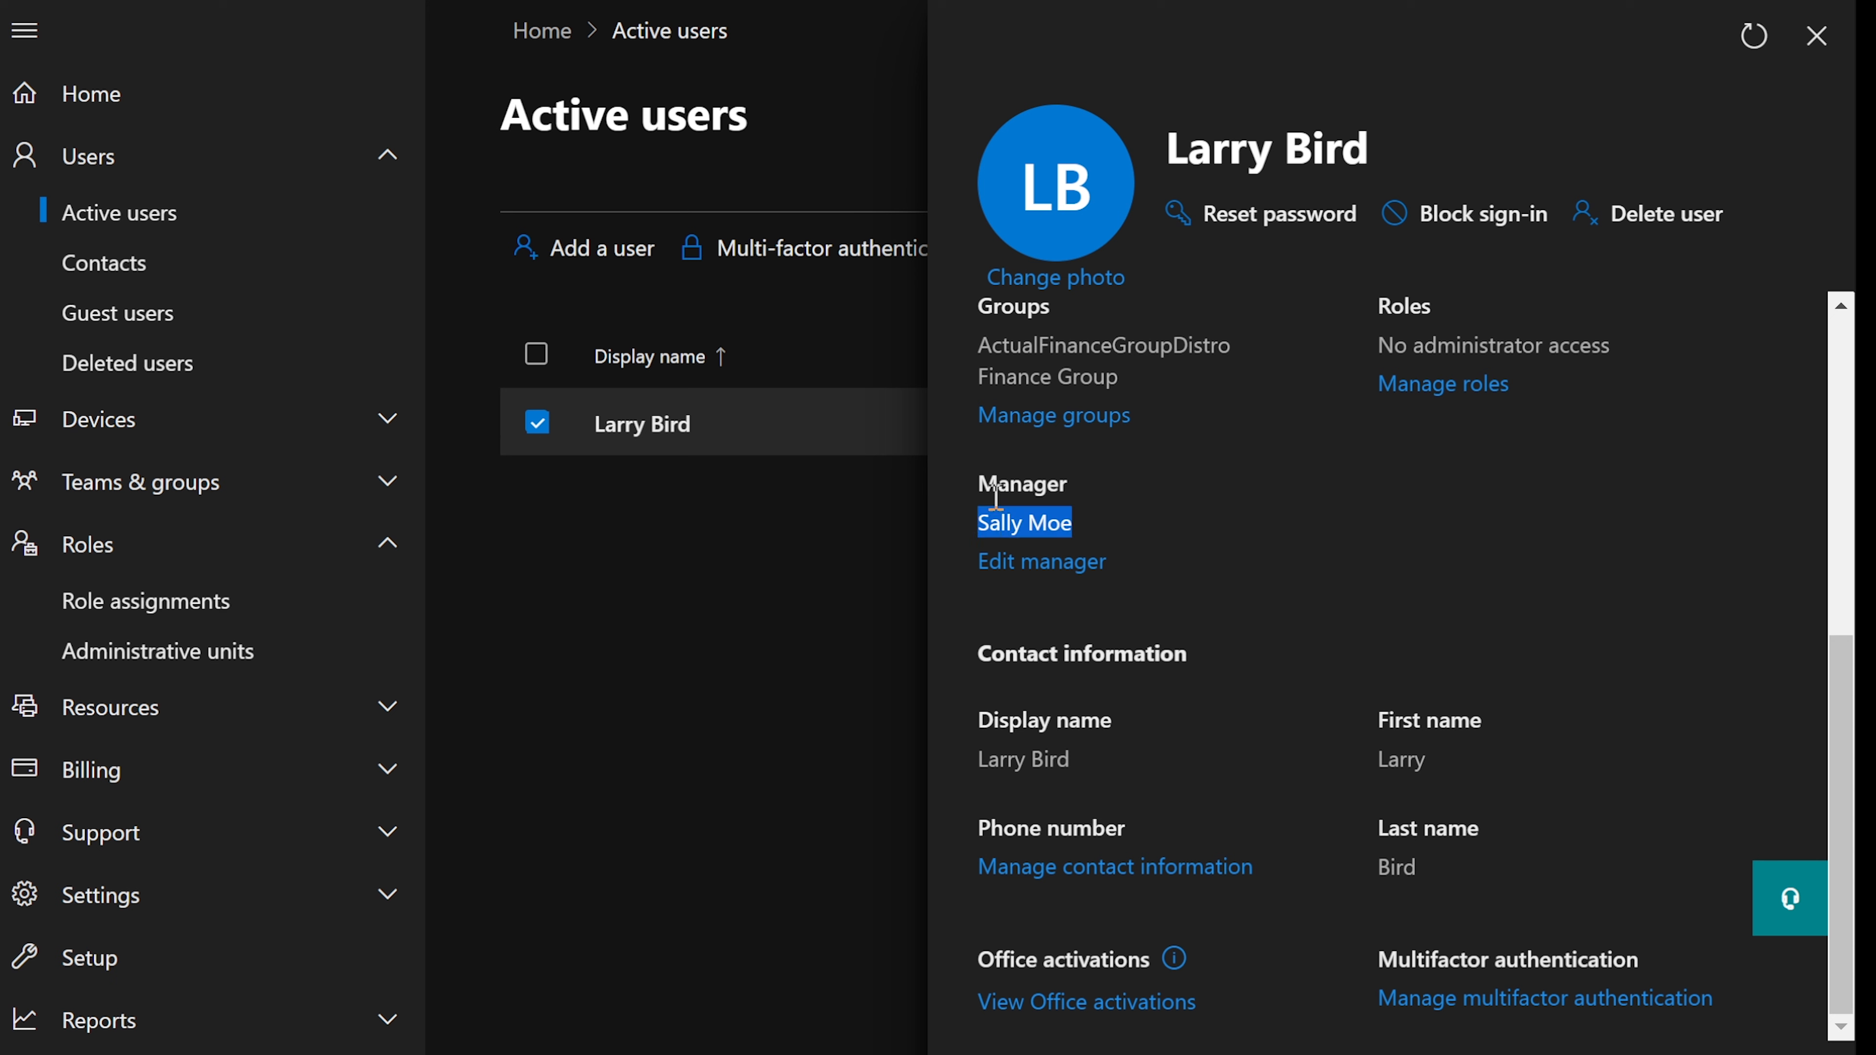
{"action": "left_click", "coordinate": [1031, 505]}
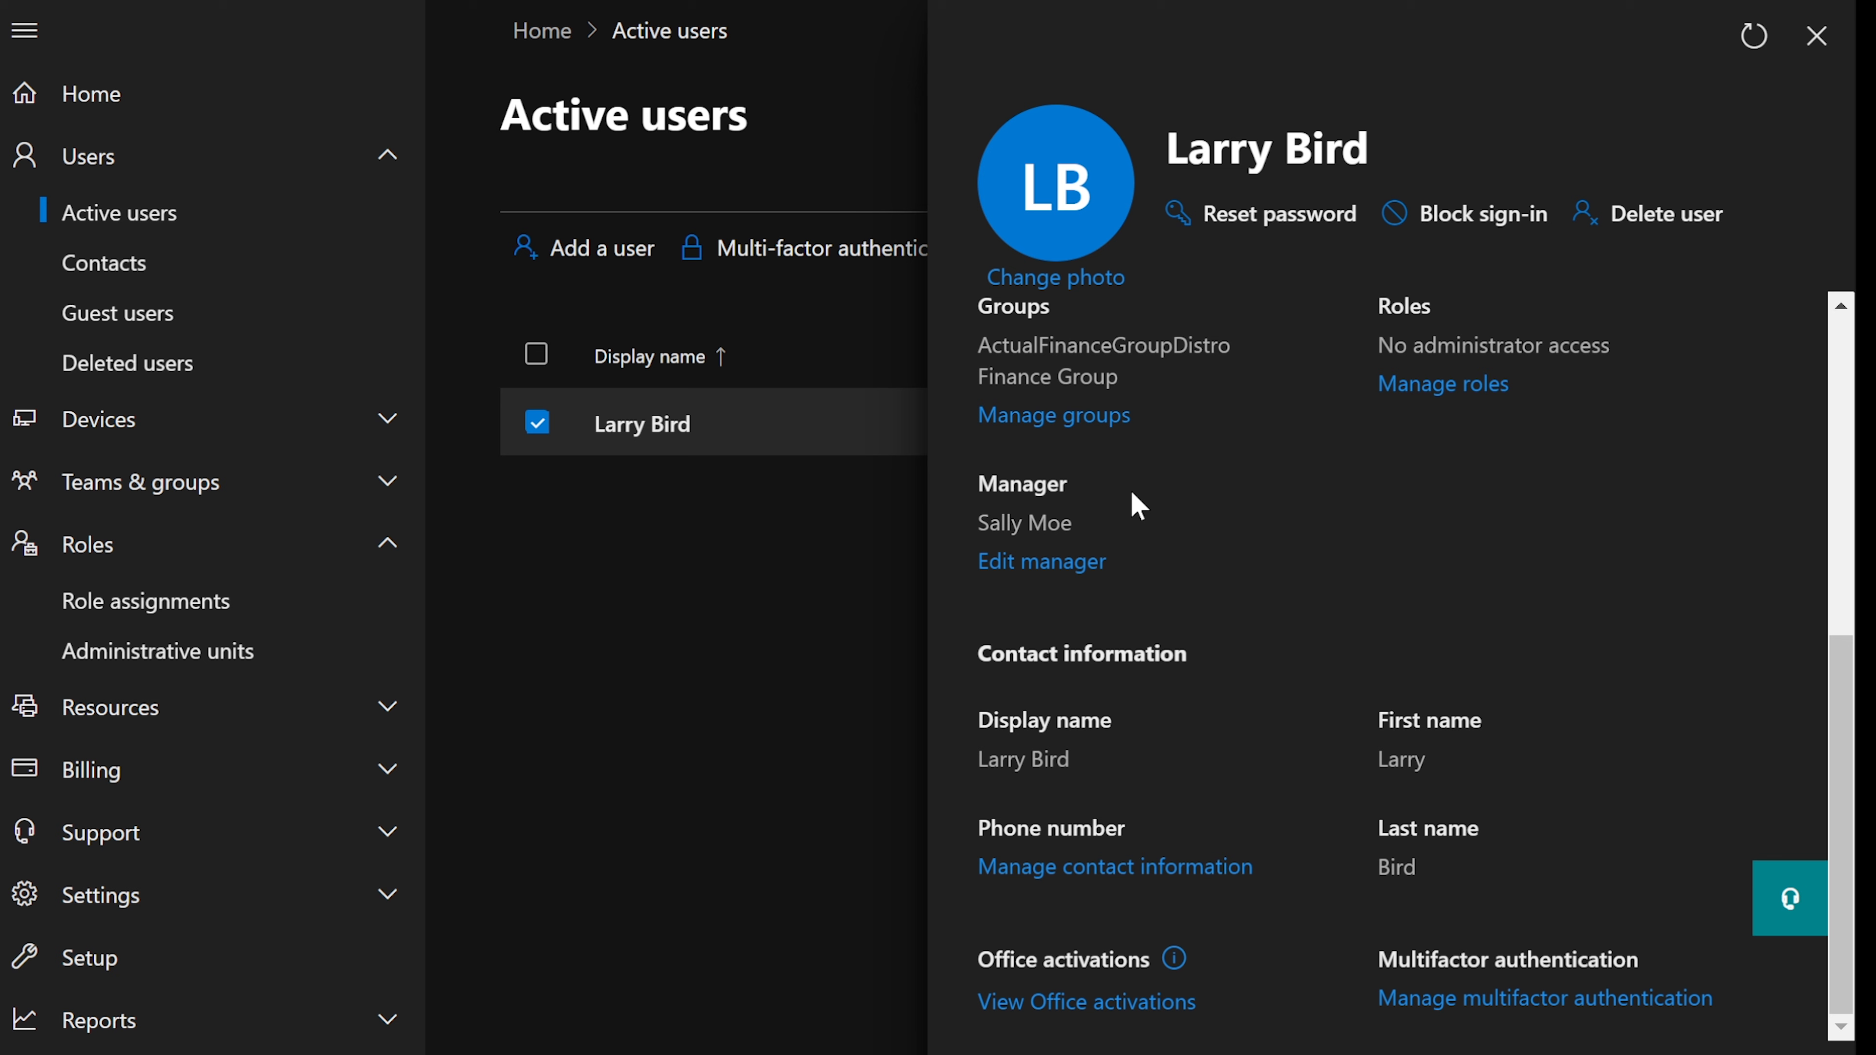
{"action": "scroll", "coordinate": [1138, 506], "scroll_direction": "up", "scroll_amount": 4}
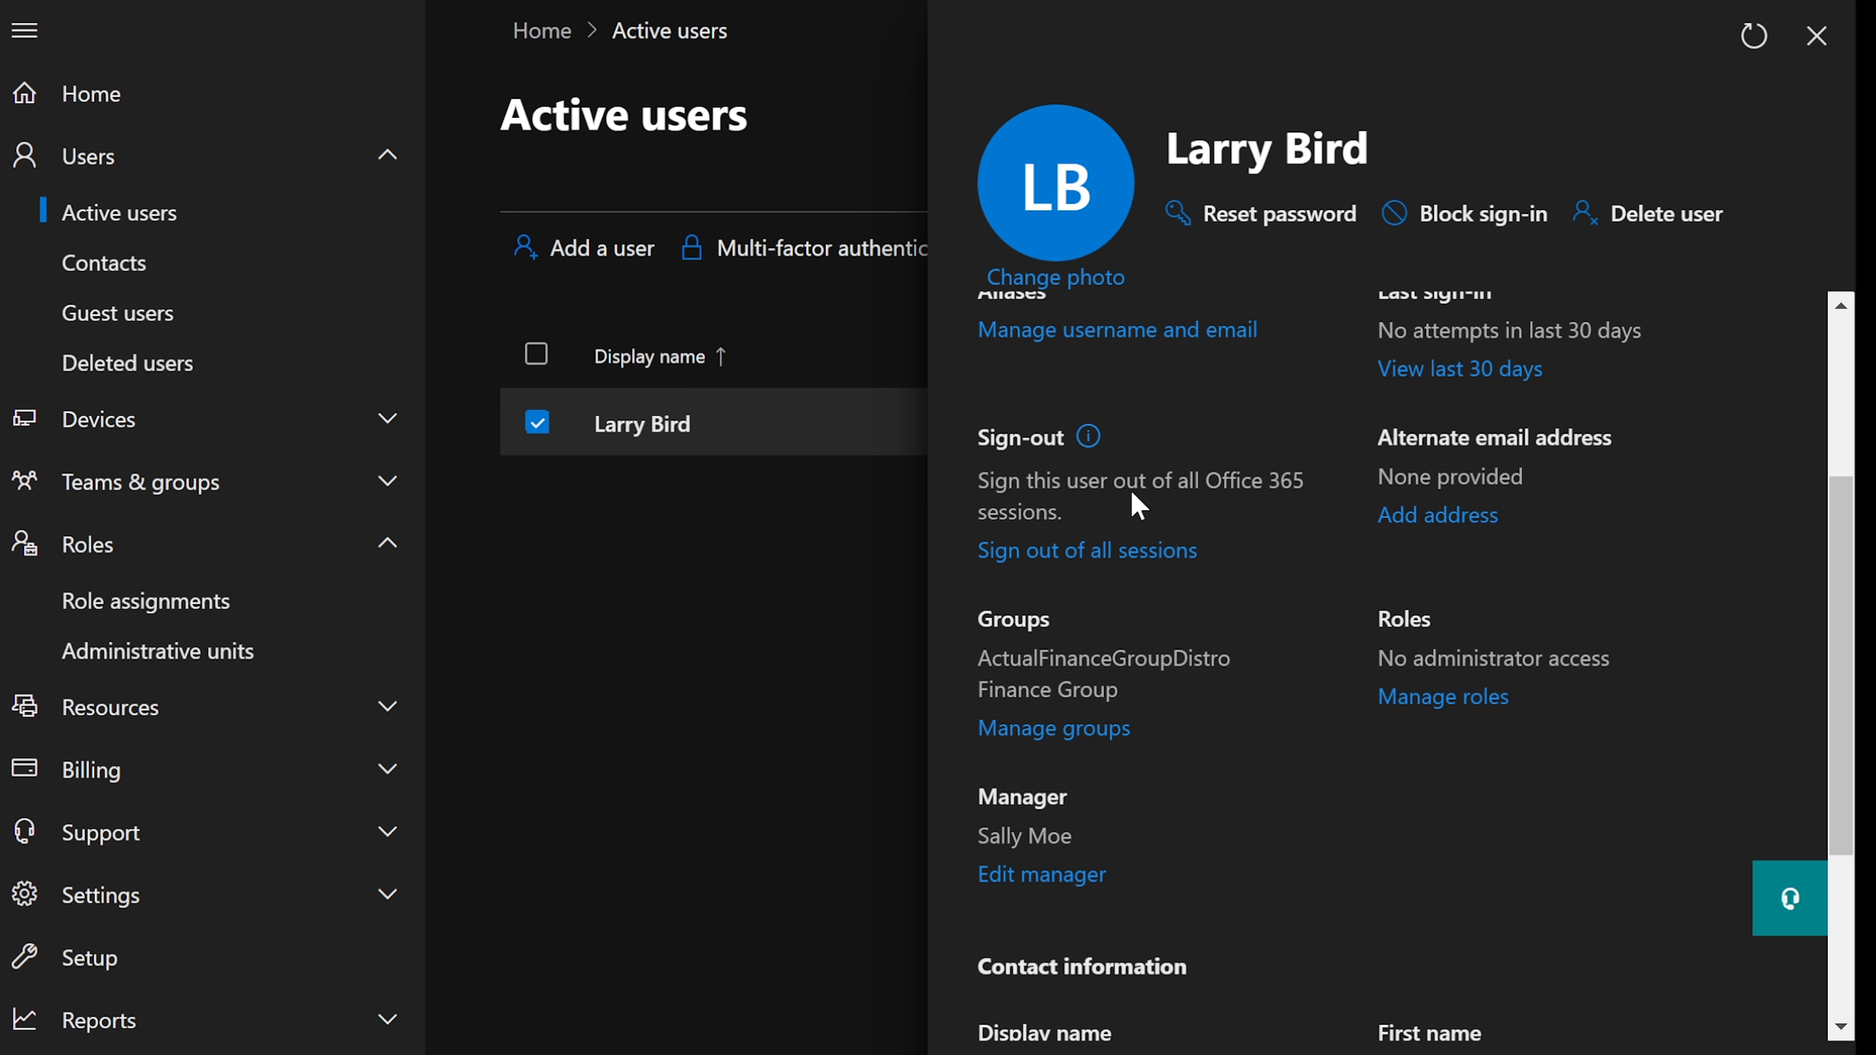
{"action": "key", "text": "alt+Tab"}
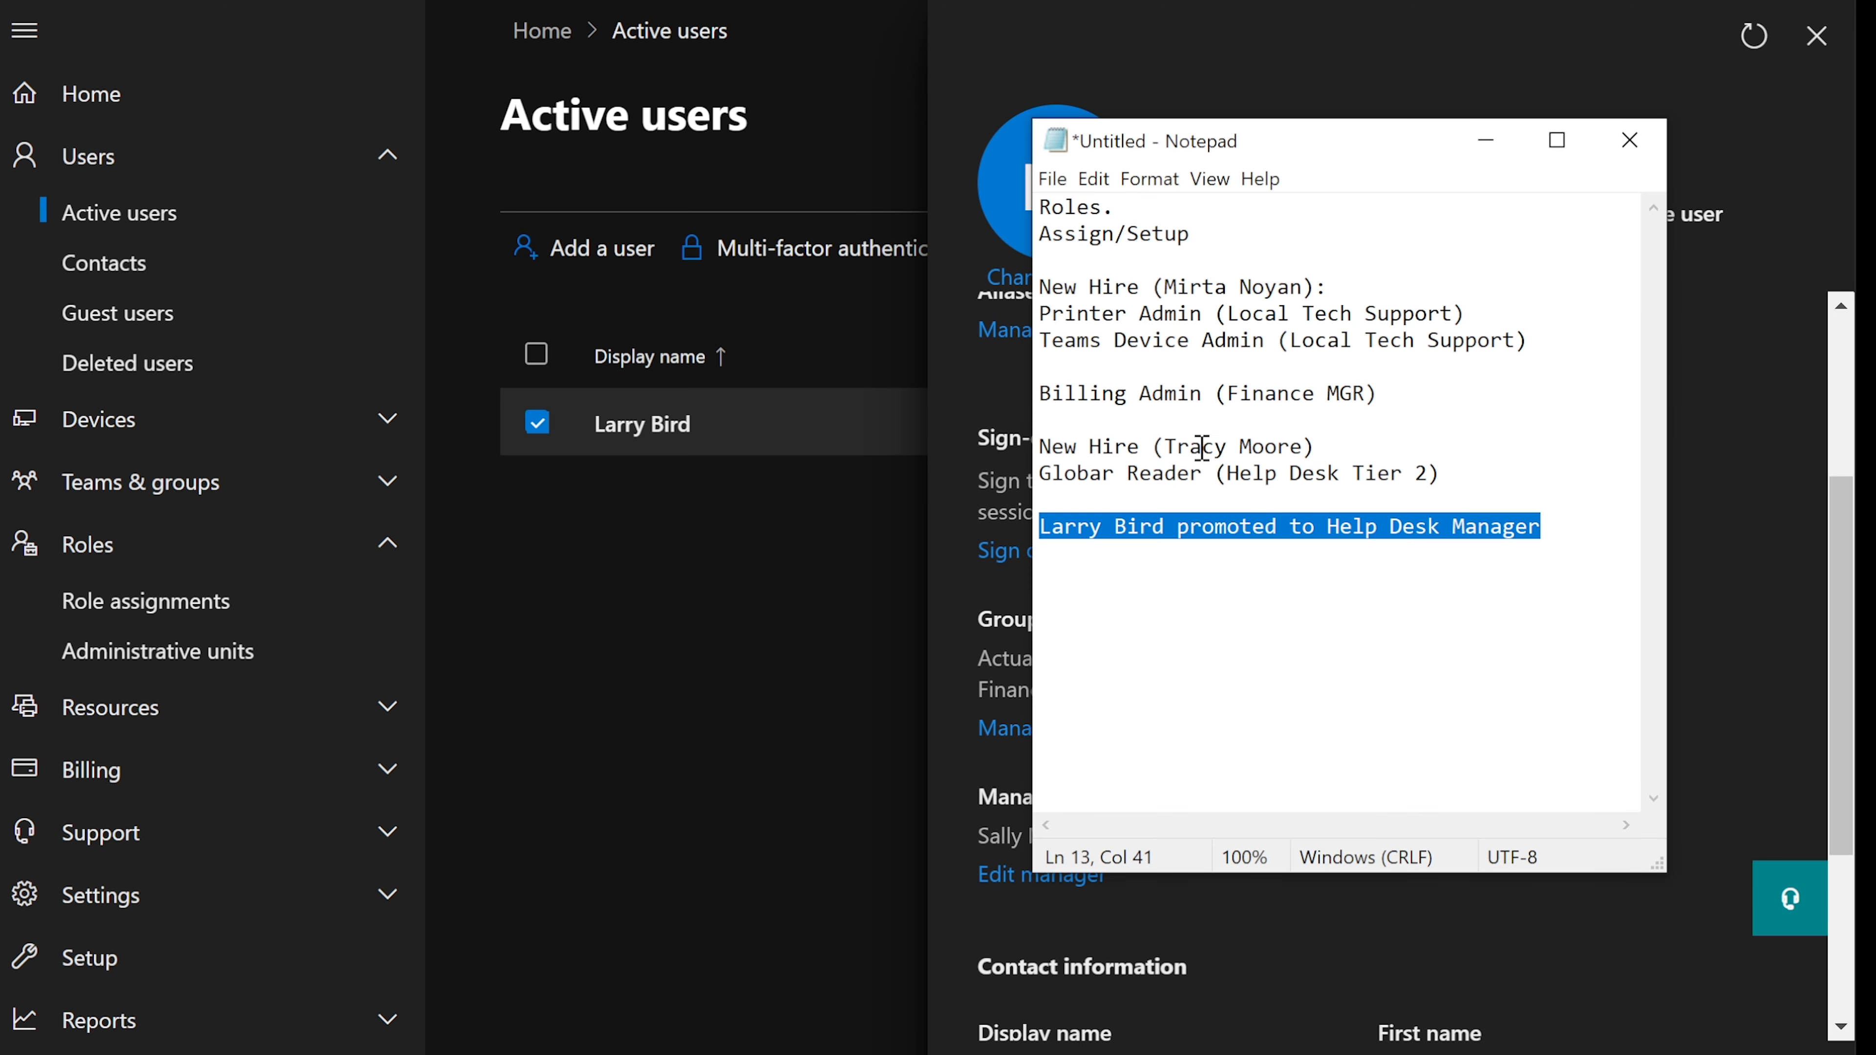
{"action": "left_click", "coordinate": [1486, 140]}
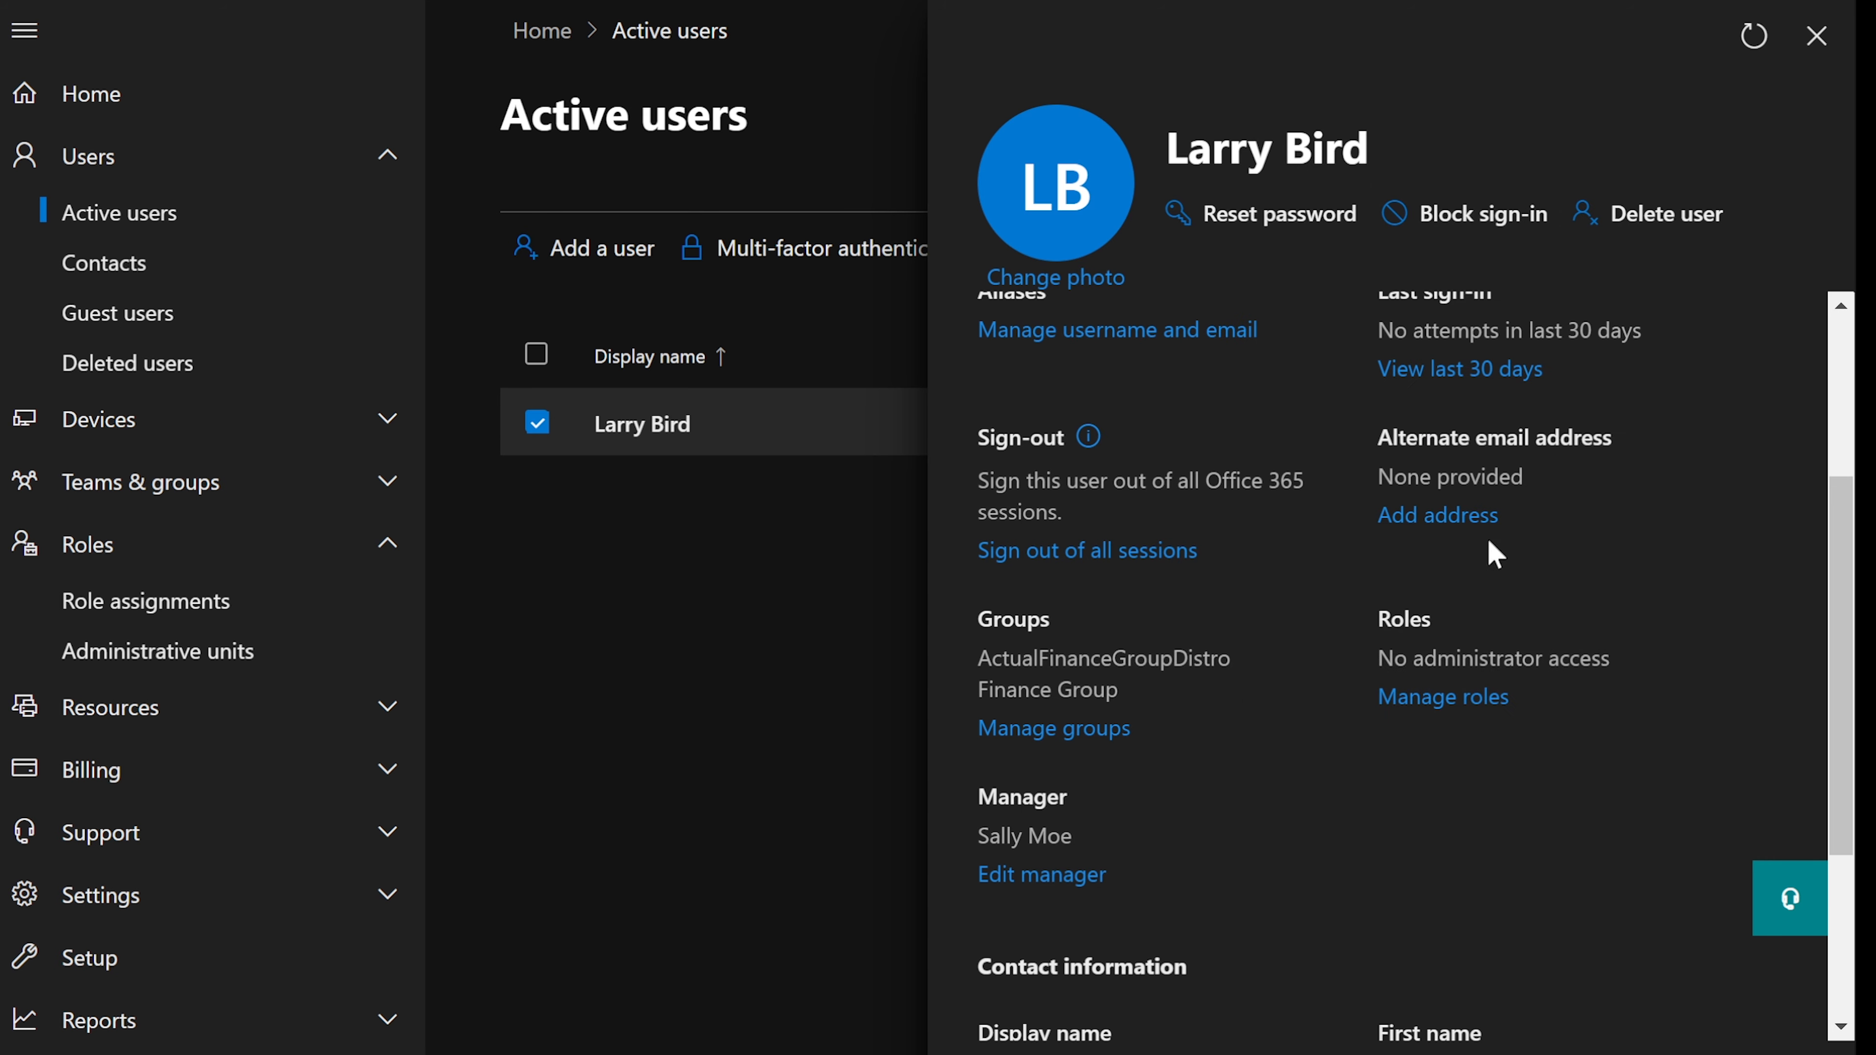
- Grant the user admin center access with Global Reader, save, and return to account details
{"action": "left_click", "coordinate": [1421, 708]}
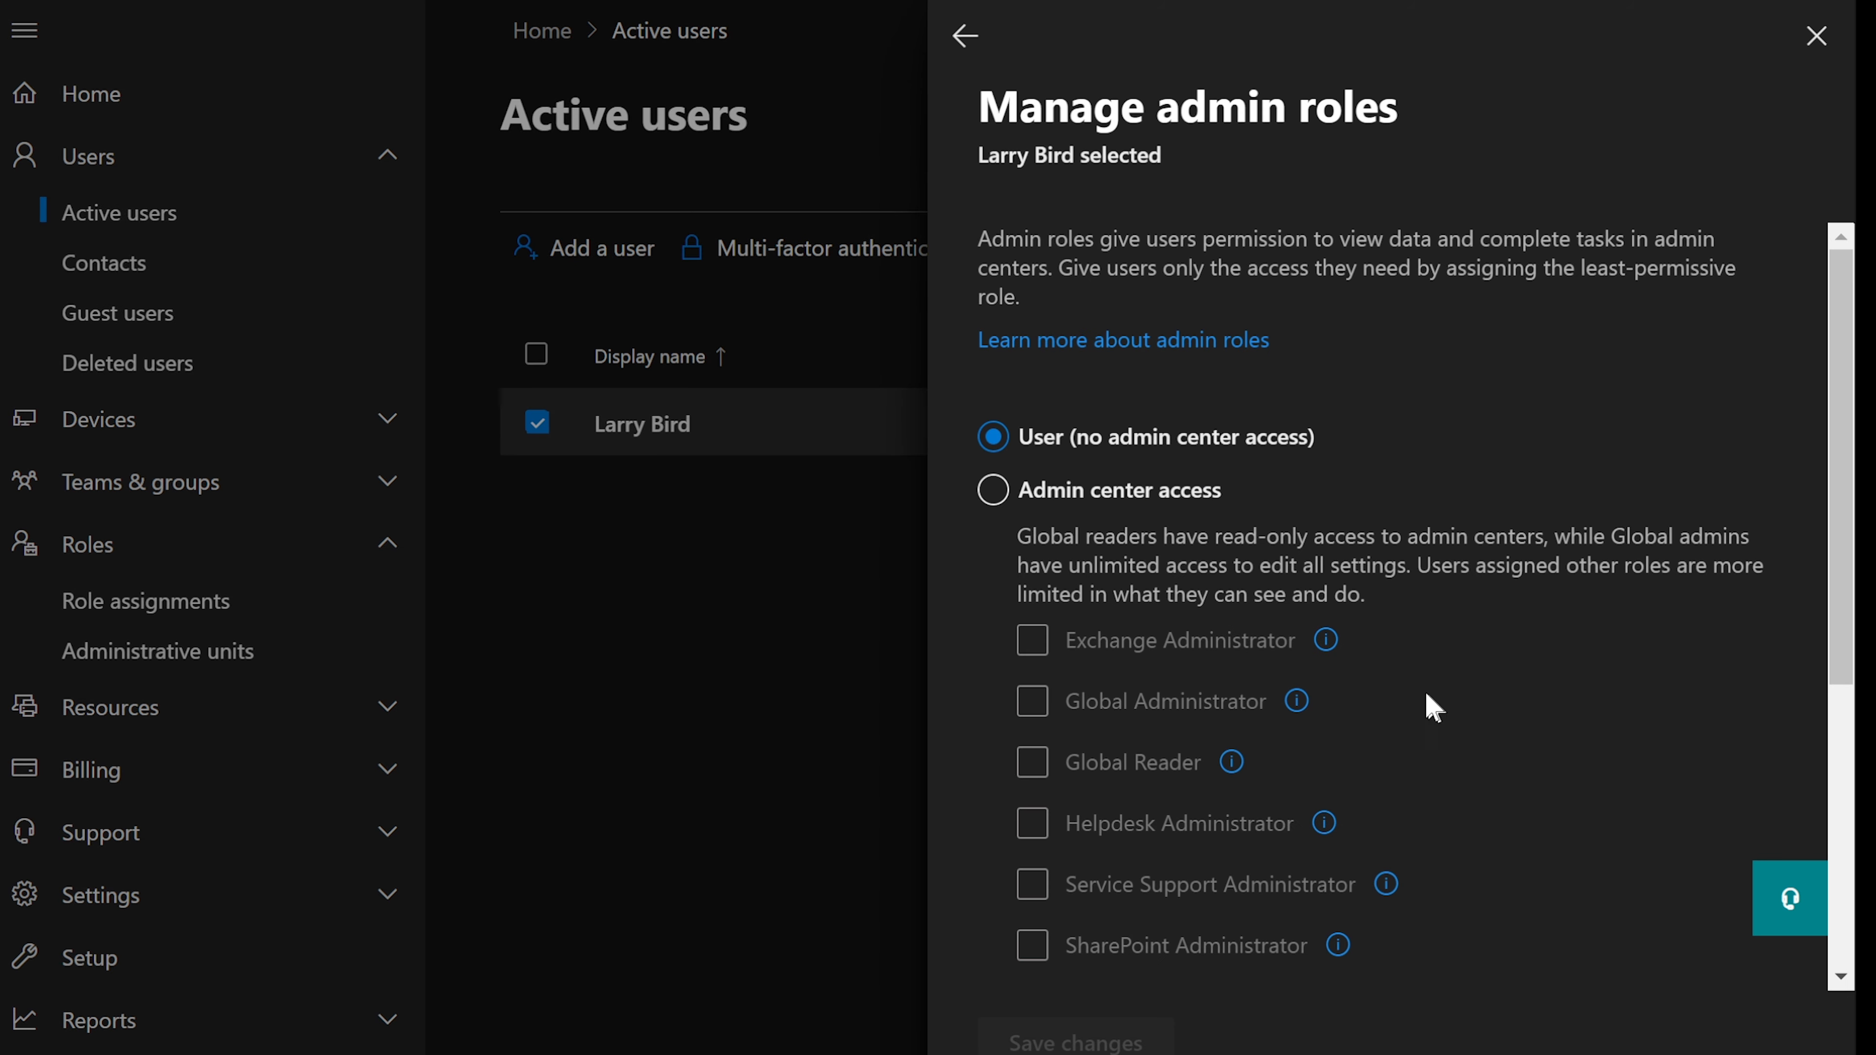
{"action": "left_click", "coordinate": [993, 491]}
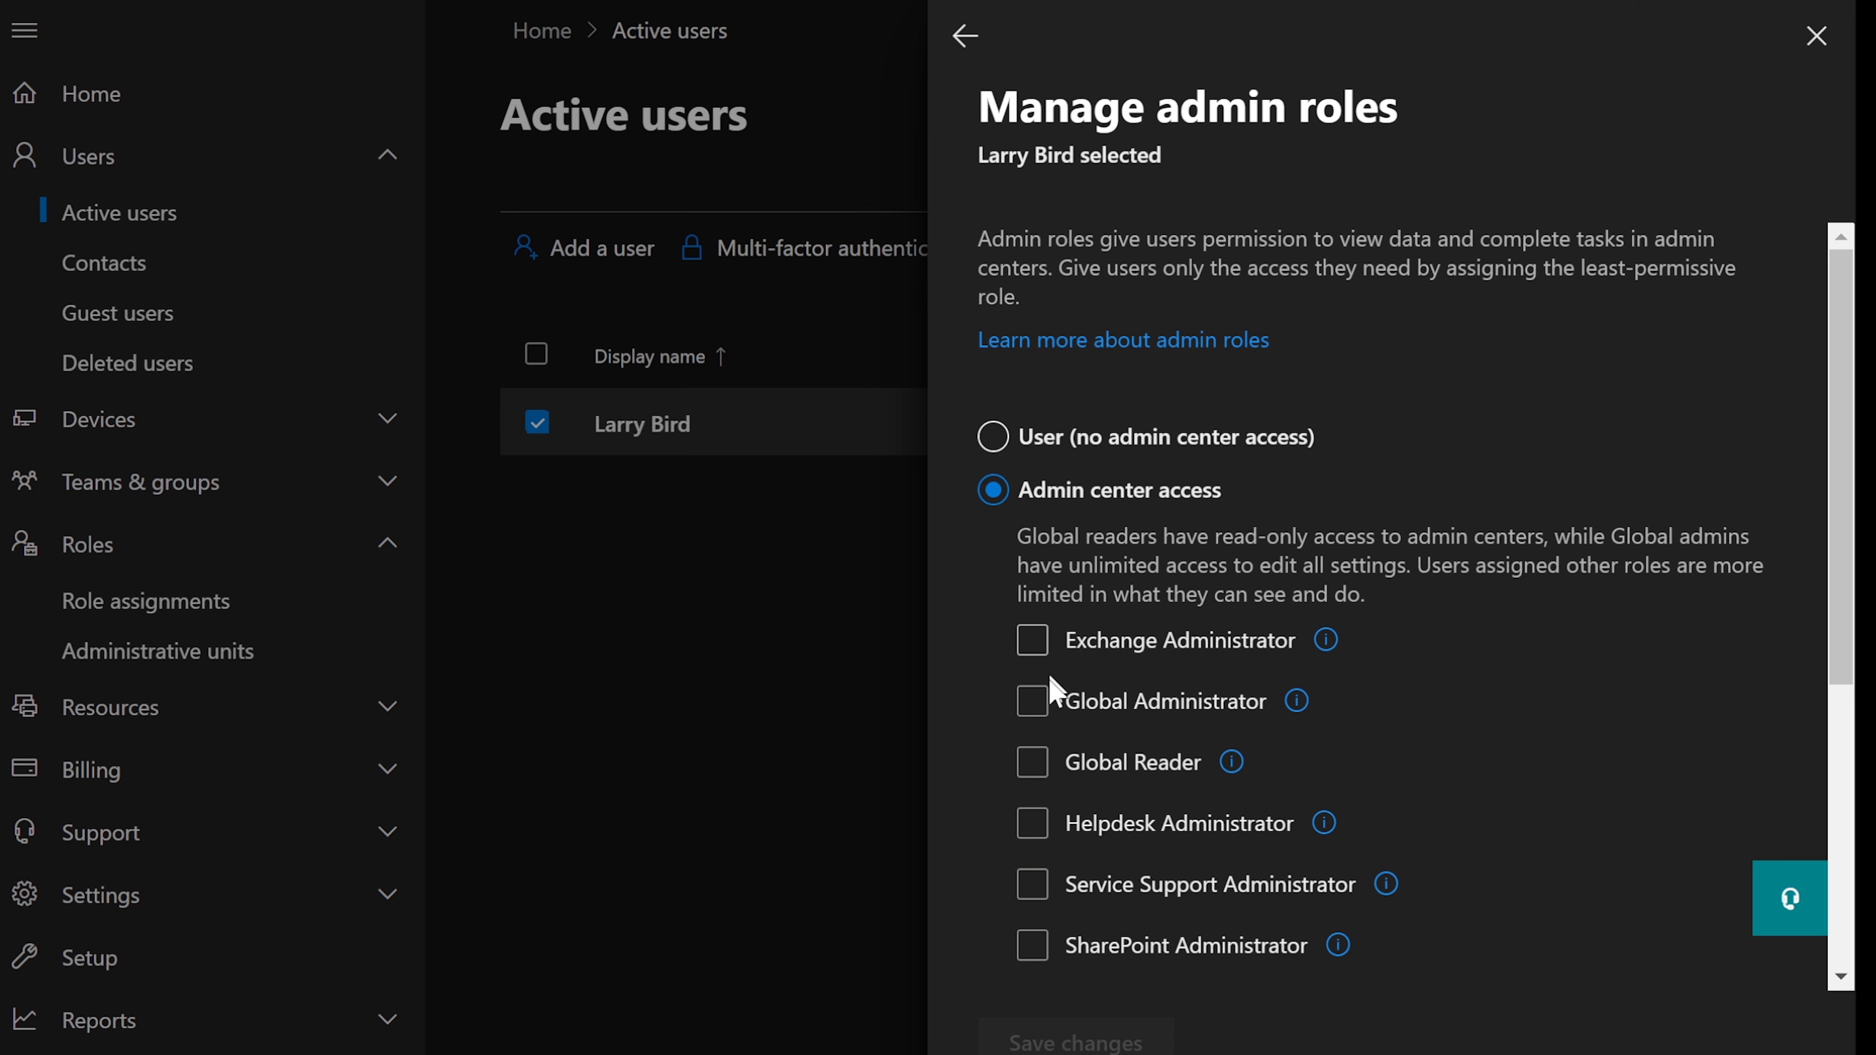
{"action": "left_click", "coordinate": [1033, 762]}
{"action": "left_click", "coordinate": [1248, 710]}
{"action": "scroll", "coordinate": [1250, 724], "scroll_direction": "down", "scroll_amount": 2}
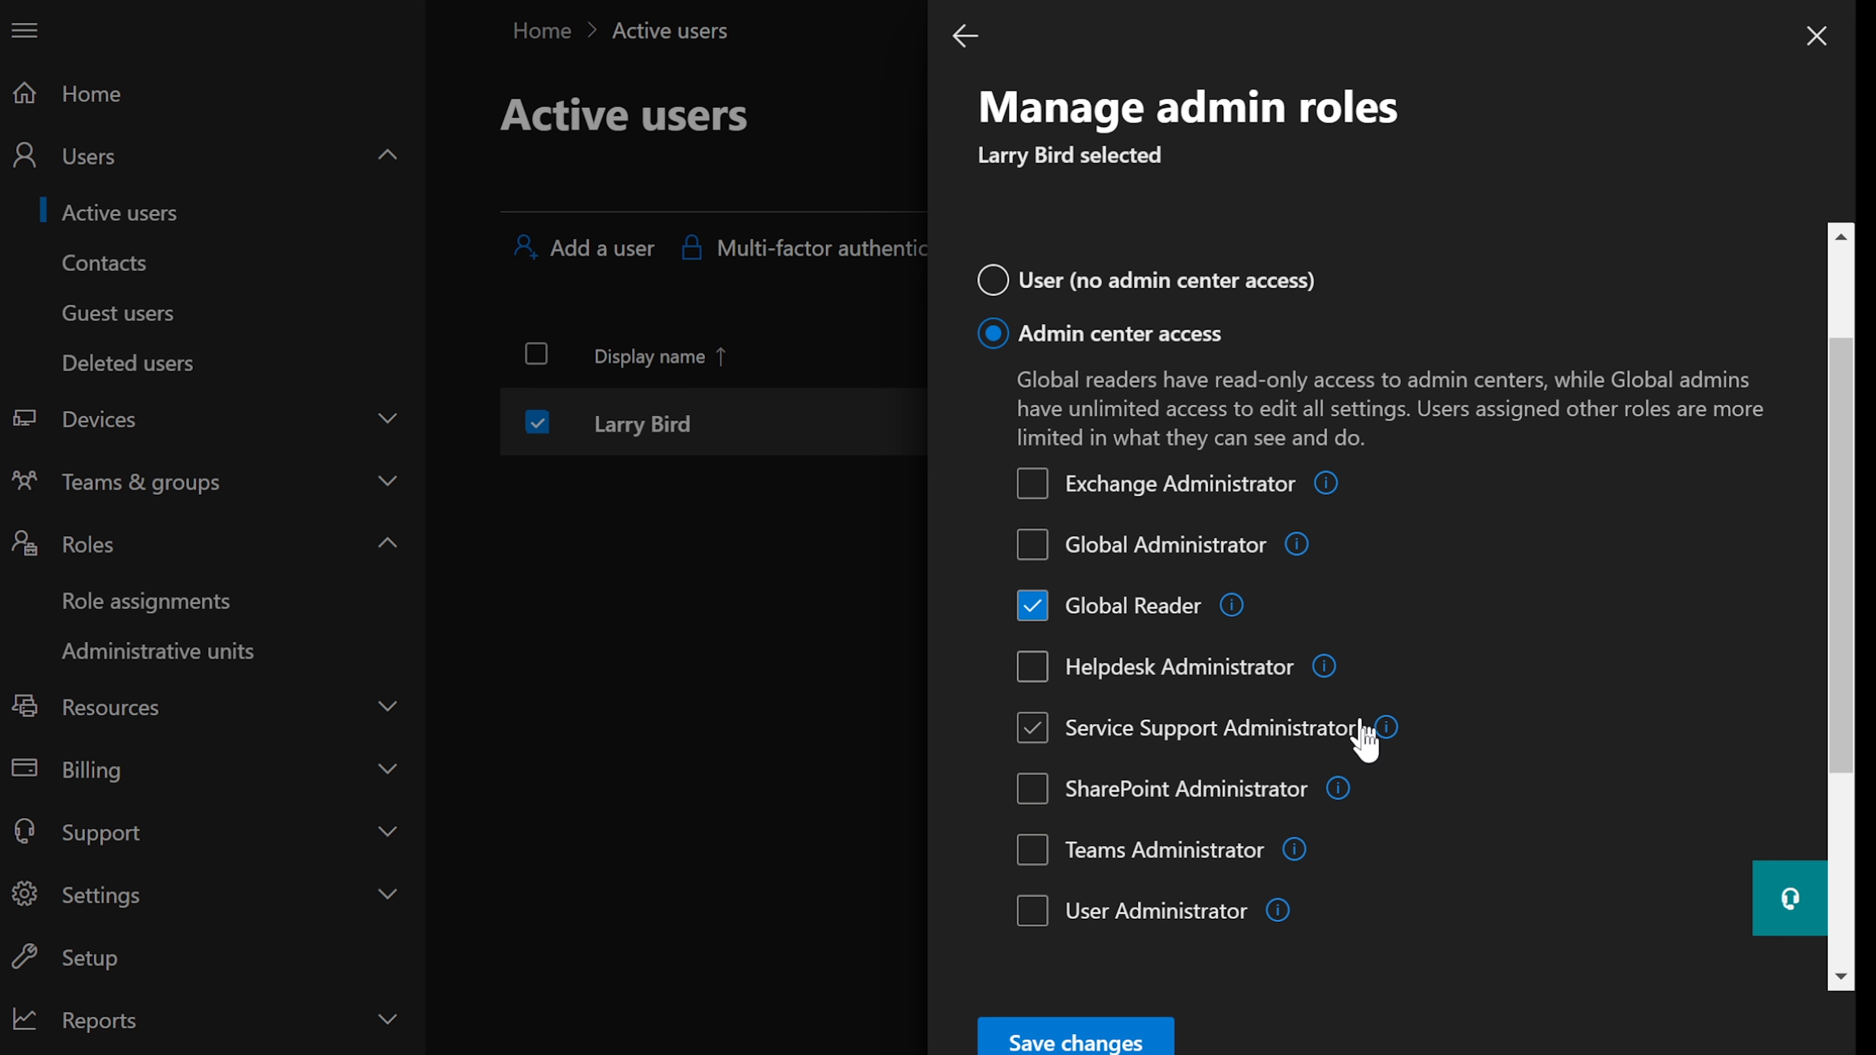
{"action": "scroll", "coordinate": [1116, 977], "scroll_direction": "down", "scroll_amount": 2}
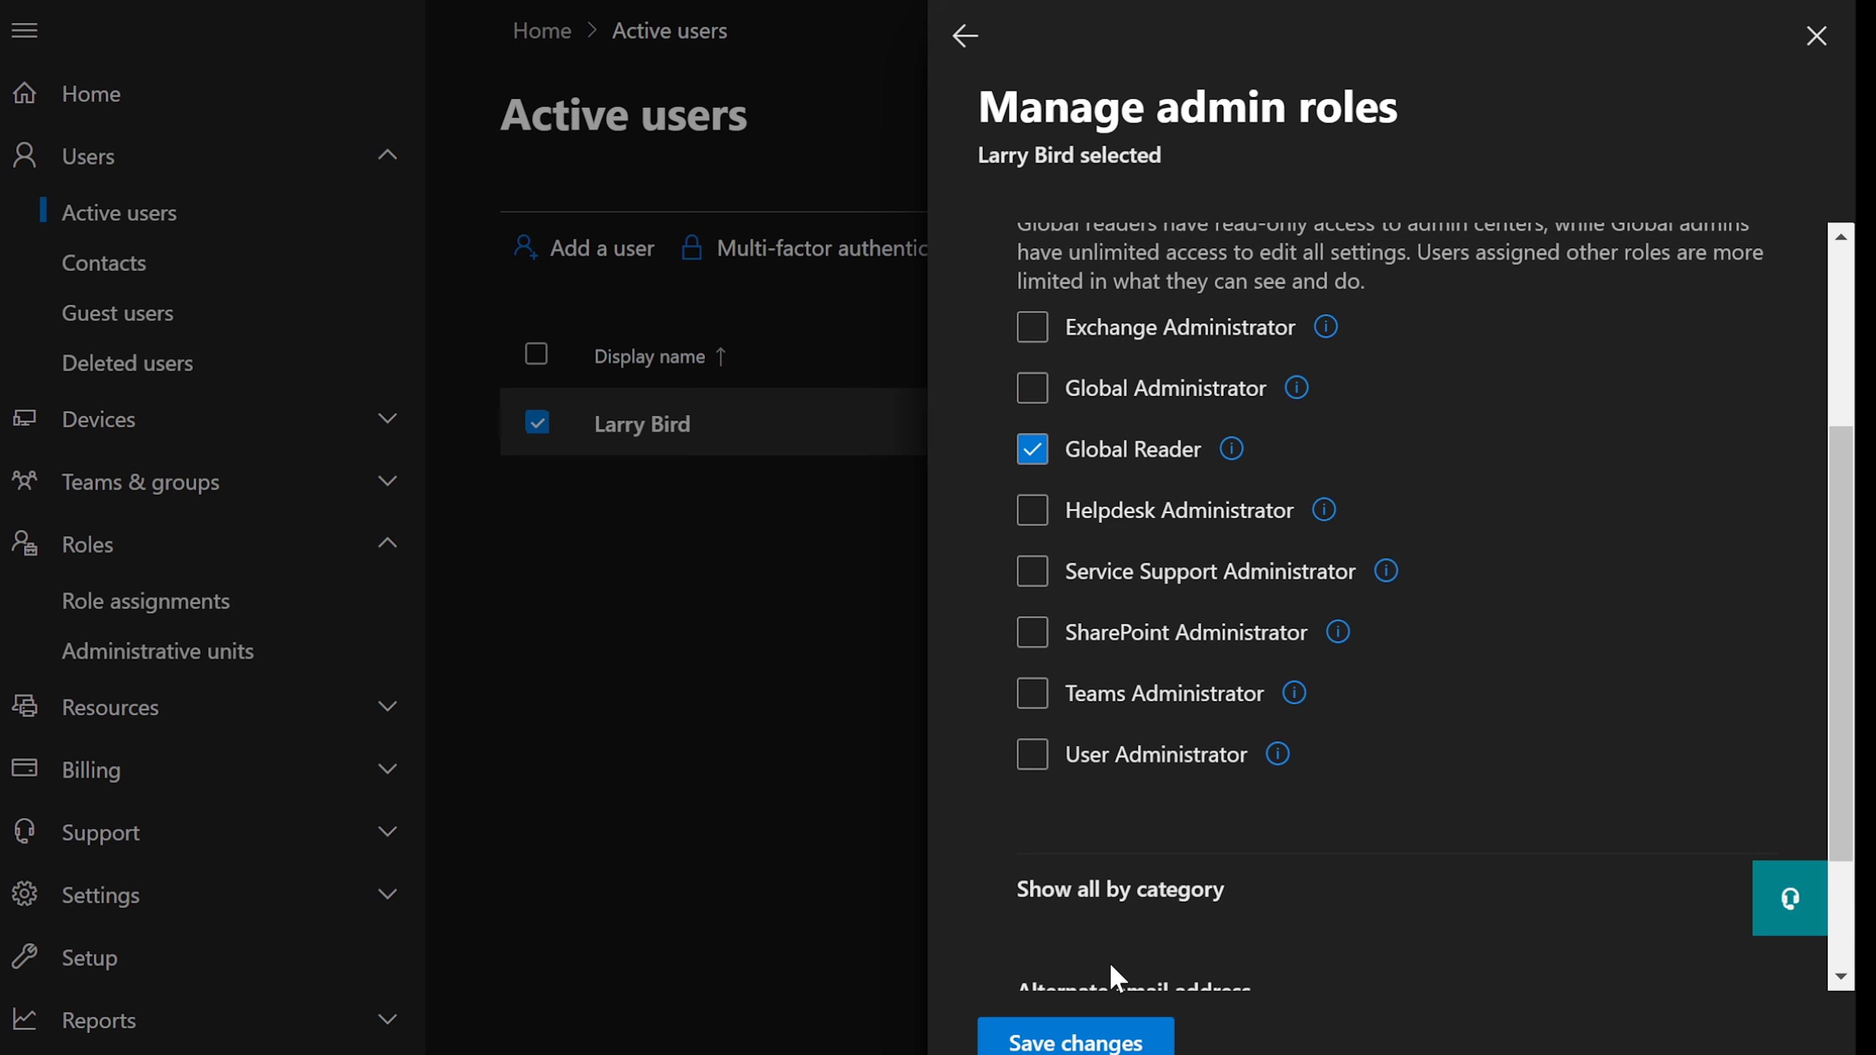
{"action": "left_click", "coordinate": [1079, 1043]}
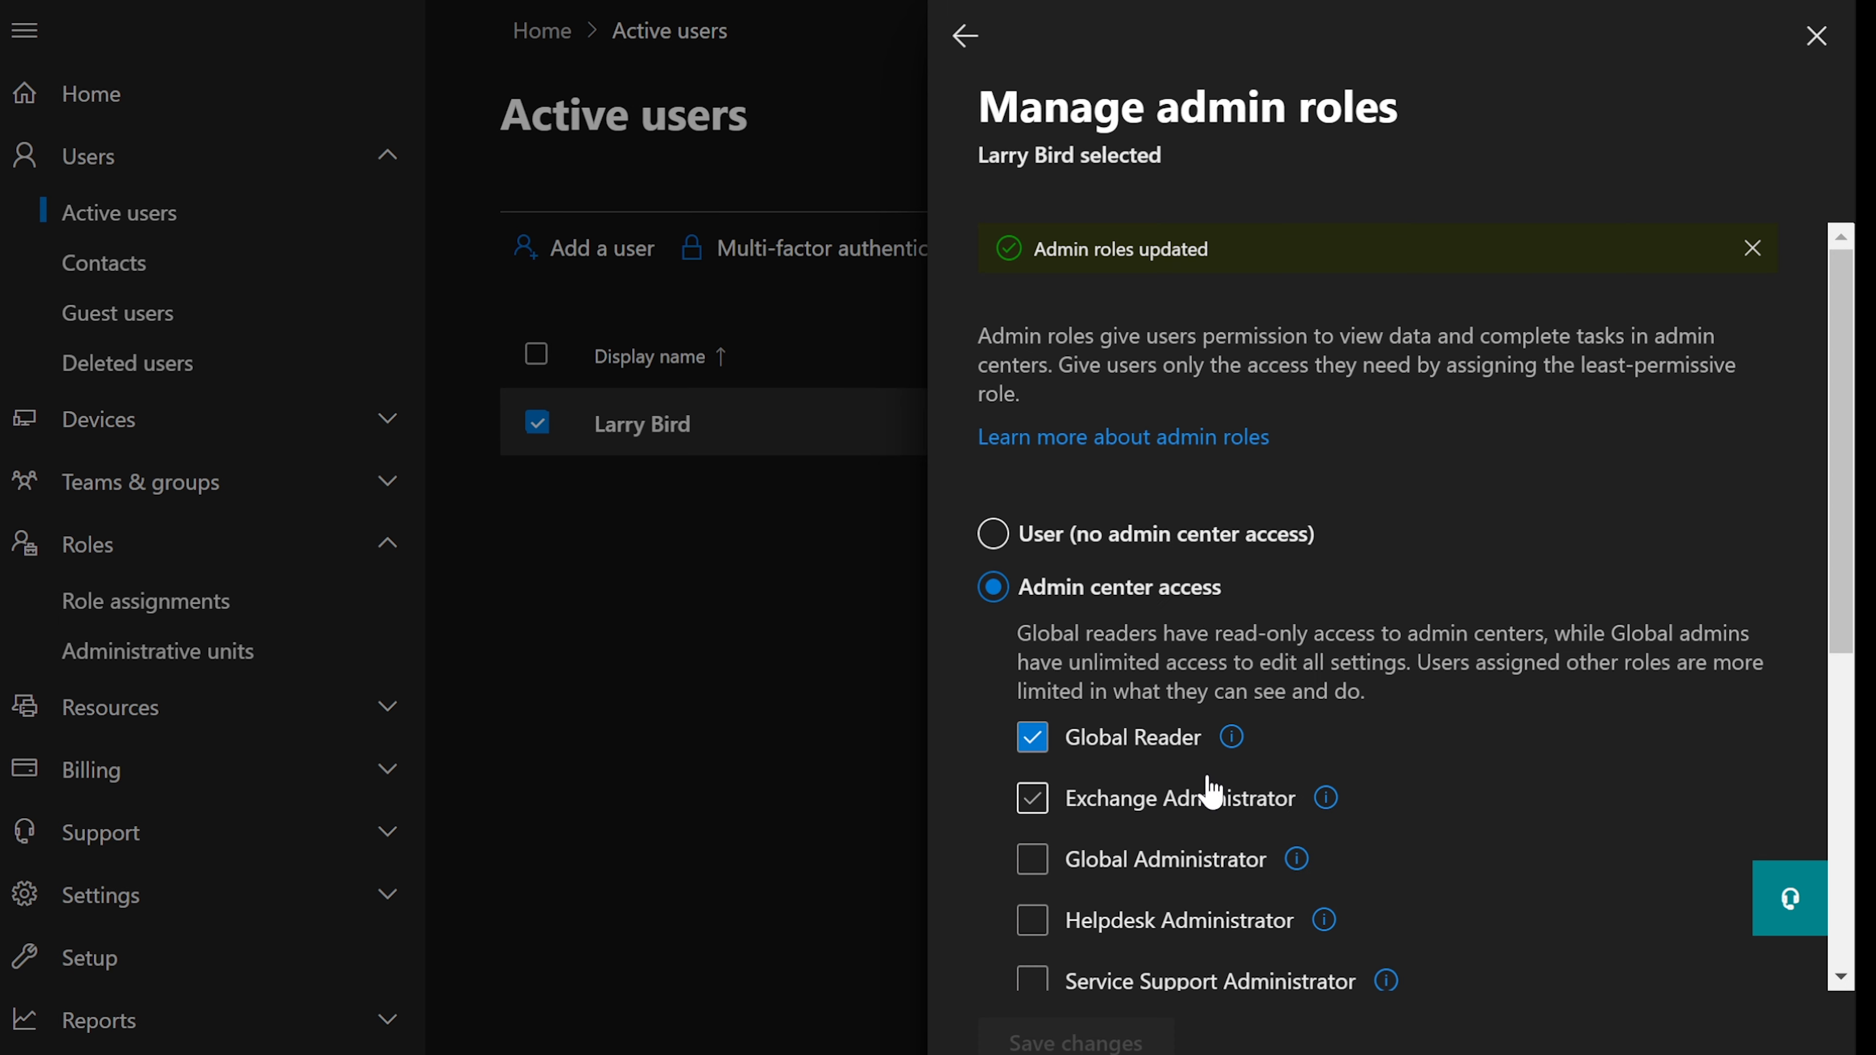
{"action": "left_click", "coordinate": [966, 37]}
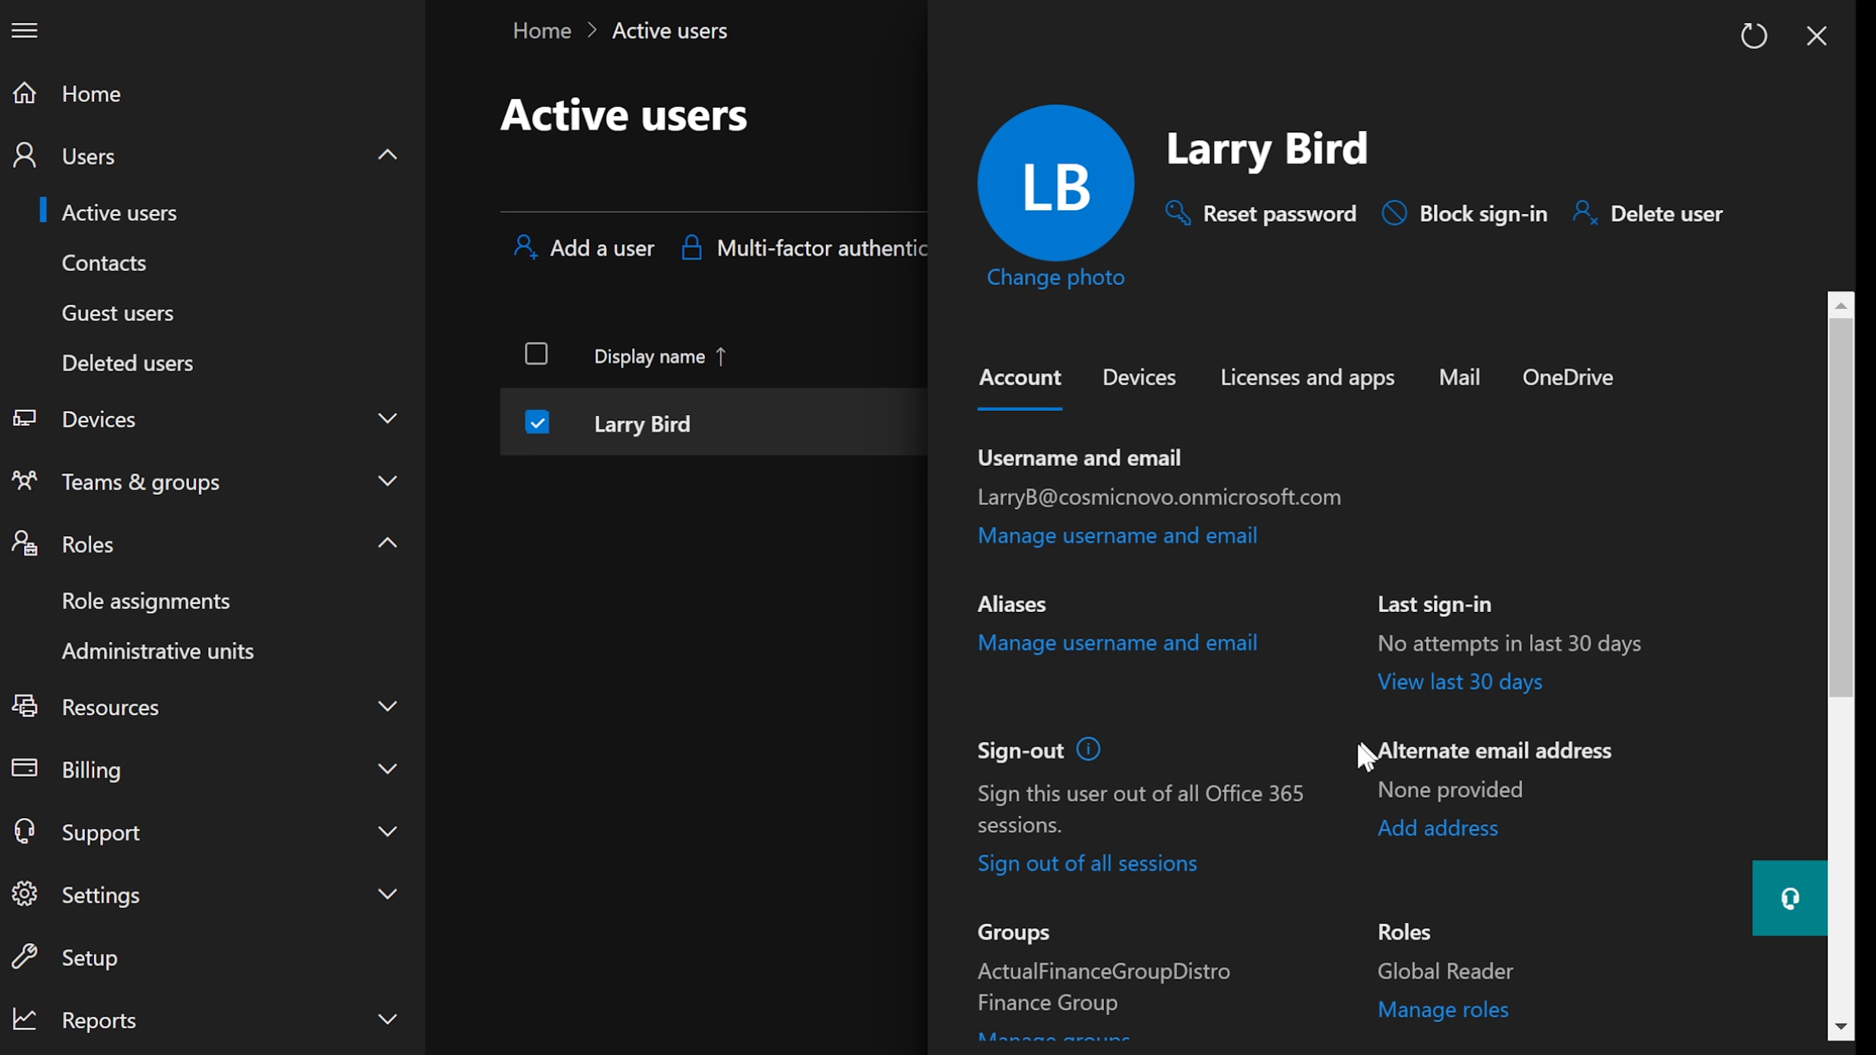
- Scroll to Contact information, highlight the Phone number label, and open Manage contact information
{"action": "scroll", "coordinate": [1292, 776], "scroll_direction": "down", "scroll_amount": 3}
{"action": "scroll", "coordinate": [1292, 776], "scroll_direction": "down", "scroll_amount": 2}
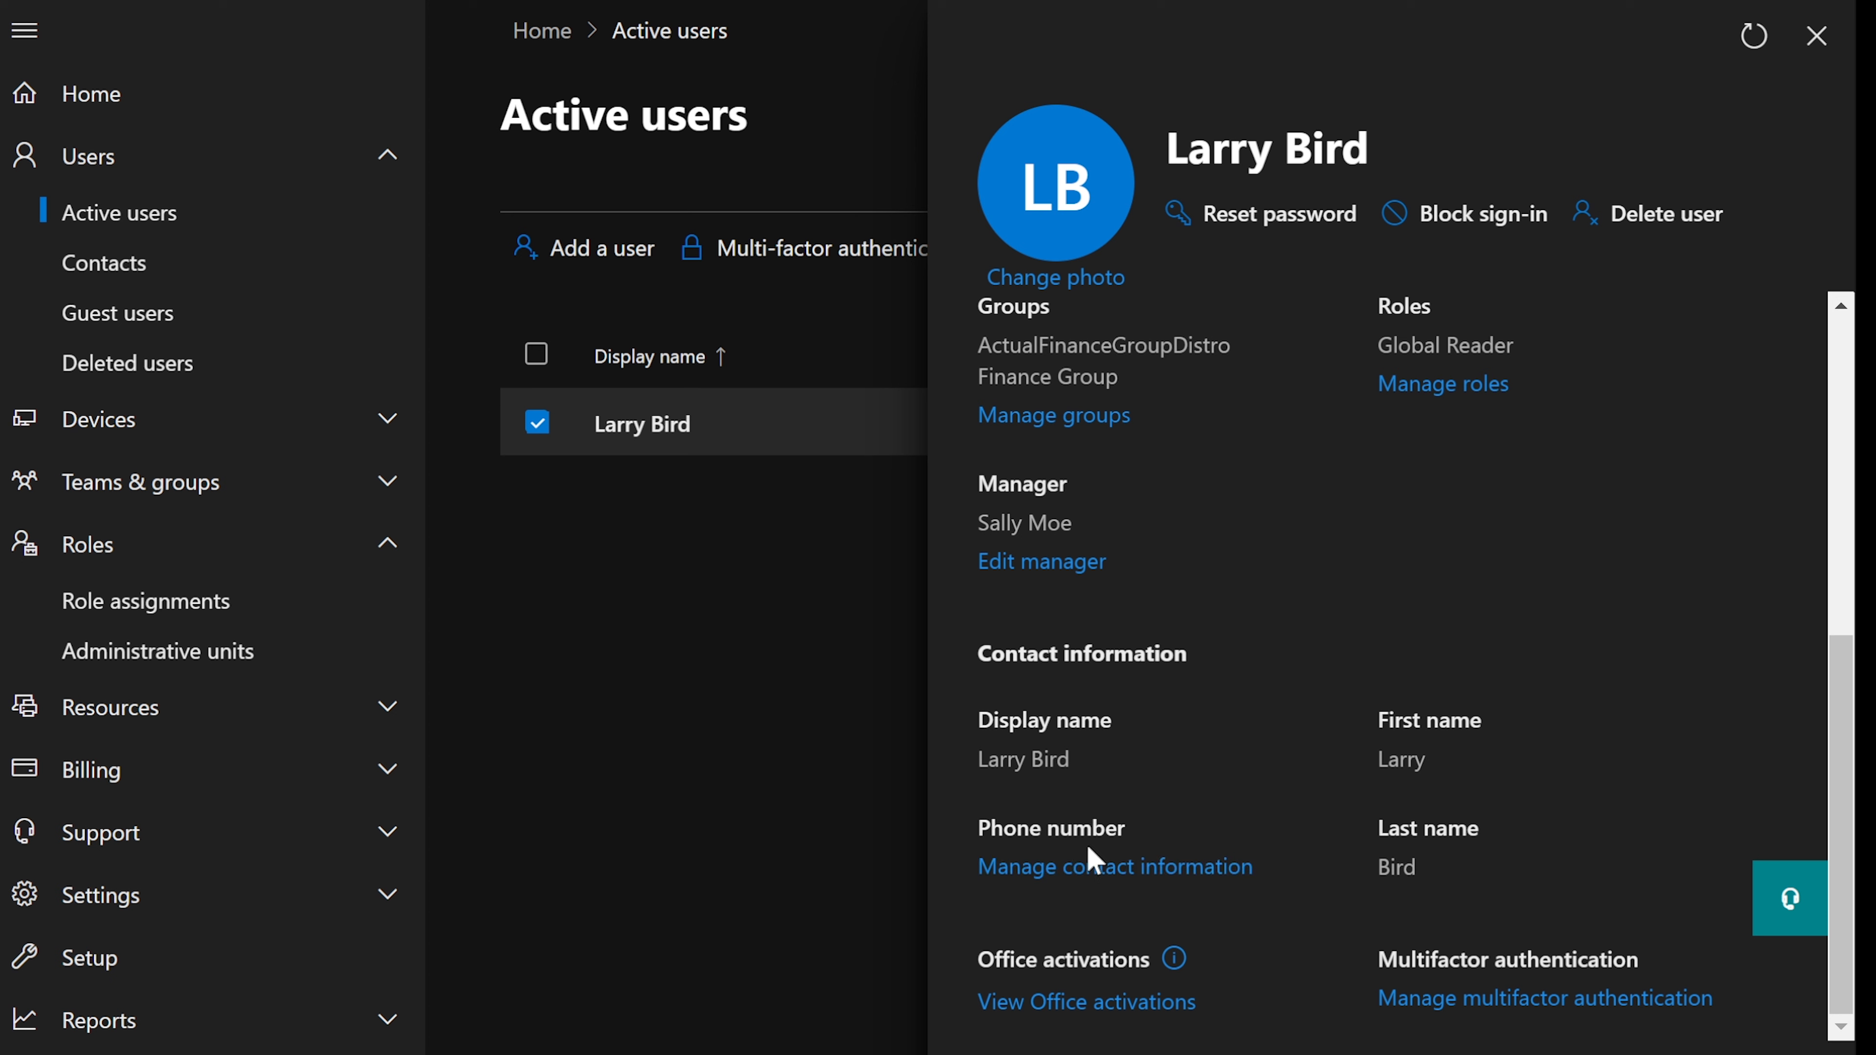
{"action": "left_click_drag", "start_coordinate": [979, 827], "coordinate": [1150, 849]}
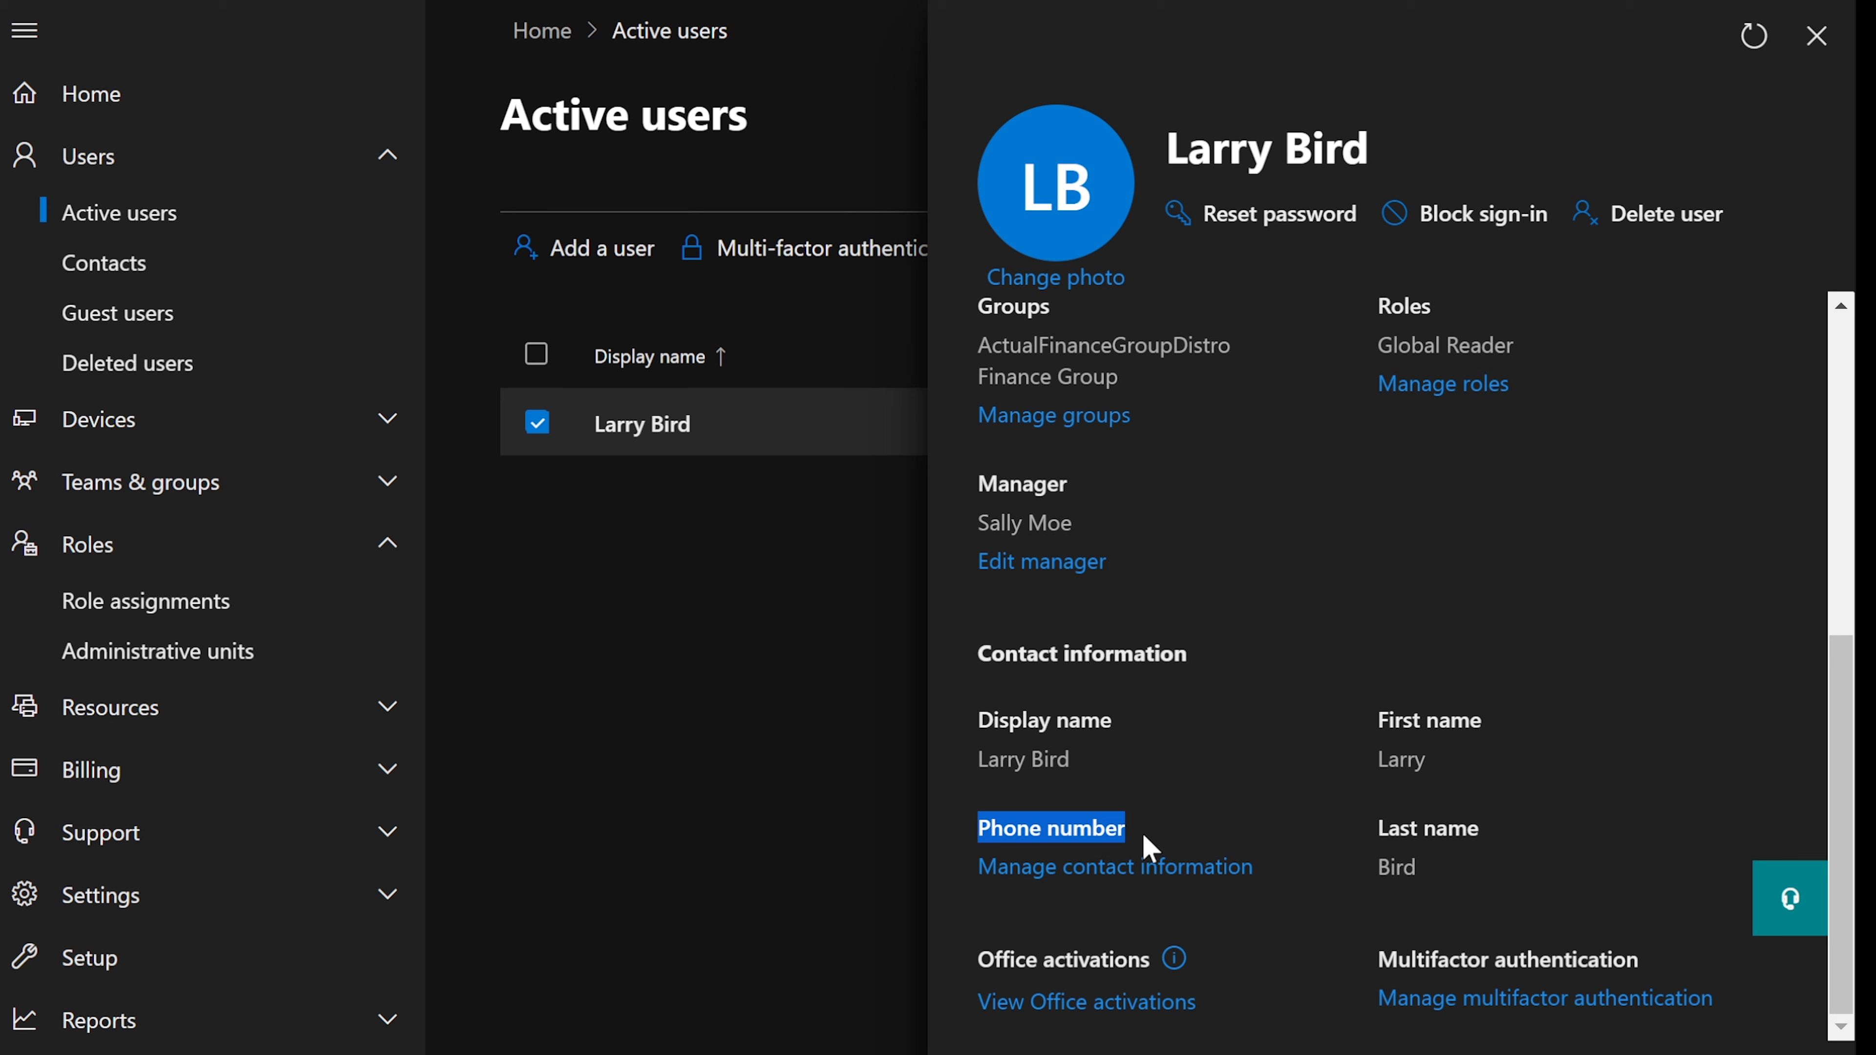
{"action": "left_click", "coordinate": [1092, 872]}
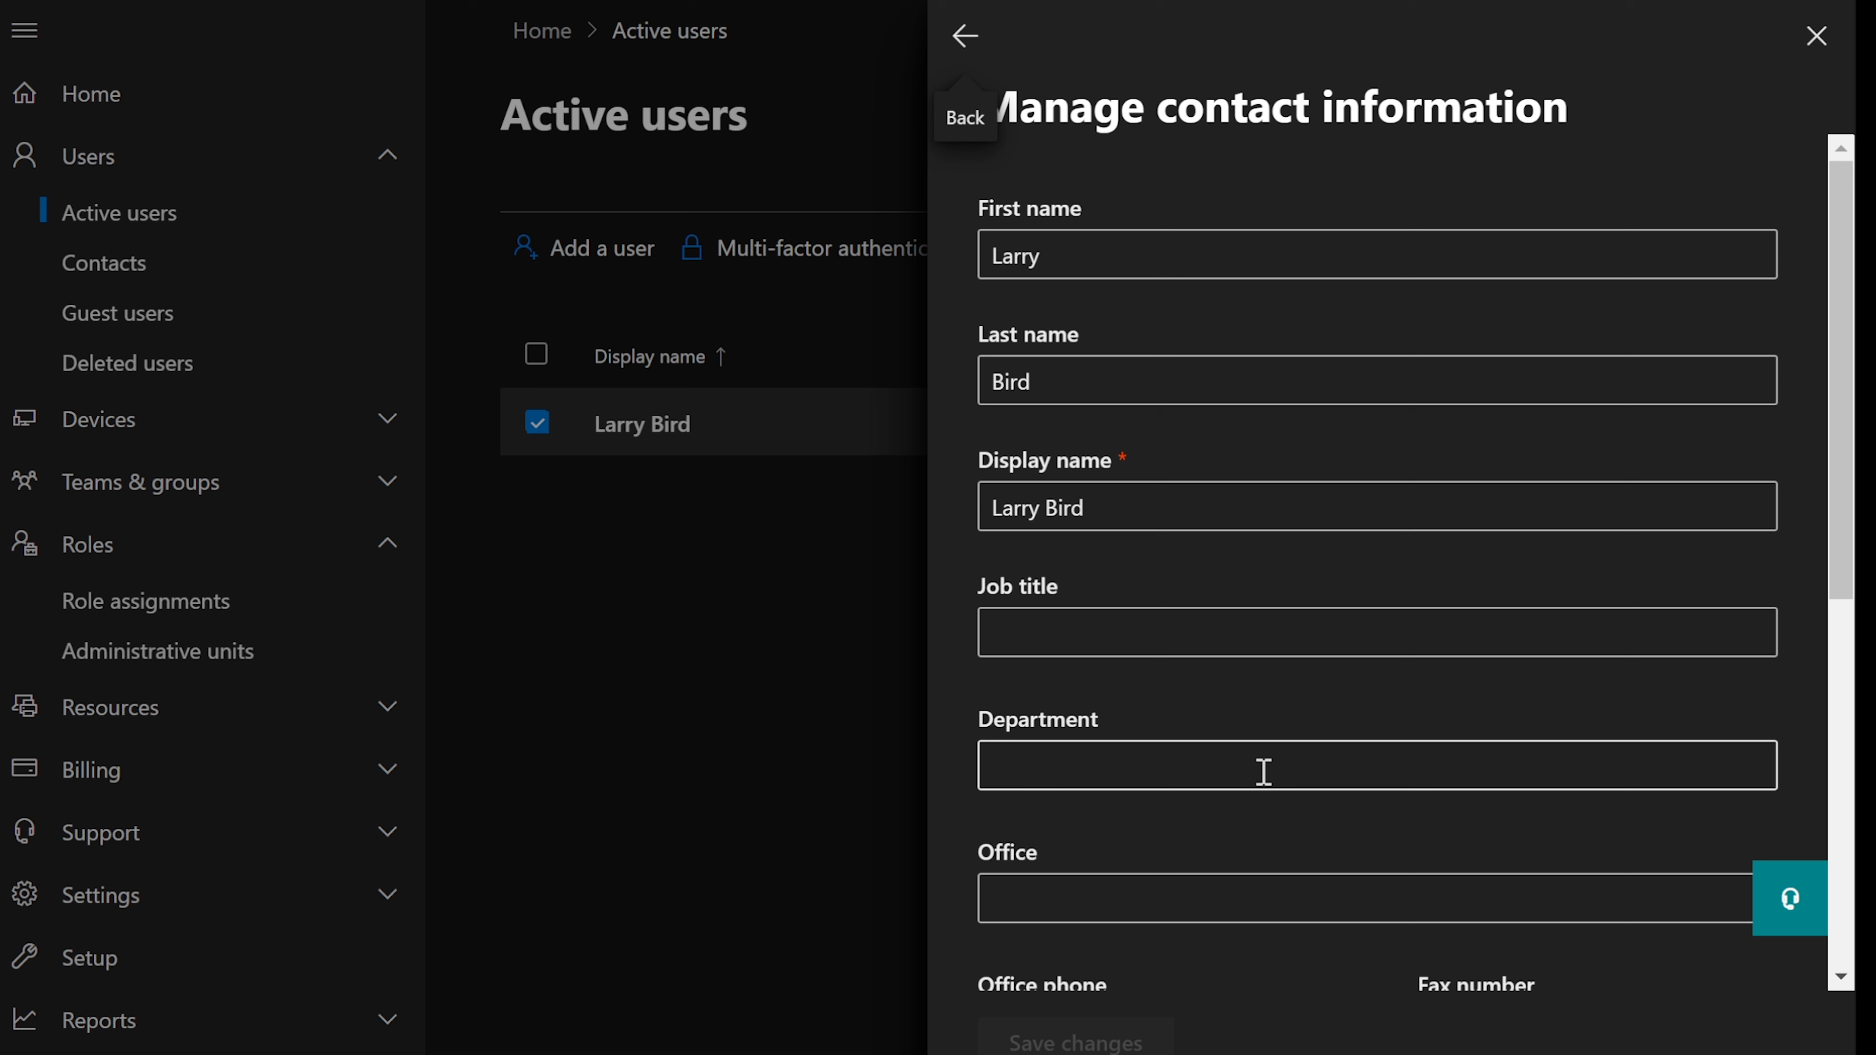
- Enter 'Help Desk Manager' as job title and 'Help Desk/Finance' as department
{"action": "left_click", "coordinate": [1167, 630]}
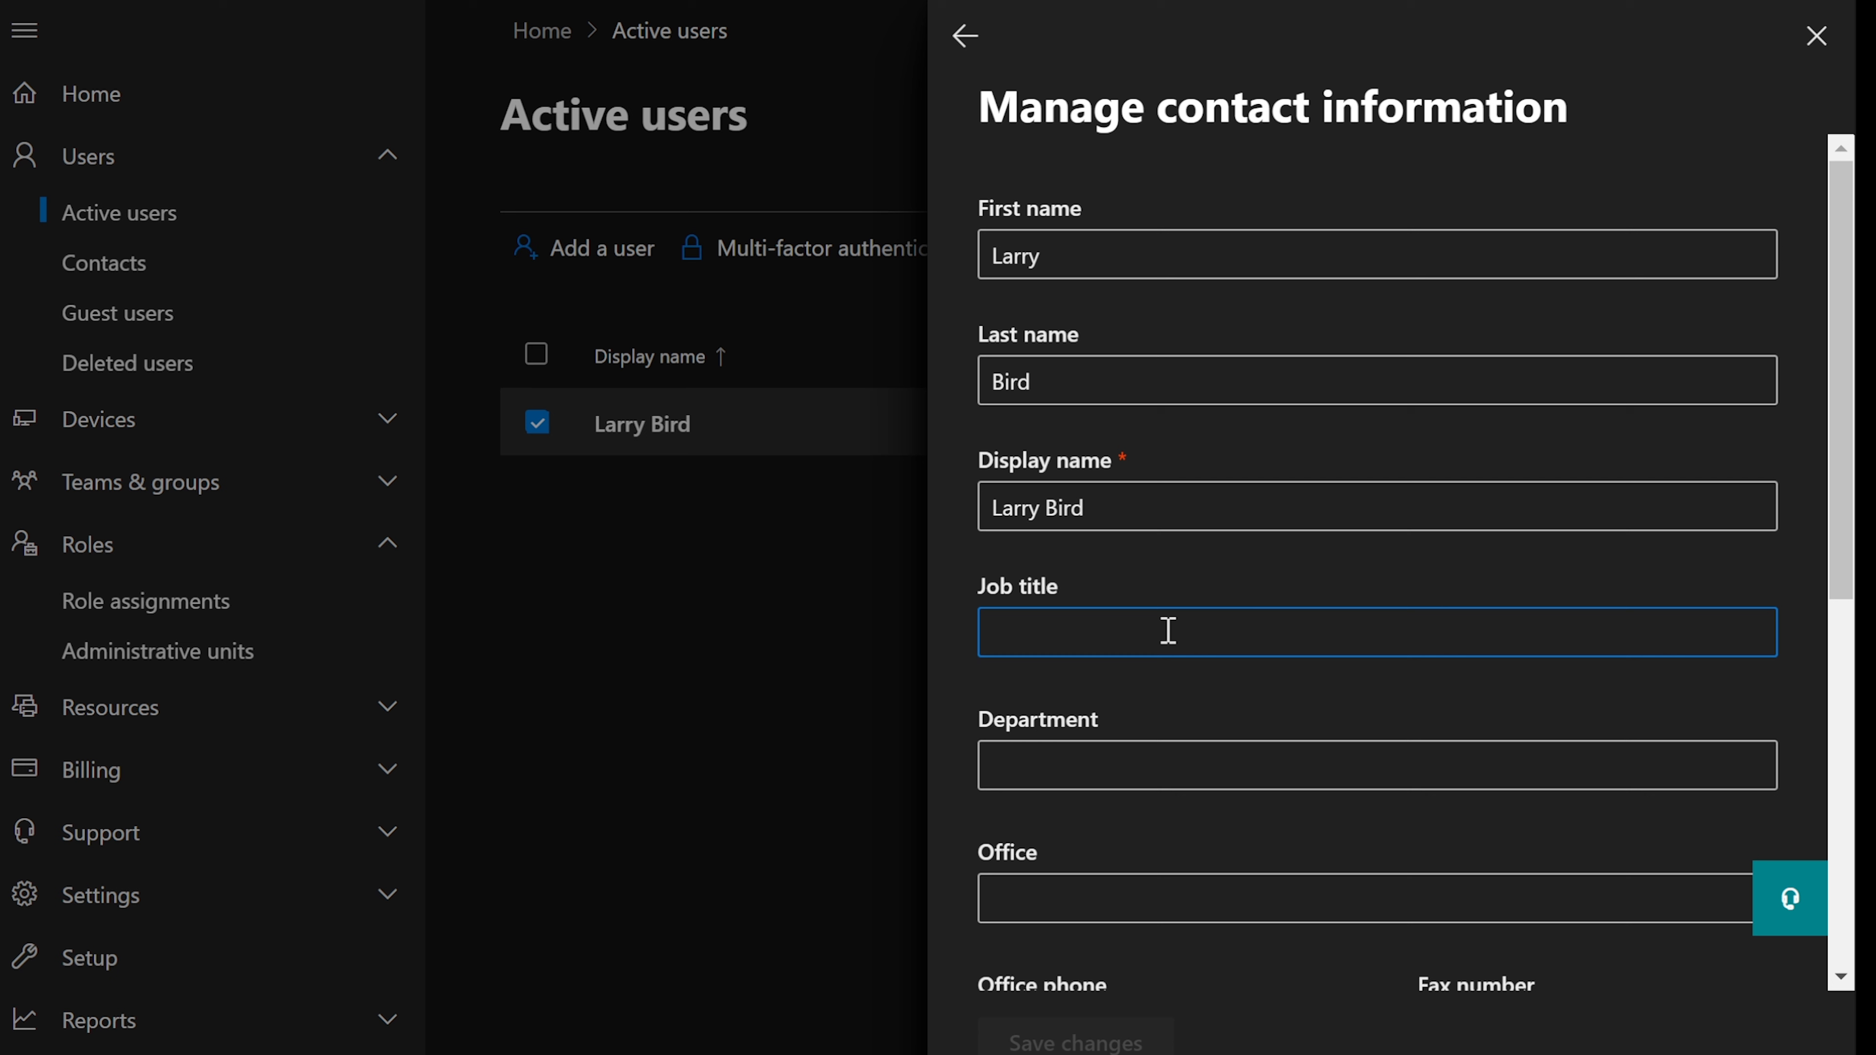
{"action": "type", "text": "Help Desk"}
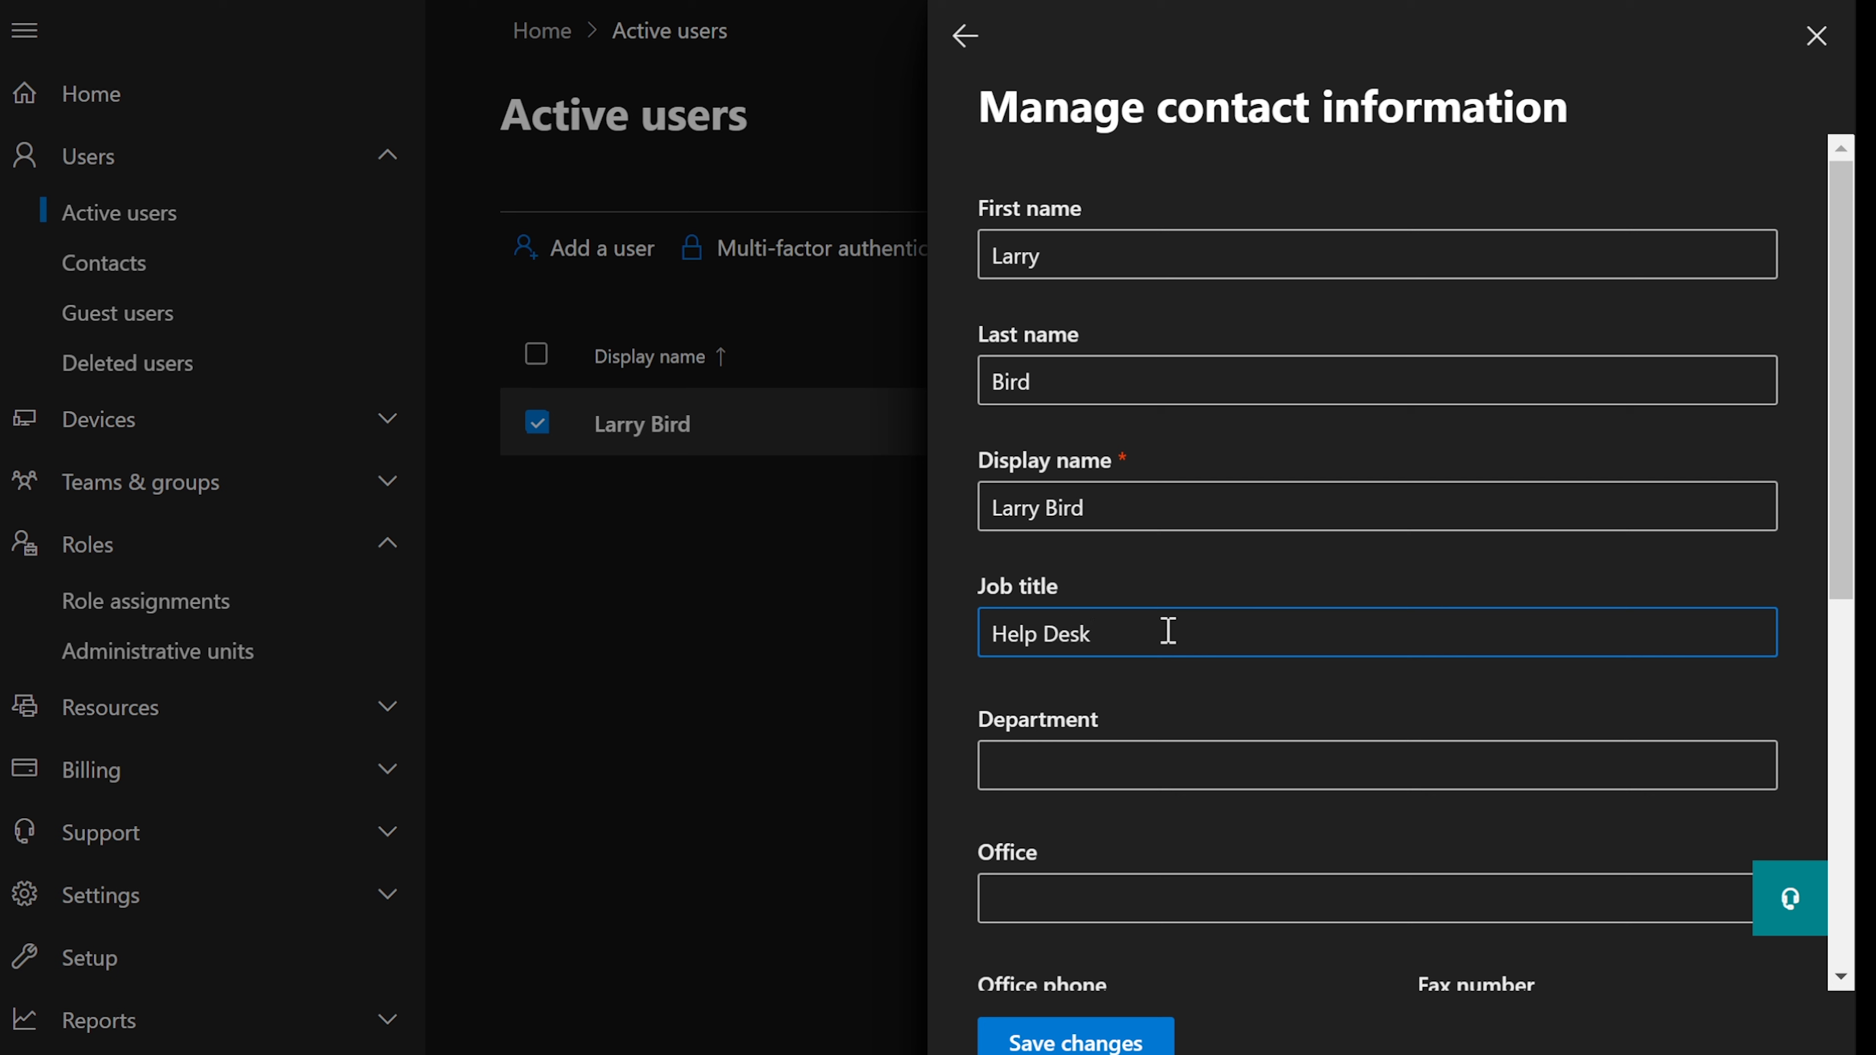
{"action": "type", "text": " Manager"}
{"action": "left_click", "coordinate": [1076, 767]}
{"action": "type", "text": "Help D"}
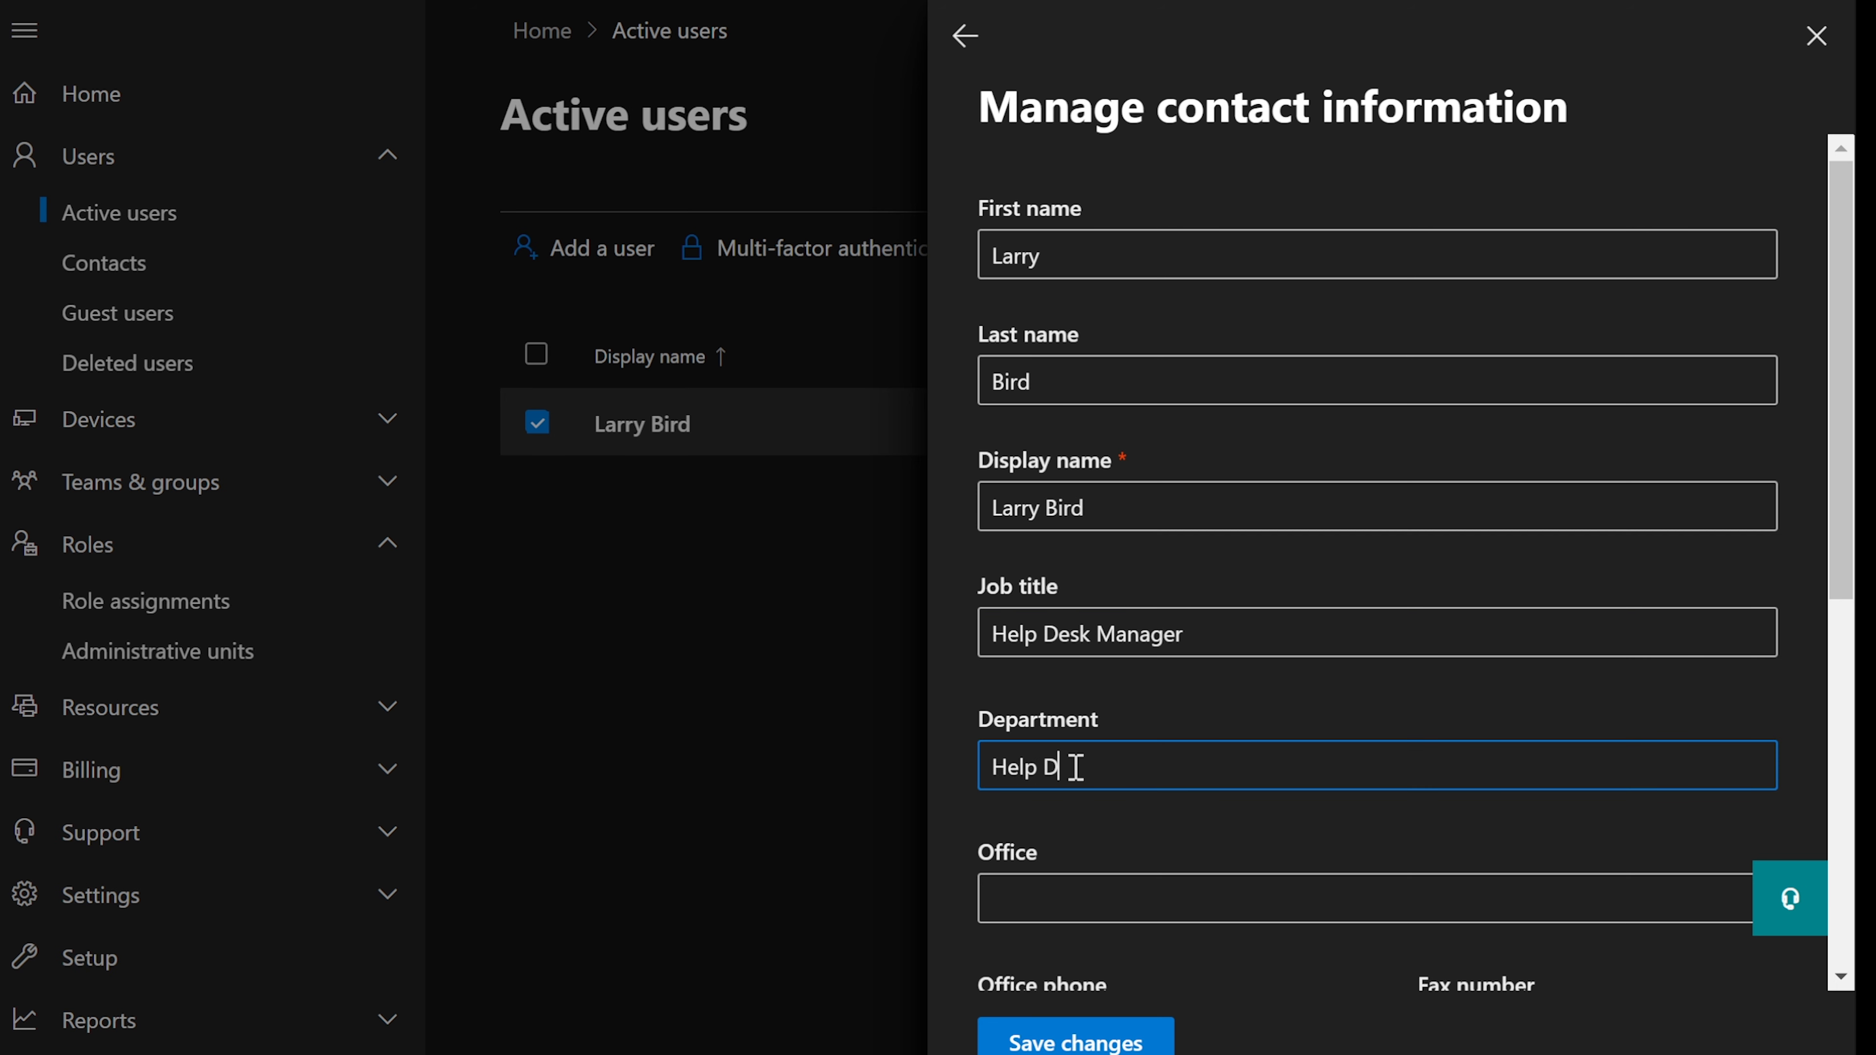
{"action": "type", "text": "esk/Finance"}
{"action": "scroll", "coordinate": [1270, 640], "scroll_direction": "down", "scroll_amount": 3}
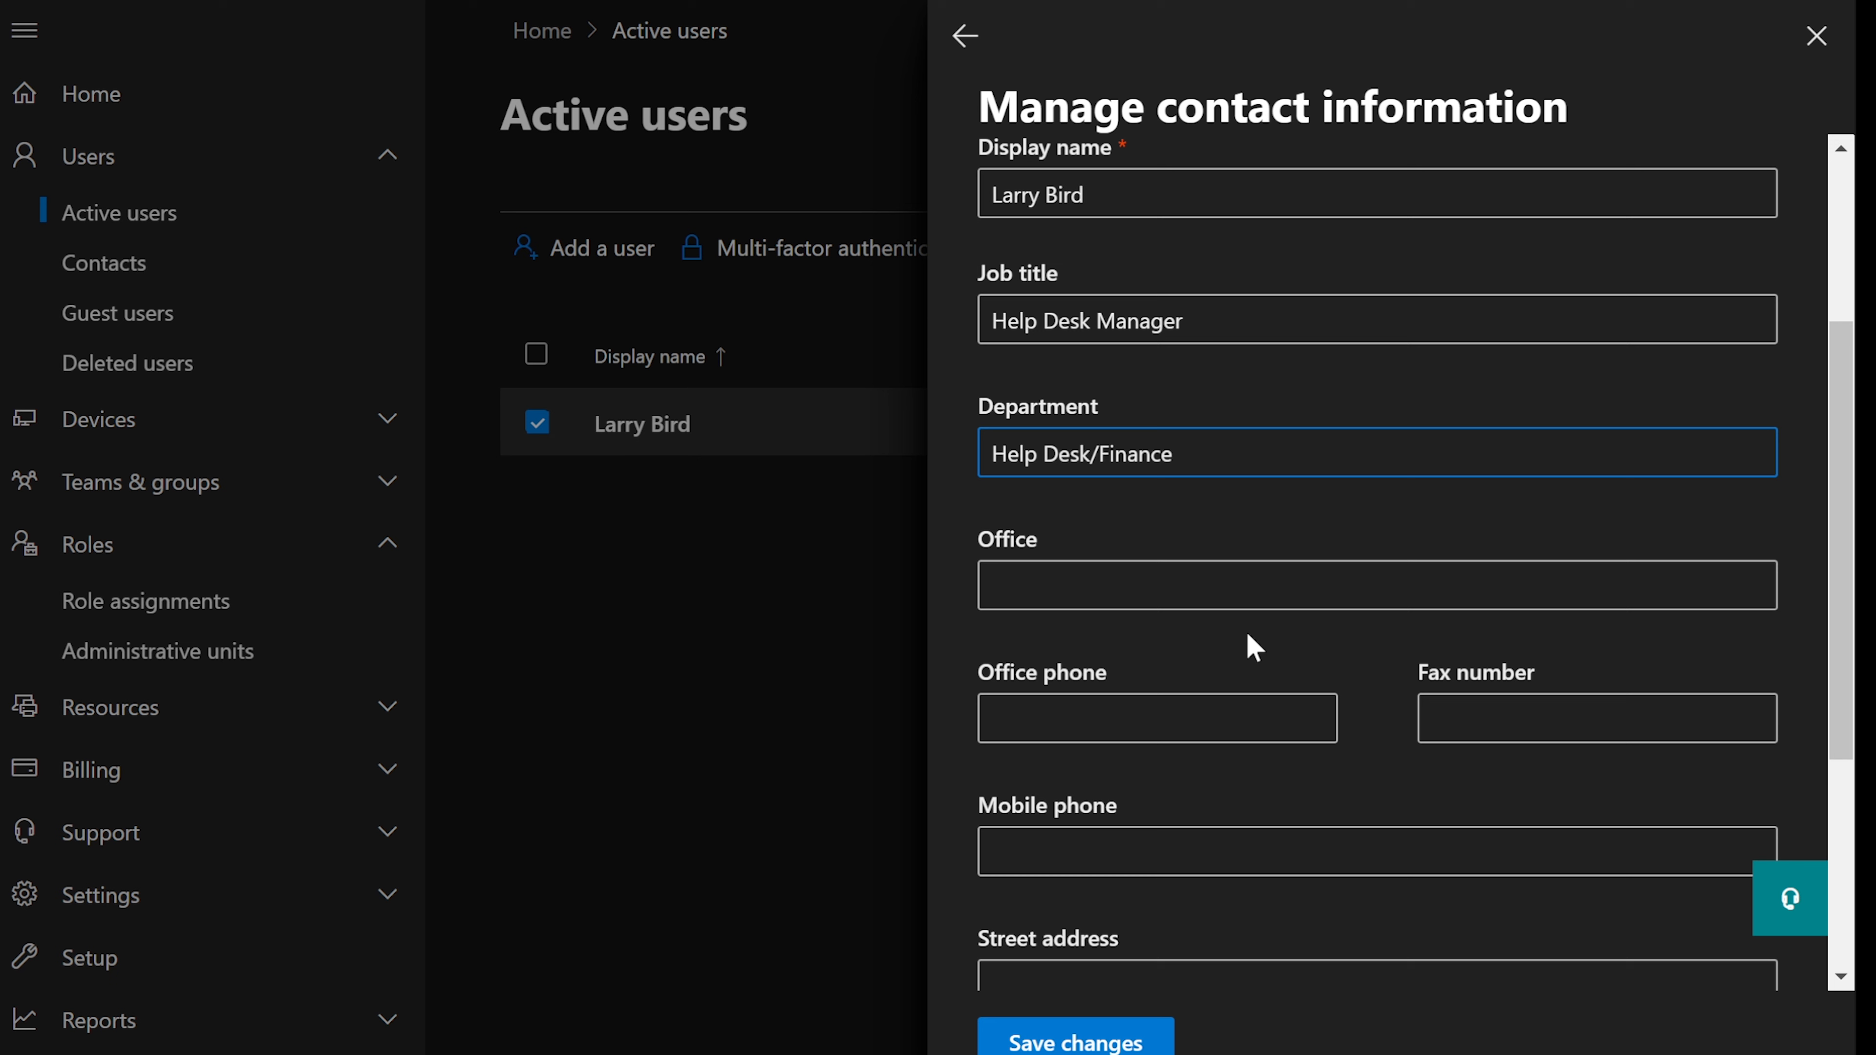
{"action": "scroll", "coordinate": [1246, 635], "scroll_direction": "down", "scroll_amount": 3}
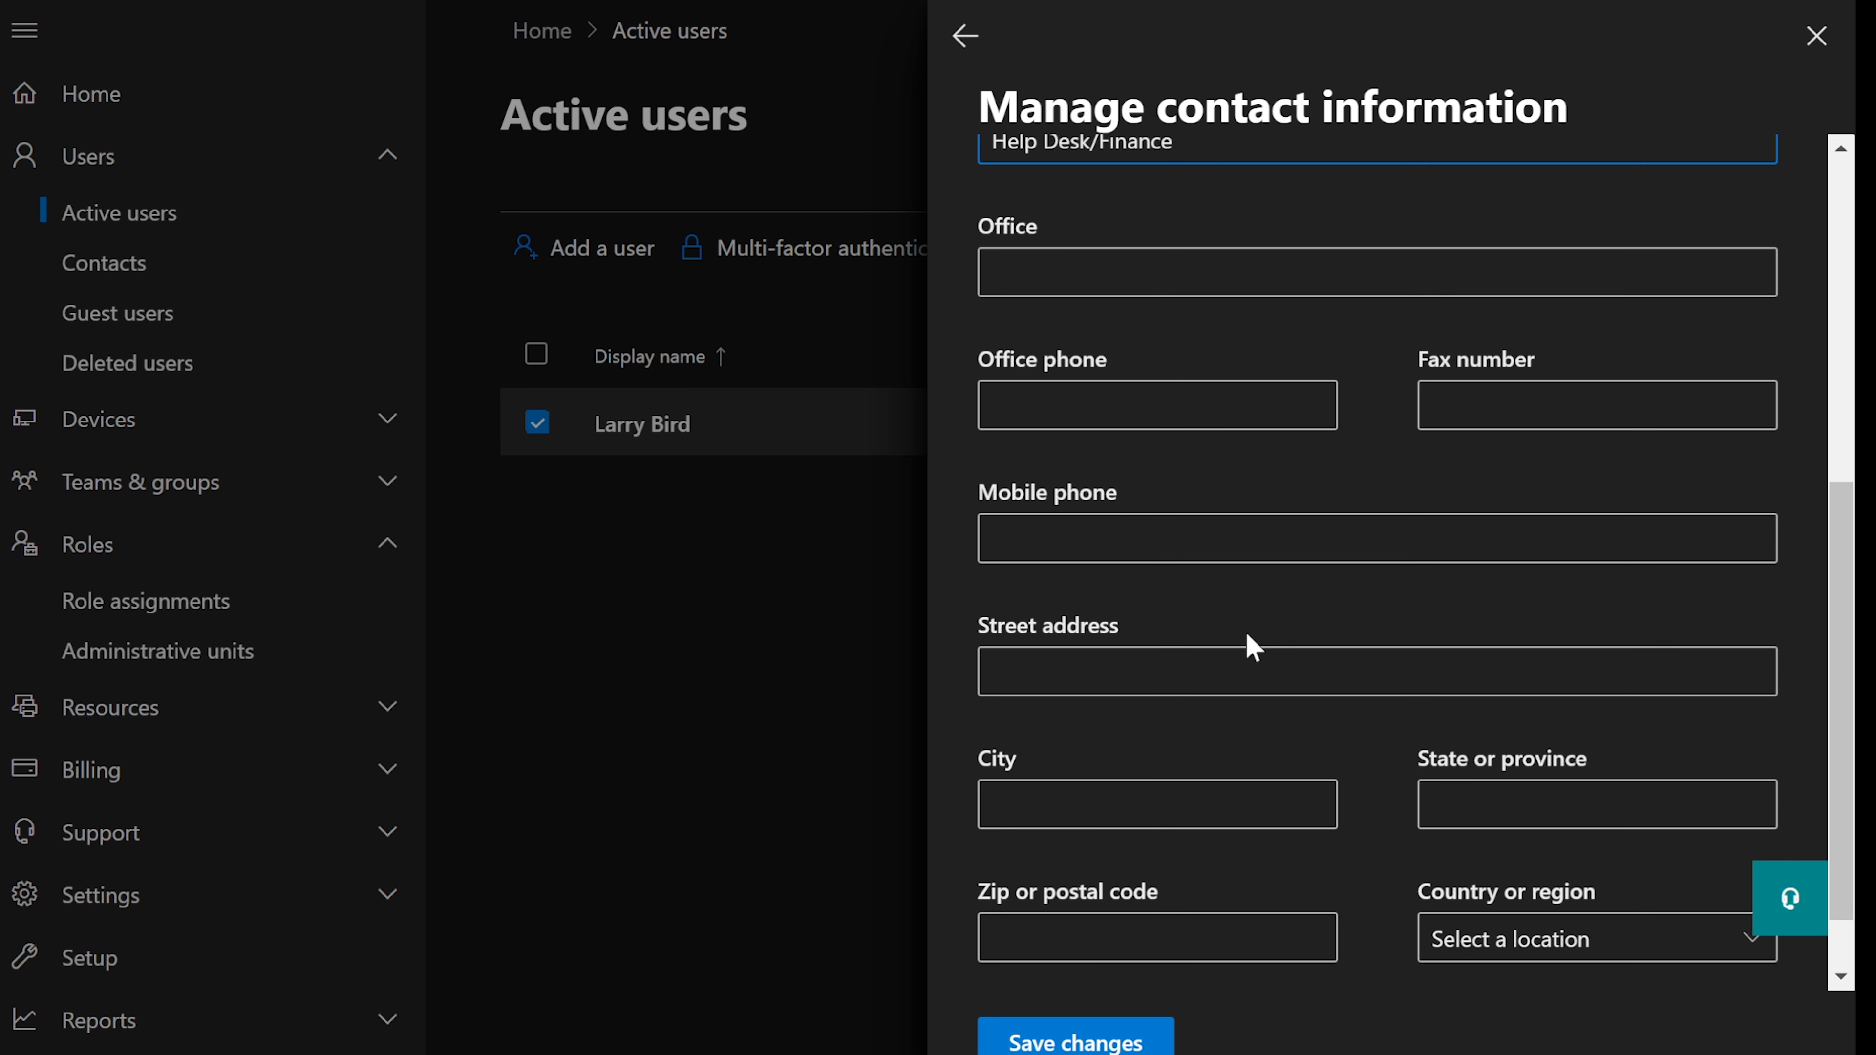
{"action": "scroll", "coordinate": [1250, 642], "scroll_direction": "down", "scroll_amount": 1}
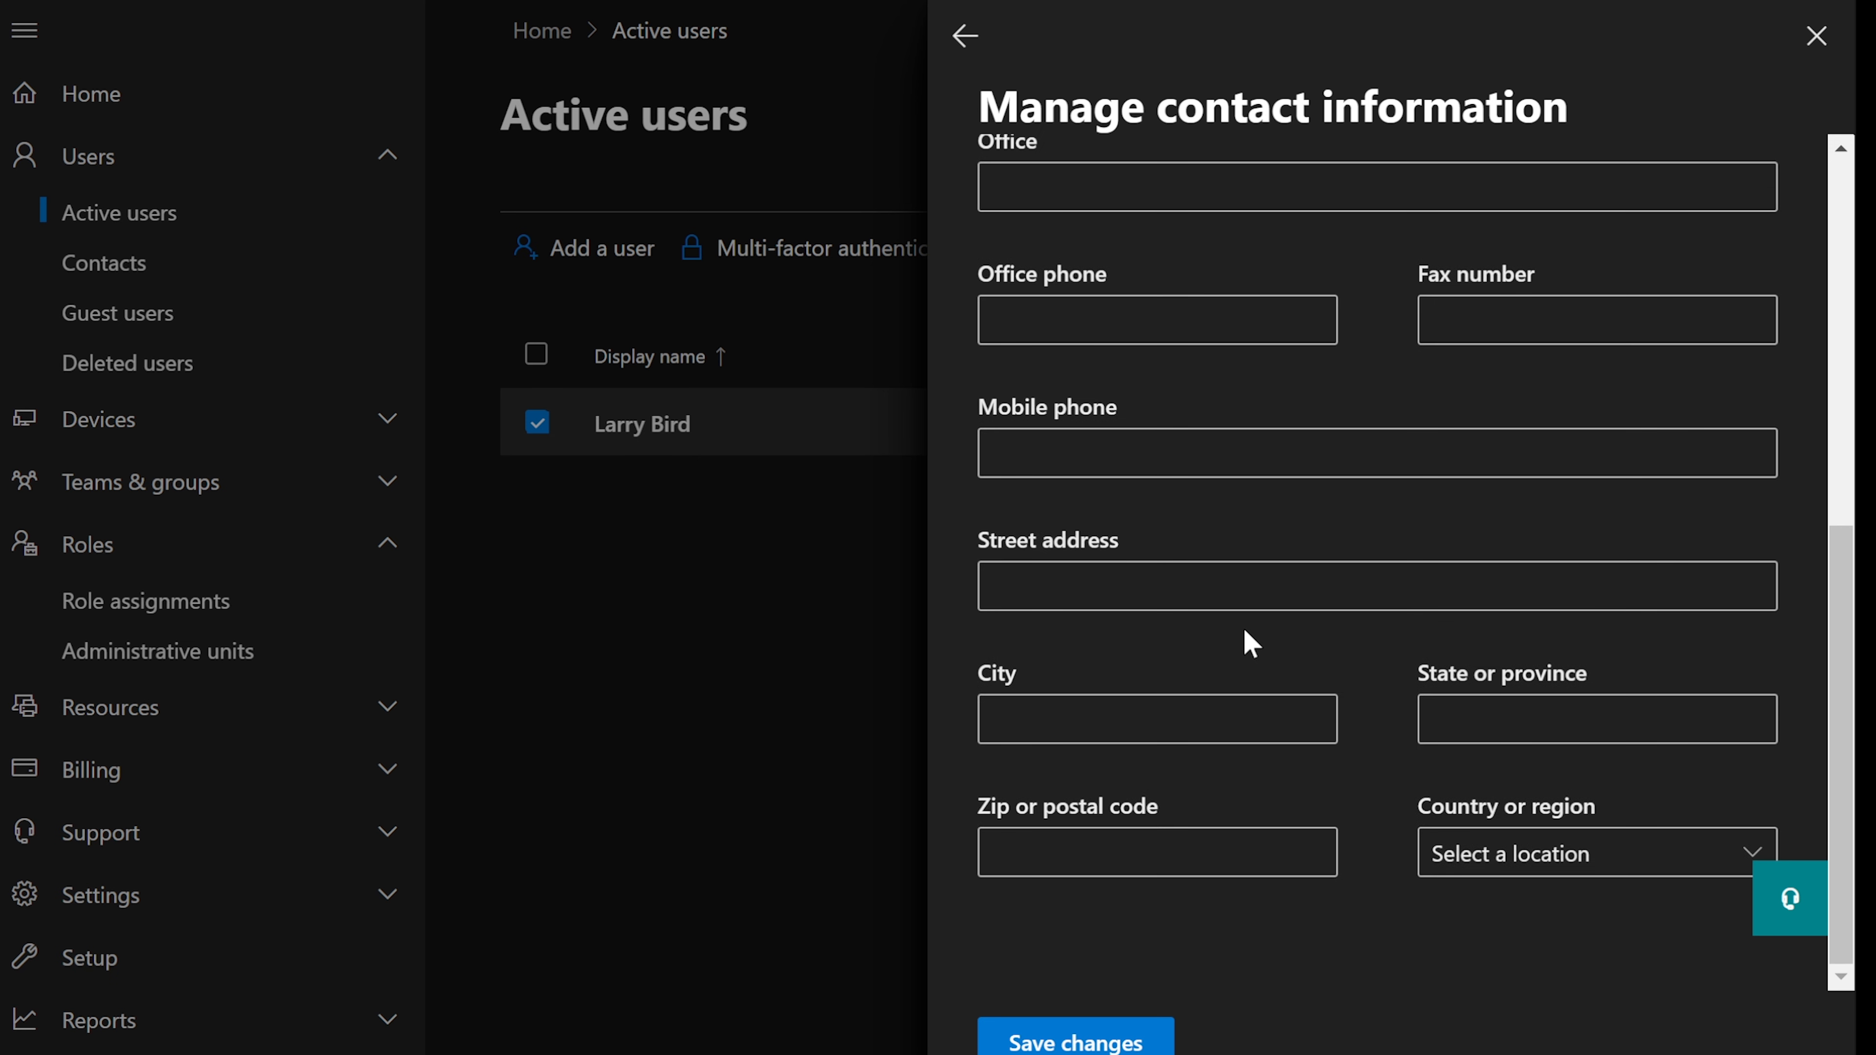
{"action": "scroll", "coordinate": [1248, 637], "scroll_direction": "up", "scroll_amount": 5}
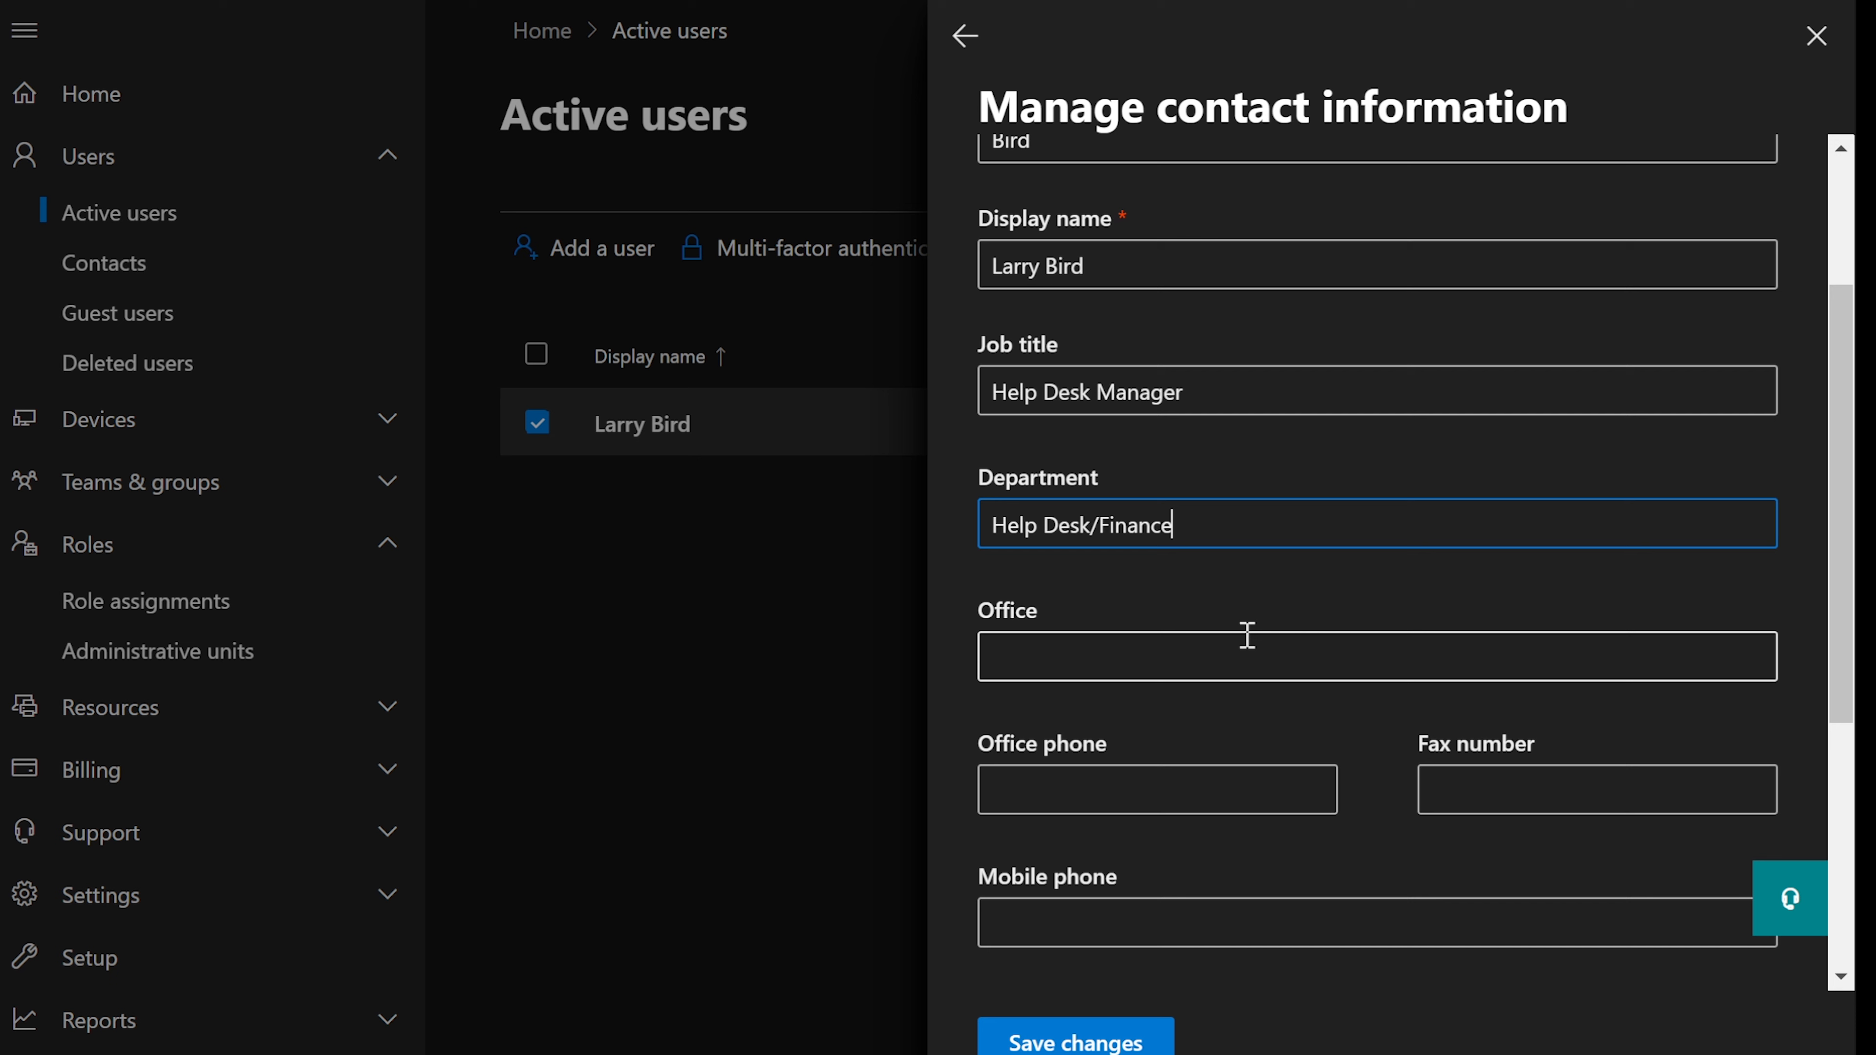
- Enter the office address in the Office field and the user's office phone number
{"action": "left_click", "coordinate": [1244, 648]}
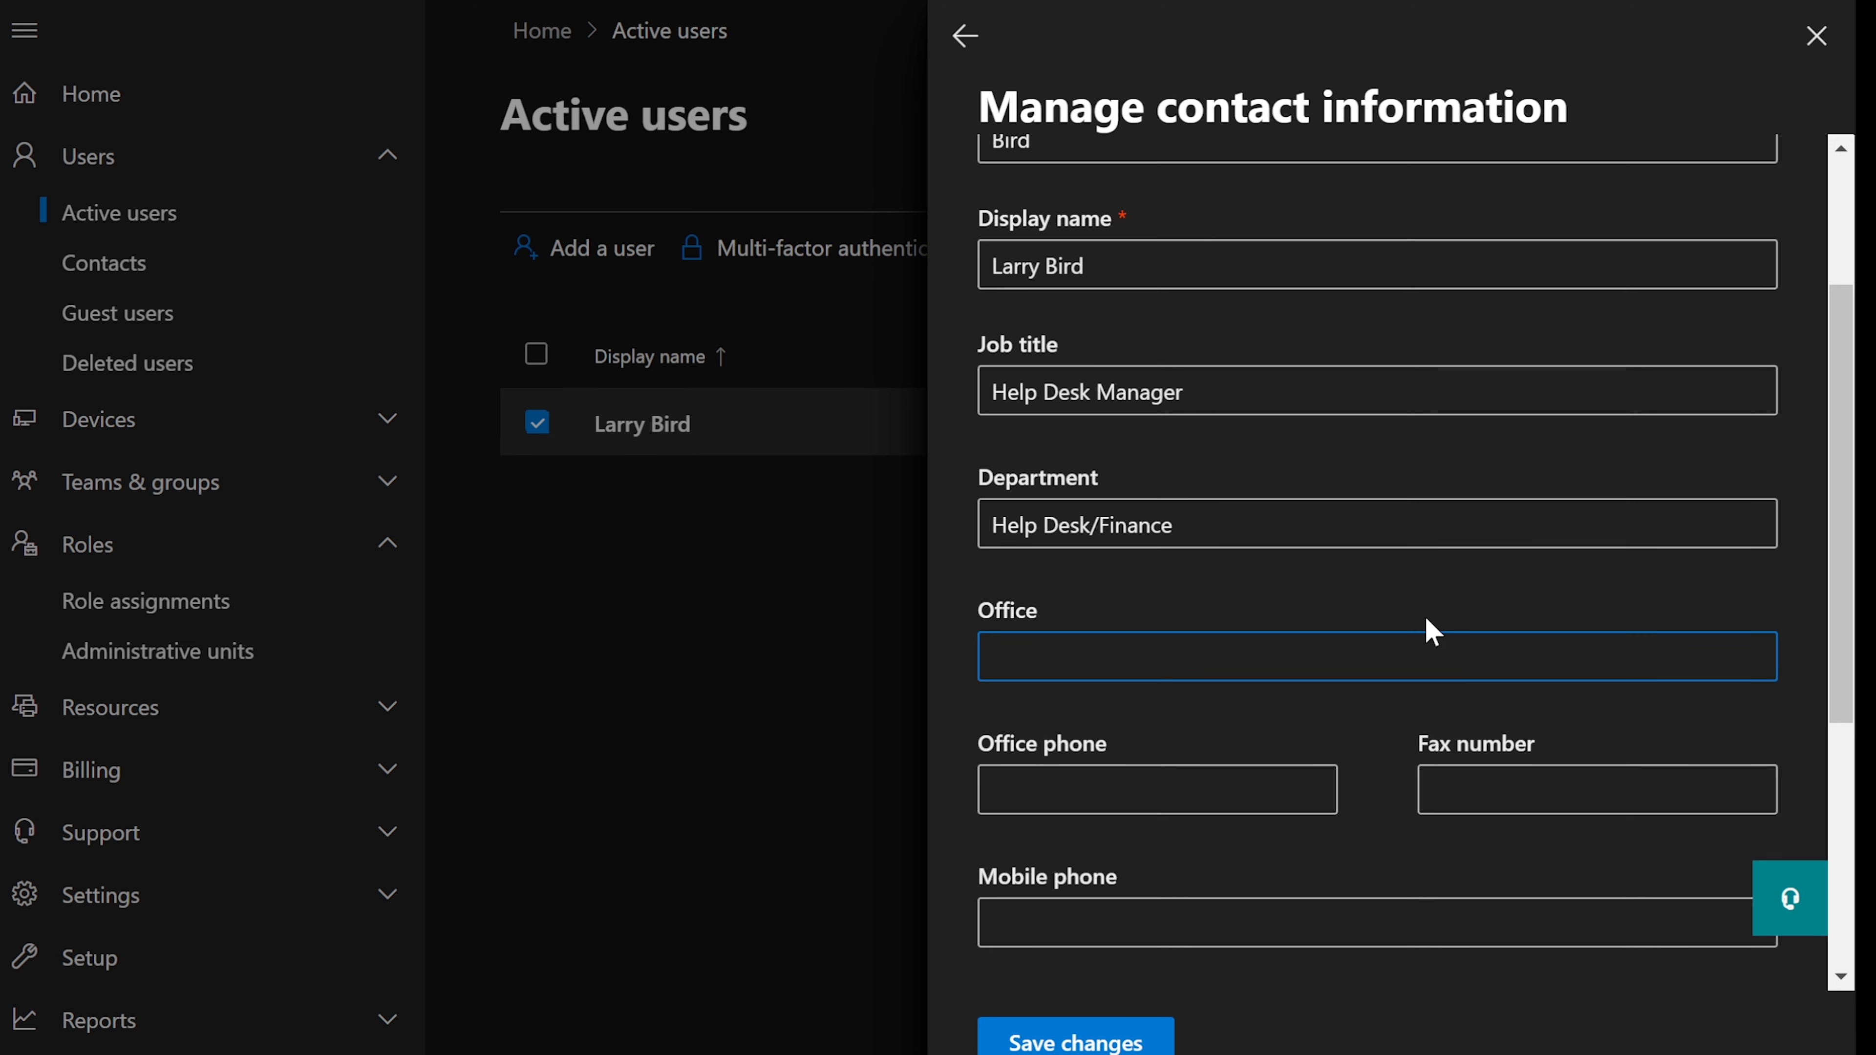
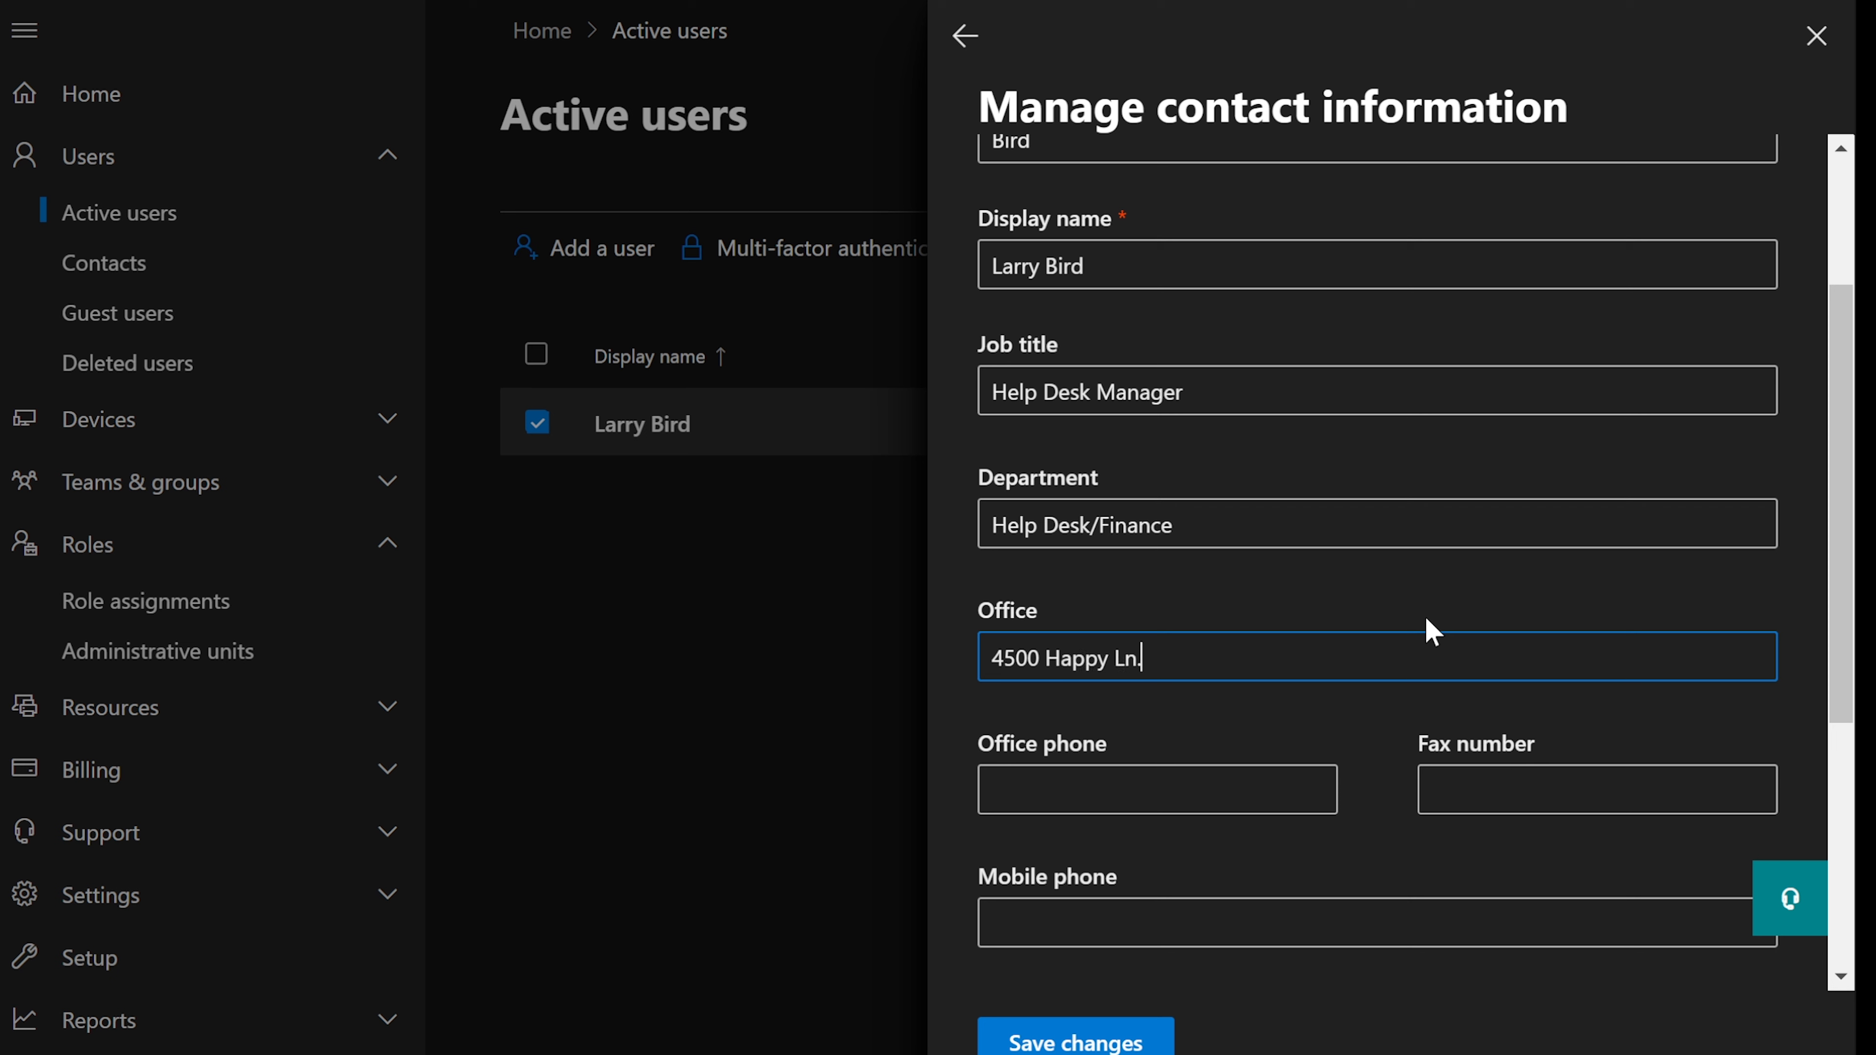
{"action": "key", "text": "Tab"}
{"action": "type", "text": "55"}
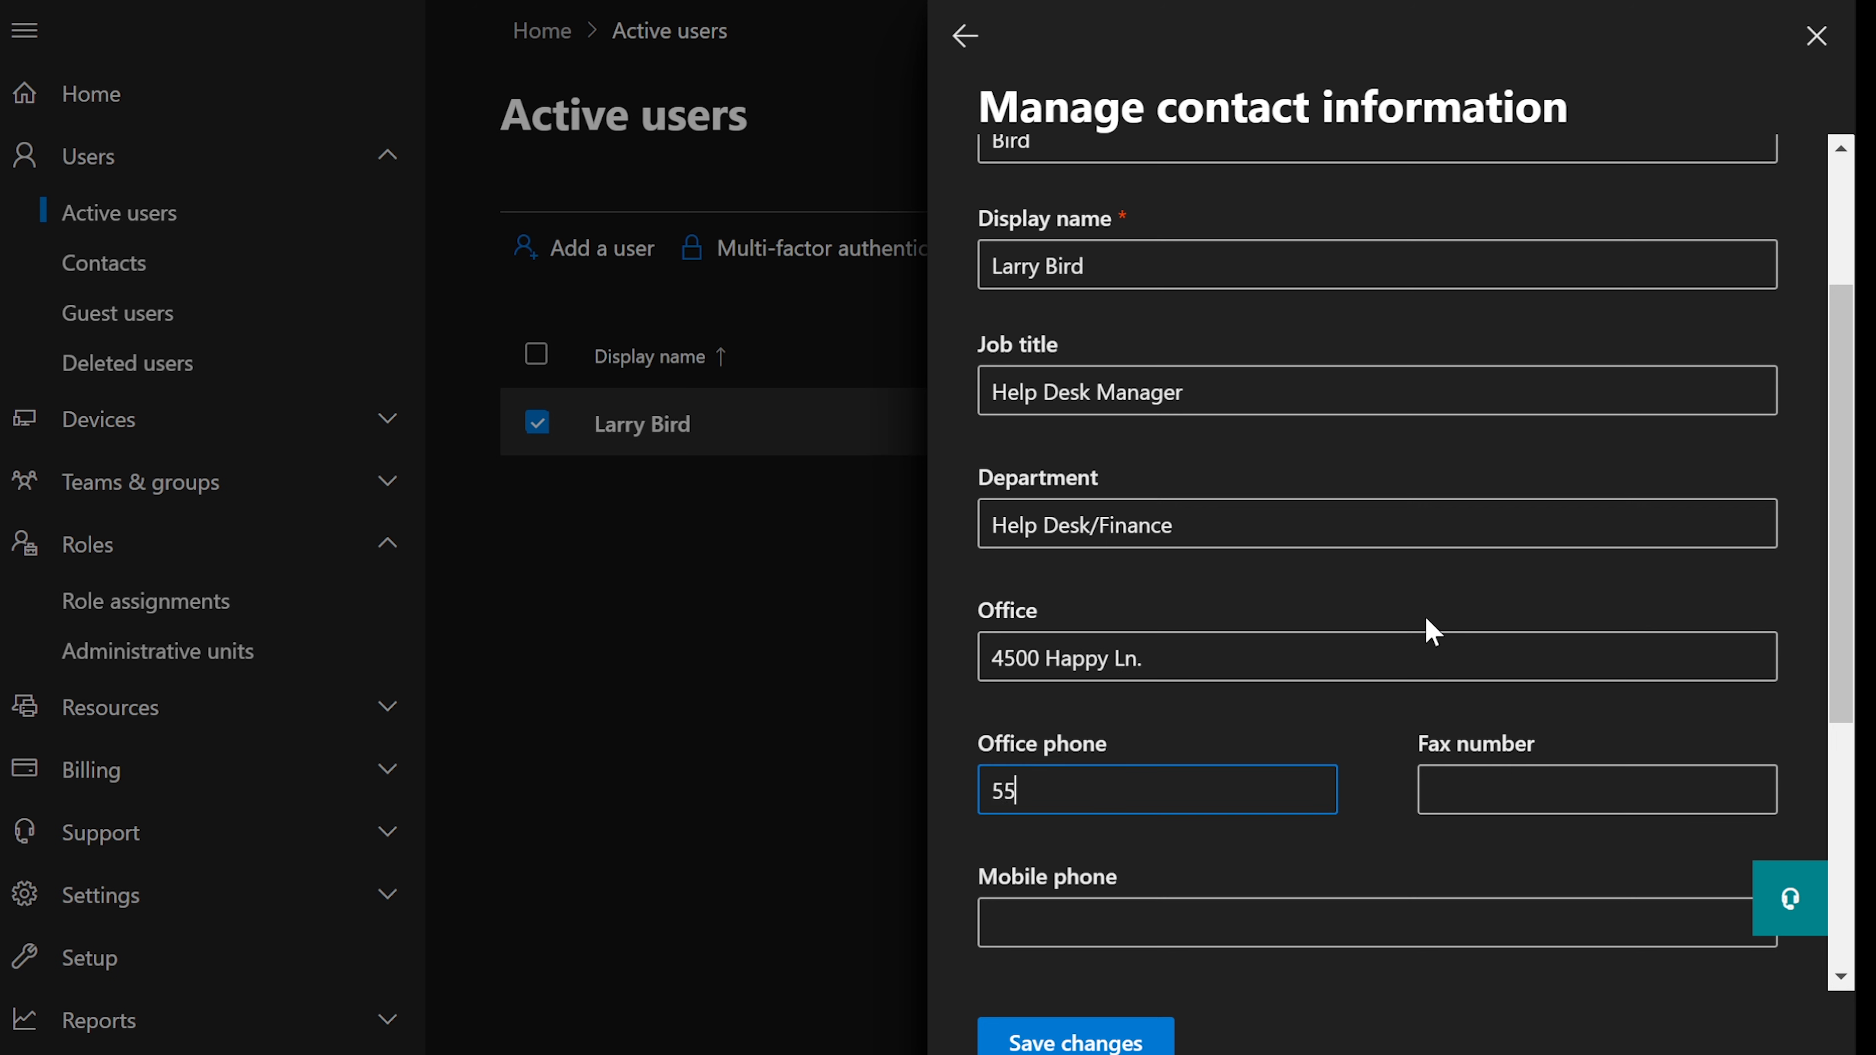
{"action": "type", "text": "-55-555-5555"}
{"action": "scroll", "coordinate": [1431, 631], "scroll_direction": "down", "scroll_amount": 5}
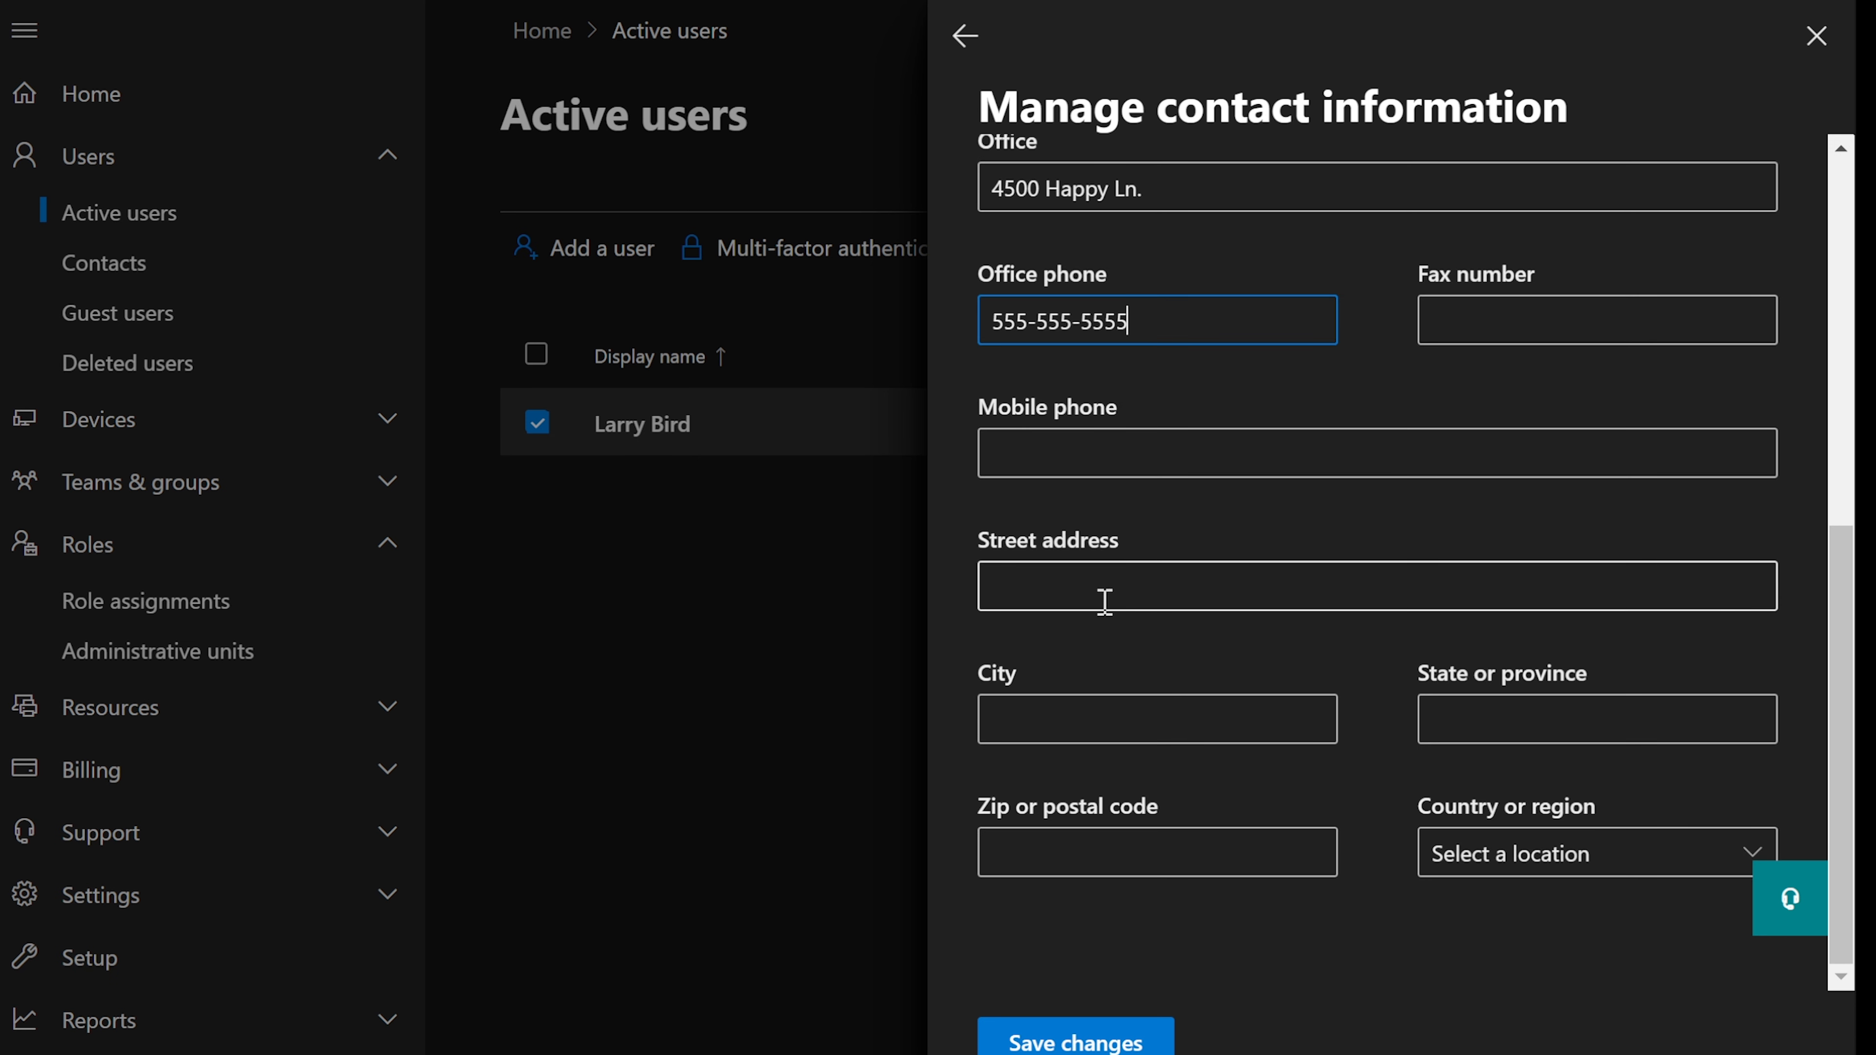
- Copy the Office text into Street address and begin overwriting Office with 6500
{"action": "left_click", "coordinate": [1115, 595]}
{"action": "scroll", "coordinate": [1149, 443], "scroll_direction": "up", "scroll_amount": 2}
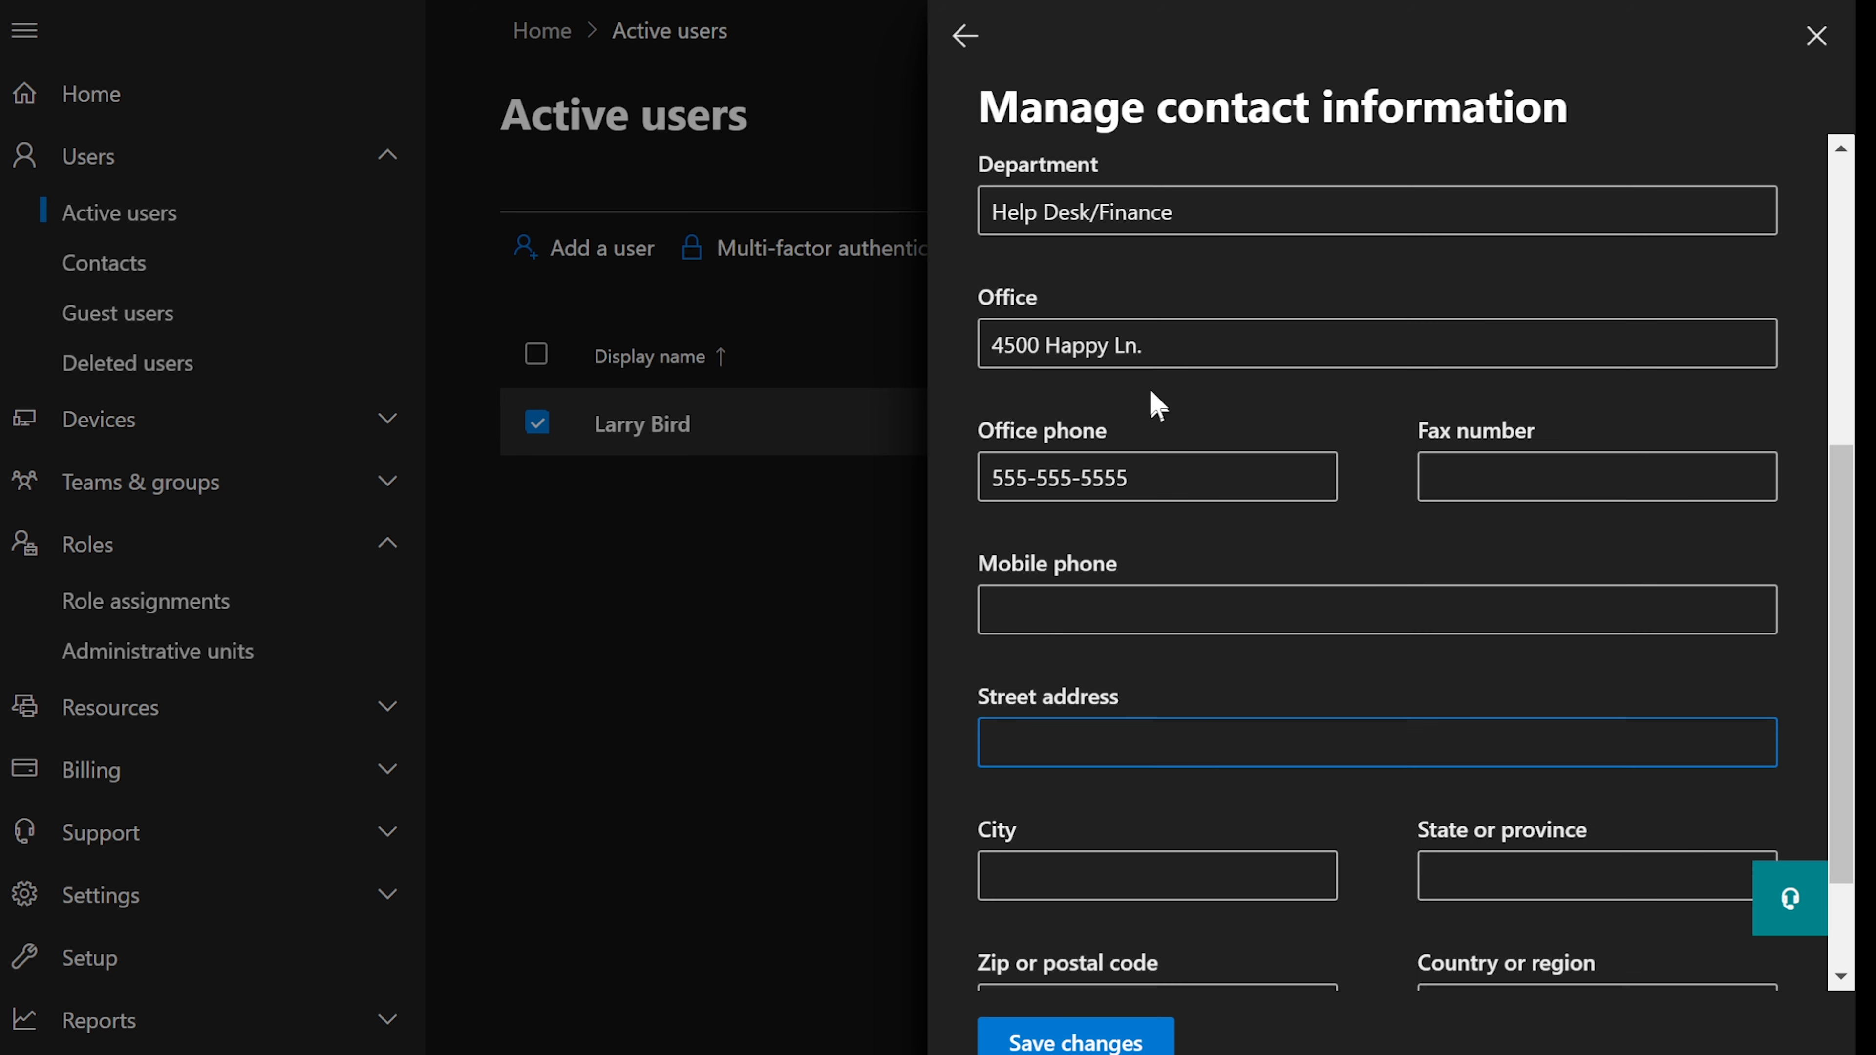
{"action": "left_click_drag", "start_coordinate": [1143, 346], "coordinate": [941, 346]}
{"action": "right_click", "coordinate": [1055, 355]}
{"action": "left_click", "coordinate": [1230, 487]}
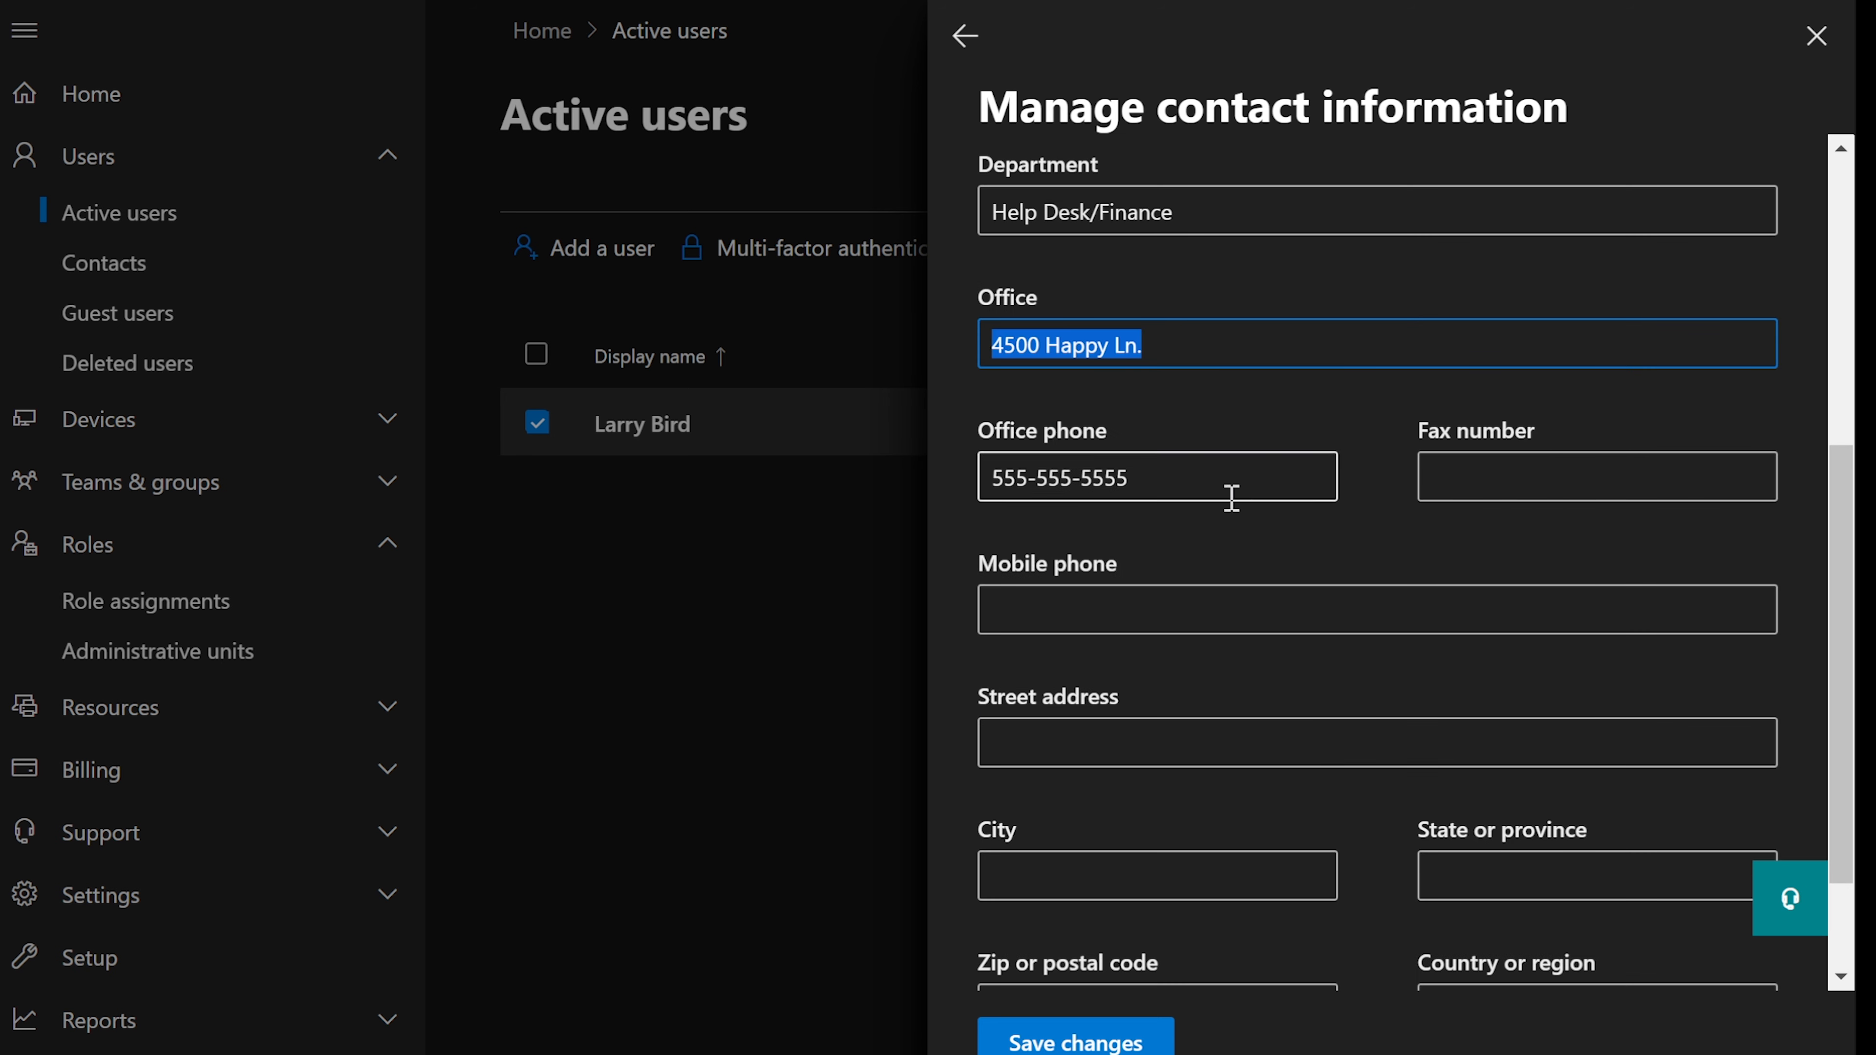
{"action": "left_click", "coordinate": [1149, 735]}
{"action": "key", "text": "ctrl+v"}
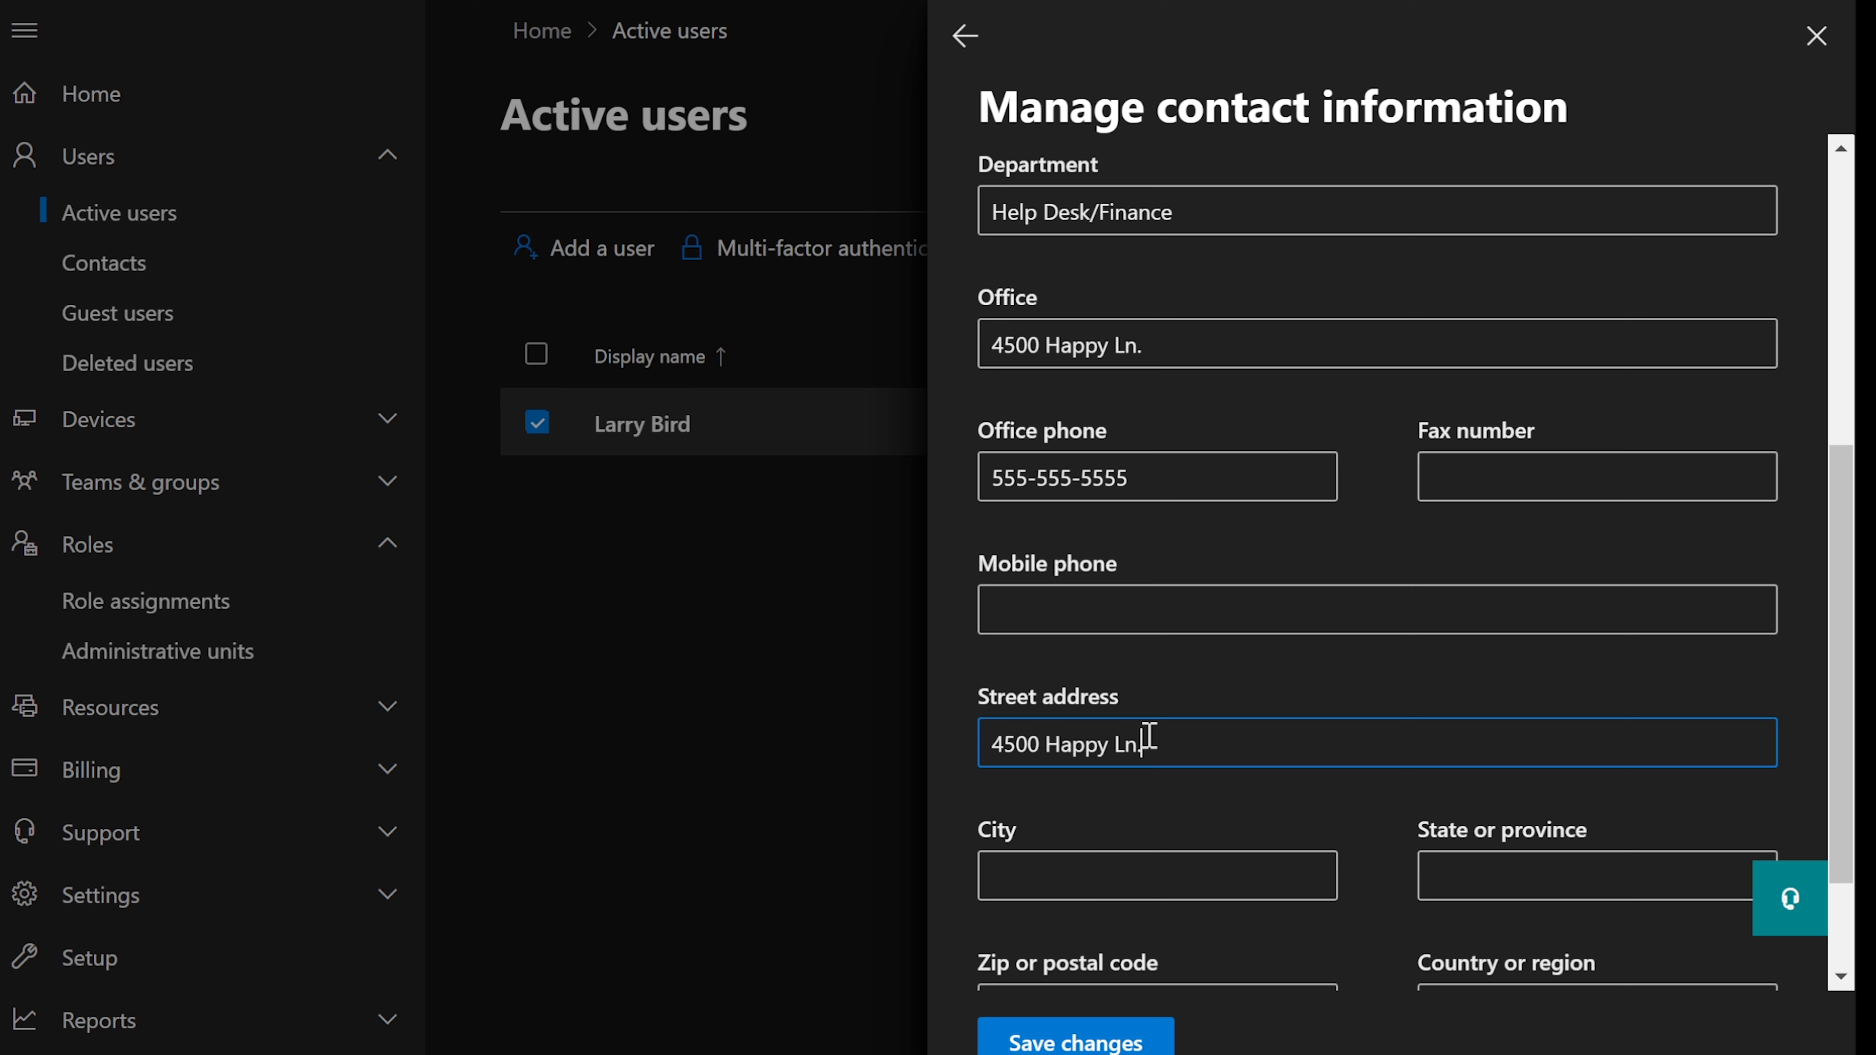
{"action": "left_click_drag", "start_coordinate": [1152, 345], "coordinate": [850, 327]}
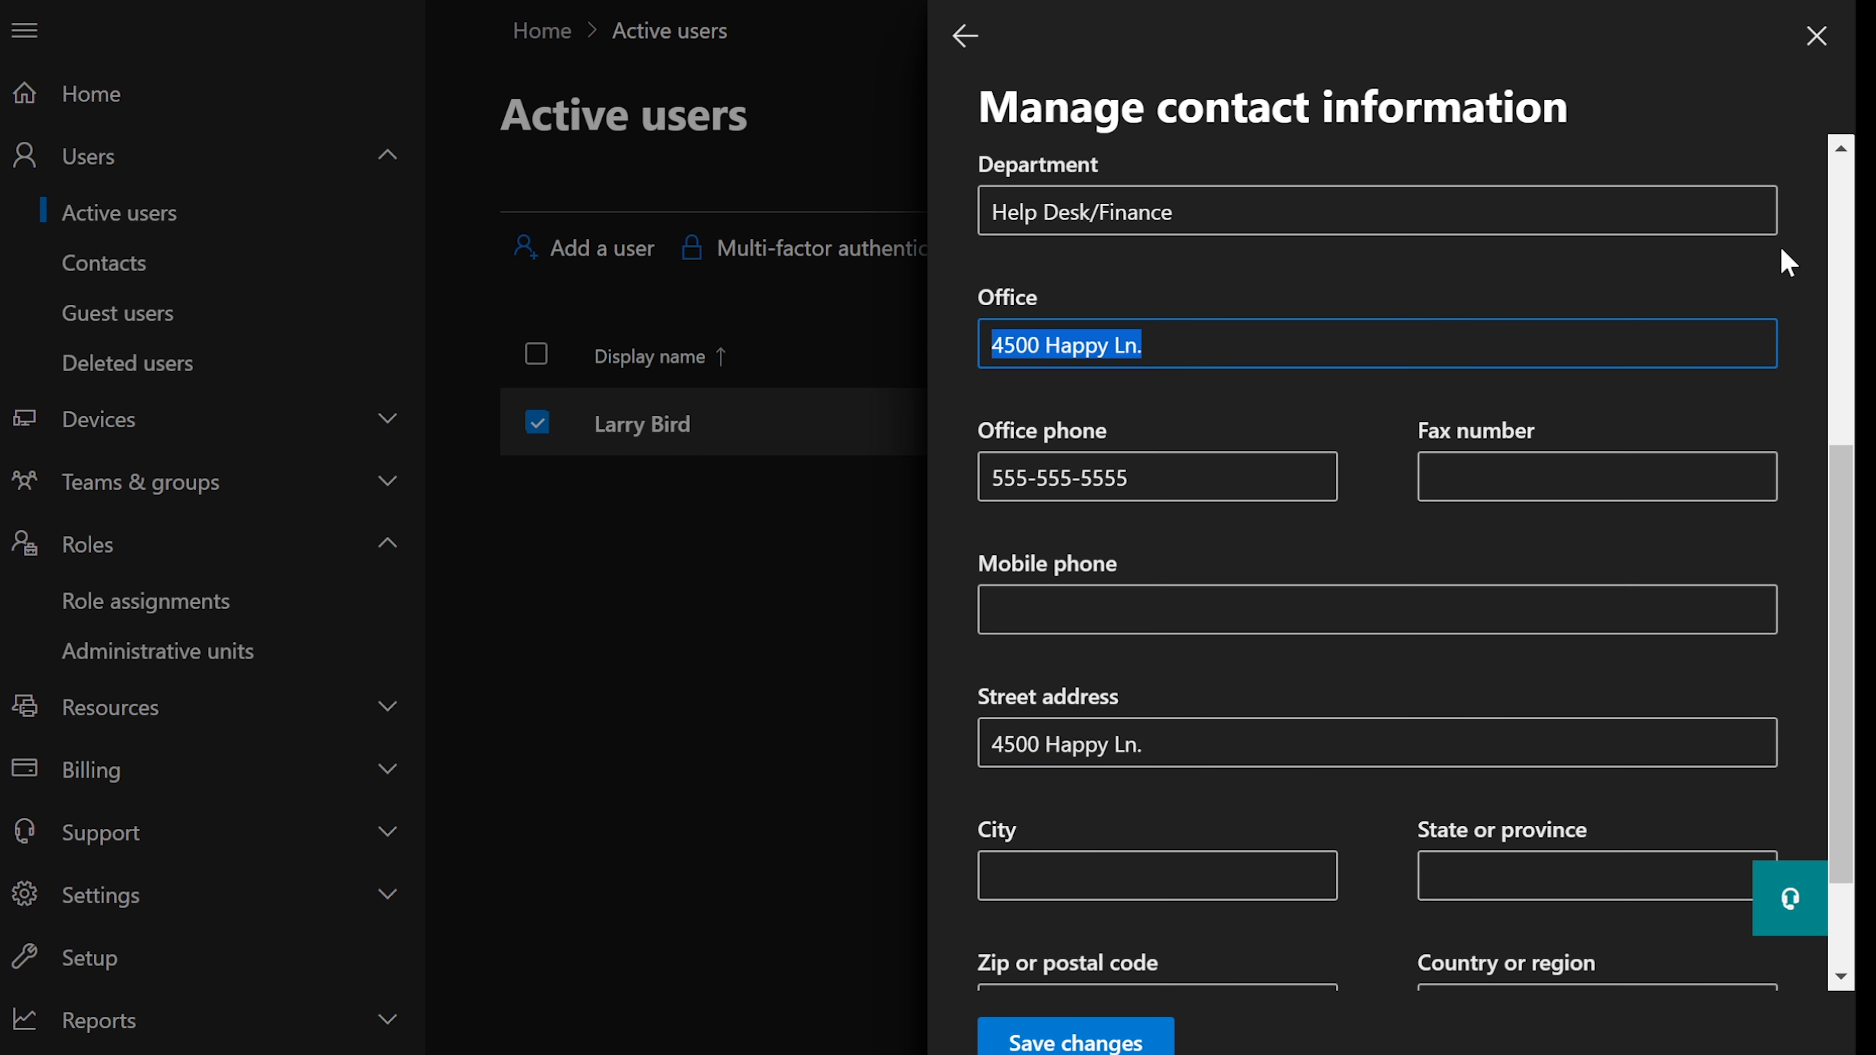
{"action": "type", "text": "6500"}
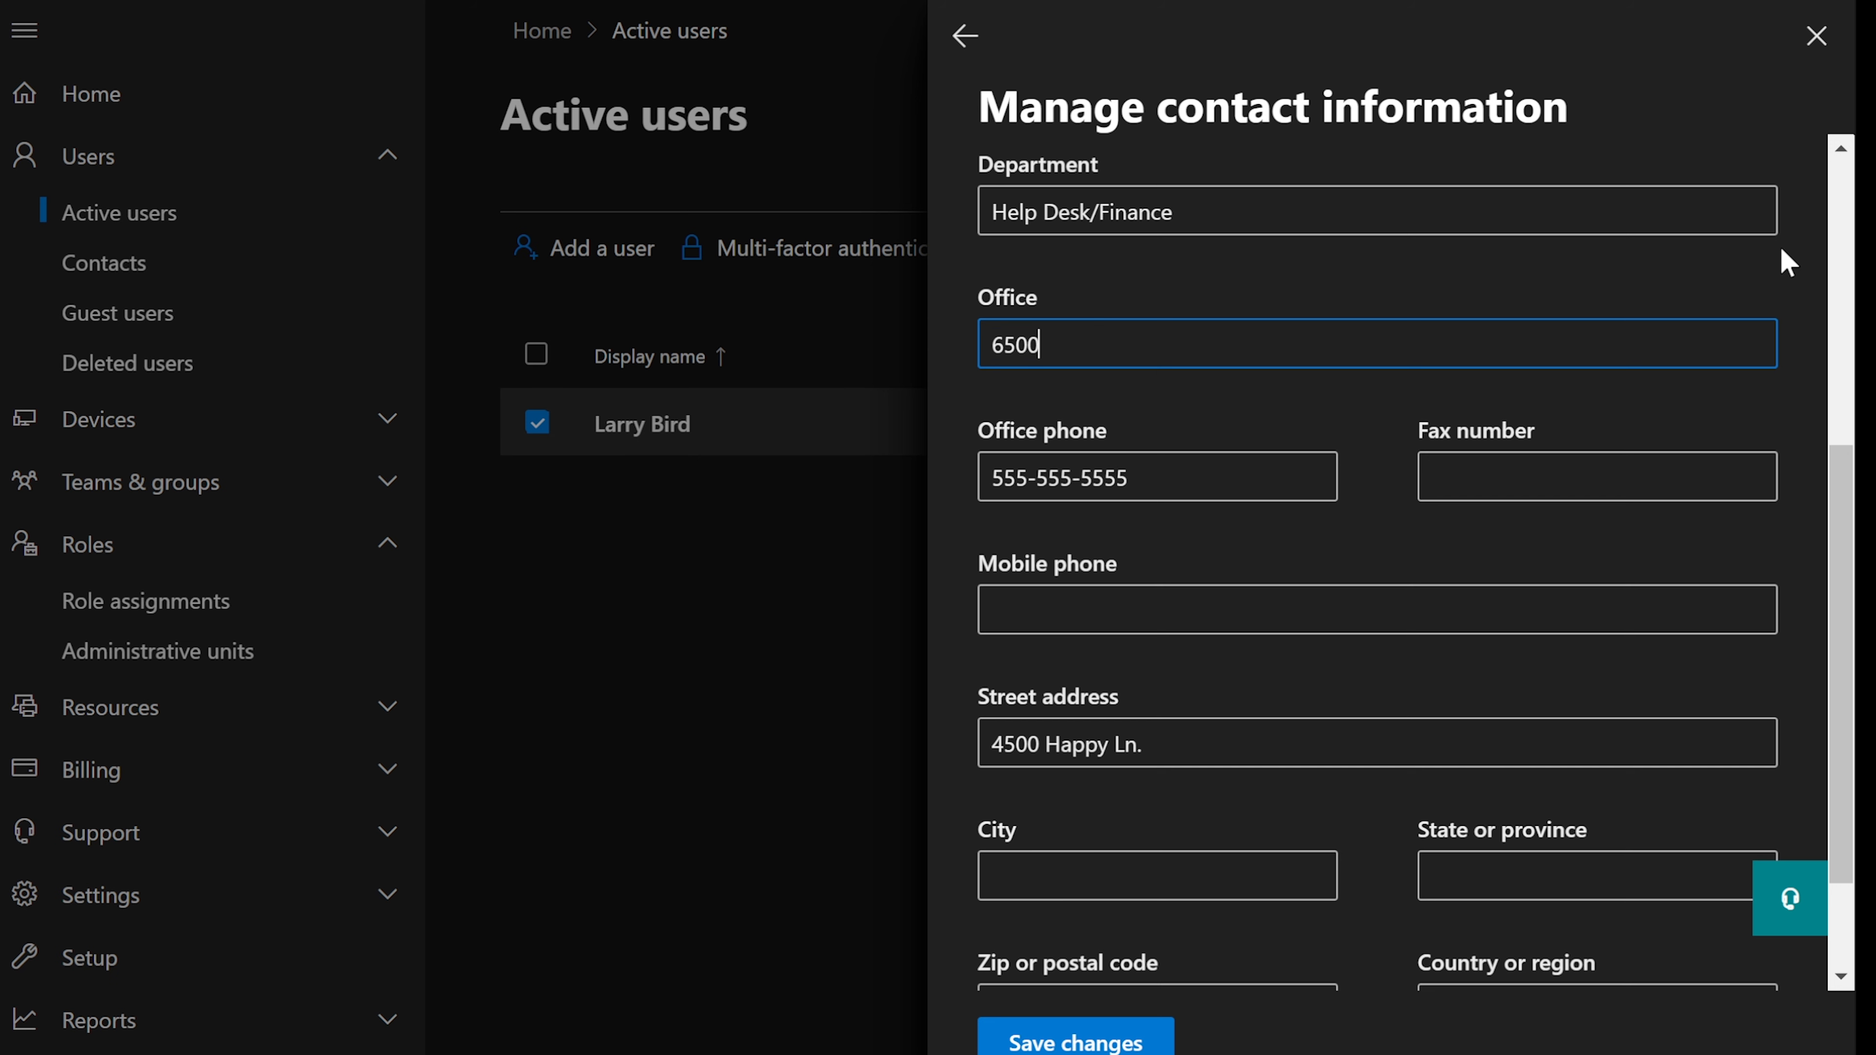
- Set City to New York, country to United States, and save the contact details
{"action": "scroll", "coordinate": [1180, 859], "scroll_direction": "down", "scroll_amount": 2}
{"action": "left_click", "coordinate": [1191, 716]}
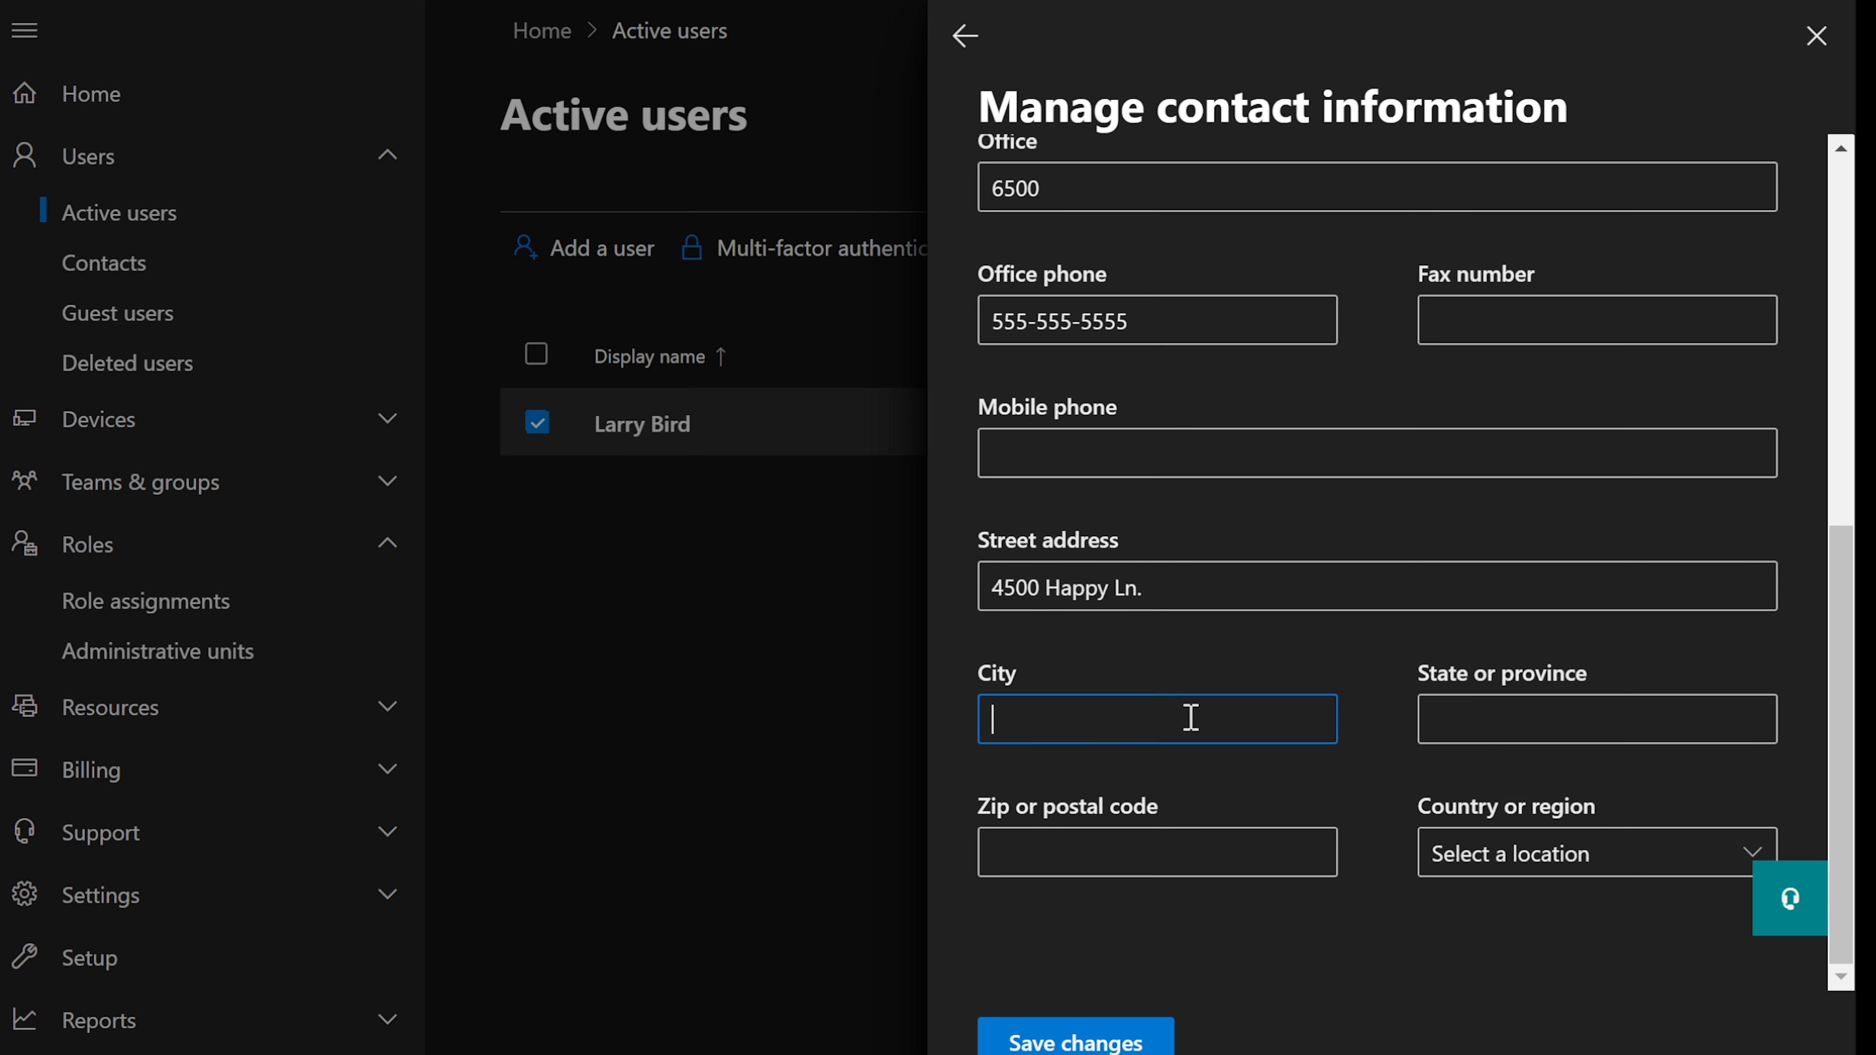
{"action": "type", "text": "New York"}
{"action": "key", "text": "Tab"}
{"action": "key", "text": "Tab"}
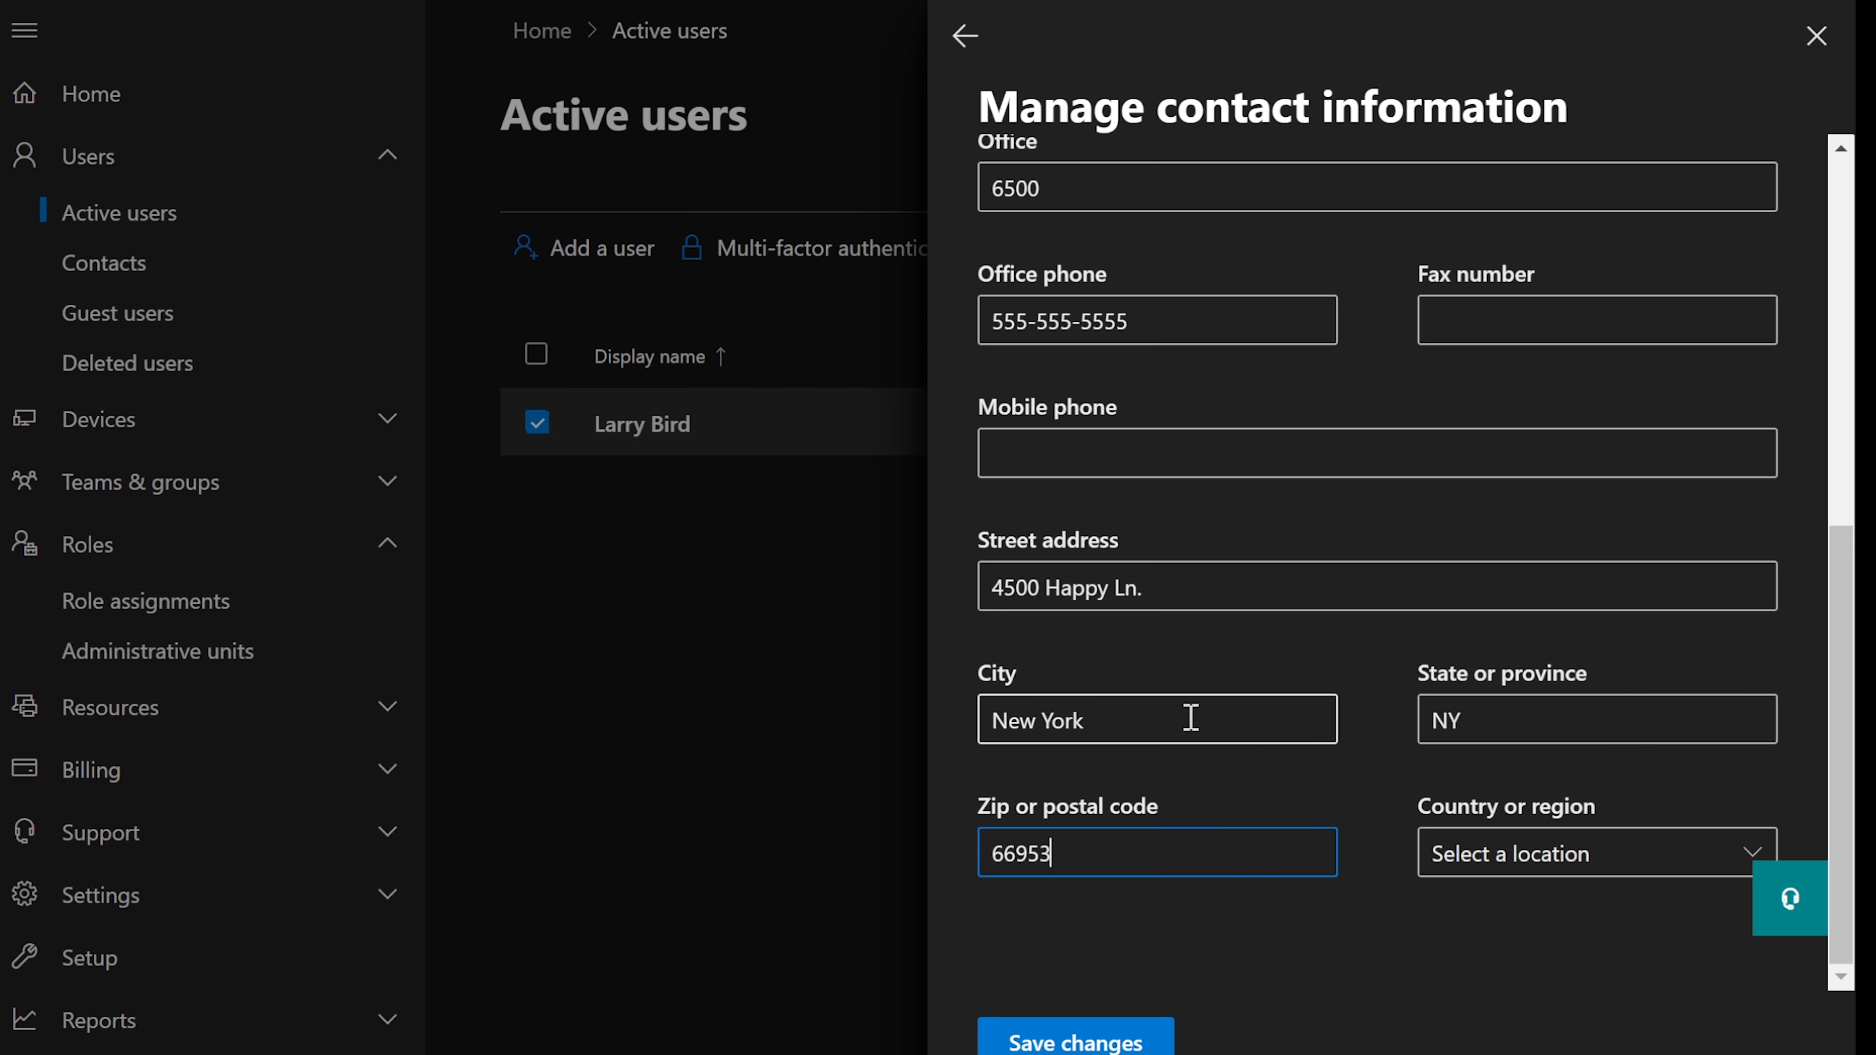
{"action": "left_click", "coordinate": [1513, 848]}
{"action": "left_click", "coordinate": [1743, 851]}
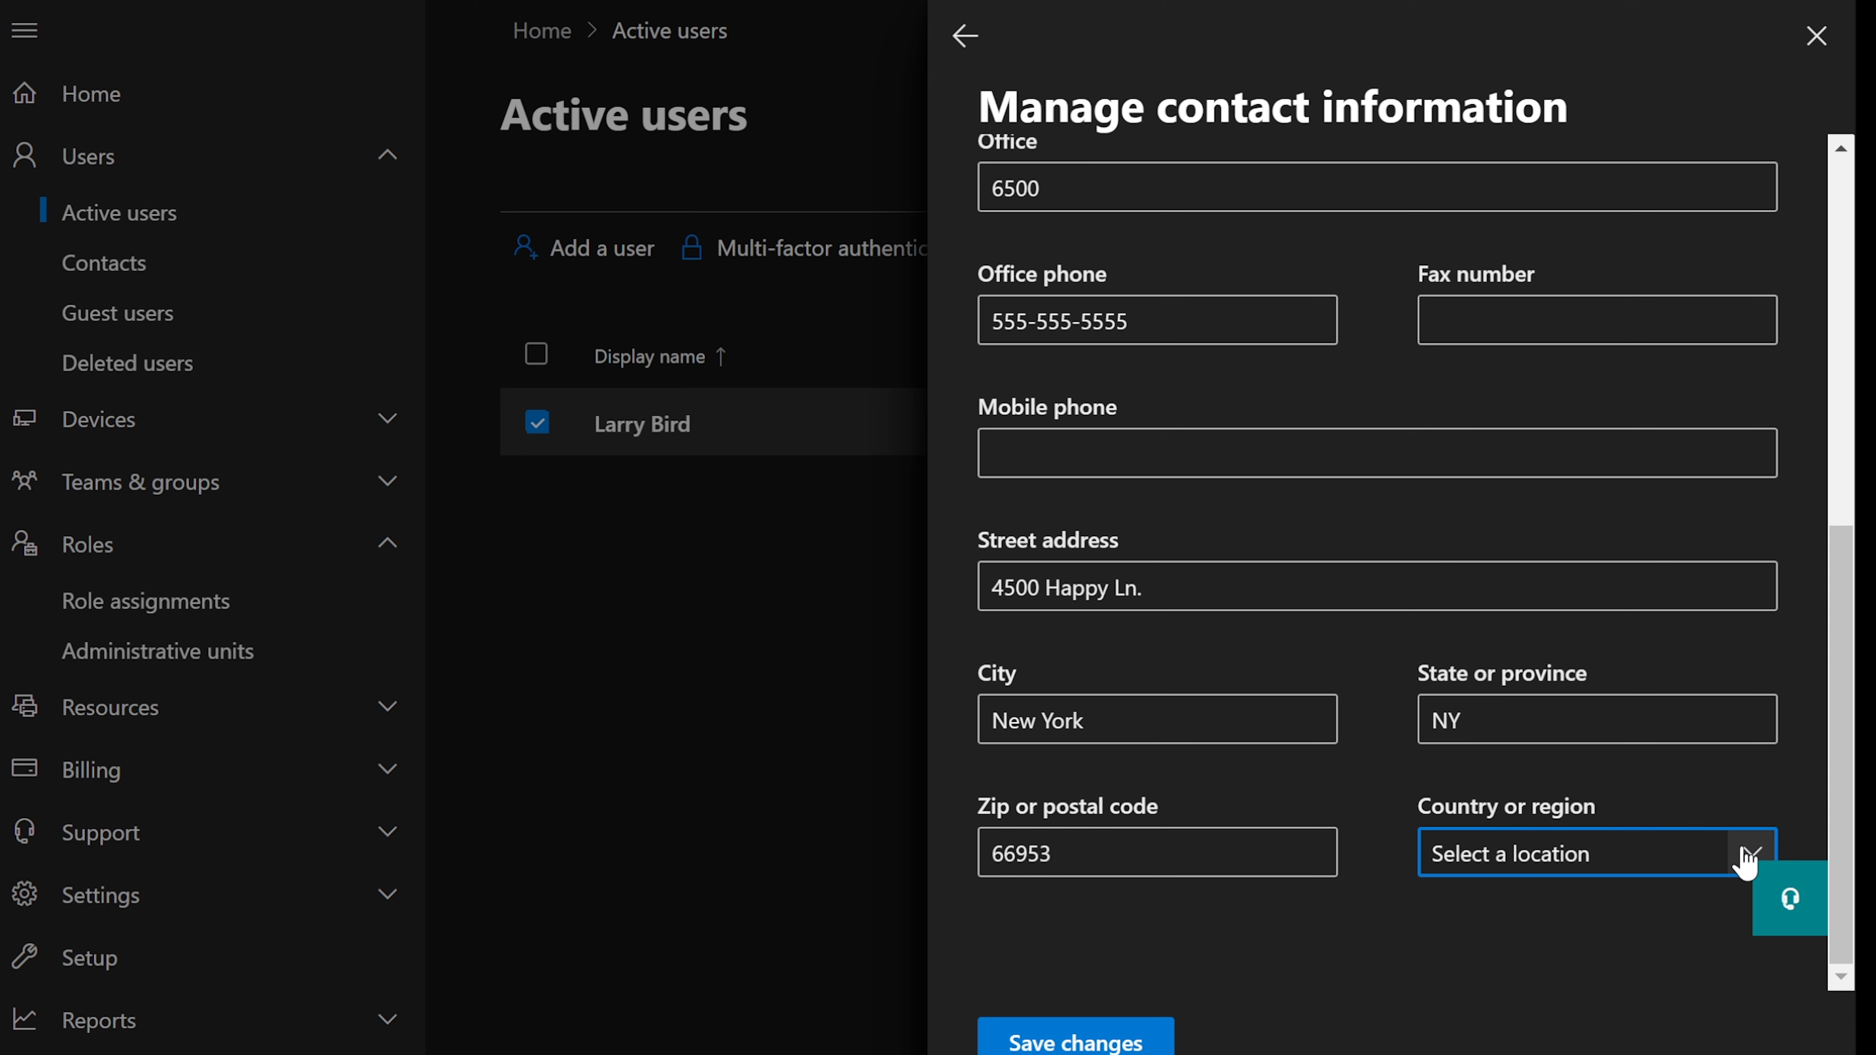
{"action": "left_click", "coordinate": [1042, 3]}
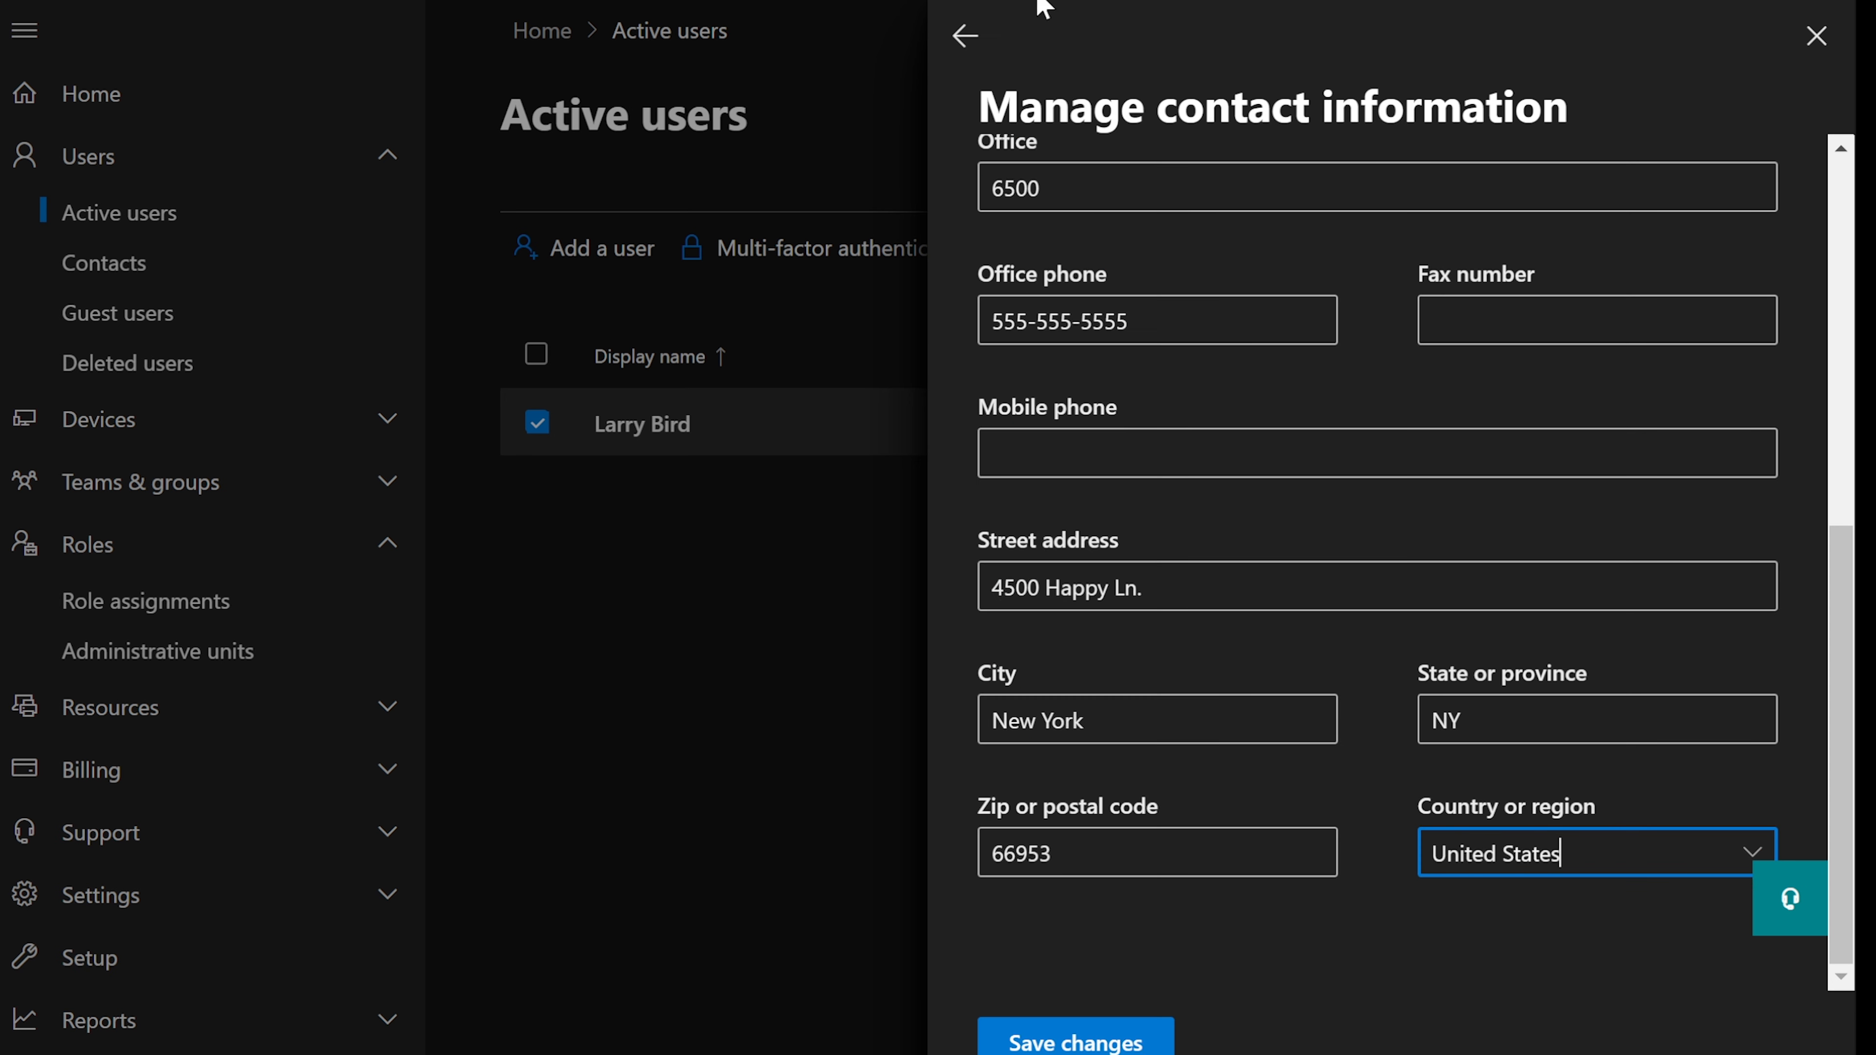
{"action": "left_click", "coordinate": [1098, 1044]}
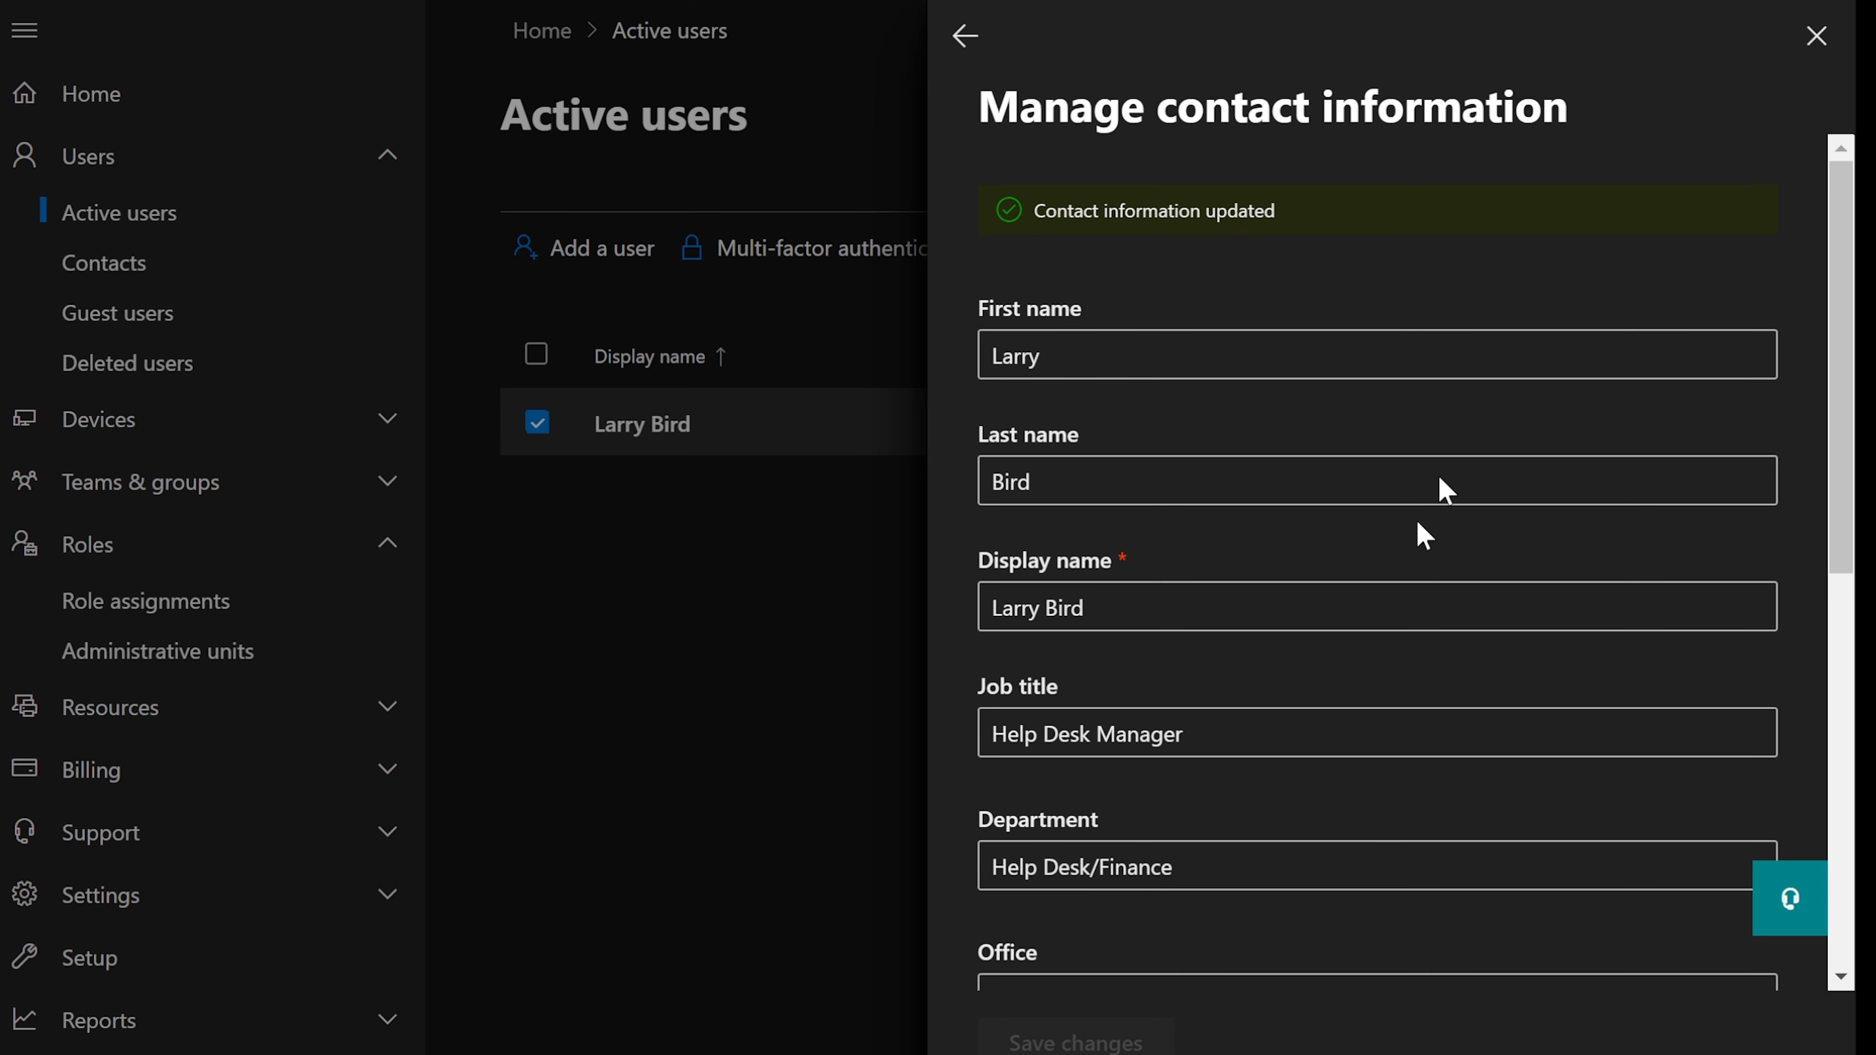
- Review the user's details for the Global Reader role and phone, then close the panel
{"action": "left_click", "coordinate": [965, 36]}
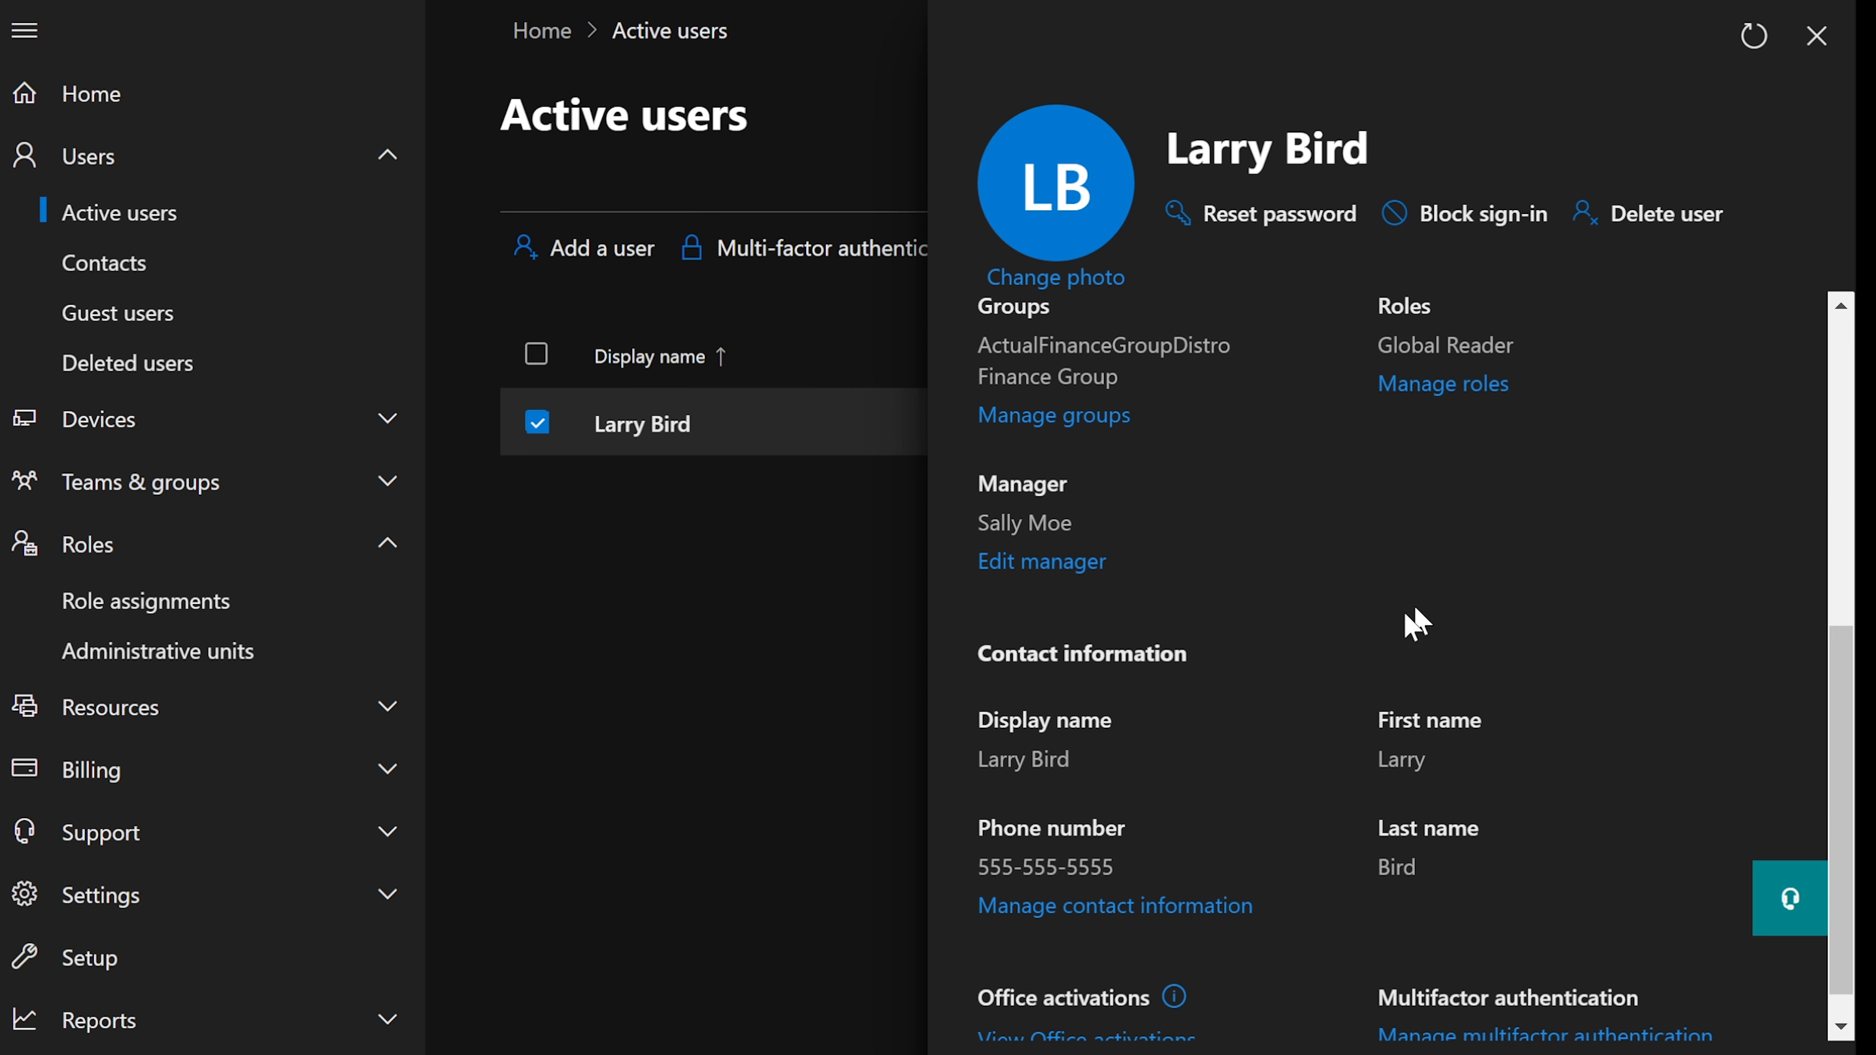
{"action": "scroll", "coordinate": [1386, 621], "scroll_direction": "down", "scroll_amount": 1}
{"action": "scroll", "coordinate": [1297, 826], "scroll_direction": "up", "scroll_amount": 2}
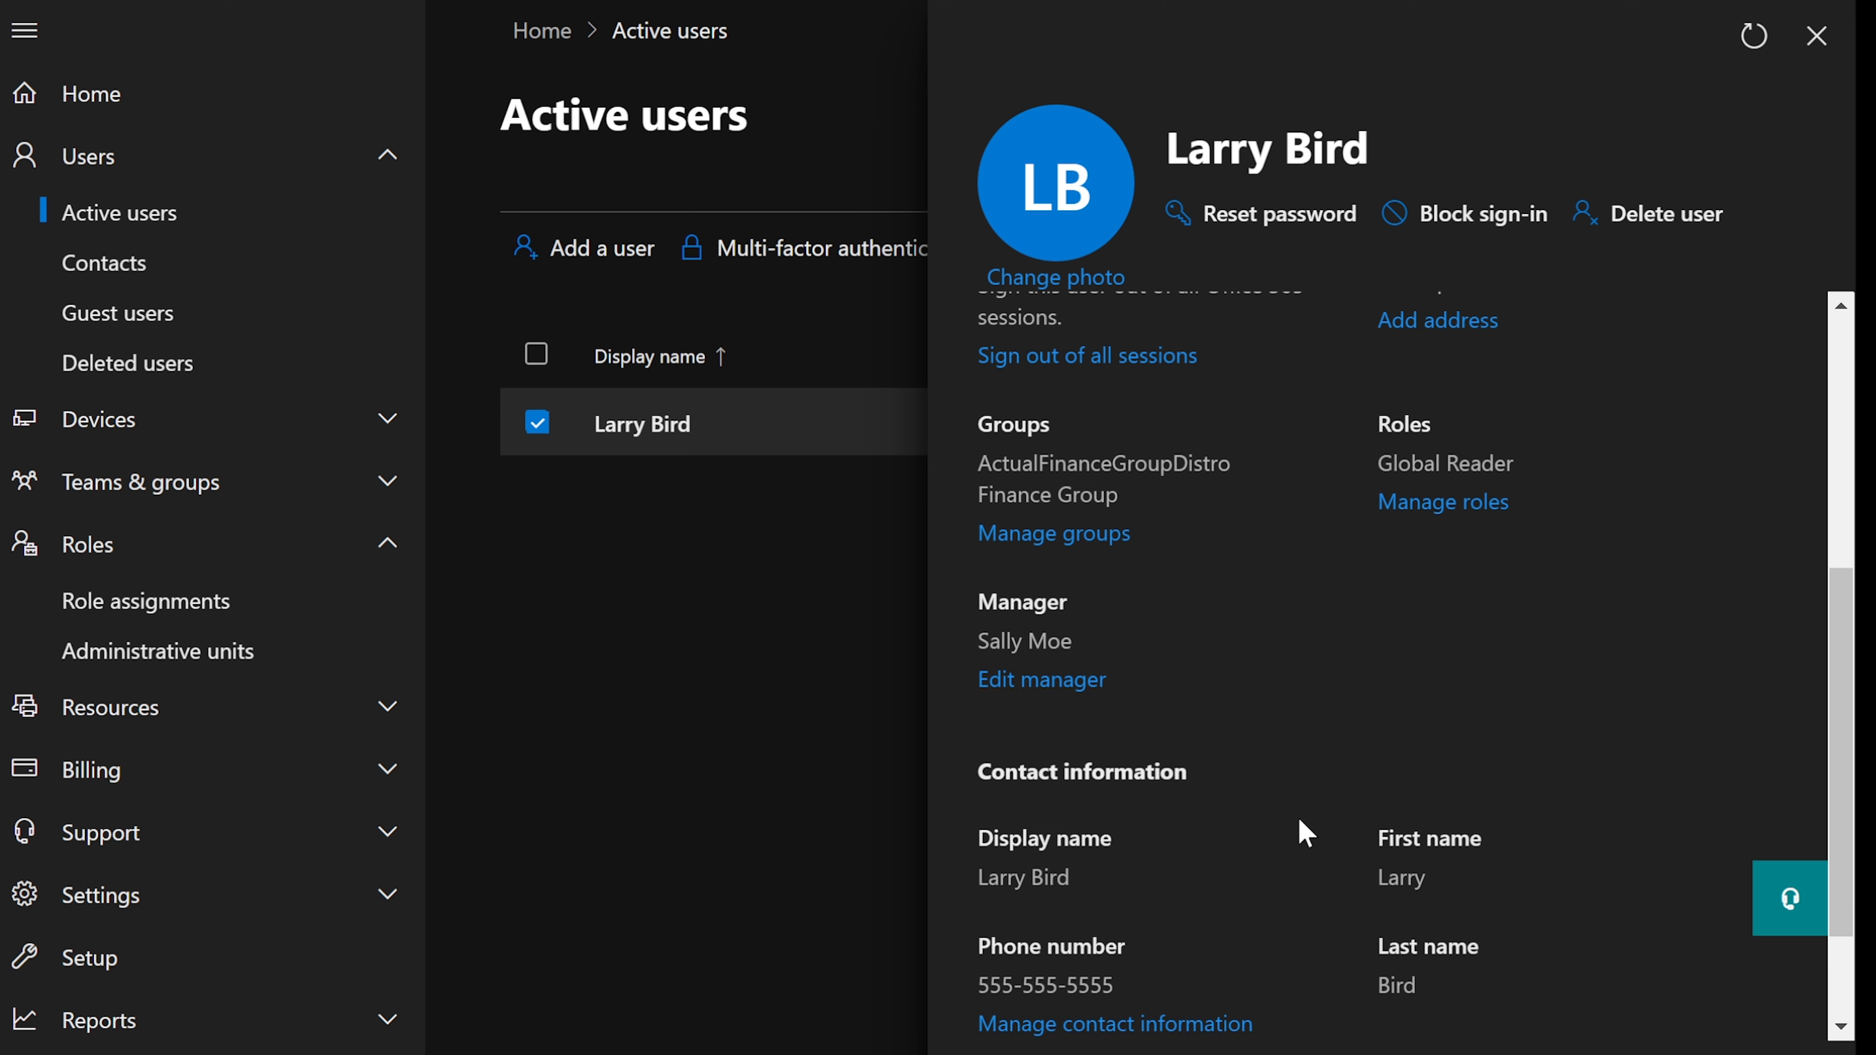
{"action": "scroll", "coordinate": [1299, 821], "scroll_direction": "up", "scroll_amount": 4}
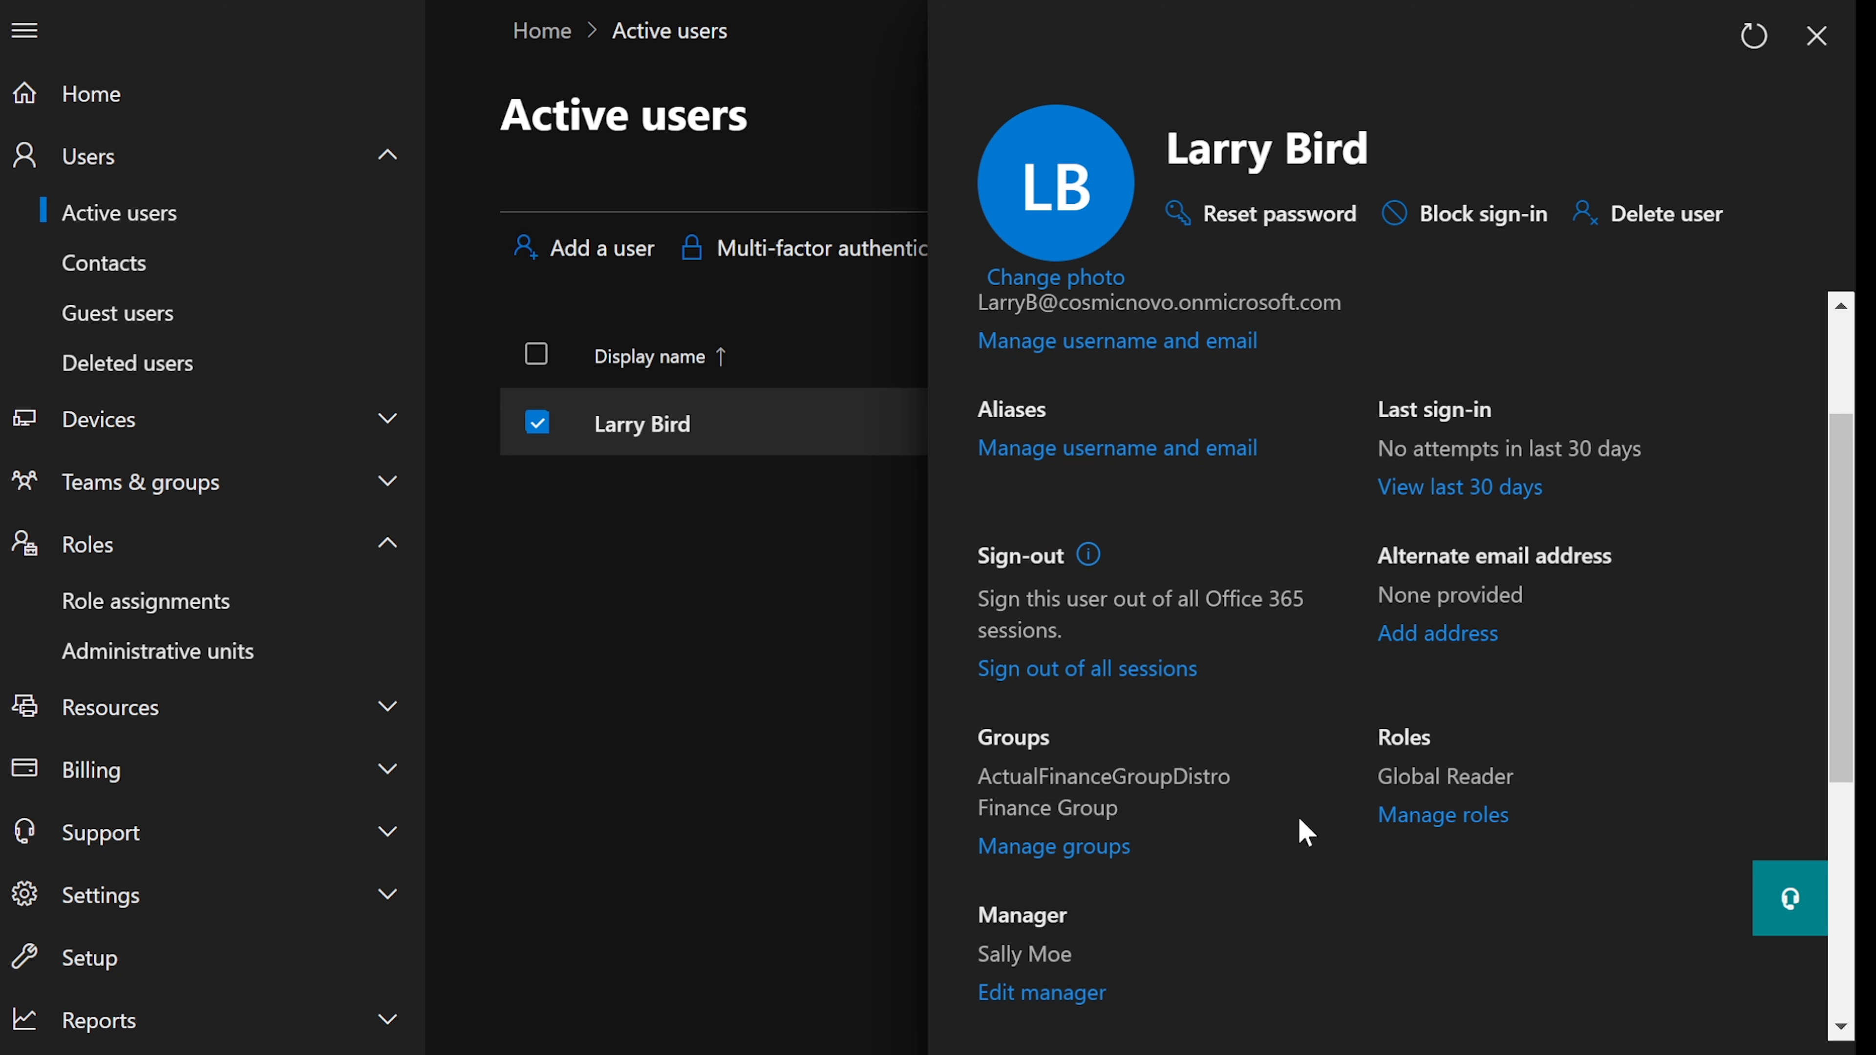
{"action": "scroll", "coordinate": [1300, 820], "scroll_direction": "up", "scroll_amount": 3}
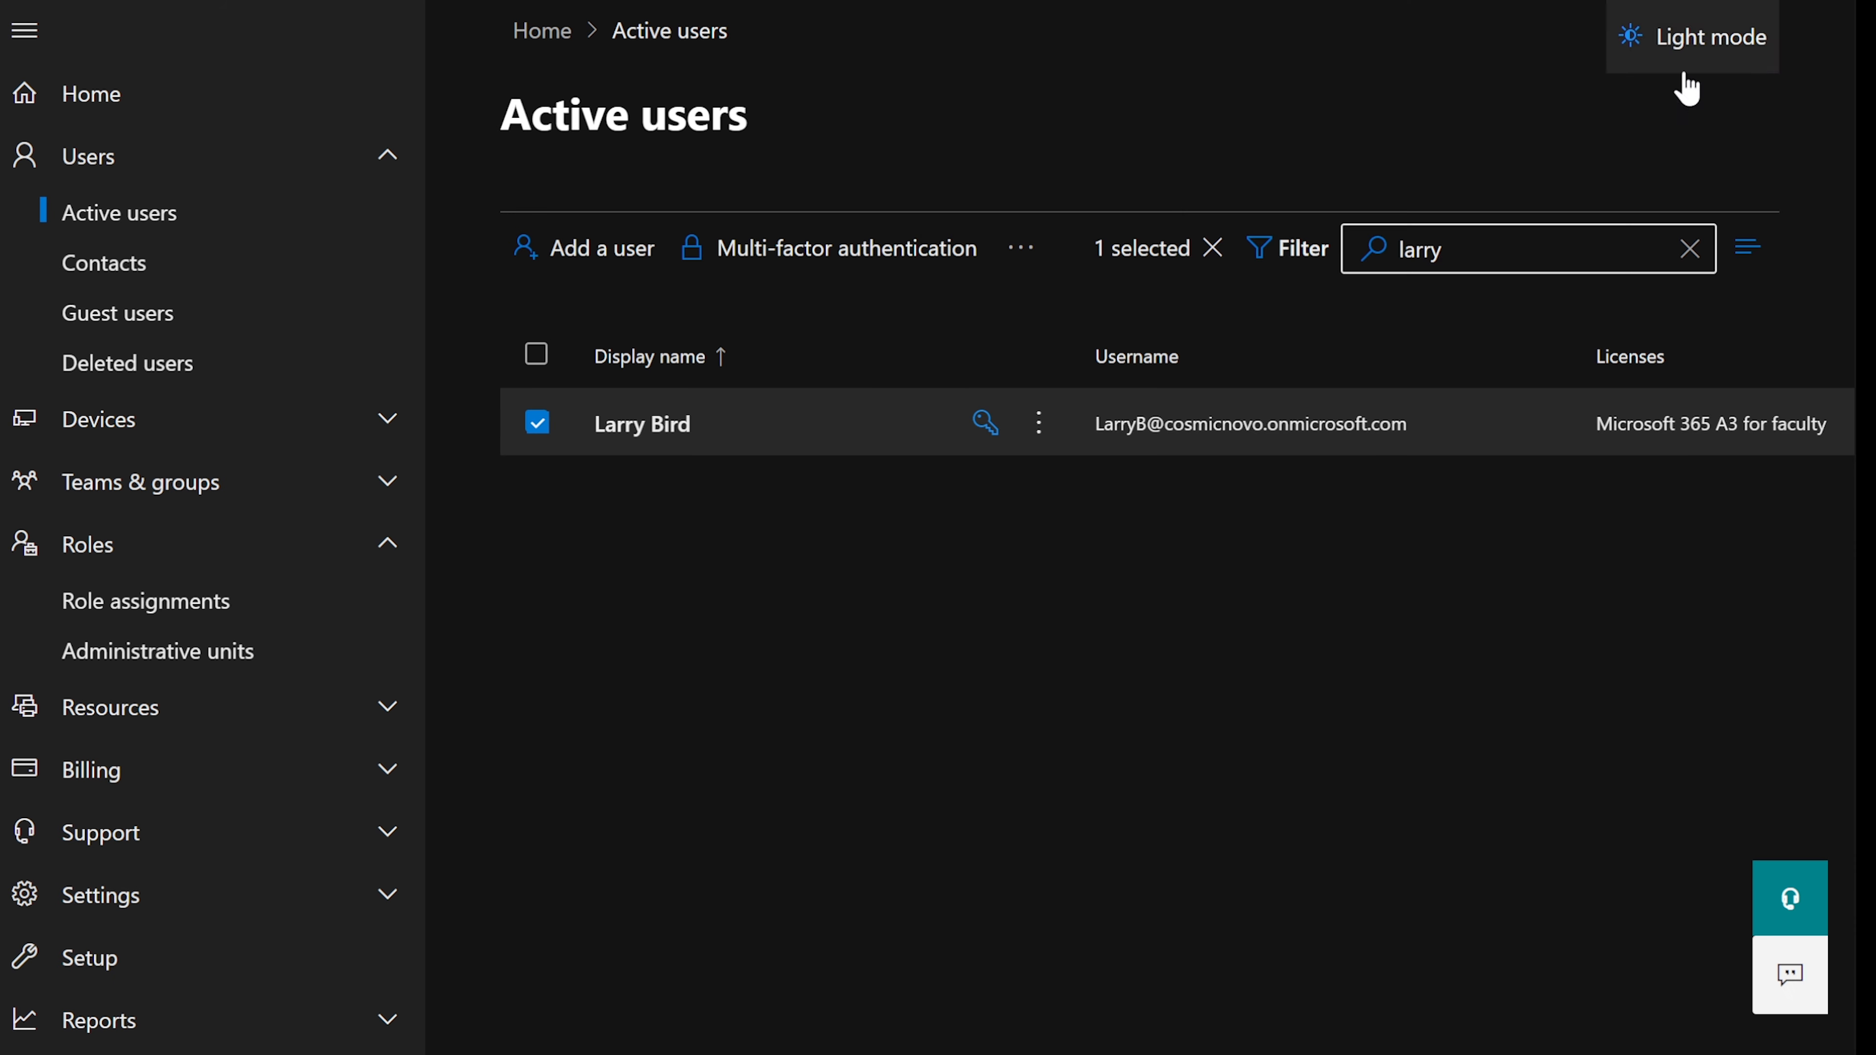
{"action": "left_click", "coordinate": [1816, 36]}
{"action": "key", "text": "alt+Tab"}
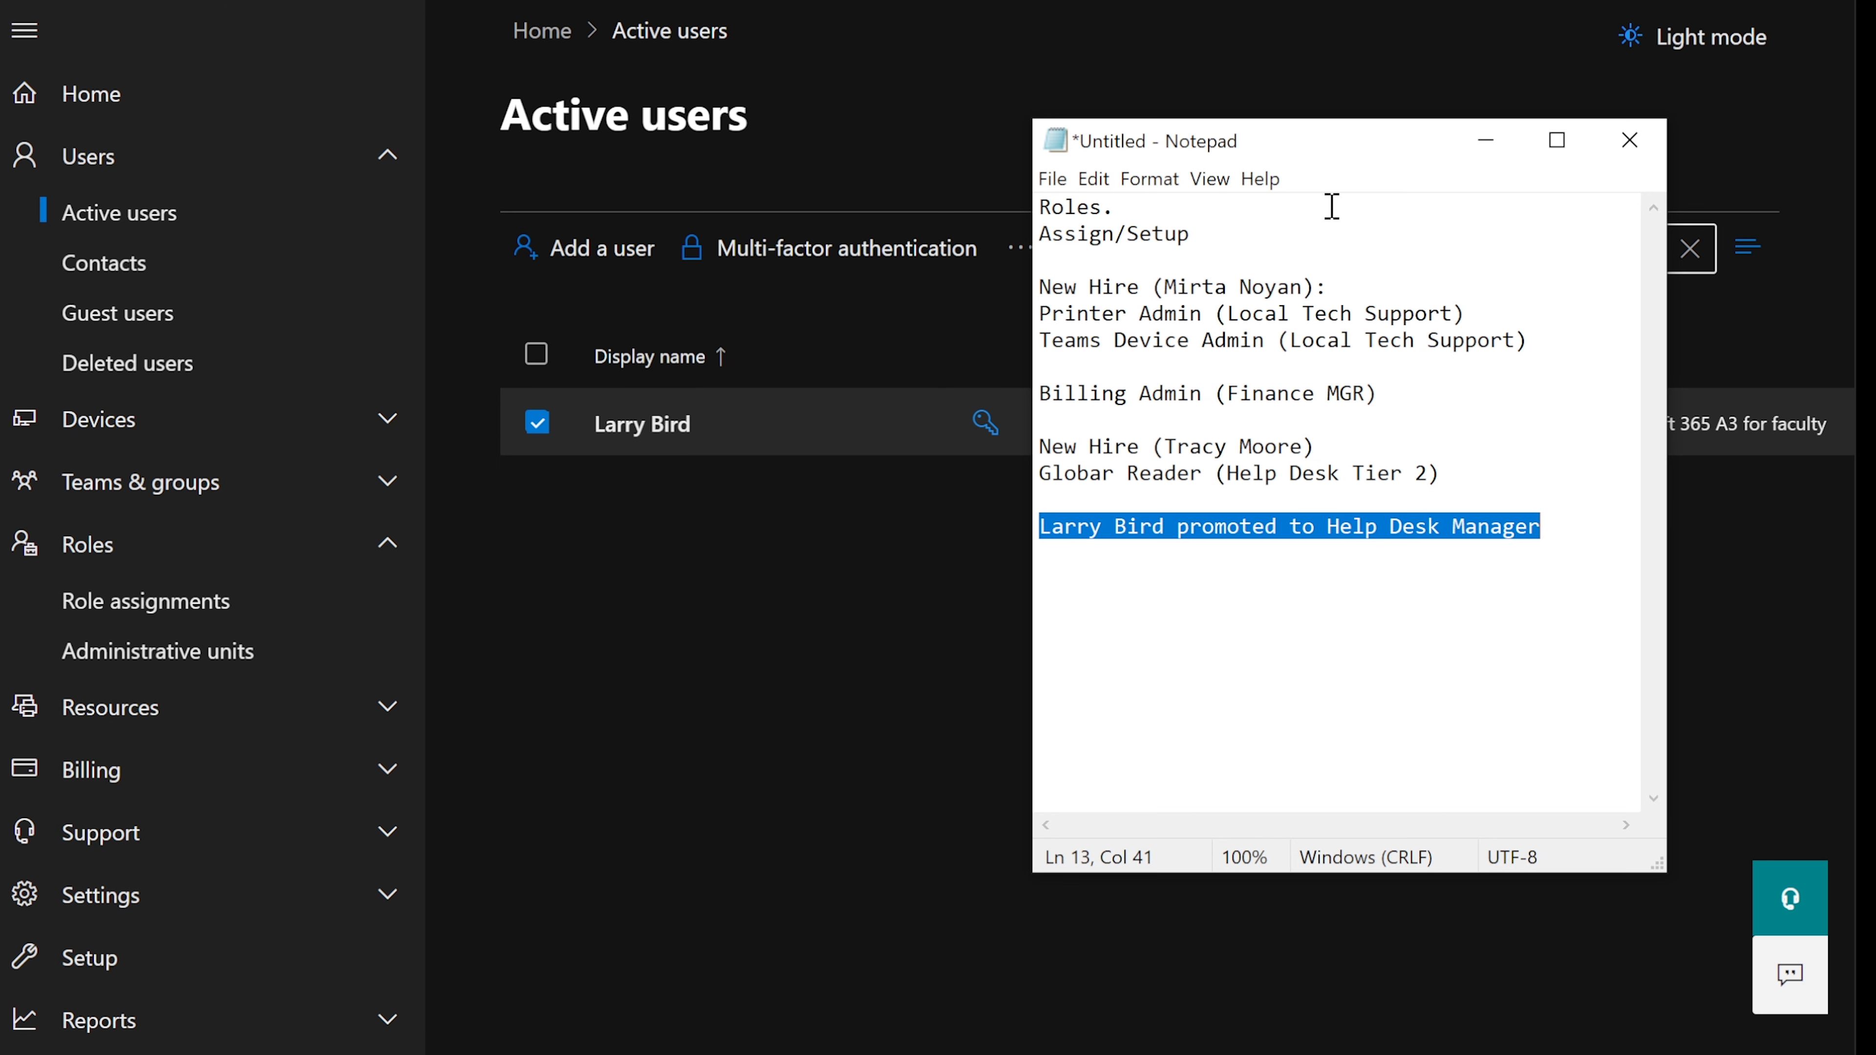
{"action": "left_click", "coordinate": [1486, 140]}
{"action": "left_click", "coordinate": [127, 178]}
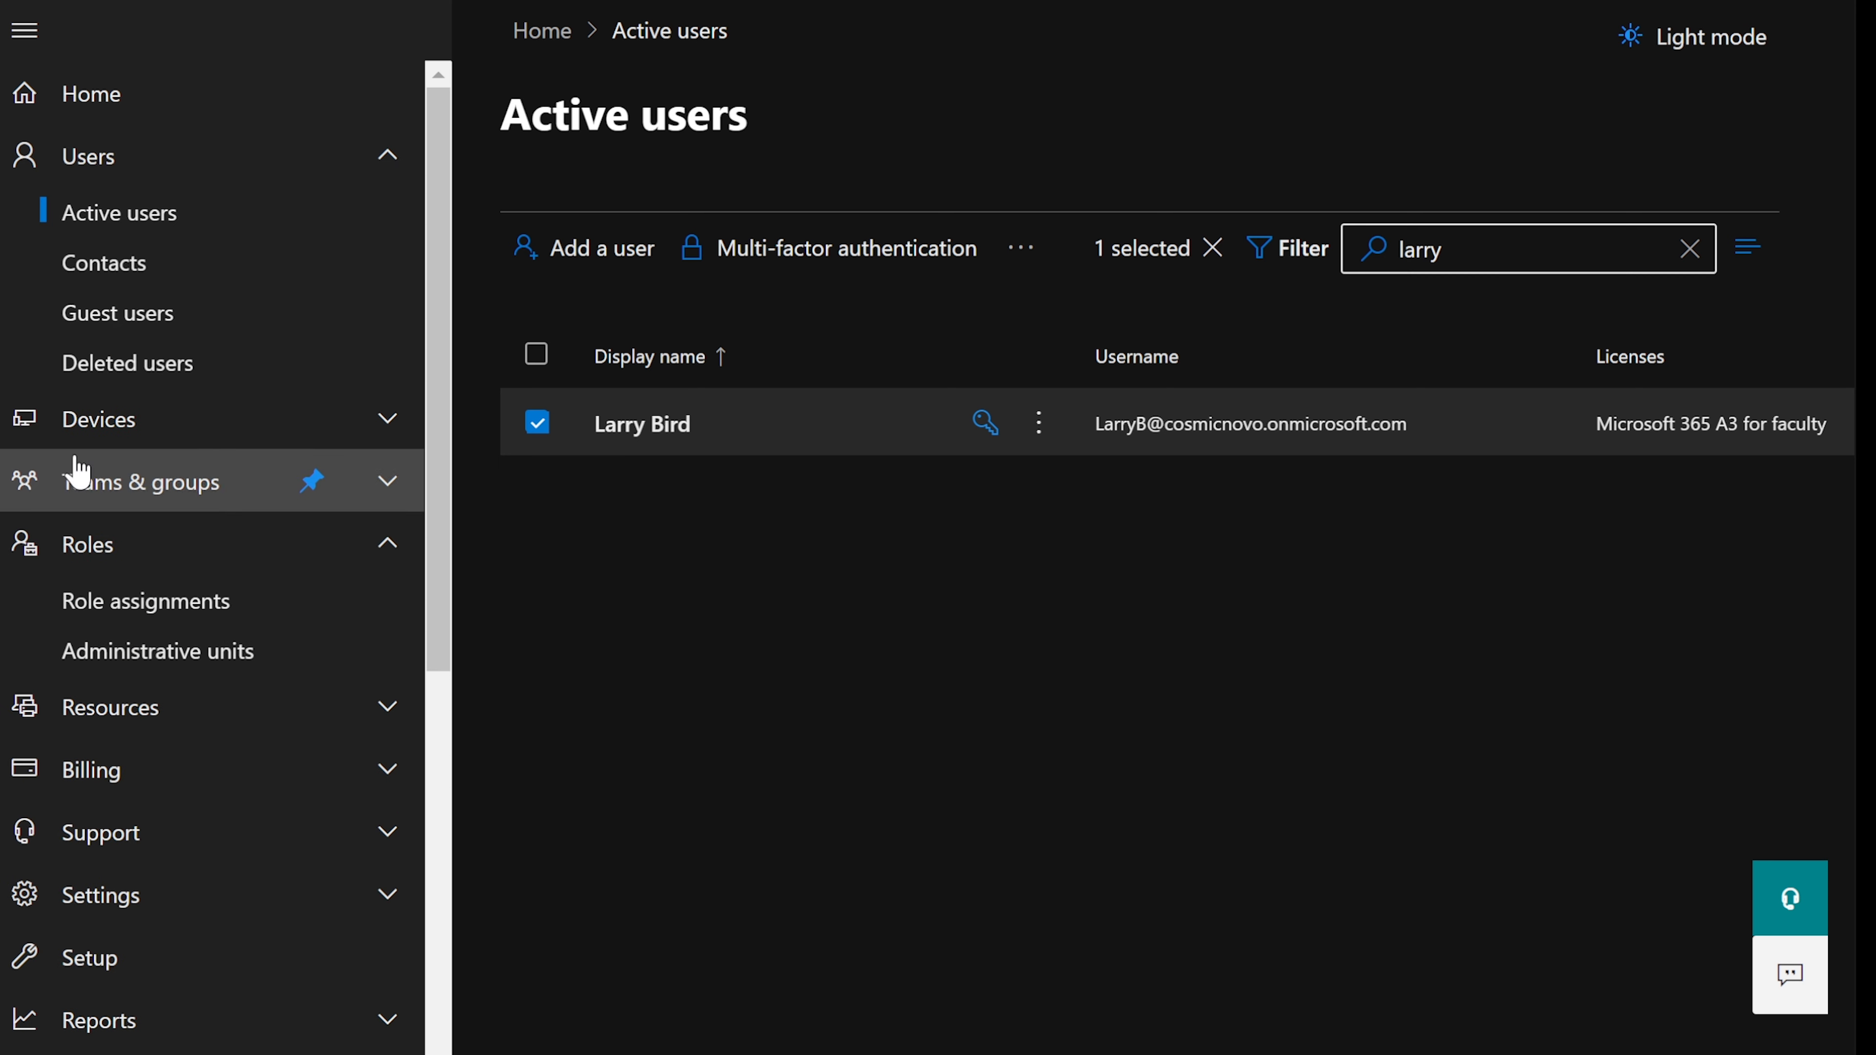
- Collapse Roles in the navigation, deselect the user, and scroll the full Active users list
{"action": "left_click", "coordinate": [93, 542]}
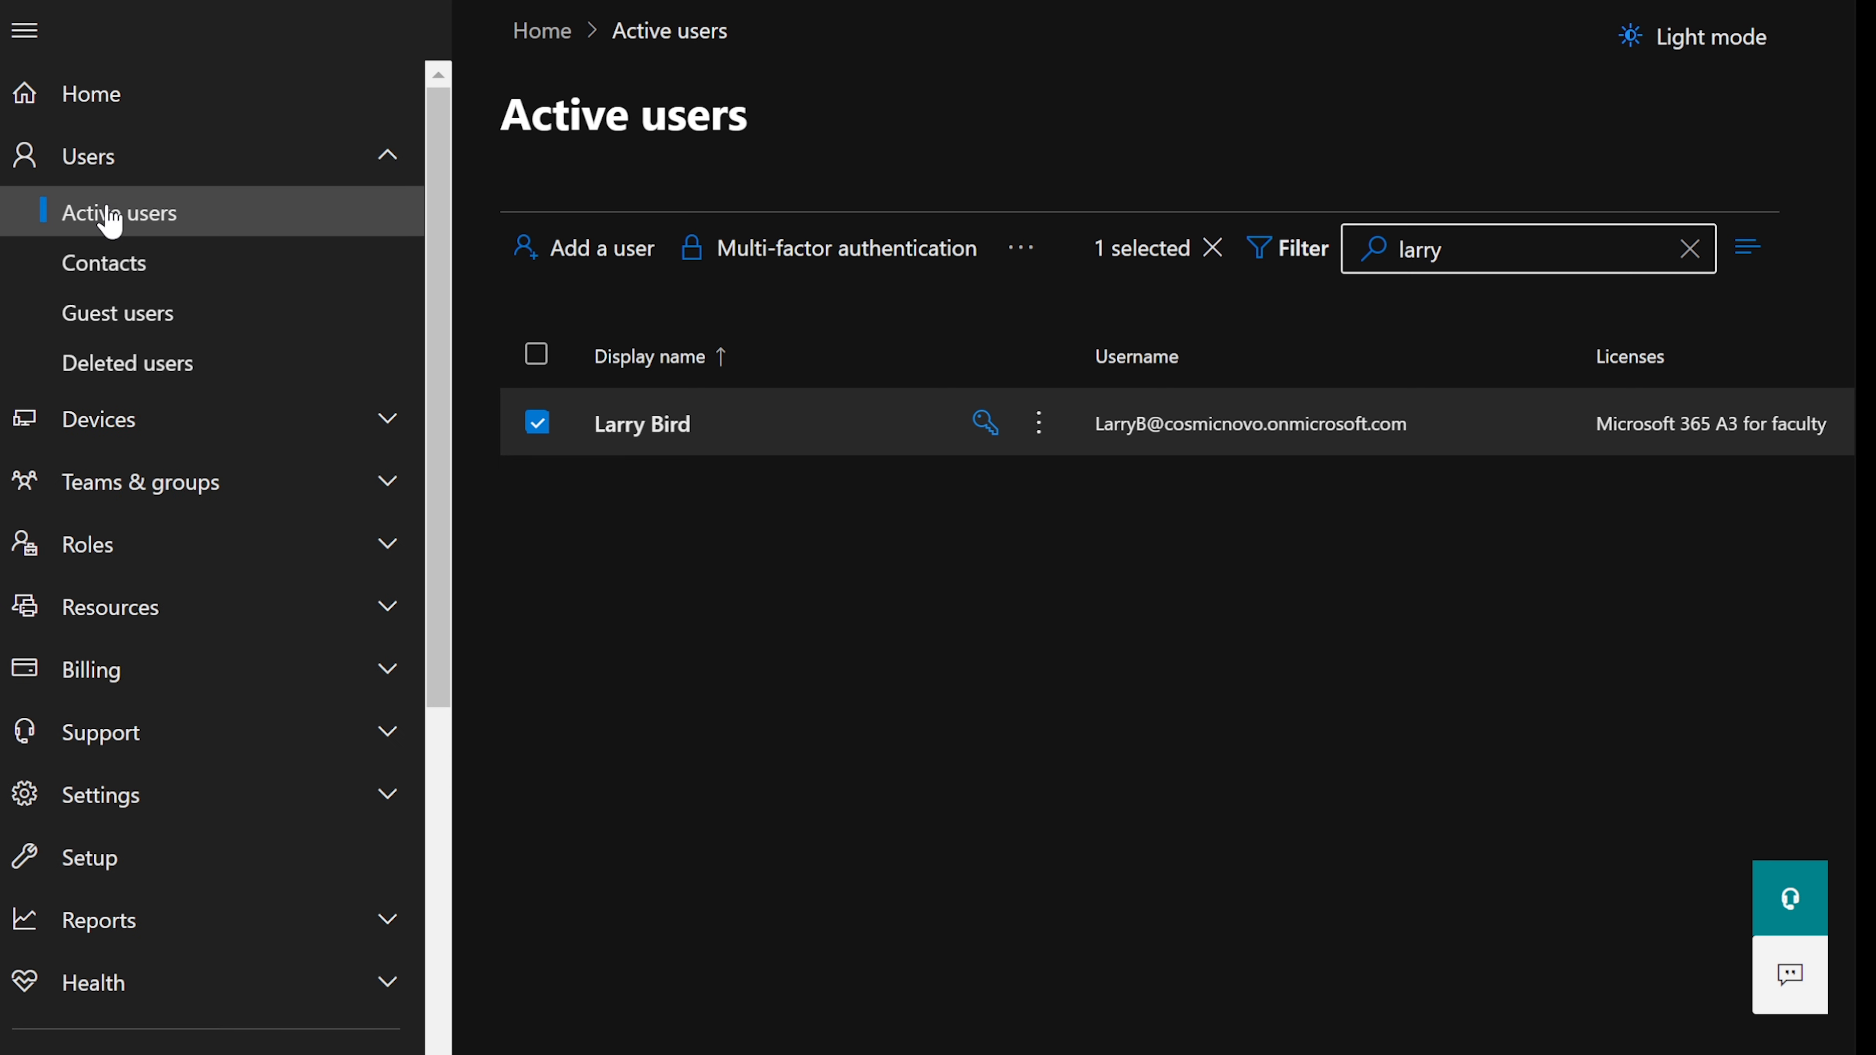
{"action": "left_click", "coordinate": [537, 422]}
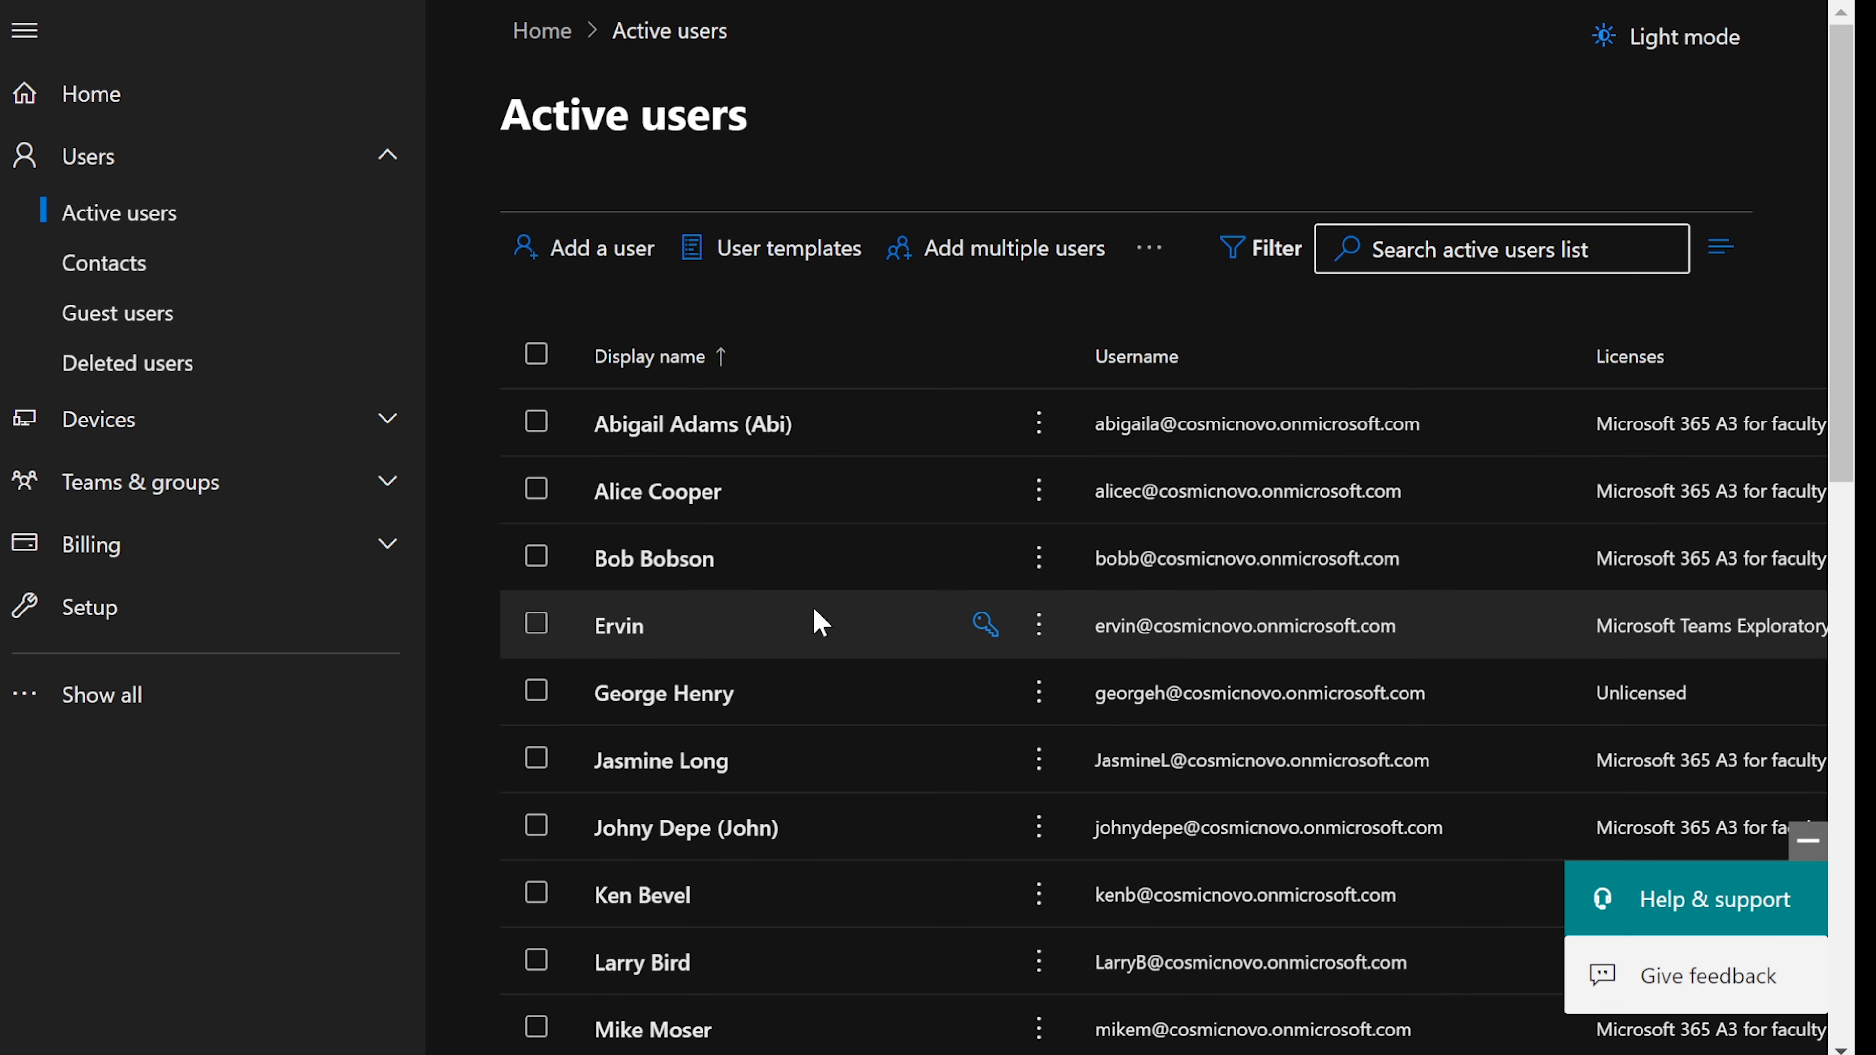
{"action": "scroll", "coordinate": [820, 622], "scroll_direction": "down", "scroll_amount": 3}
{"action": "scroll", "coordinate": [820, 623], "scroll_direction": "down", "scroll_amount": 8}
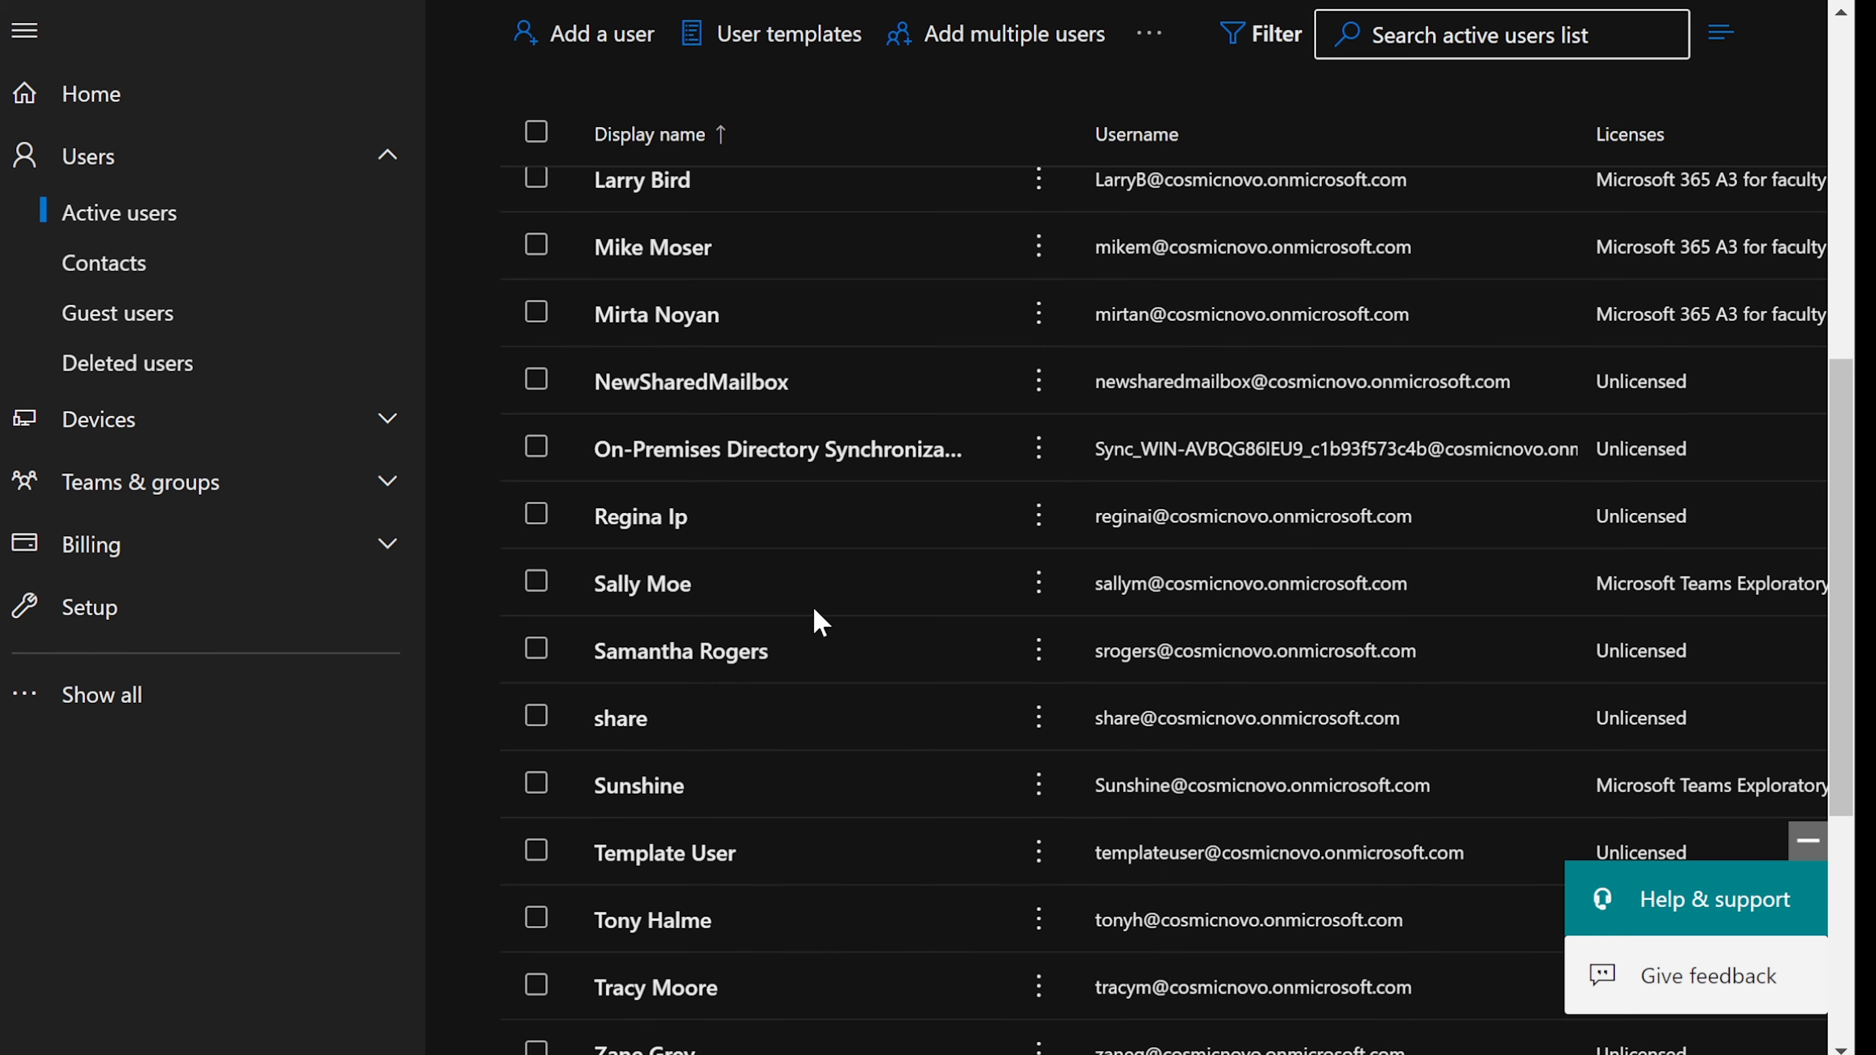
{"action": "scroll", "coordinate": [813, 621], "scroll_direction": "up", "scroll_amount": 3}
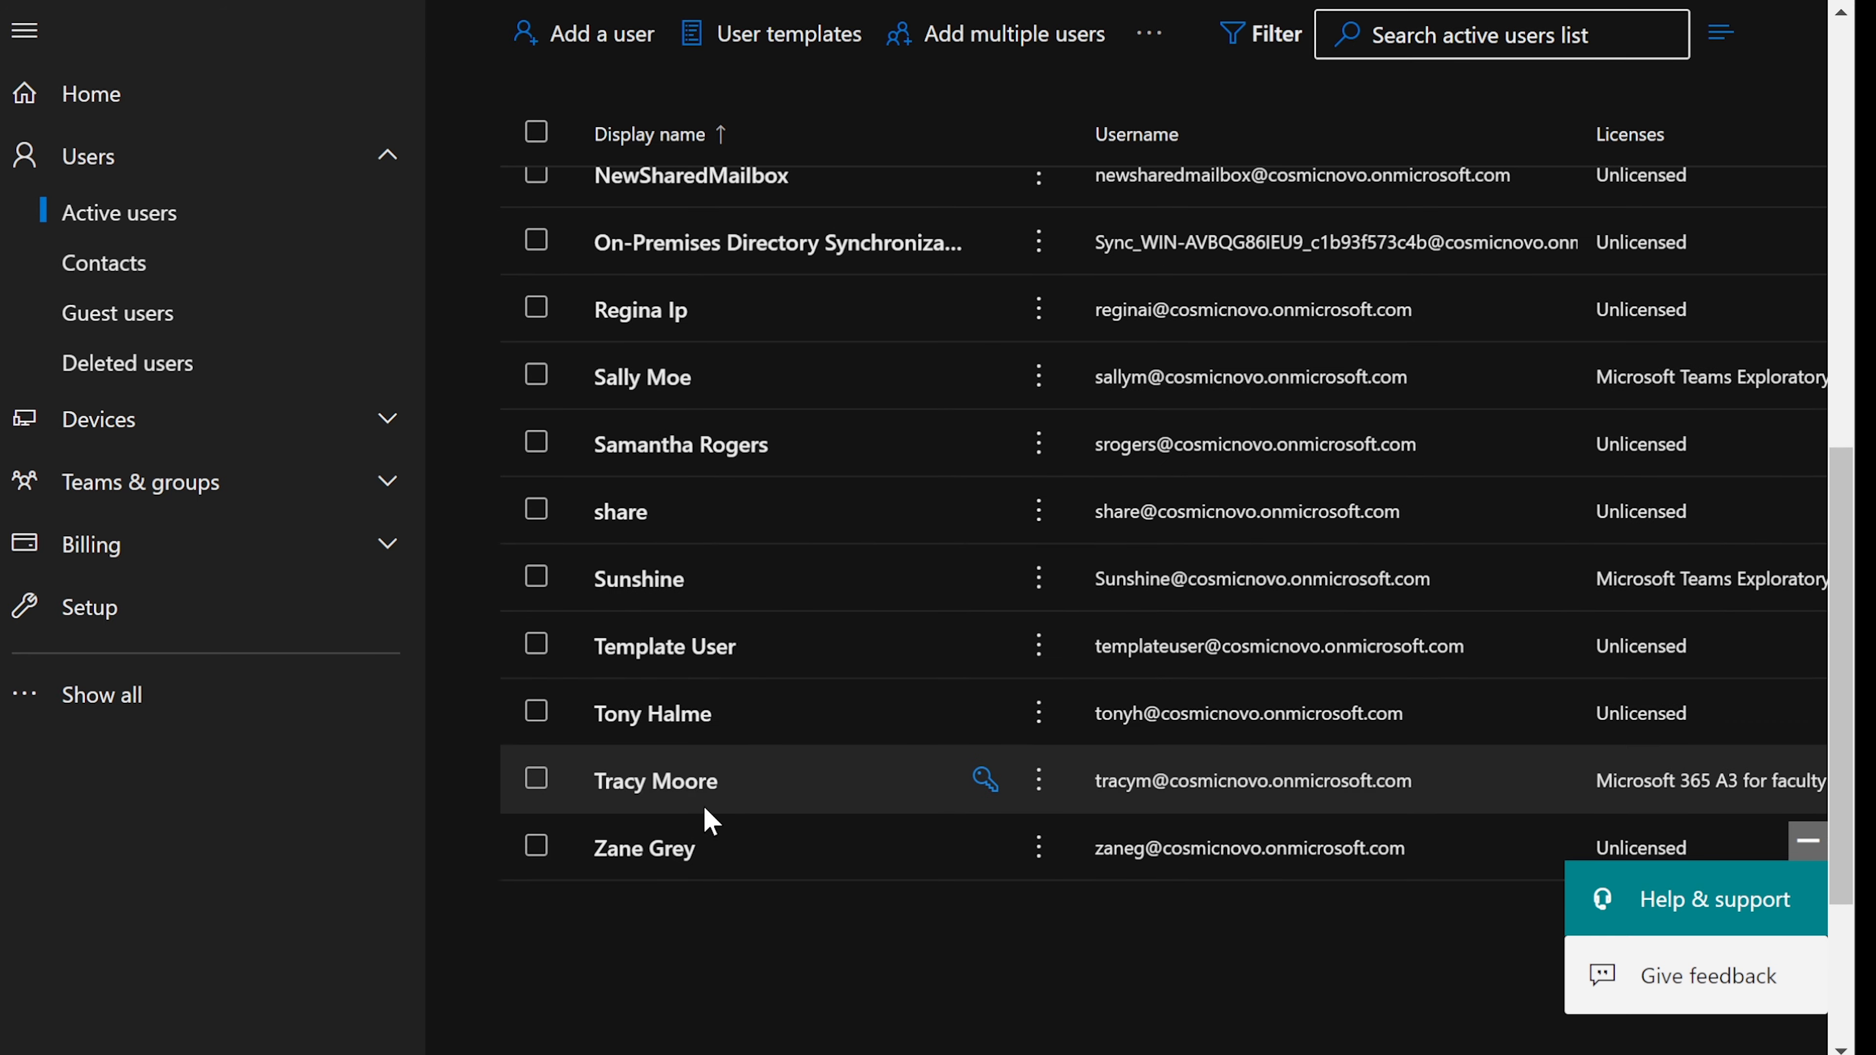